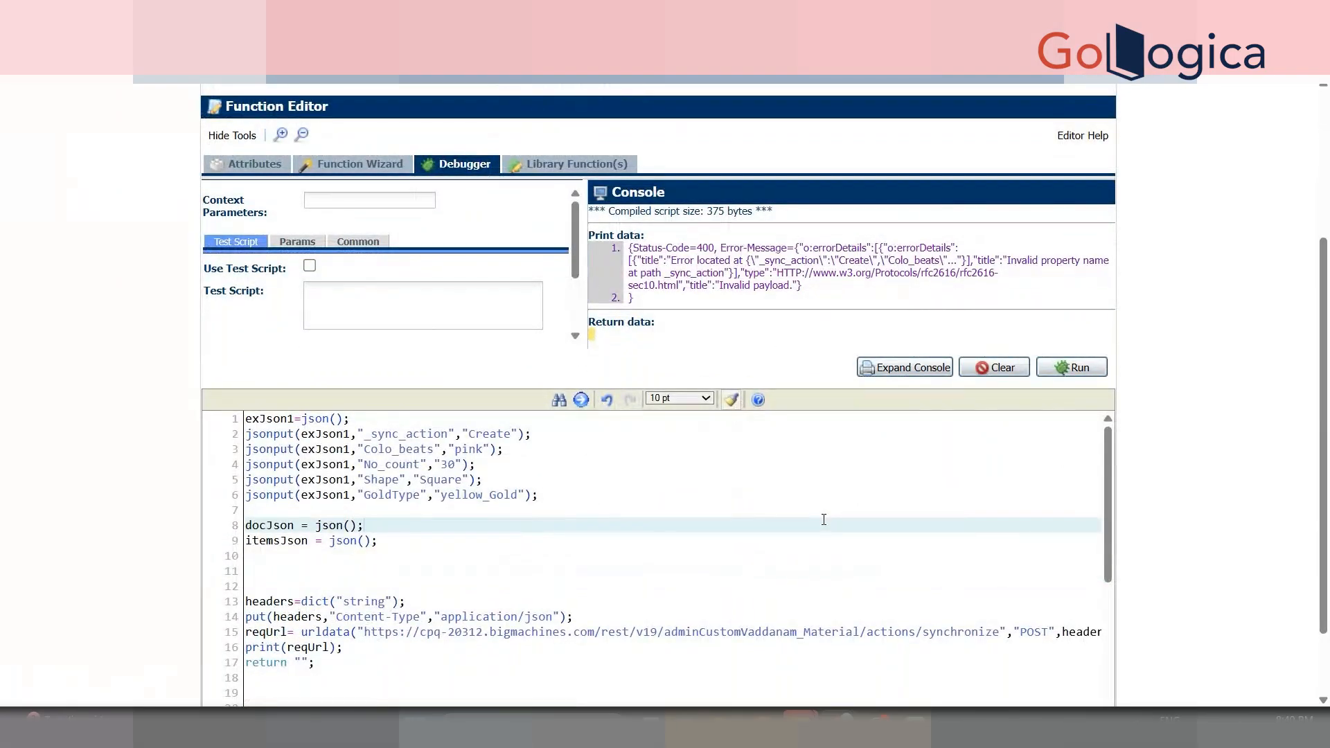
- Select the console error line, then bring up the Synchronize Data Table Rows REST docs
{"action": "triple_click", "coordinate": [745, 288]}
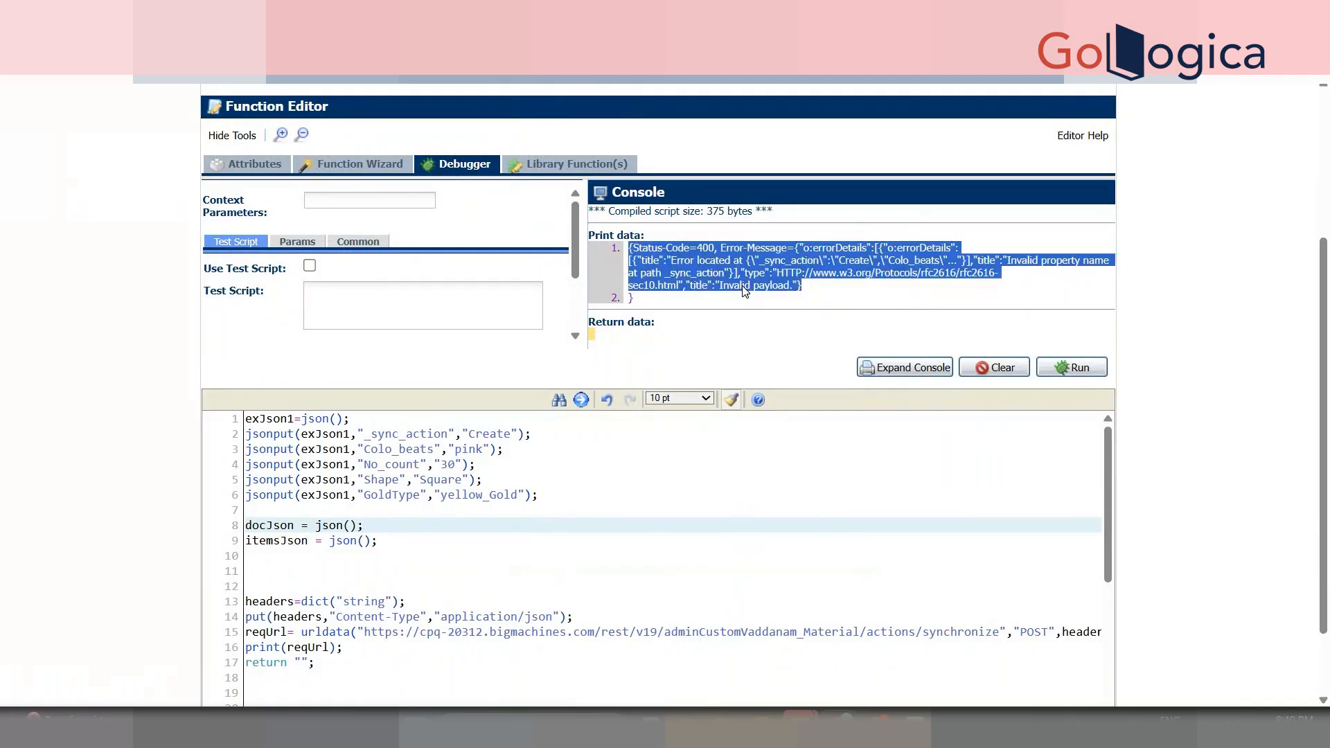
{"action": "left_click", "coordinate": [508, 556]}
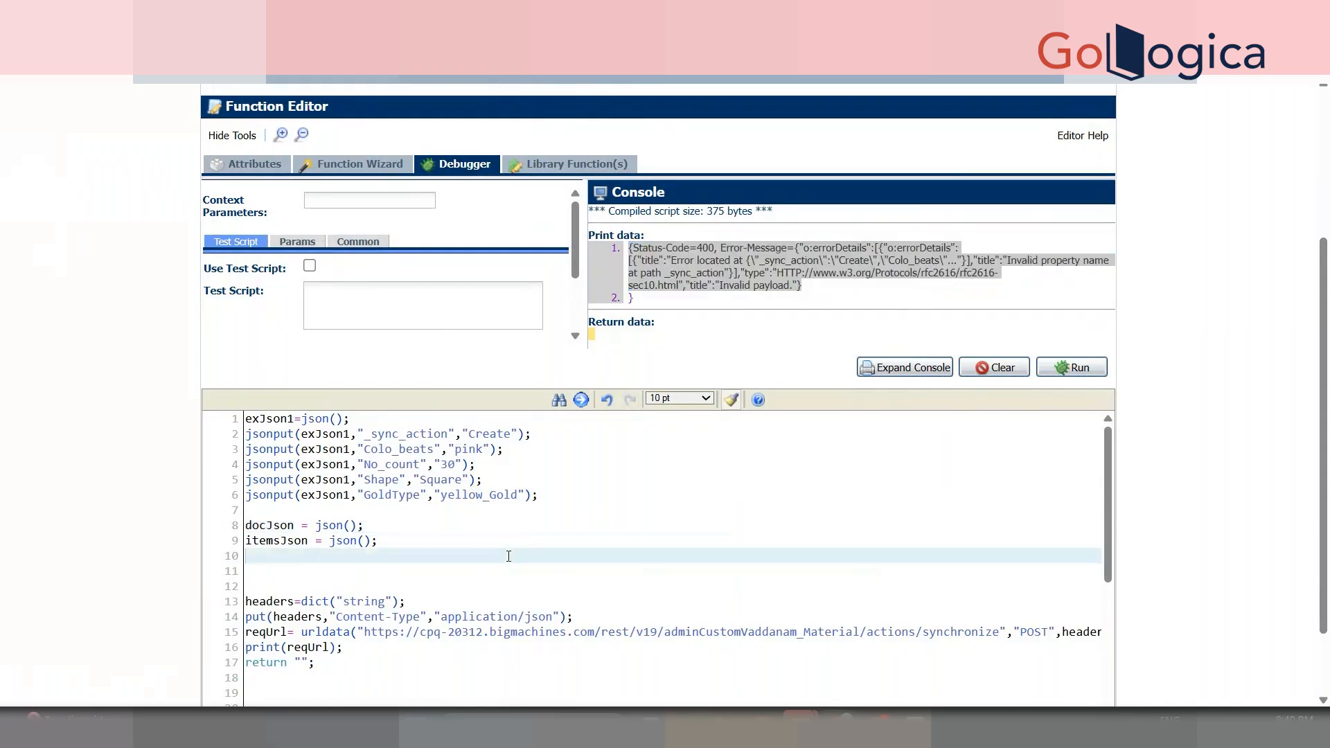
{"action": "left_click", "coordinate": [908, 12]}
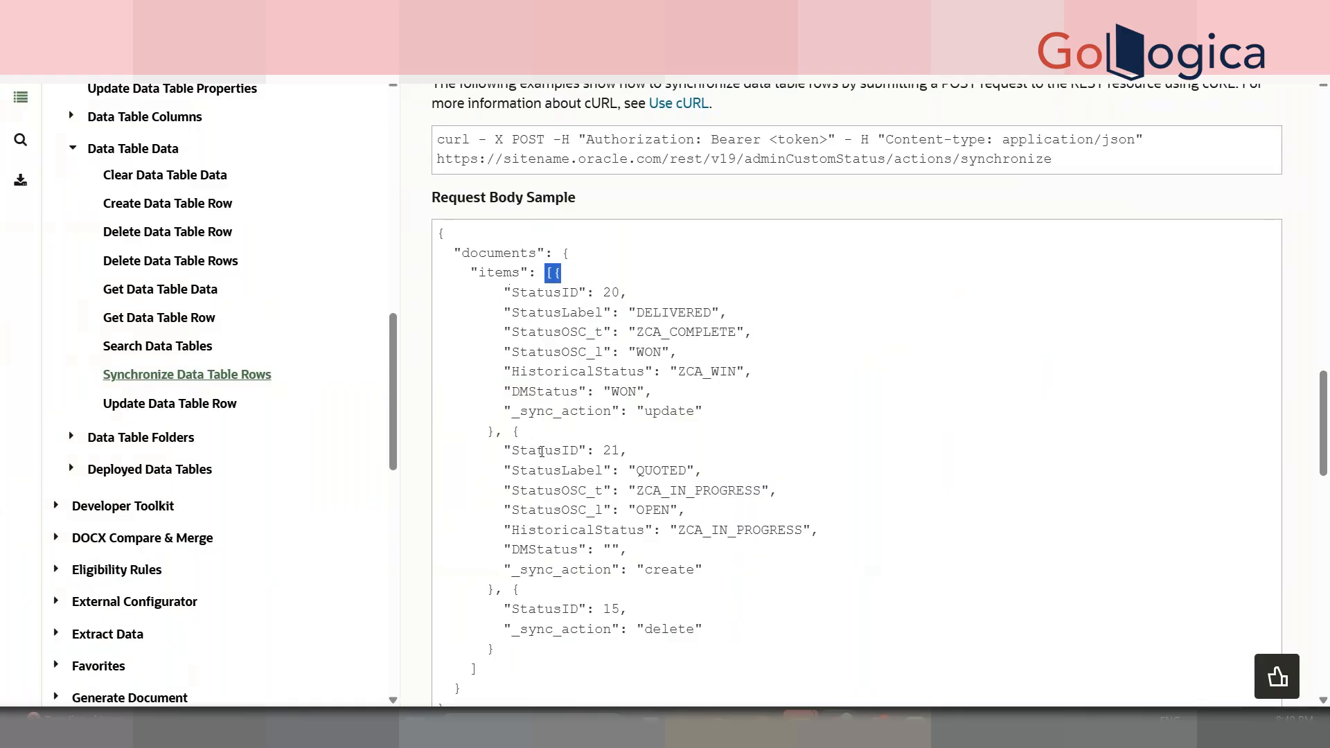
- Compare the Request Body Sample with the script, ending in the editor at line 1
{"action": "left_click", "coordinate": [498, 199]}
{"action": "double_click", "coordinate": [498, 200]}
{"action": "left_click", "coordinate": [191, 24]}
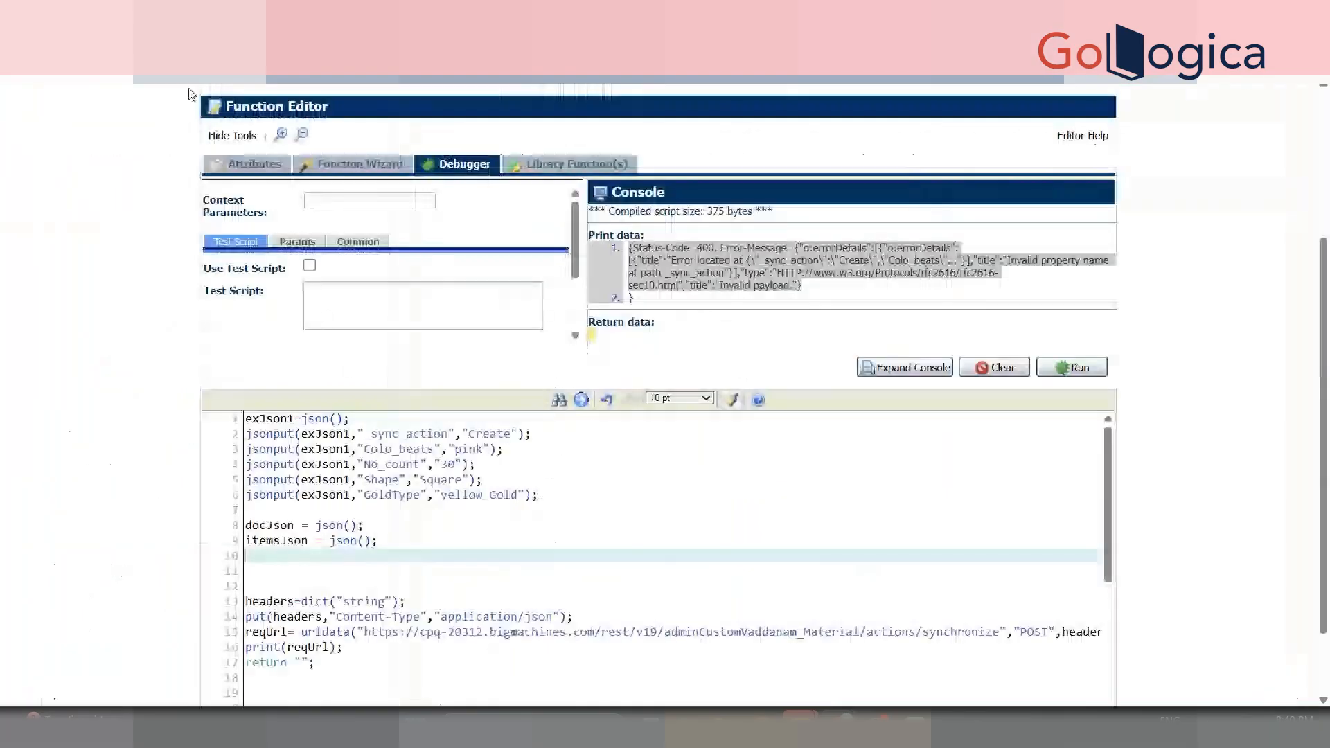
{"action": "left_click", "coordinate": [401, 575]}
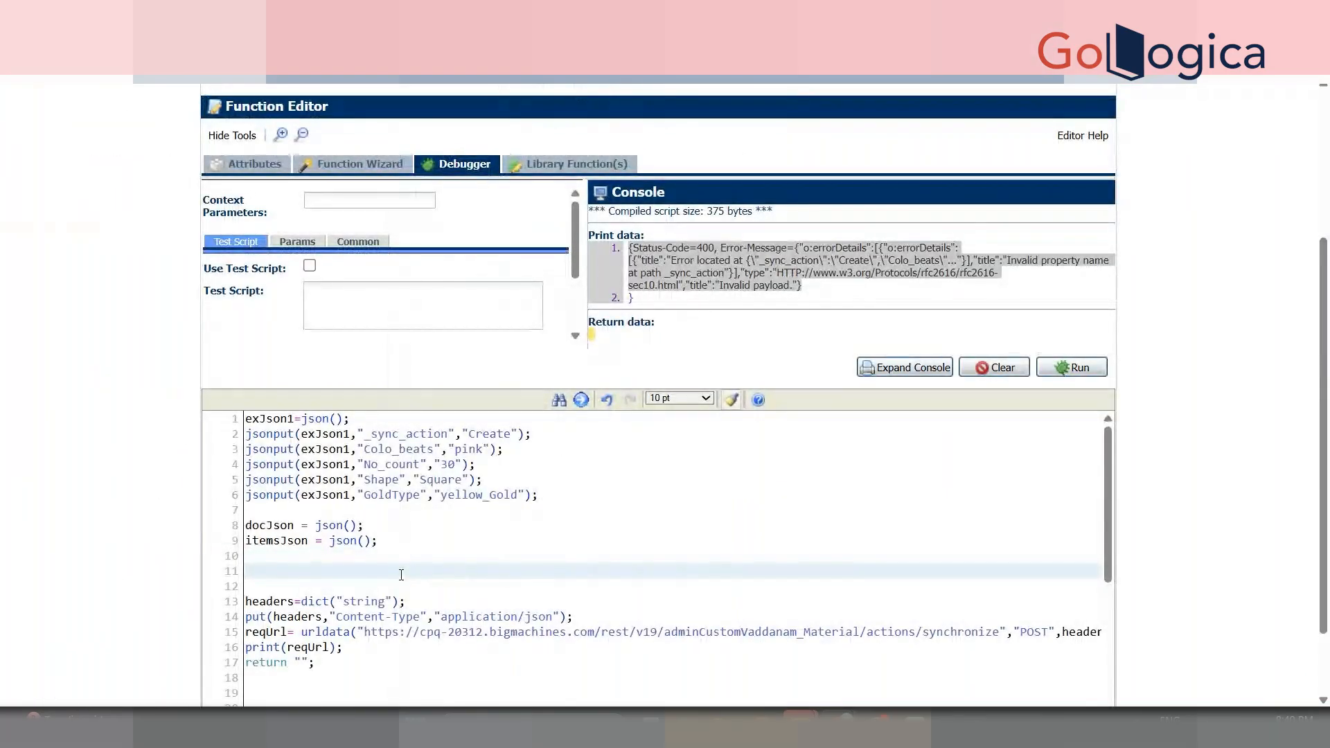
{"action": "left_click", "coordinate": [313, 539]}
{"action": "left_click", "coordinate": [963, 21]}
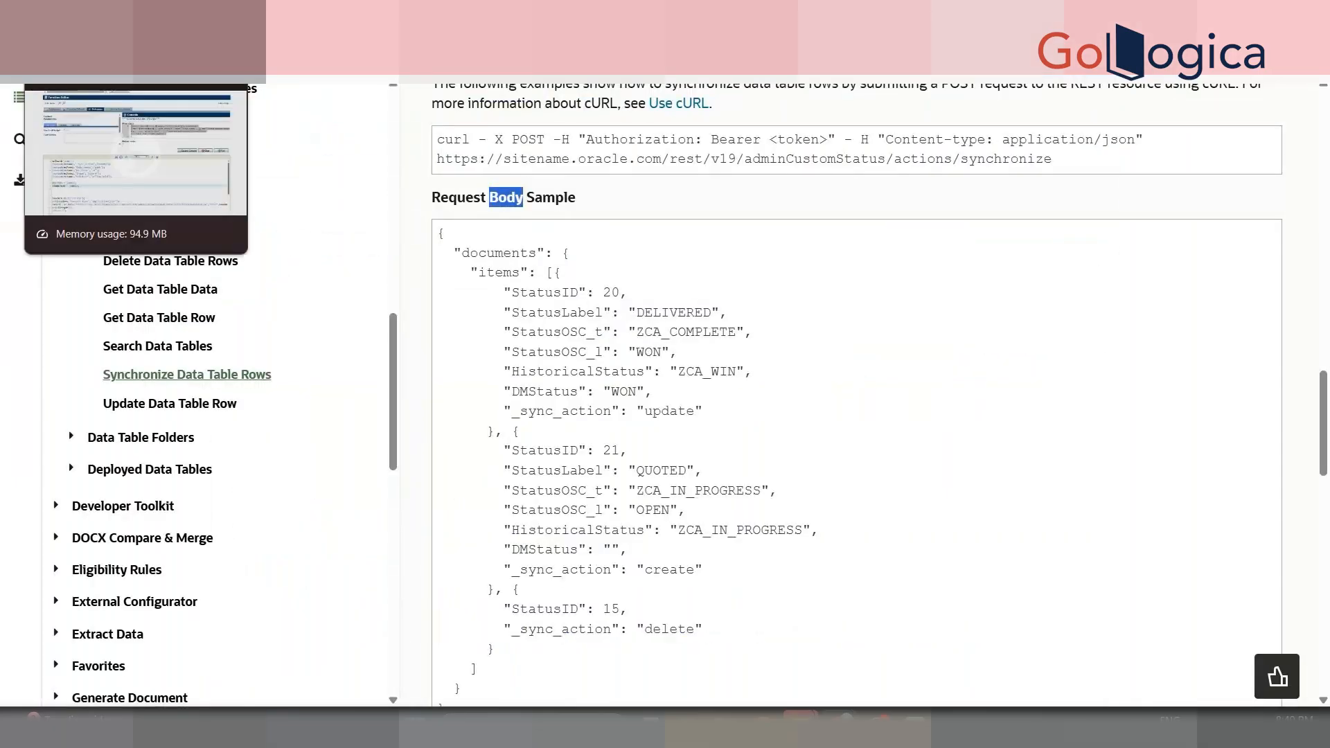
{"action": "left_click", "coordinate": [139, 24]}
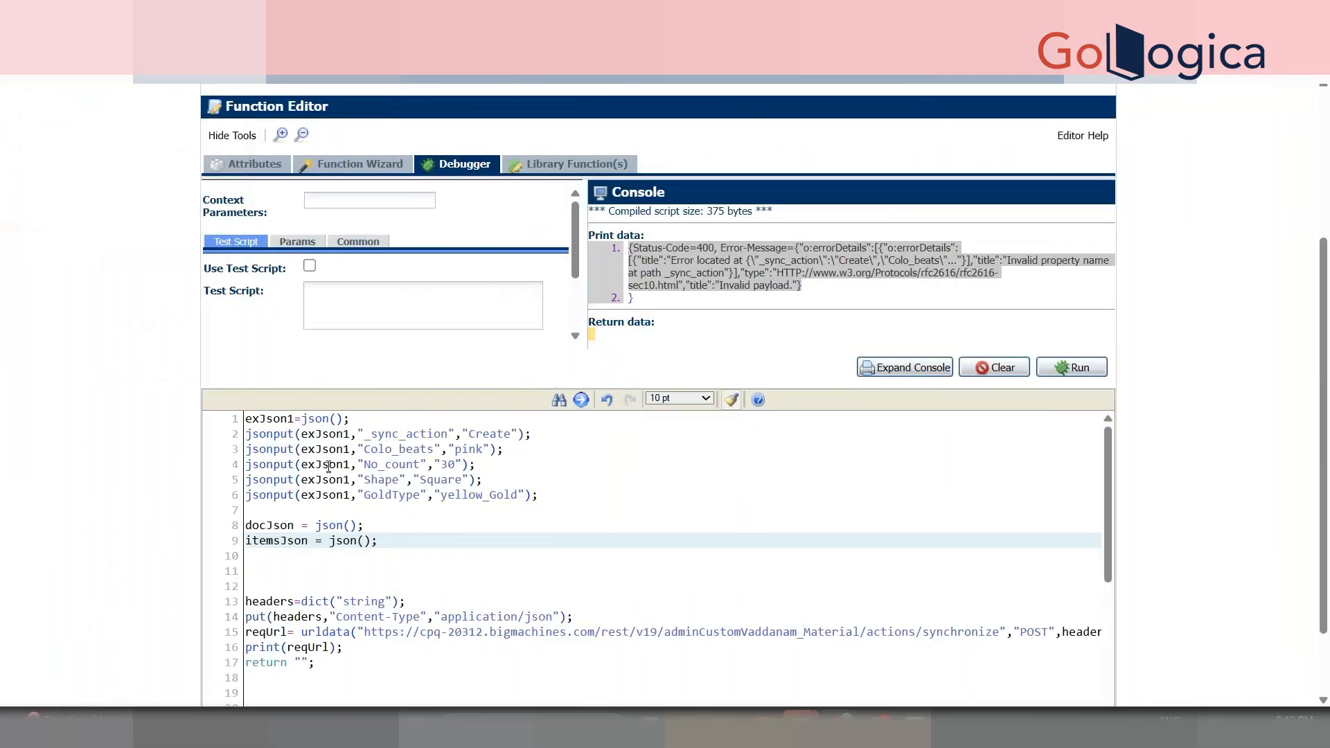
{"action": "left_click", "coordinate": [248, 414]}
- Declare exJsonarr = jsonarray(); at the top of the script
{"action": "key", "text": "Return"}
{"action": "key", "text": "Return"}
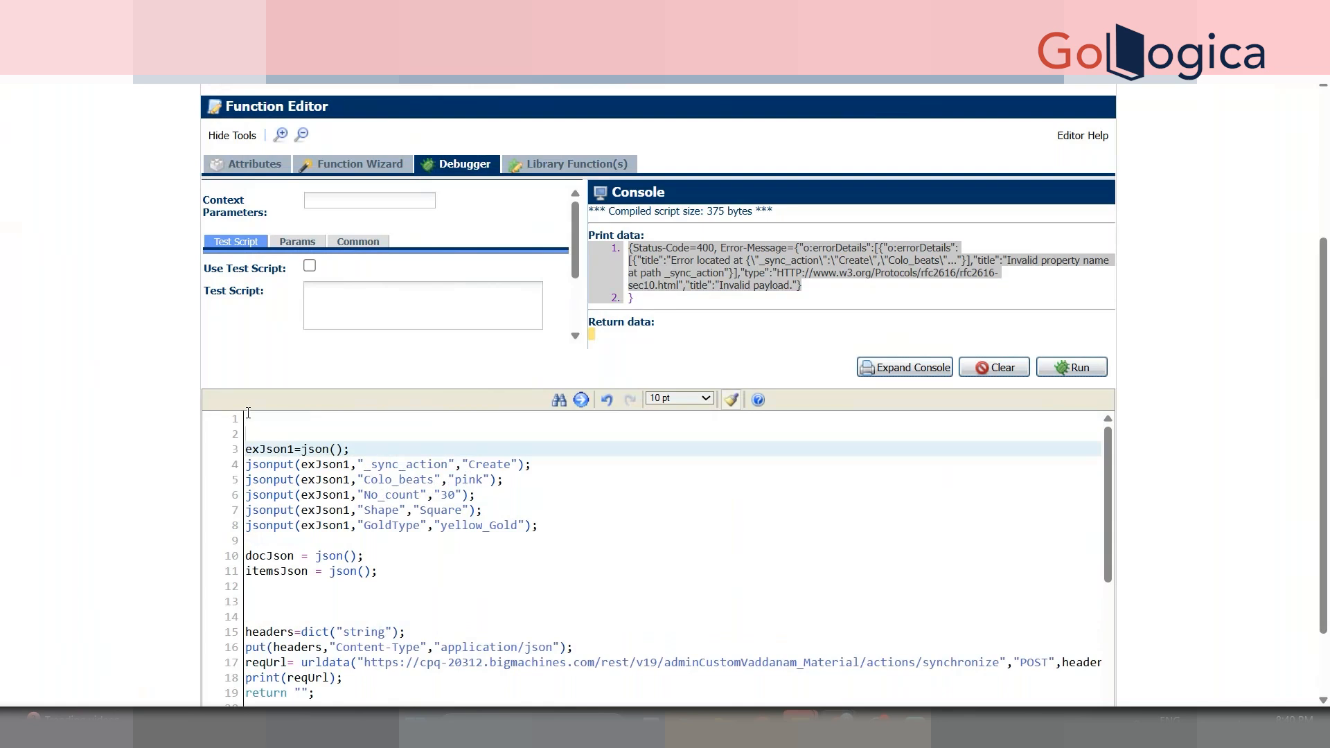
{"action": "key", "text": "Up"}
{"action": "type", "text": "exJson"}
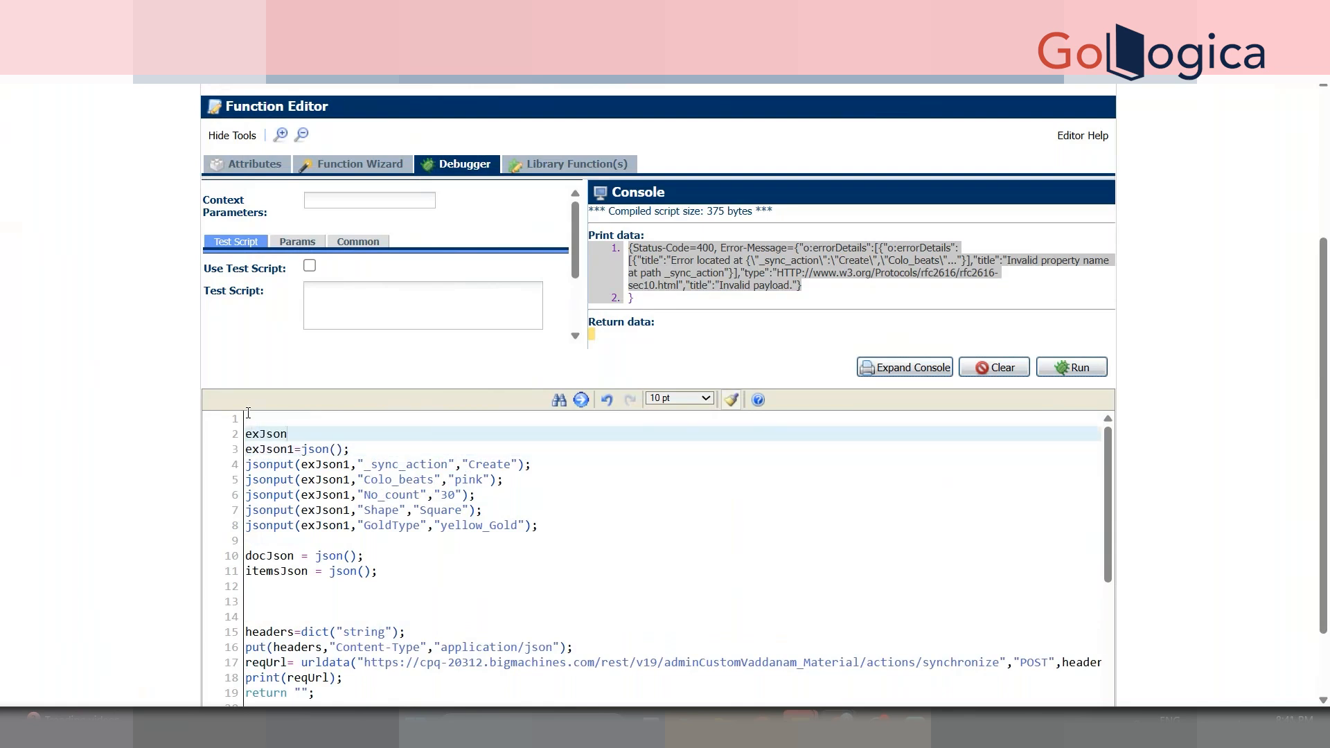
{"action": "type", "text": "Arra"}
{"action": "key", "text": "BackSpace"}
{"action": "key", "text": "BackSpace"}
{"action": "key", "text": "BackSpace"}
{"action": "key", "text": "BackSpace"}
{"action": "key", "text": "BackSpace"}
{"action": "type", "text": "a"}
{"action": "key", "text": "BackSpace"}
{"action": "type", "text": "narr = jsonarray();"}
- Append exJson1 to the array with jsonarrayappend(exJsonarr, exJson1) after the GoldType line
{"action": "double_click", "coordinate": [276, 434]}
{"action": "key", "text": "ctrl+c"}
{"action": "left_click", "coordinate": [725, 523]}
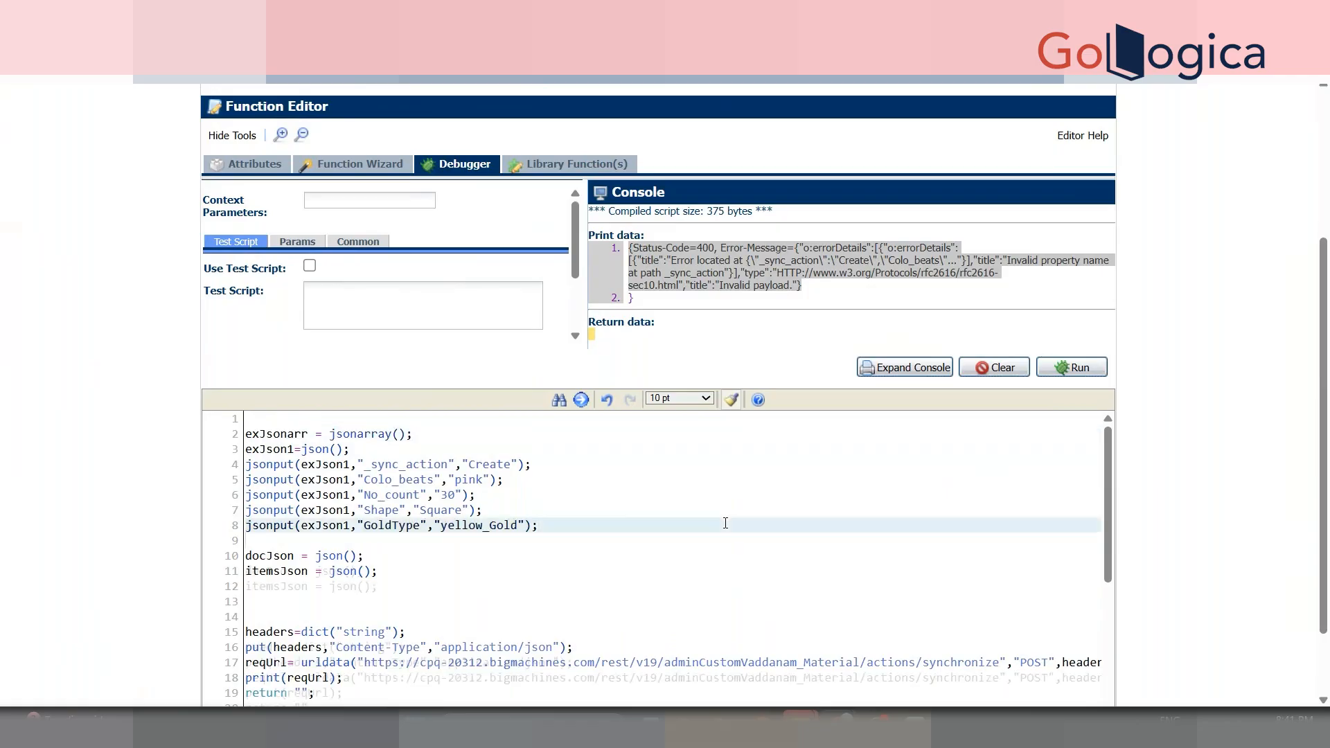
{"action": "key", "text": "Return"}
{"action": "key", "text": "Return"}
{"action": "type", "text": "jsonarrayappend(e"}
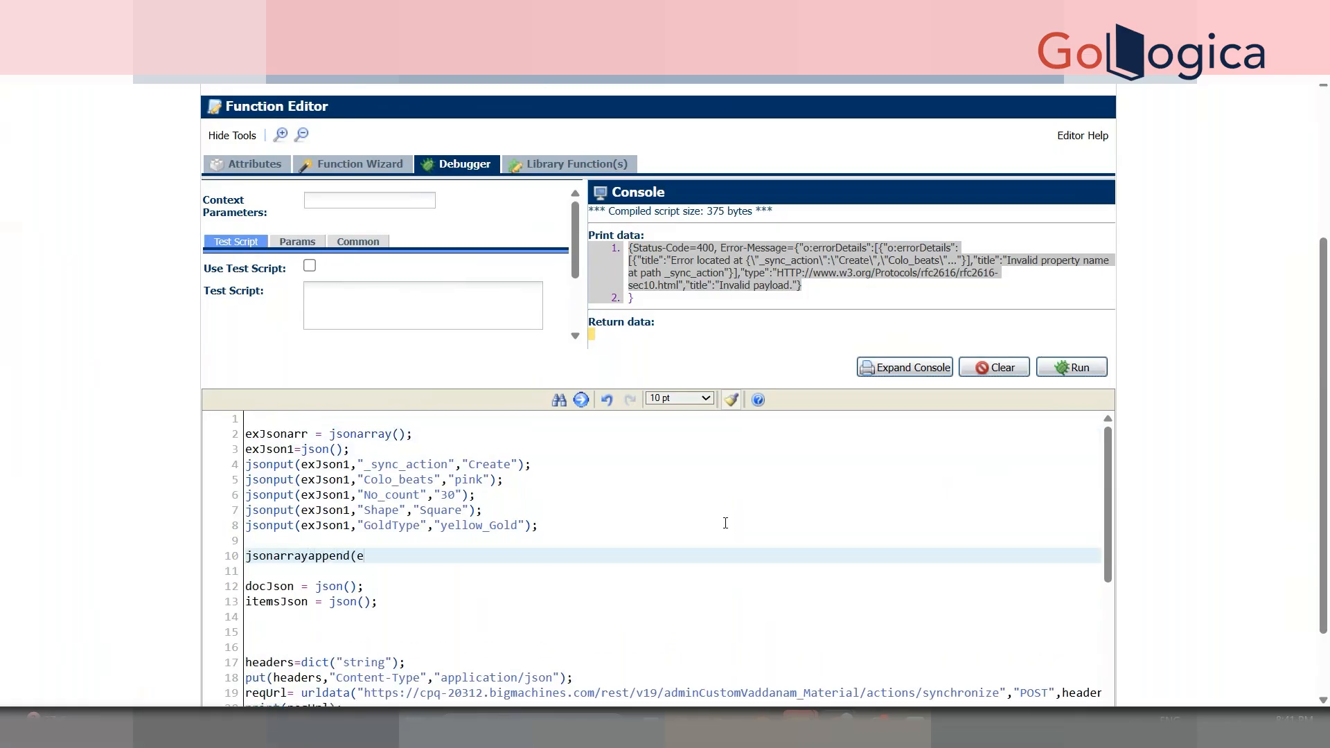
{"action": "key", "text": "BackSpace"}
{"action": "key", "text": "ctrl+v"}
{"action": "type", "text": ","}
{"action": "double_click", "coordinate": [278, 449]}
{"action": "key", "text": "ctrl+c"}
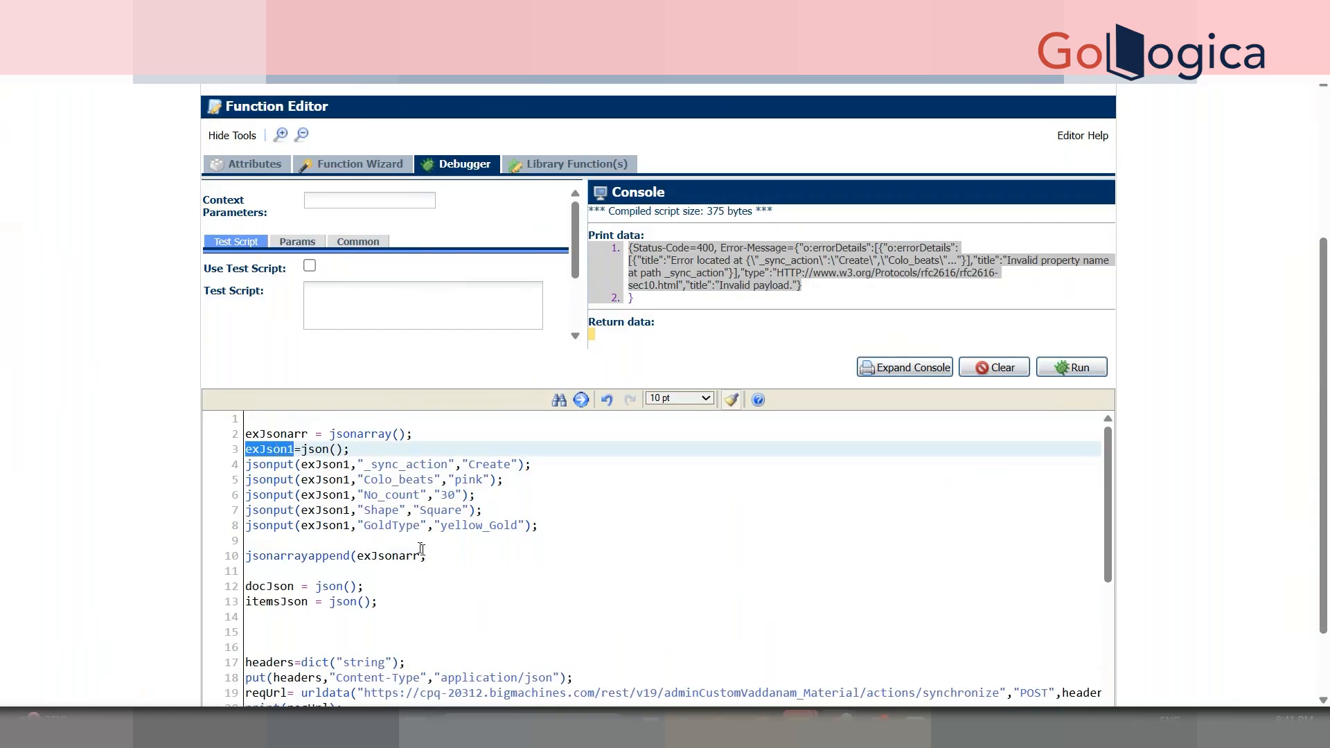
{"action": "left_click", "coordinate": [439, 554]}
{"action": "key", "text": "ctrl+v"}
{"action": "type", "text": ")"}
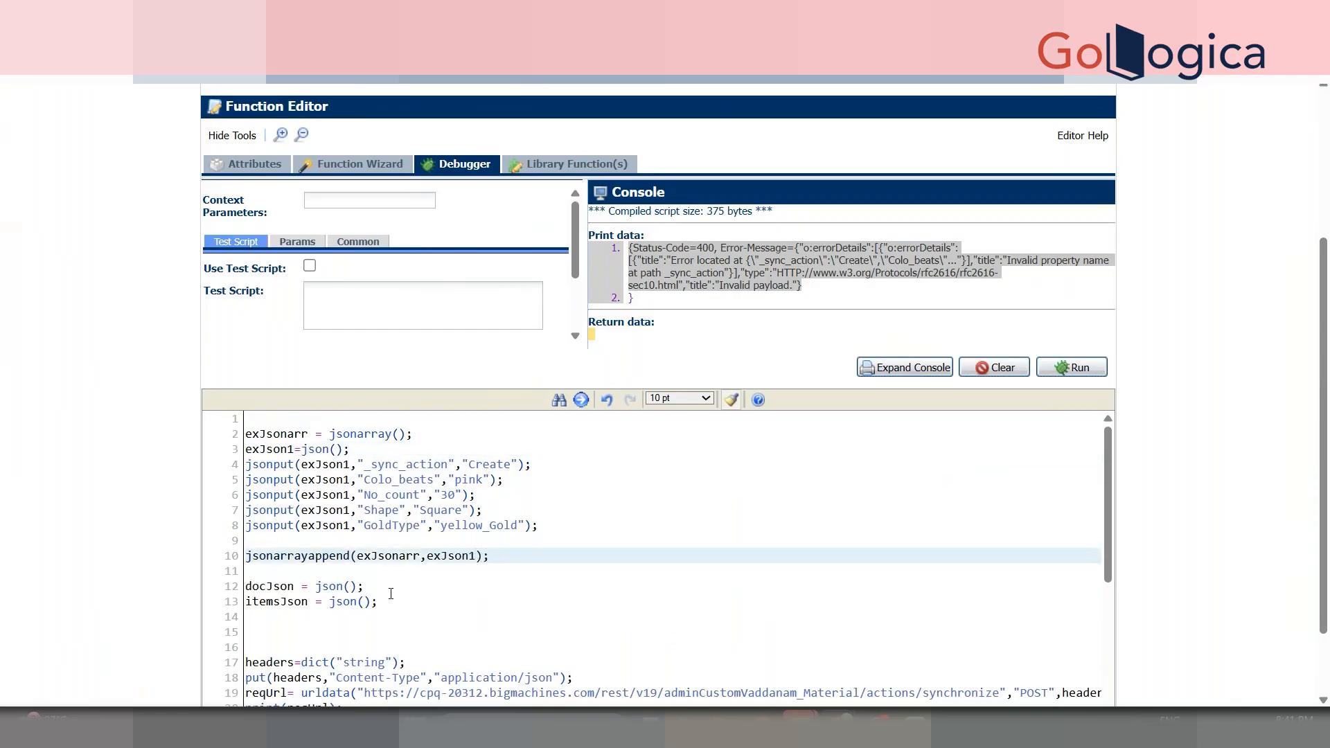
- Put exJsonarr into itemsJson under the key "items" with jsonput
{"action": "left_click", "coordinate": [392, 608]}
{"action": "key", "text": "Return"}
{"action": "key", "text": "Return"}
{"action": "type", "text": "jsonput(itemsJson,"}
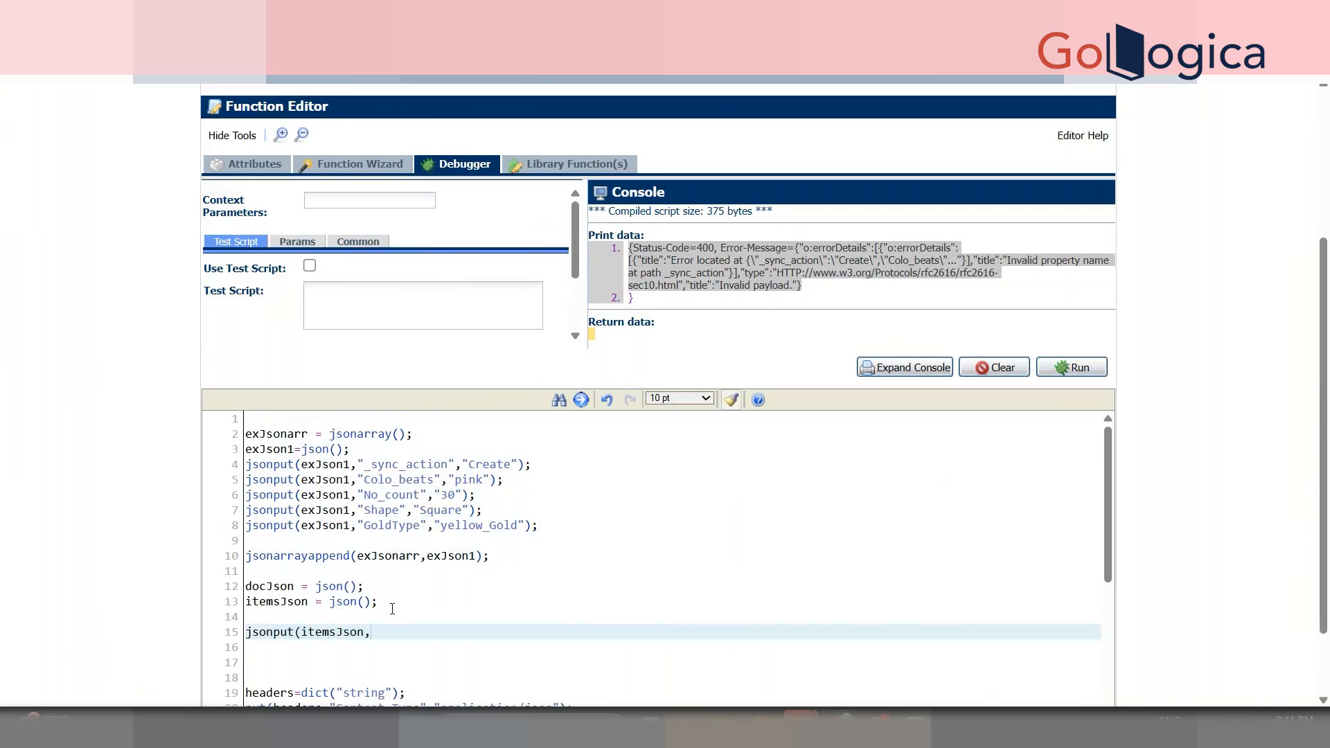
{"action": "type", "text": "\"items\","}
{"action": "double_click", "coordinate": [384, 554]}
{"action": "key", "text": "ctrl+c"}
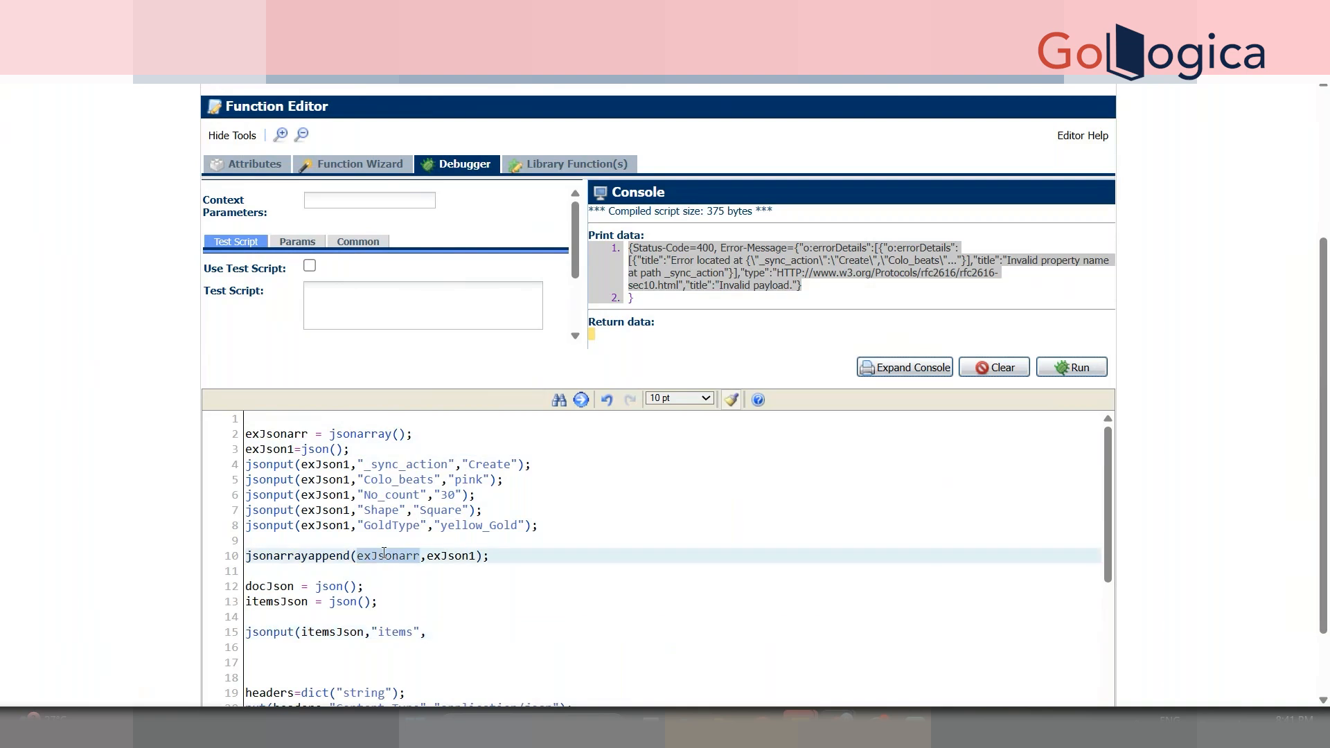
{"action": "left_click", "coordinate": [443, 631]}
{"action": "key", "text": "ctrl+v"}
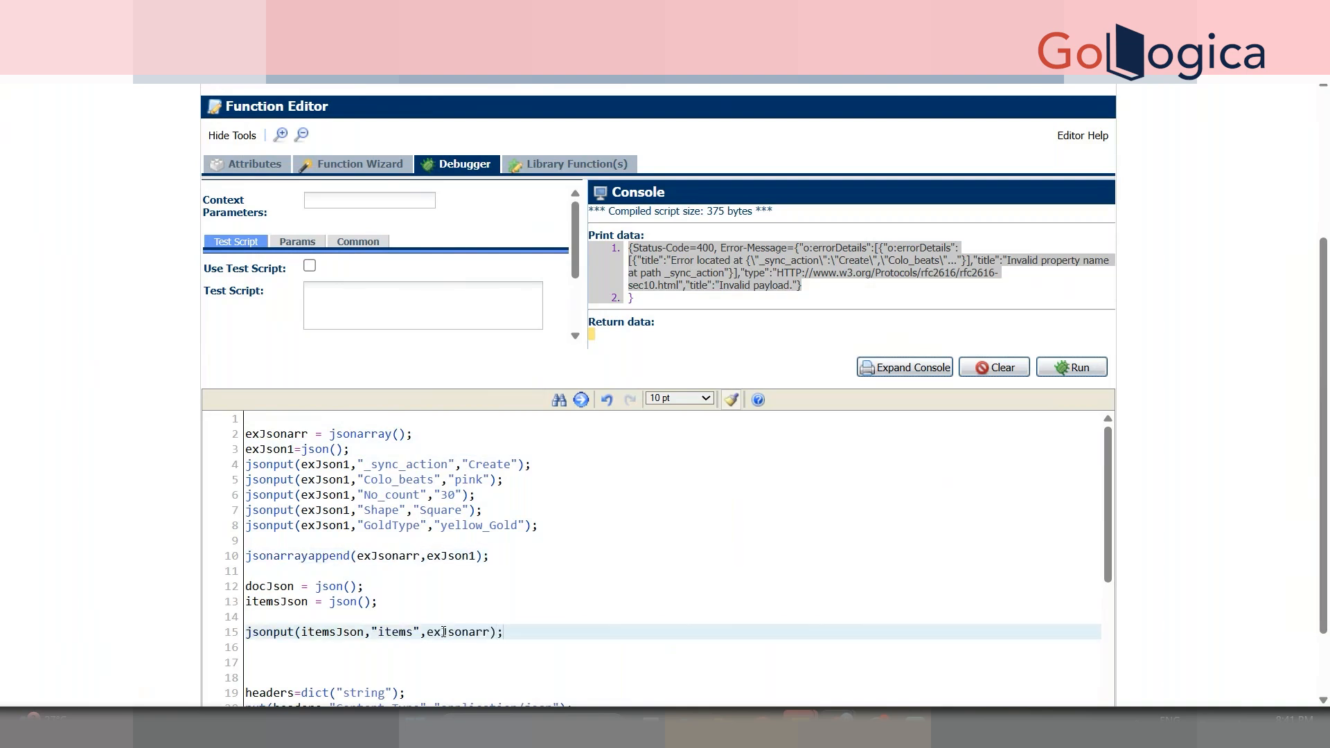
- Nest itemsJson in docJson under "documents" and add print docJson;
{"action": "key", "text": "Return"}
{"action": "key", "text": "Return"}
{"action": "type", "text": "jsonput(docJson,\"documents\","}
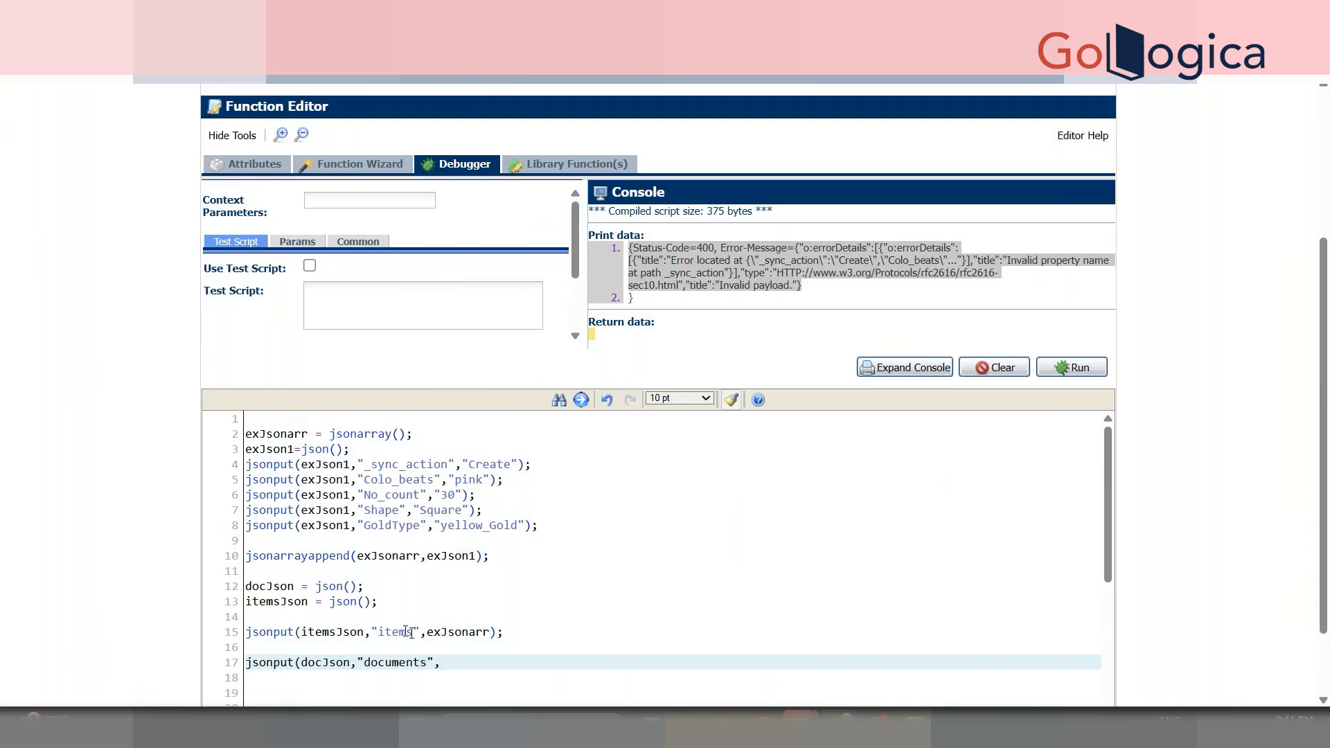
{"action": "double_click", "coordinate": [331, 630]}
{"action": "key", "text": "ctrl+c"}
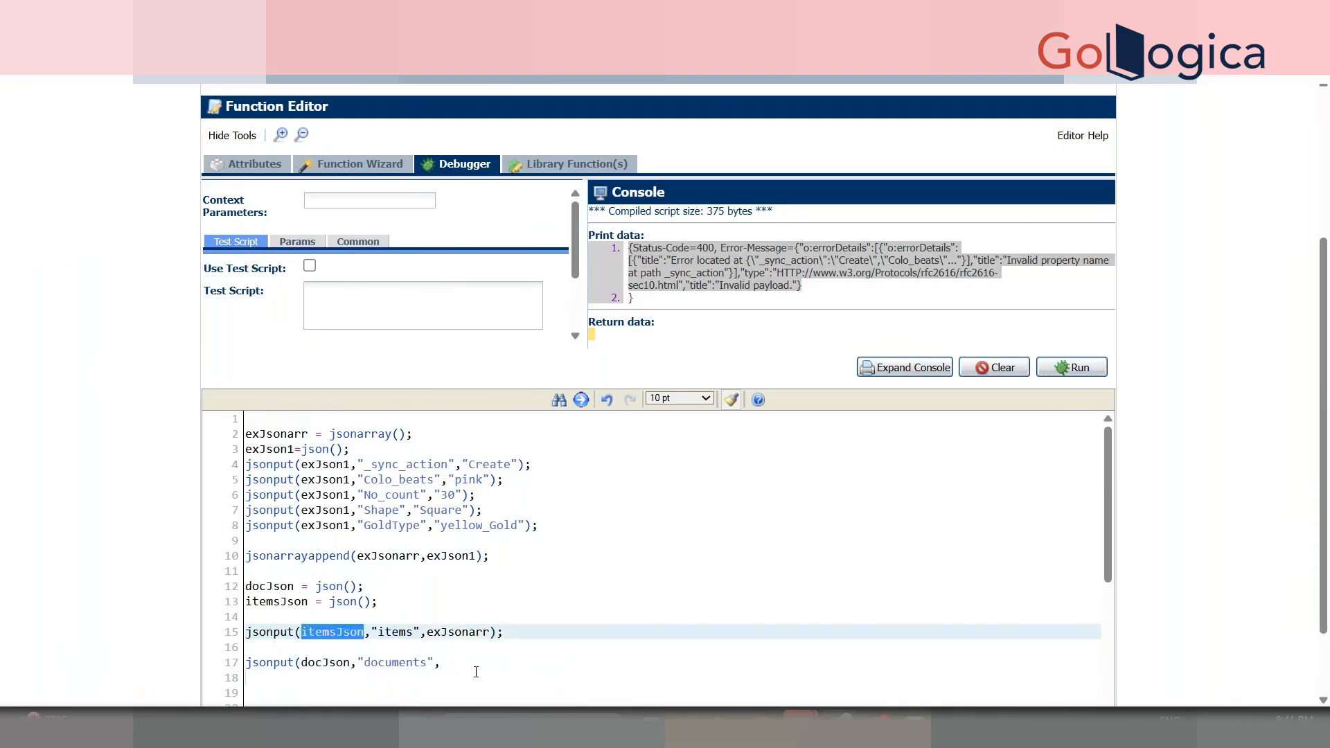
{"action": "left_click", "coordinate": [489, 663]}
{"action": "key", "text": "ctrl+v"}
{"action": "key", "text": "Down"}
{"action": "key", "text": "Down"}
{"action": "type", "text": "pr"}
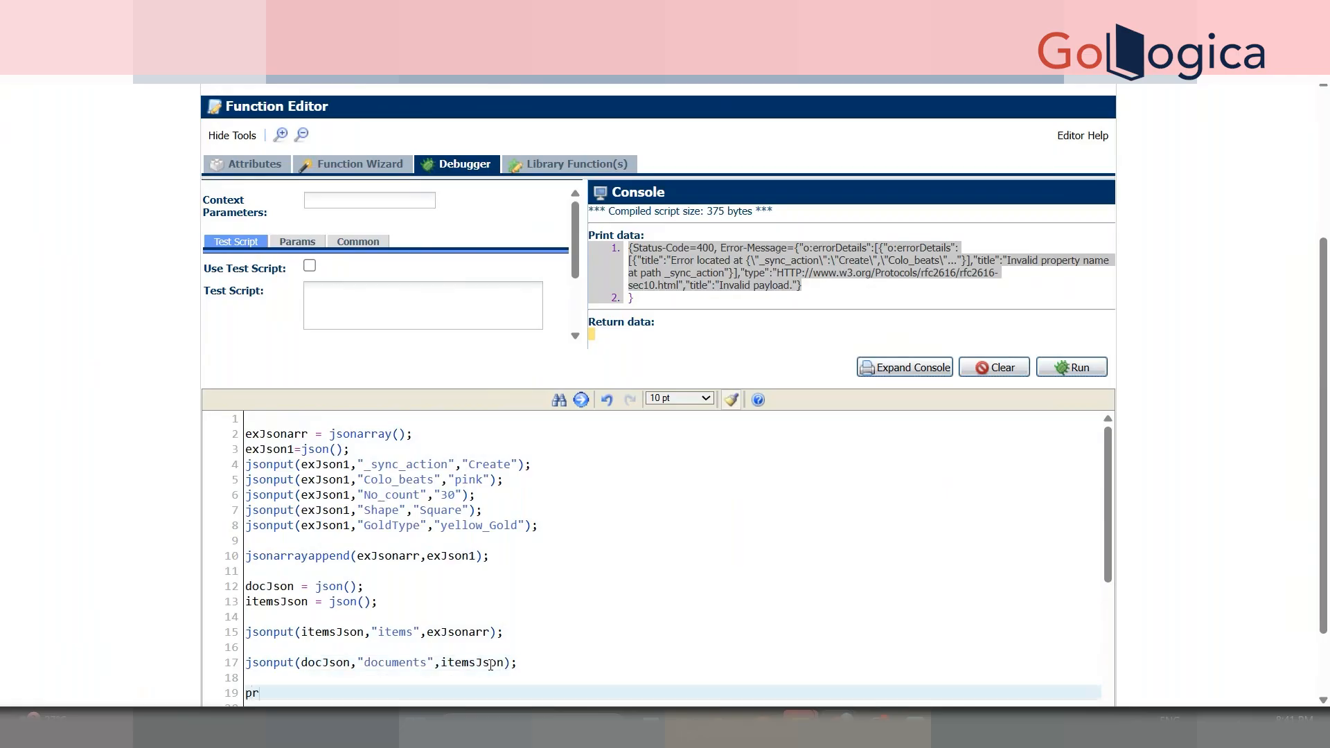
{"action": "type", "text": "int docJson;"}
{"action": "key", "text": "Return"}
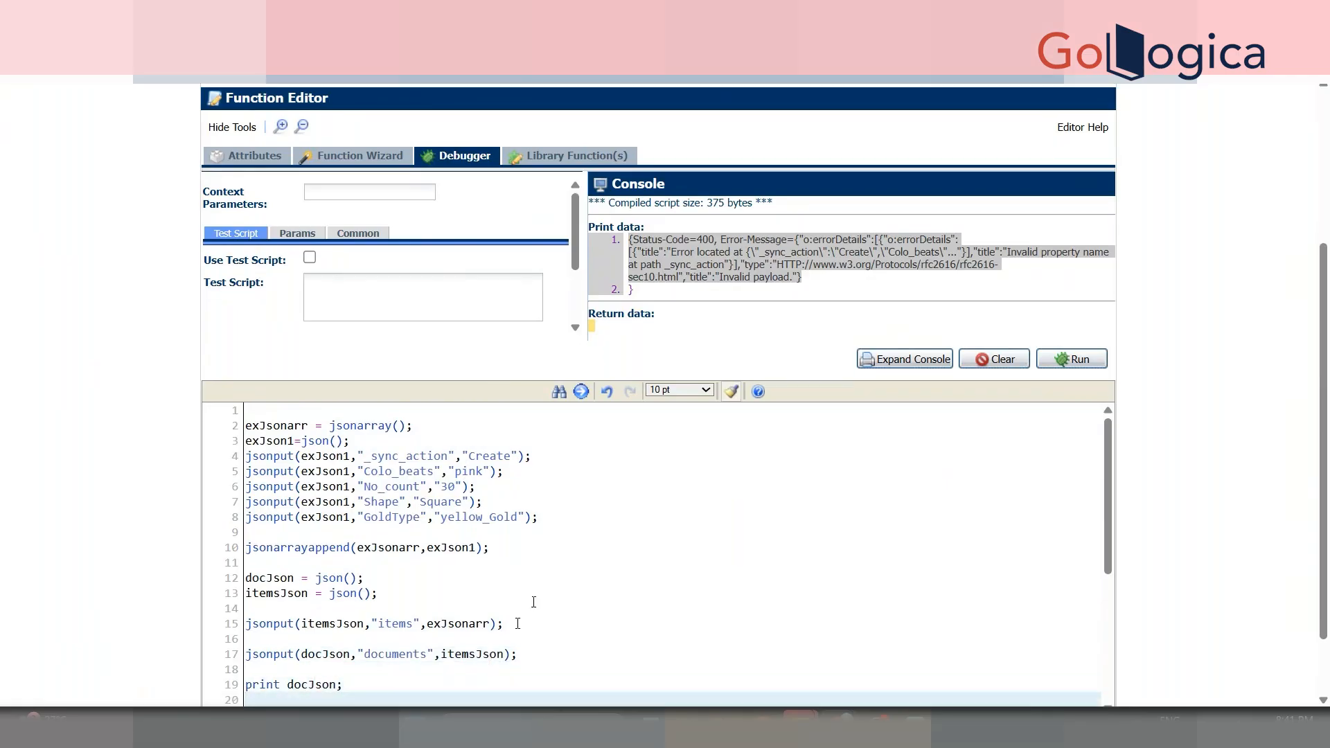
- Run the script, then swap exJson1 for docJson as the request body on line 26
{"action": "left_click", "coordinate": [1056, 366]}
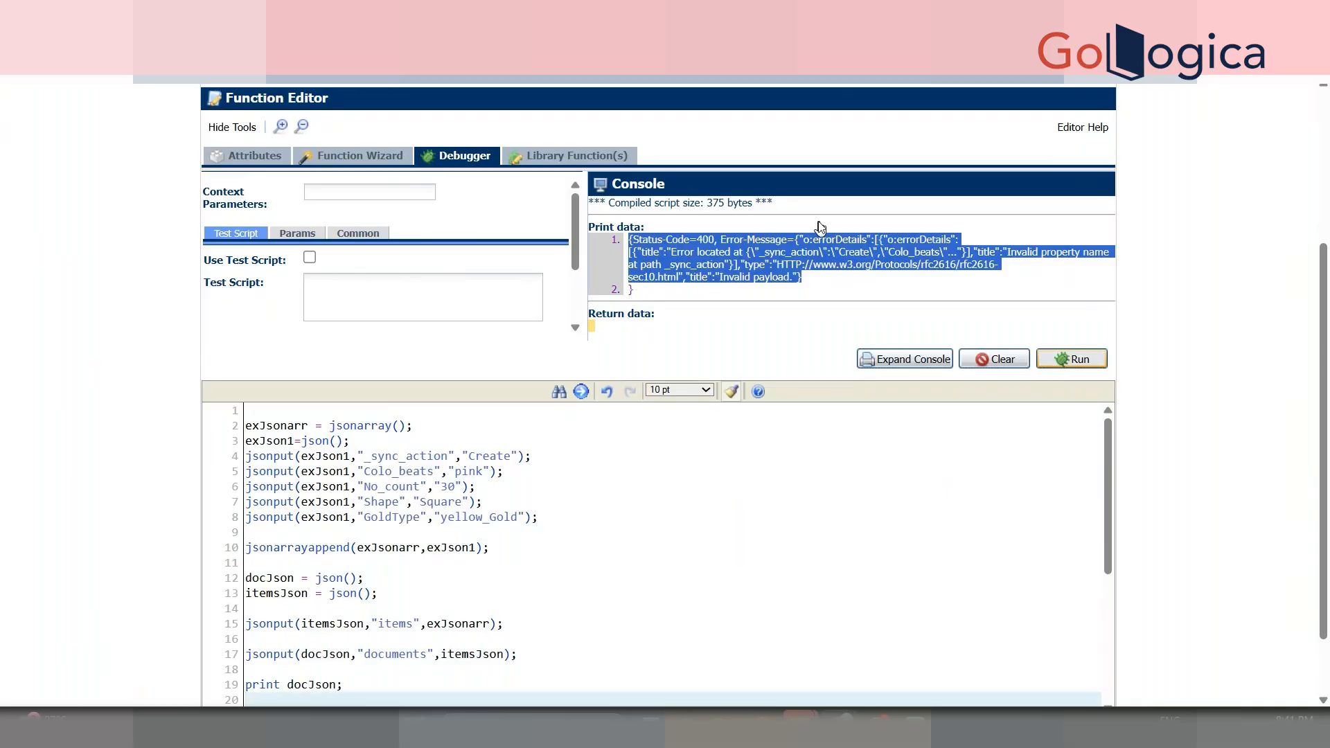
{"action": "left_click_drag", "start_coordinate": [1325, 286], "coordinate": [1271, 386]}
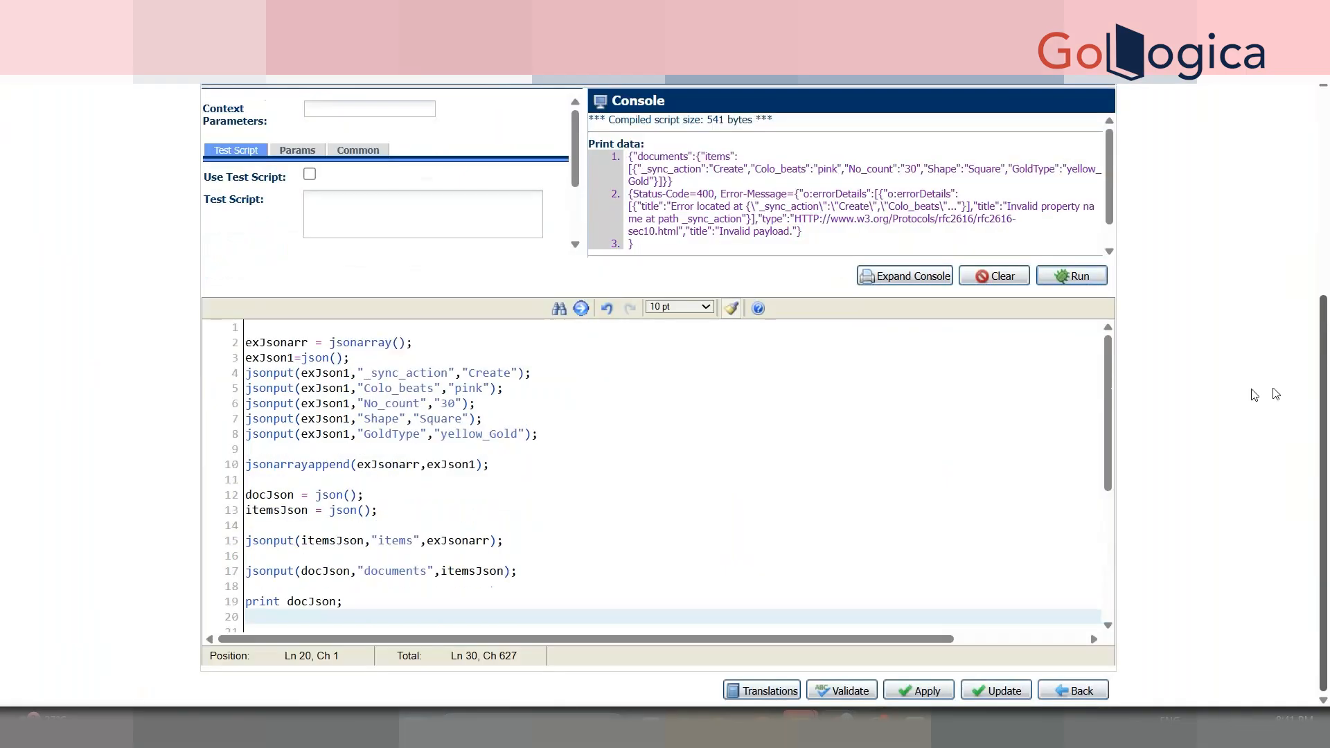
{"action": "scroll", "coordinate": [1109, 387], "scroll_direction": "down", "scroll_amount": 4}
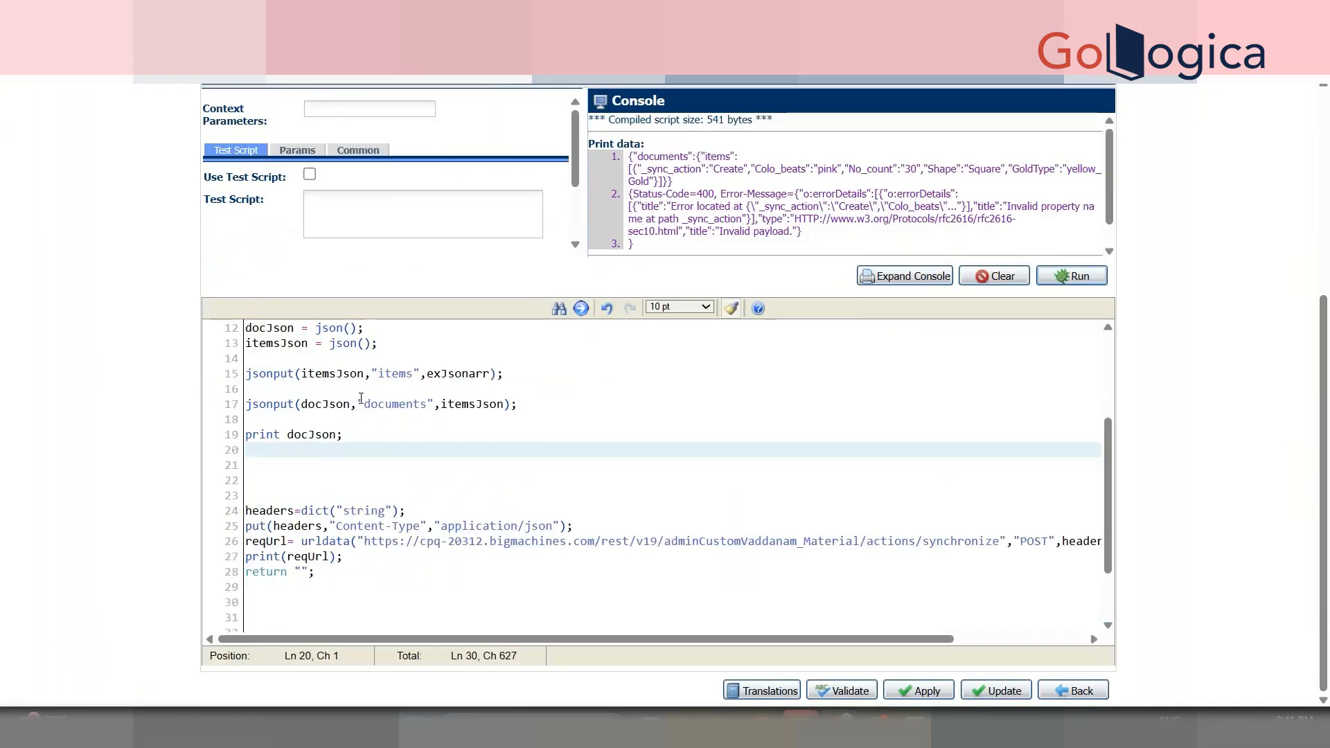
{"action": "left_click", "coordinate": [319, 435]}
{"action": "double_click", "coordinate": [319, 435]}
{"action": "left_click_drag", "start_coordinate": [644, 639], "coordinate": [927, 635]}
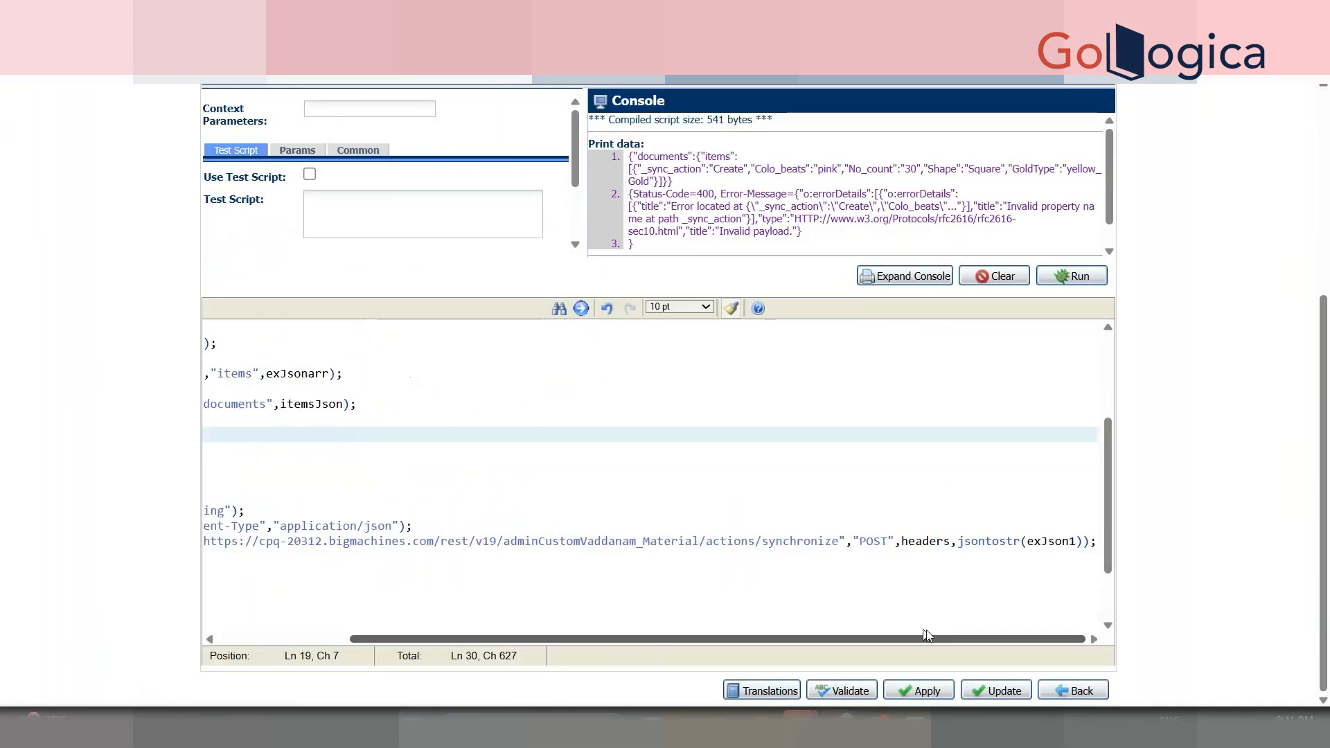
{"action": "double_click", "coordinate": [1036, 542]}
{"action": "key", "text": "ctrl+v"}
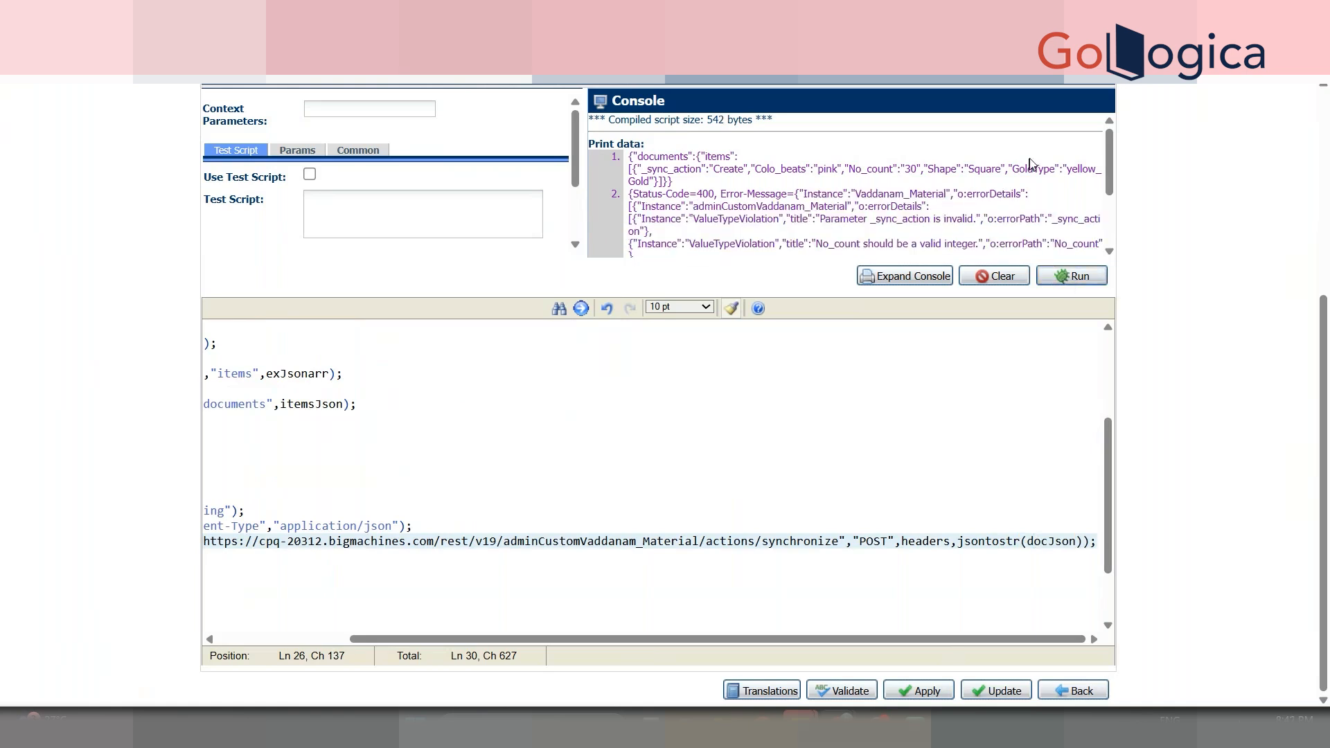
- Check the No_count and Colo_beats errors and select the misspelled Colo_beats on line 5
{"action": "left_click_drag", "start_coordinate": [1104, 168], "coordinate": [1104, 198]}
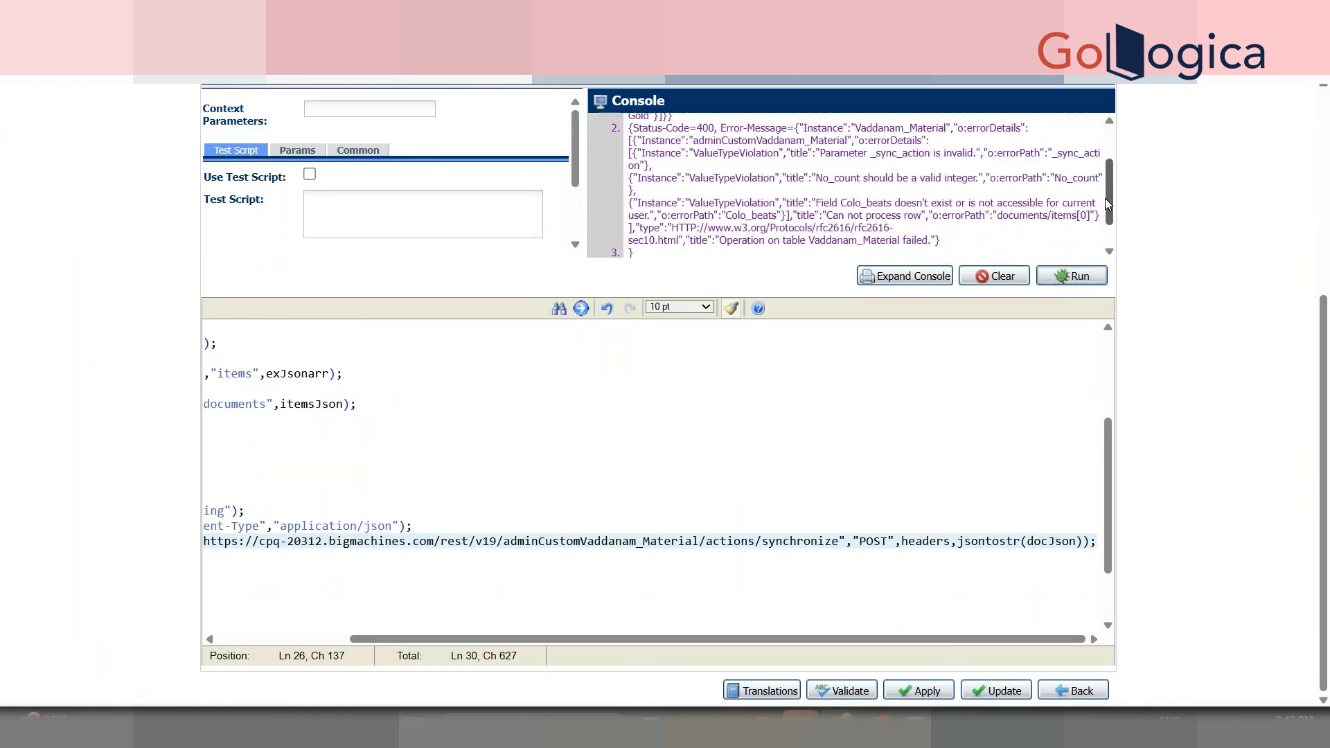
{"action": "double_click", "coordinate": [839, 179]}
{"action": "left_click_drag", "start_coordinate": [842, 203], "coordinate": [874, 210]}
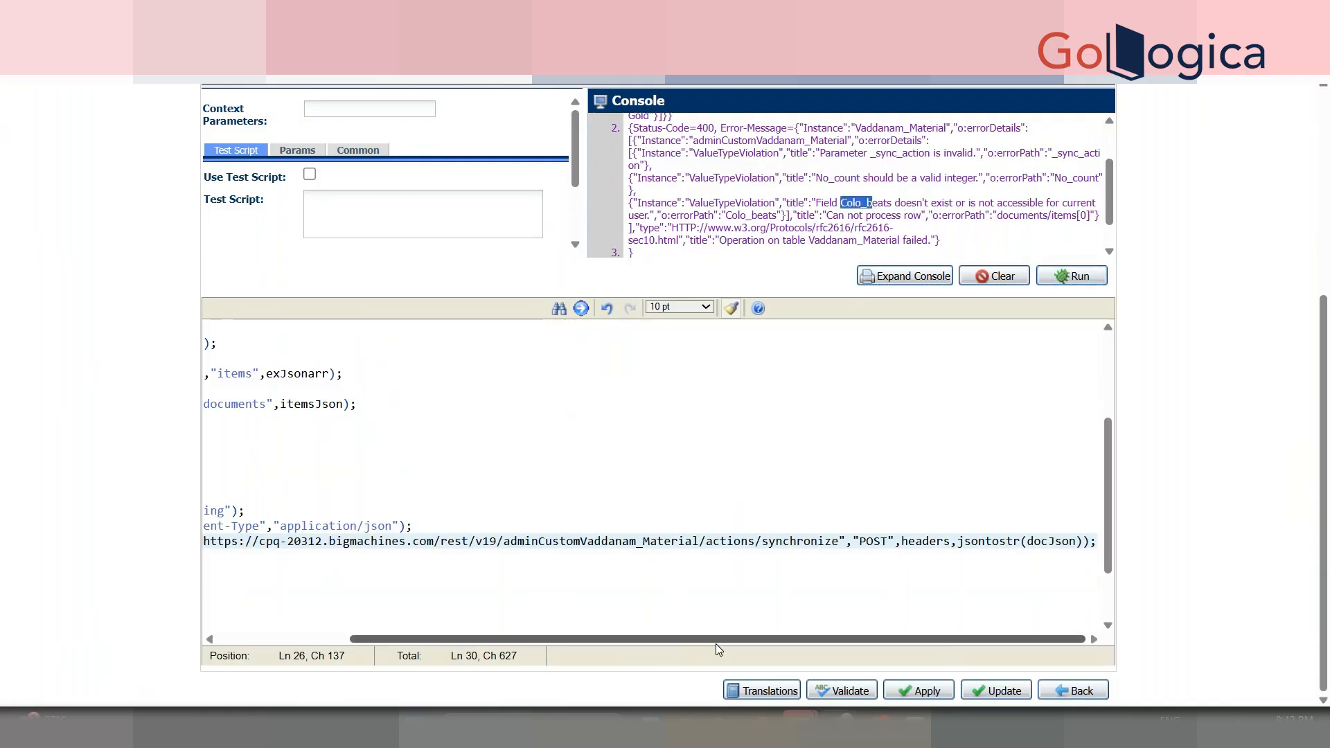
{"action": "left_click_drag", "start_coordinate": [709, 639], "coordinate": [449, 613]}
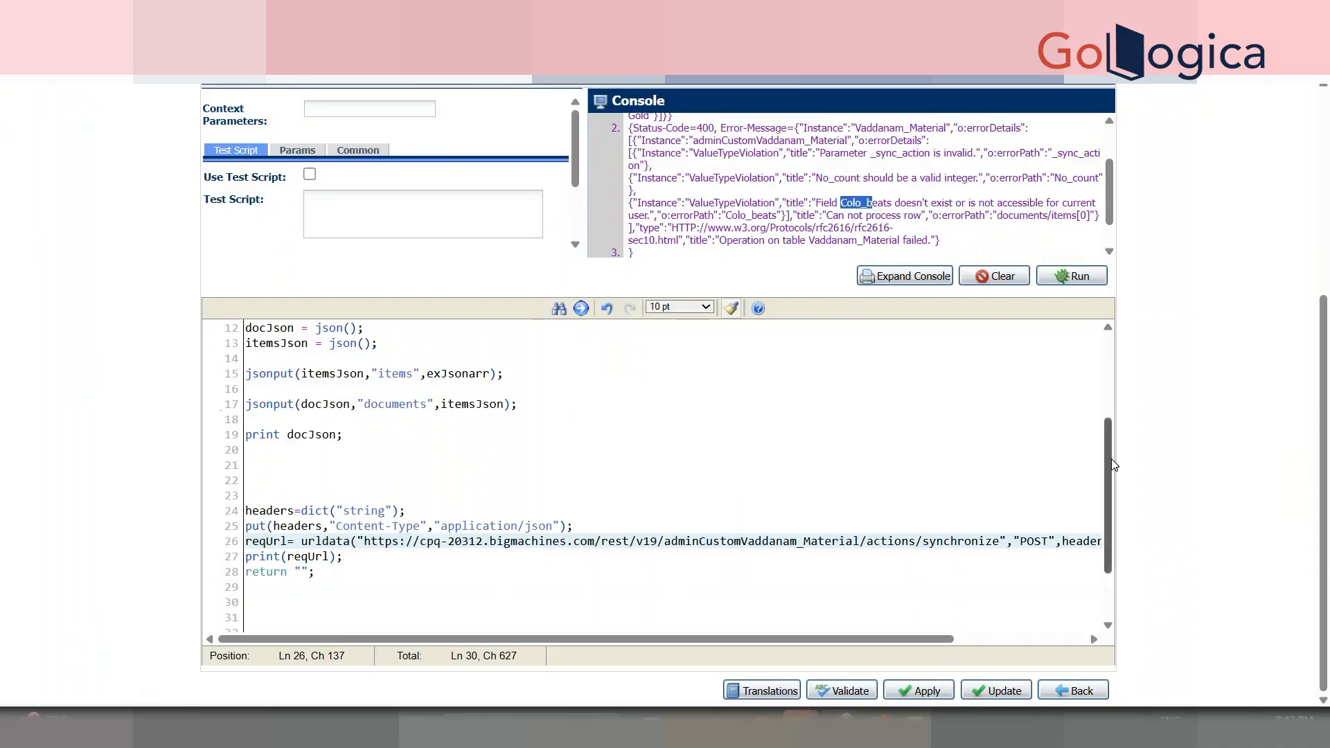
{"action": "left_click_drag", "start_coordinate": [1107, 496], "coordinate": [1108, 413]}
{"action": "double_click", "coordinate": [387, 389]}
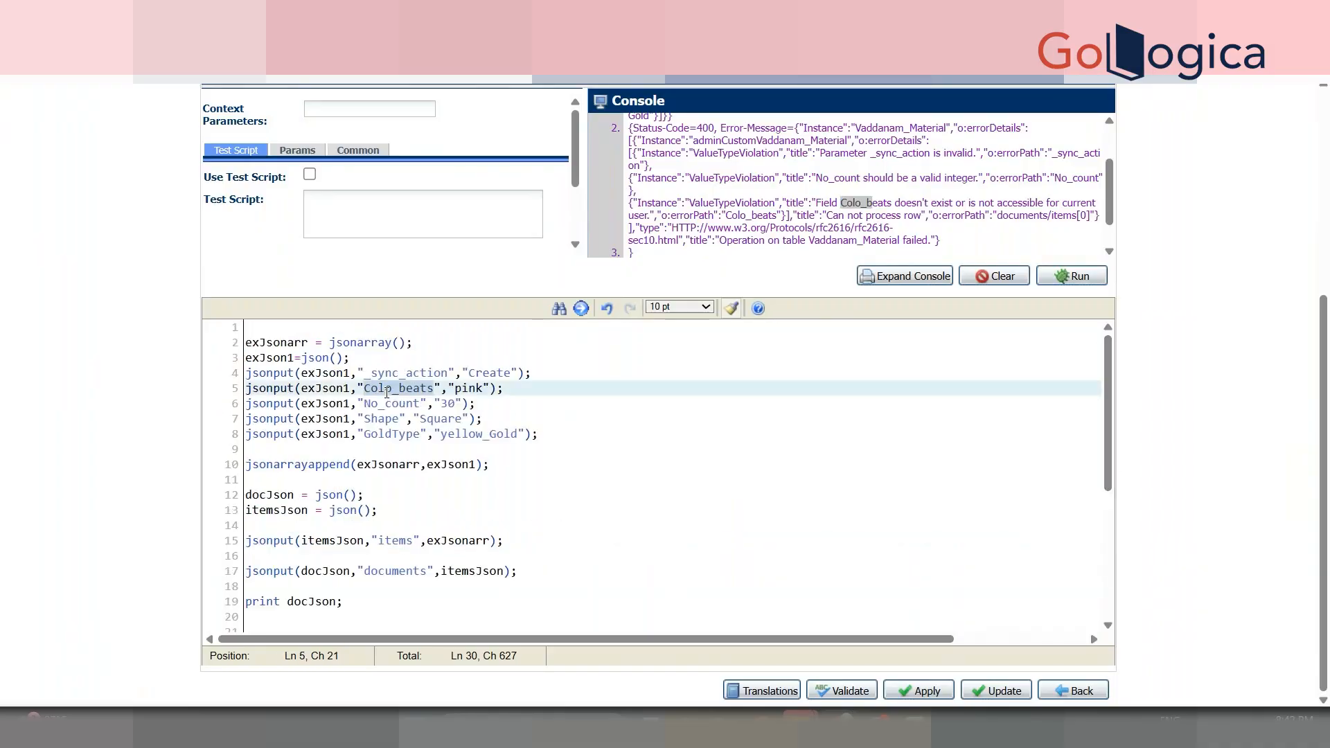
{"action": "left_click", "coordinate": [333, 12]}
{"action": "left_click", "coordinate": [388, 220]}
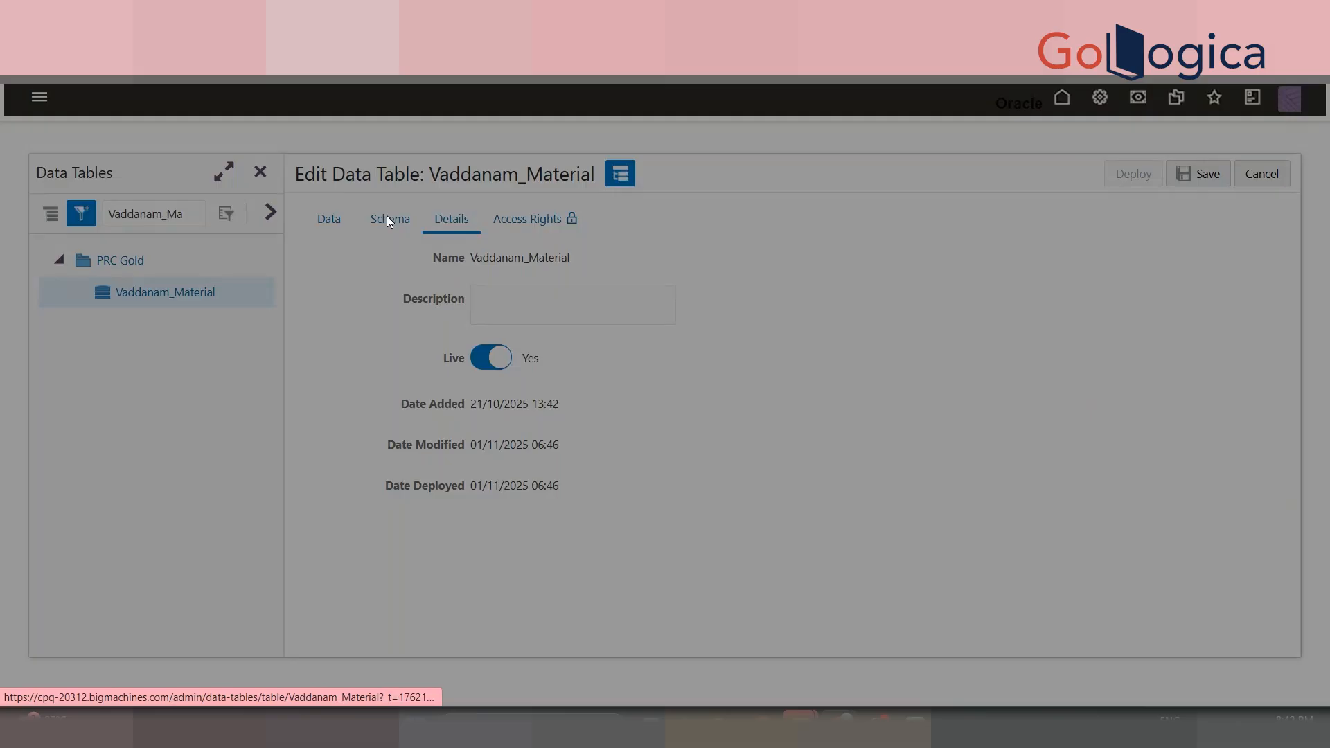
{"action": "left_click", "coordinate": [717, 437]}
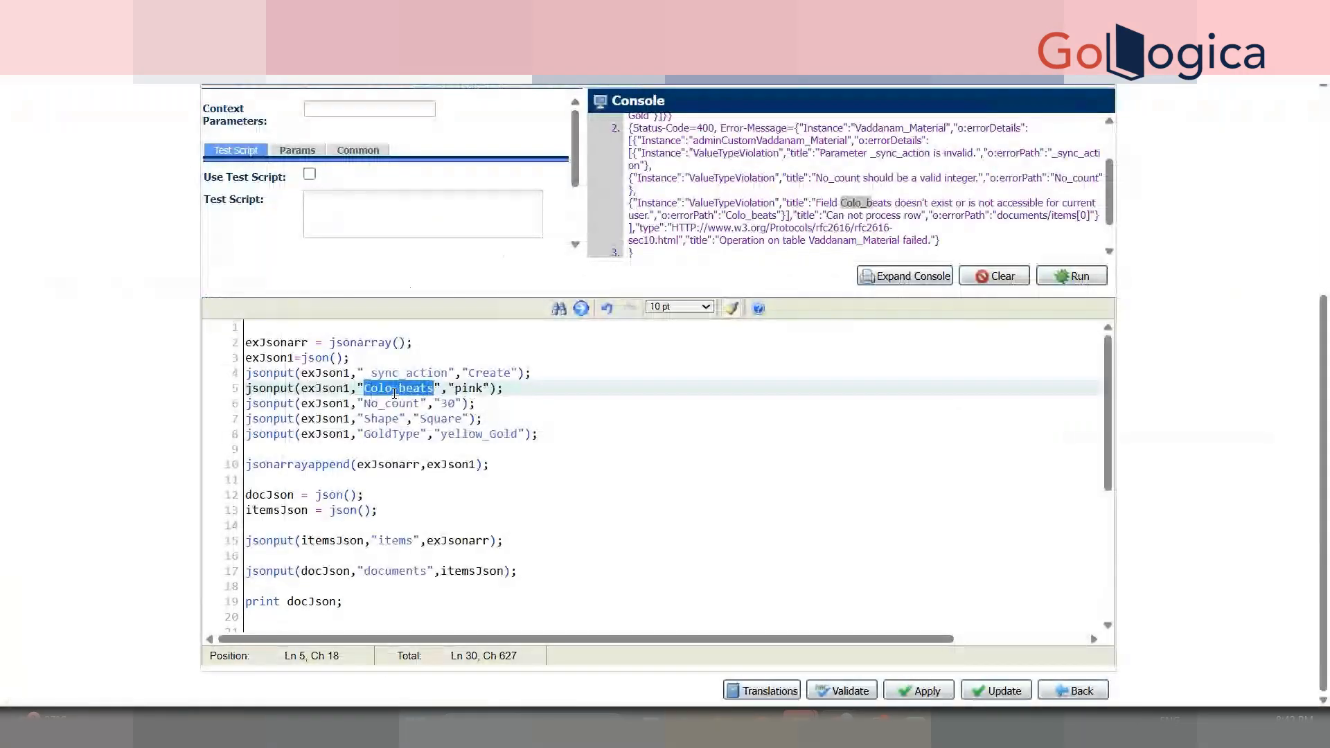
- Rename Colo_beats to Color_beats, remove the quotes around 30, and rerun the script
{"action": "left_click", "coordinate": [395, 389]}
{"action": "type", "text": "r"}
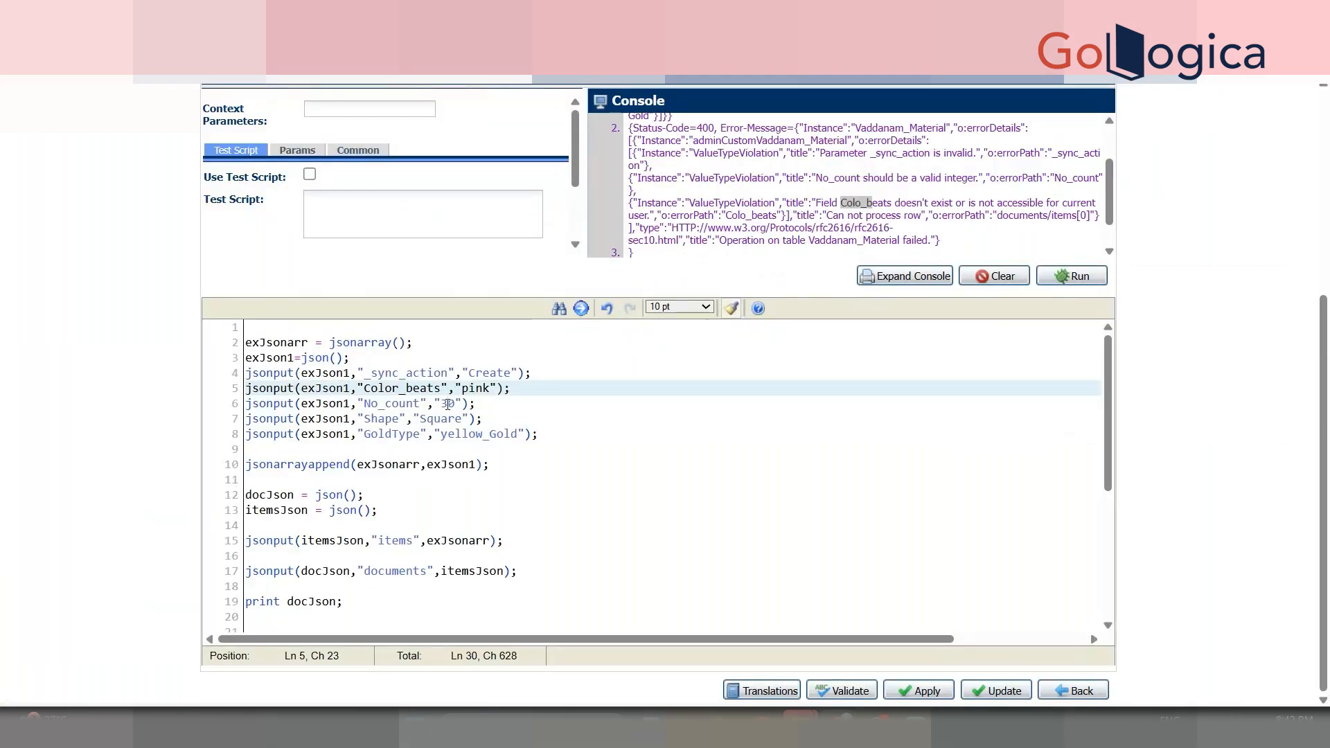
{"action": "left_click", "coordinate": [442, 413]}
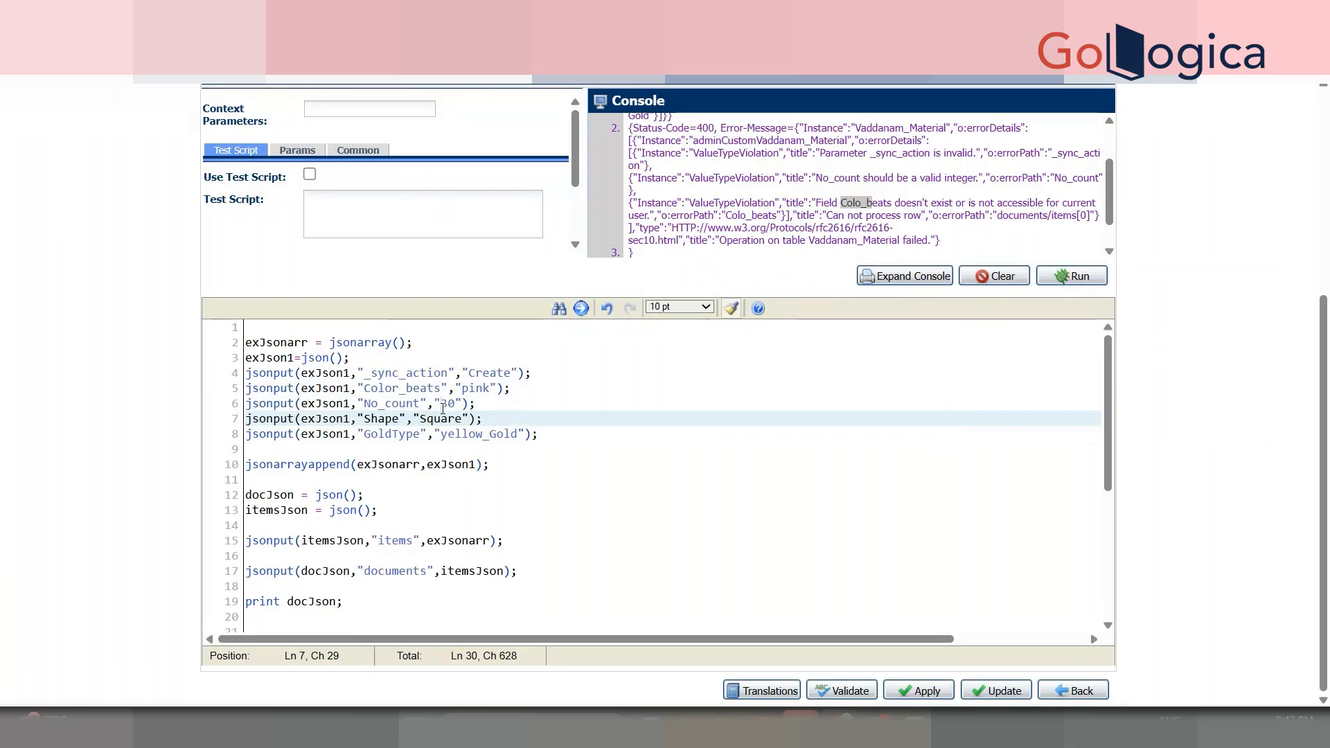
{"action": "left_click", "coordinate": [443, 406]}
{"action": "key", "text": "BackSpace"}
{"action": "left_click", "coordinate": [452, 407]}
{"action": "key", "text": "BackSpace"}
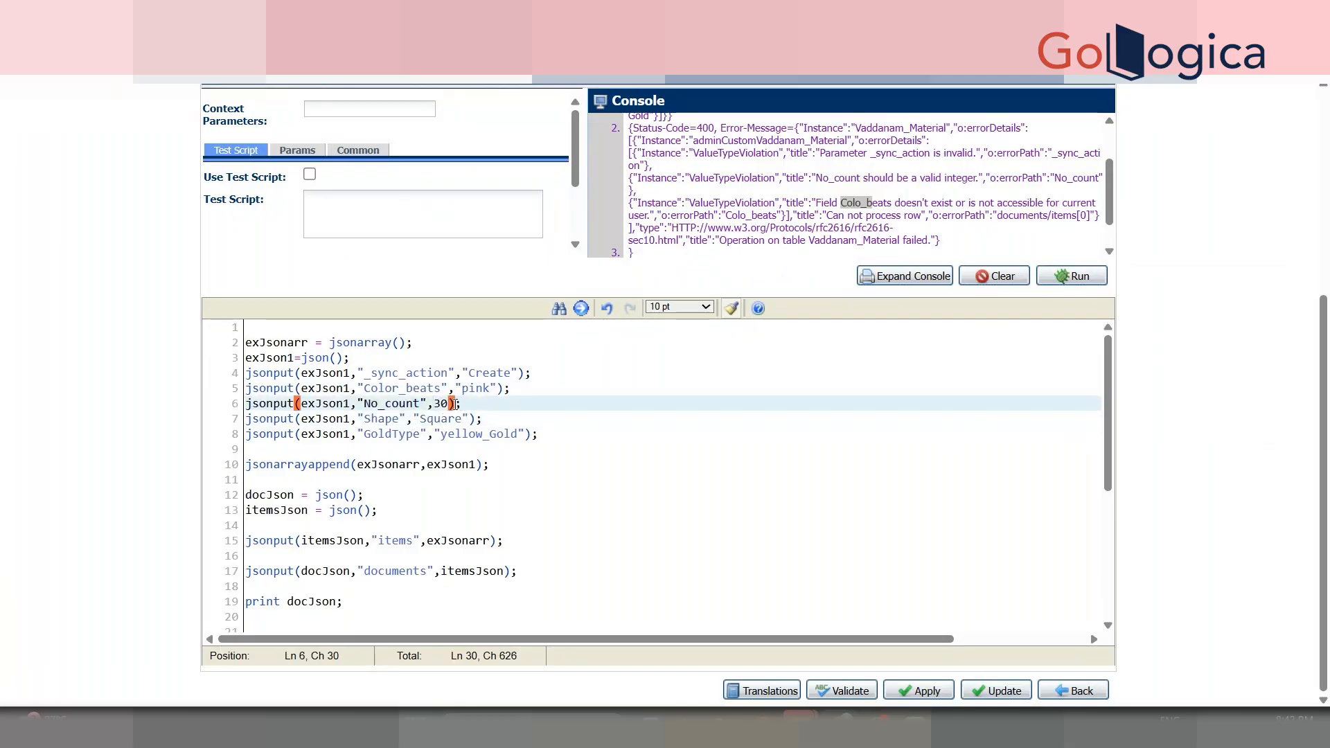
{"action": "left_click", "coordinate": [526, 464]}
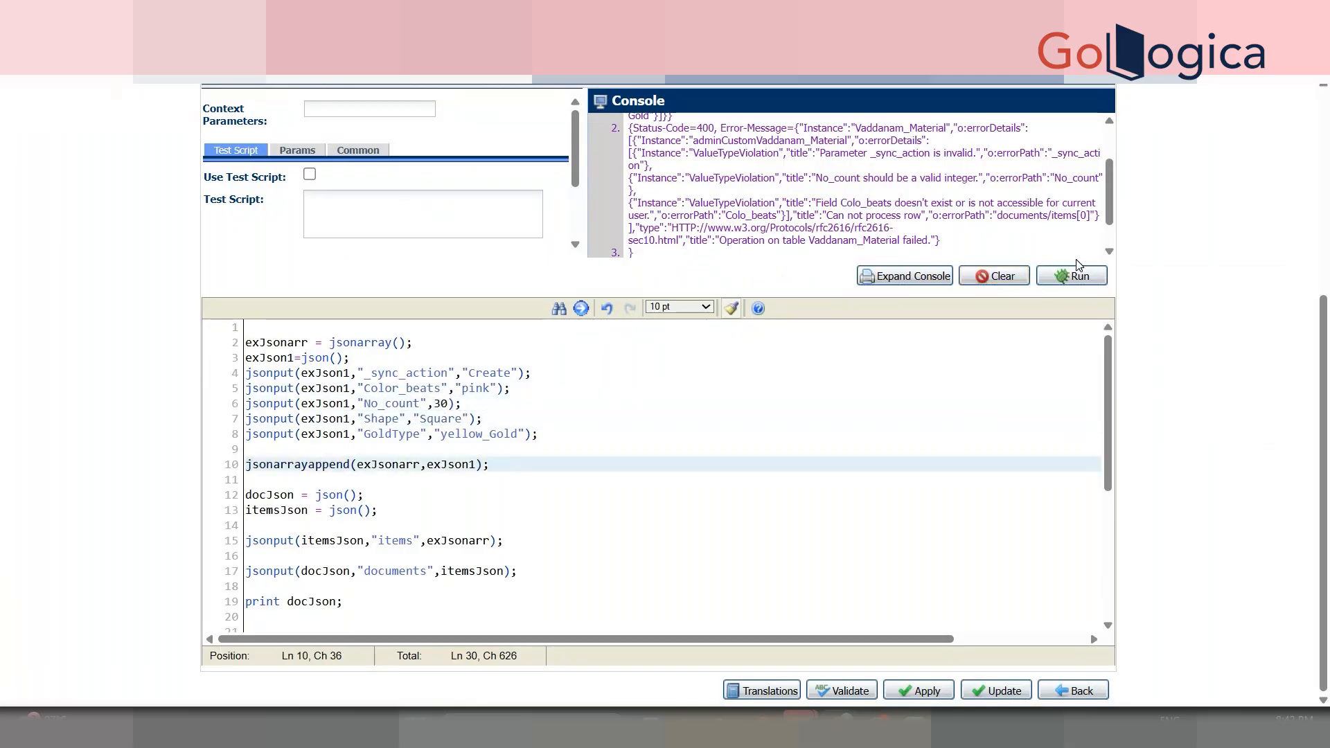
{"action": "left_click", "coordinate": [1075, 276]}
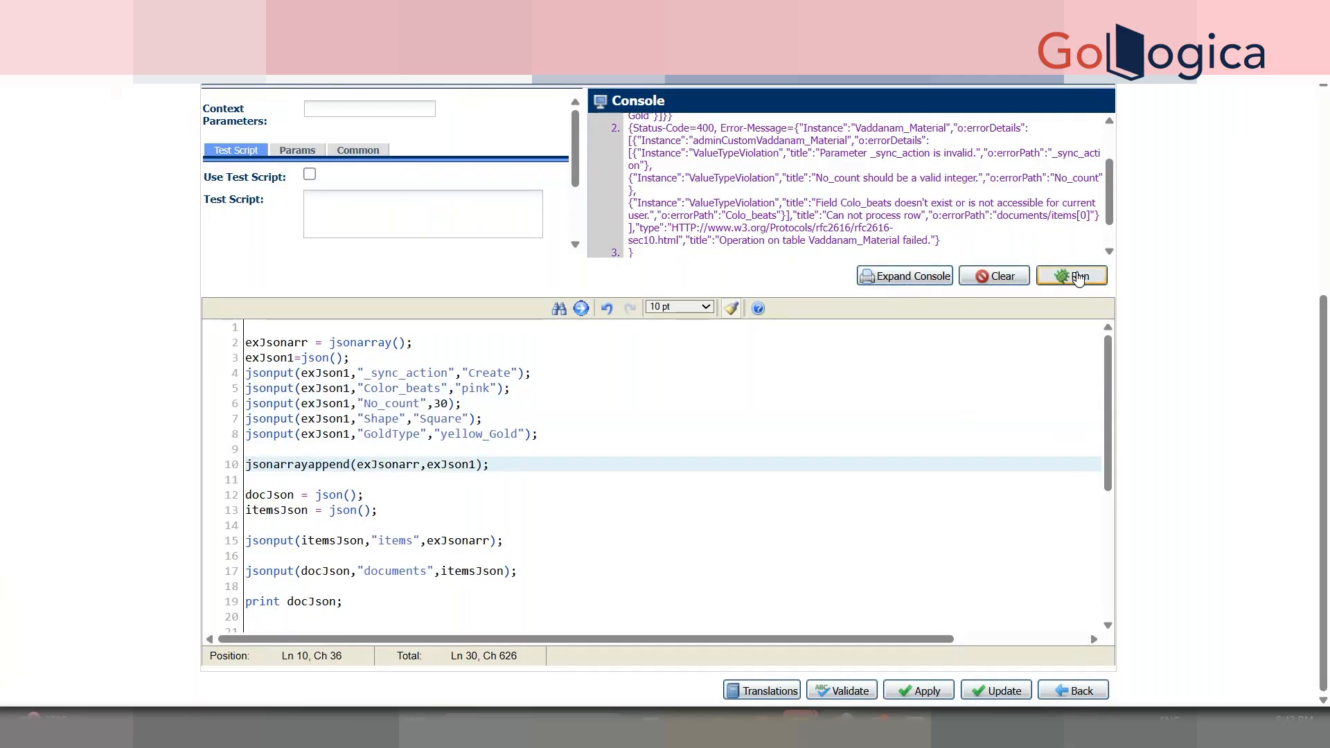
{"action": "left_click_drag", "start_coordinate": [1111, 211], "coordinate": [1111, 201]}
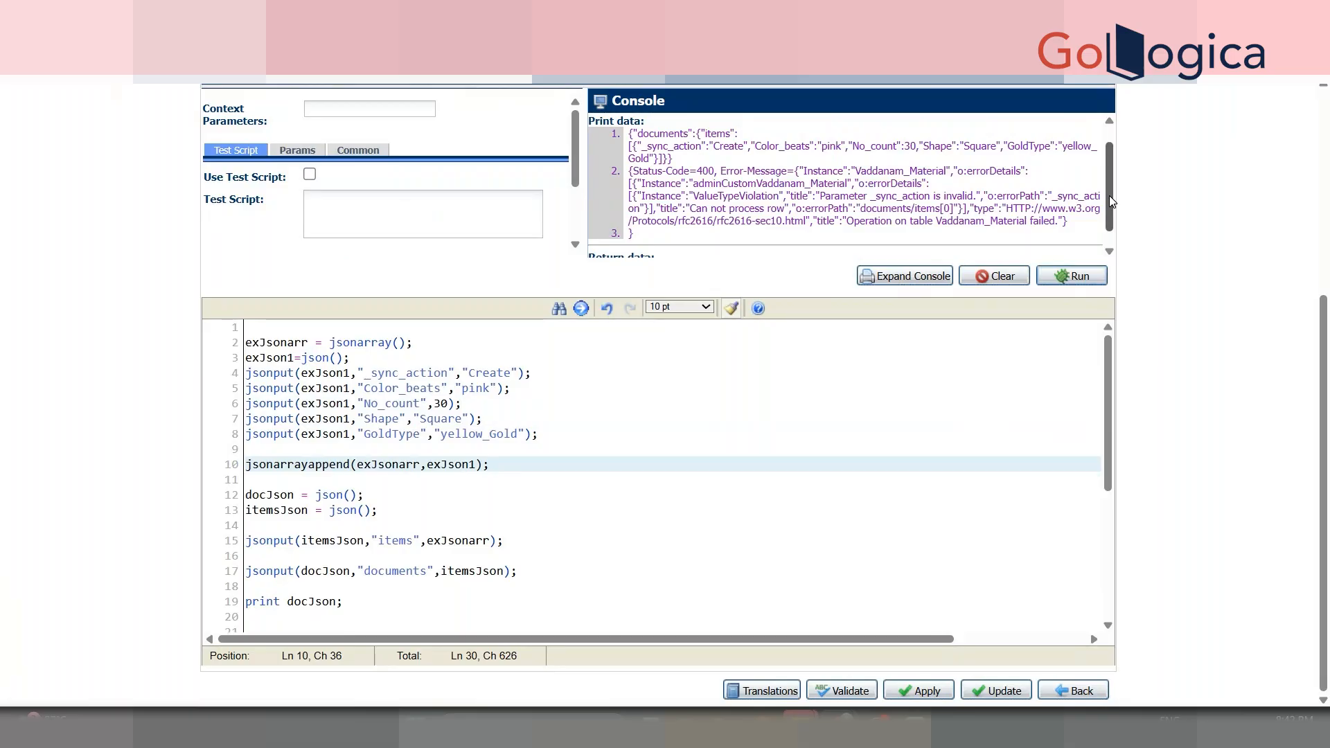
- Check the docs sample and change the _sync_action value "Create" to "create" on line 4
{"action": "double_click", "coordinate": [421, 372]}
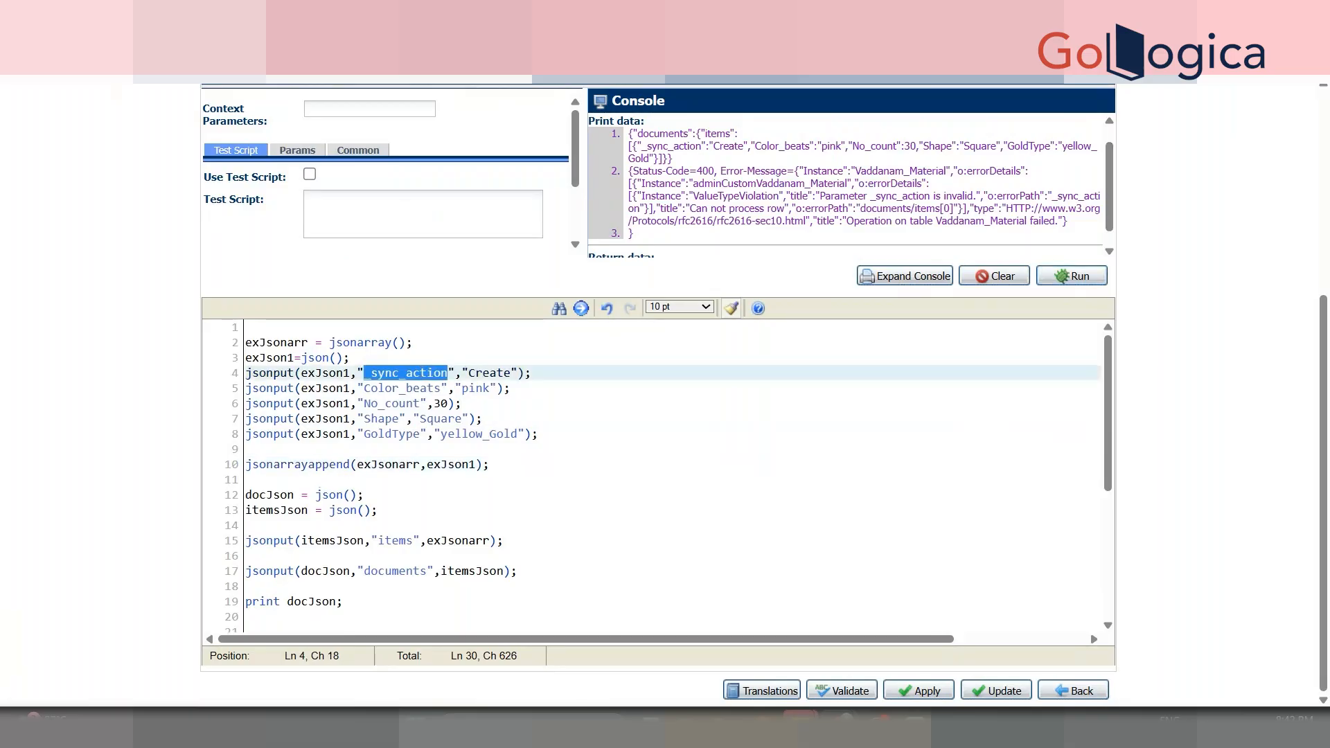
{"action": "key", "text": "ctrl+Tab"}
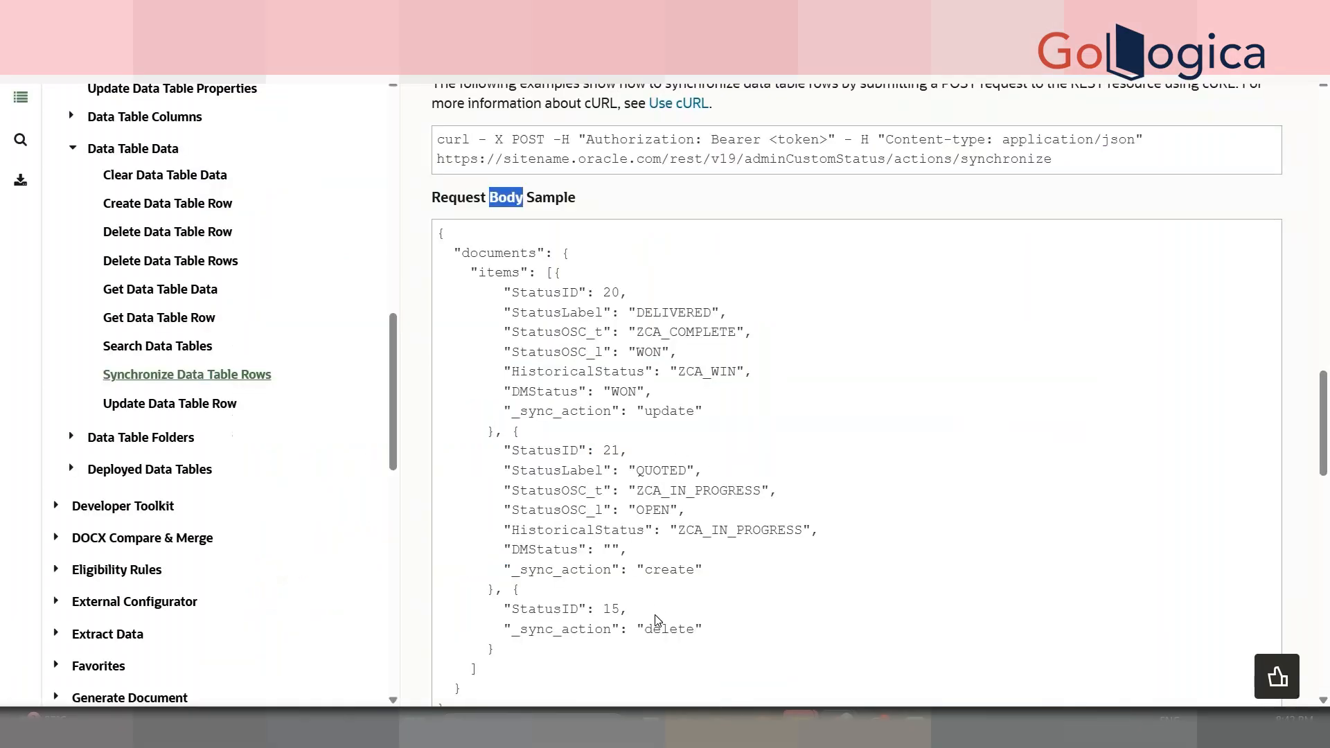
{"action": "key", "text": "ctrl+Tab"}
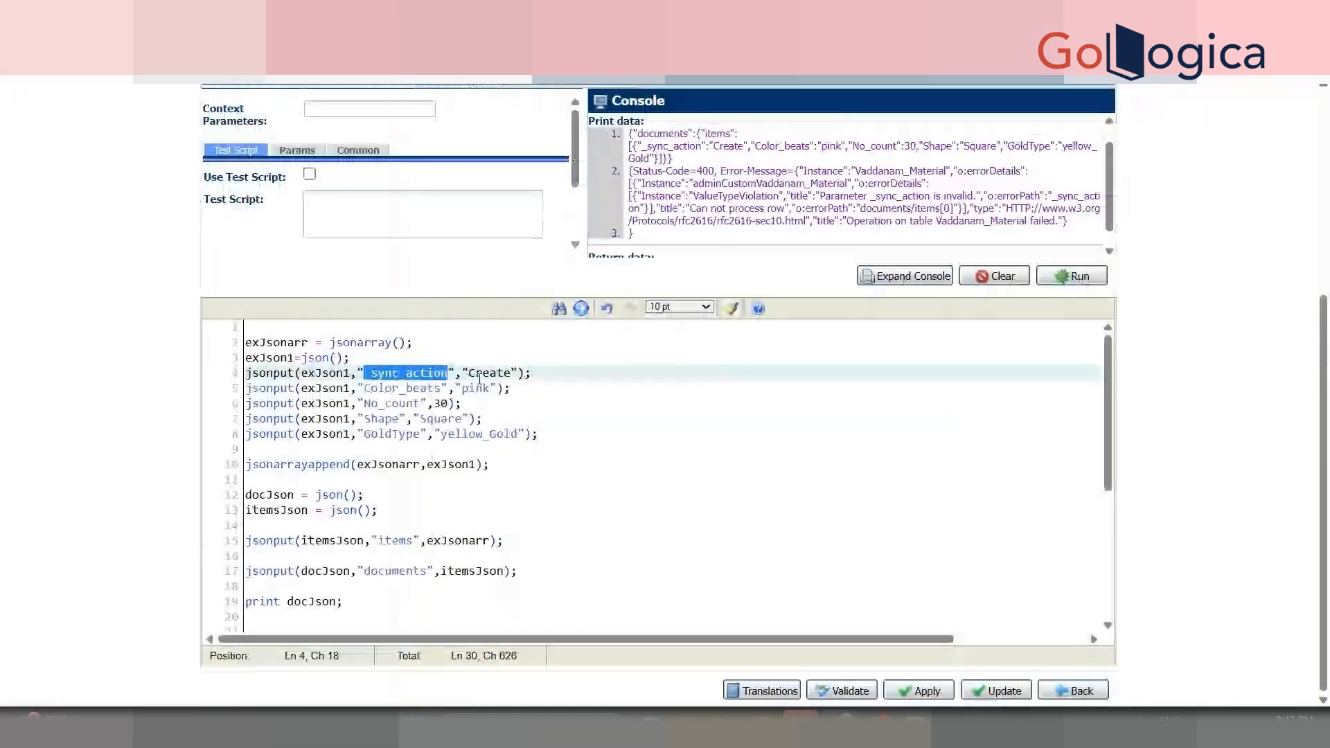
{"action": "left_click", "coordinate": [474, 372]}
{"action": "type", "text": "c"}
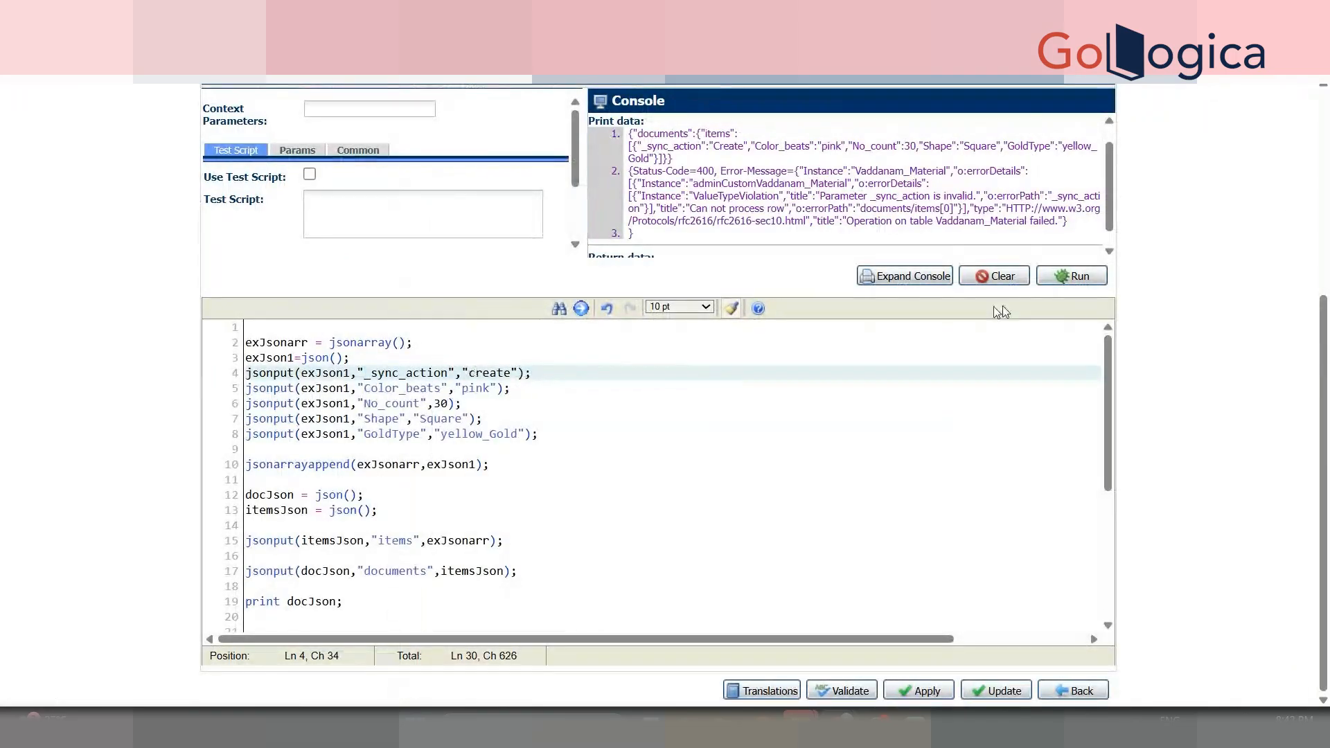
{"action": "left_click_drag", "start_coordinate": [1083, 265], "coordinate": [1064, 363]}
- Run the script and confirm the 200 OK creation of the Vaddanam_Material row
{"action": "left_click", "coordinate": [1068, 344]}
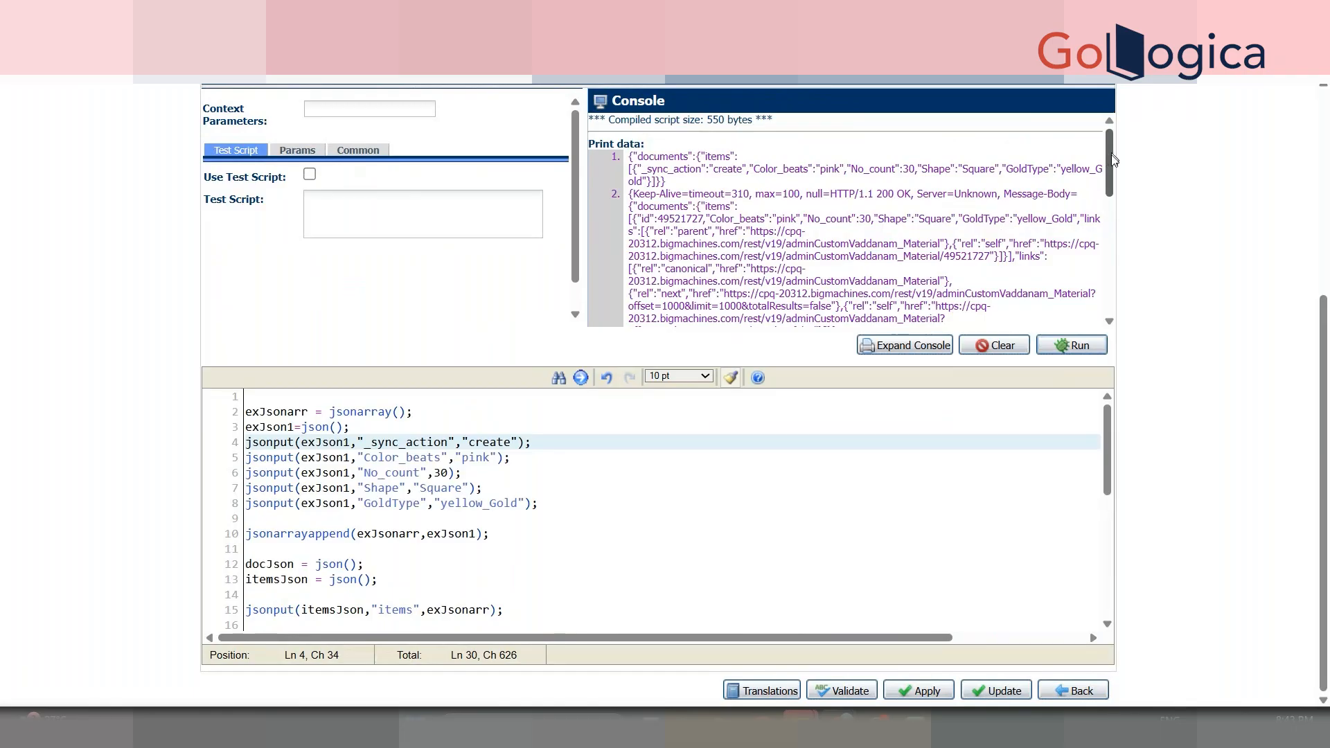
{"action": "scroll", "coordinate": [1104, 155], "scroll_direction": "down", "scroll_amount": 5}
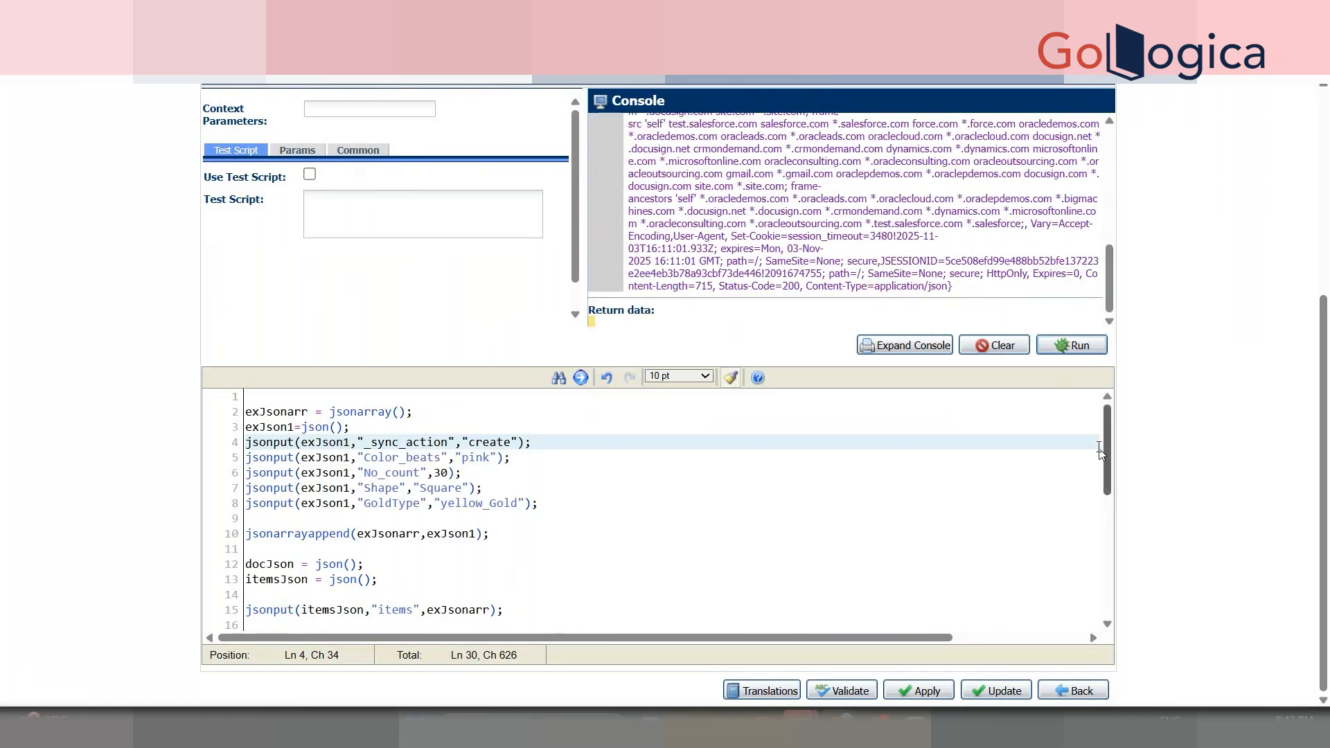
{"action": "left_click_drag", "start_coordinate": [1110, 486], "coordinate": [1111, 559]}
- Change the line 25 header key to Content_Type and run the script again
{"action": "left_click", "coordinate": [644, 534]}
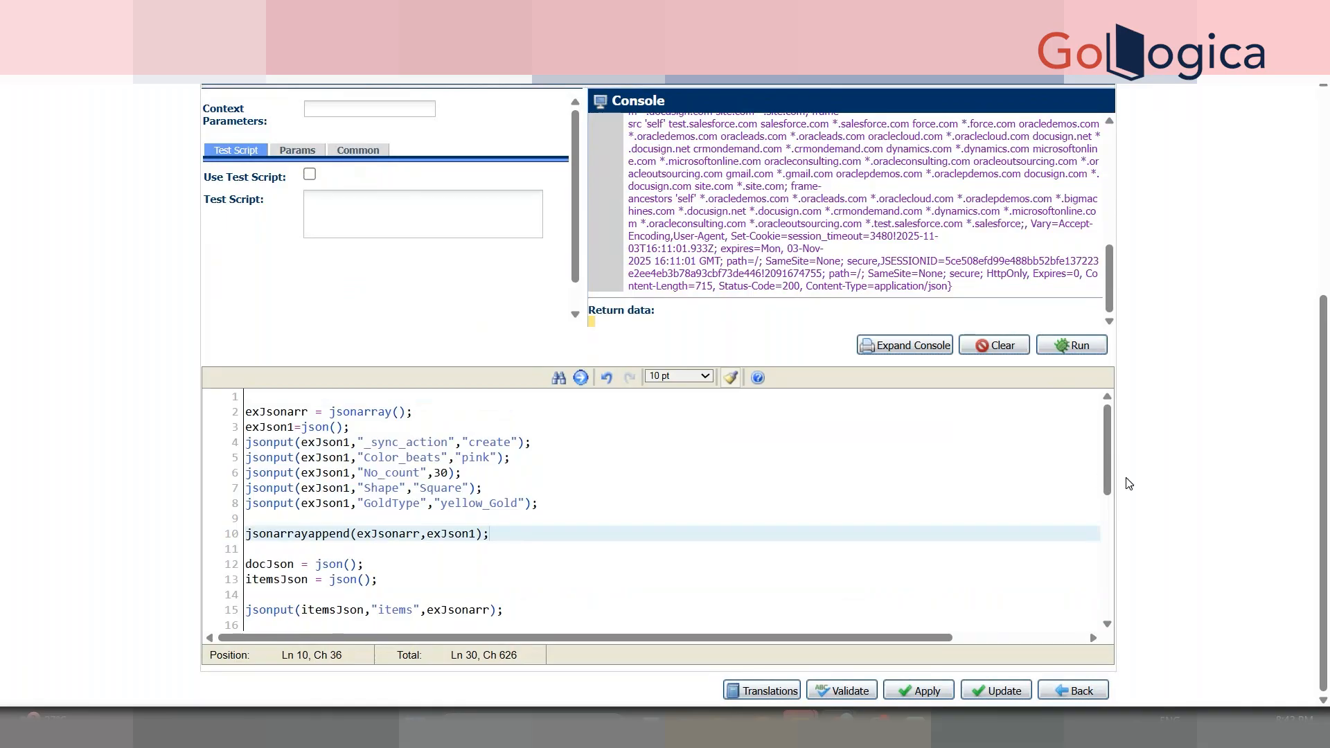
{"action": "left_click_drag", "start_coordinate": [1108, 472], "coordinate": [1108, 550]}
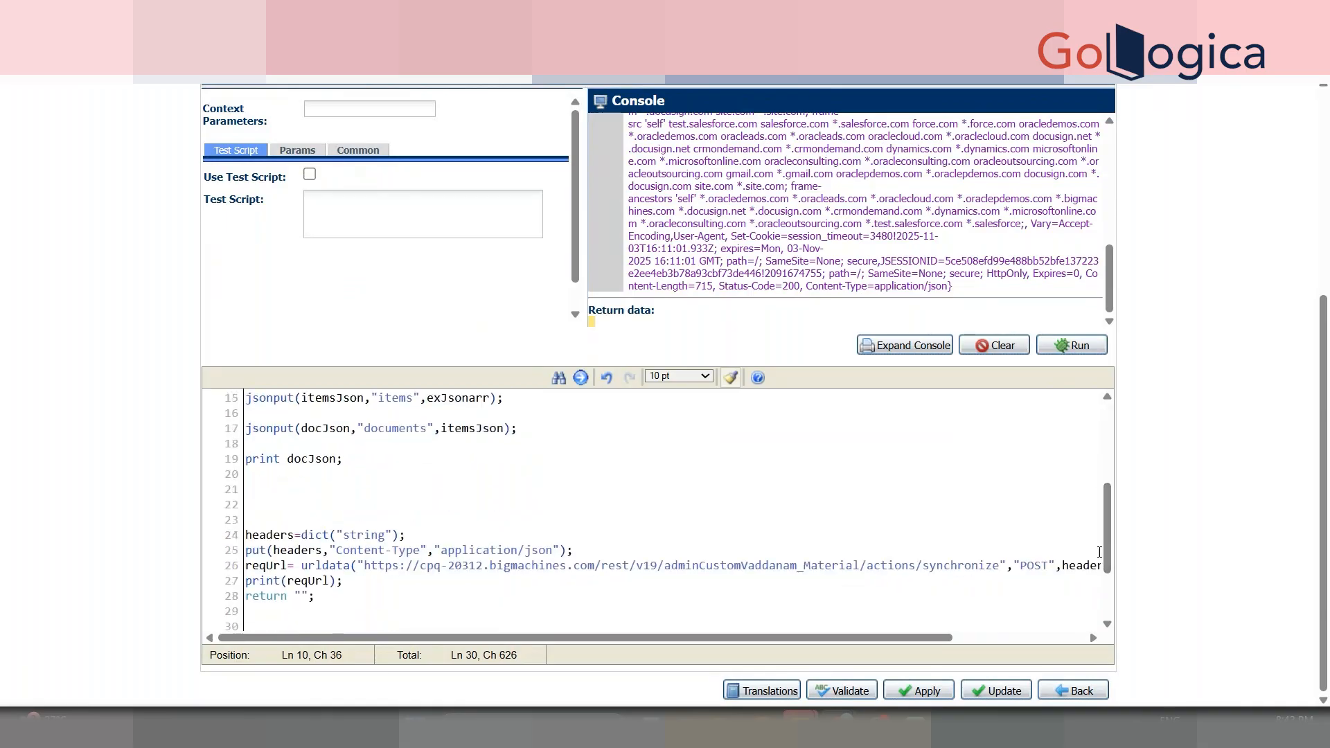
{"action": "left_click", "coordinate": [390, 554]}
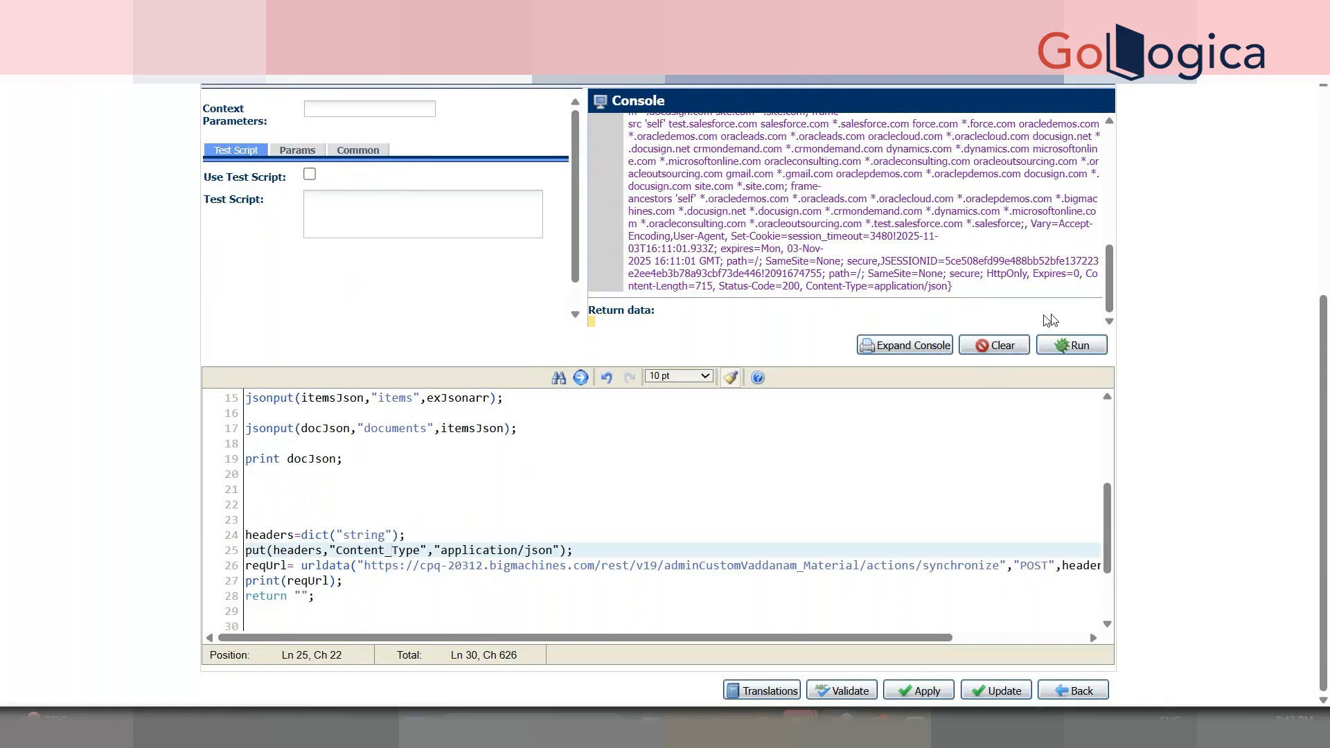
{"action": "left_click", "coordinate": [1074, 345]}
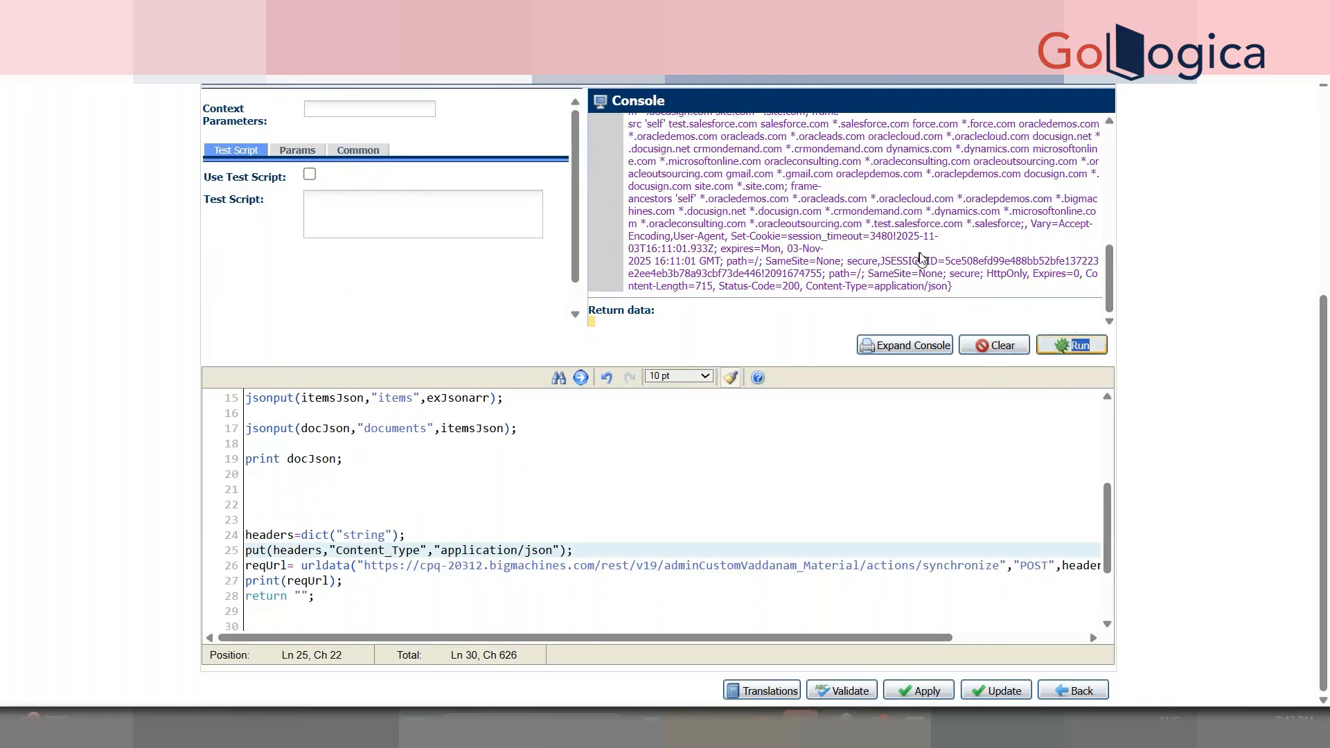
- Note the 415 Unsupported Media Type error and restore the header key to Content-Type
{"action": "left_click_drag", "start_coordinate": [819, 199], "coordinate": [838, 200]}
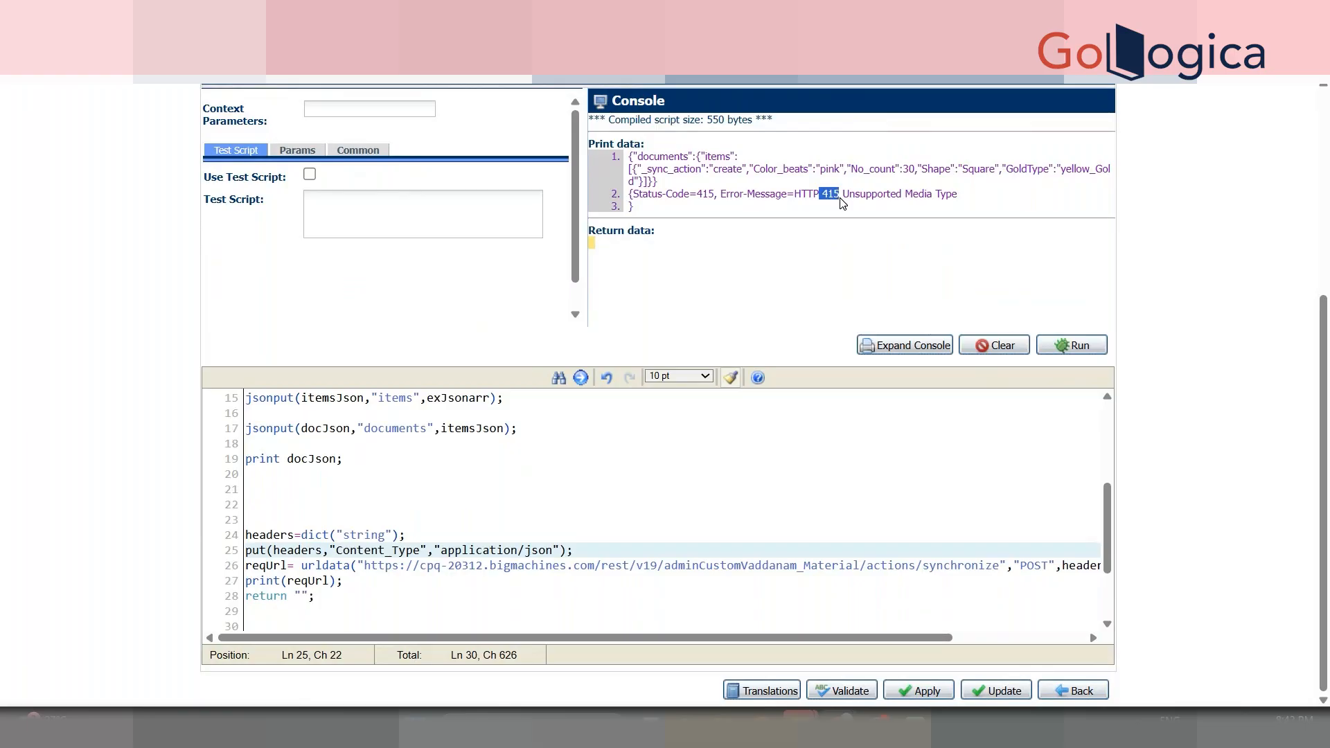
{"action": "left_click", "coordinate": [391, 553]}
{"action": "key", "text": "BackSpace"}
{"action": "type", "text": "-"}
{"action": "left_click", "coordinate": [422, 483]}
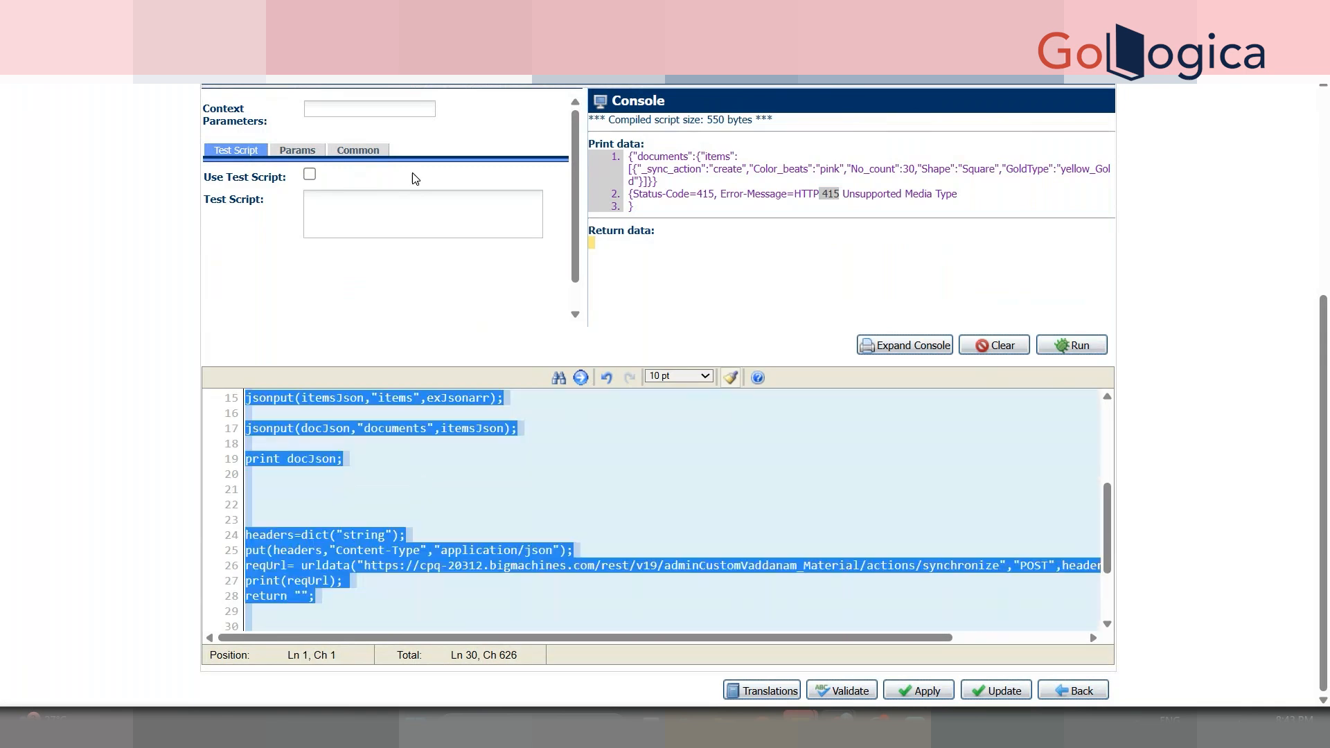
- Post the copied script in the GoTo Meeting chat, then return to the script editor
{"action": "left_click", "coordinate": [516, 18]}
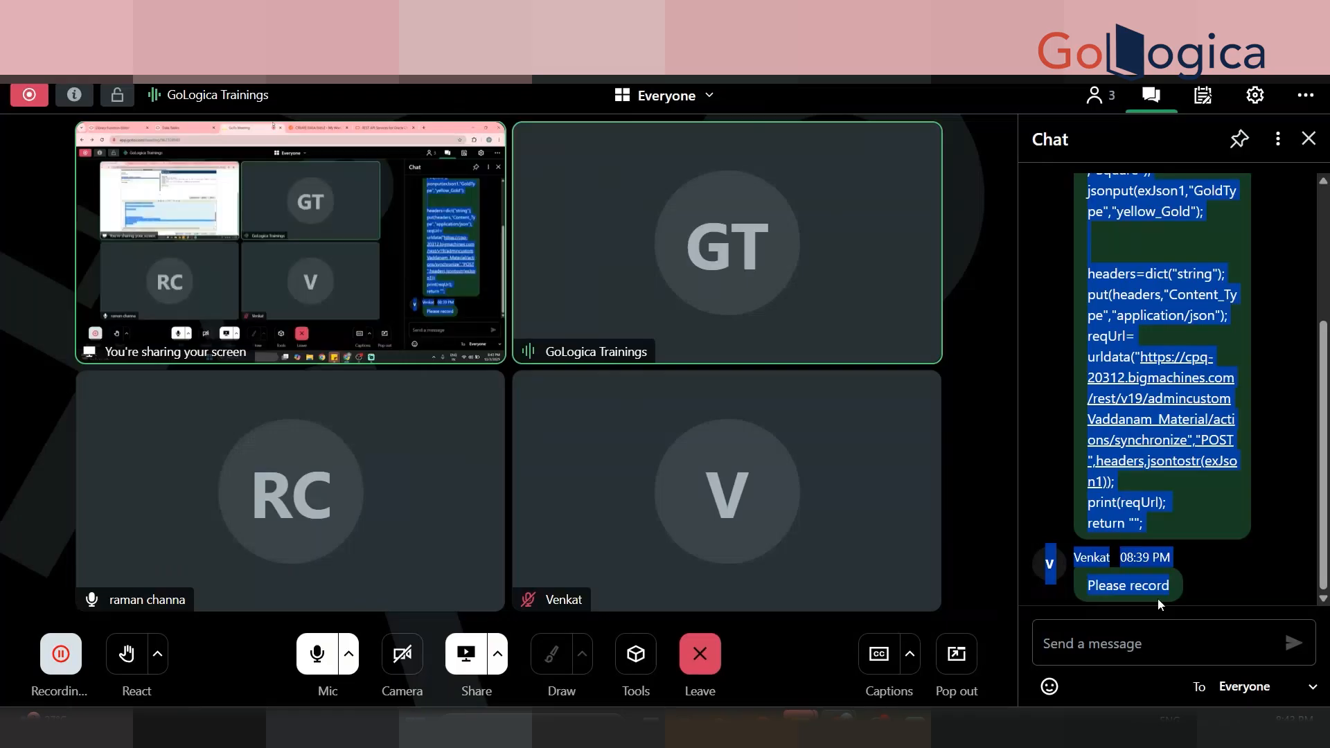
{"action": "left_click", "coordinate": [1143, 643]}
{"action": "key", "text": "ctrl+v"}
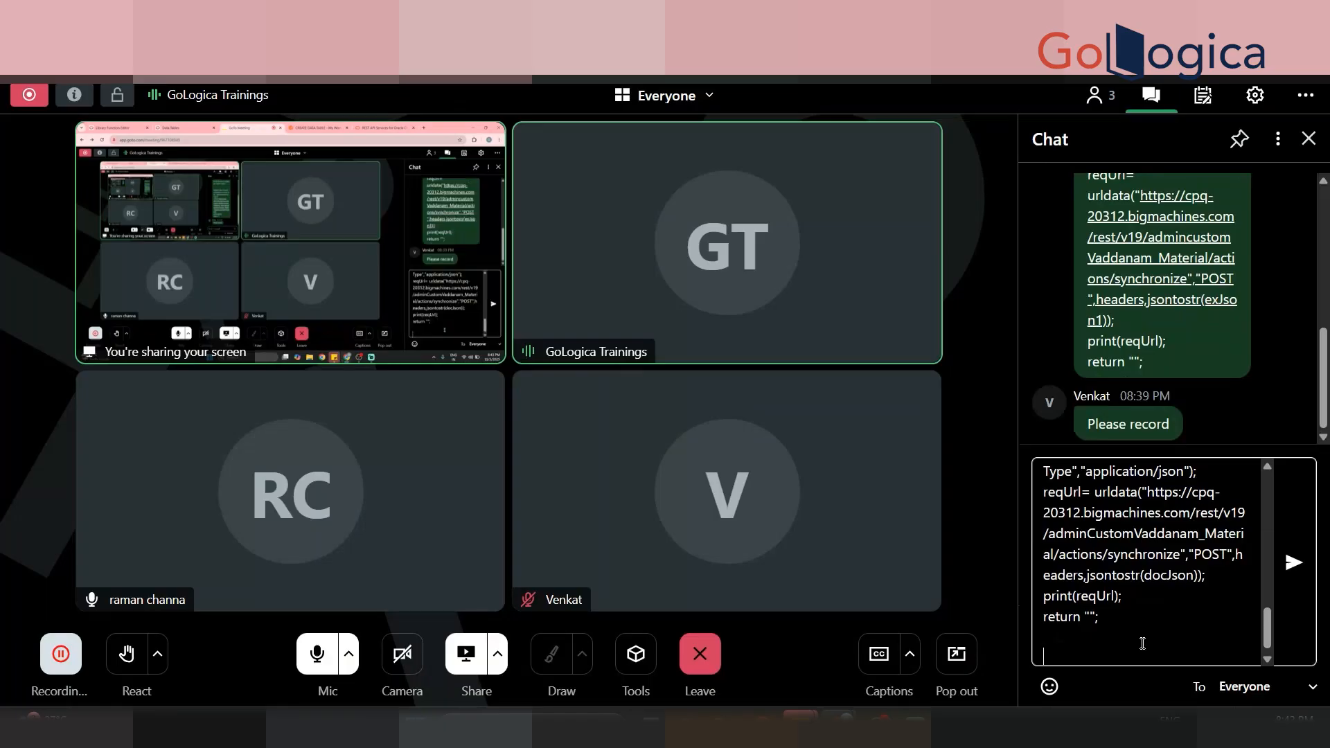
{"action": "key", "text": "Return"}
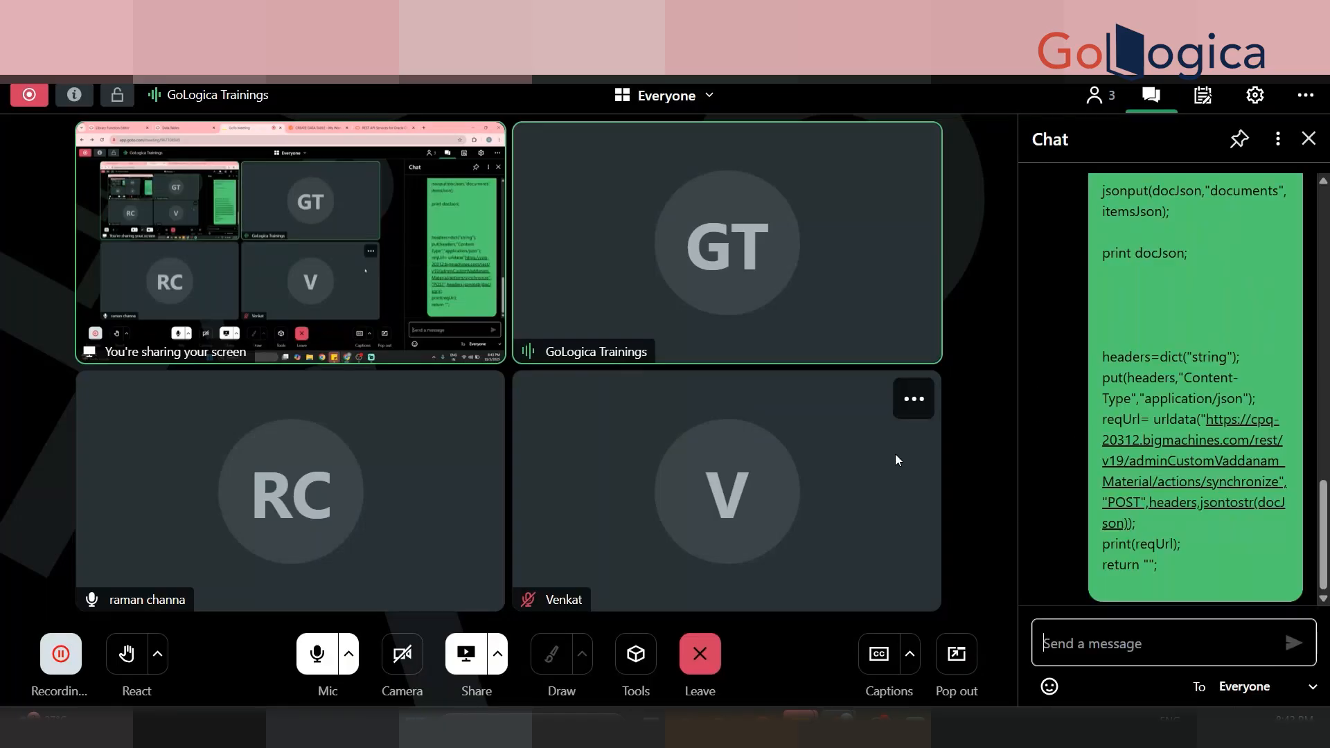
{"action": "left_click", "coordinate": [339, 18]}
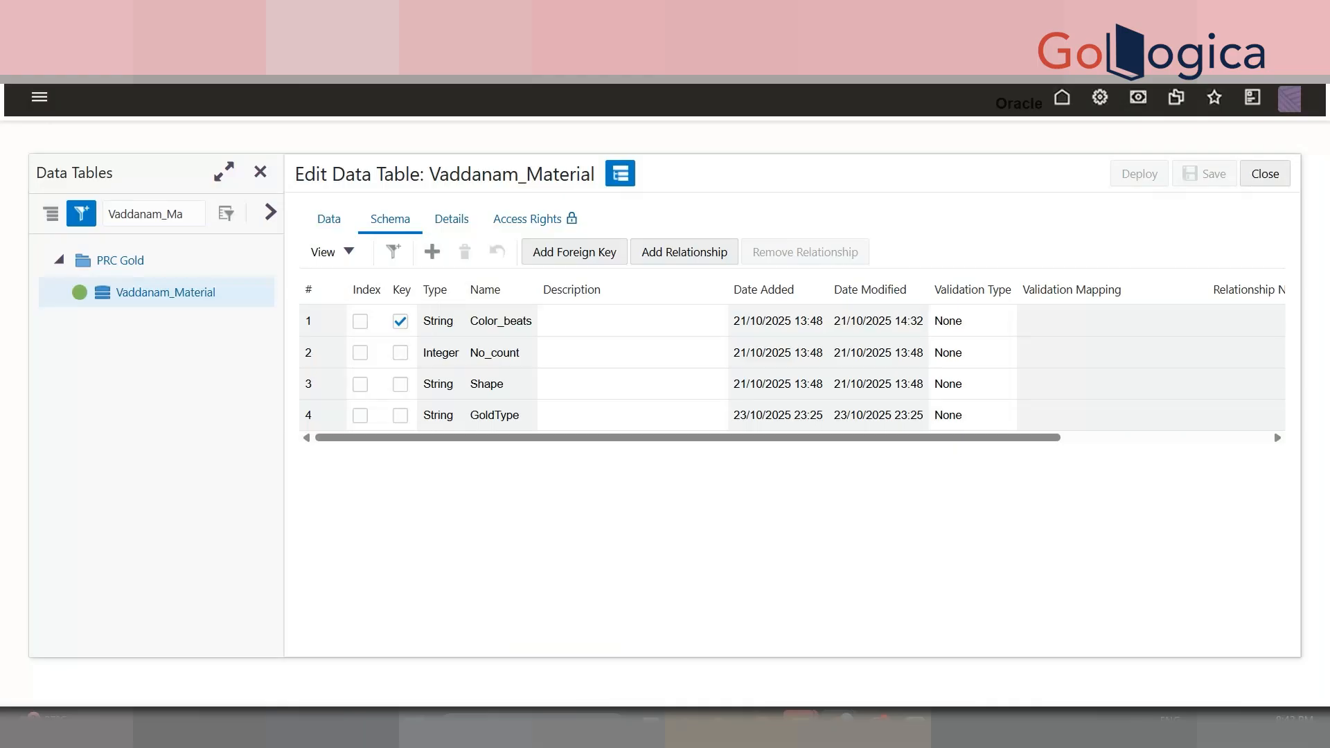
{"action": "left_click", "coordinate": [201, 18]}
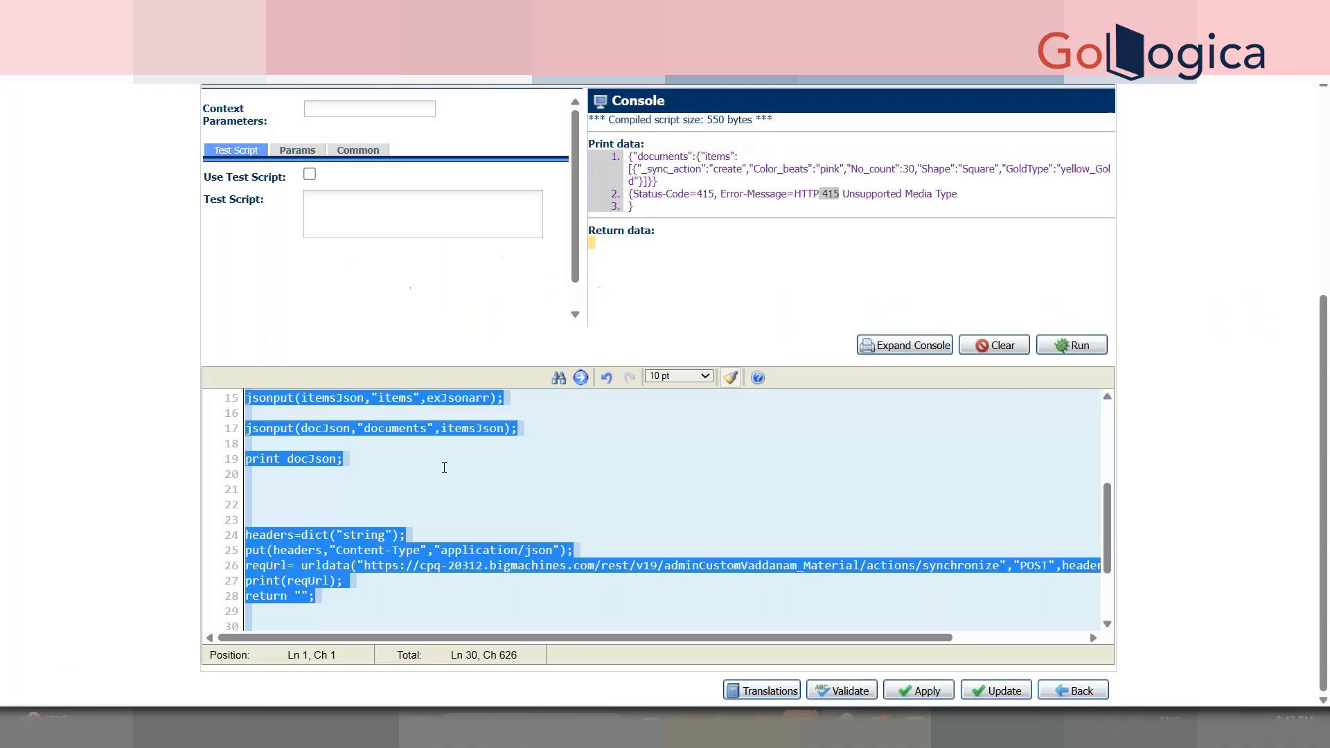
{"action": "left_click", "coordinate": [512, 565]}
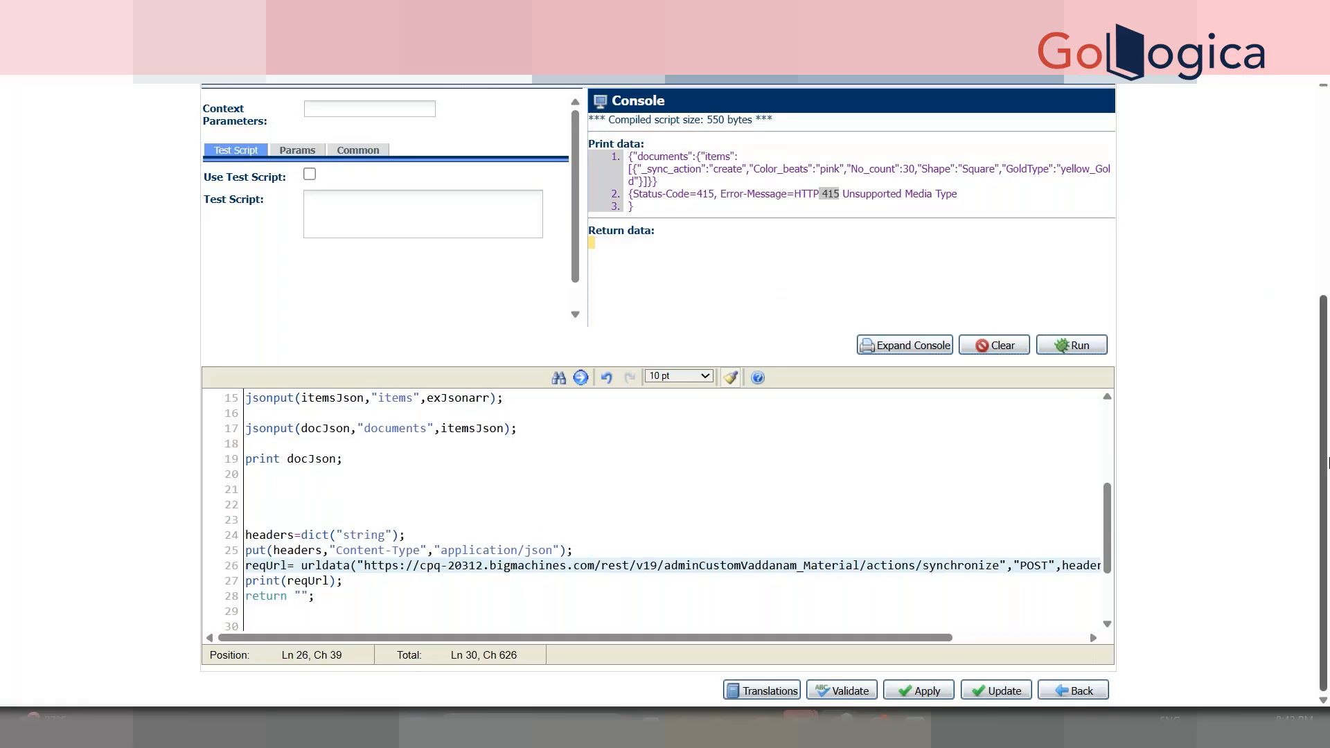
{"action": "scroll", "coordinate": [1323, 429], "scroll_direction": "up", "scroll_amount": 1}
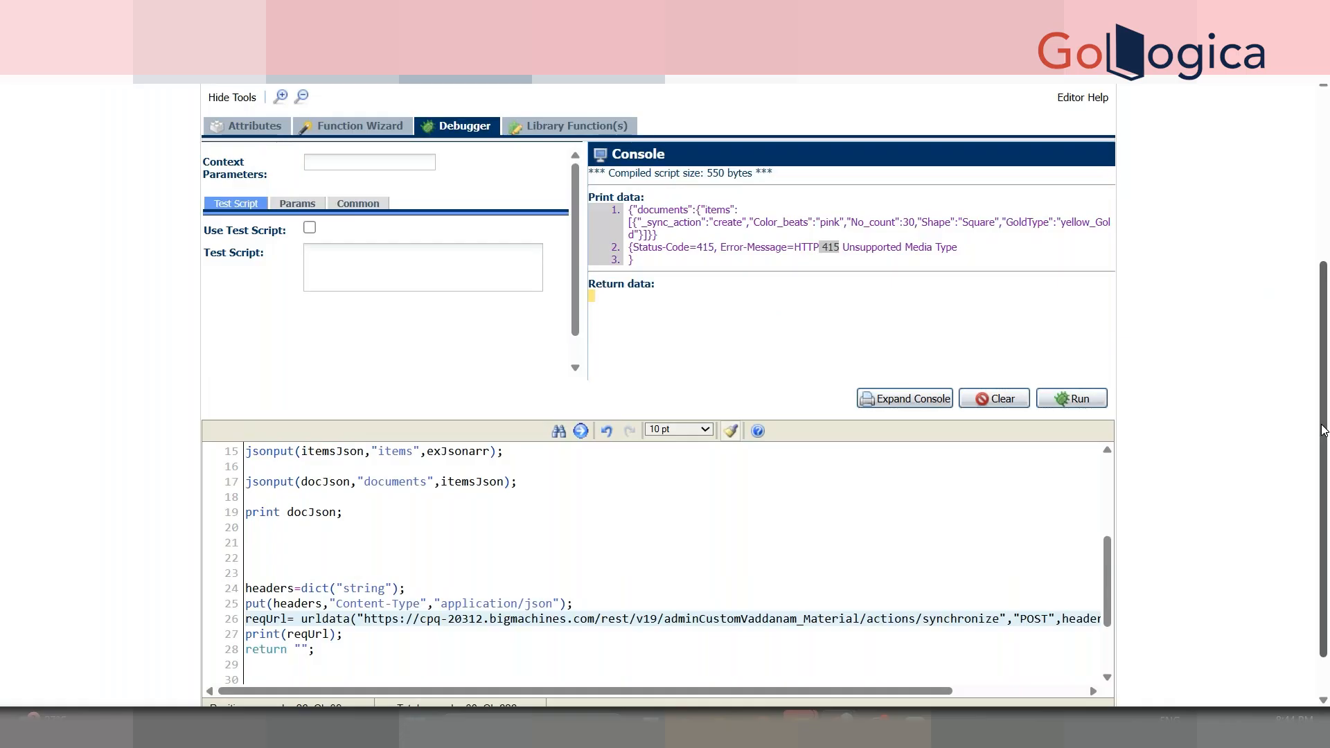
{"action": "scroll", "coordinate": [1323, 374], "scroll_direction": "up", "scroll_amount": 4}
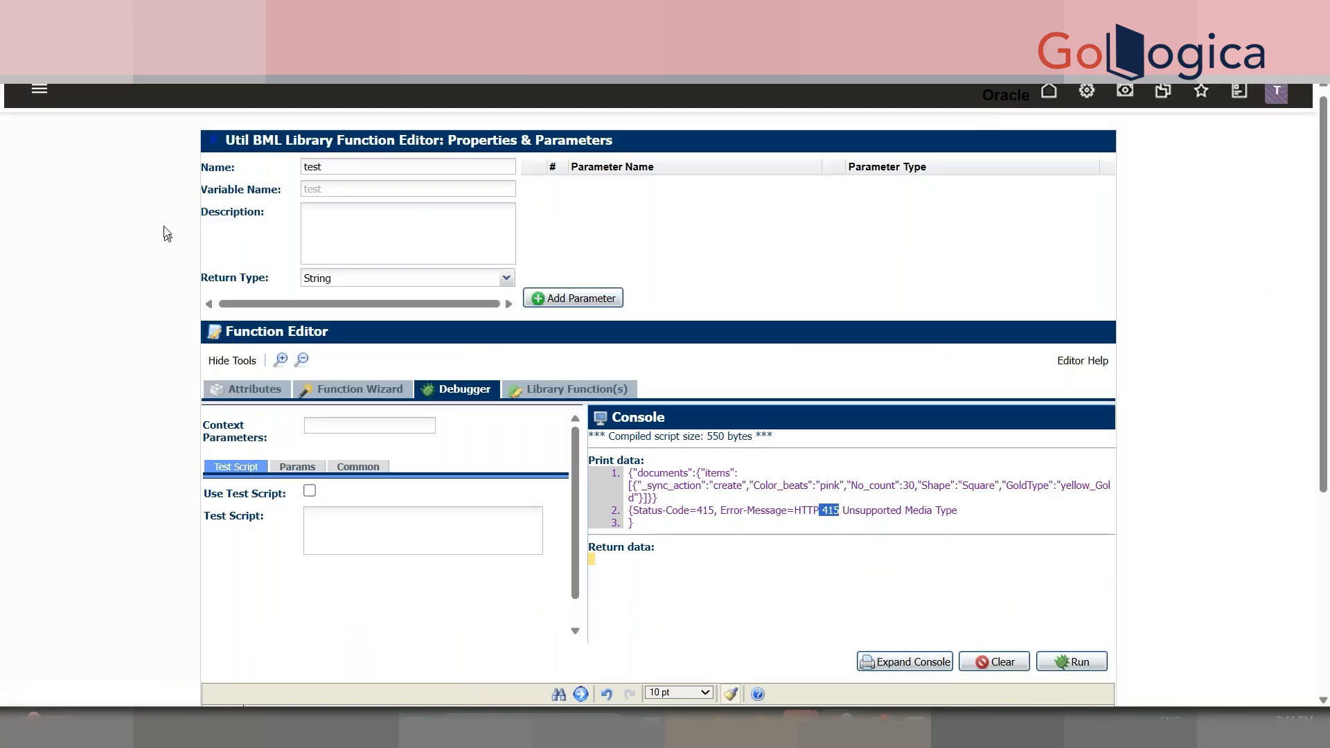
- Go to the catalog homepage and try the FIT1100 model in the Supremo Fitness catalog
{"action": "key", "text": "ctrl+Tab"}
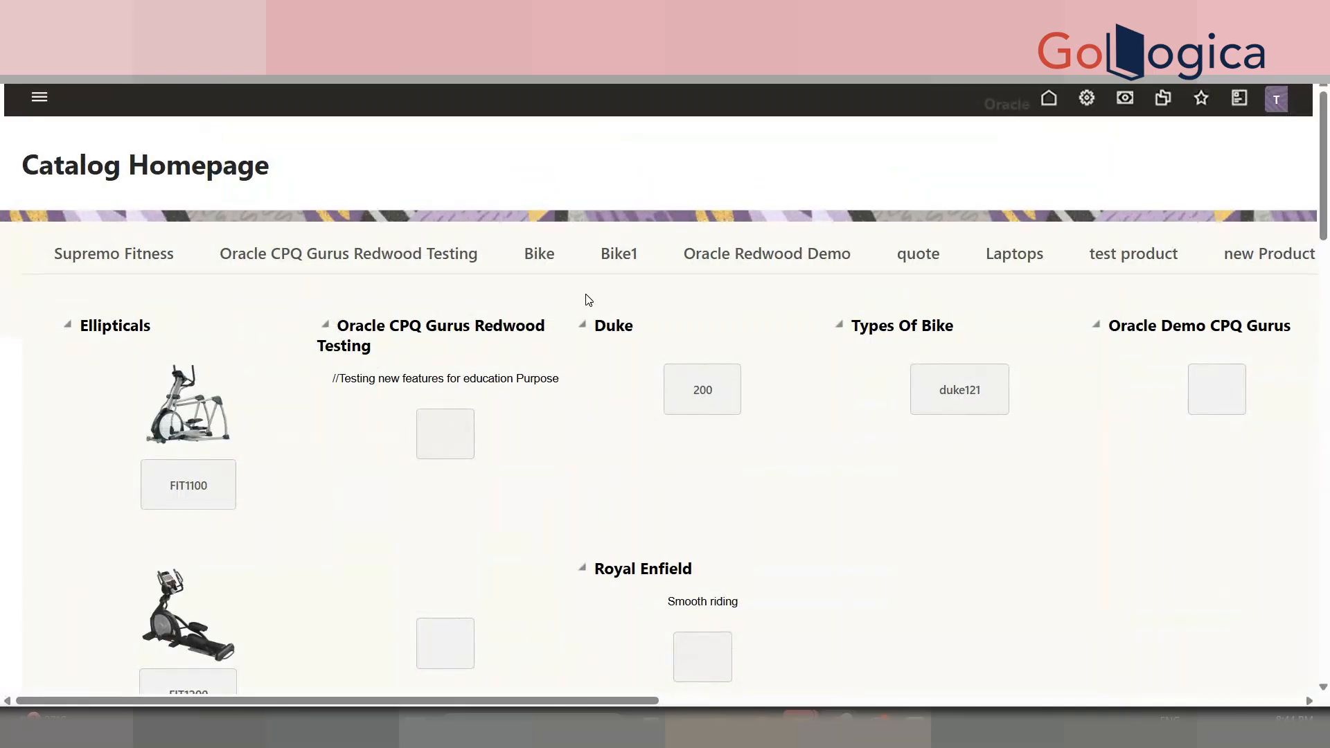
{"action": "mouse_move", "coordinate": [1324, 186]}
{"action": "left_mouse_down"}
{"action": "mouse_move", "coordinate": [1315, 533]}
{"action": "mouse_move", "coordinate": [1326, 173]}
{"action": "left_mouse_up"}
{"action": "left_click", "coordinate": [97, 257]}
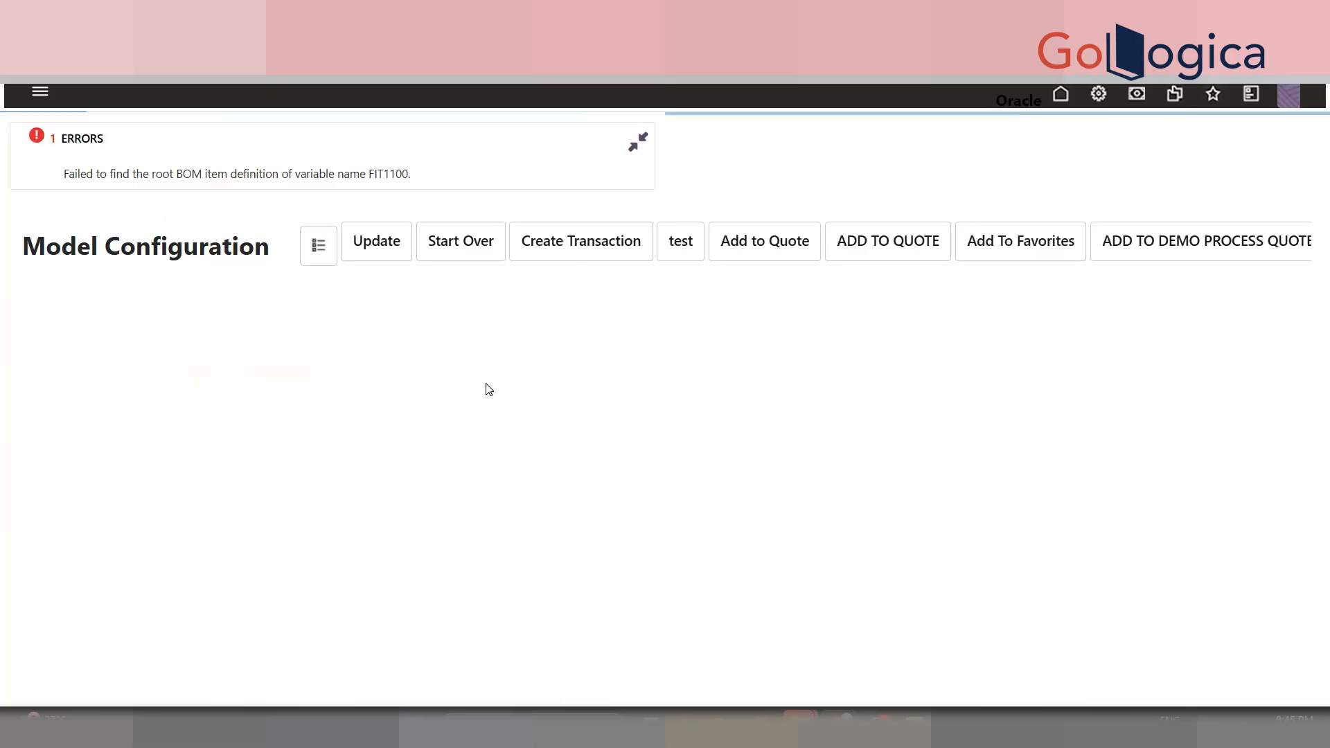
{"action": "key", "text": "alt+Left"}
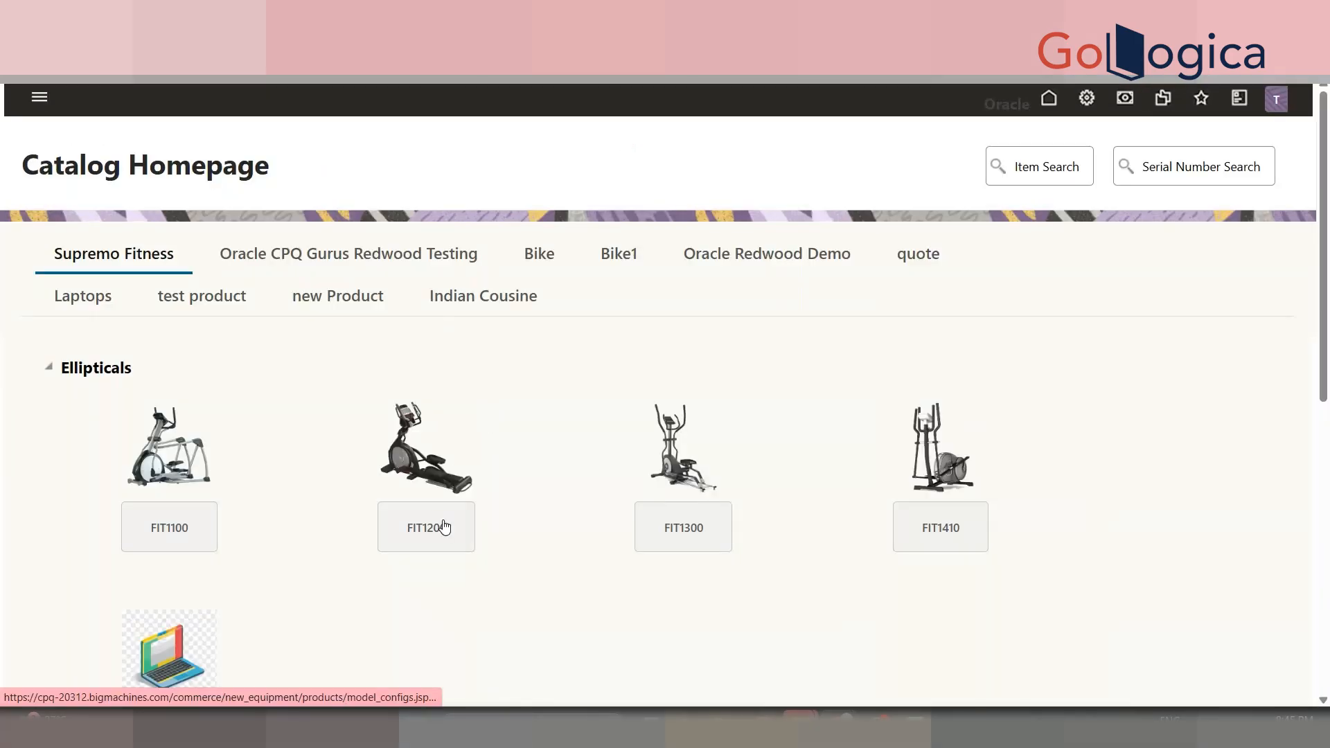
- Try the FIT1200 and FIT1300 model configurations, then show the test product catalog
{"action": "left_click", "coordinate": [444, 527]}
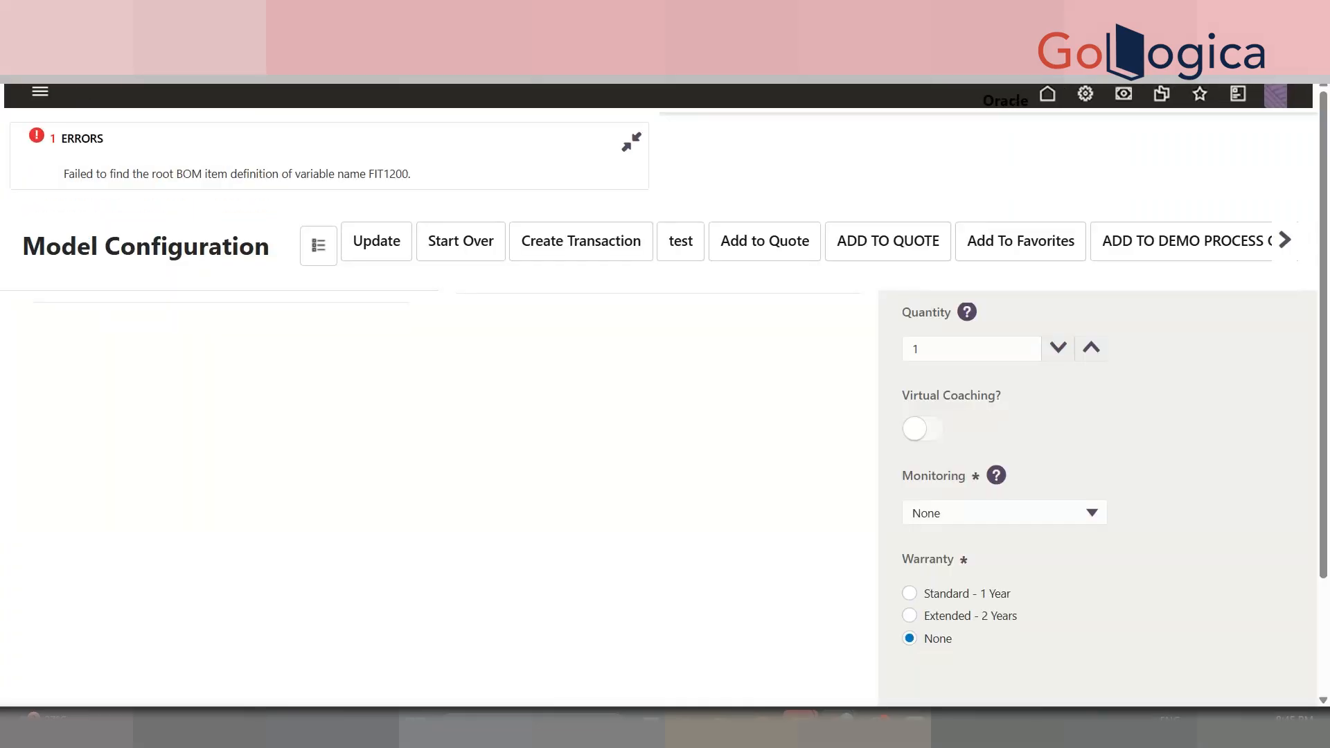
{"action": "key", "text": "alt+Left"}
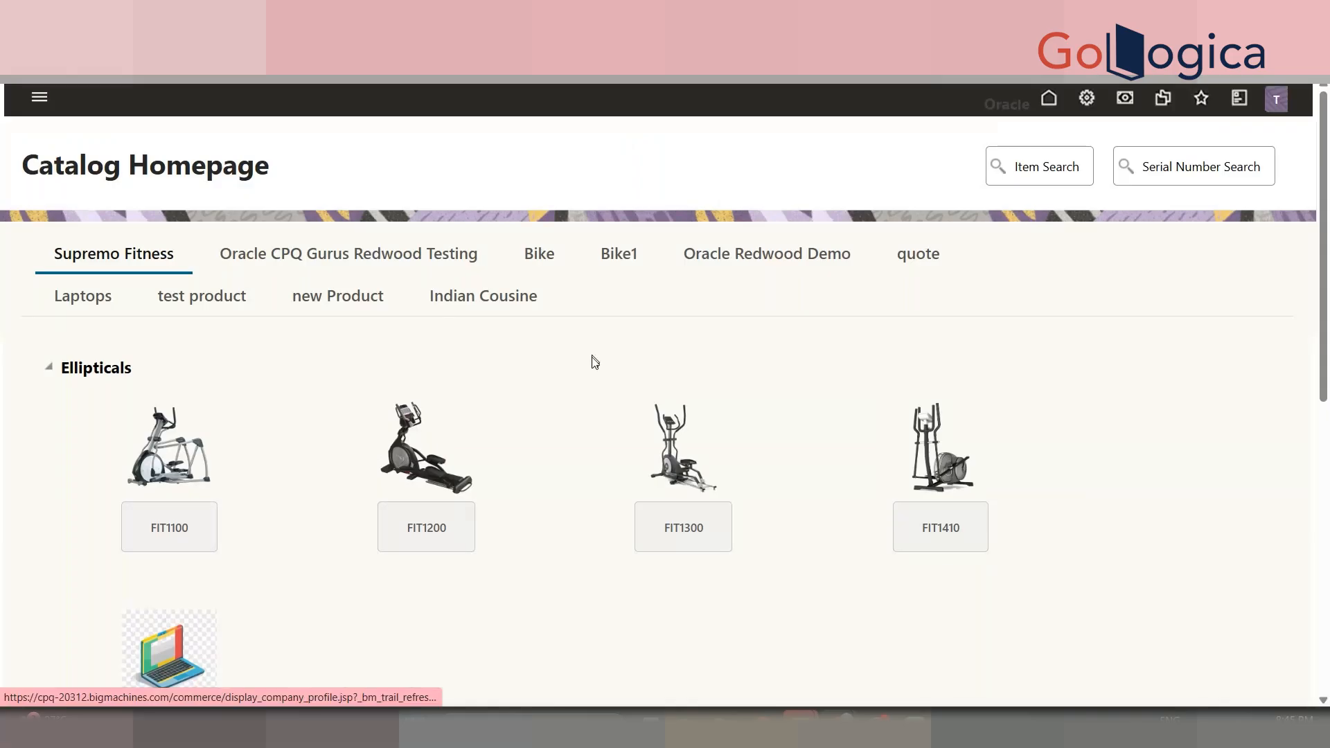
{"action": "scroll", "coordinate": [697, 519], "scroll_direction": "down", "scroll_amount": 3}
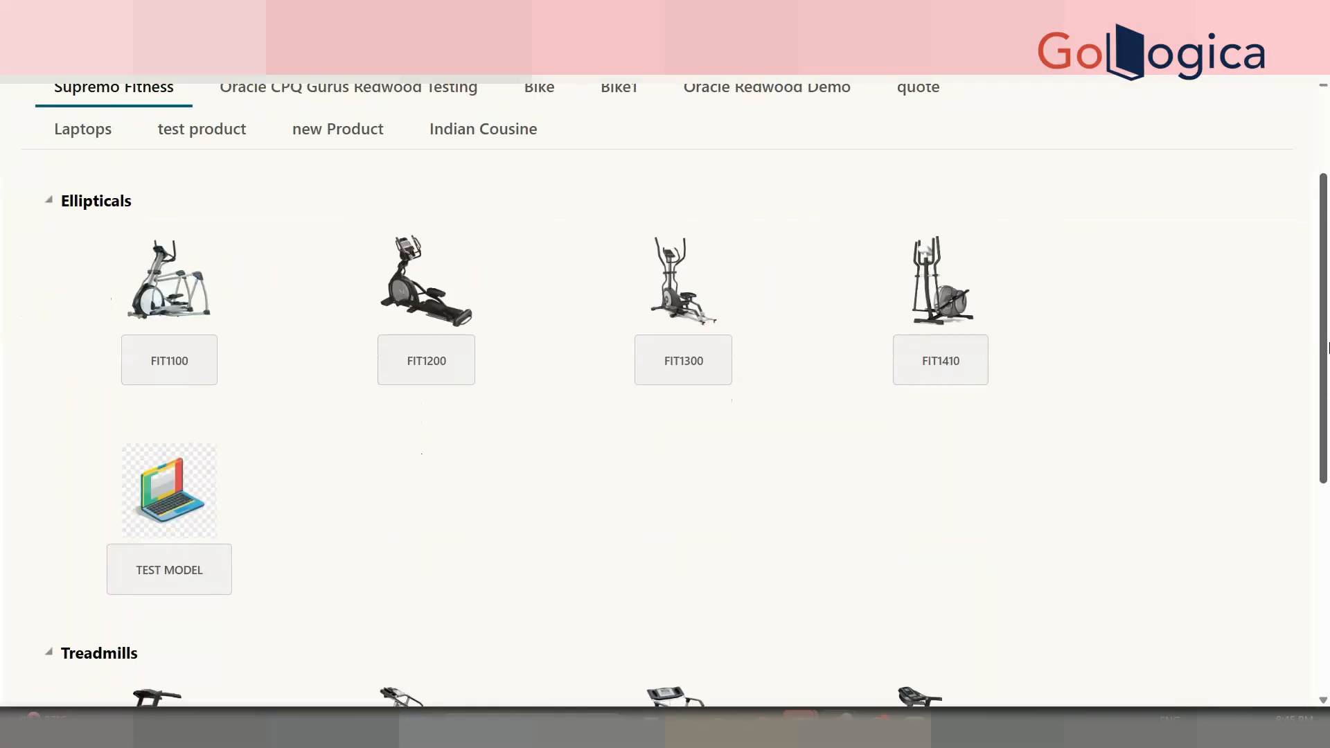
{"action": "left_click", "coordinate": [717, 362]}
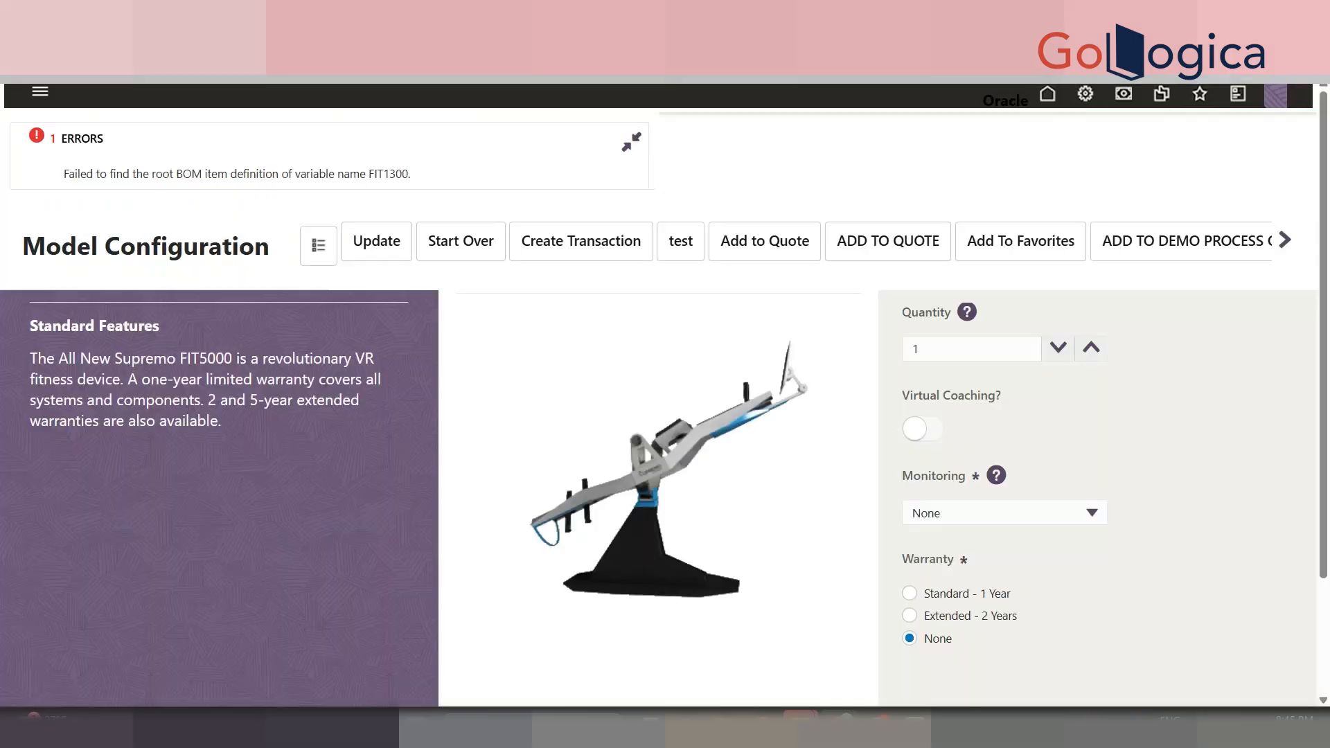
{"action": "left_click", "coordinate": [17, 44]}
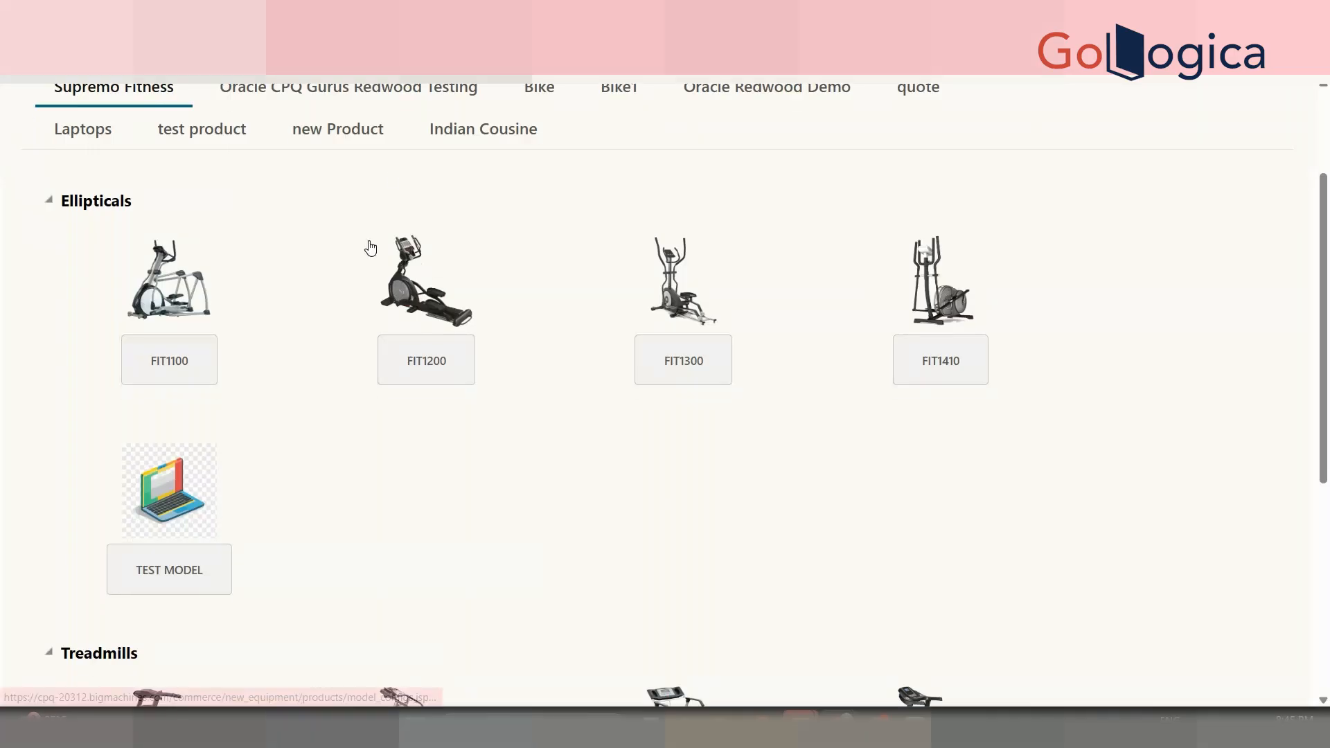
{"action": "left_click", "coordinate": [232, 143]}
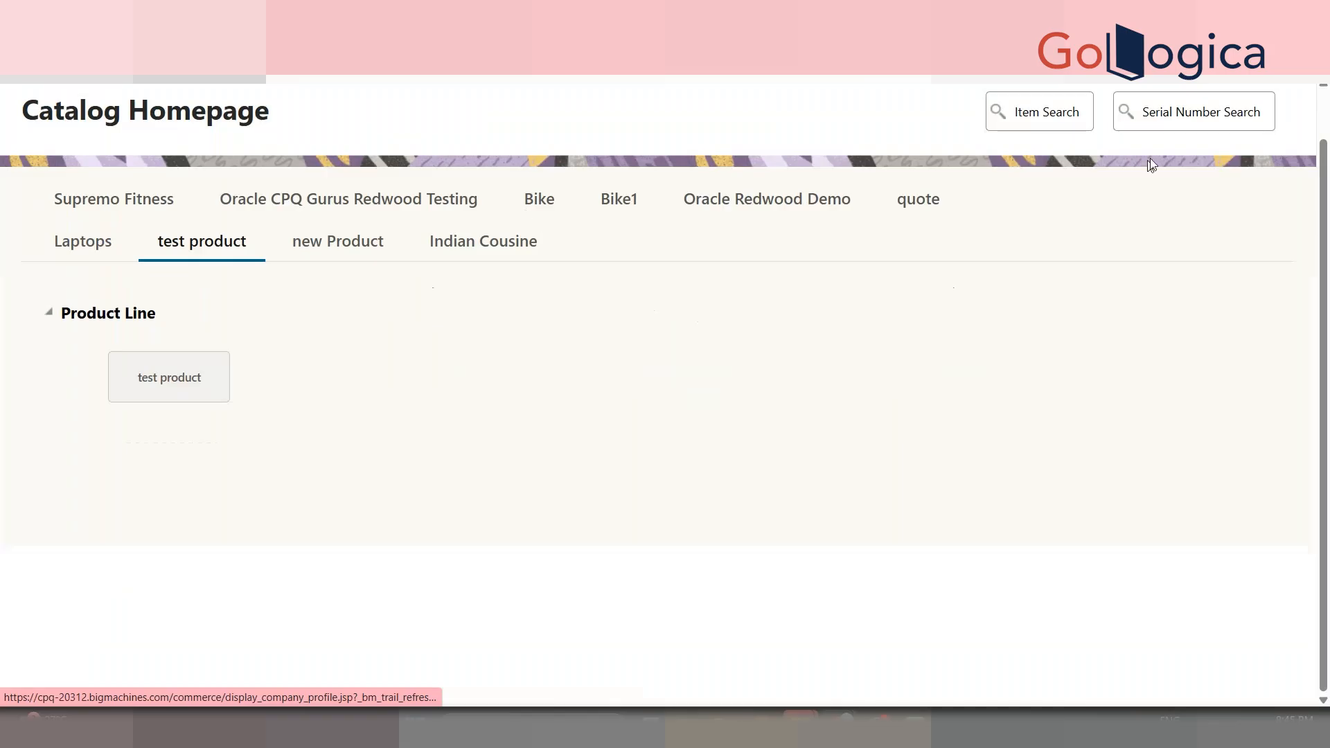
{"action": "scroll", "coordinate": [1131, 166], "scroll_direction": "up", "scroll_amount": 1}
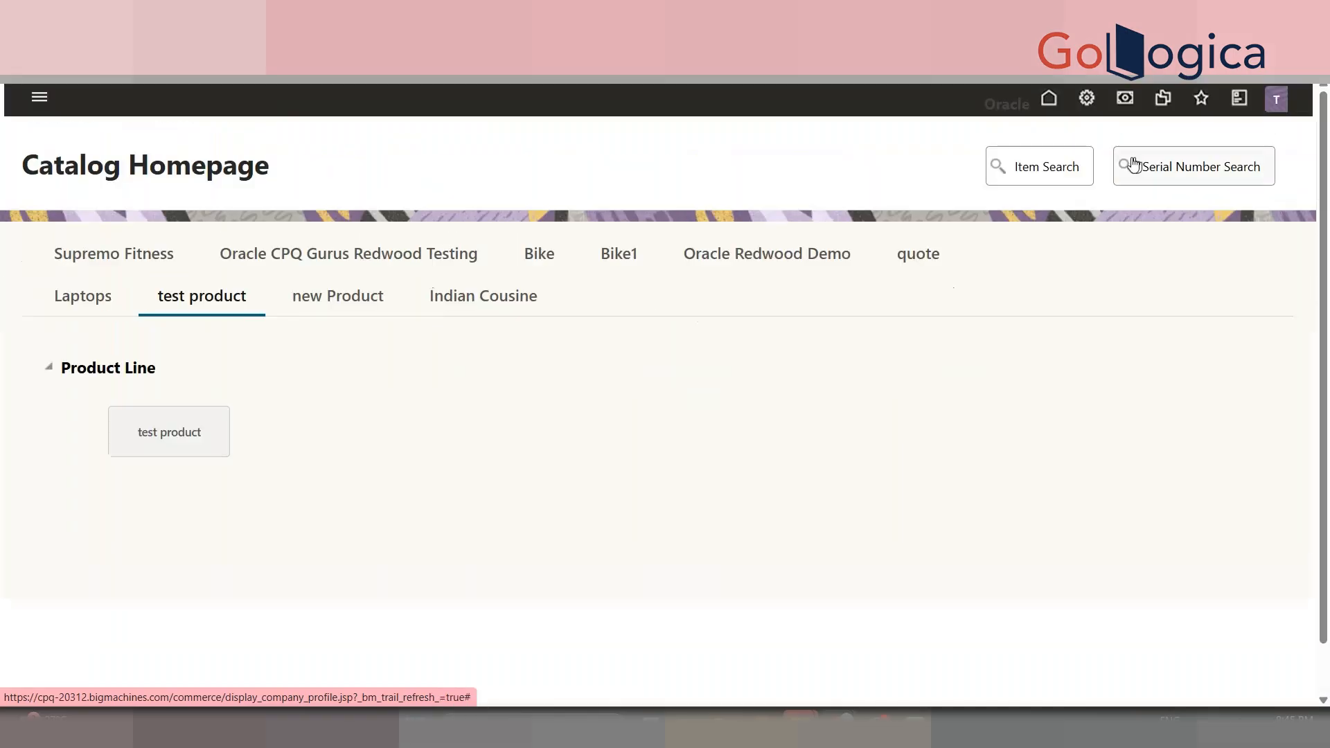
- Open the Admin page in a new browser tab and switch to it
{"action": "right_click", "coordinate": [1089, 103]}
{"action": "left_click", "coordinate": [1119, 138]}
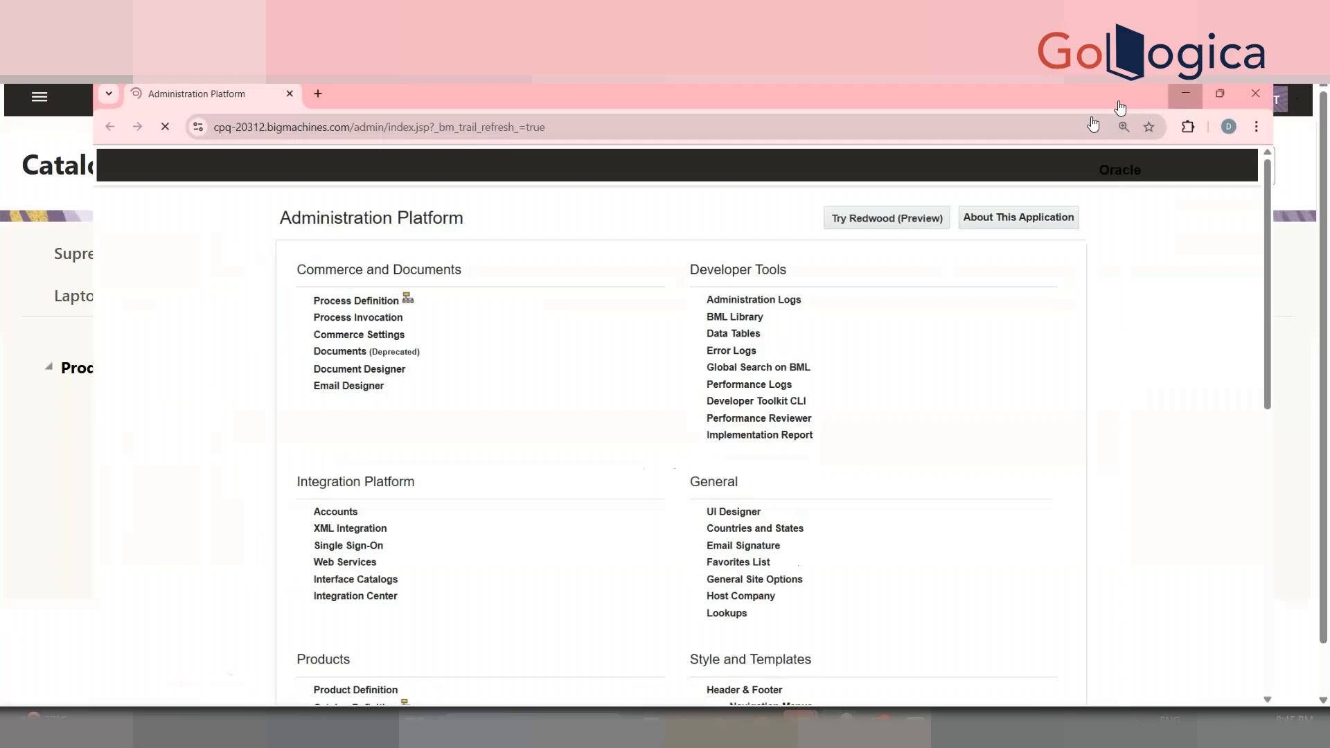
{"action": "left_click", "coordinate": [1185, 93]}
{"action": "right_click", "coordinate": [1090, 103]}
{"action": "left_click", "coordinate": [1115, 120]}
{"action": "left_click", "coordinate": [319, 14]}
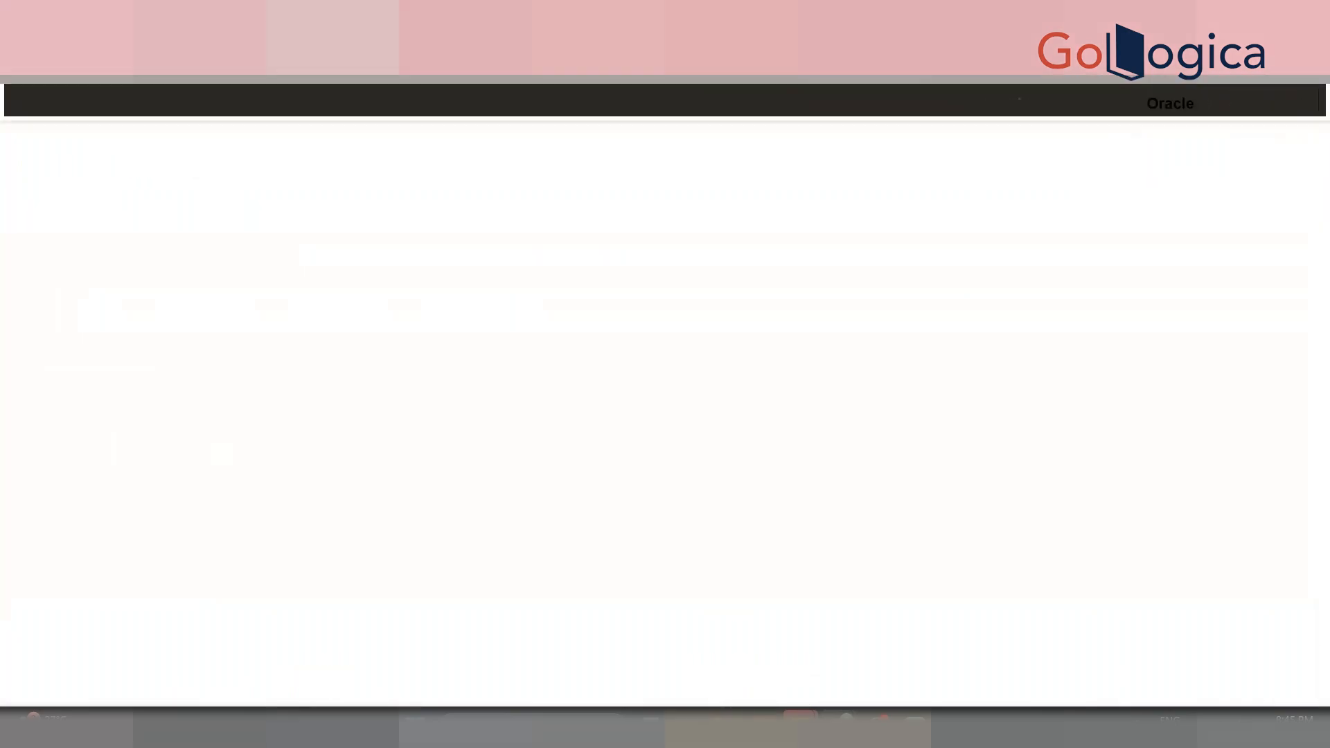
- Go to BOM administration's Declare Util Function page
{"action": "scroll", "coordinate": [269, 549], "scroll_direction": "down", "scroll_amount": 4}
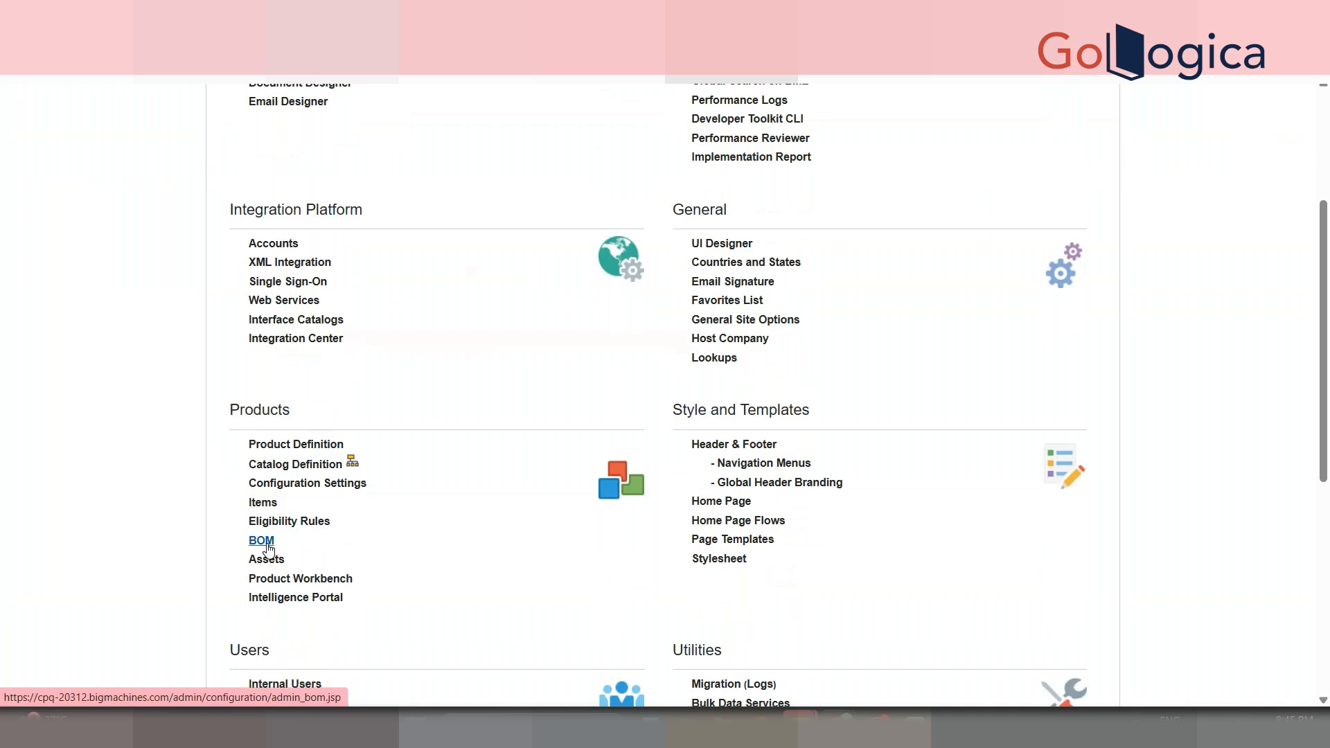
{"action": "left_click", "coordinate": [269, 549]}
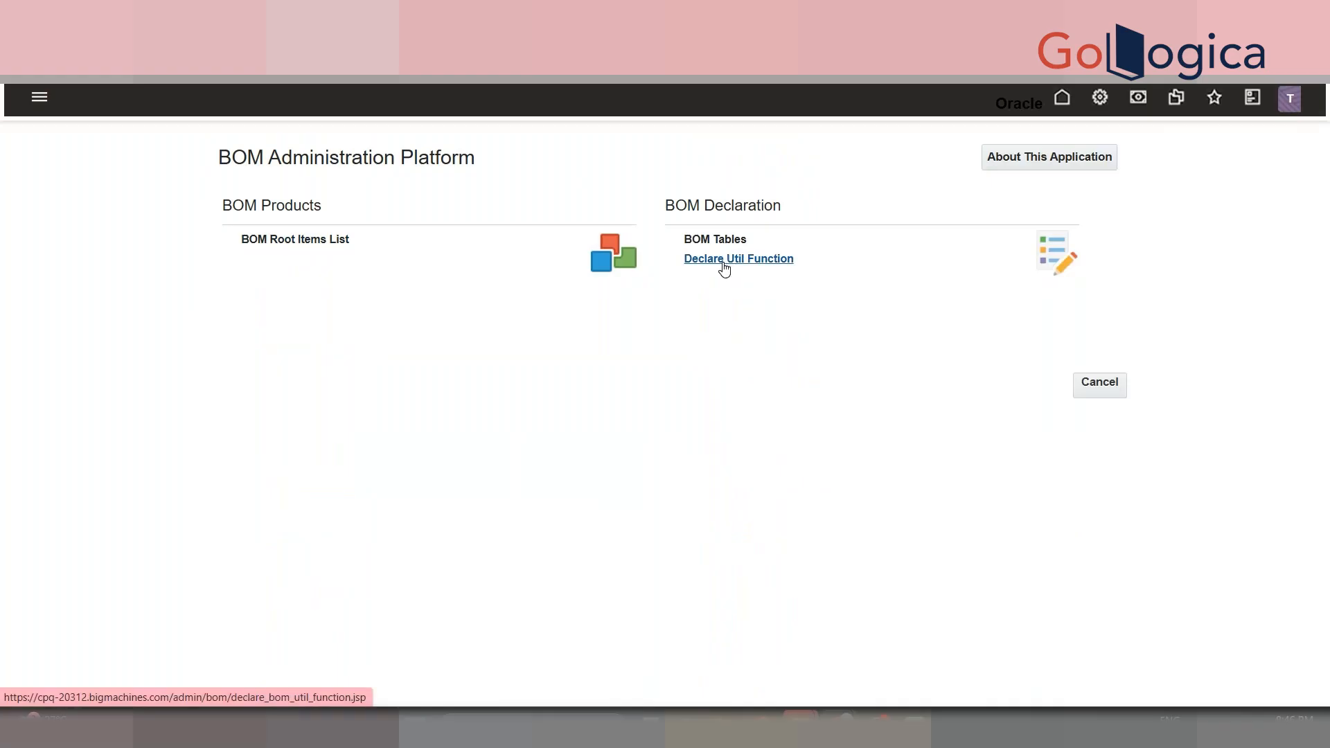
{"action": "left_click", "coordinate": [724, 266]}
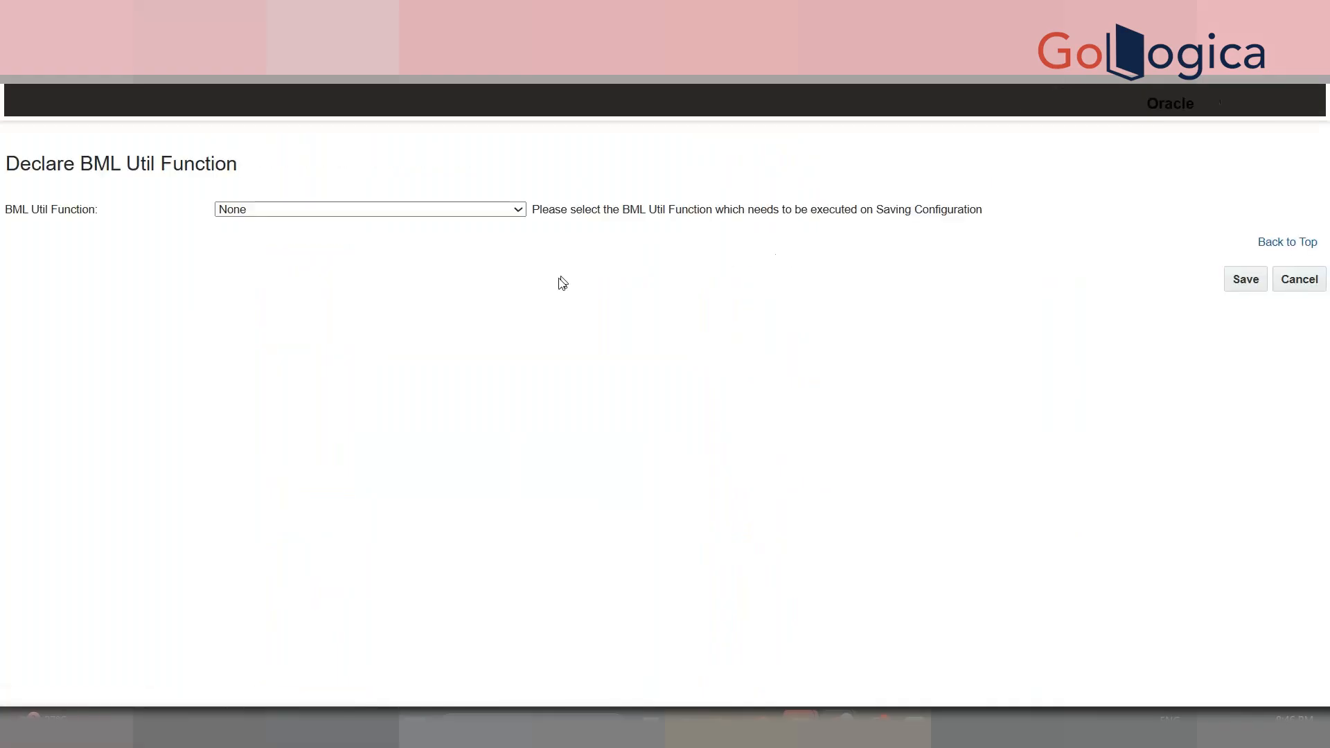
{"action": "left_click", "coordinate": [479, 210]}
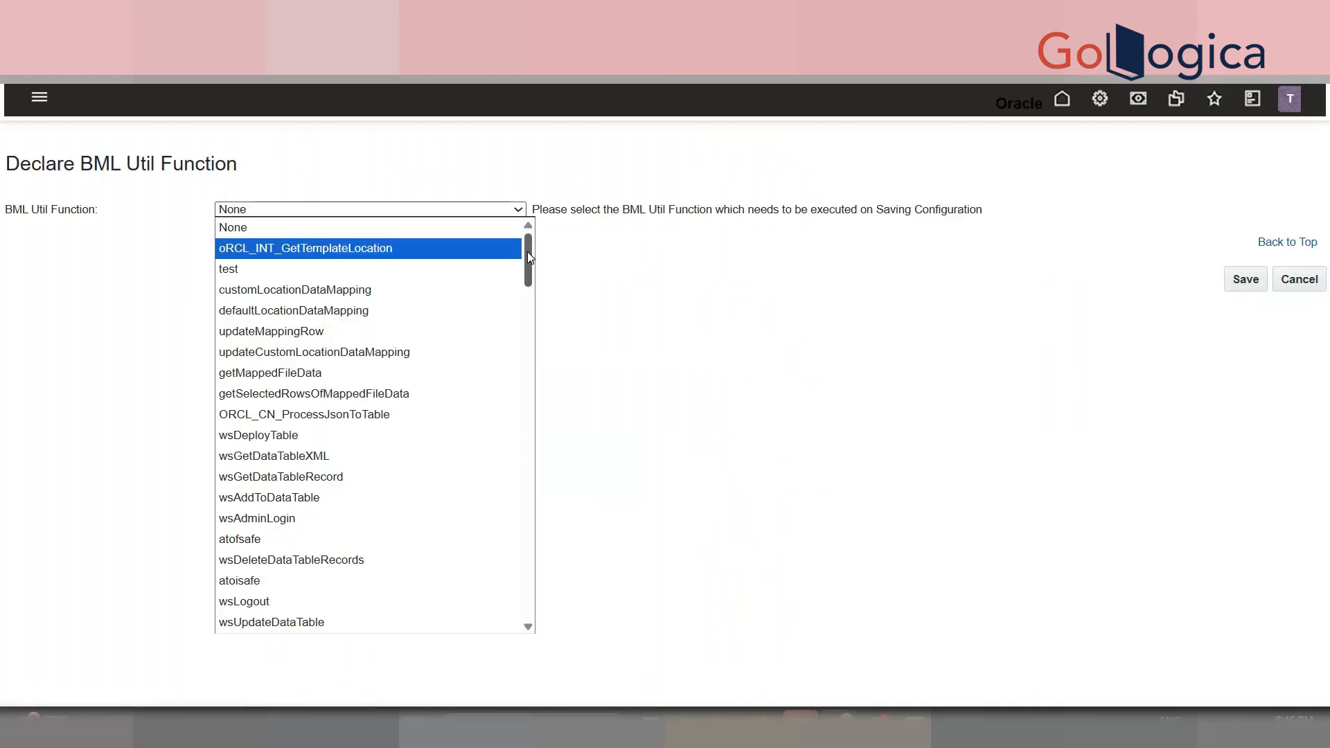
{"action": "left_click_drag", "start_coordinate": [529, 252], "coordinate": [567, 621]}
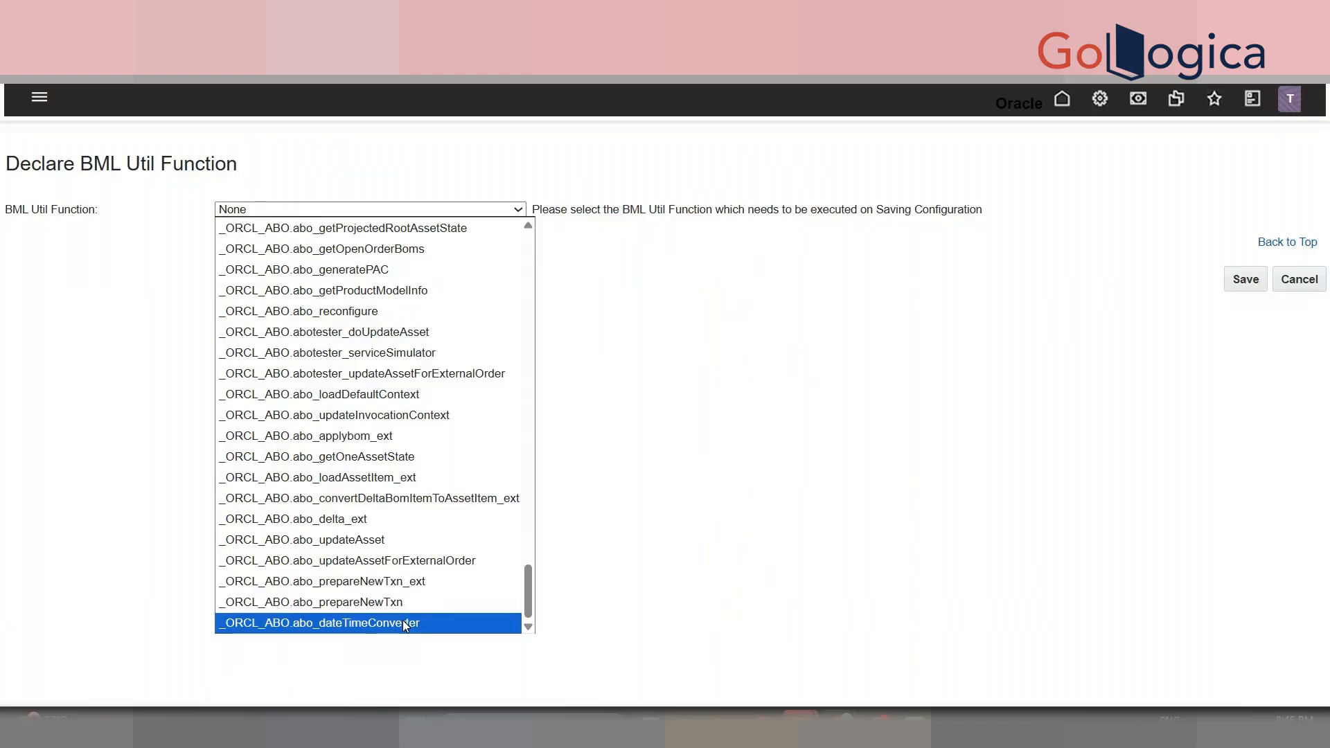
{"action": "left_click_drag", "start_coordinate": [530, 592], "coordinate": [530, 227]}
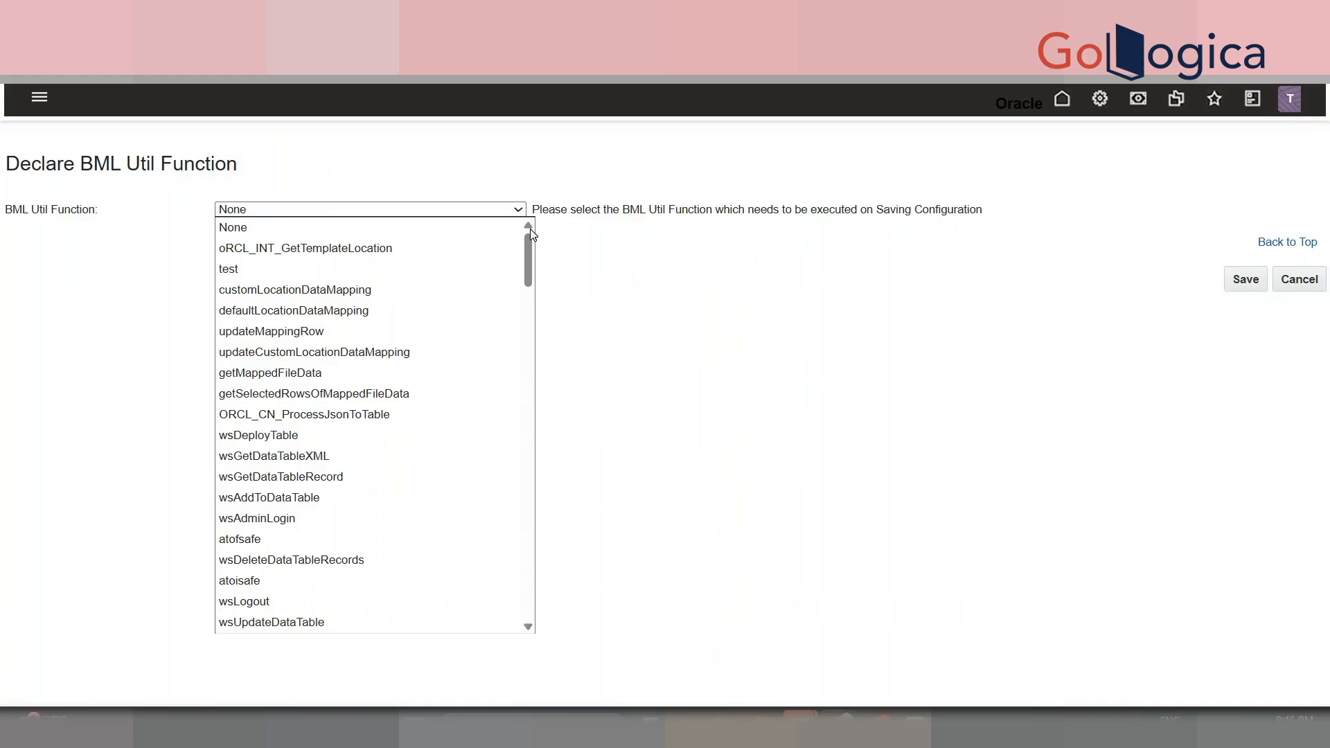
{"action": "left_click", "coordinate": [667, 251]}
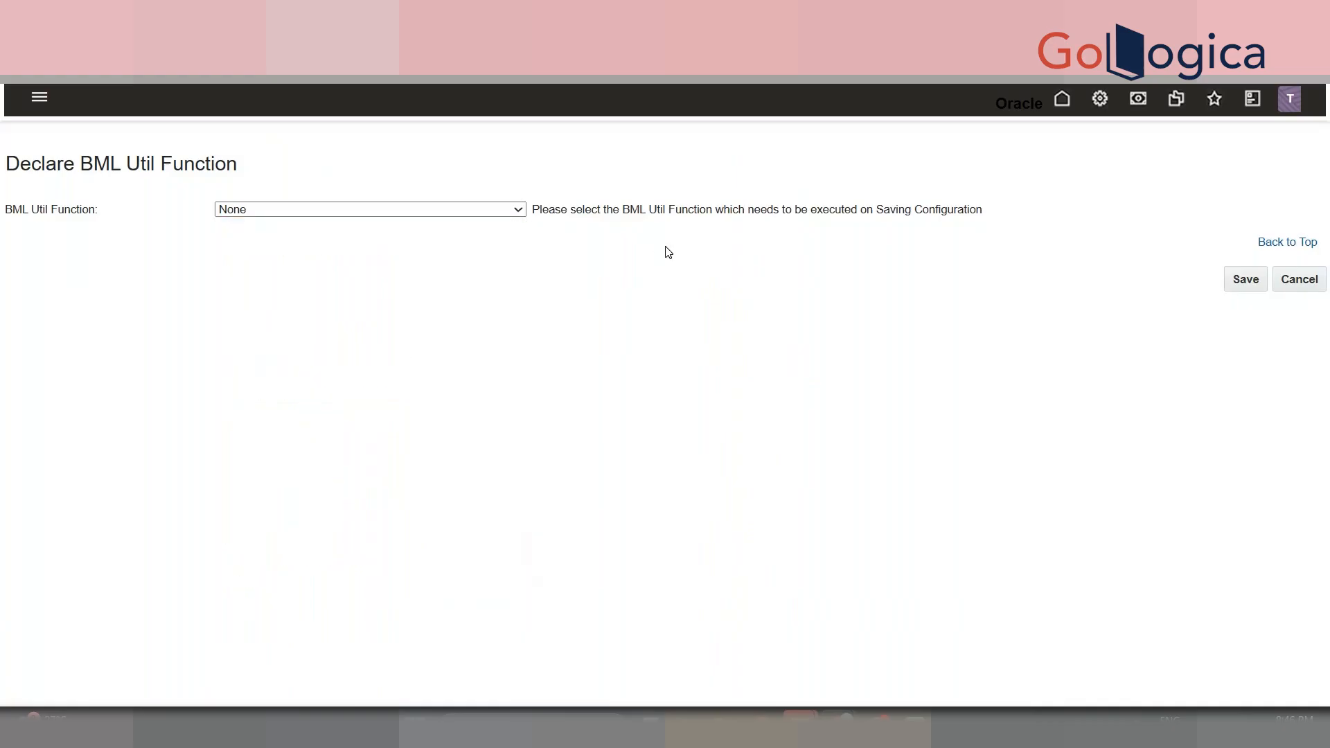
- Switch the account to the DEMO PROCESS - Manager view from the avatar menu
{"action": "left_click", "coordinate": [1287, 104]}
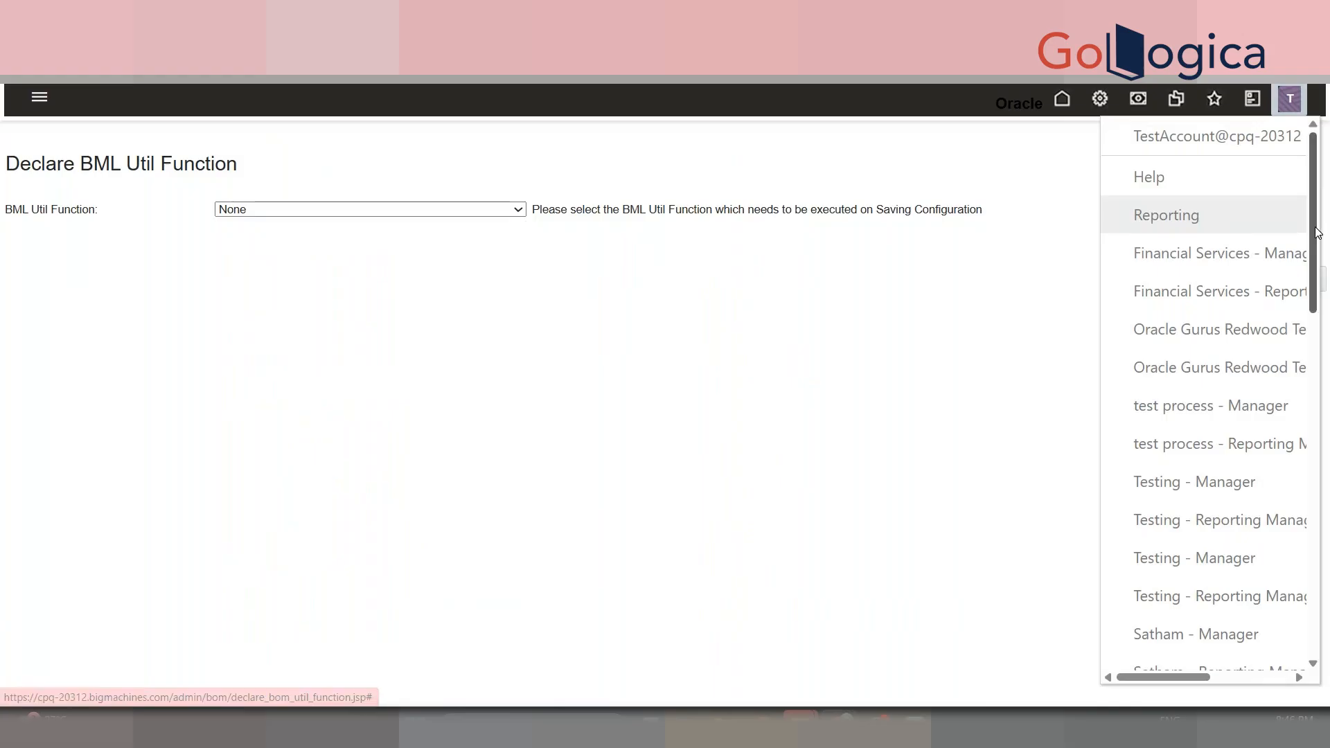
{"action": "scroll", "coordinate": [1314, 250], "scroll_direction": "down", "scroll_amount": 1}
{"action": "scroll", "coordinate": [1297, 415], "scroll_direction": "down", "scroll_amount": 10}
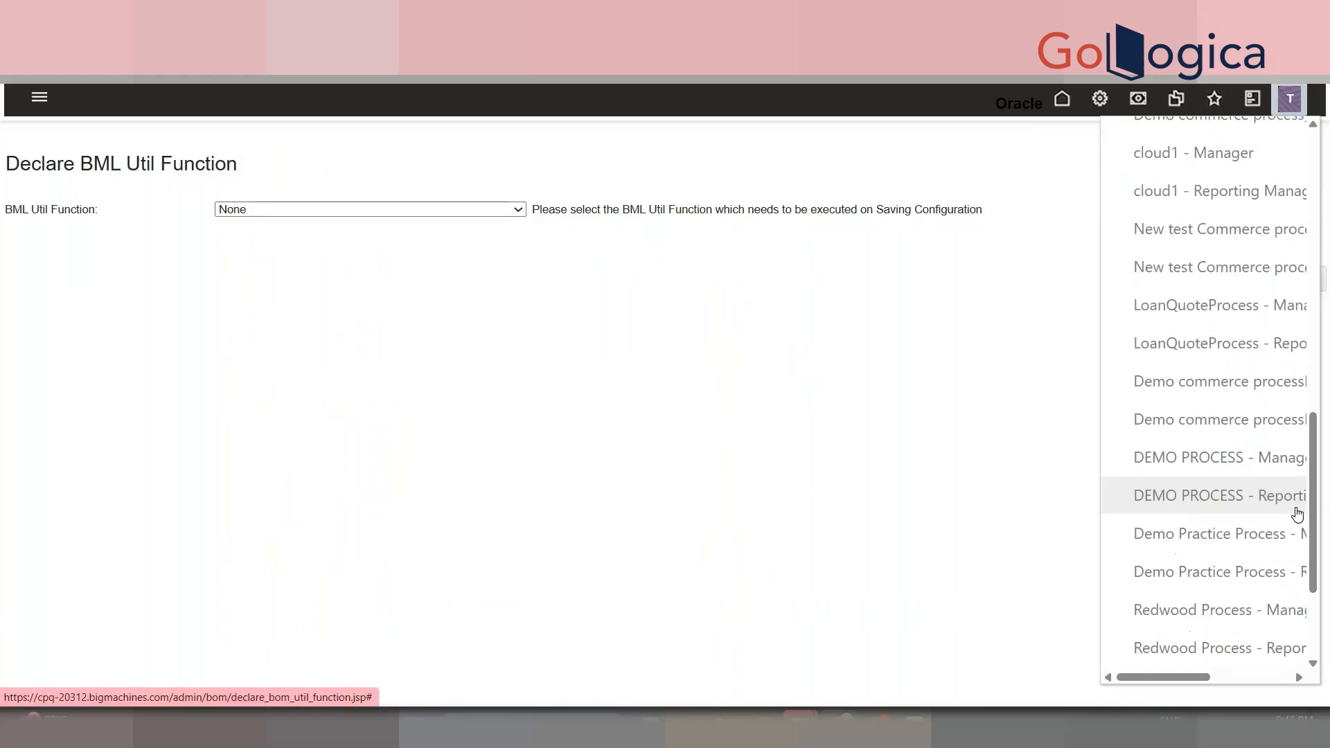
{"action": "left_click", "coordinate": [1254, 476]}
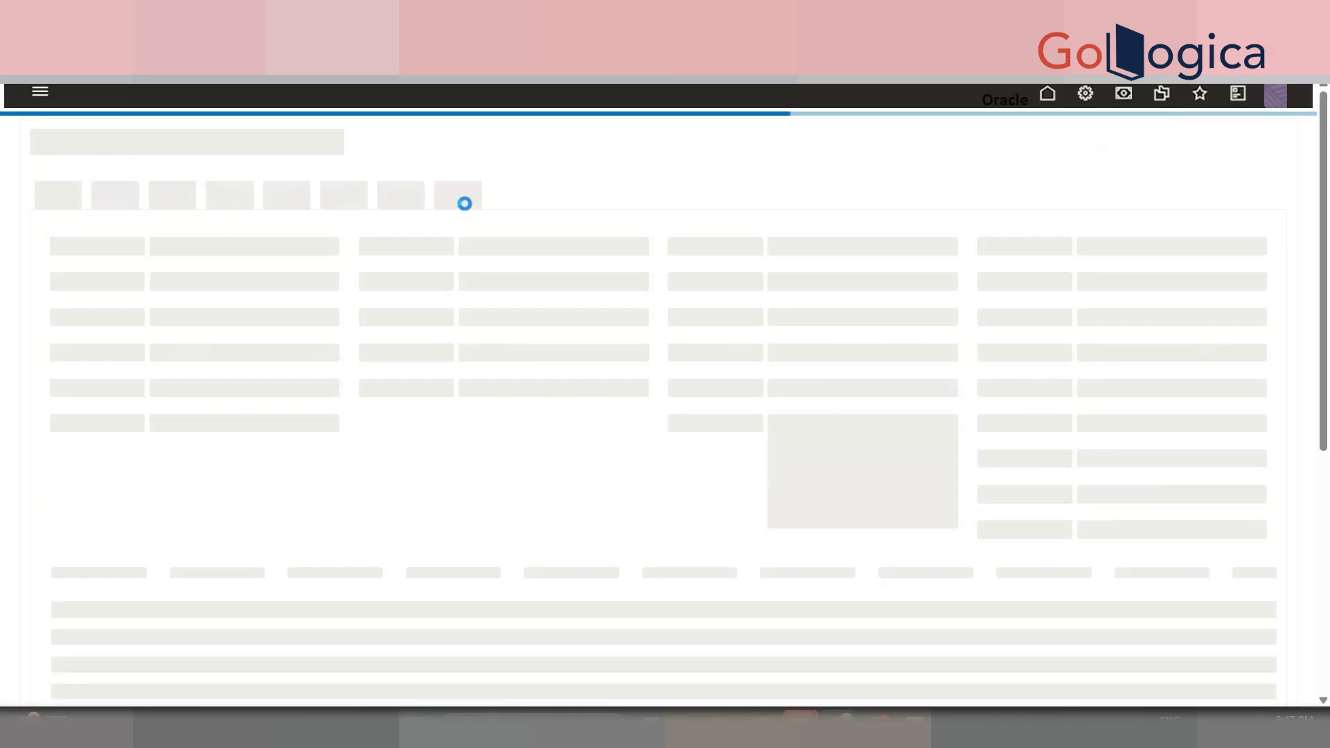
- Open the CPQ-9 in-progress quote from My Quotes and scroll through its transaction
{"action": "left_click_drag", "start_coordinate": [1323, 201], "coordinate": [1329, 441]}
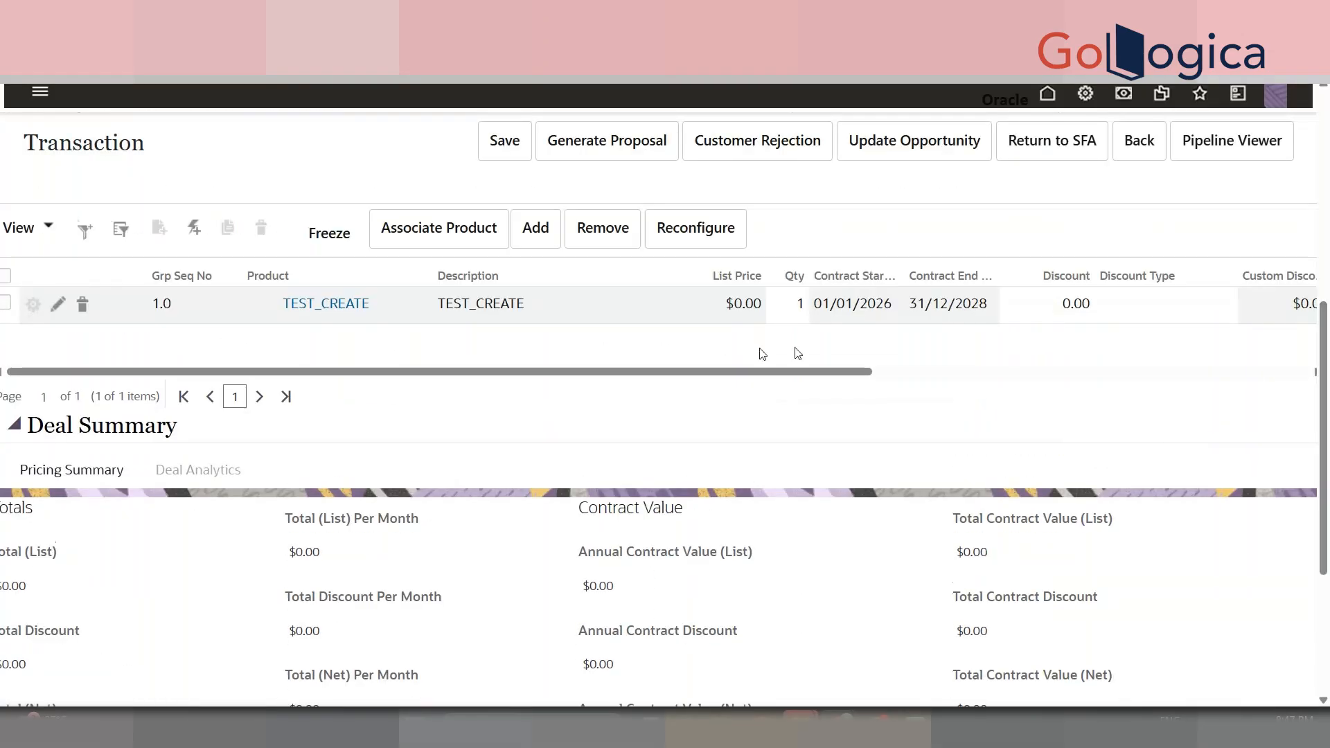
{"action": "left_click_drag", "start_coordinate": [1328, 368], "coordinate": [1329, 312]}
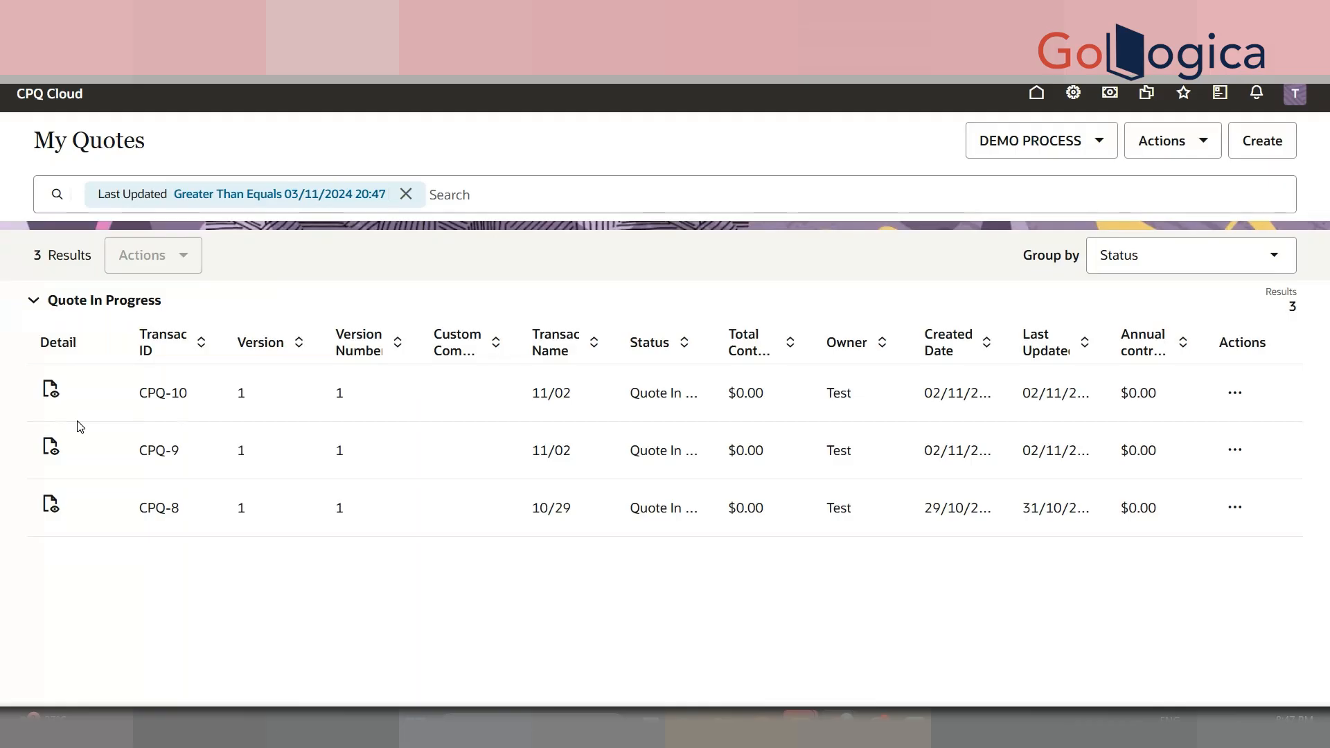
{"action": "left_click", "coordinate": [51, 446]}
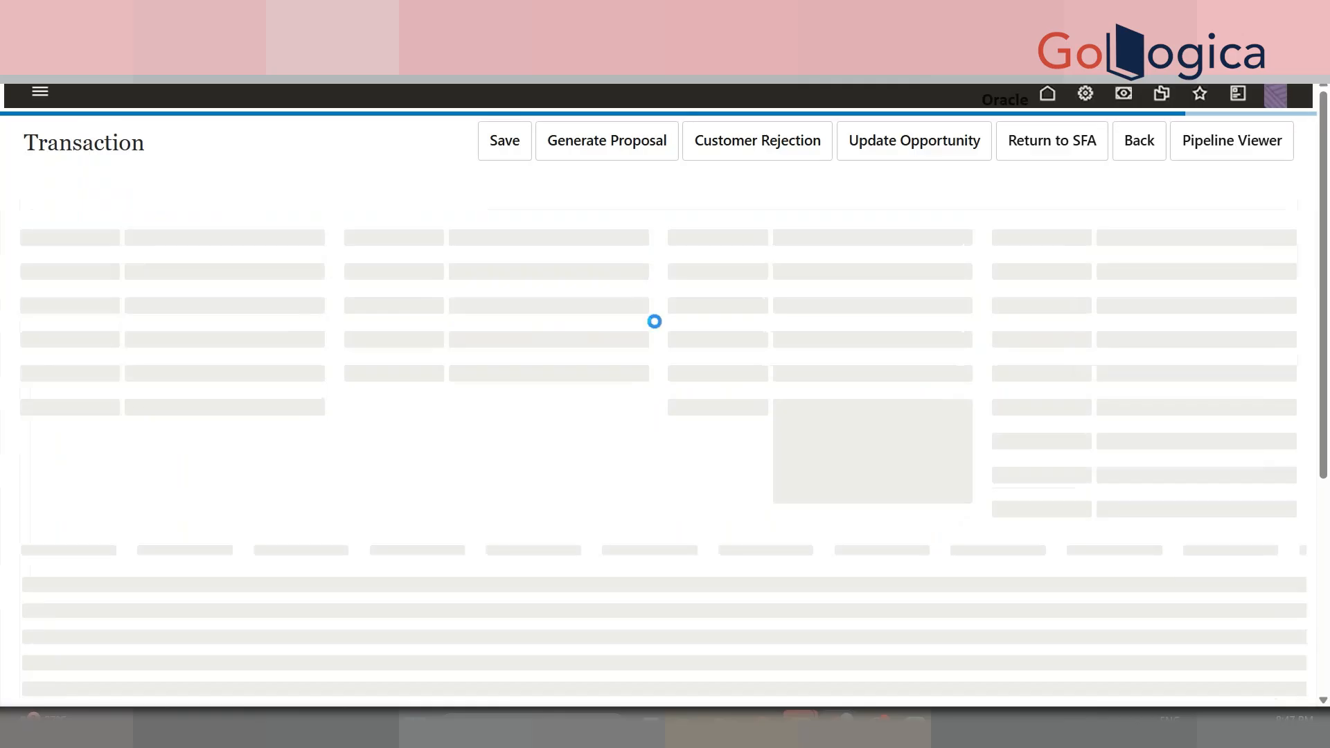
{"action": "left_click_drag", "start_coordinate": [1327, 275], "coordinate": [1328, 409]}
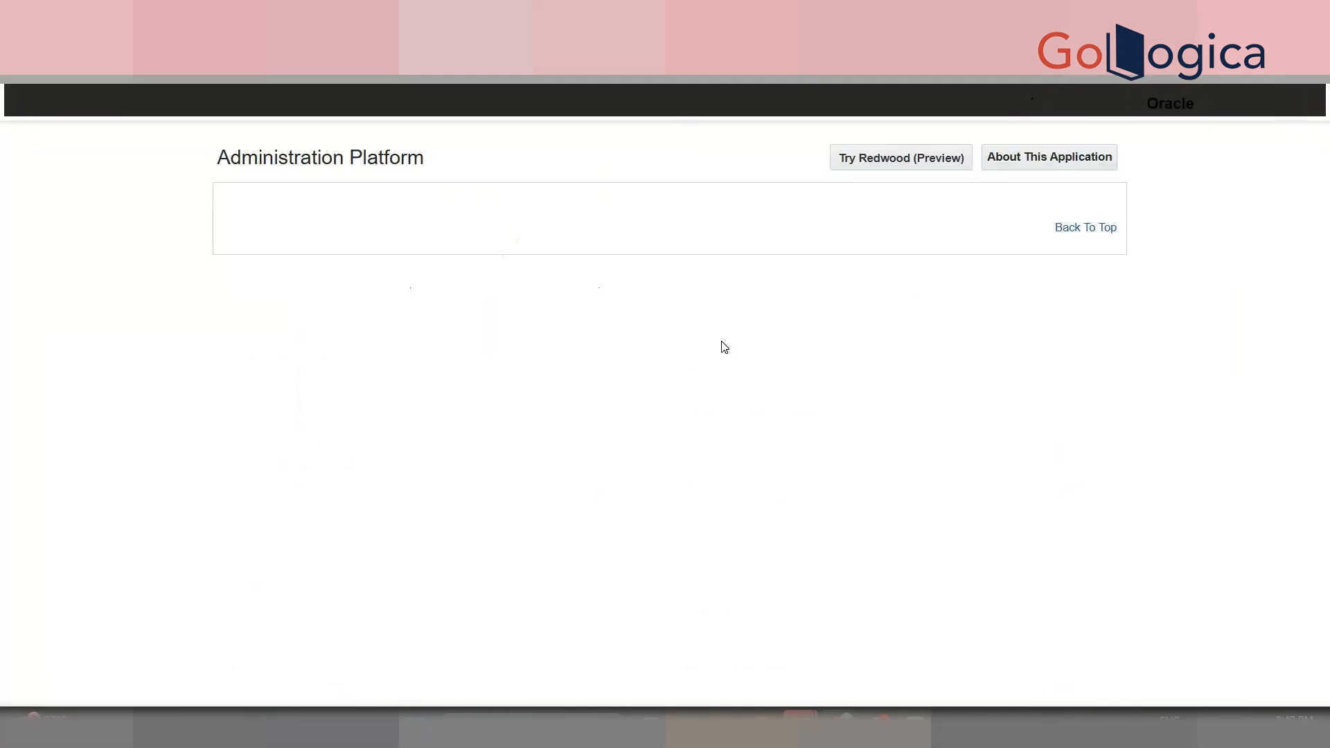
- Browse the catalog's supported product families down to the test product's product lines
{"action": "scroll", "coordinate": [510, 270], "scroll_direction": "down", "scroll_amount": 7}
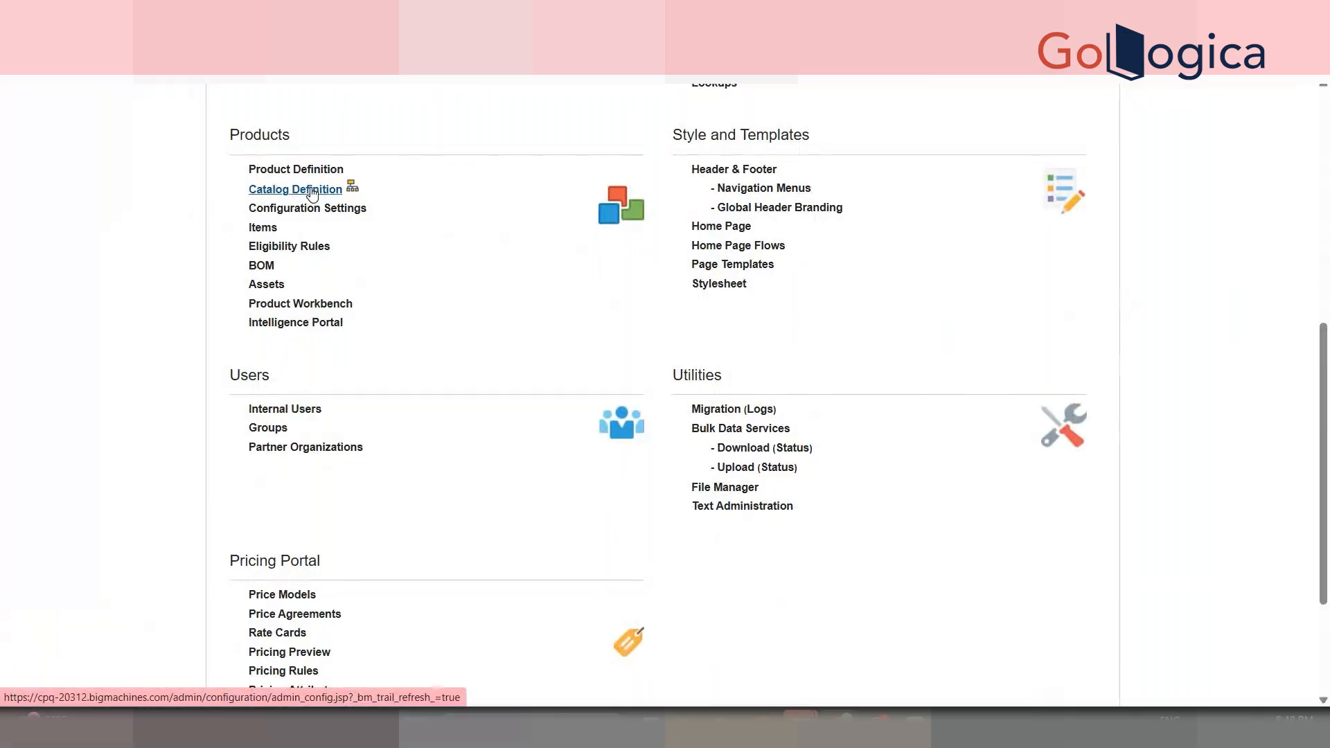
{"action": "left_click", "coordinate": [312, 193]}
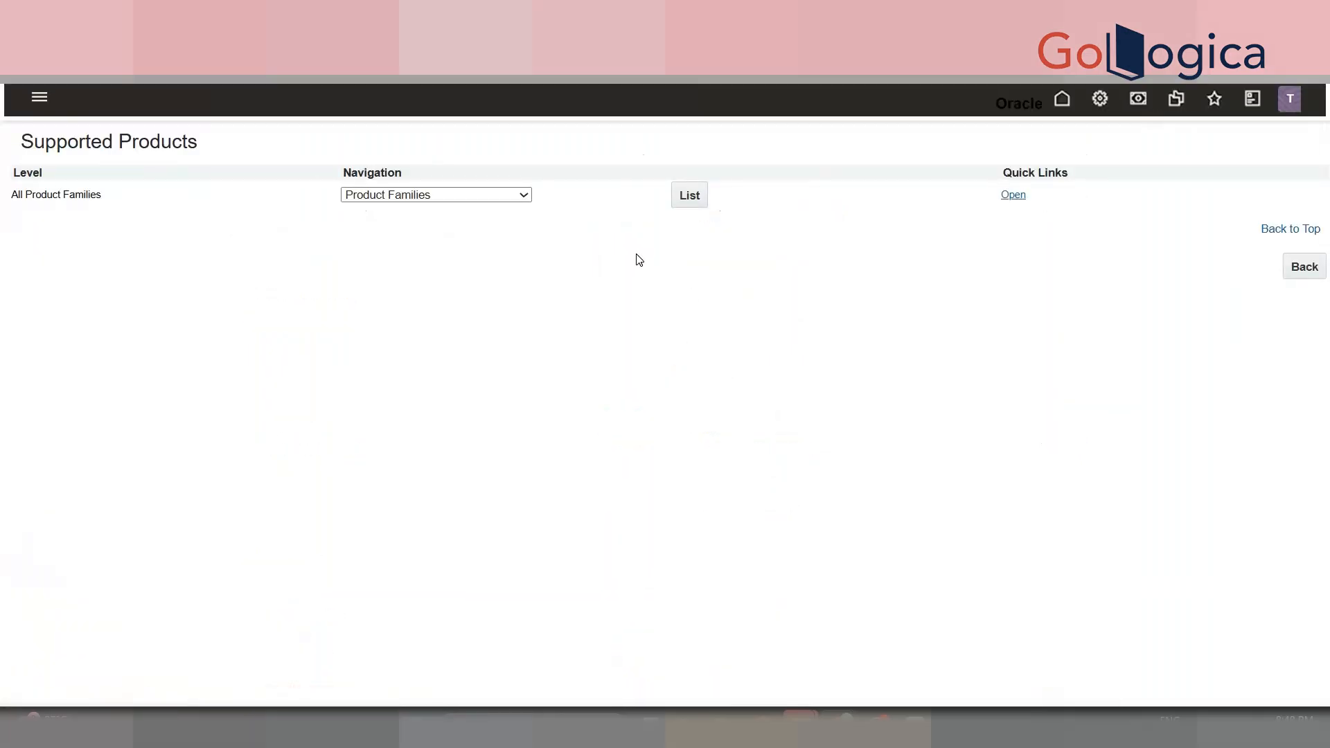
{"action": "left_click", "coordinate": [700, 206]}
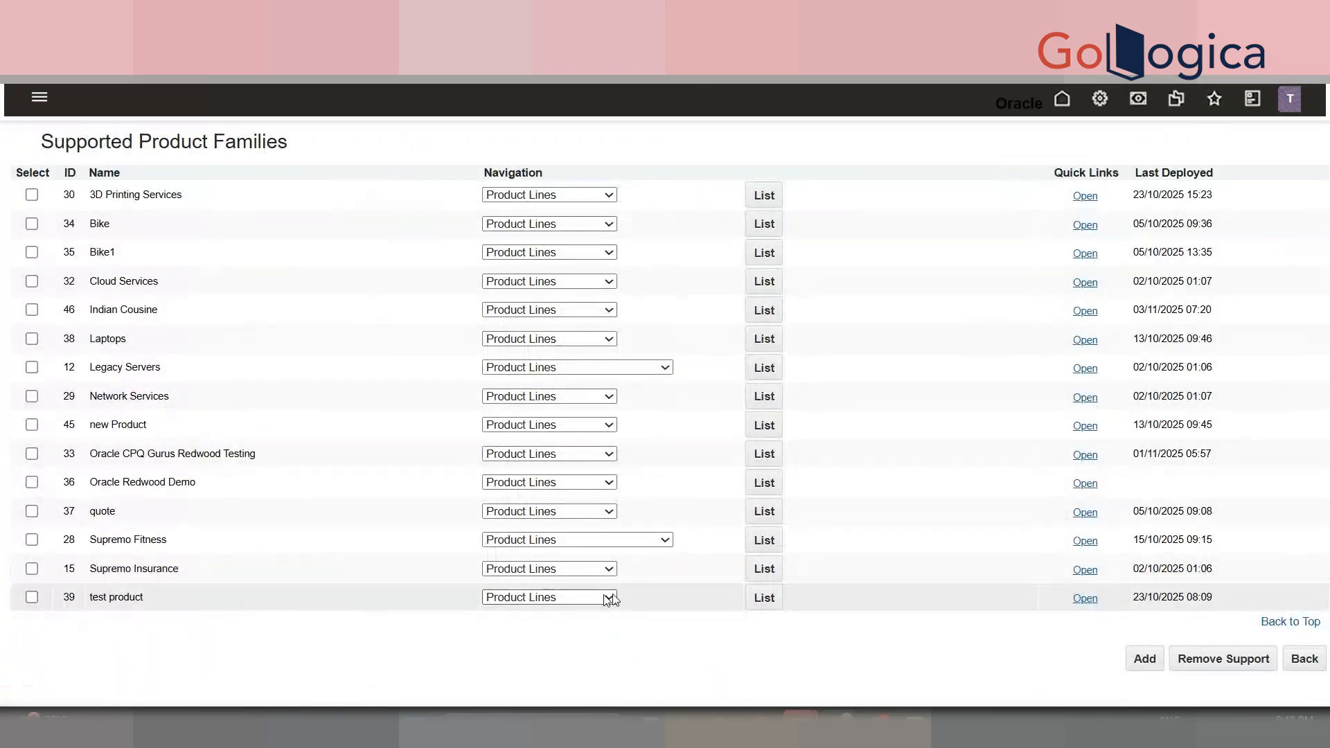
{"action": "left_click", "coordinate": [758, 610]}
- Set the test product's Navigation to Attributes and list the Model's attributes
{"action": "left_click", "coordinate": [742, 194]}
{"action": "left_click_drag", "start_coordinate": [1024, 181], "coordinate": [1025, 199]}
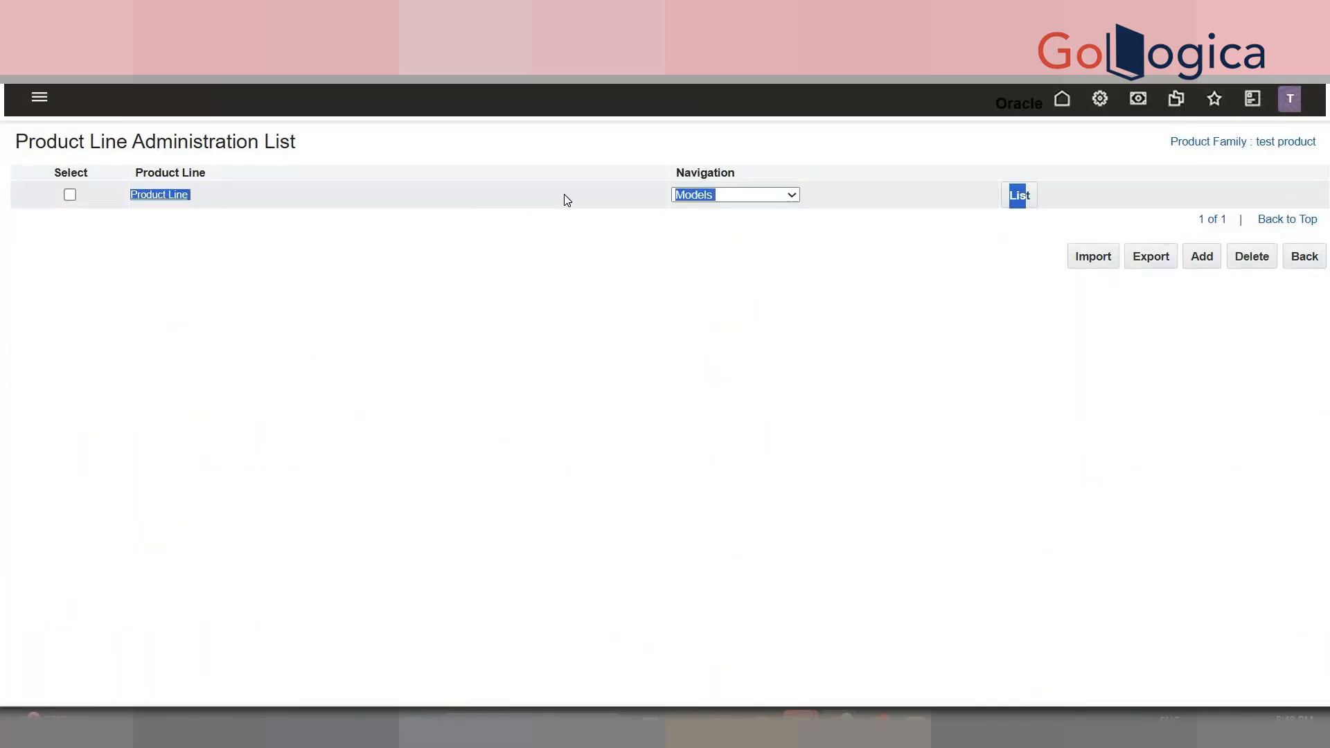
{"action": "left_click", "coordinate": [813, 199]}
{"action": "left_click", "coordinate": [814, 212]}
{"action": "left_click", "coordinate": [998, 196]}
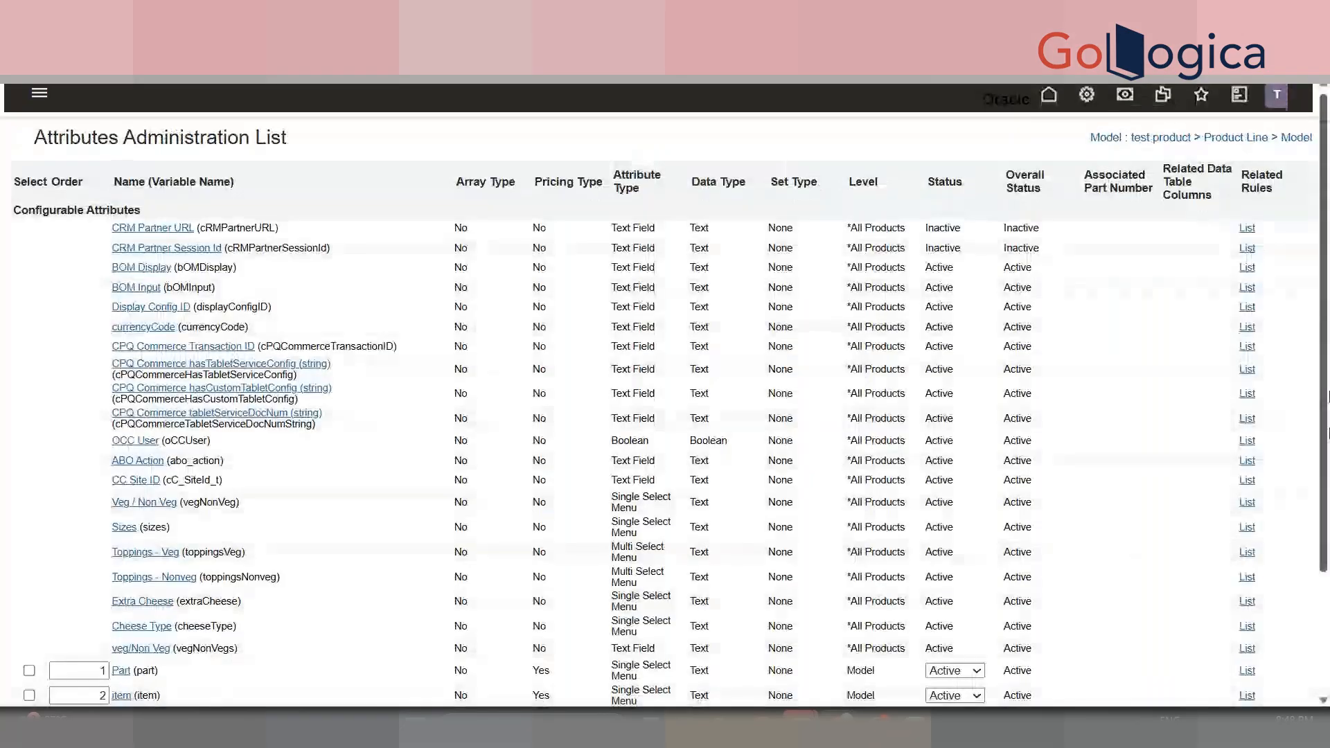
{"action": "scroll", "coordinate": [443, 533], "scroll_direction": "down", "scroll_amount": 3}
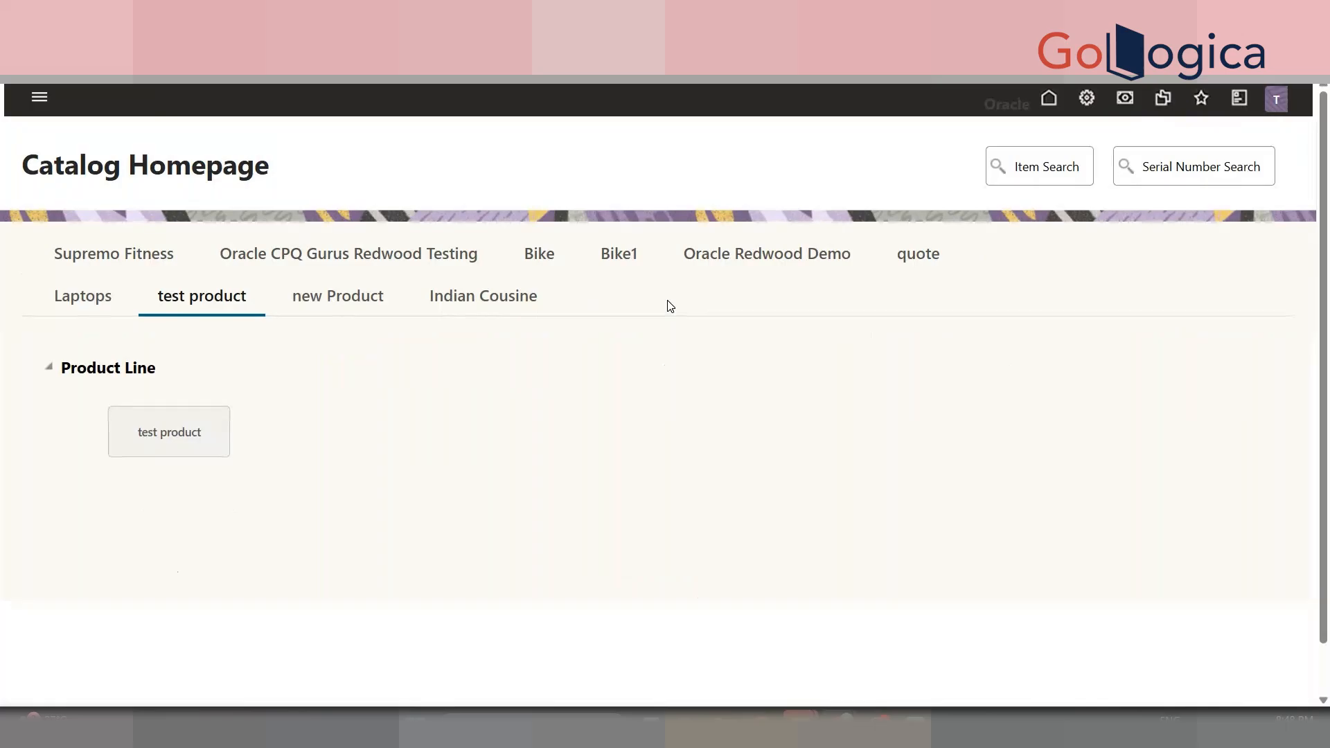
- Configure the test product with Item B and part 1, bringing Mandatory Parts into view
{"action": "left_click", "coordinate": [205, 429]}
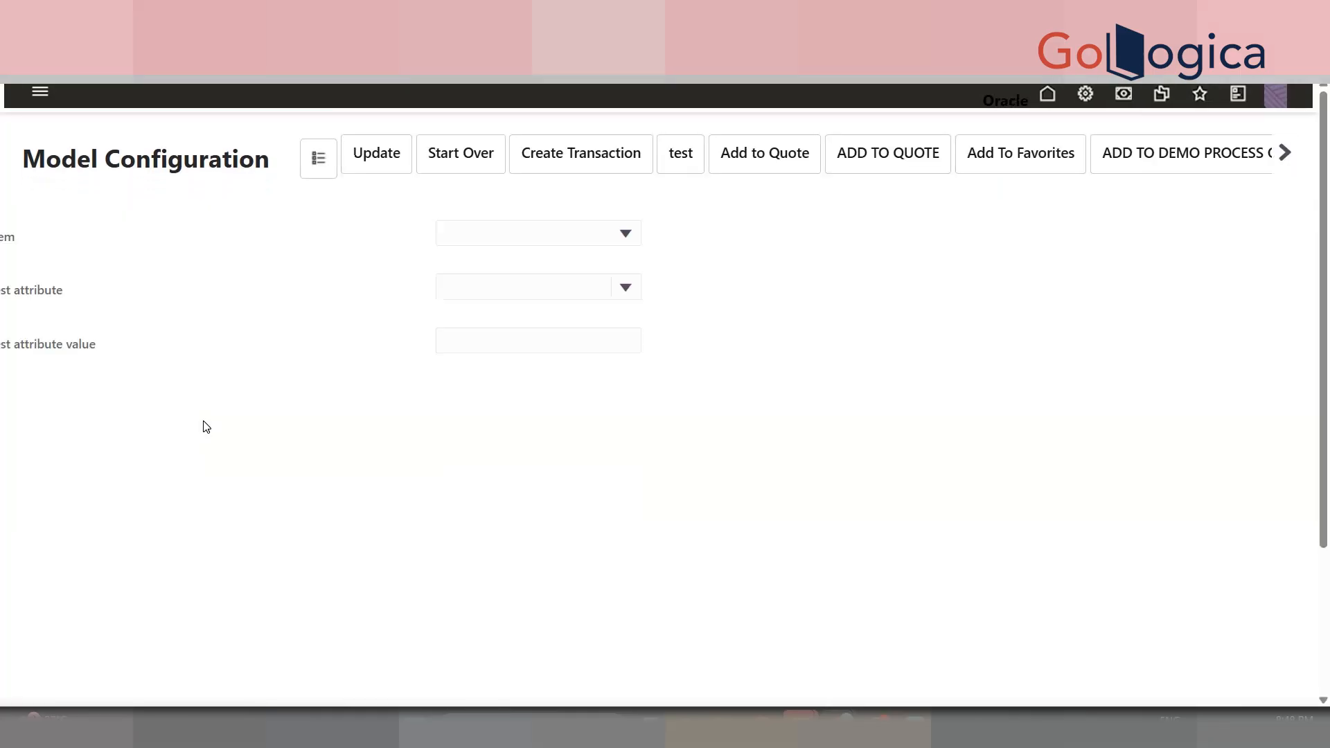
{"action": "left_click", "coordinate": [483, 239]}
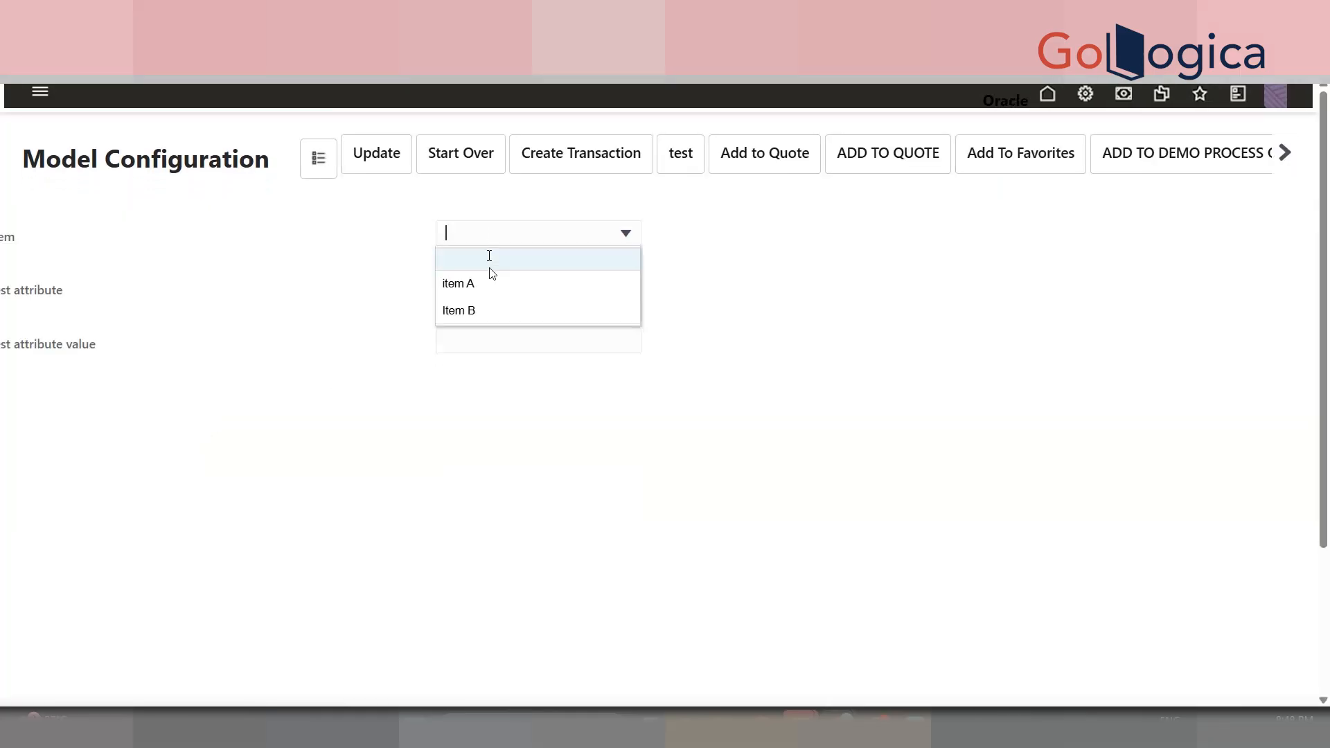
{"action": "left_click", "coordinate": [496, 309]}
{"action": "left_click", "coordinate": [492, 297]}
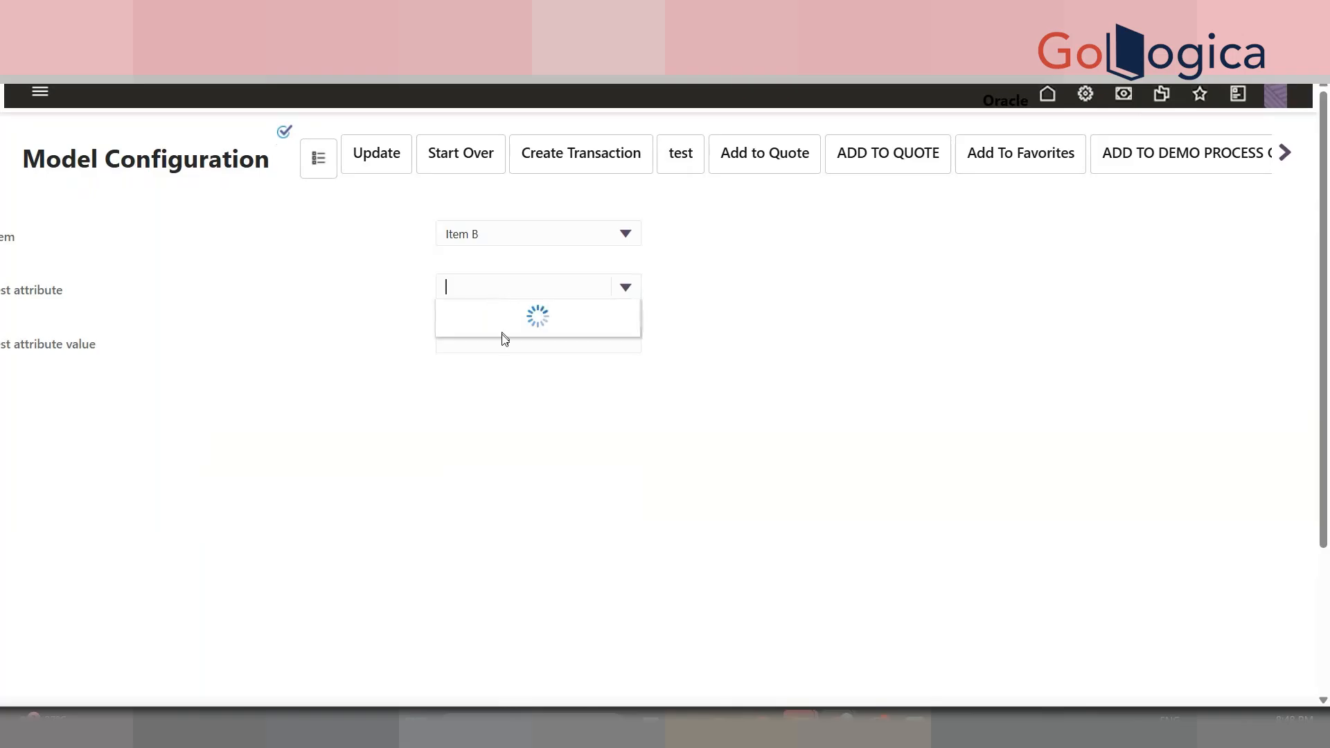
{"action": "left_click", "coordinate": [481, 336]}
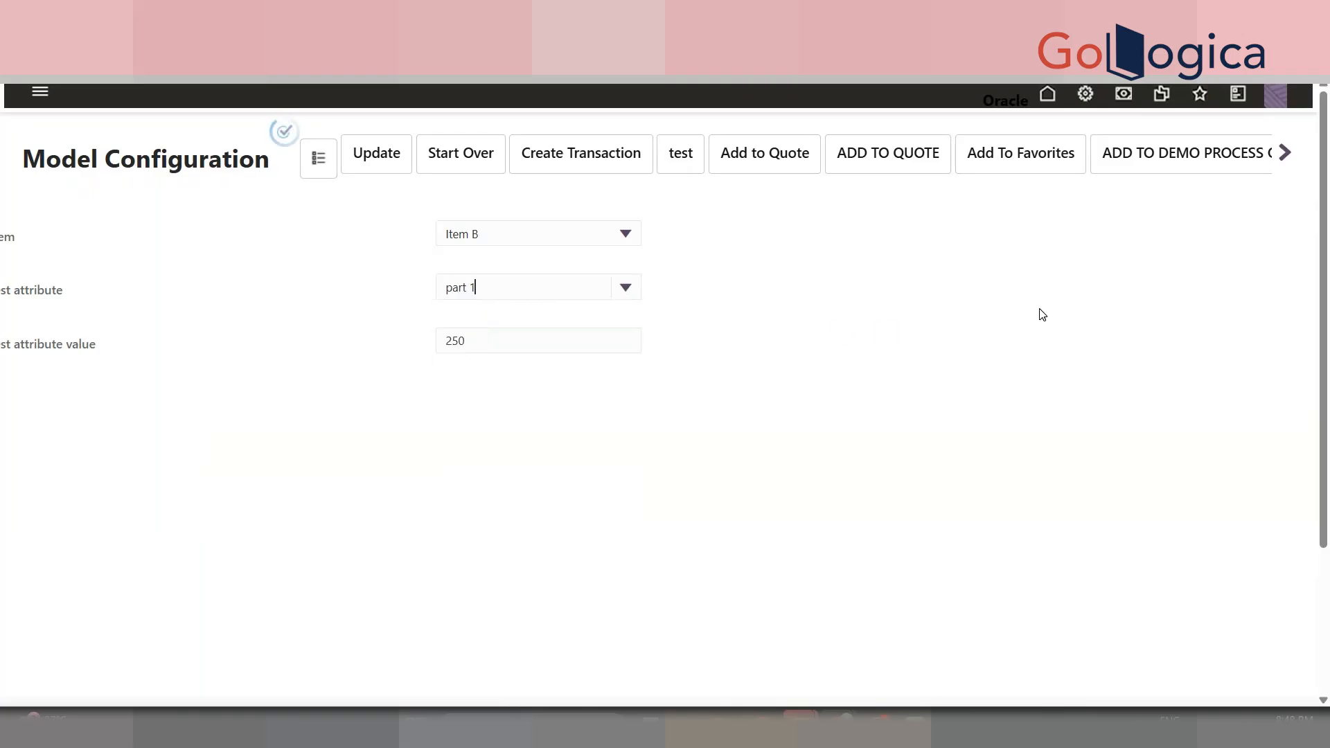
{"action": "scroll", "coordinate": [1321, 513], "scroll_direction": "down", "scroll_amount": 3}
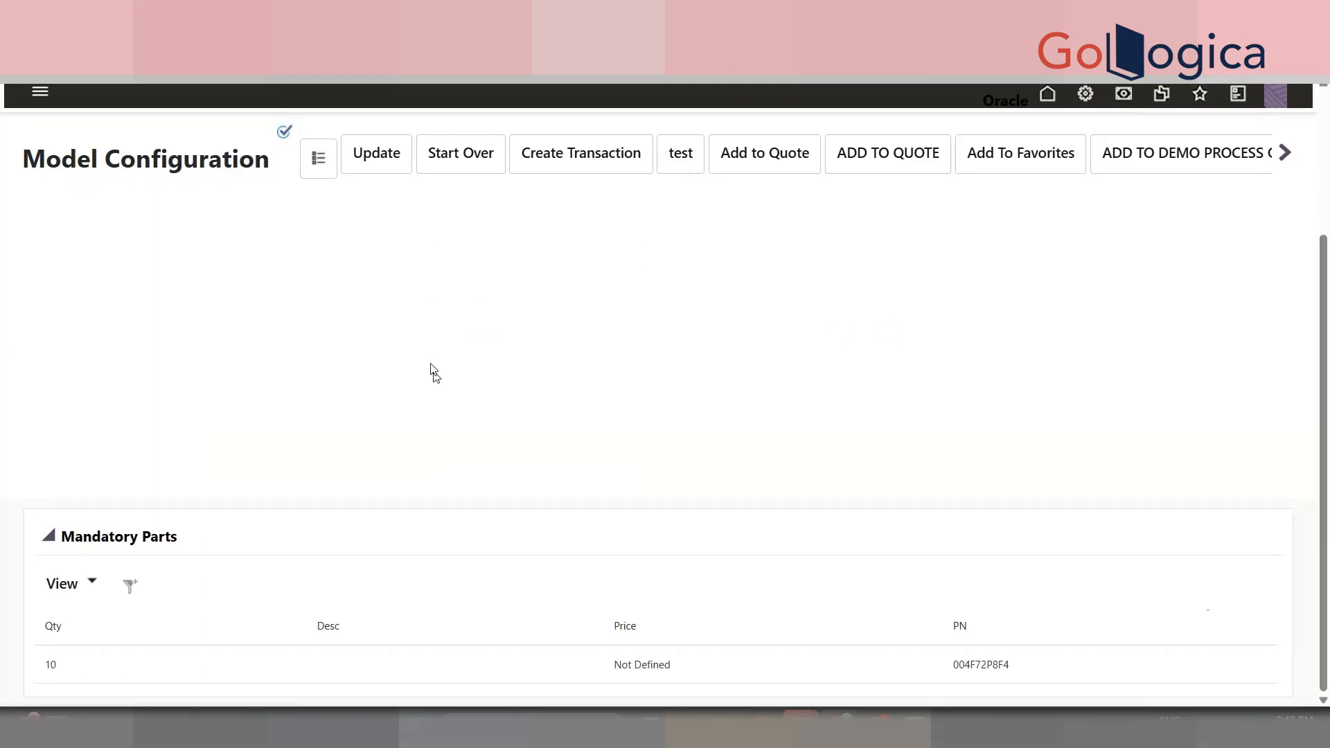
- Update the configuration and add the model to a new DEMO PROCESS quote
{"action": "left_click", "coordinate": [372, 165]}
{"action": "left_click", "coordinate": [1285, 156]}
{"action": "left_click", "coordinate": [1079, 160]}
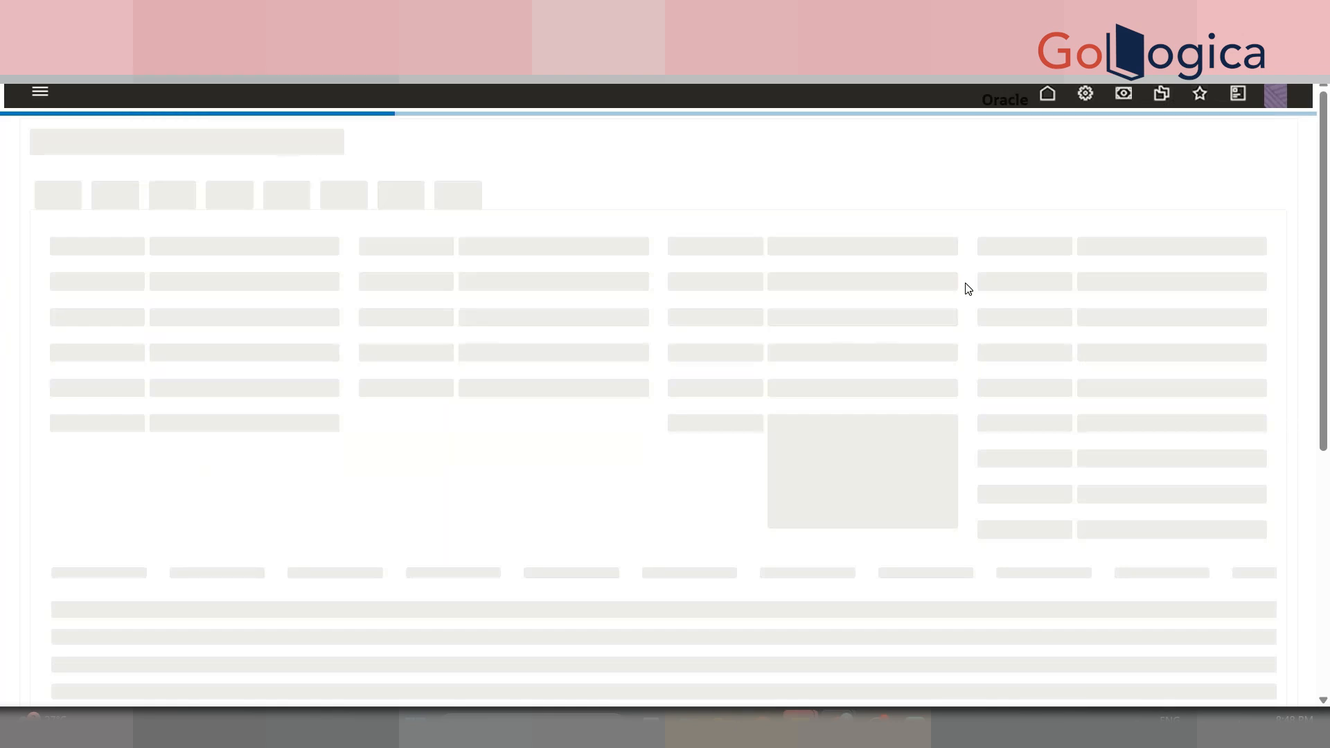
- Expand the Model line item to reveal part 004F72P8F4 BETHANECHOL at quantity 10
{"action": "left_click_drag", "start_coordinate": [1323, 227], "coordinate": [1327, 385]}
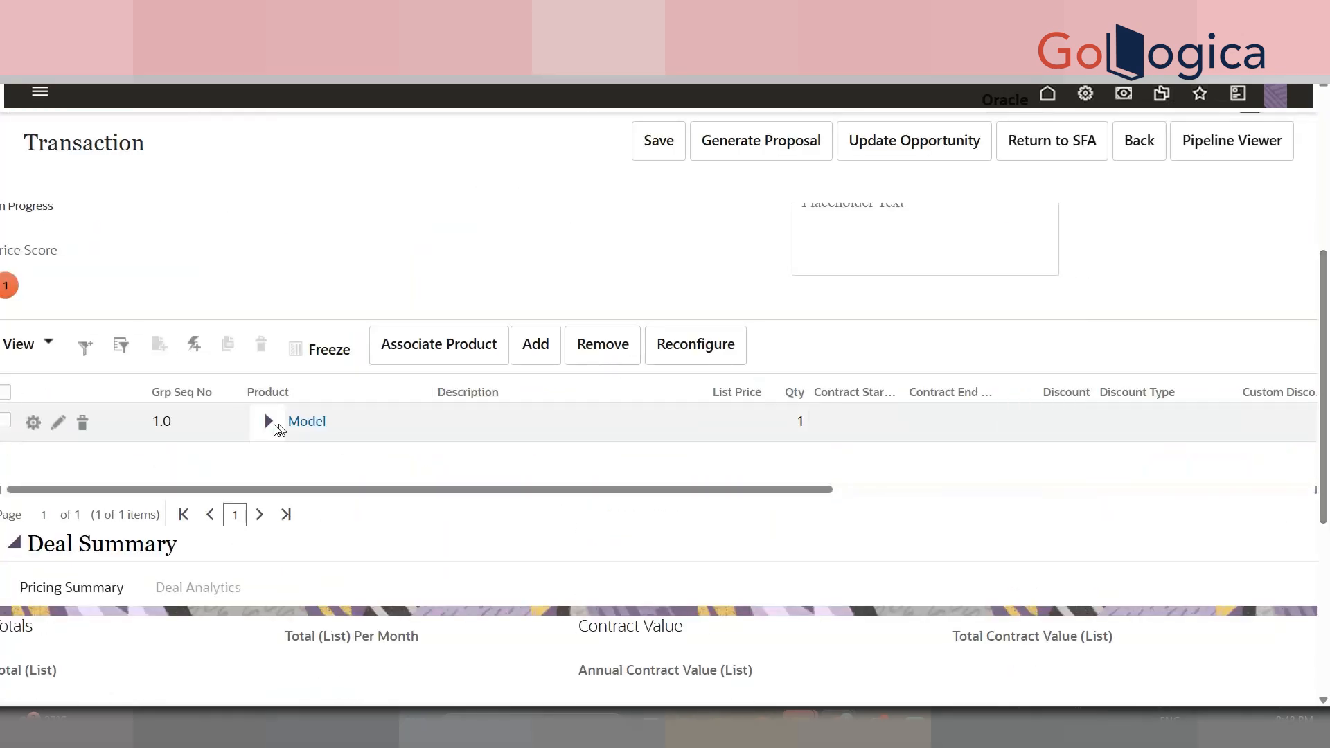
{"action": "left_click", "coordinate": [267, 424]}
{"action": "left_click_drag", "start_coordinate": [342, 425], "coordinate": [289, 436]}
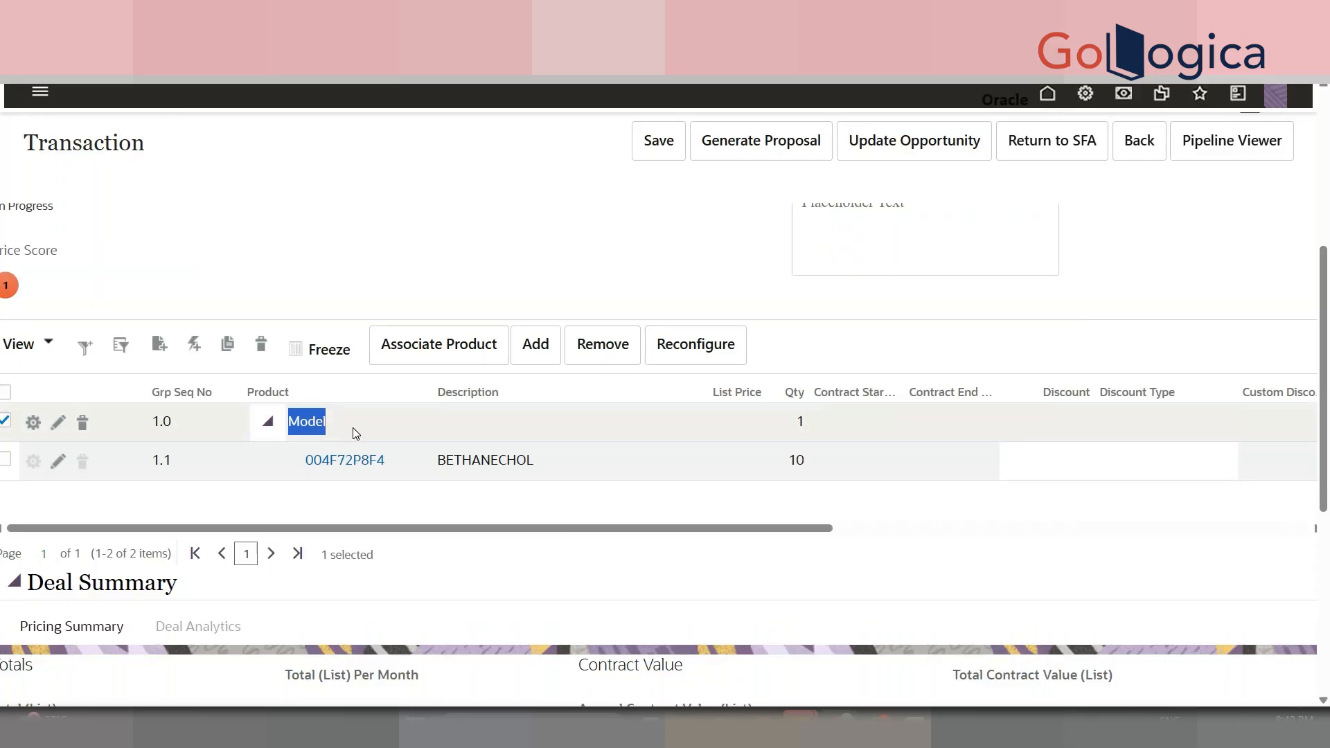
{"action": "double_click", "coordinate": [365, 471]}
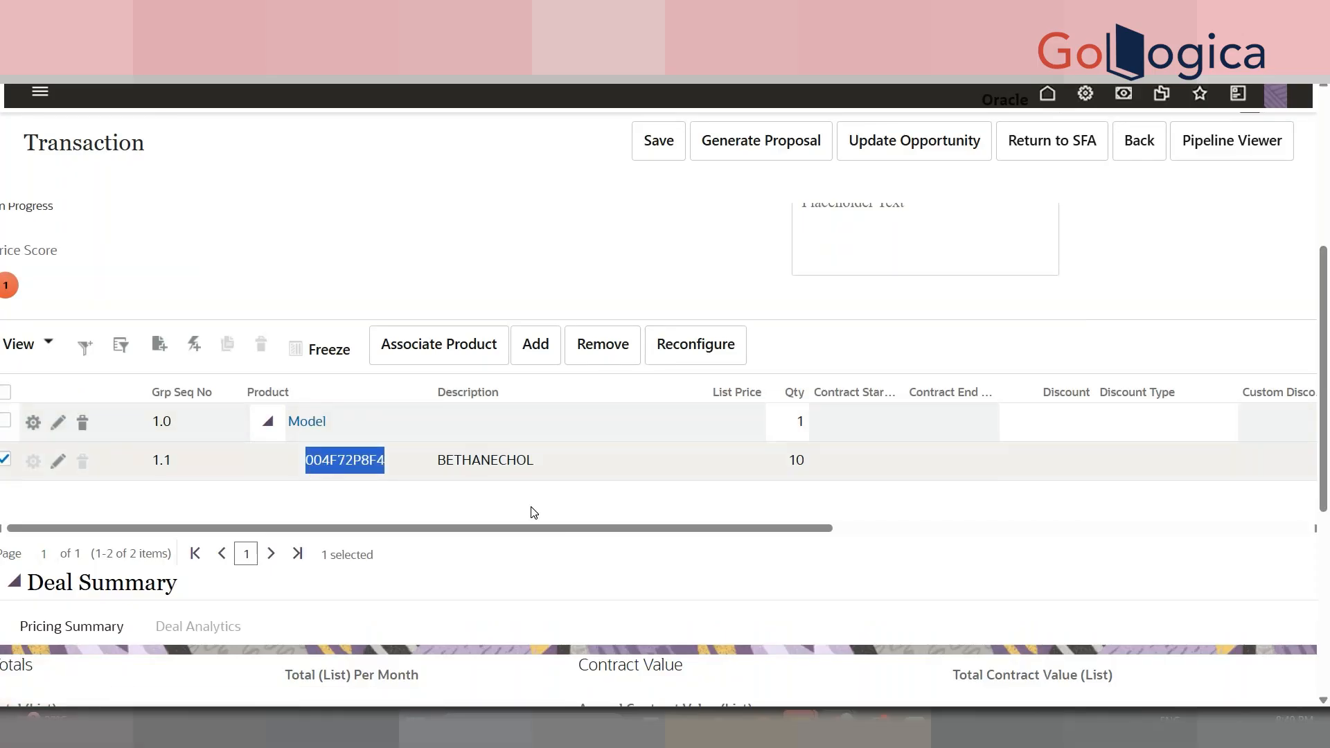
{"action": "mouse_move", "coordinate": [1327, 408]}
{"action": "left_mouse_down"}
{"action": "mouse_move", "coordinate": [1327, 282]}
{"action": "mouse_move", "coordinate": [1302, 525]}
{"action": "mouse_move", "coordinate": [1327, 249]}
{"action": "mouse_move", "coordinate": [1323, 420]}
{"action": "left_mouse_up"}
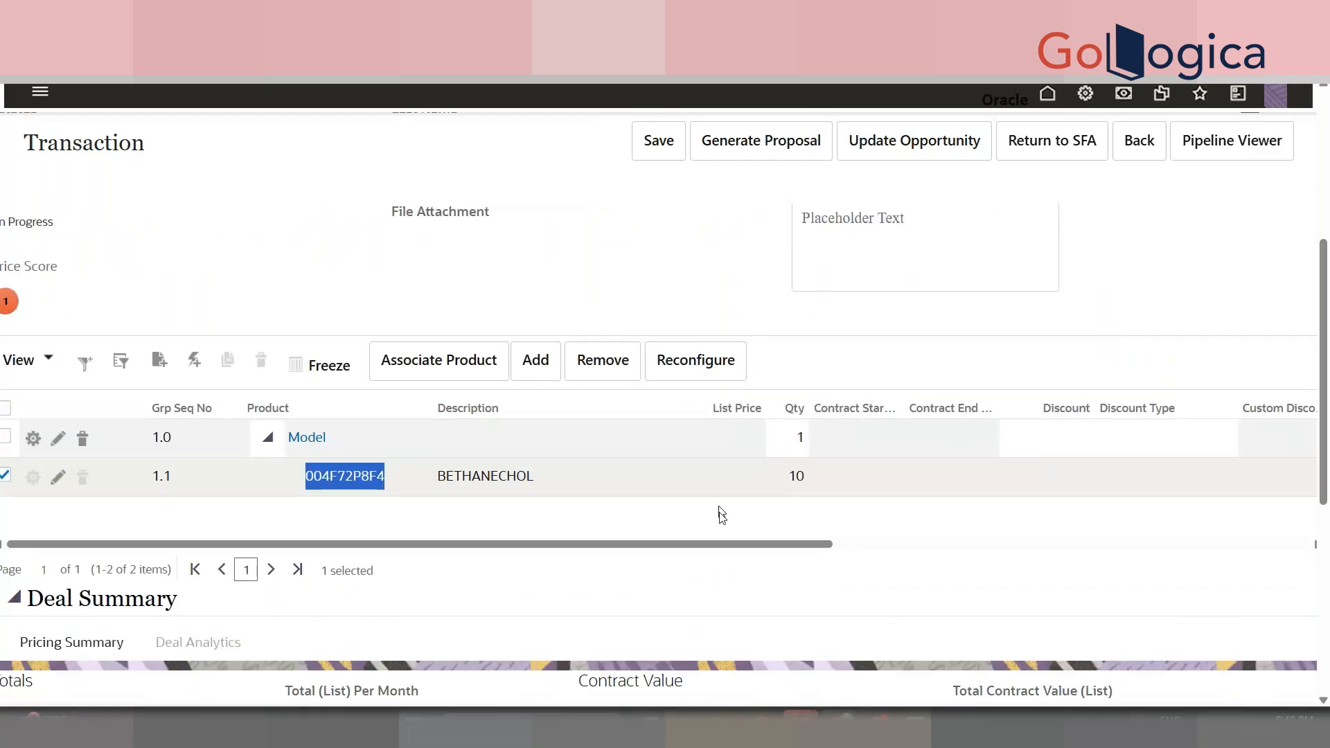
{"action": "left_click_drag", "start_coordinate": [731, 543], "coordinate": [1187, 509]}
{"action": "left_click_drag", "start_coordinate": [690, 549], "coordinate": [250, 543]}
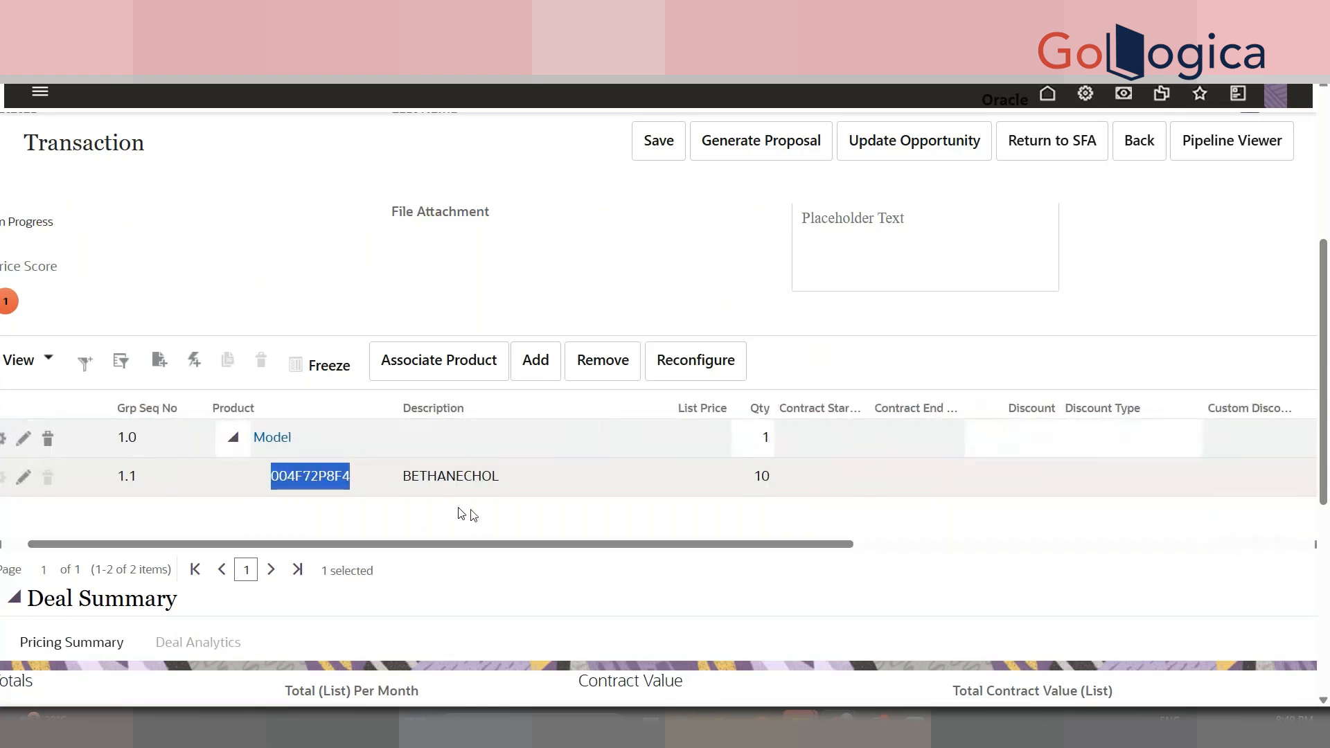
{"action": "scroll", "coordinate": [1327, 326], "scroll_direction": "up", "scroll_amount": 2}
- Check the quote's DEMO ACTIONS tab for the DEMO MODIFY action
{"action": "scroll", "coordinate": [1328, 326], "scroll_direction": "up", "scroll_amount": 3}
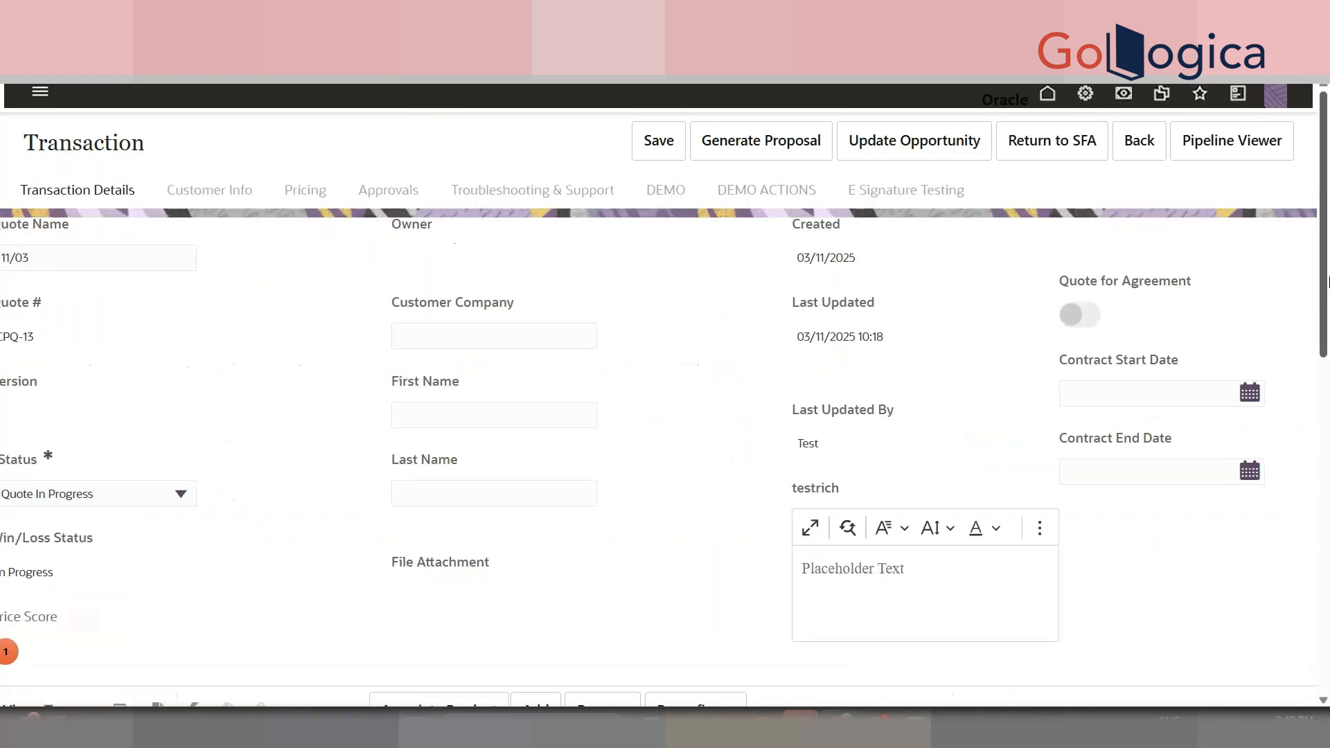
{"action": "right_click", "coordinate": [1086, 93]}
{"action": "left_click", "coordinate": [1140, 124]}
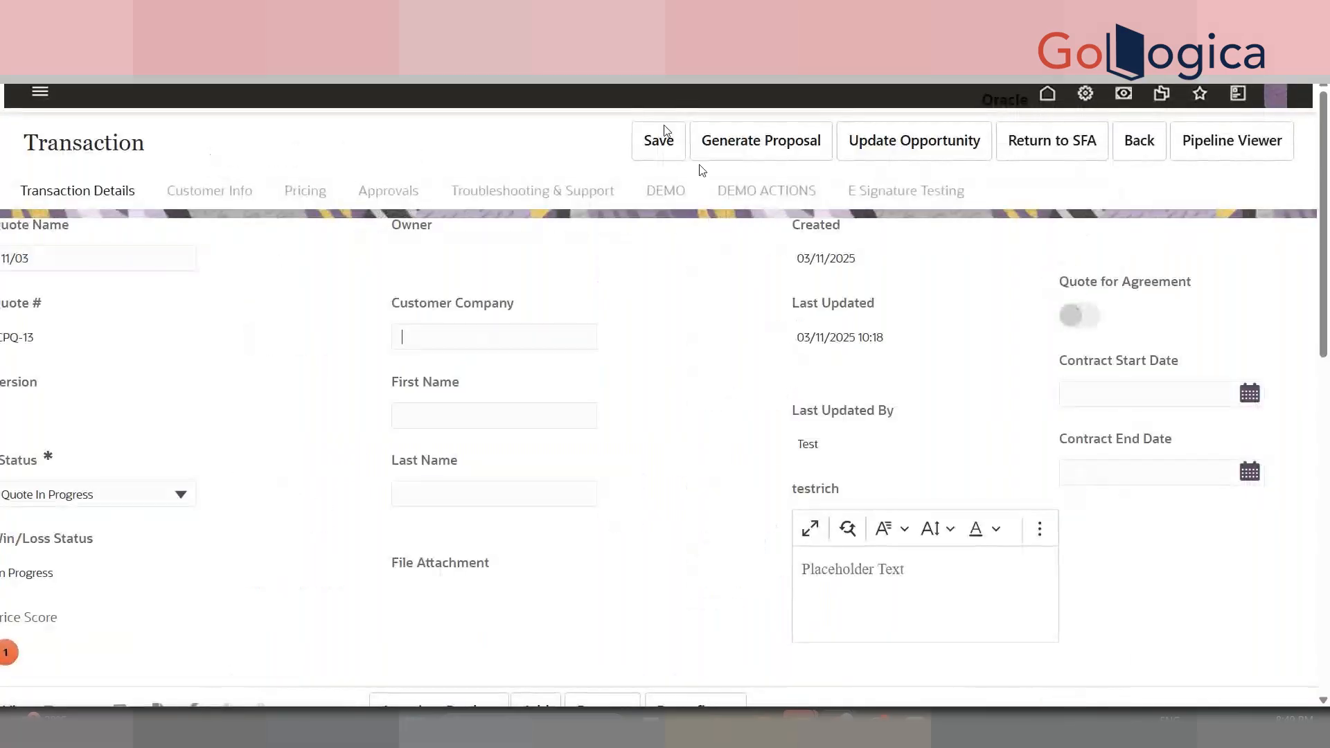
{"action": "left_click", "coordinate": [668, 191]}
{"action": "left_click", "coordinate": [724, 197]}
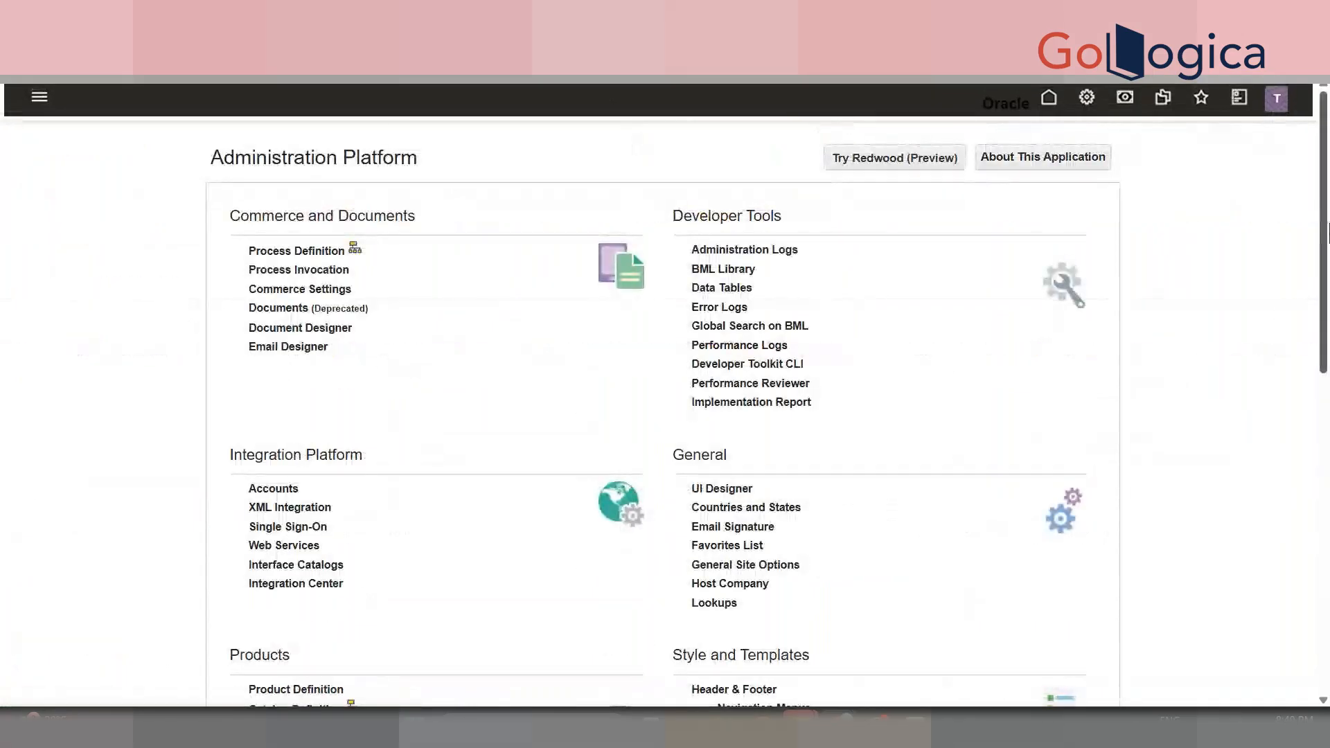
{"action": "scroll", "coordinate": [1326, 376], "scroll_direction": "down", "scroll_amount": 5}
{"action": "scroll", "coordinate": [1327, 376], "scroll_direction": "up", "scroll_amount": 5}
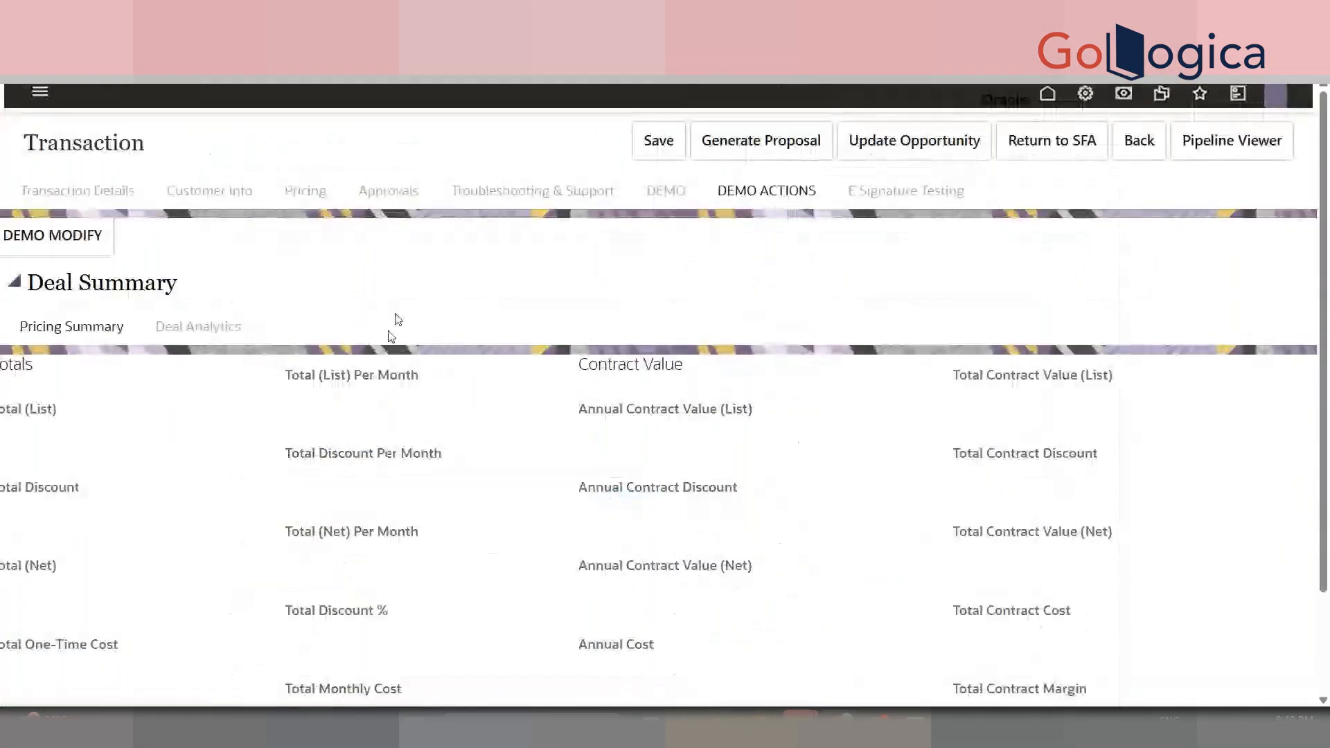
{"action": "left_click", "coordinate": [80, 189]}
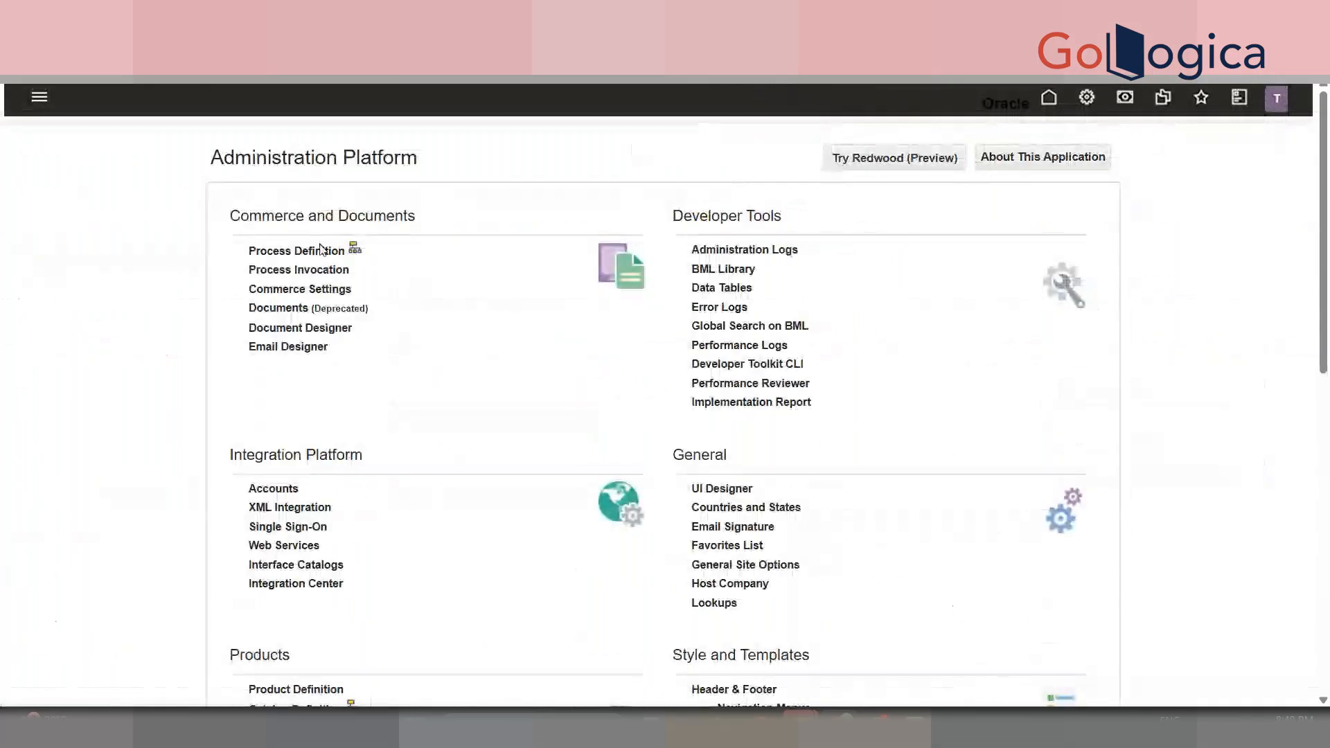
- List the Actions of the DEMO PROCESS Transaction document in Process Definition
{"action": "left_click", "coordinate": [321, 253]}
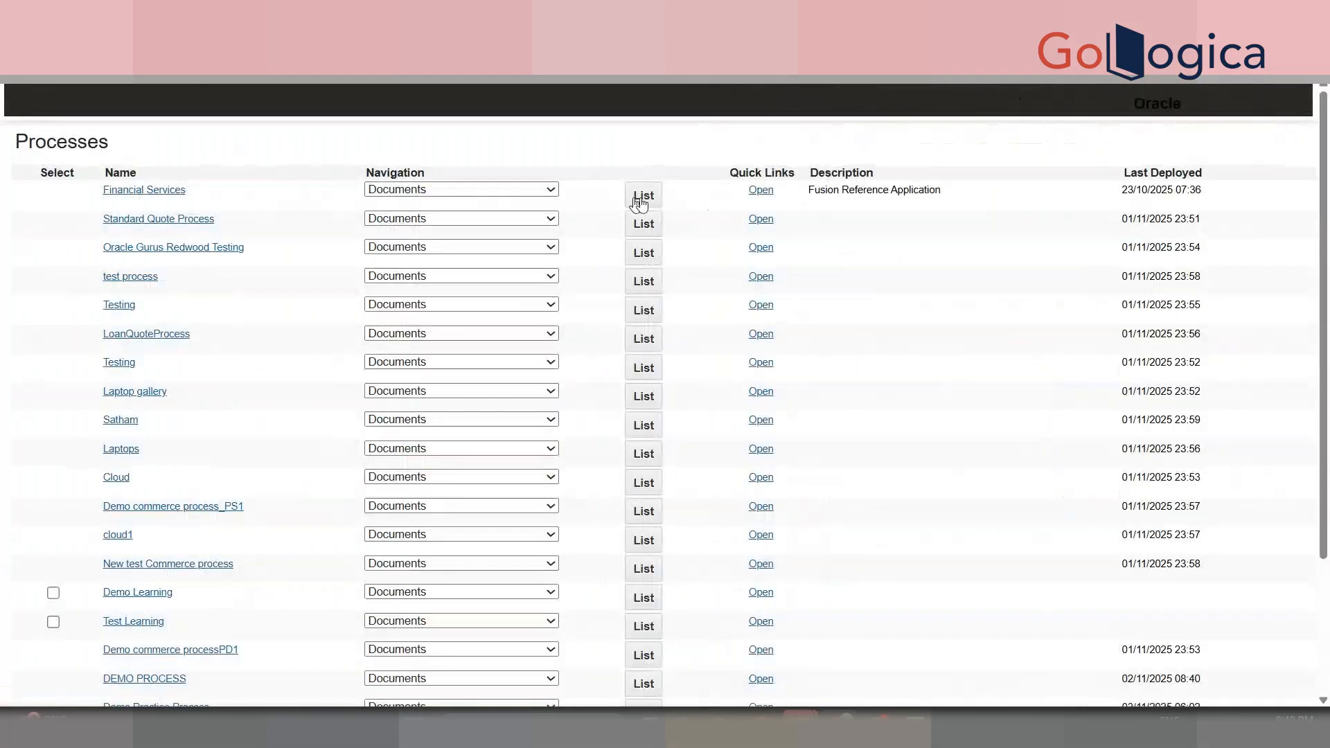
{"action": "scroll", "coordinate": [1328, 325], "scroll_direction": "down", "scroll_amount": 3}
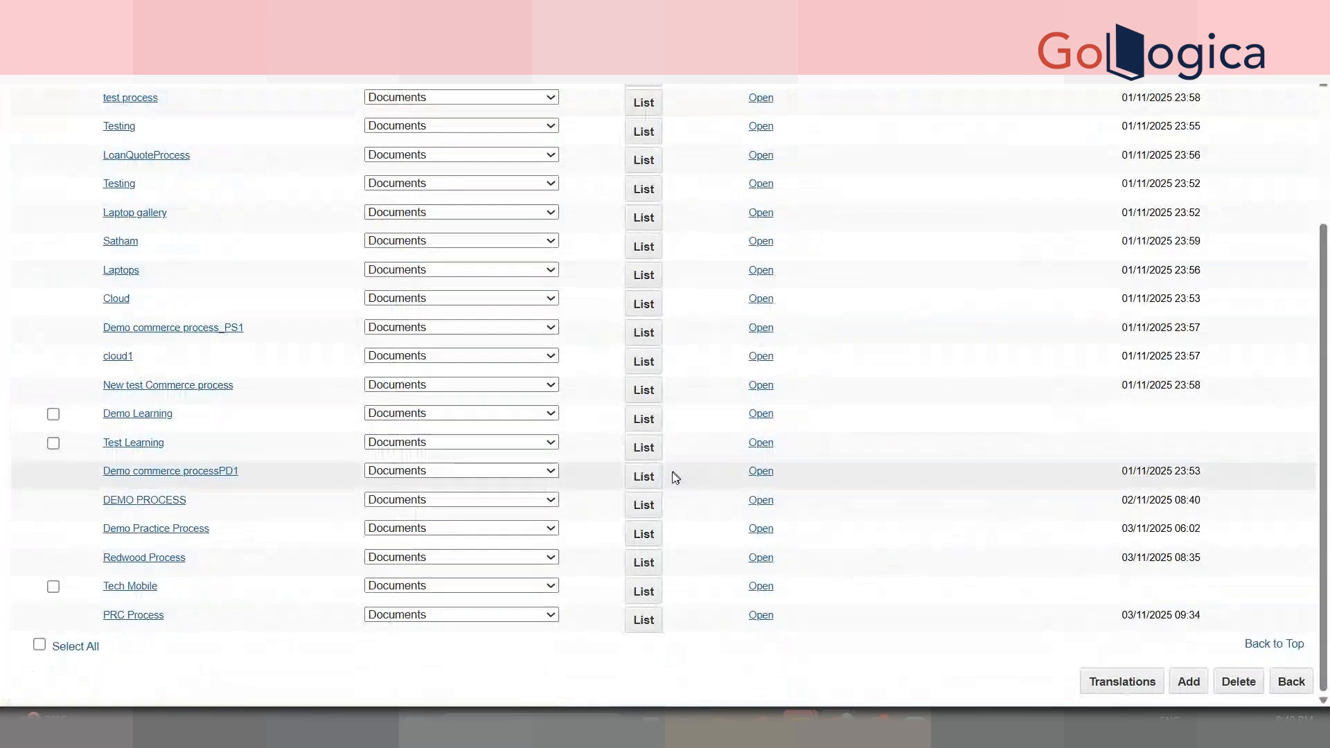
{"action": "left_click", "coordinate": [644, 504]}
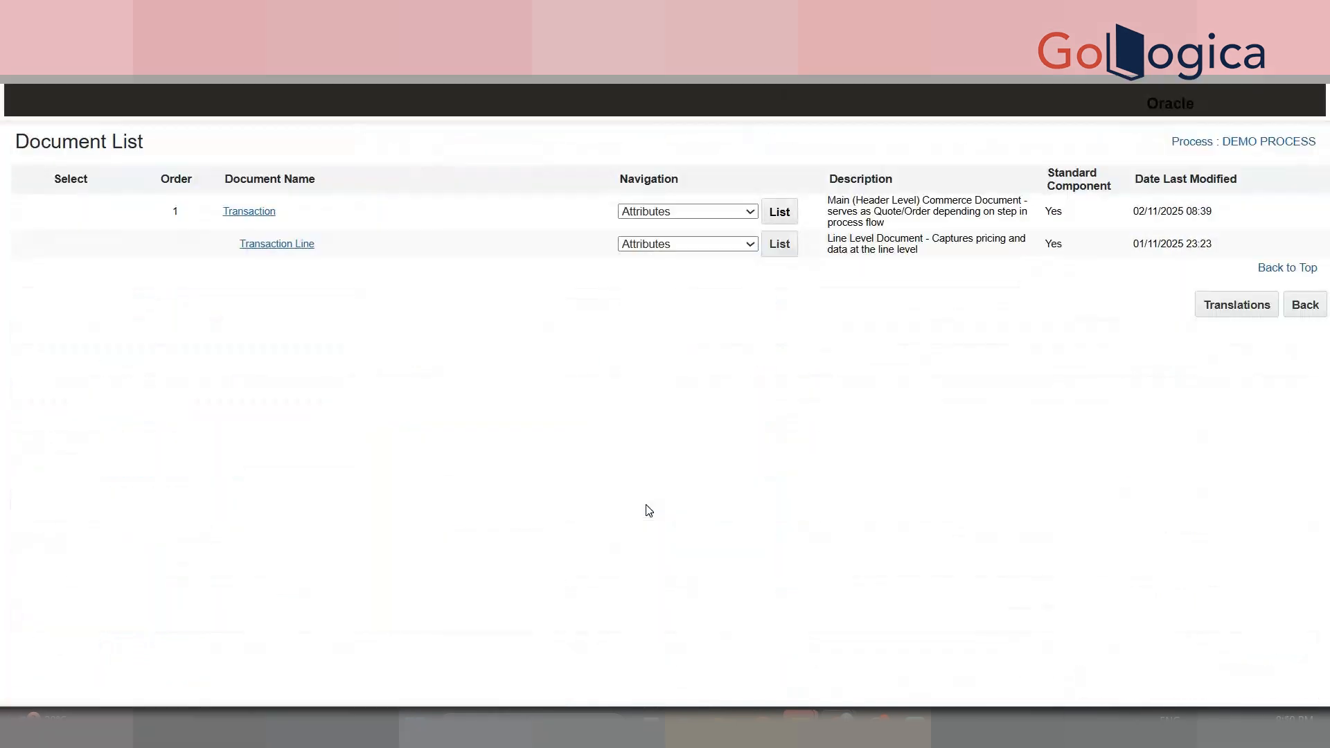
{"action": "left_click", "coordinate": [659, 212]}
{"action": "left_click", "coordinate": [659, 261]}
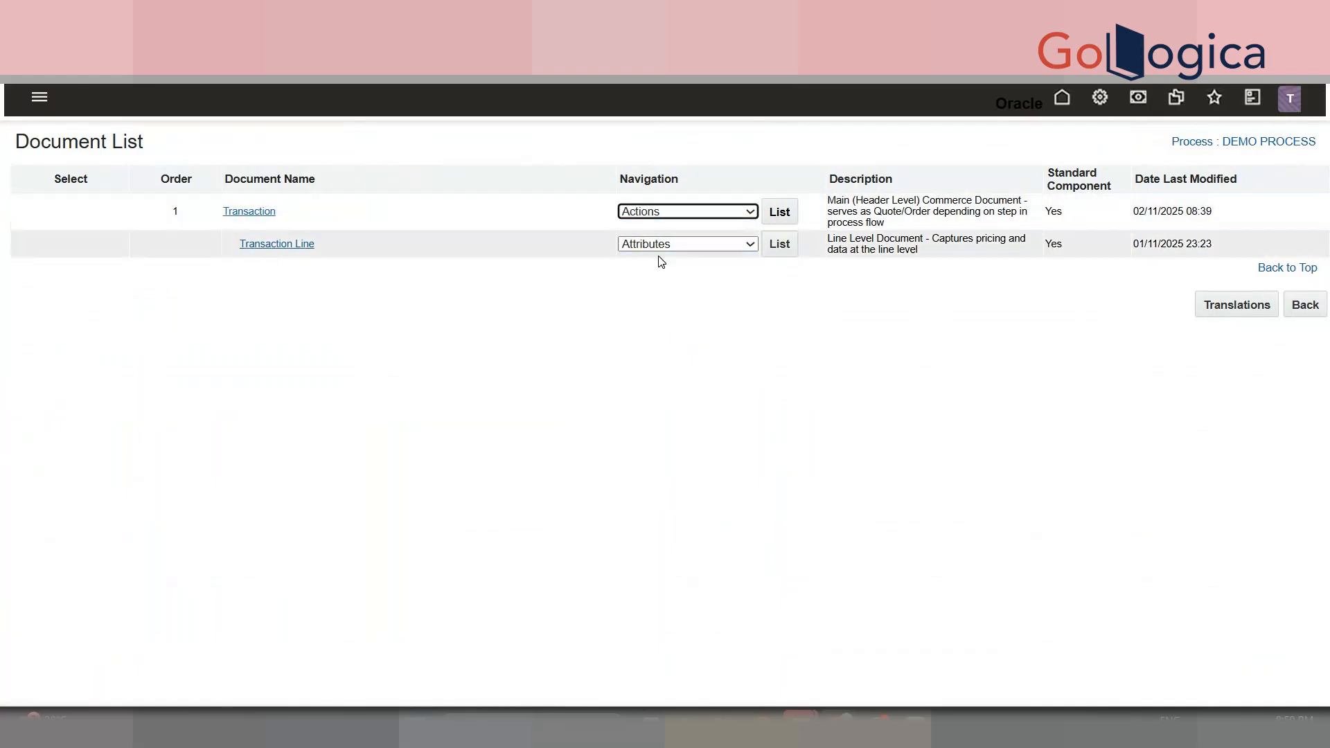
{"action": "left_click", "coordinate": [776, 216]}
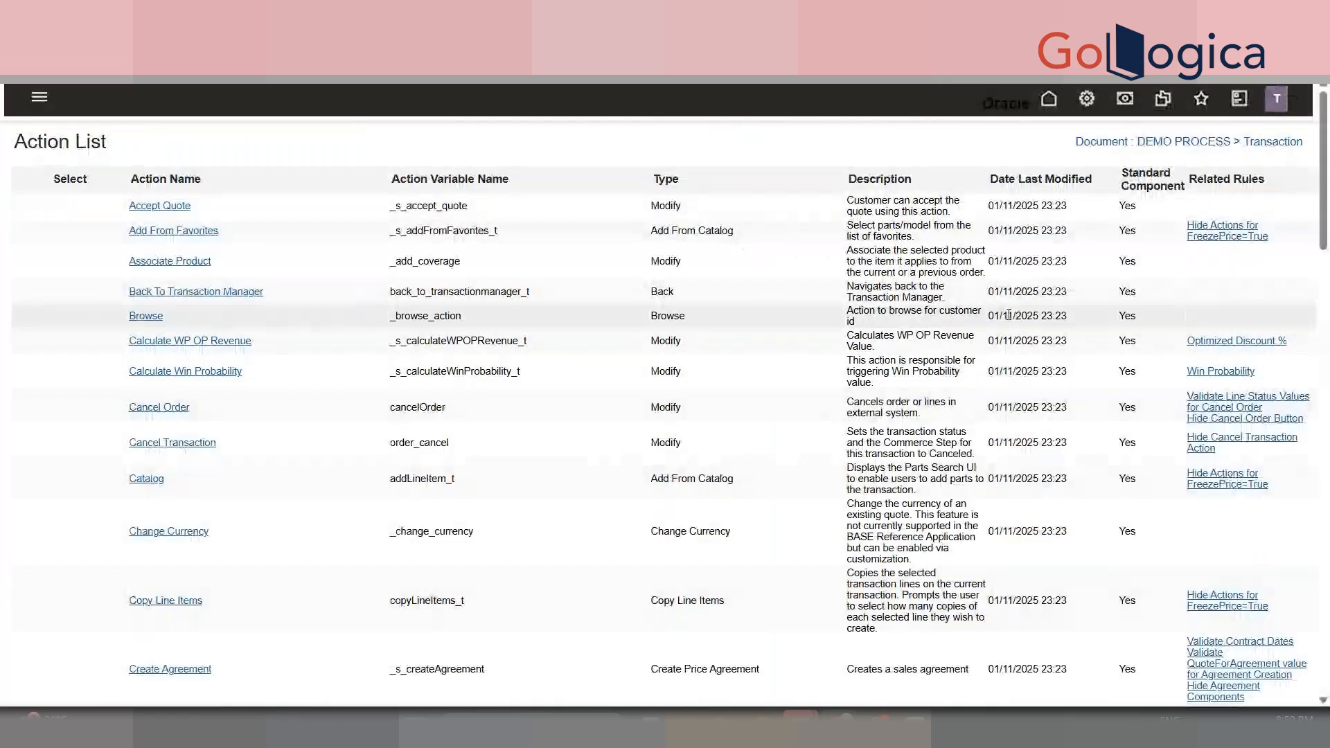
{"action": "left_click_drag", "start_coordinate": [1326, 234], "coordinate": [1327, 627]}
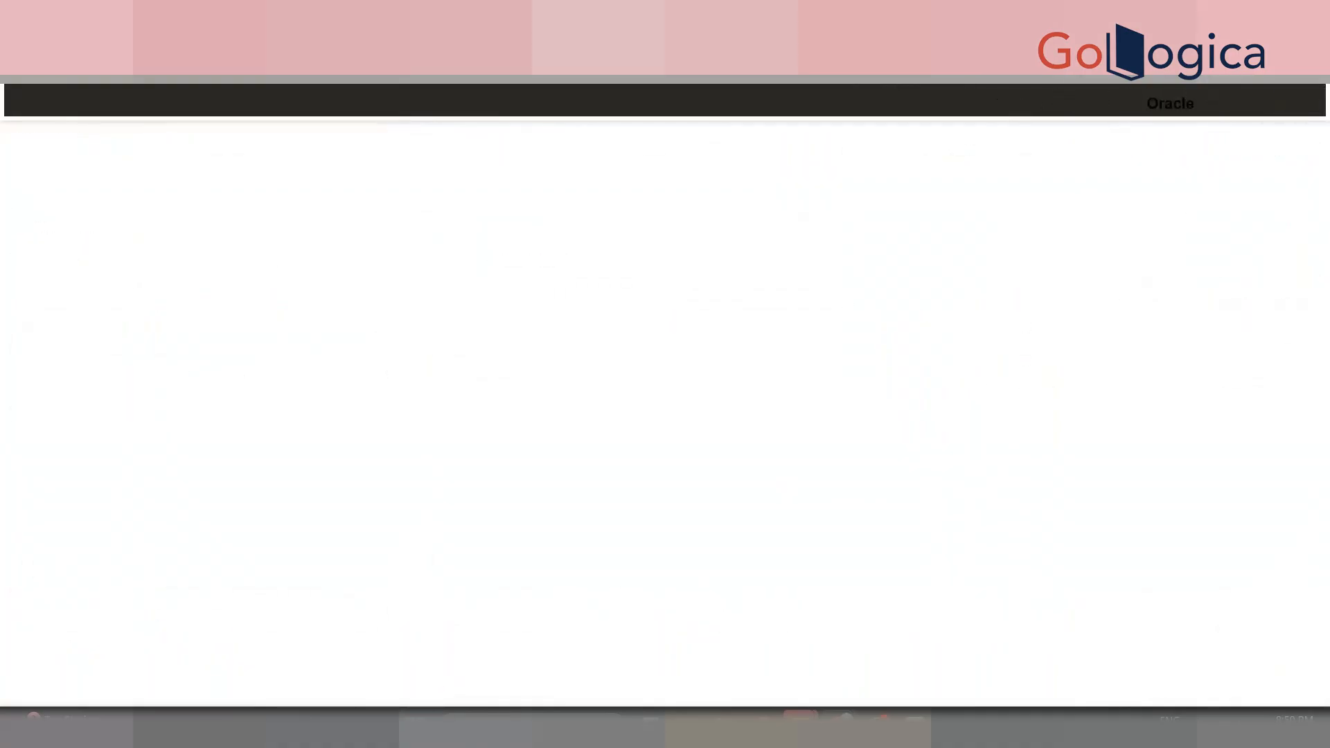
- Select and deselect the Model and BETHANECHOL line items on the quote
{"action": "left_click_drag", "start_coordinate": [1325, 350], "coordinate": [1328, 469]}
{"action": "scroll", "coordinate": [641, 442], "scroll_direction": "down", "scroll_amount": 5}
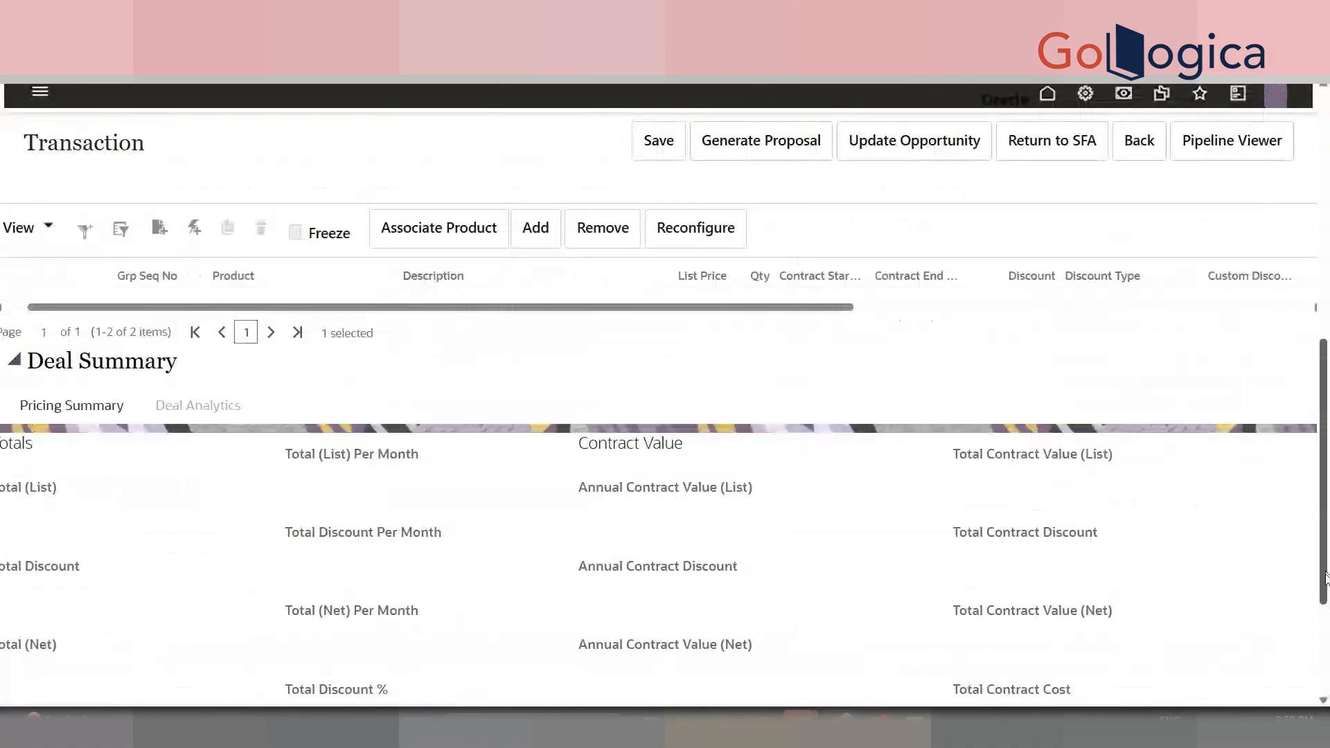
{"action": "scroll", "coordinate": [641, 442], "scroll_direction": "up", "scroll_amount": 3}
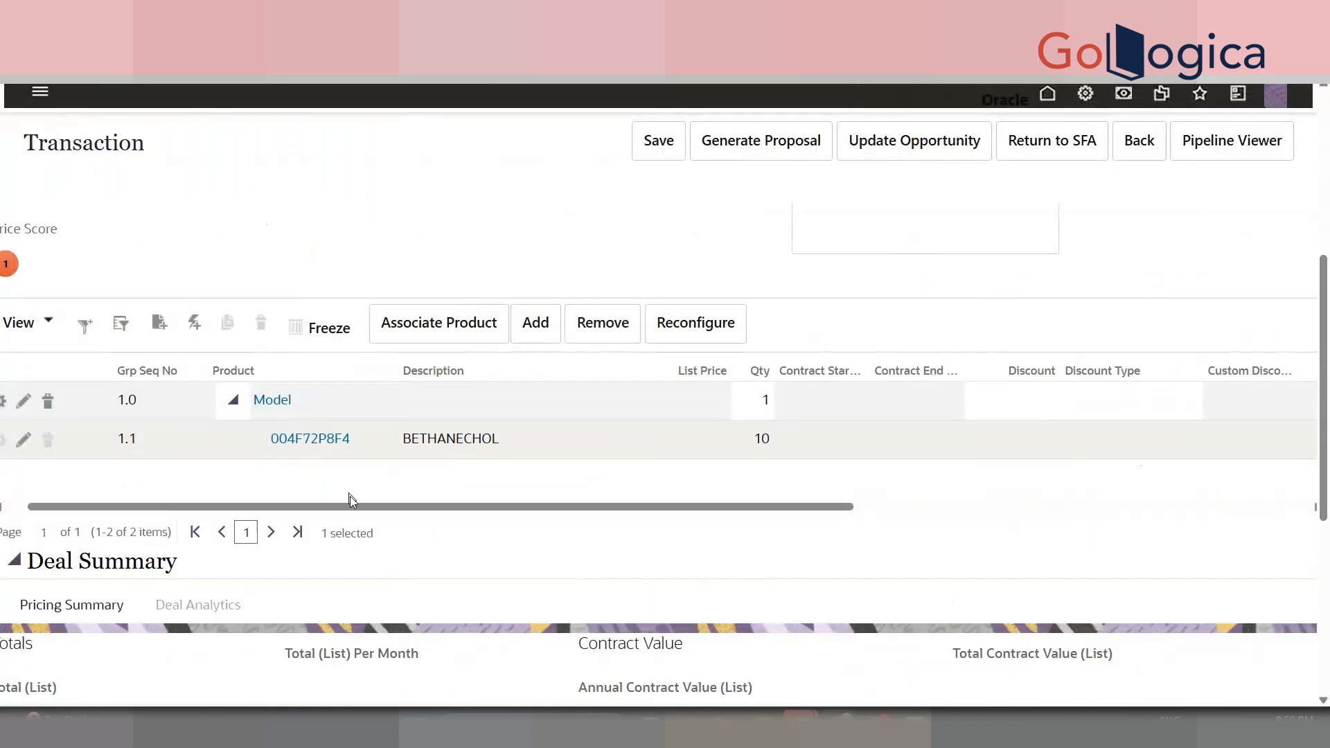
{"action": "left_click_drag", "start_coordinate": [363, 508], "coordinate": [199, 489]}
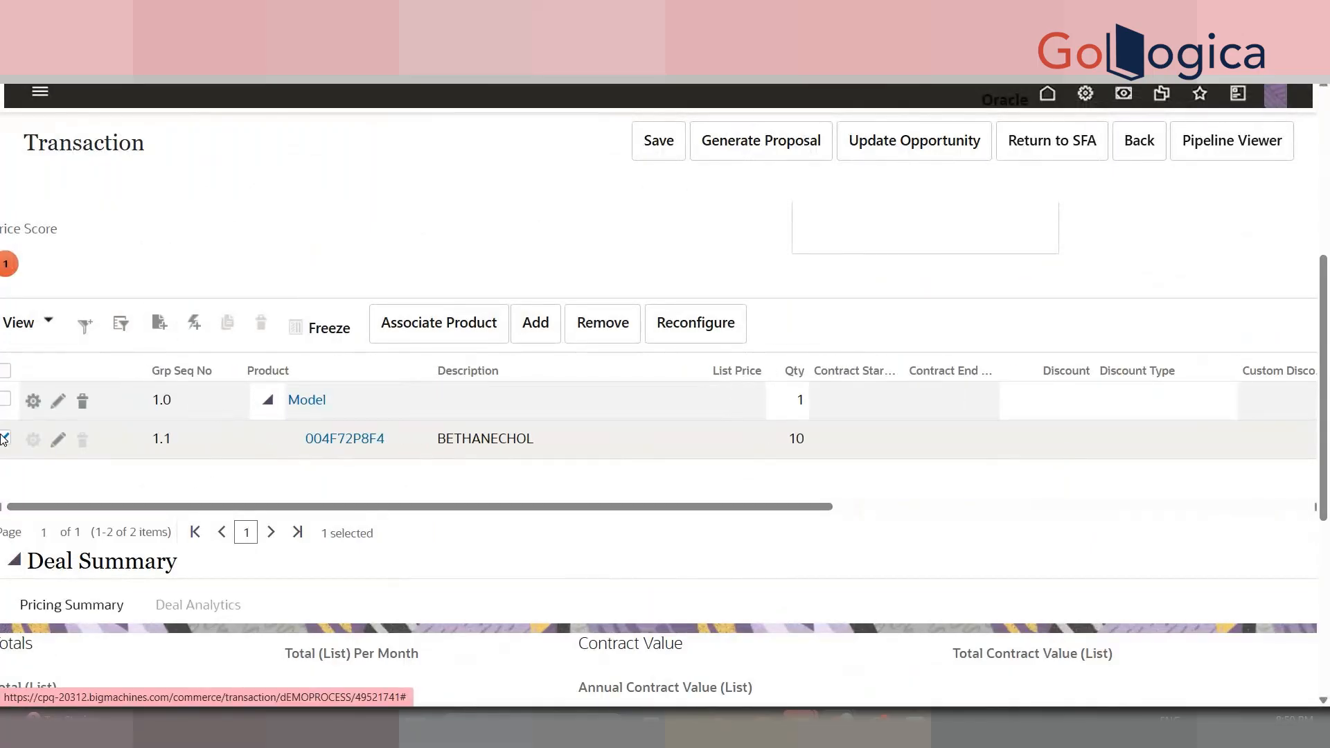
{"action": "left_click", "coordinate": [6, 438]}
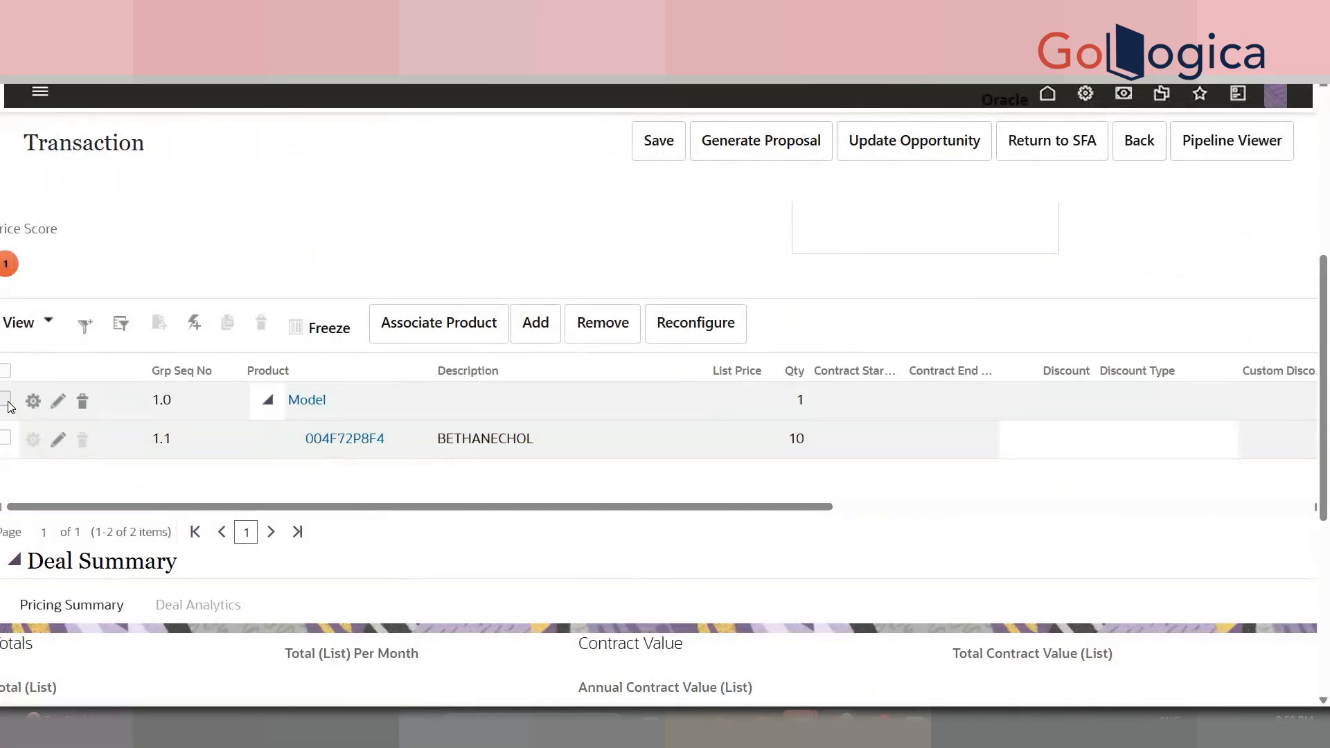
{"action": "left_click", "coordinate": [5, 399]}
{"action": "left_click", "coordinate": [31, 403]}
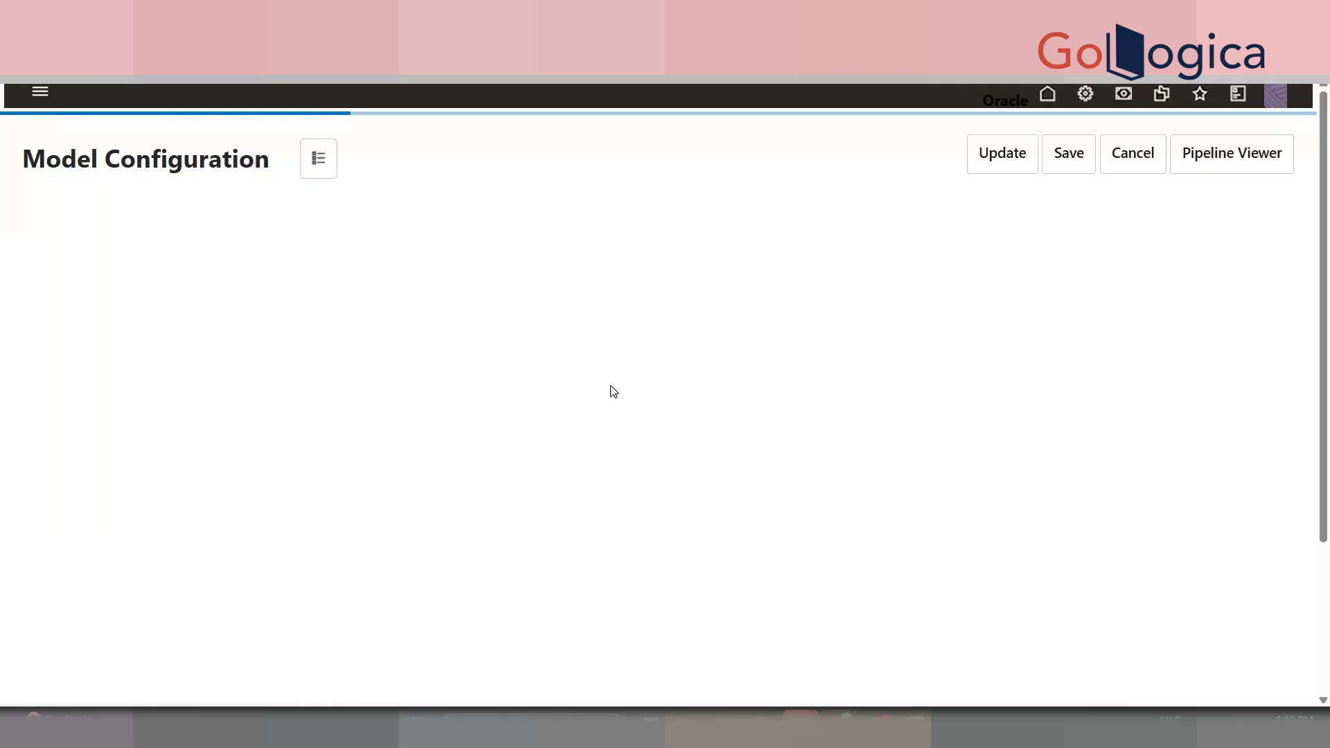
- Collapse and re-expand Mandatory Parts to show part 004F72P8F4 at quantity 10
{"action": "scroll", "coordinate": [1290, 265], "scroll_direction": "down", "scroll_amount": 3}
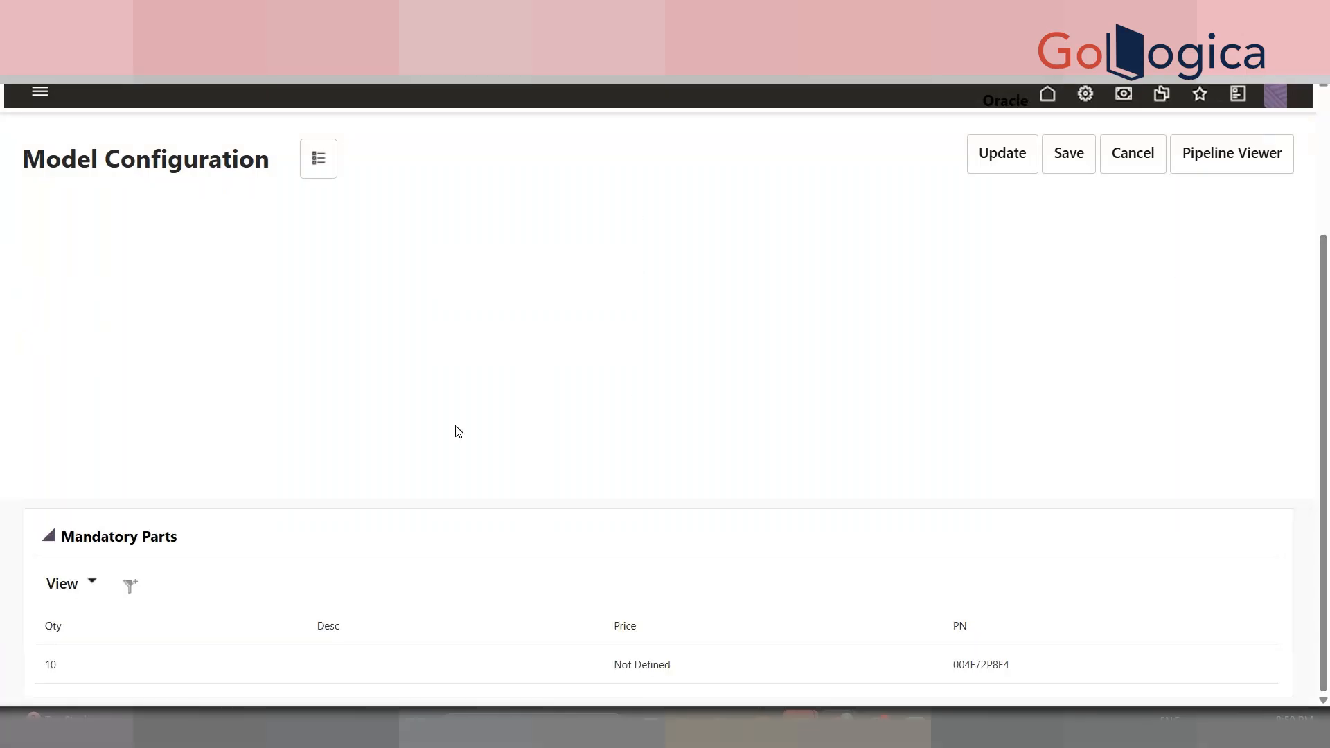
{"action": "double_click", "coordinate": [132, 539]}
{"action": "left_click", "coordinate": [132, 666]}
{"action": "left_click_drag", "start_coordinate": [1323, 558], "coordinate": [1321, 655]}
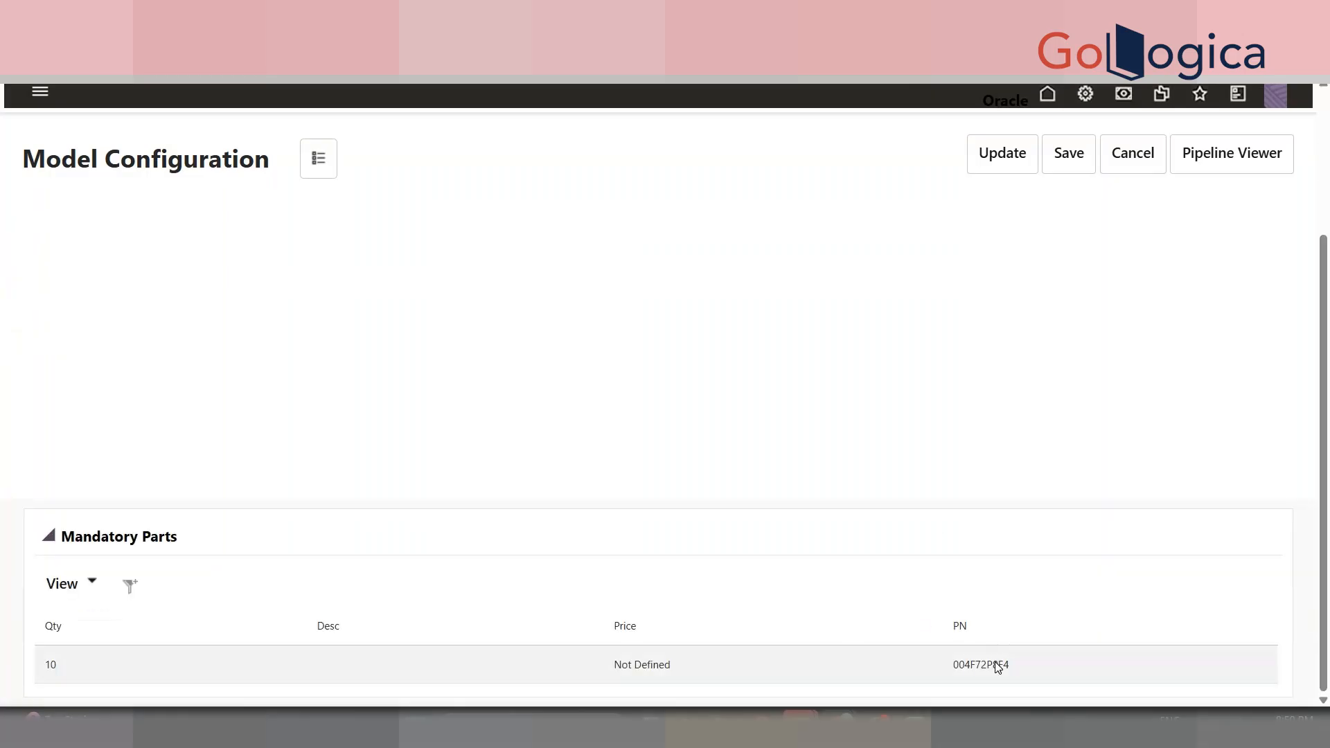
{"action": "left_click", "coordinate": [1247, 170]}
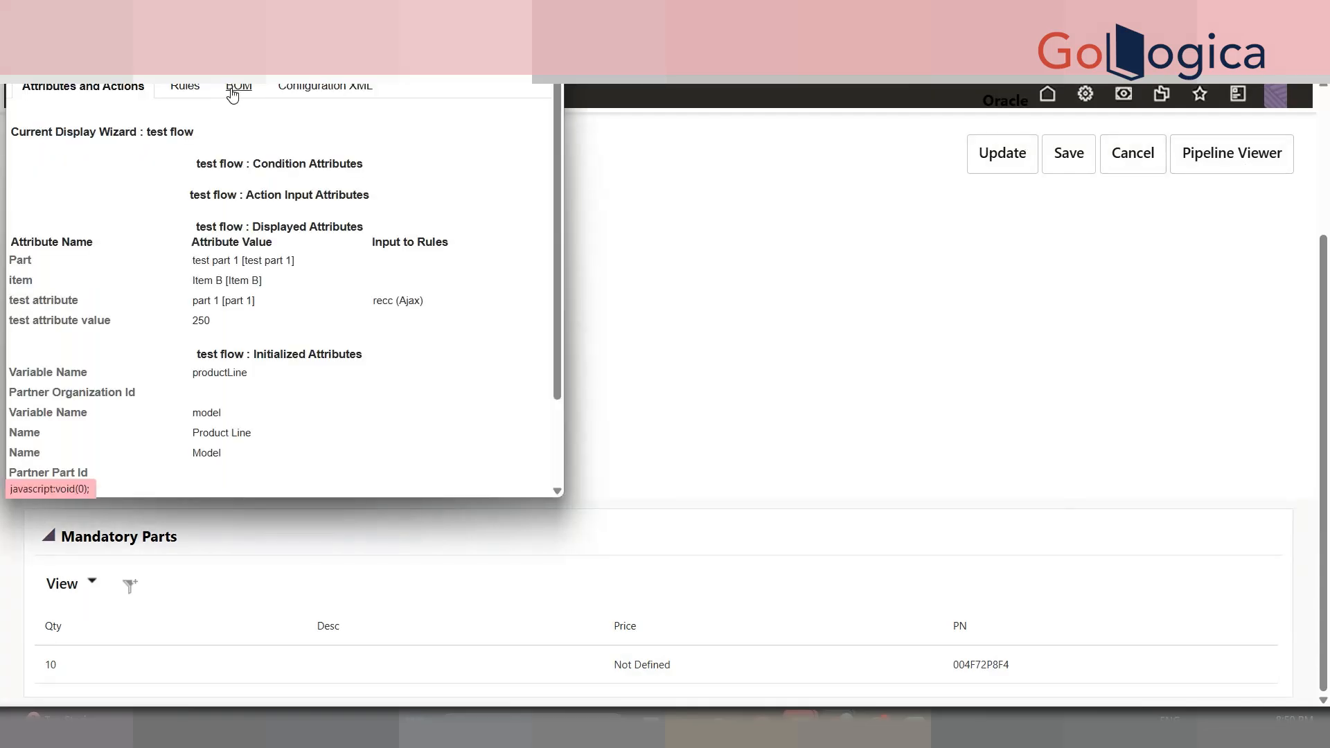
{"action": "left_click", "coordinate": [235, 103]}
{"action": "left_click", "coordinate": [340, 86]}
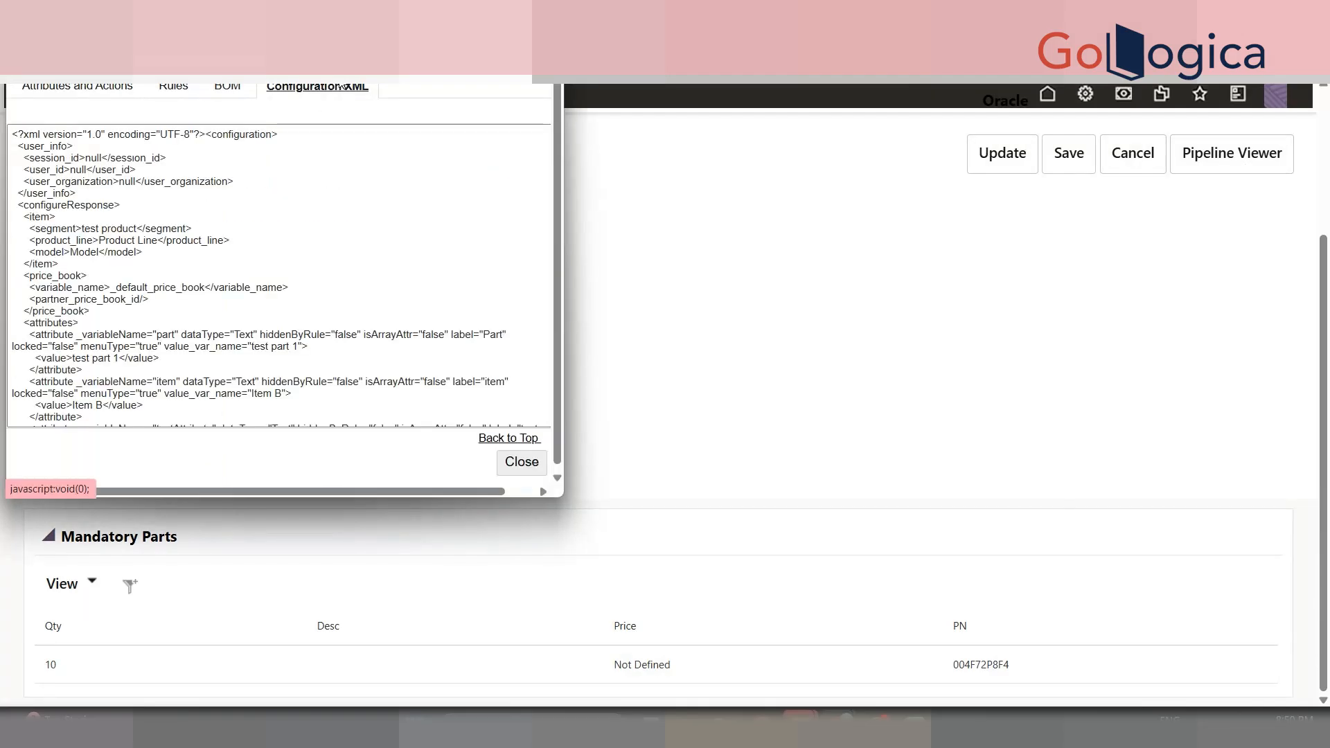
{"action": "left_click_drag", "start_coordinate": [321, 228], "coordinate": [313, 454]}
{"action": "left_click", "coordinate": [281, 344]}
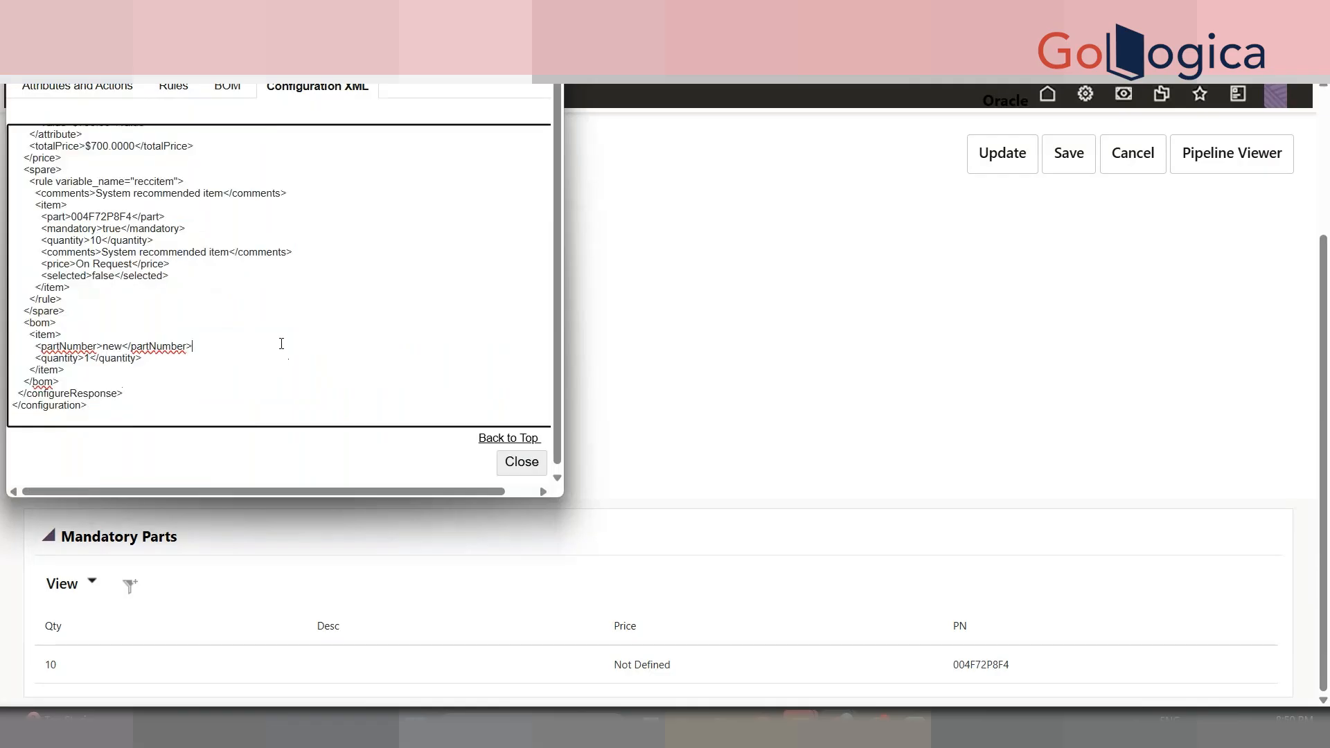
{"action": "left_click_drag", "start_coordinate": [166, 383], "coordinate": [118, 368]}
{"action": "left_click", "coordinate": [118, 368]}
{"action": "left_click", "coordinate": [106, 323]}
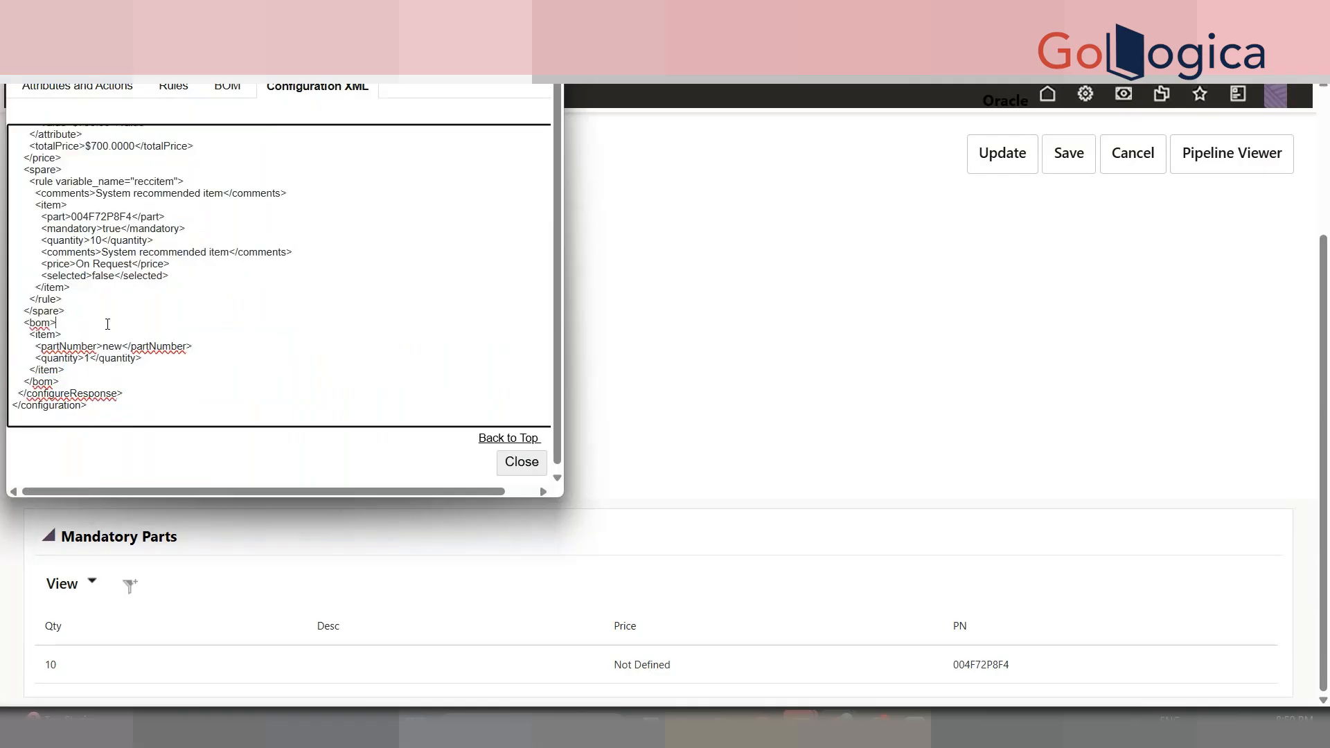
{"action": "left_click", "coordinate": [77, 87]}
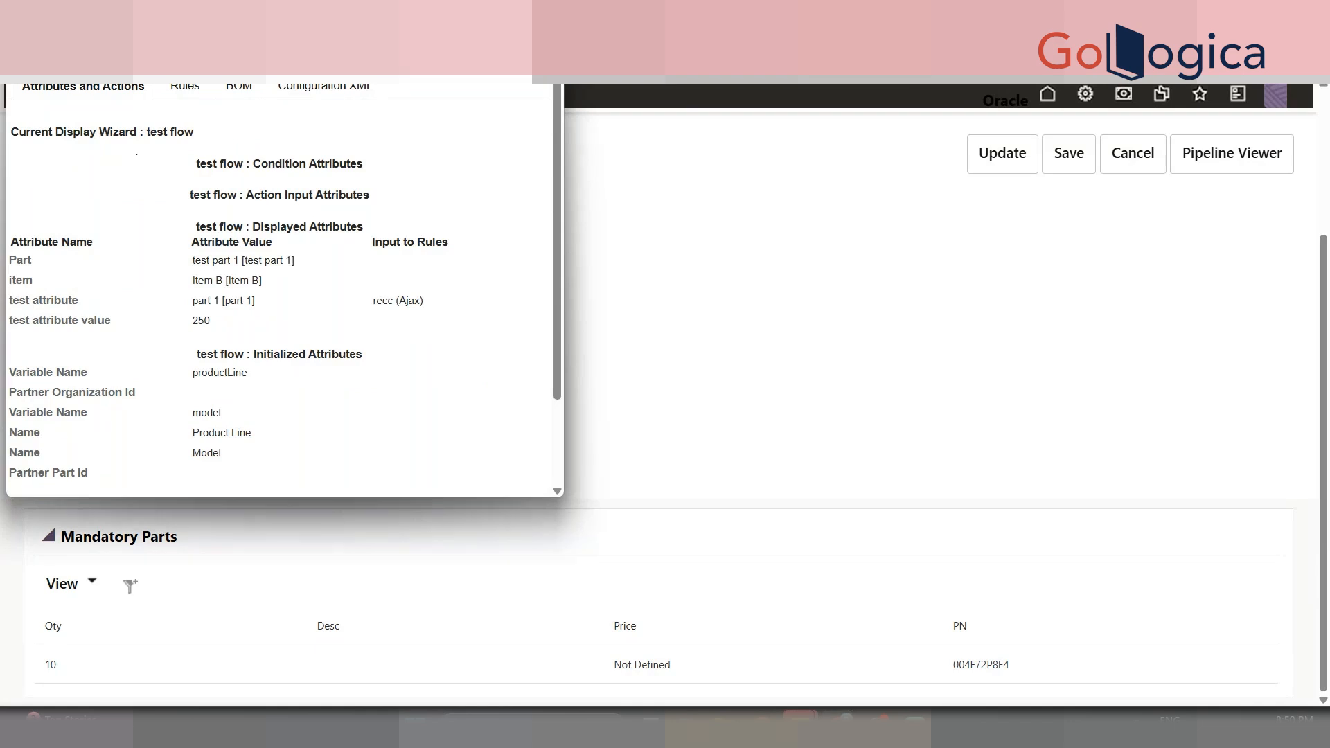
{"action": "left_click", "coordinate": [747, 395]}
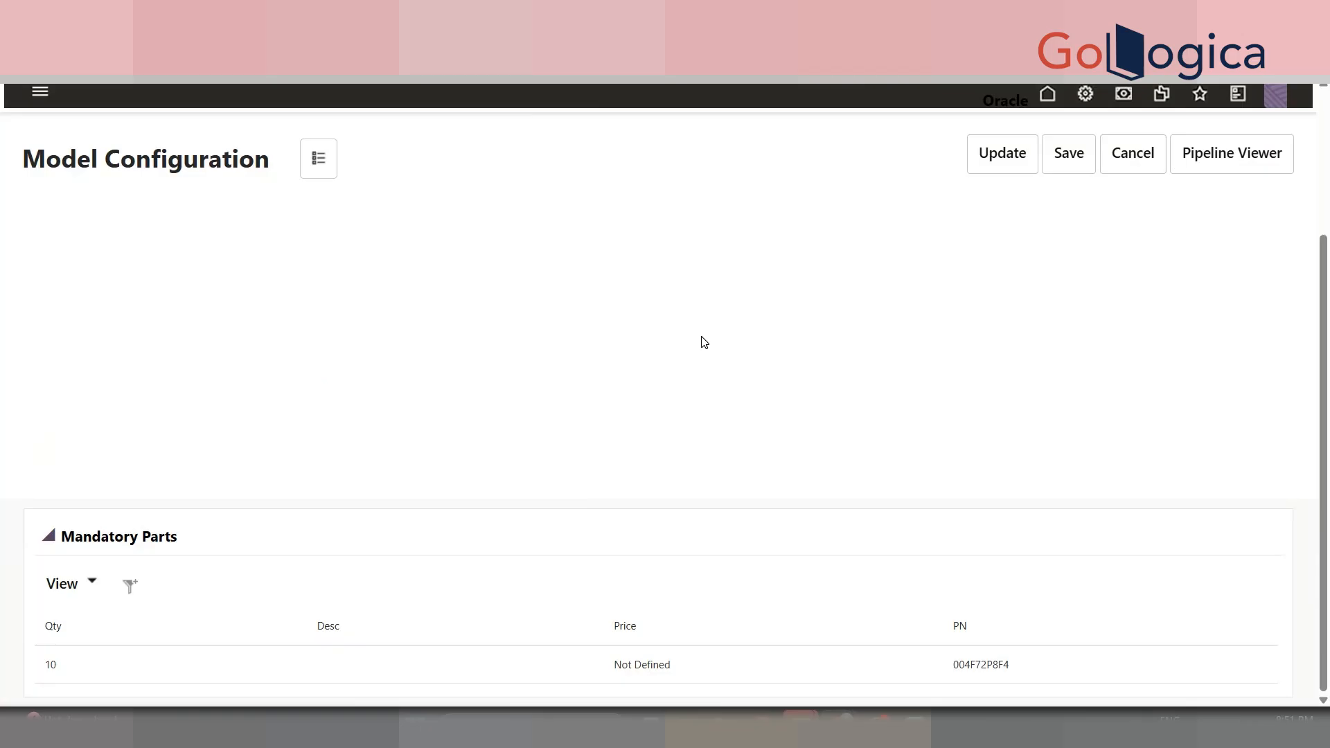
- Cancel the model configuration and expand the quote's Model line to show the BETHANECHOL part
{"action": "left_click", "coordinate": [1113, 154]}
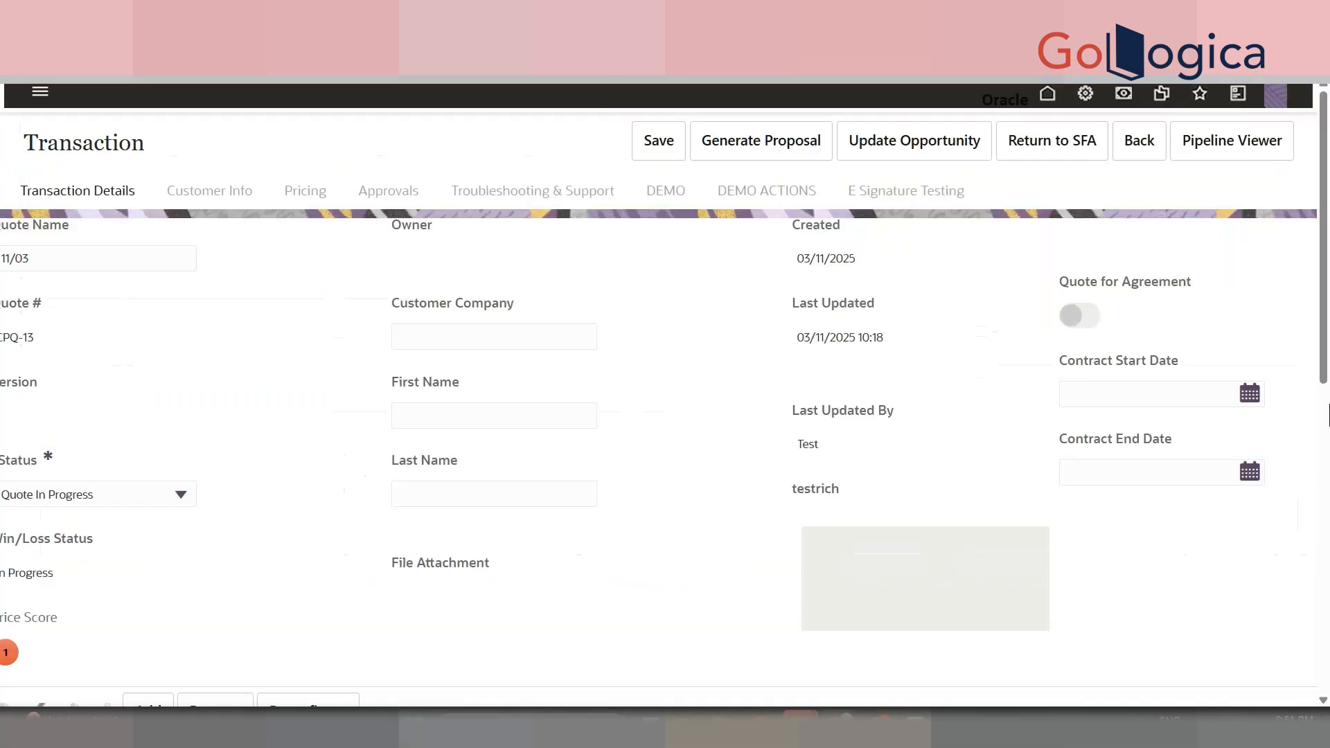
{"action": "left_click_drag", "start_coordinate": [1325, 419], "coordinate": [1329, 621]}
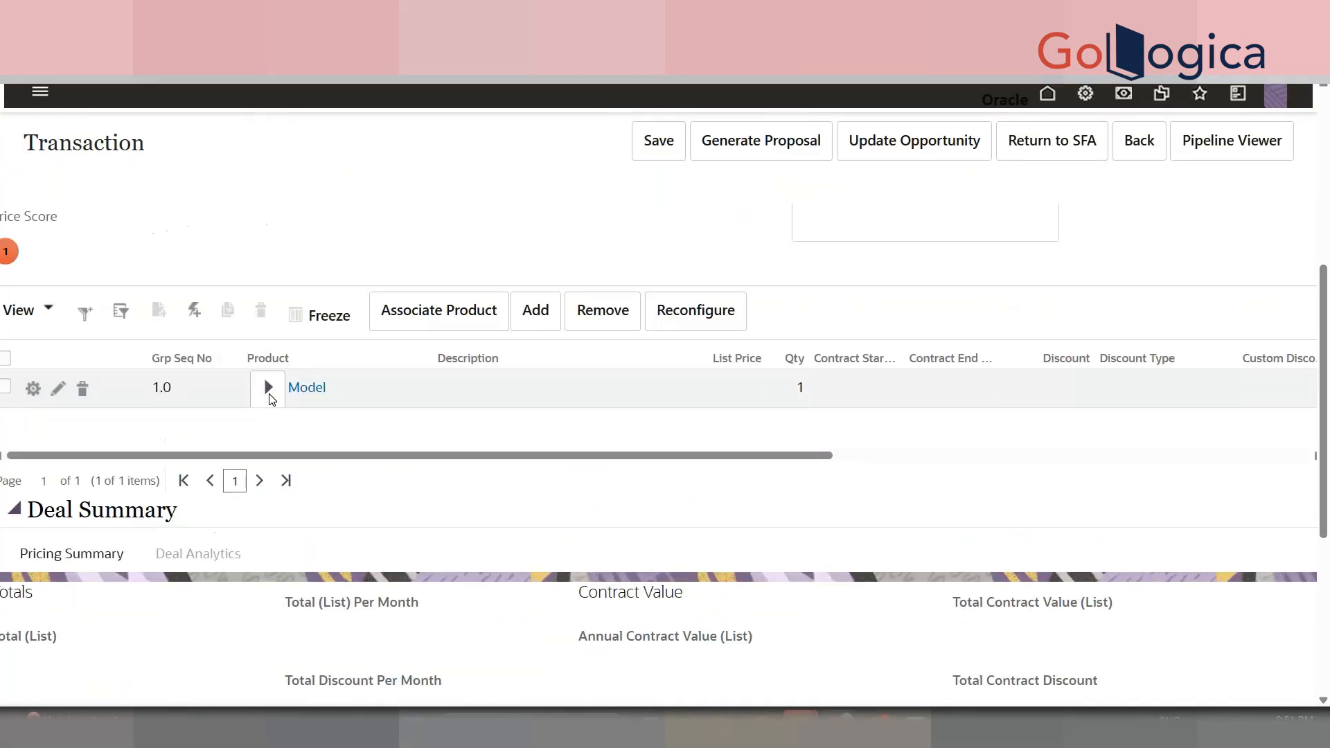
{"action": "left_click", "coordinate": [268, 388]}
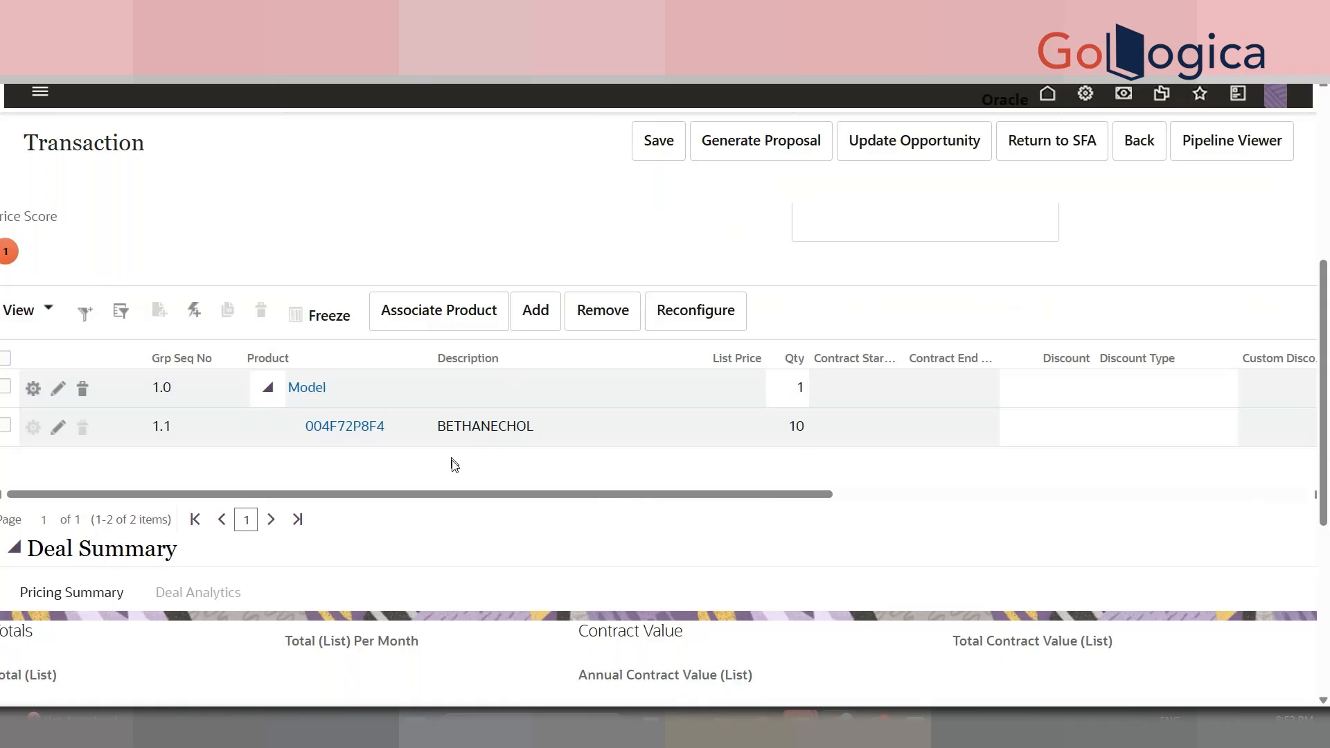
{"action": "double_click", "coordinate": [474, 424]}
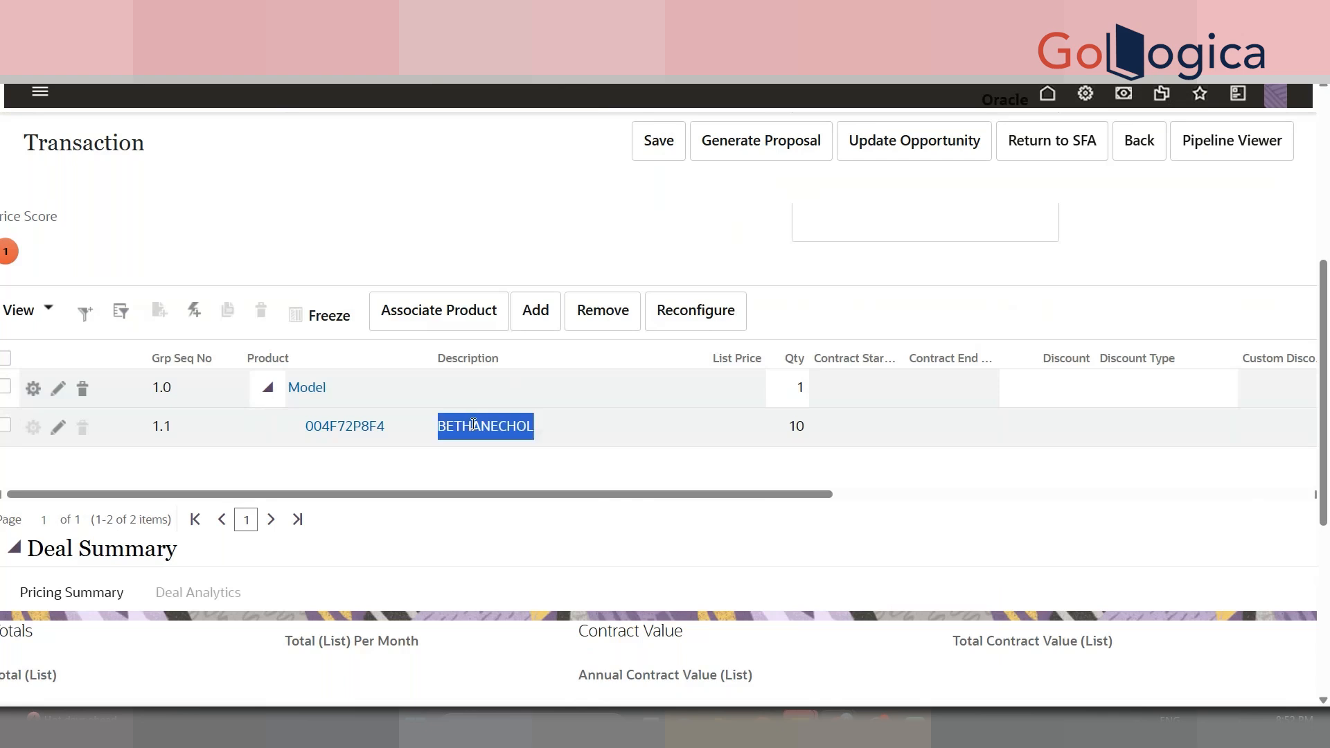
{"action": "scroll", "coordinate": [780, 443], "scroll_direction": "up", "scroll_amount": 4}
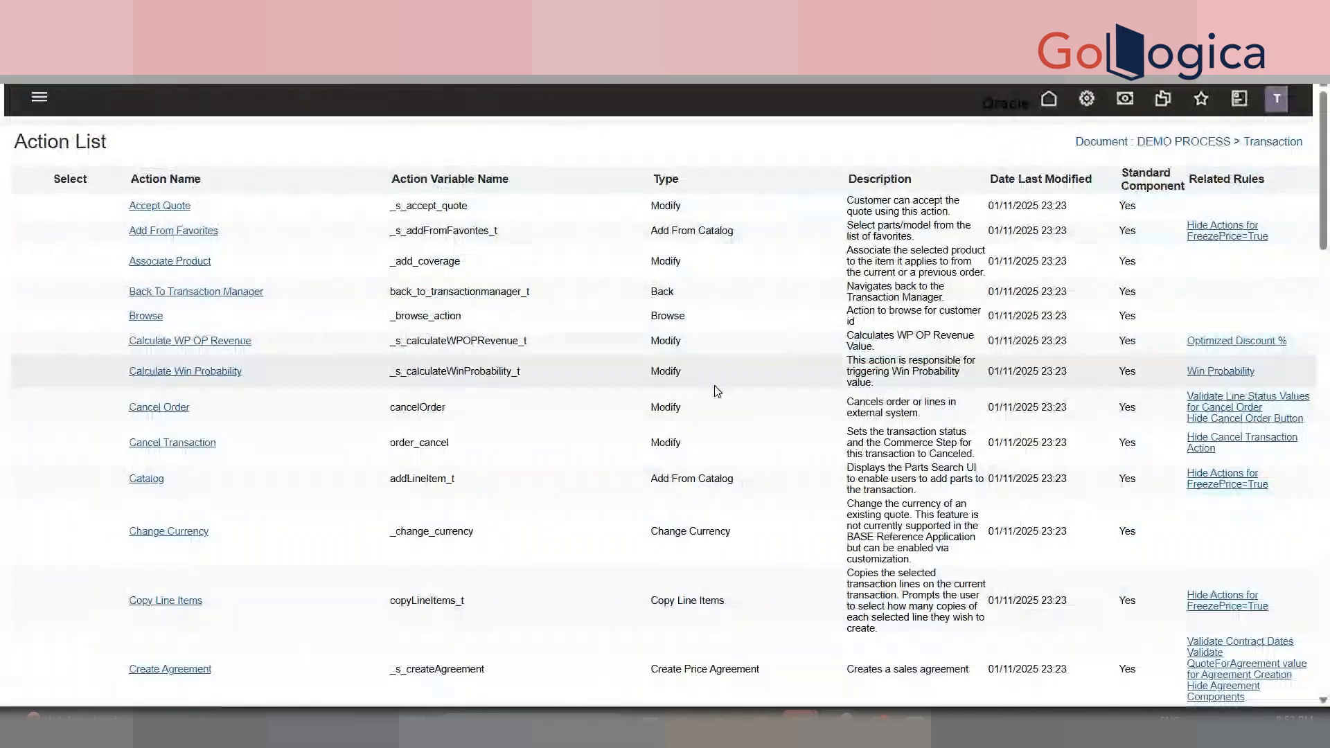
- Find DEMO MODIFY with Ctrl+F and open its Advanced Modify - Before Formulas function
{"action": "key", "text": "ctrl+f"}
{"action": "type", "text": "DEMO MOD"}
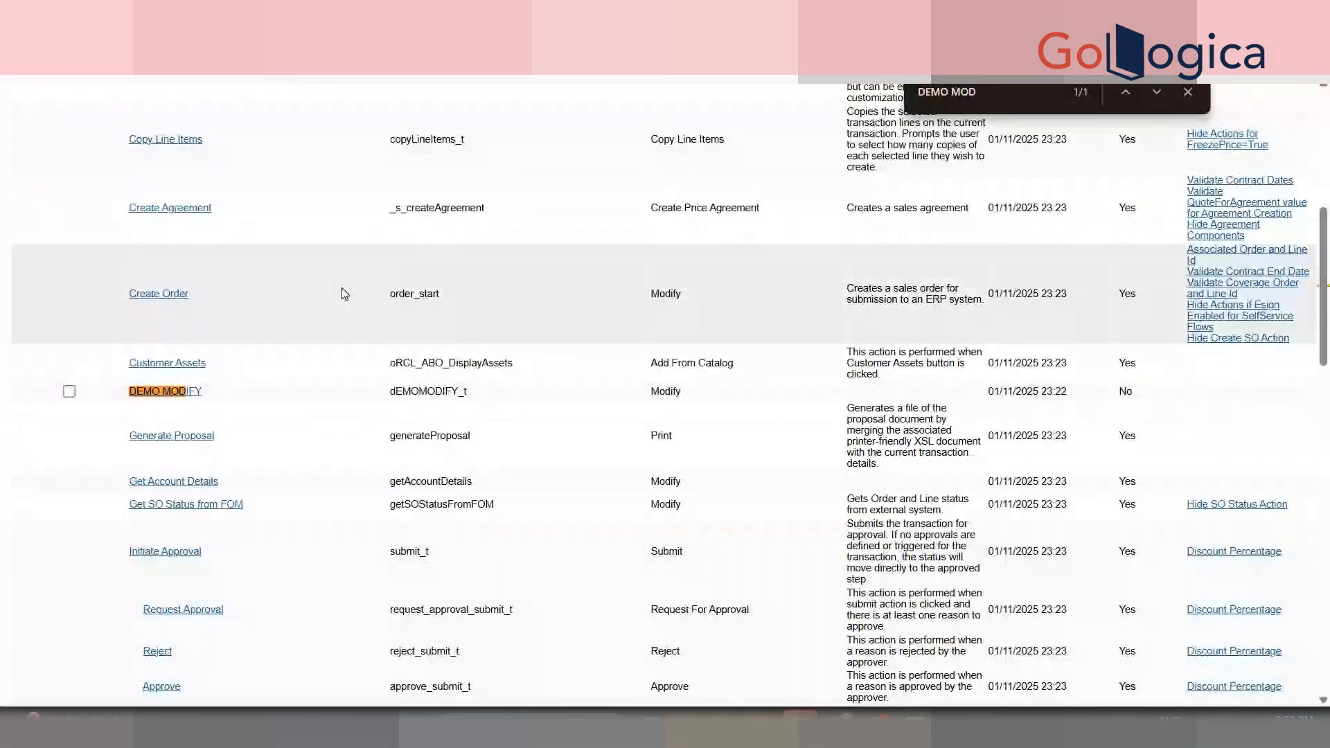
{"action": "left_click_drag", "start_coordinate": [179, 409], "coordinate": [189, 399]}
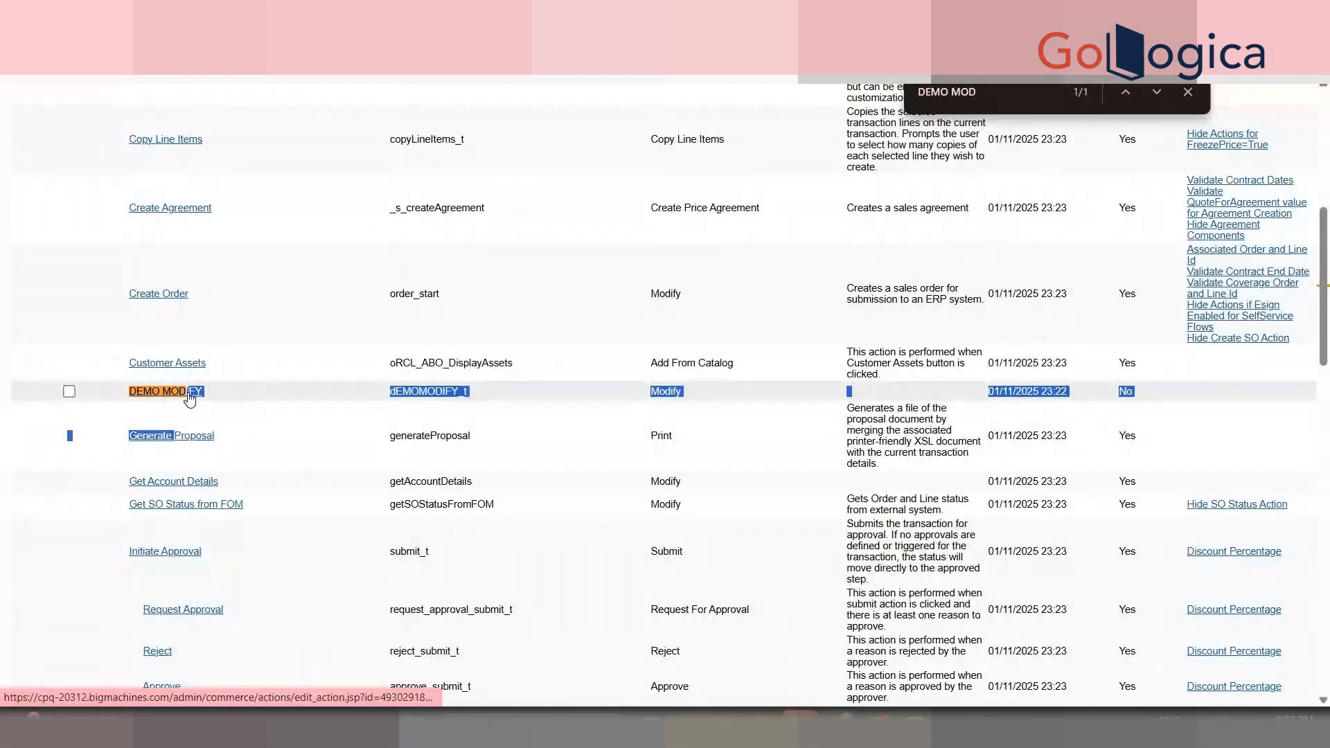
{"action": "left_click", "coordinate": [189, 399]}
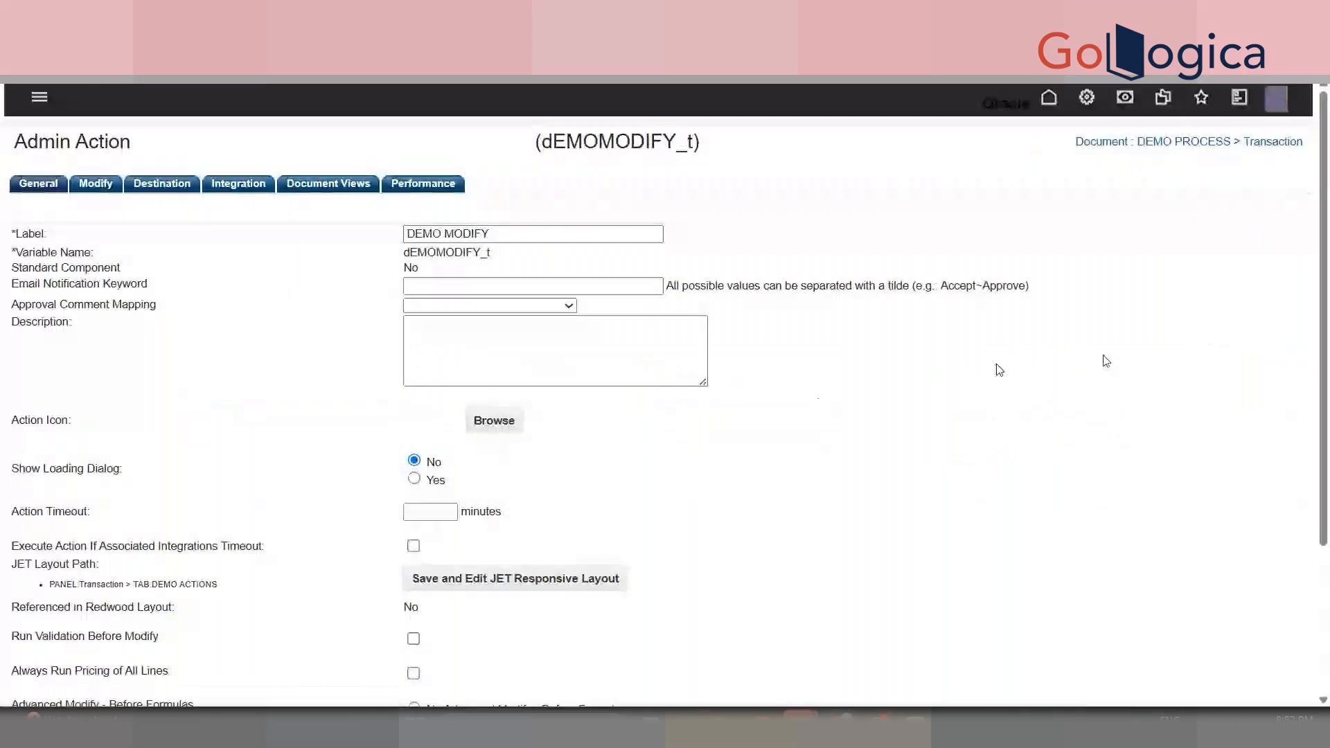
{"action": "scroll", "coordinate": [628, 409], "scroll_direction": "down", "scroll_amount": 4}
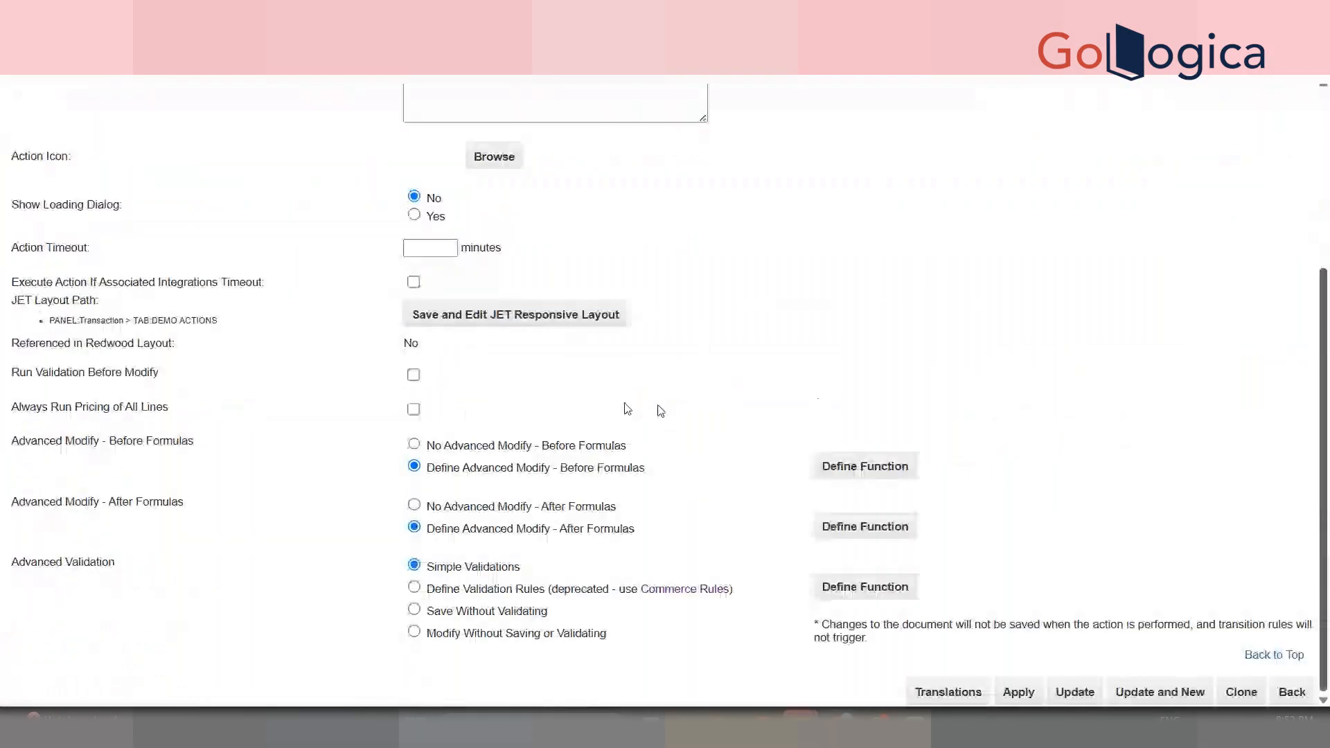
{"action": "left_click", "coordinate": [825, 471]}
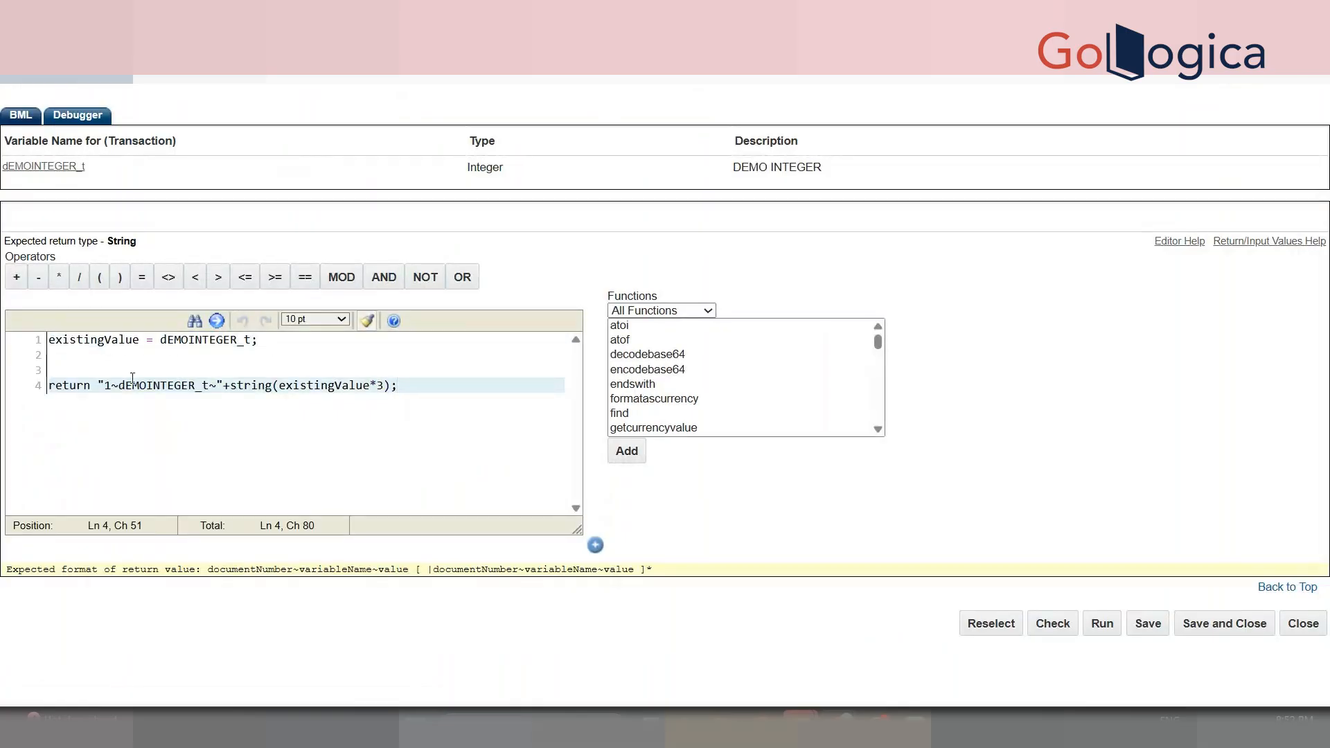
- Examine the return string's parts: the 1, the ~ separator, dEMOINTEGER_t and string(existingValue*3)
{"action": "double_click", "coordinate": [142, 387]}
{"action": "left_click", "coordinate": [111, 385]}
{"action": "left_click_drag", "start_coordinate": [111, 385], "coordinate": [108, 386]}
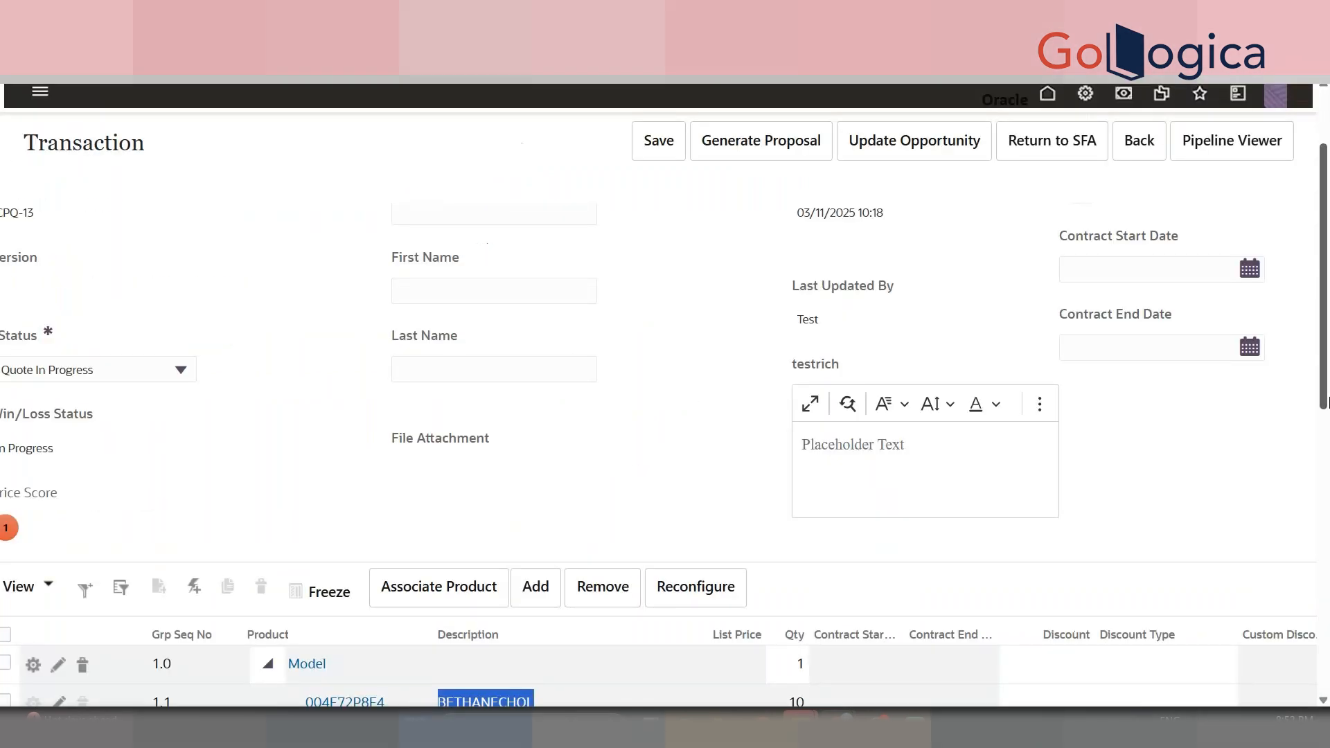
{"action": "scroll", "coordinate": [691, 392], "scroll_direction": "down", "scroll_amount": 3}
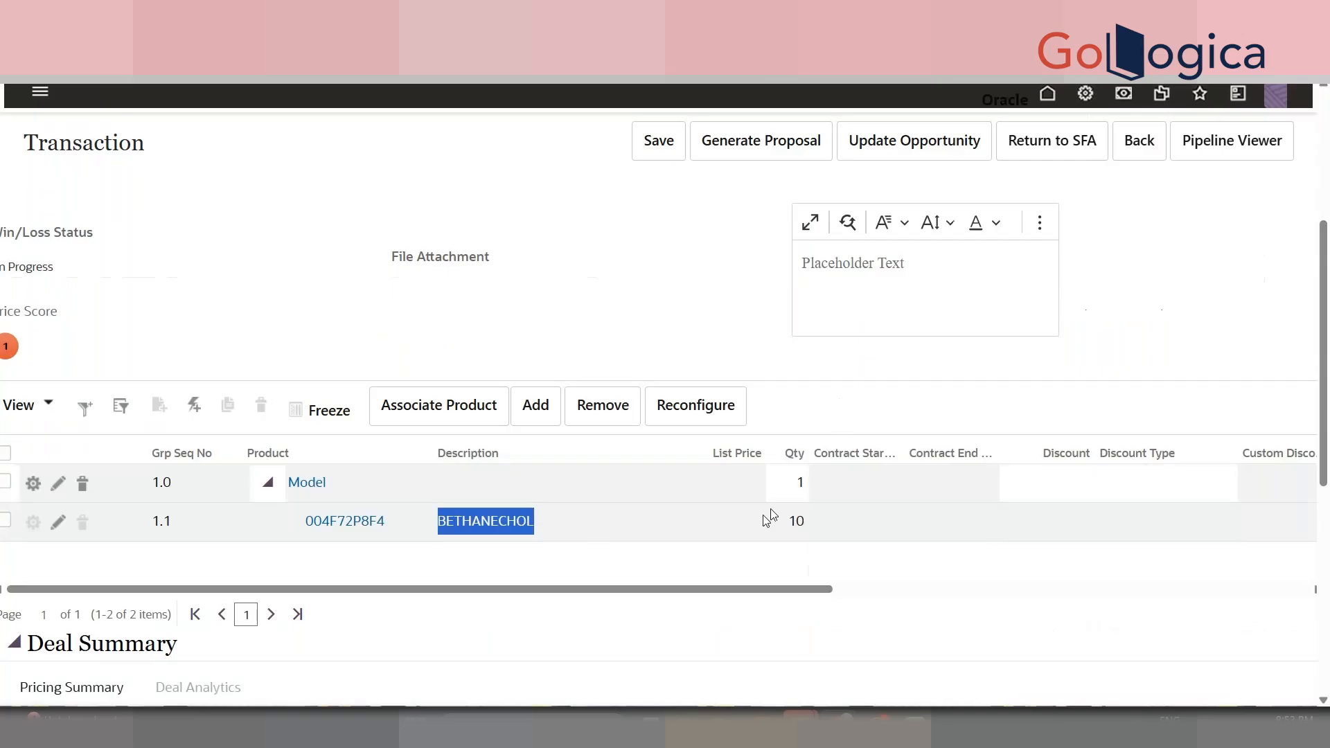
{"action": "scroll", "coordinate": [173, 388], "scroll_direction": "up", "scroll_amount": 5}
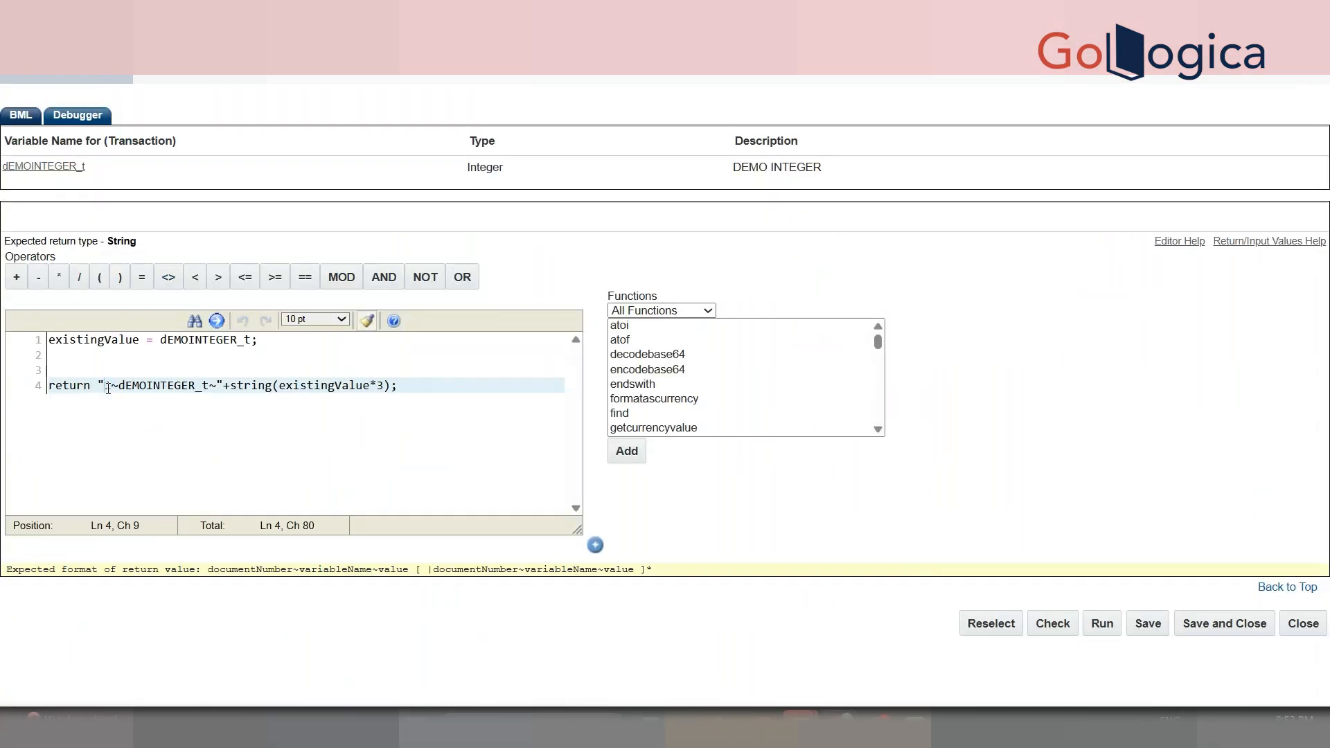
{"action": "left_click", "coordinate": [117, 388]}
{"action": "left_click_drag", "start_coordinate": [117, 388], "coordinate": [115, 388]}
{"action": "double_click", "coordinate": [161, 386]}
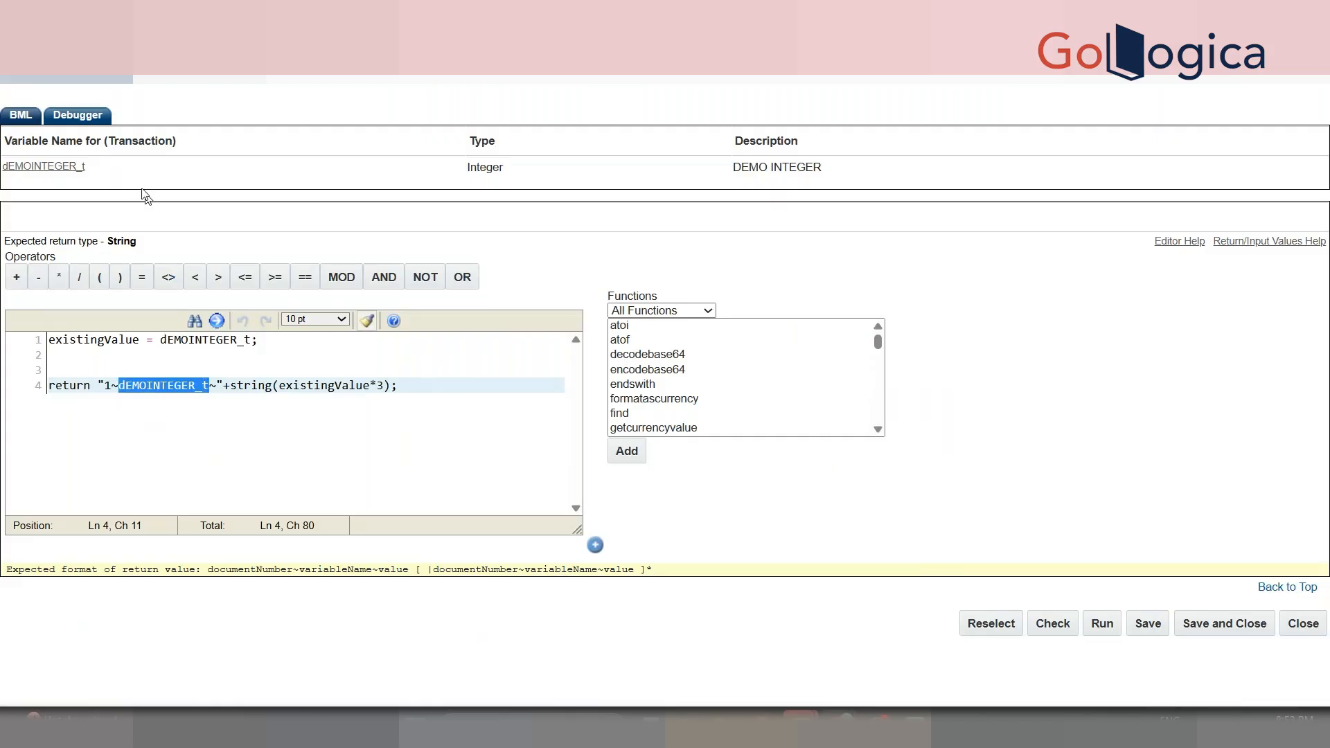
{"action": "left_click", "coordinate": [219, 385]}
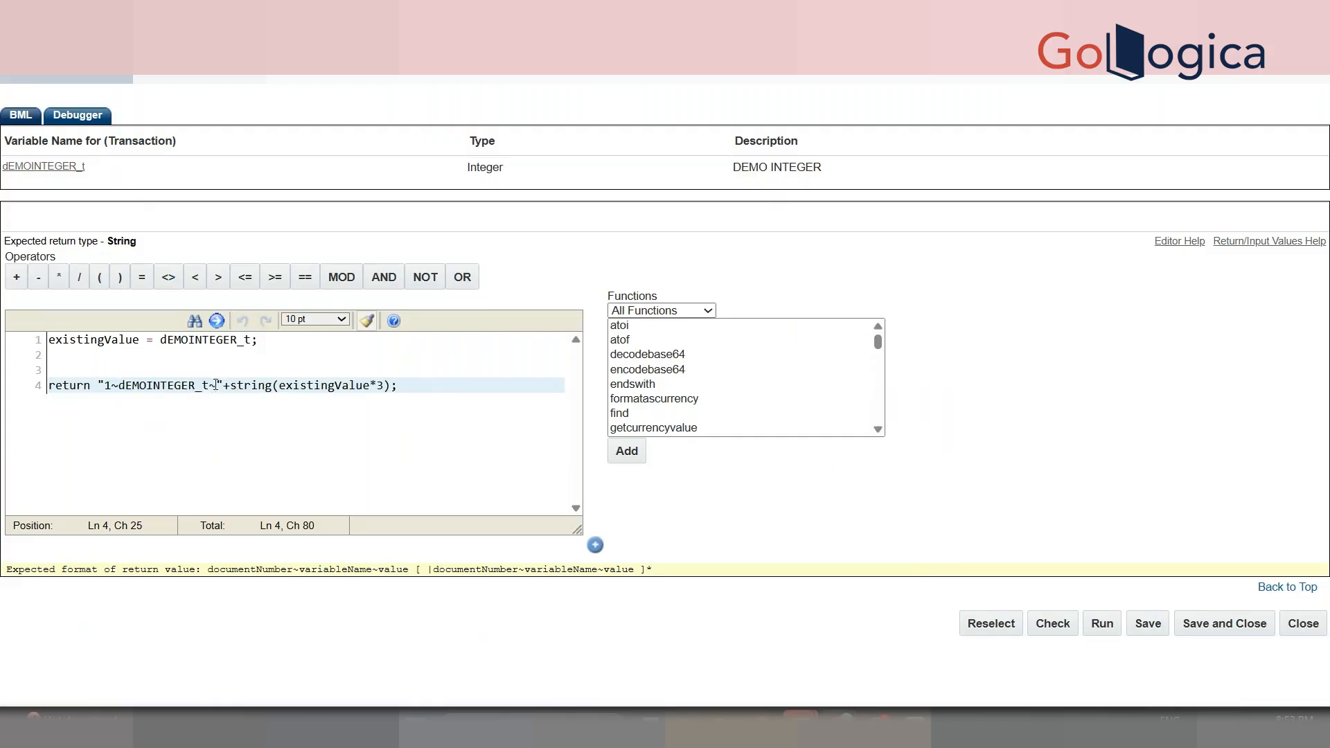
{"action": "left_click_drag", "start_coordinate": [223, 385], "coordinate": [97, 388]}
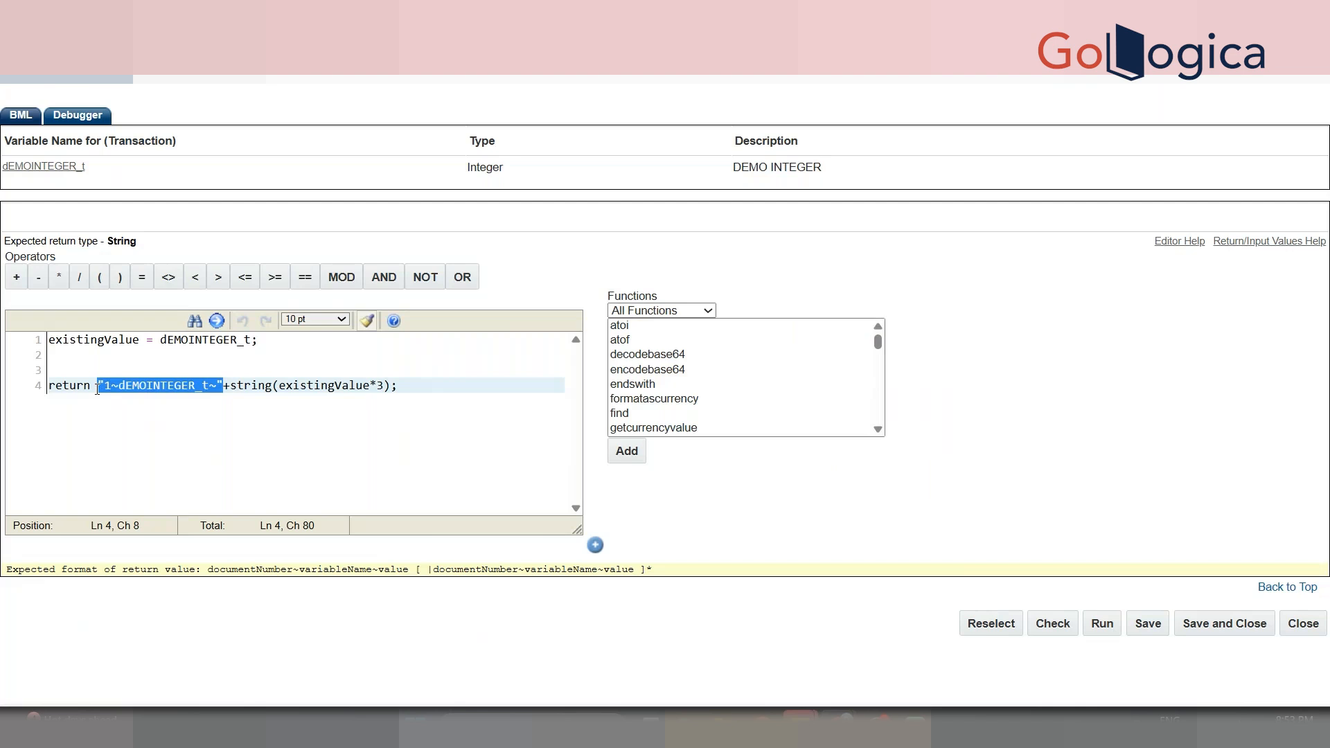
{"action": "left_click_drag", "start_coordinate": [236, 385], "coordinate": [390, 388]}
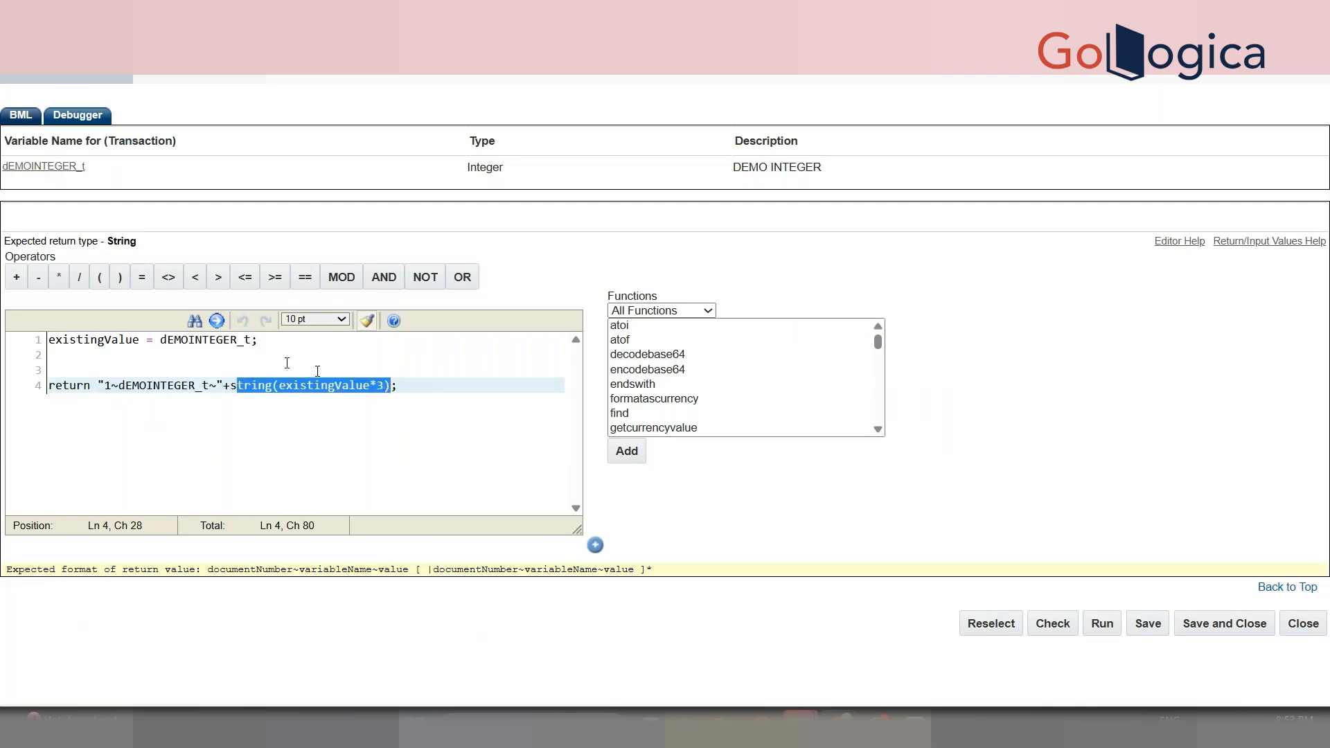
- Check the Customer Company field on the quote's Transaction window
{"action": "left_click", "coordinate": [285, 363]}
{"action": "key", "text": "alt+Tab"}
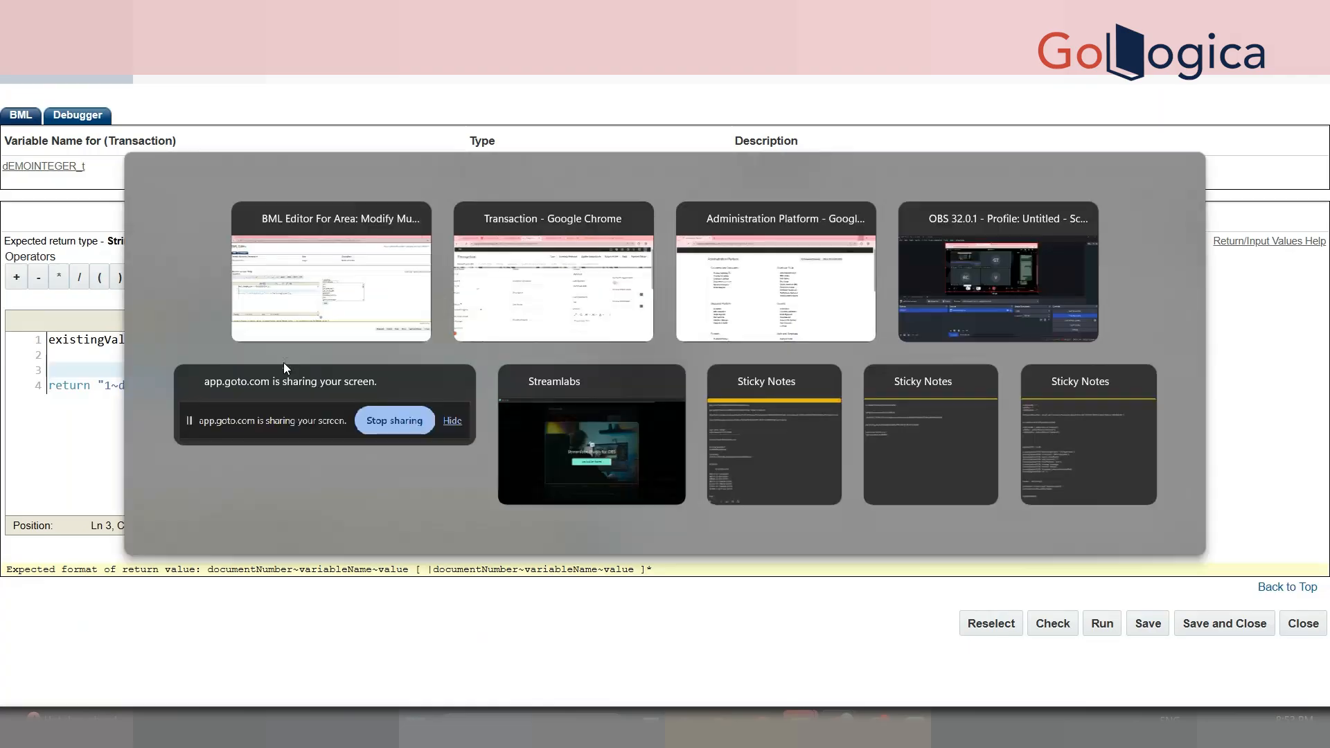
{"action": "left_click", "coordinate": [496, 345]}
{"action": "key", "text": "alt+Tab"}
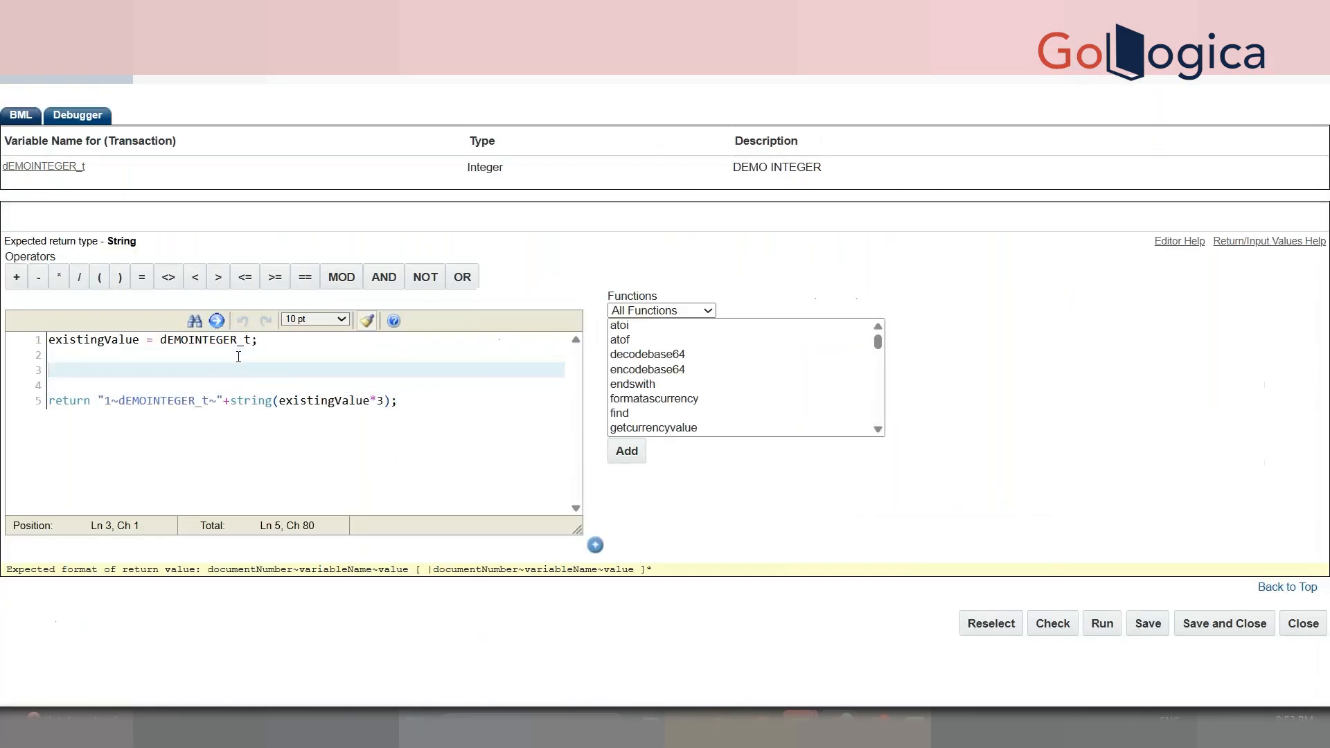
- Declare sb = stringbuilder(); on line 3 and begin an sbappend( call on line 5
{"action": "type", "text": "sb = s"}
{"action": "type", "text": "tringbuil"}
{"action": "type", "text": "der()"}
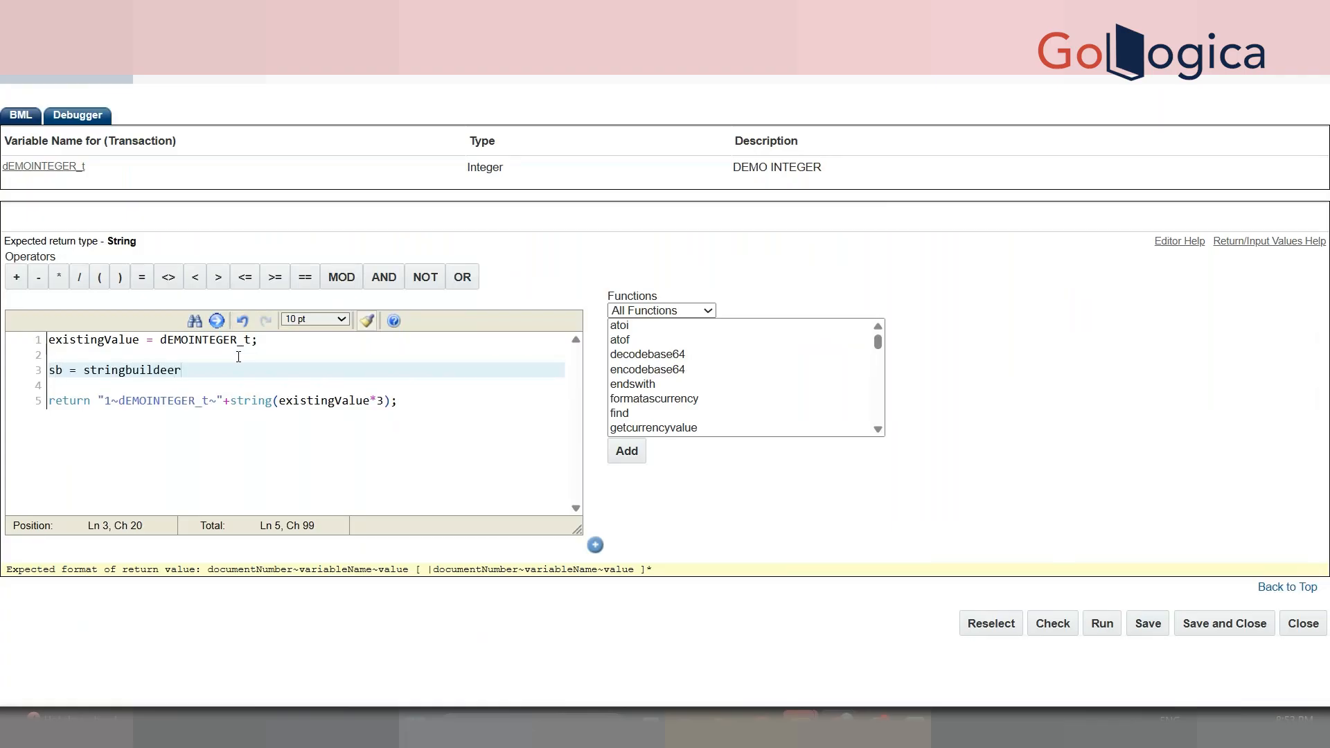
{"action": "type", "text": ";"}
{"action": "key", "text": "Return"}
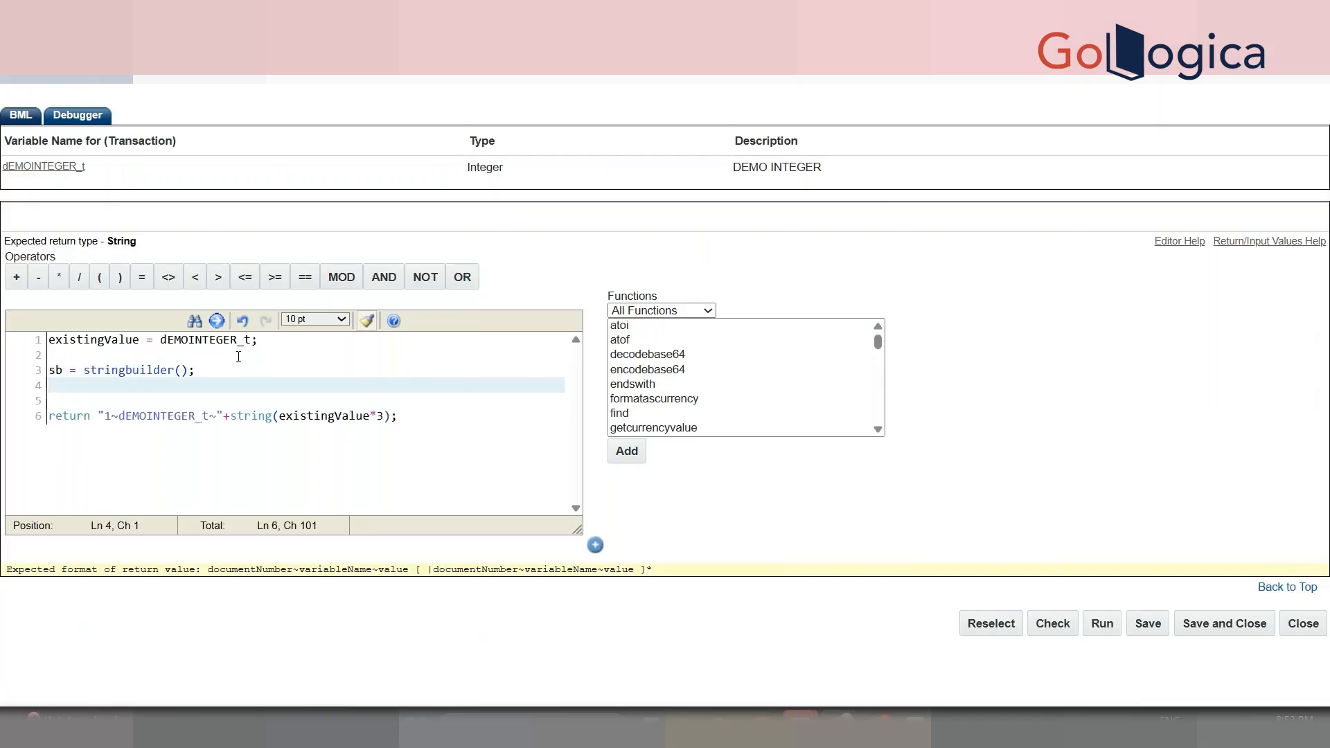
{"action": "left_click", "coordinate": [127, 370]}
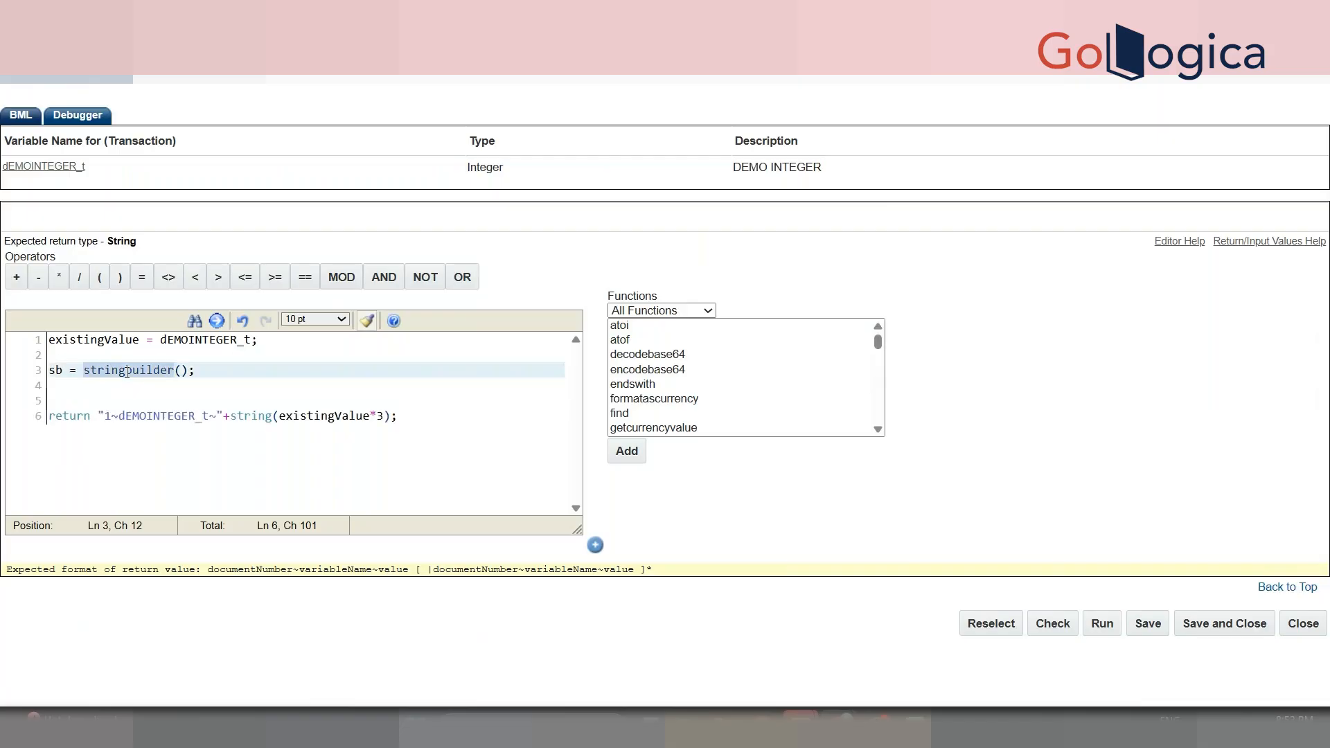
{"action": "left_click", "coordinate": [221, 380]}
{"action": "key", "text": "Return"}
{"action": "type", "text": "sbappend("}
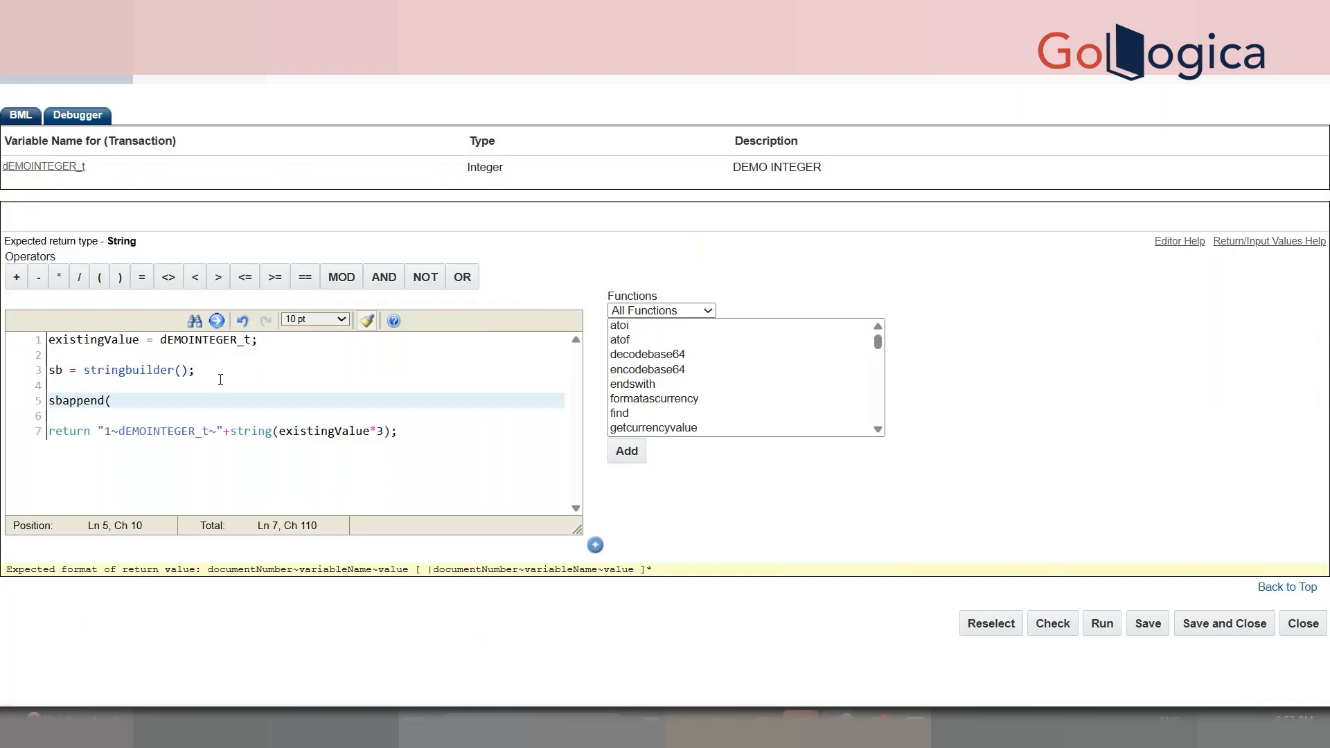
- Copy sb from line 3 and paste it as the first sbappend argument
{"action": "left_click_drag", "start_coordinate": [63, 374], "coordinate": [48, 373]}
{"action": "key", "text": "ctrl+c"}
{"action": "left_click", "coordinate": [128, 396]}
{"action": "key", "text": "ctrl+v"}
- Browse the Functions list across all categories and select stringbuilder to show its description
{"action": "left_click", "coordinate": [650, 369]}
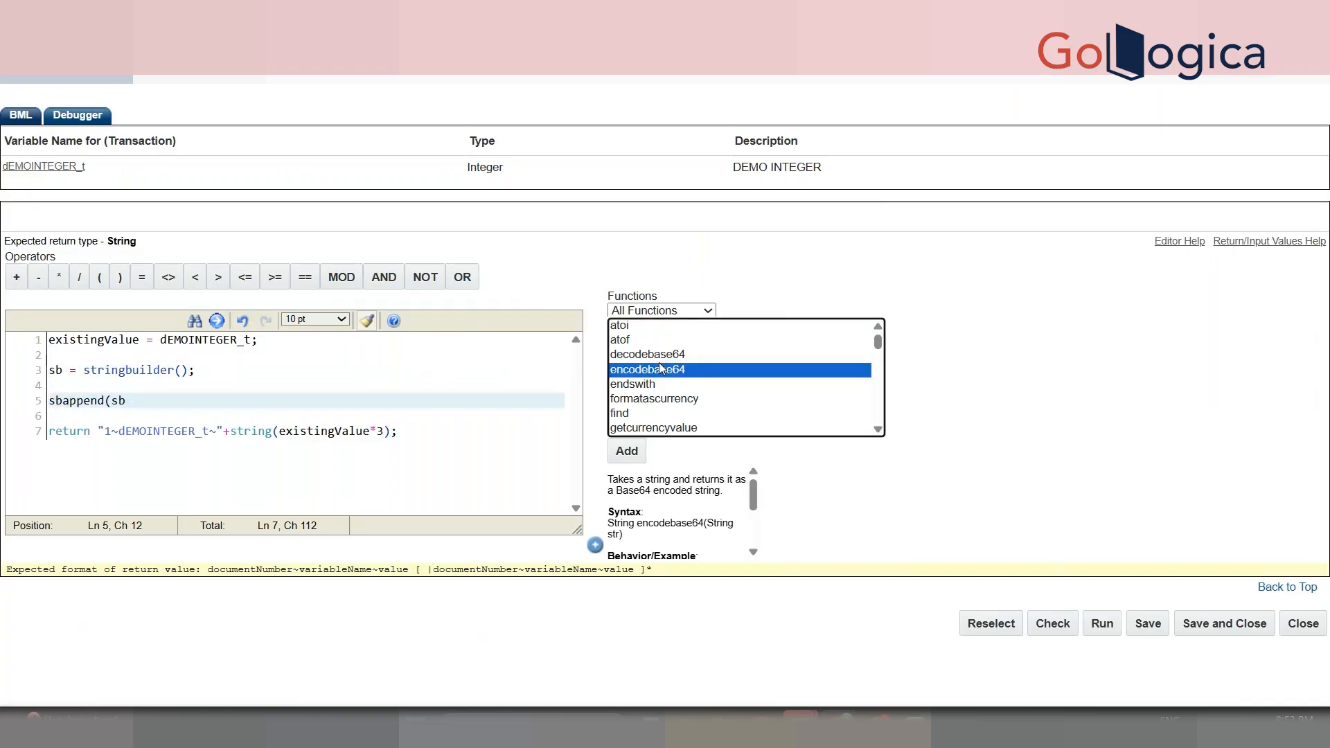
{"action": "key", "text": "s"}
{"action": "key", "text": "t"}
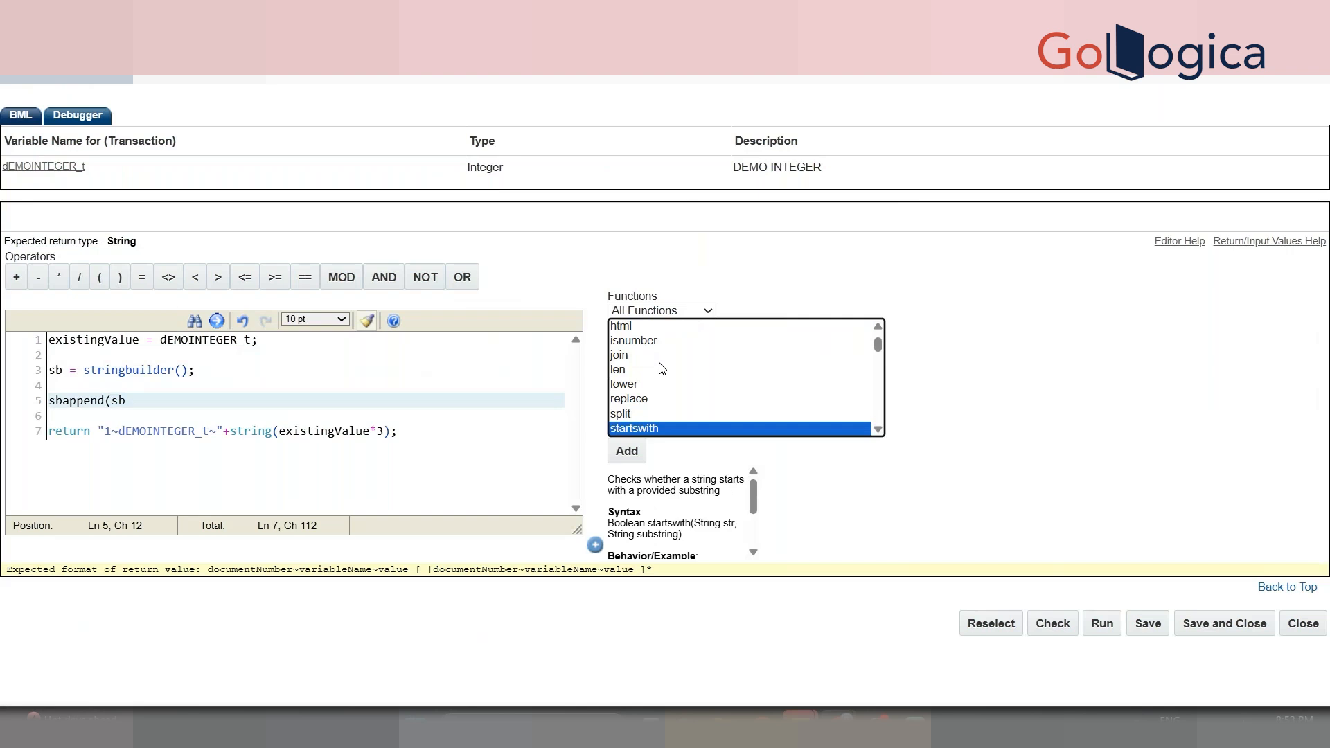
{"action": "left_click", "coordinate": [698, 310]}
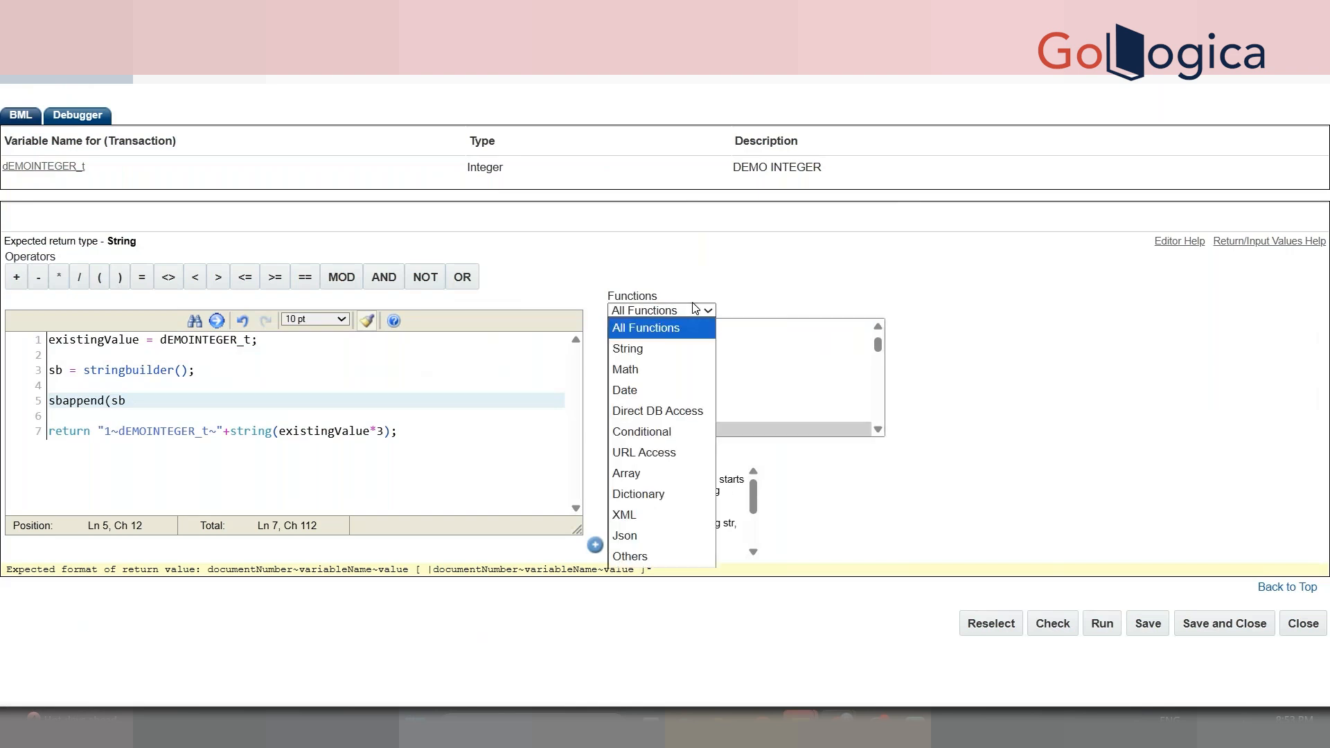
{"action": "left_click", "coordinate": [716, 373]}
{"action": "left_click", "coordinate": [882, 426]}
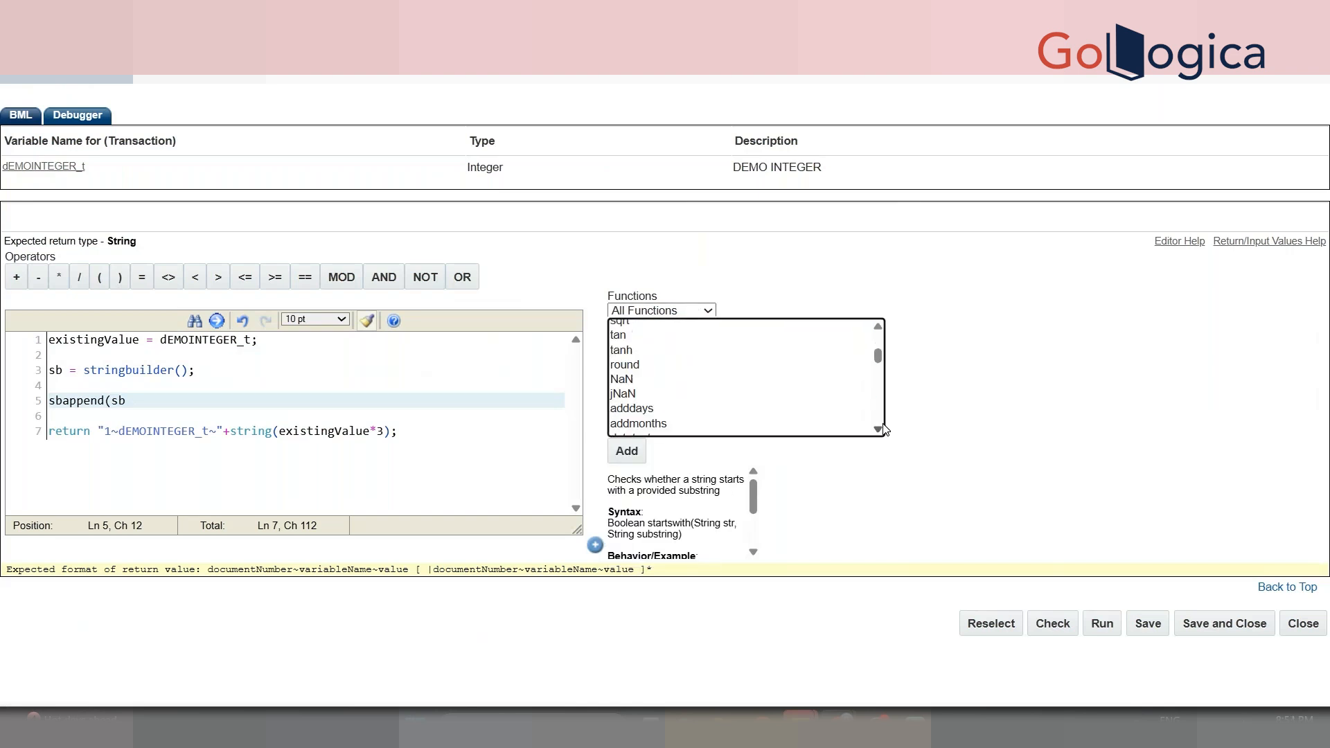
{"action": "left_click_drag", "start_coordinate": [878, 354], "coordinate": [879, 415]}
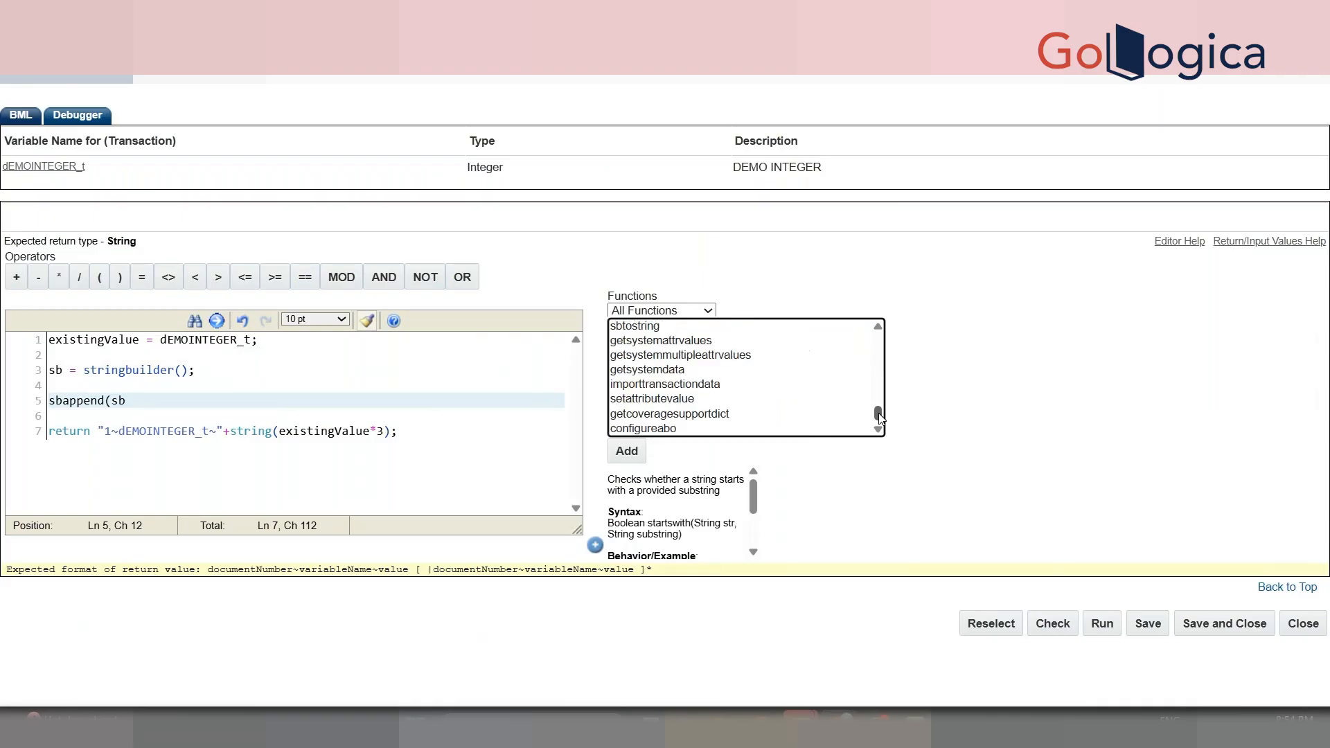
{"action": "left_click", "coordinate": [877, 329]}
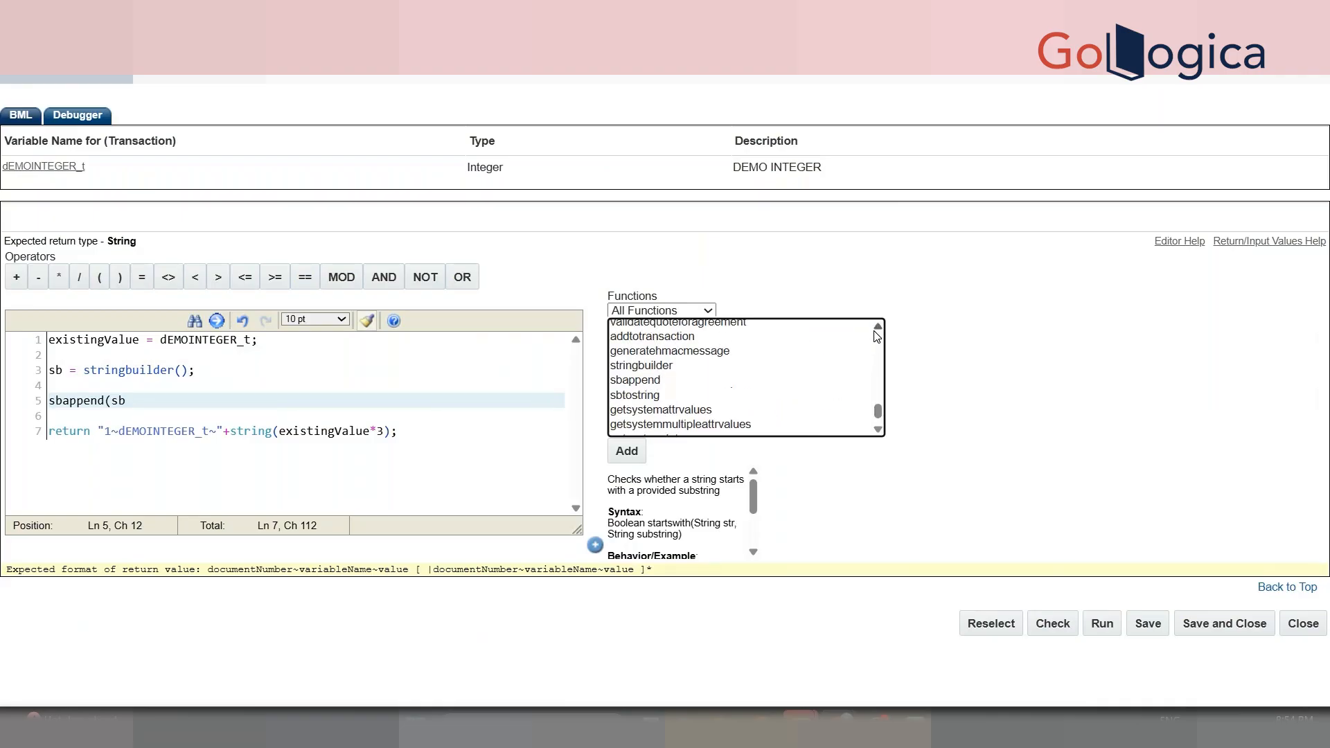
{"action": "left_click", "coordinate": [698, 367]}
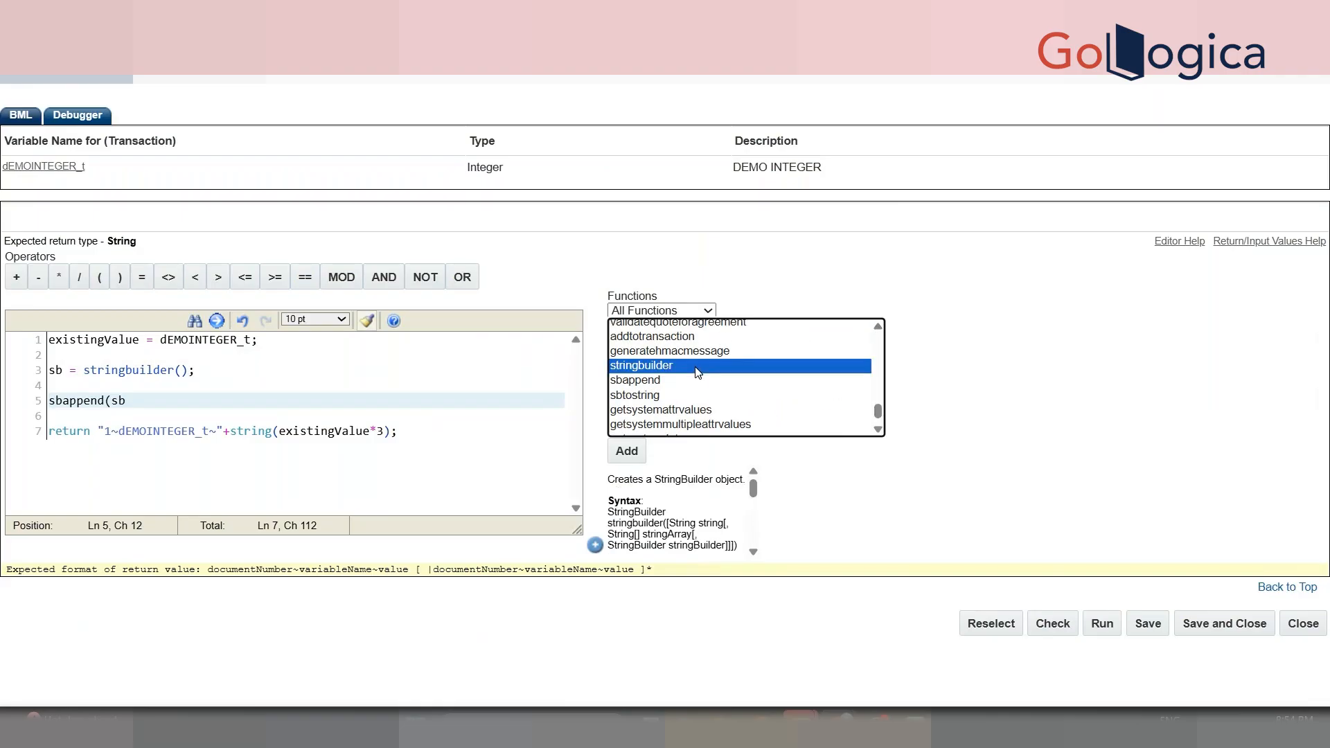
- Scroll through the stringbuilder help text, then review the return string's contents
{"action": "left_click", "coordinate": [753, 553]}
{"action": "left_click", "coordinate": [752, 553]}
{"action": "left_click", "coordinate": [752, 552]}
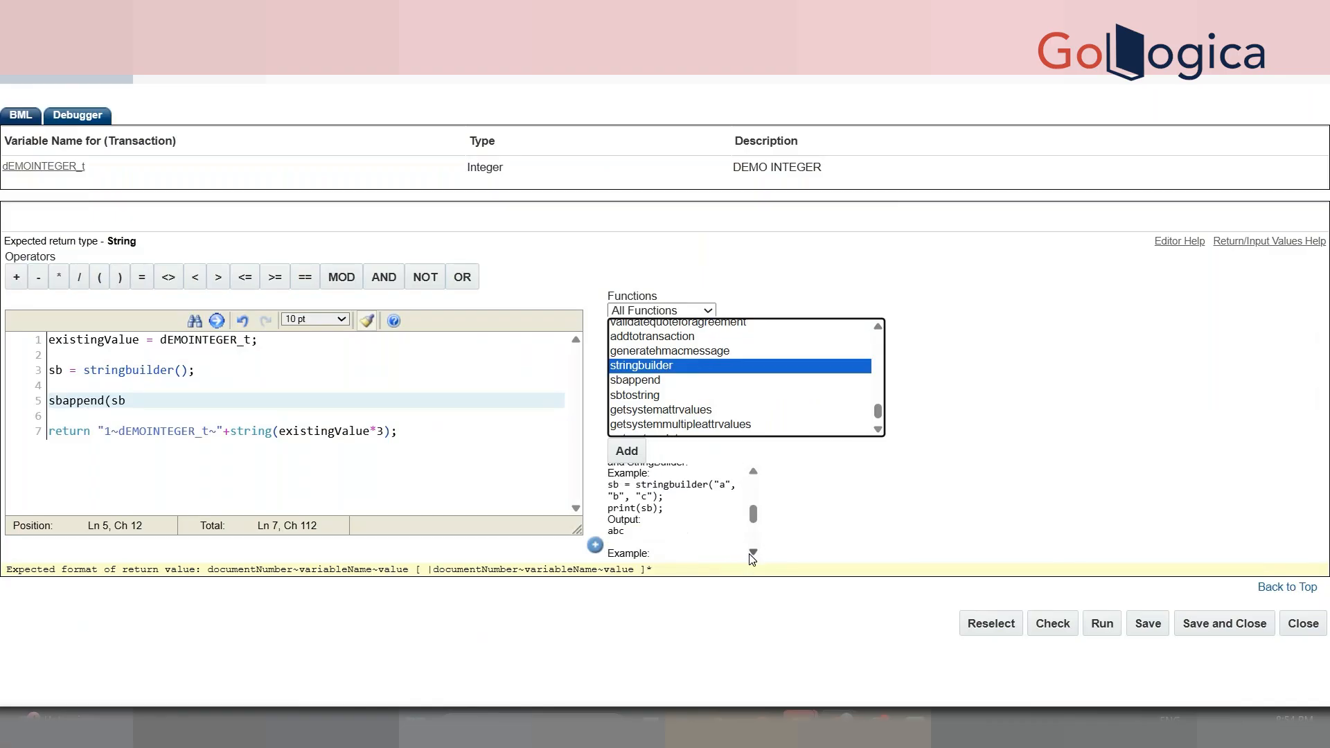
{"action": "left_click", "coordinate": [753, 552]}
{"action": "left_click", "coordinate": [753, 553]}
{"action": "left_click", "coordinate": [753, 553]}
{"action": "left_click", "coordinate": [753, 552]}
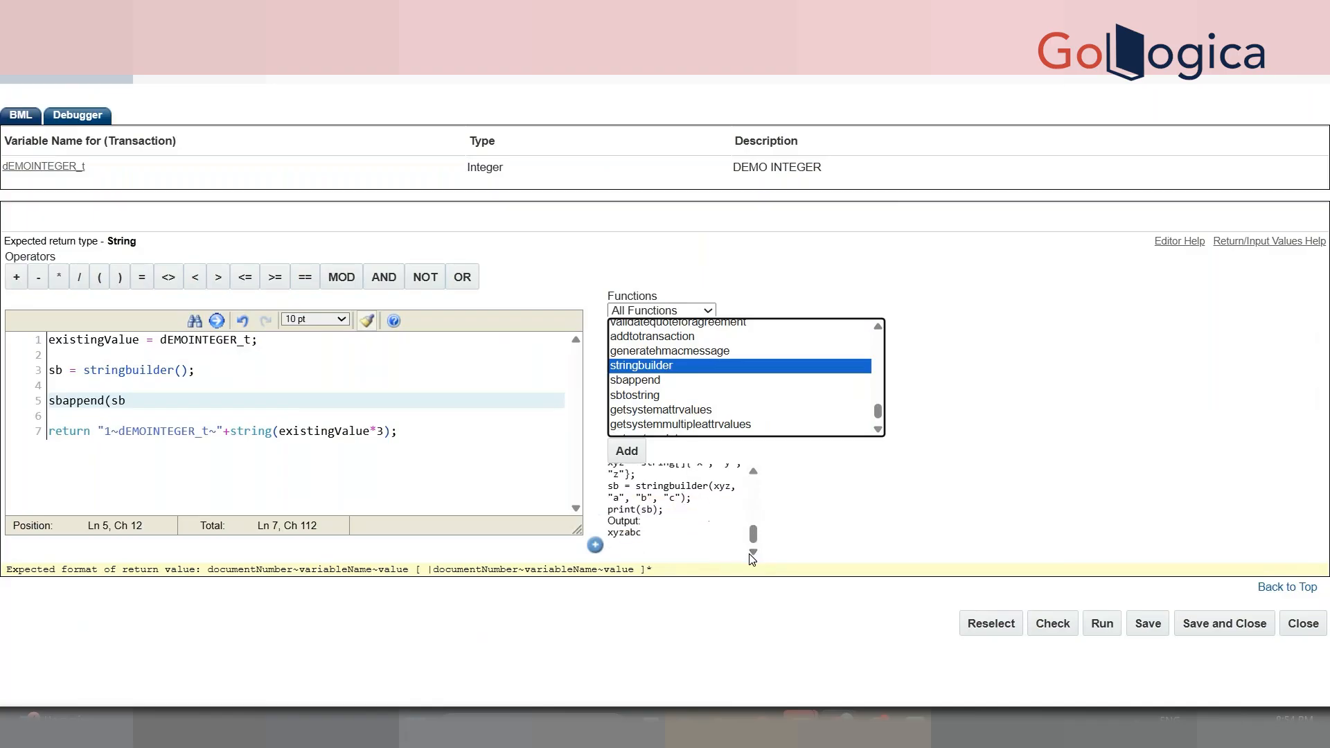
{"action": "left_click", "coordinate": [750, 476]}
{"action": "left_click", "coordinate": [751, 476]}
{"action": "left_click", "coordinate": [752, 478]}
{"action": "left_click", "coordinate": [753, 478]}
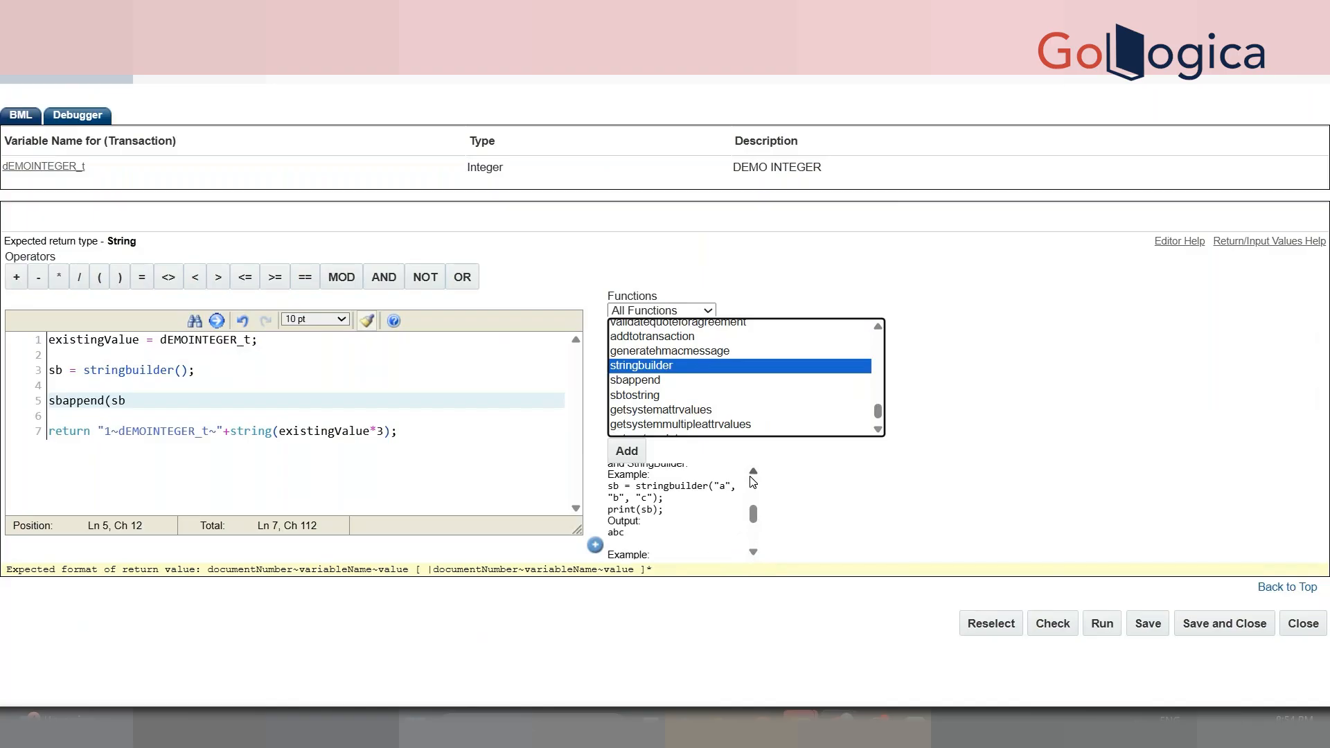
{"action": "left_click", "coordinate": [751, 478]}
{"action": "left_click", "coordinate": [752, 478]}
{"action": "left_click", "coordinate": [752, 478]}
{"action": "left_click", "coordinate": [753, 478]}
{"action": "left_click", "coordinate": [753, 478]}
{"action": "left_click", "coordinate": [752, 478]}
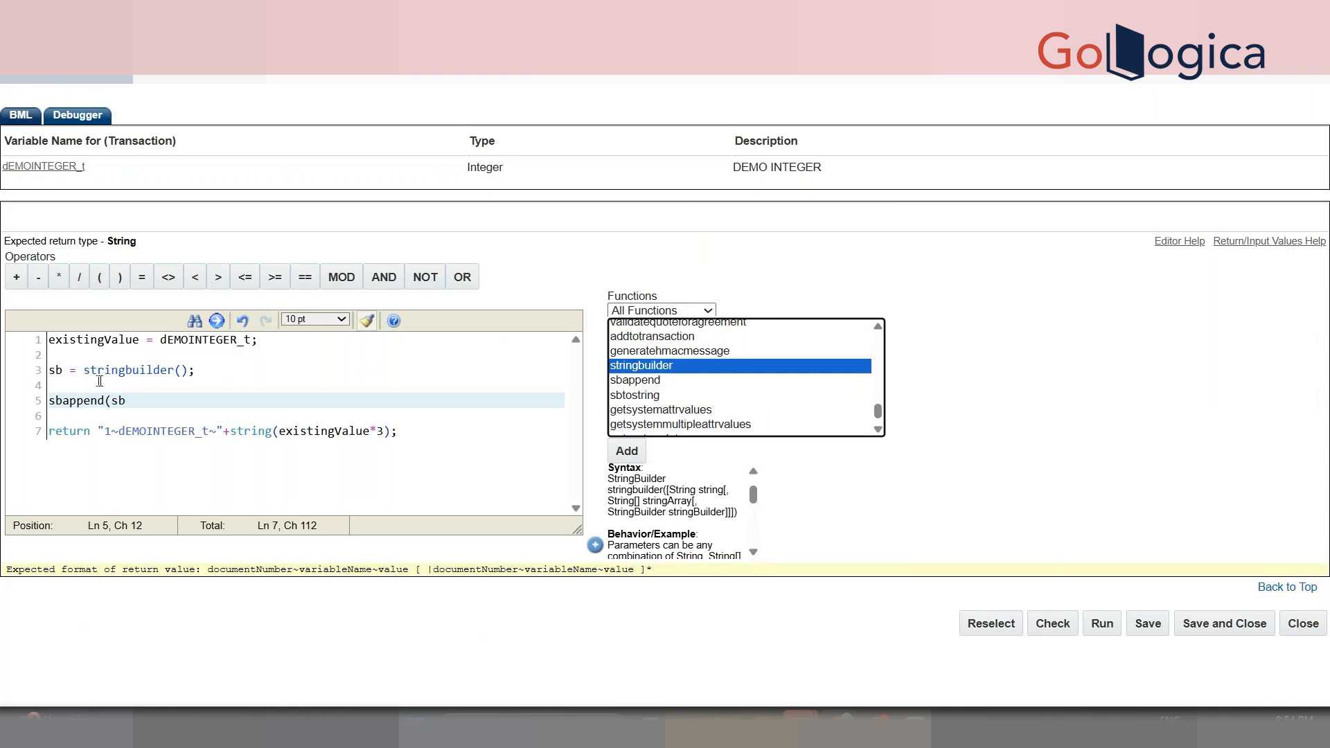
{"action": "left_click_drag", "start_coordinate": [103, 430], "coordinate": [402, 432]}
{"action": "left_click", "coordinate": [406, 431]}
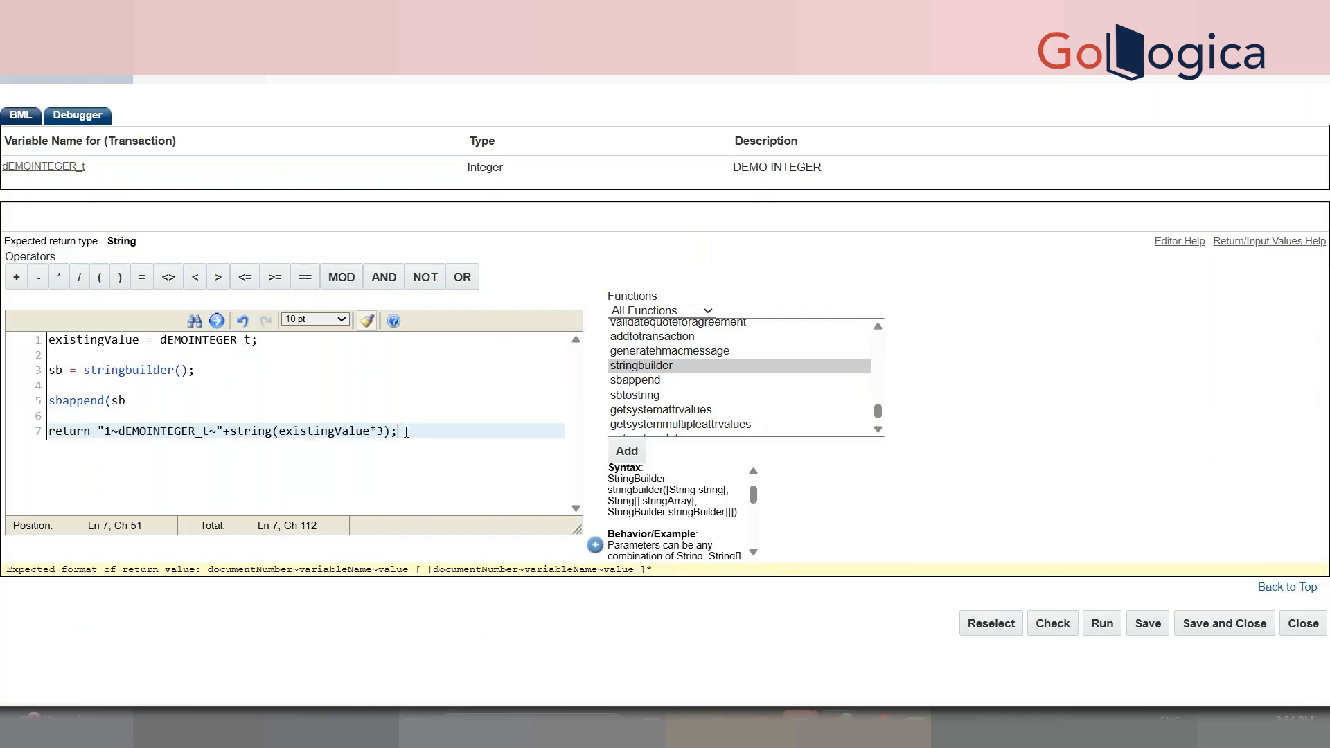
- Add "1" as the second argument of the sbappend call
{"action": "double_click", "coordinate": [178, 431]}
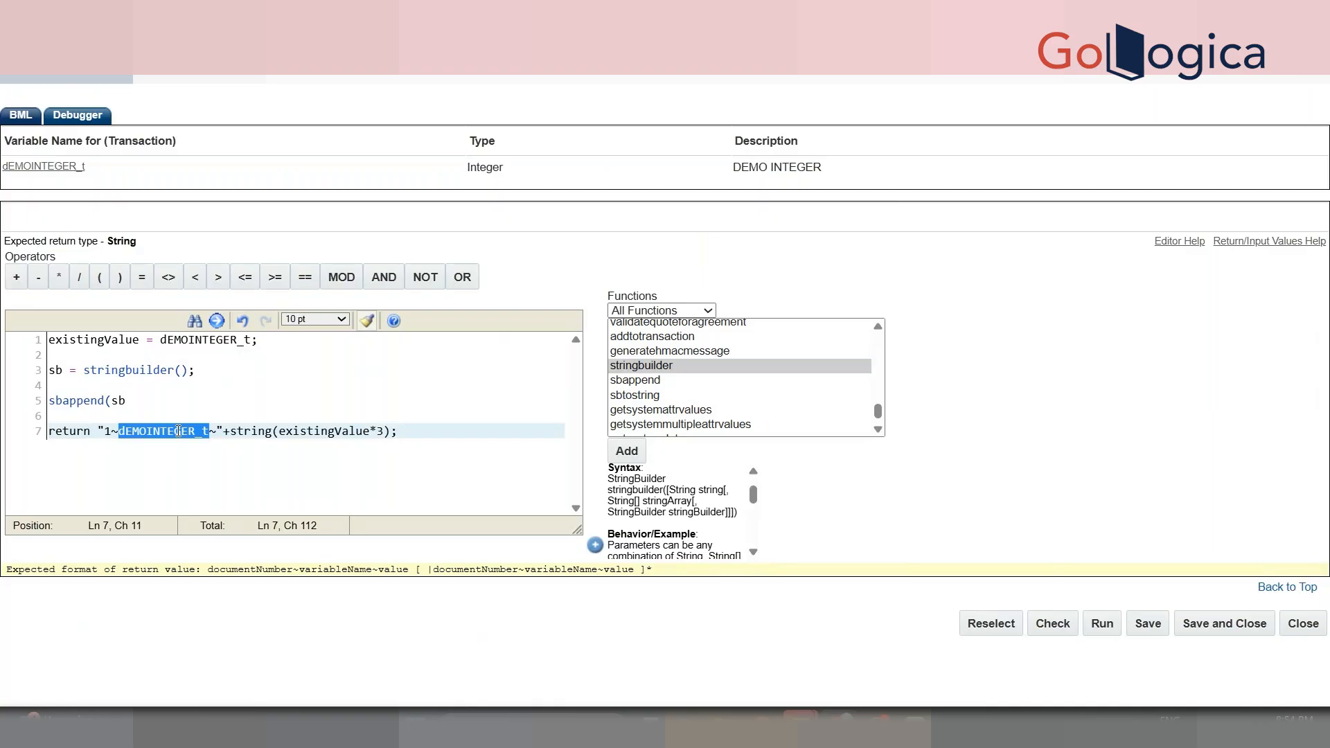
{"action": "left_click", "coordinate": [126, 406]}
{"action": "key", "text": "shift+Up"}
{"action": "key", "text": "shift+Up"}
{"action": "key", "text": "shift+Home"}
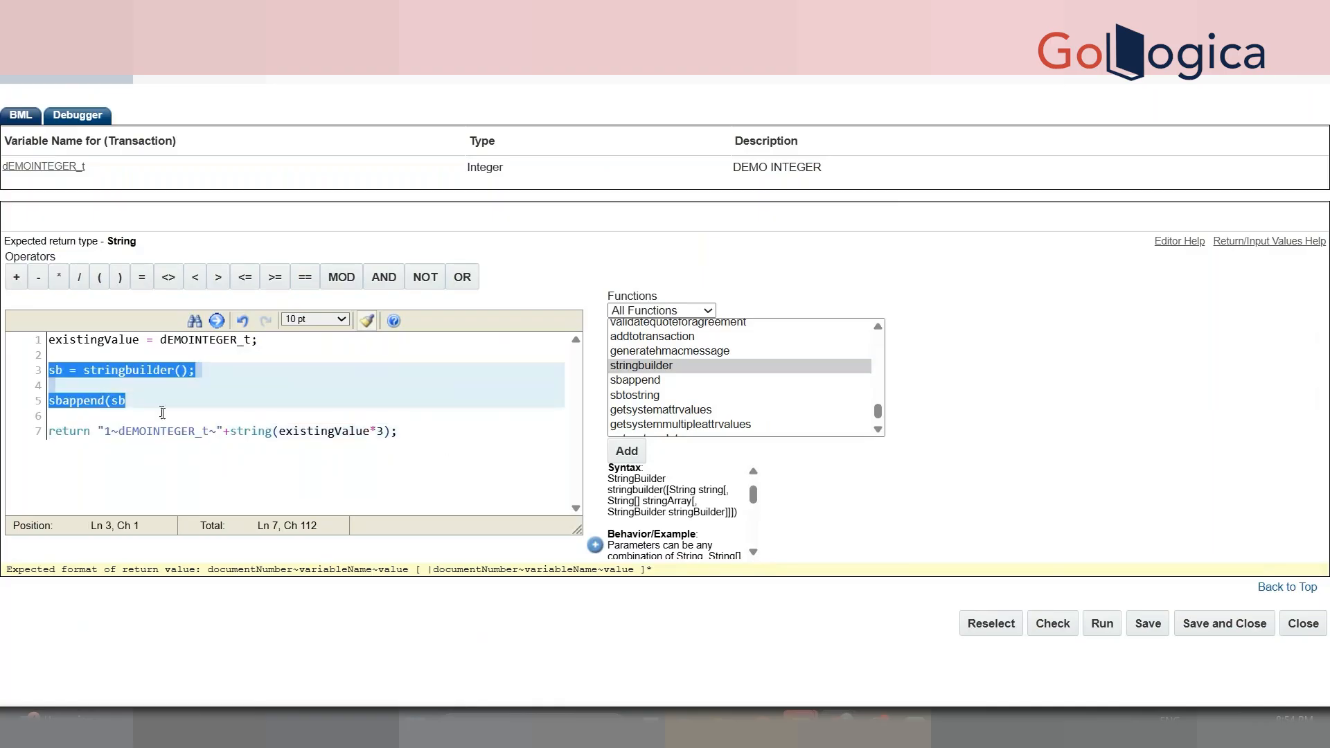
{"action": "left_click", "coordinate": [162, 413]}
{"action": "left_click", "coordinate": [147, 401]}
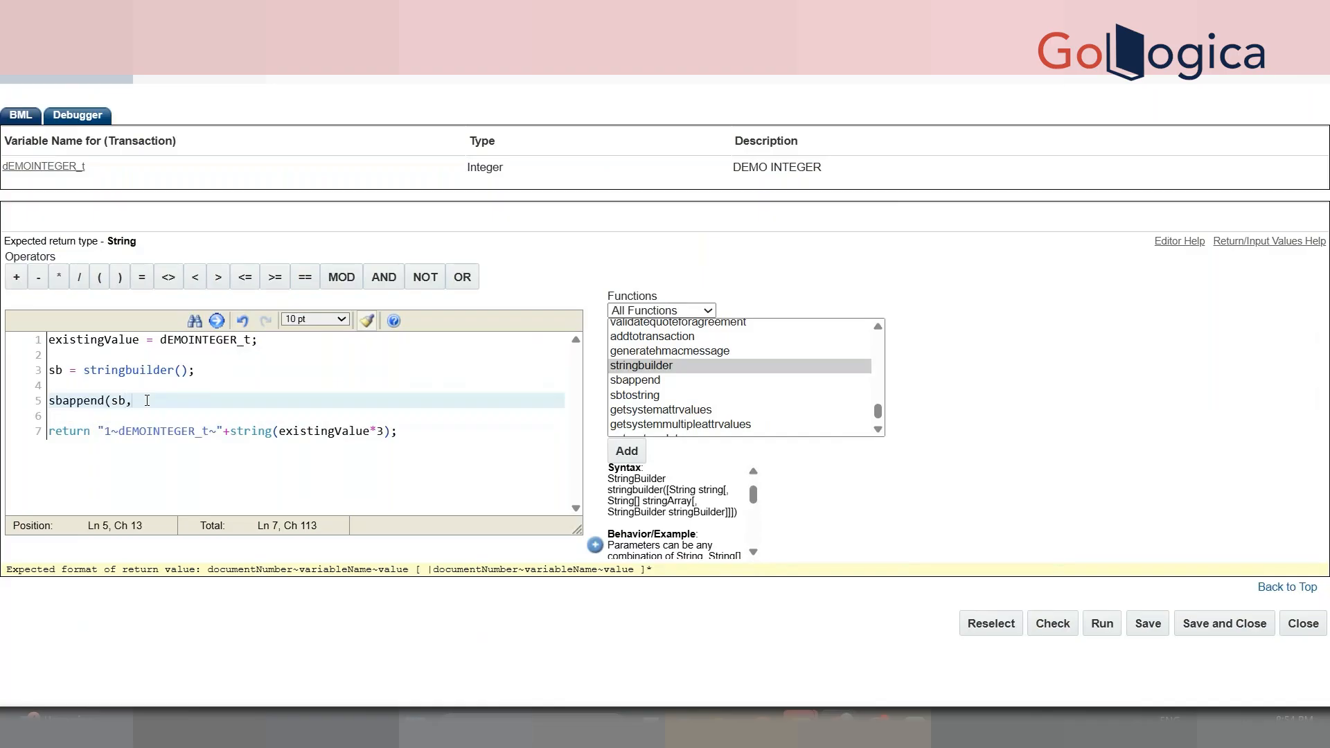
{"action": "type", "text": "\"1\","}
- Add "dEMOINTEGER_t", copied from the return line, as the next sbappend argument
{"action": "left_click", "coordinate": [163, 431]}
{"action": "double_click", "coordinate": [163, 431]}
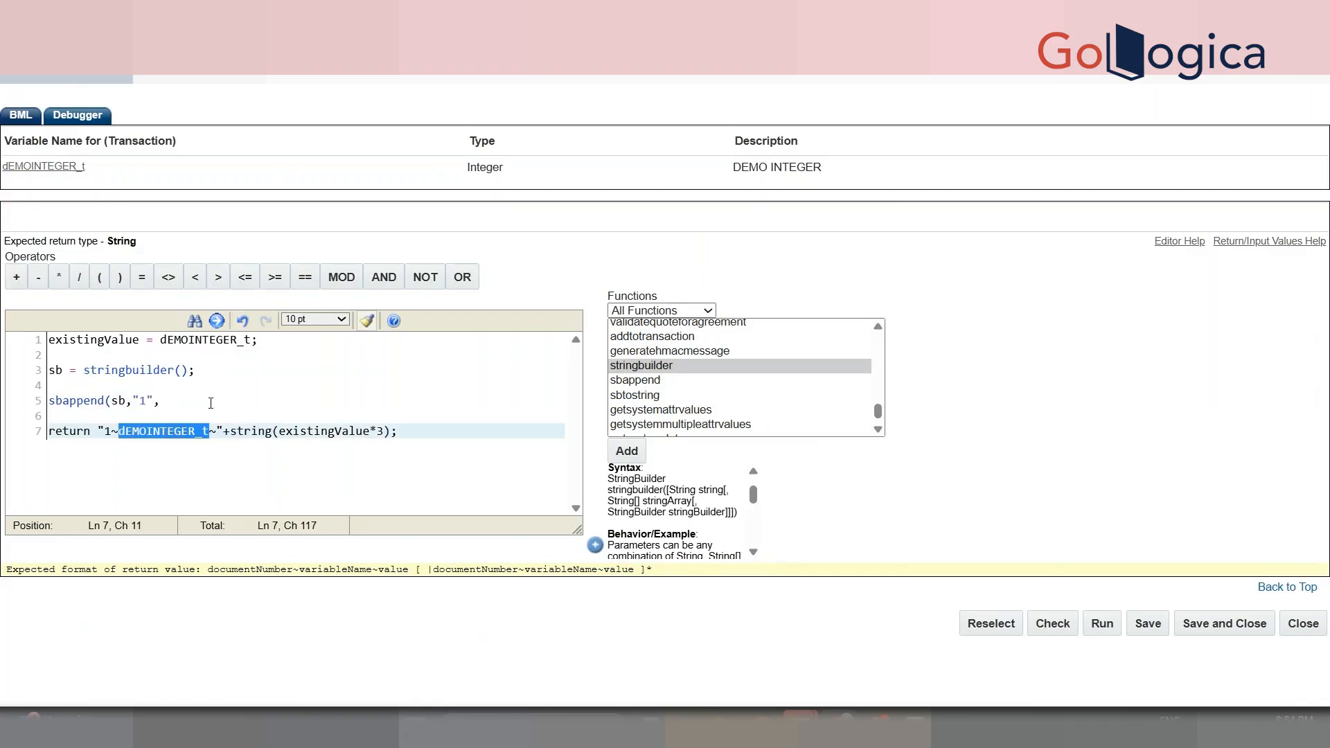
{"action": "left_click", "coordinate": [211, 403]}
{"action": "key", "text": "ctrl+v"}
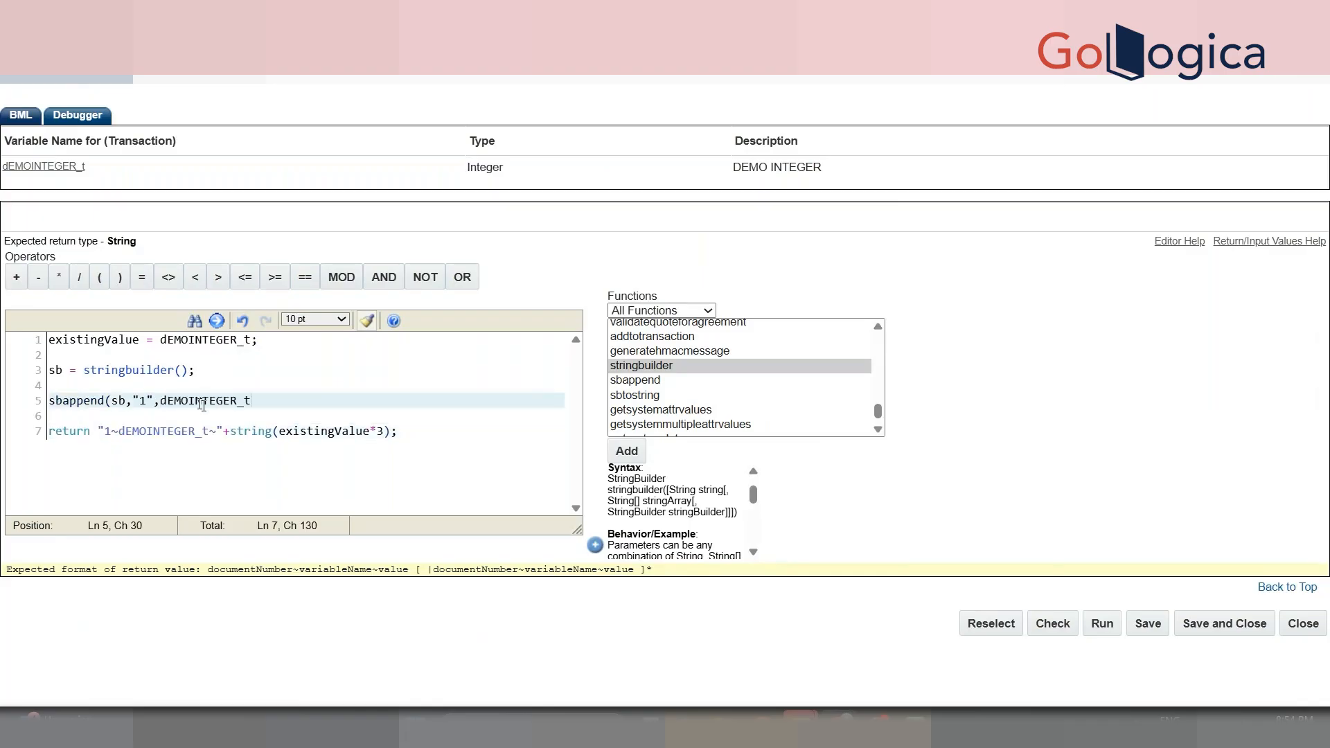
{"action": "left_click", "coordinate": [165, 402]}
{"action": "type", "text": "\""}
{"action": "left_click", "coordinate": [316, 395]}
{"action": "type", "text": "\",\""}
- Close the call with string(existingValue*3)); and add a print sb; line below
{"action": "left_click_drag", "start_coordinate": [231, 432], "coordinate": [390, 432]}
{"action": "key", "text": "ctrl+c"}
{"action": "left_click", "coordinate": [300, 404]}
{"action": "key", "text": "BackSpace"}
{"action": "key", "text": "ctrl+v"}
{"action": "type", "text": ");"}
{"action": "key", "text": "Return"}
{"action": "key", "text": "Return"}
{"action": "type", "text": "p"}
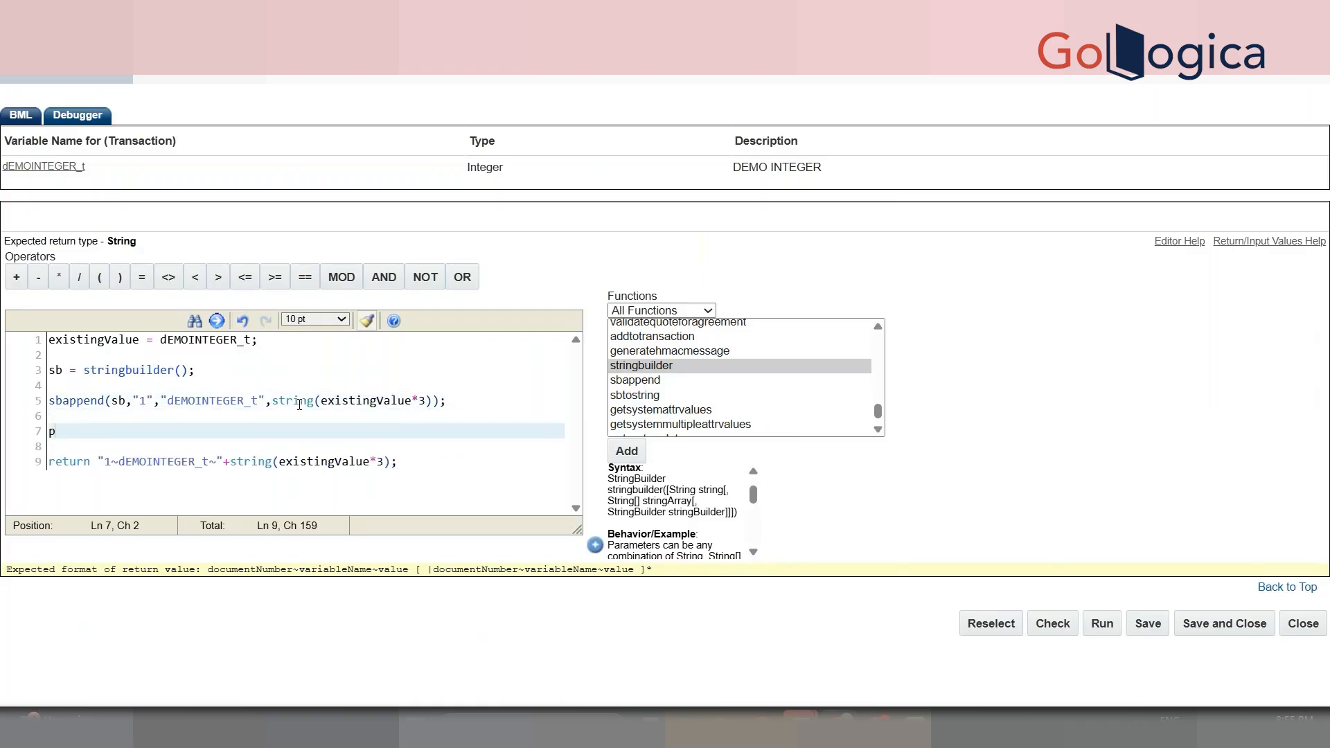
{"action": "type", "text": "rint sb;"}
{"action": "key", "text": "Return"}
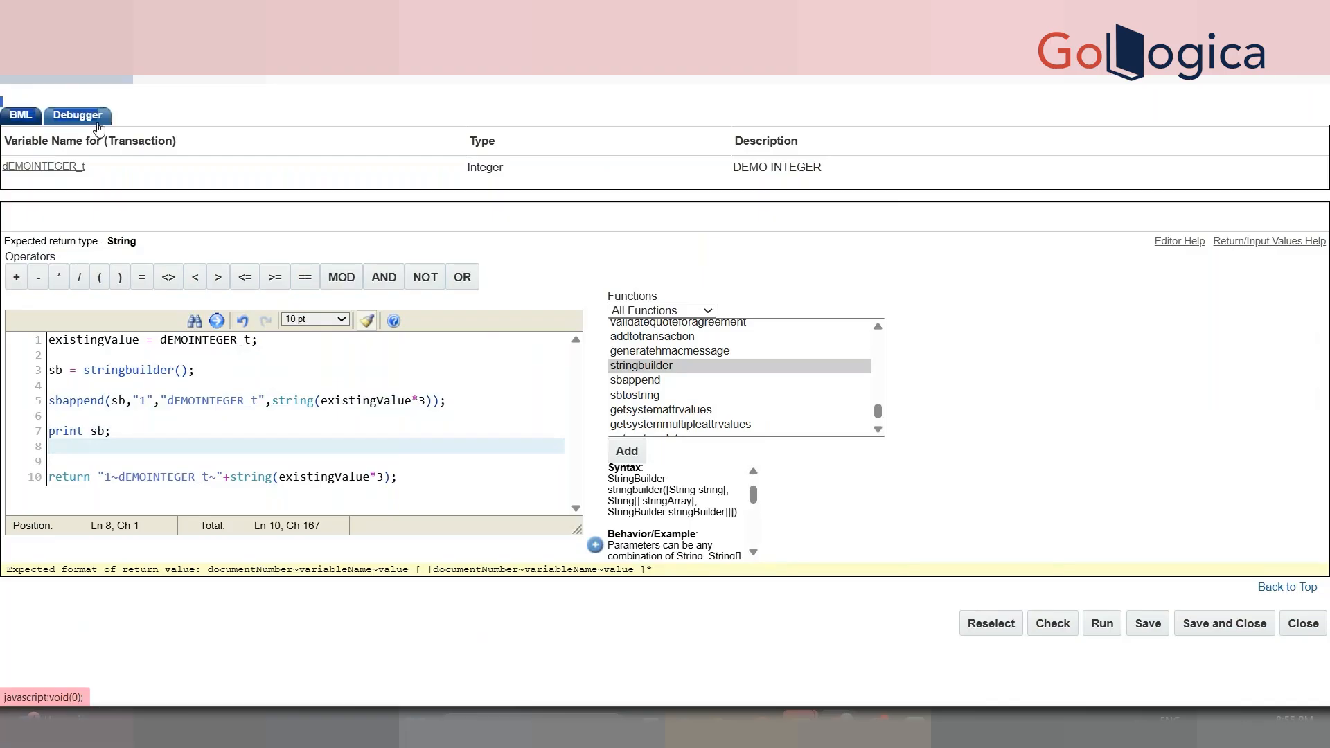
- Debug-run the script on an imported transaction ID, confirm 1dEMOINTEGER_t0 prints, then return to BML
{"action": "left_click", "coordinate": [93, 112]}
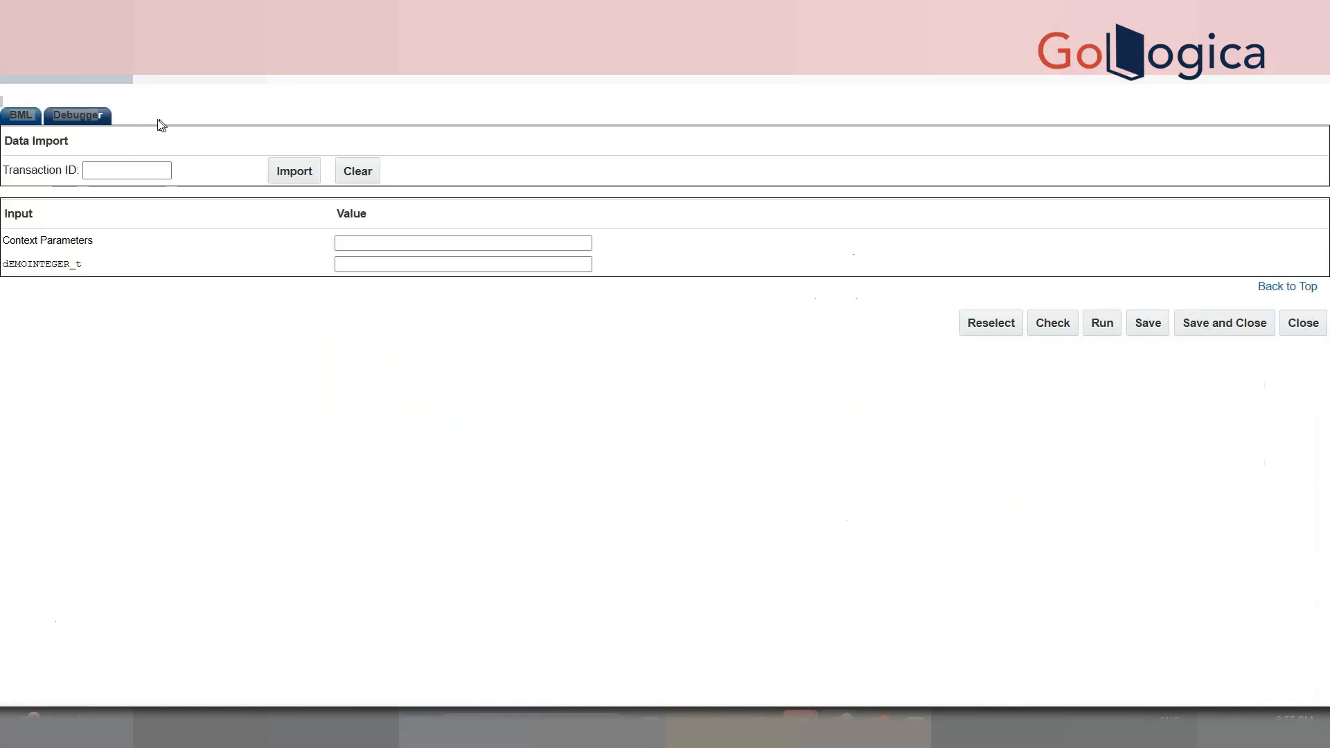
{"action": "left_click", "coordinate": [127, 171]}
{"action": "key", "text": "ctrl+v"}
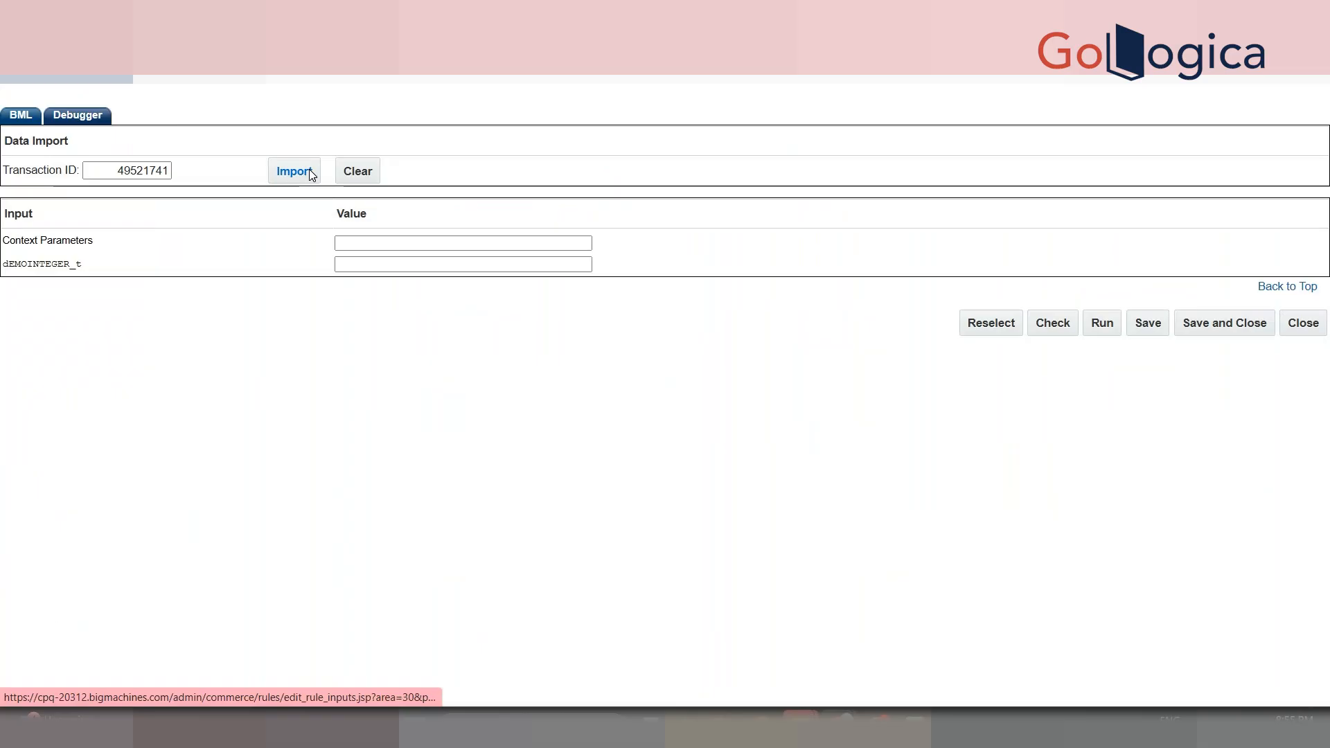
{"action": "left_click", "coordinate": [294, 171]}
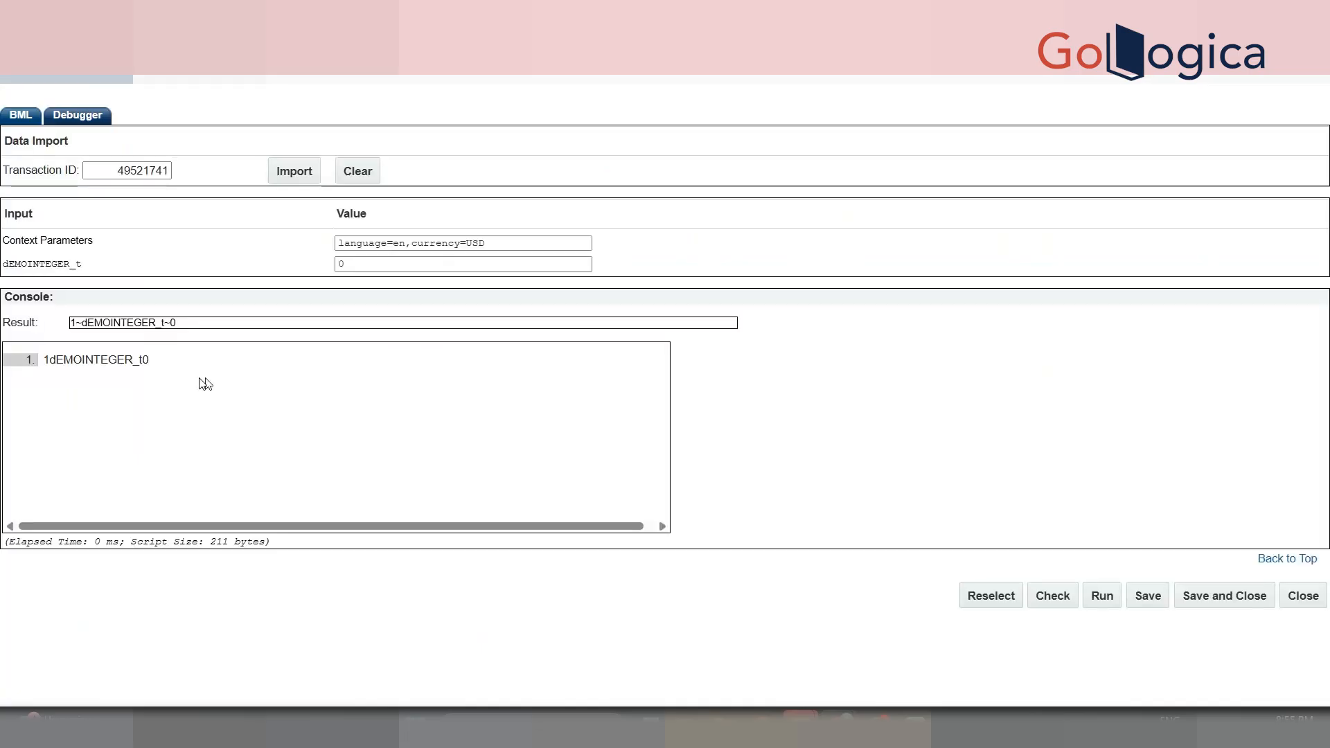
{"action": "left_click", "coordinate": [21, 118]}
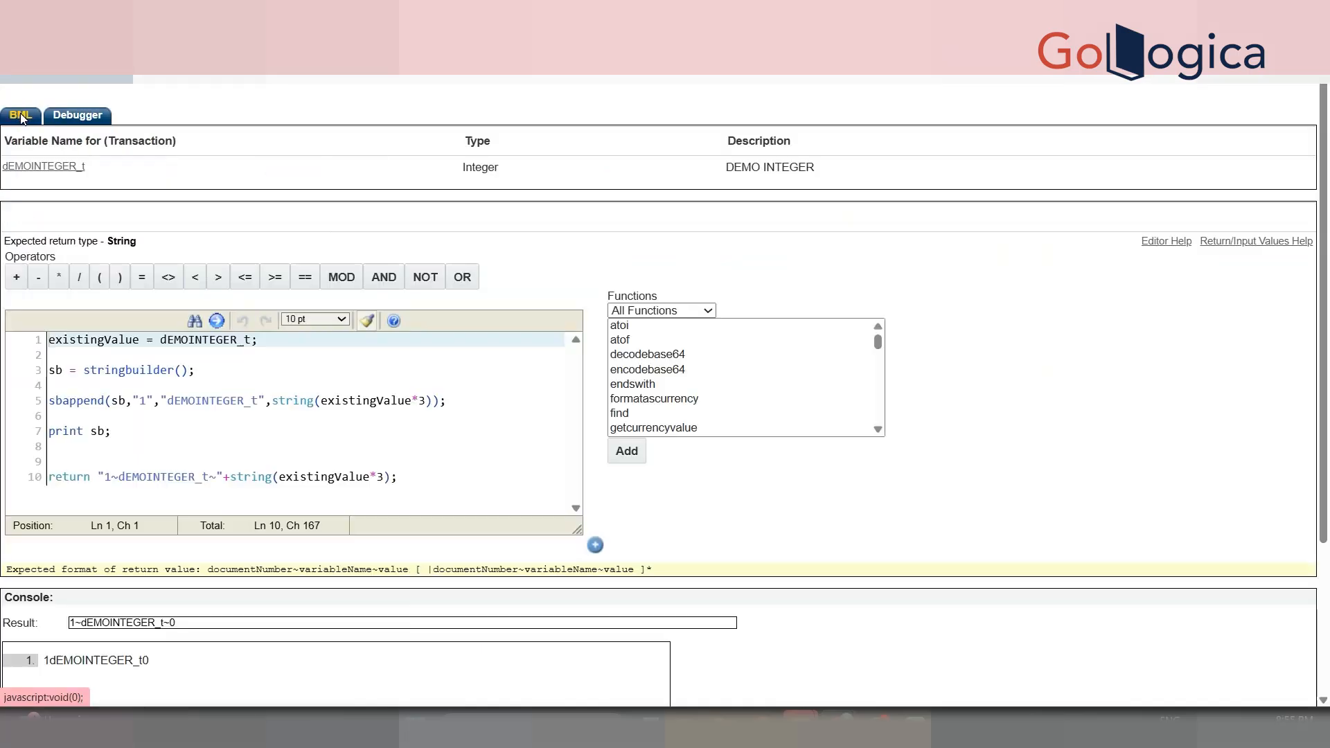
- Add tostring(sb) to the print line and run the script
{"action": "left_click", "coordinate": [543, 446]}
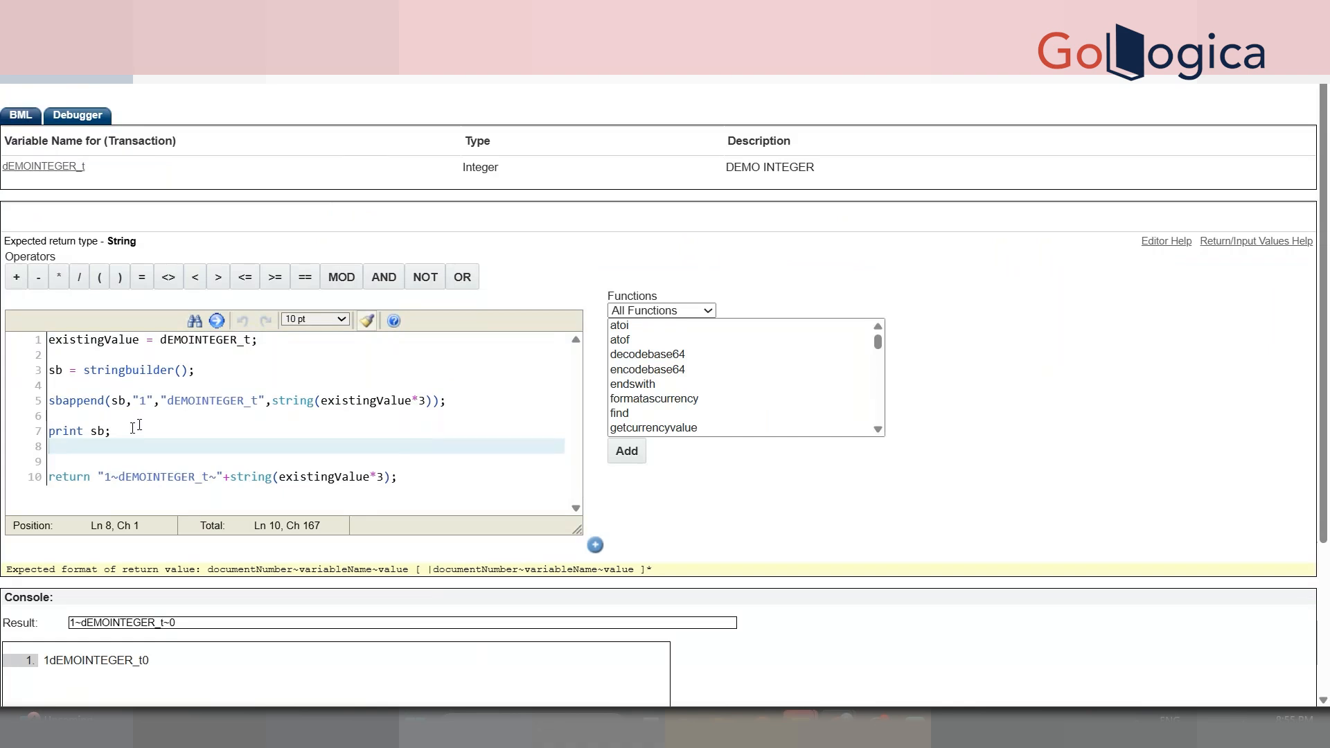
{"action": "left_click", "coordinate": [106, 431]}
{"action": "type", "text": "tostring(s"}
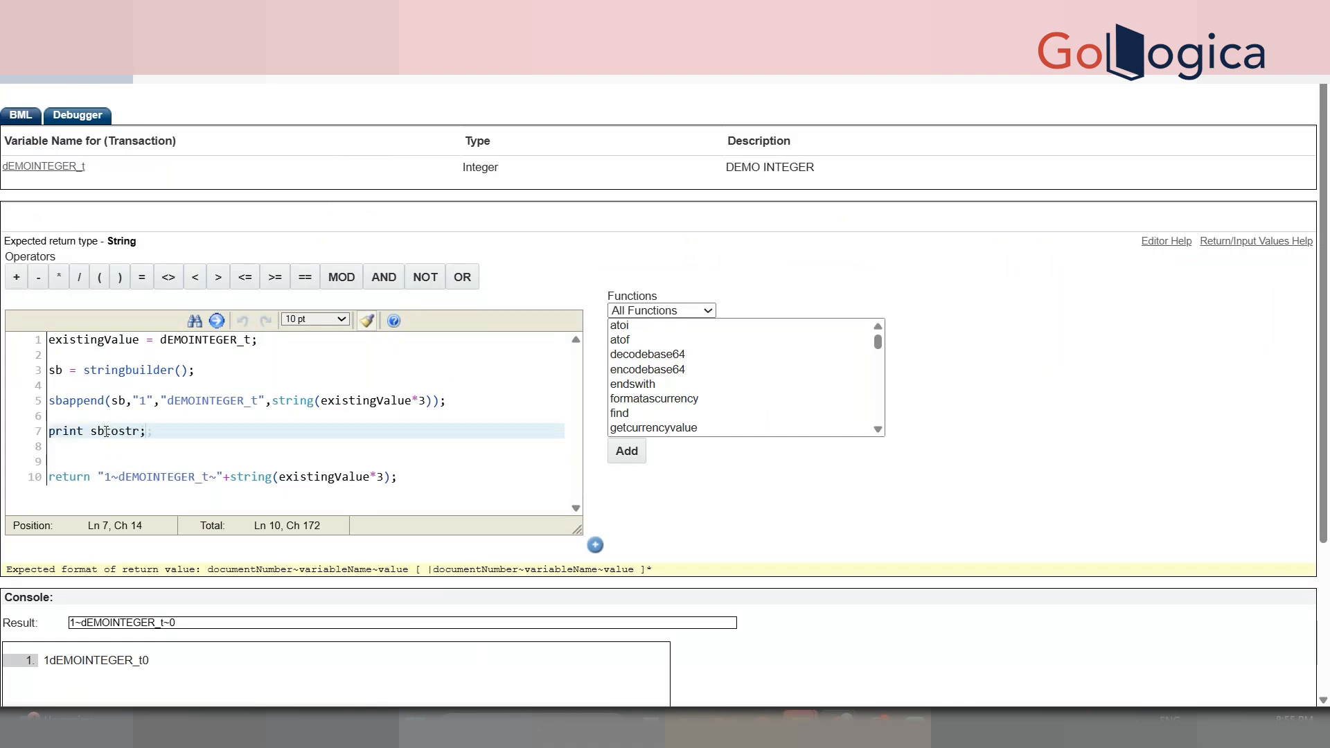
{"action": "type", "text": "b)"}
{"action": "scroll", "coordinate": [592, 480], "scroll_direction": "down", "scroll_amount": 3}
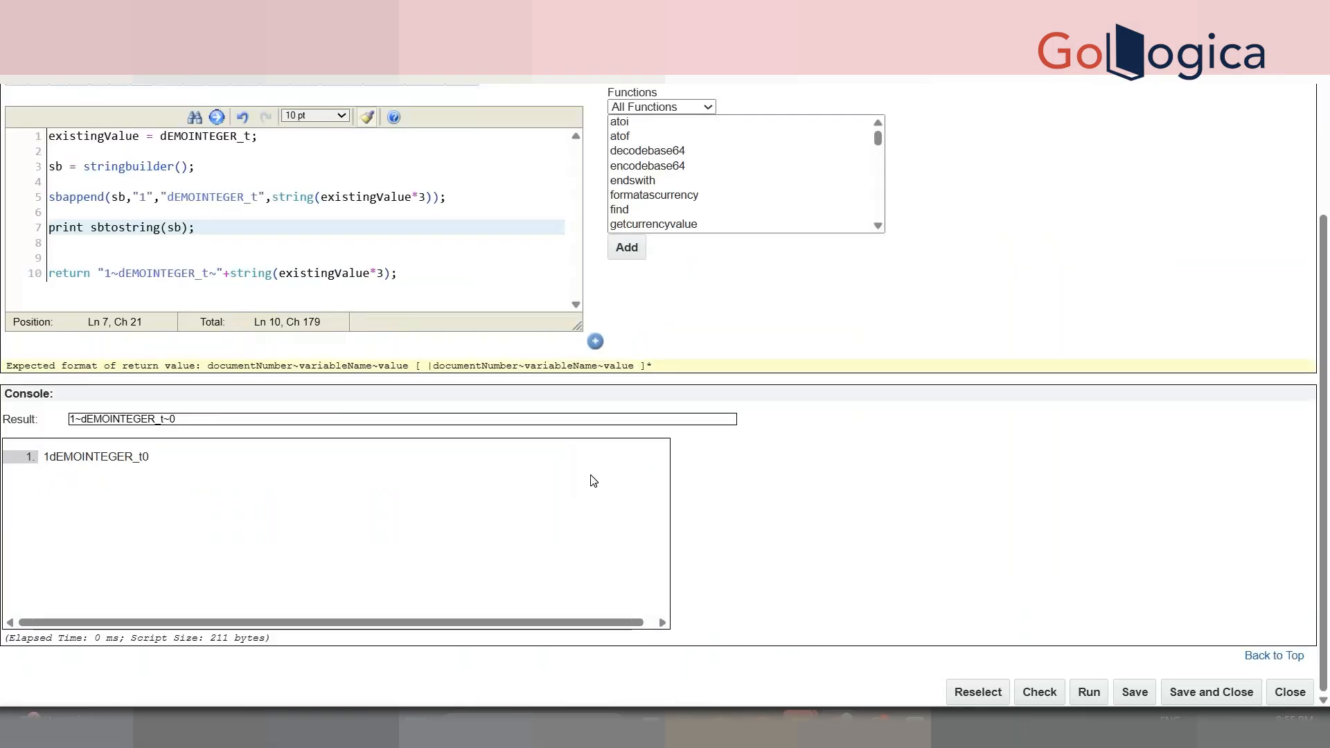
{"action": "left_click", "coordinate": [1134, 691]}
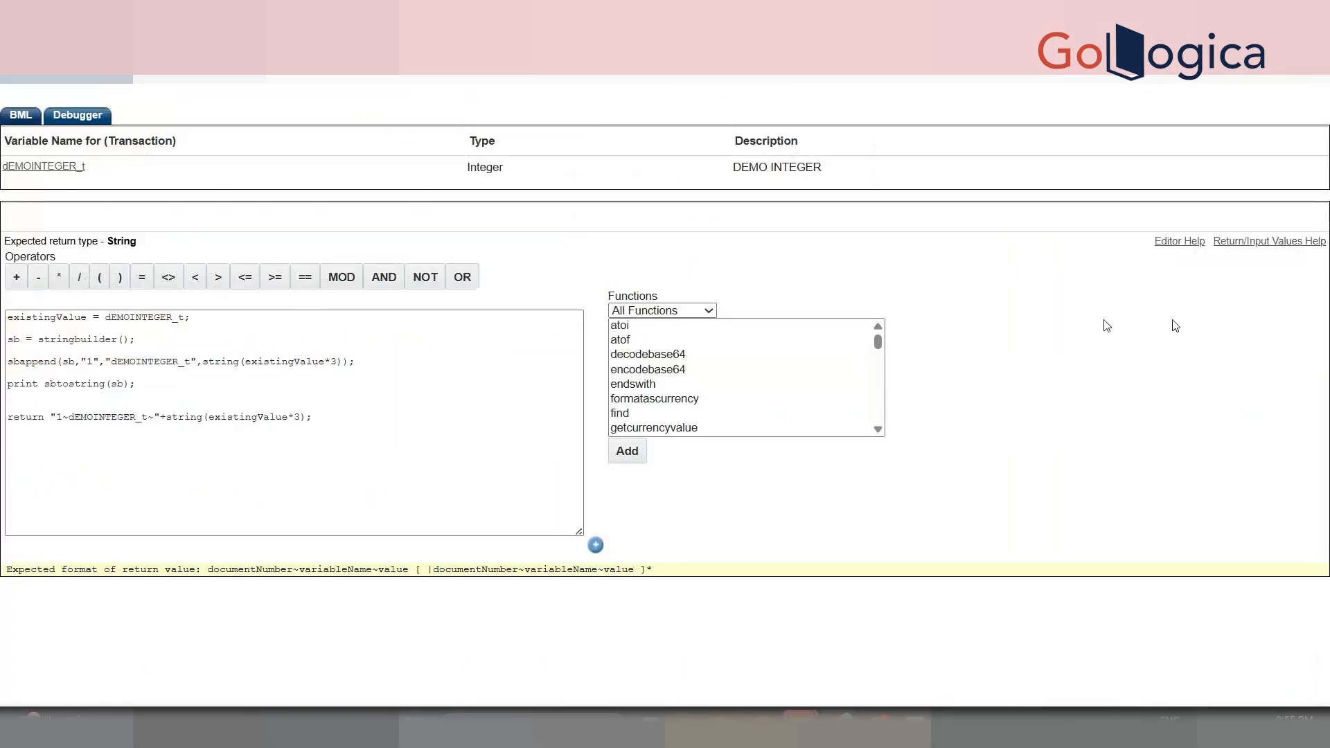
{"action": "scroll", "coordinate": [309, 392], "scroll_direction": "down", "scroll_amount": 1}
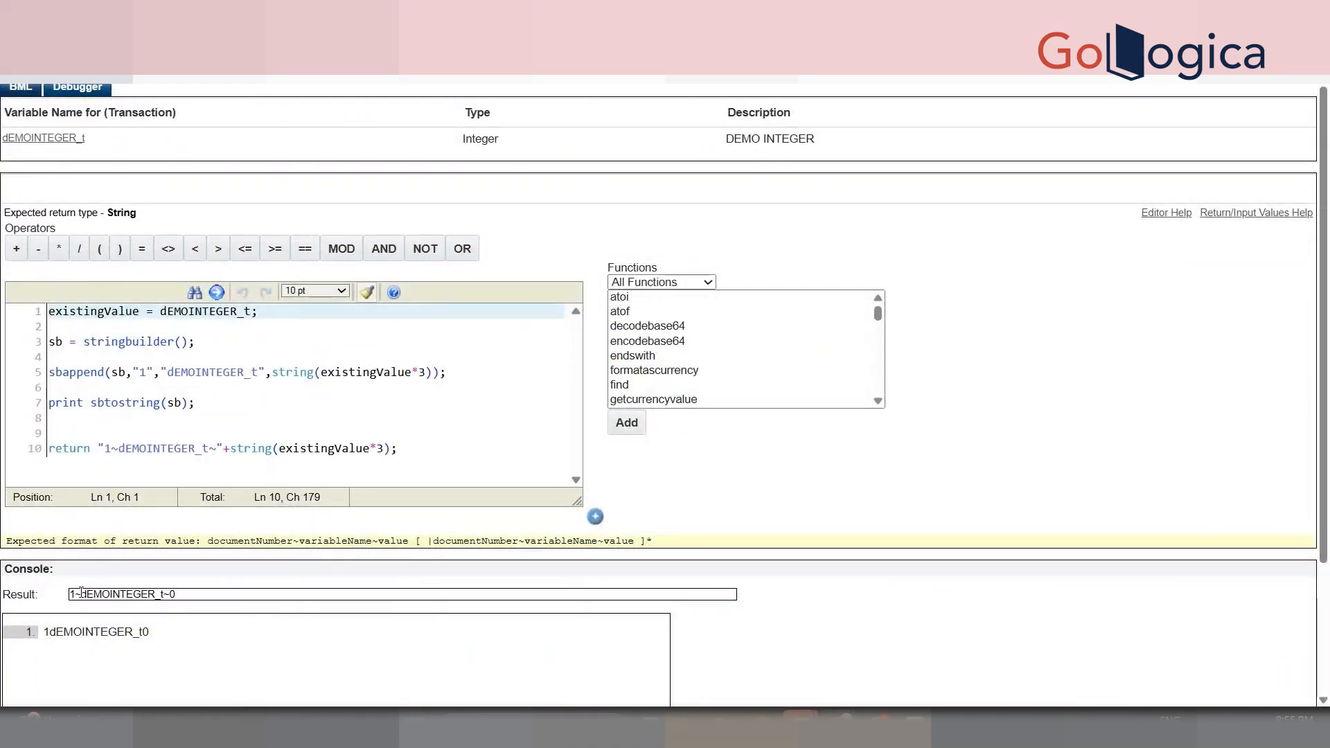
- Wrap dEMOINTEGER_t in tildes on line 5 so the output reads 1~dEMOINTEGER_t~0
{"action": "left_click", "coordinate": [171, 374]}
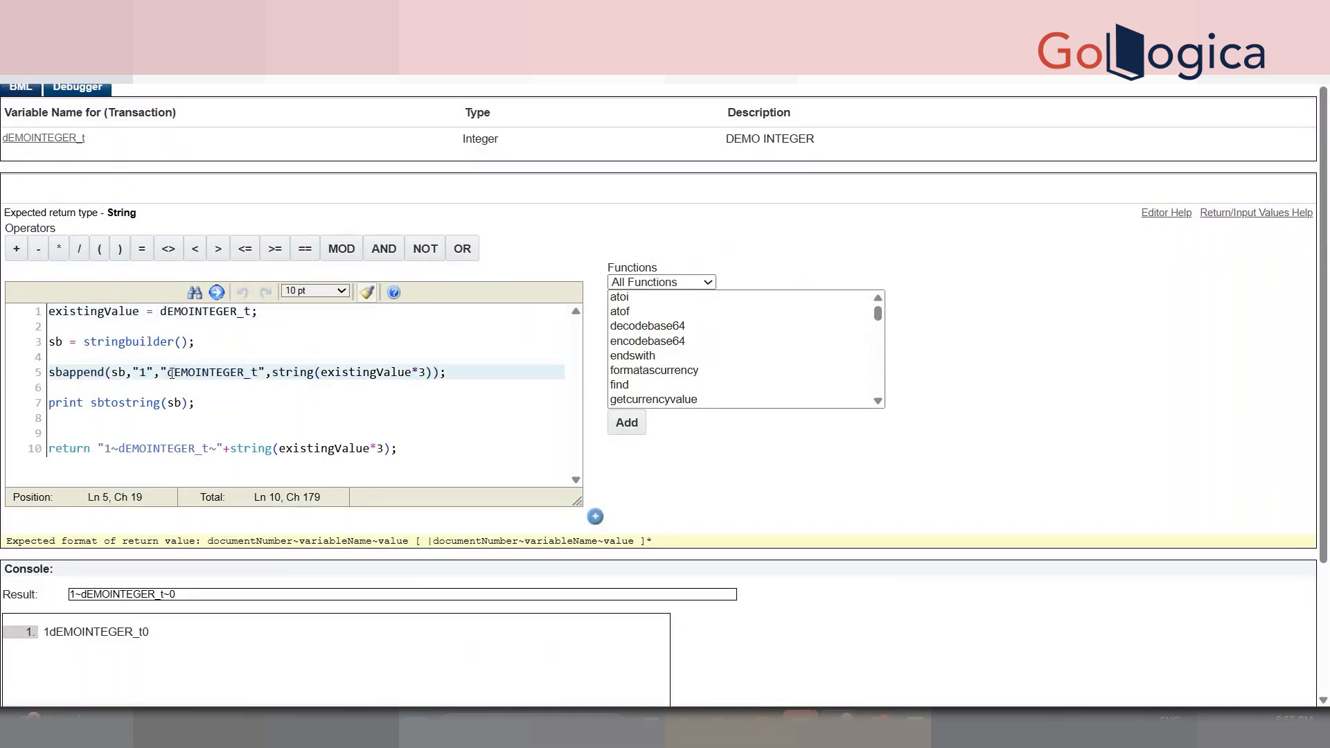
{"action": "type", "text": "~"}
{"action": "left_click", "coordinate": [275, 374]}
{"action": "left_click", "coordinate": [267, 374]}
{"action": "type", "text": "~"}
{"action": "left_click", "coordinate": [528, 414]}
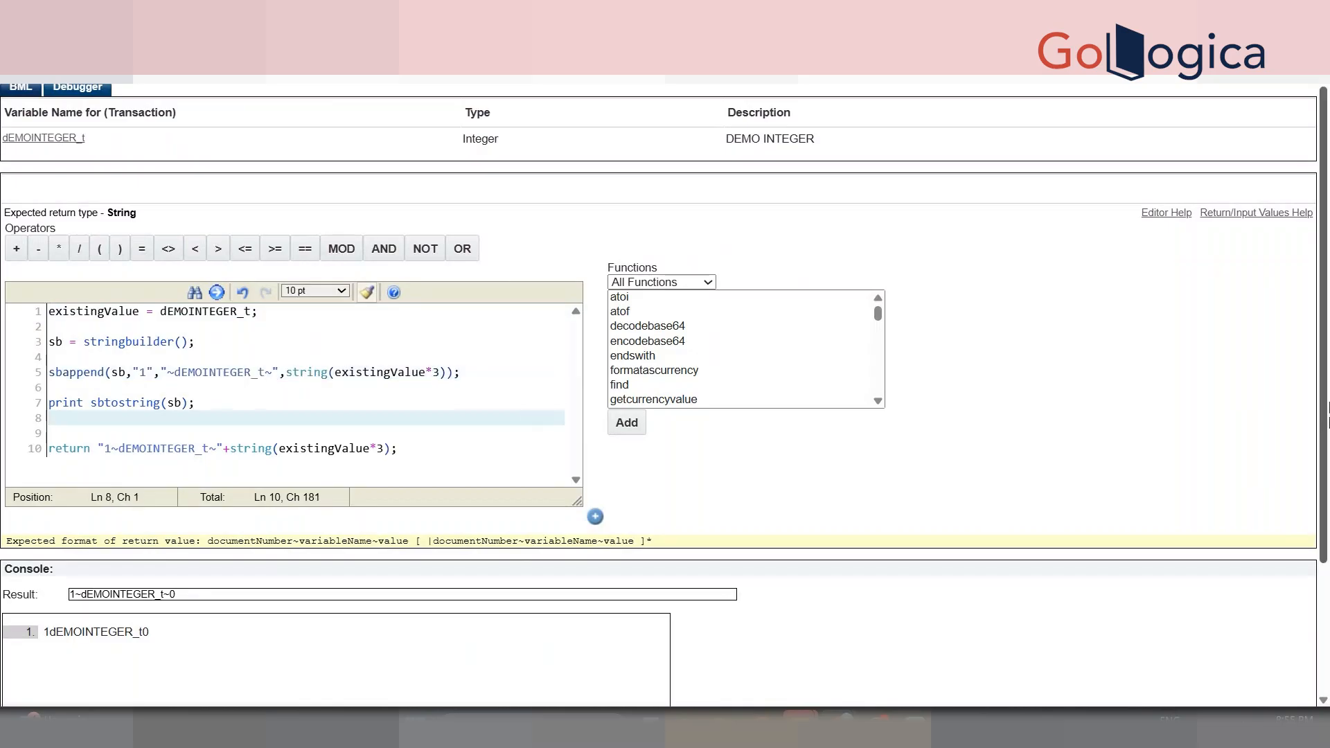
{"action": "scroll", "coordinate": [1327, 409], "scroll_direction": "down", "scroll_amount": 3}
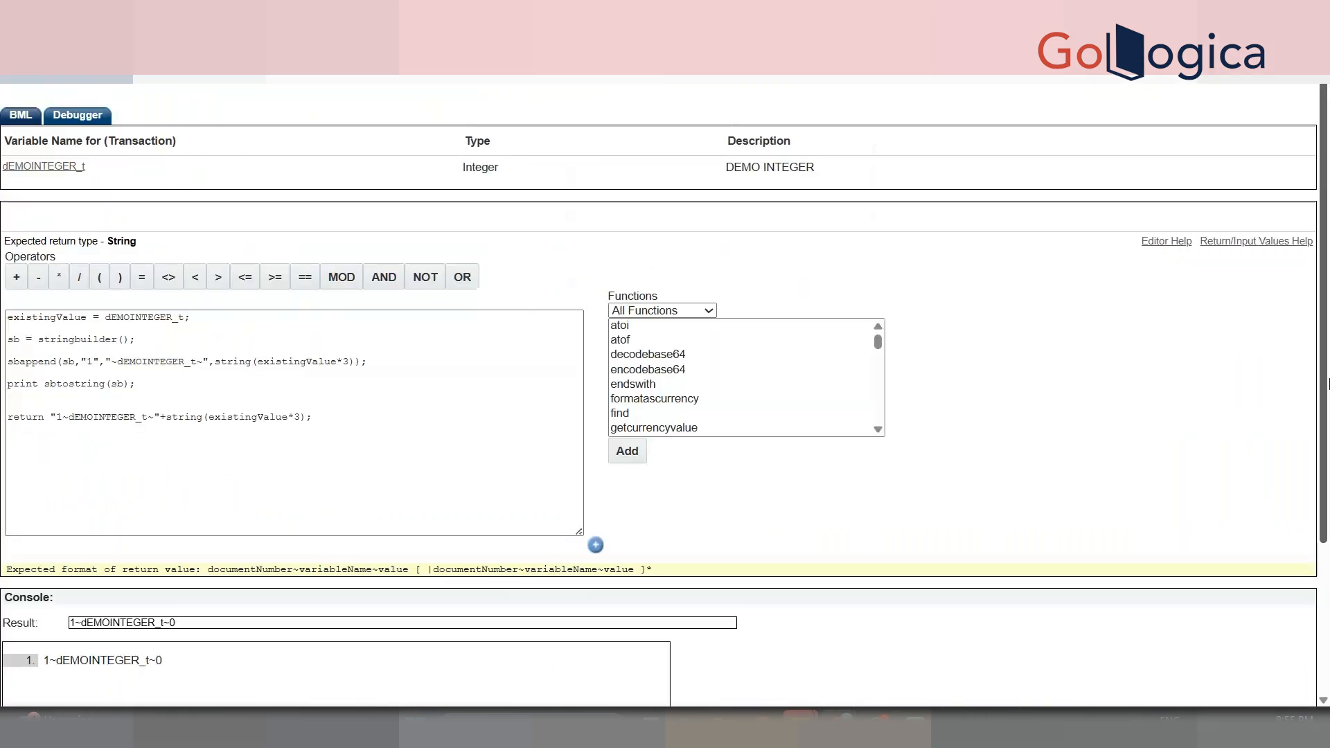
{"action": "scroll", "coordinate": [151, 276], "scroll_direction": "down", "scroll_amount": 2}
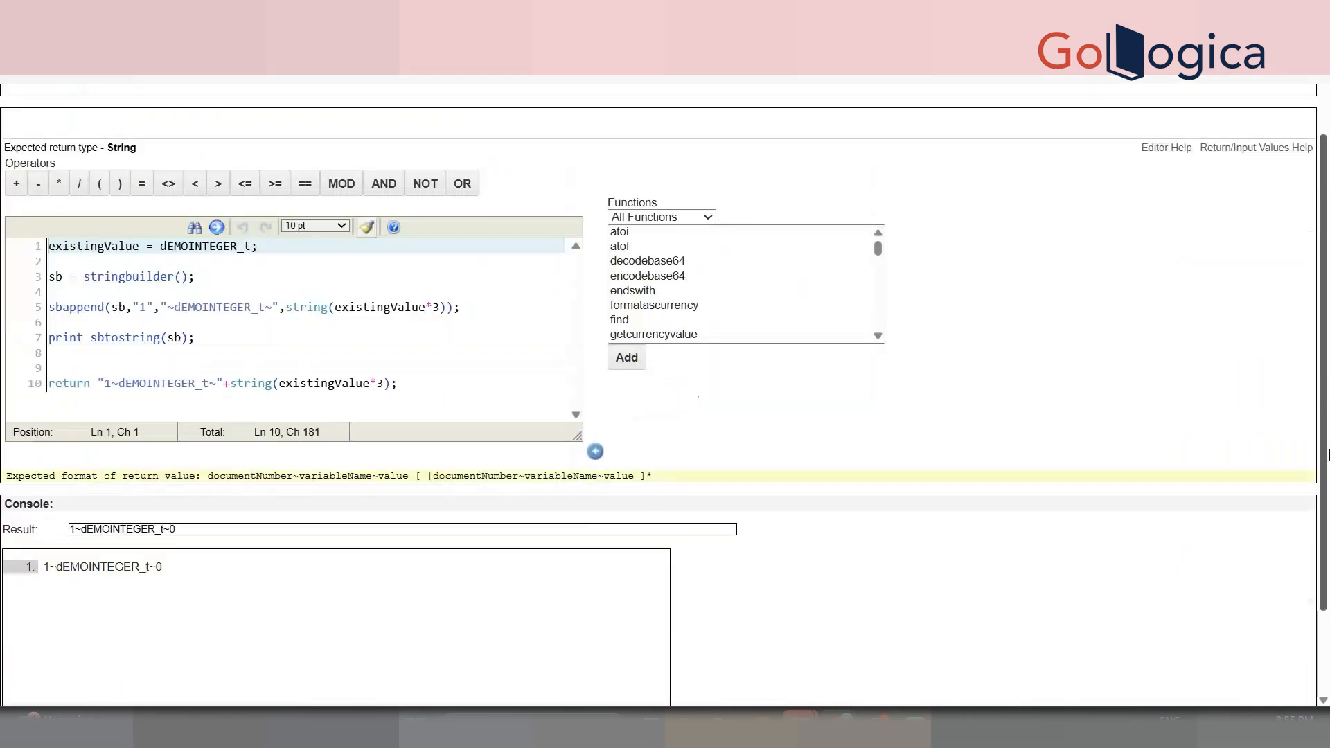
- On the Transaction page, bring up the context menu for the Customer Company field
{"action": "left_click", "coordinate": [151, 276]}
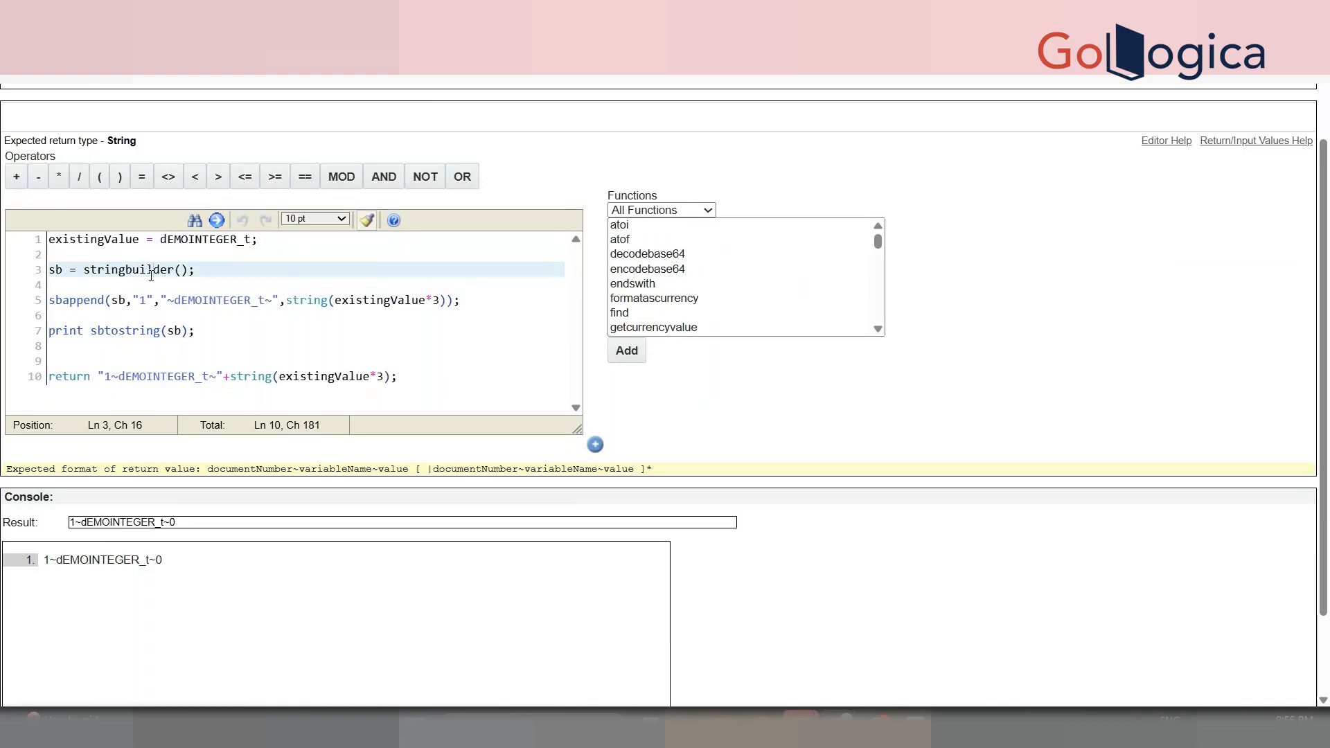
{"action": "left_click", "coordinate": [151, 276]}
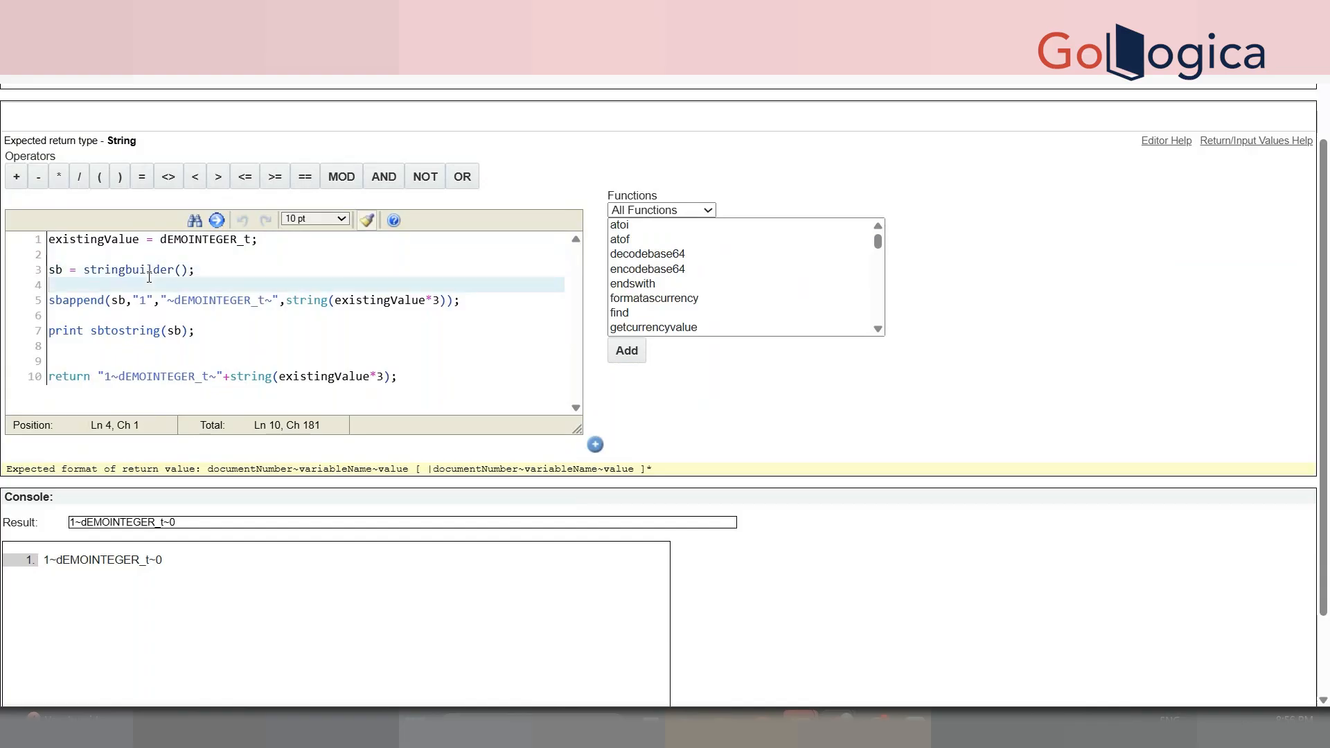
{"action": "double_click", "coordinate": [156, 269]}
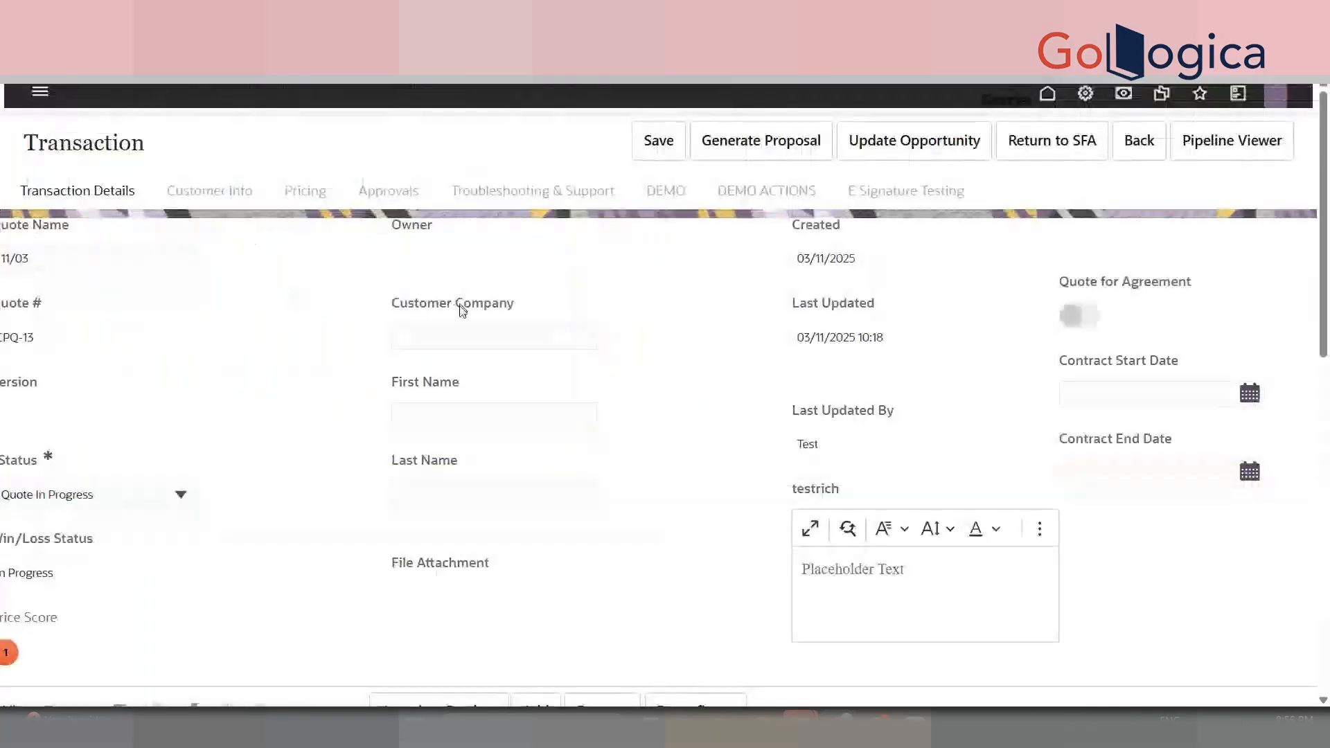
{"action": "left_click", "coordinate": [463, 333]}
{"action": "right_click", "coordinate": [460, 332]}
- Inspect Customer Company and select its input id _customer_t_company_name in Elements
{"action": "left_click", "coordinate": [510, 685]}
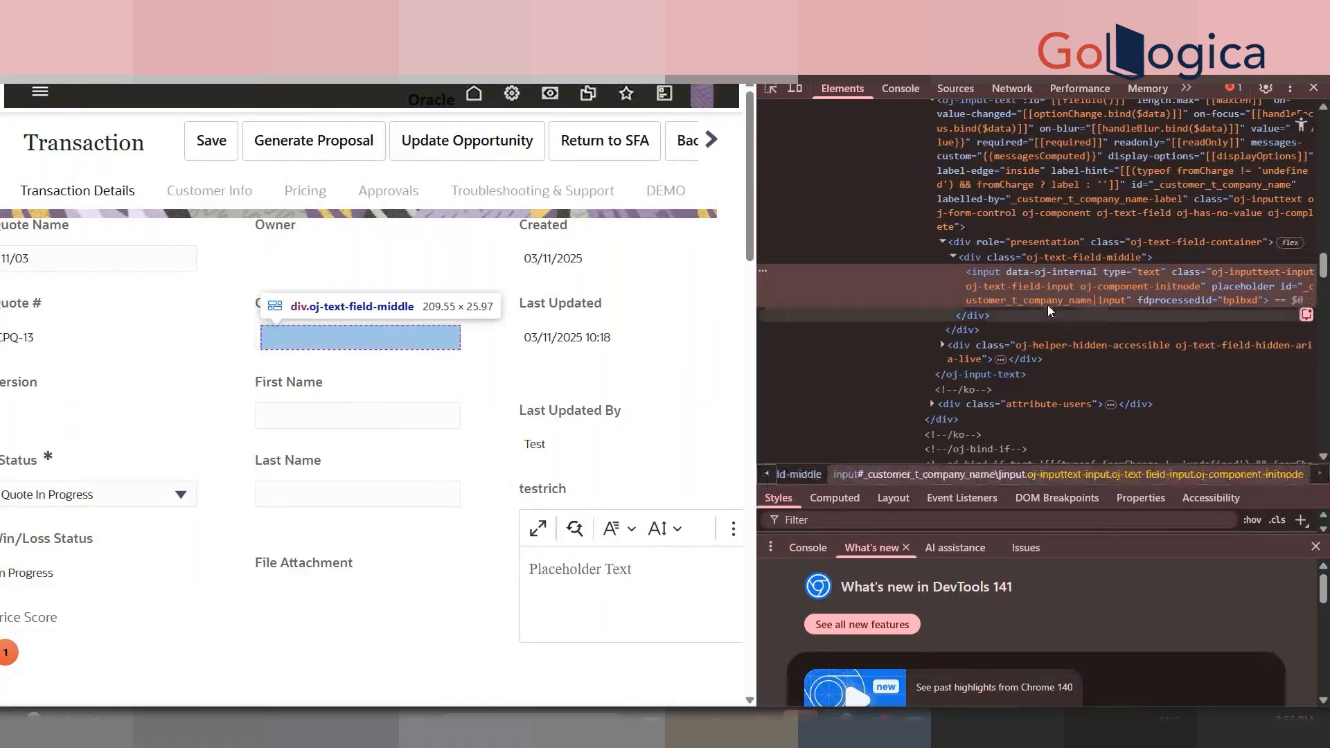
{"action": "double_click", "coordinate": [1023, 302]}
{"action": "key", "text": "shift+Left"}
{"action": "key", "text": "shift+Left"}
{"action": "key", "text": "shift+Left"}
{"action": "key", "text": "shift+Left"}
{"action": "key", "text": "shift+Left"}
{"action": "key", "text": "shift+Left"}
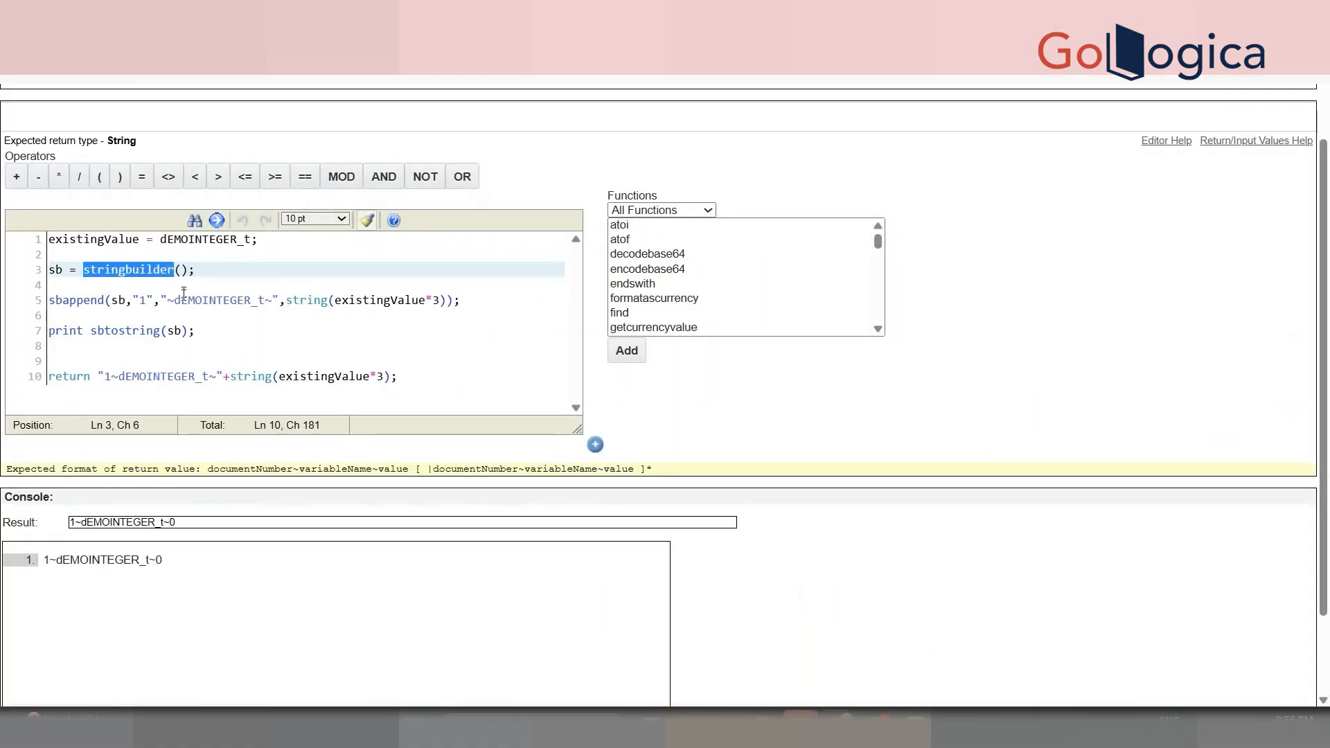
- Change line 5's arguments to _customer_t_company_name and "TESTCOMPANY" in place of dEMOINTEGER_t and the tripled value
{"action": "left_click", "coordinate": [183, 300]}
{"action": "double_click", "coordinate": [183, 300]}
{"action": "key", "text": "ctrl+v"}
{"action": "left_click_drag", "start_coordinate": [370, 301], "coordinate": [520, 303]}
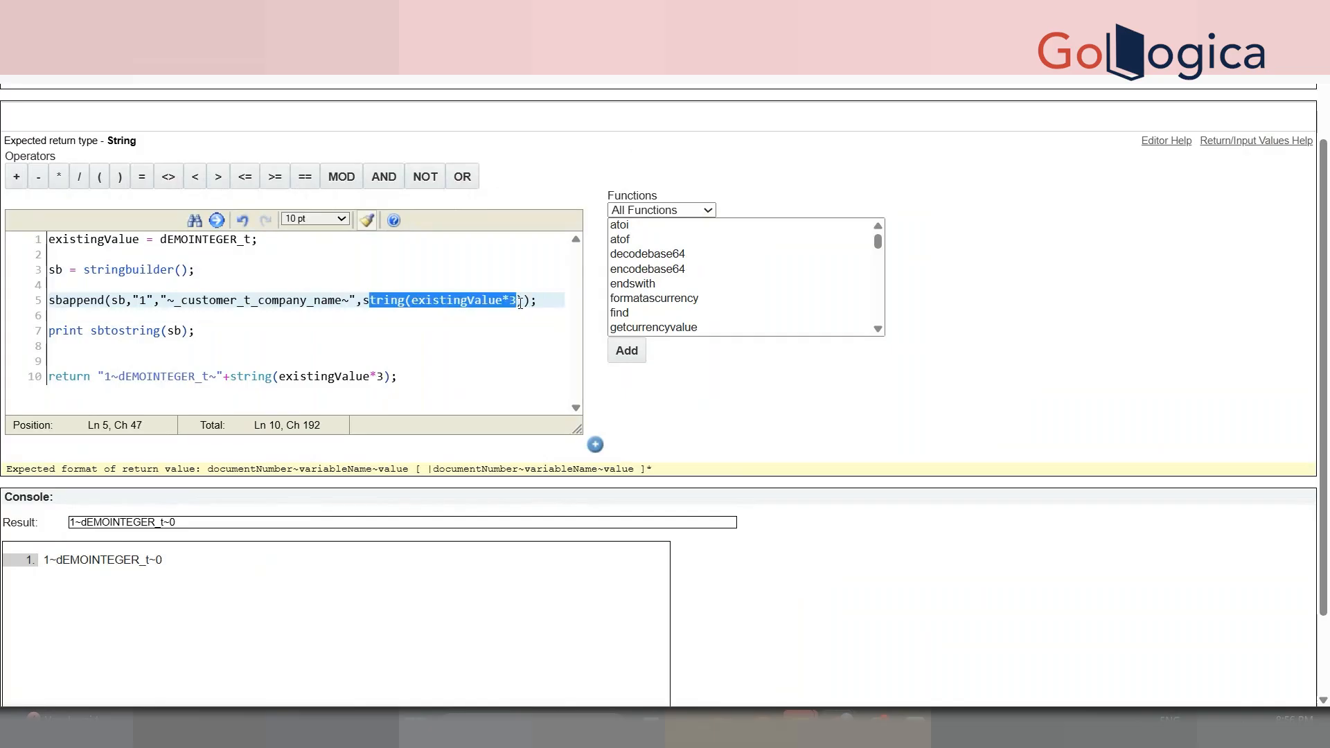
{"action": "key", "text": "BackSpace"}
{"action": "key", "text": "BackSpace"}
{"action": "key", "text": "Delete"}
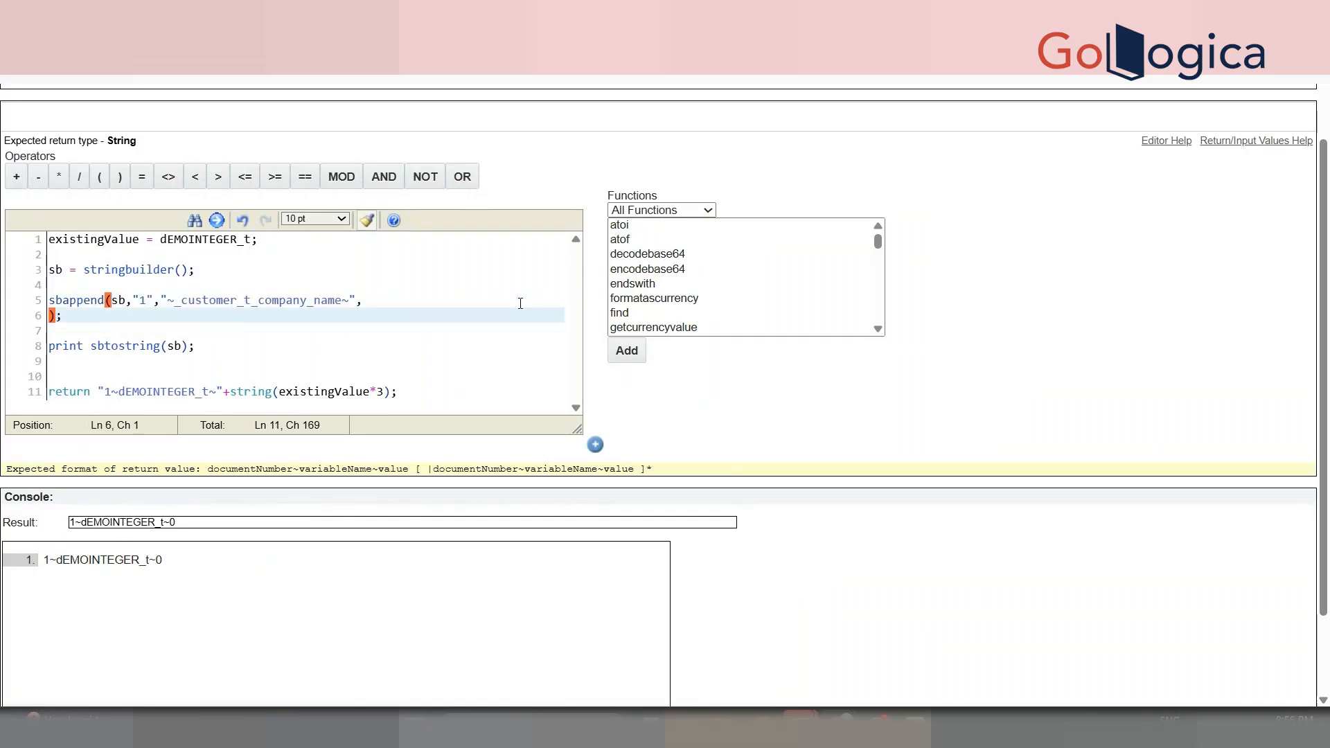
{"action": "type", "text": "\"TEST);"}
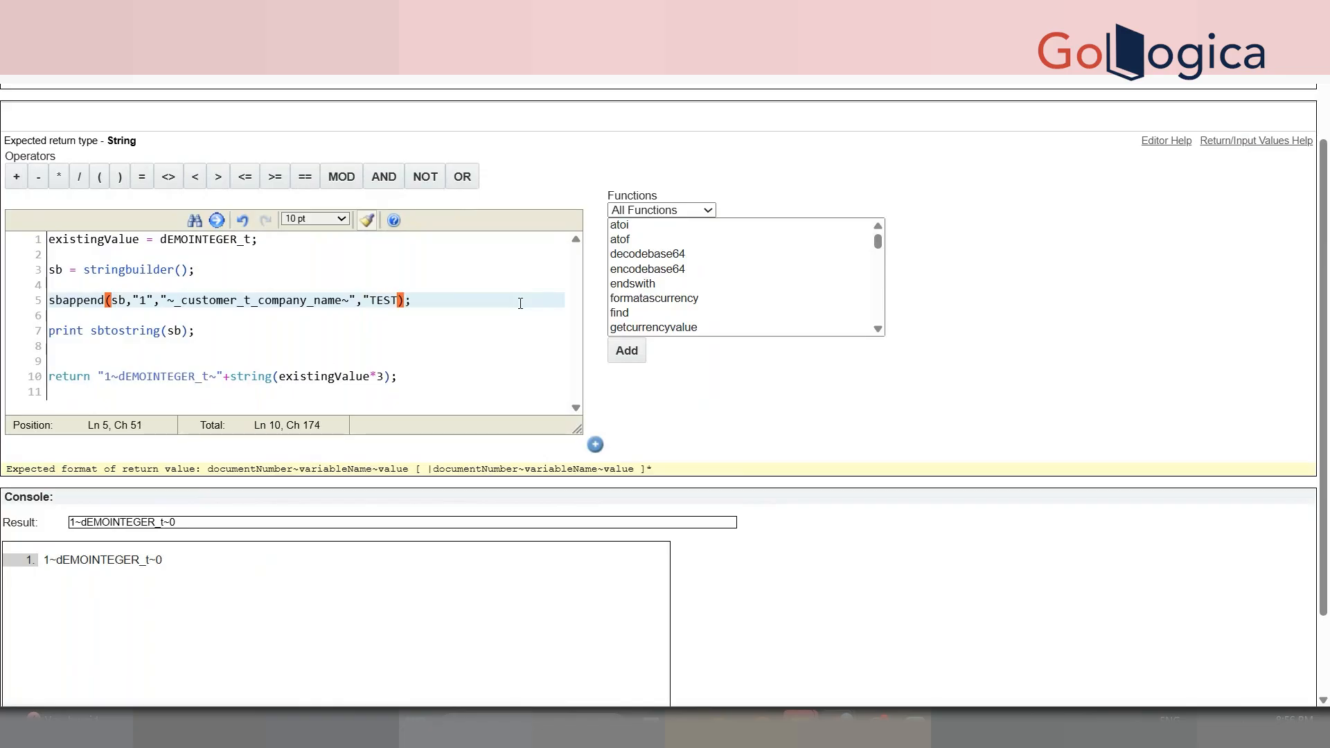
{"action": "key", "text": "BackSpace"}
{"action": "type", "text": "TCOMPANY\""}
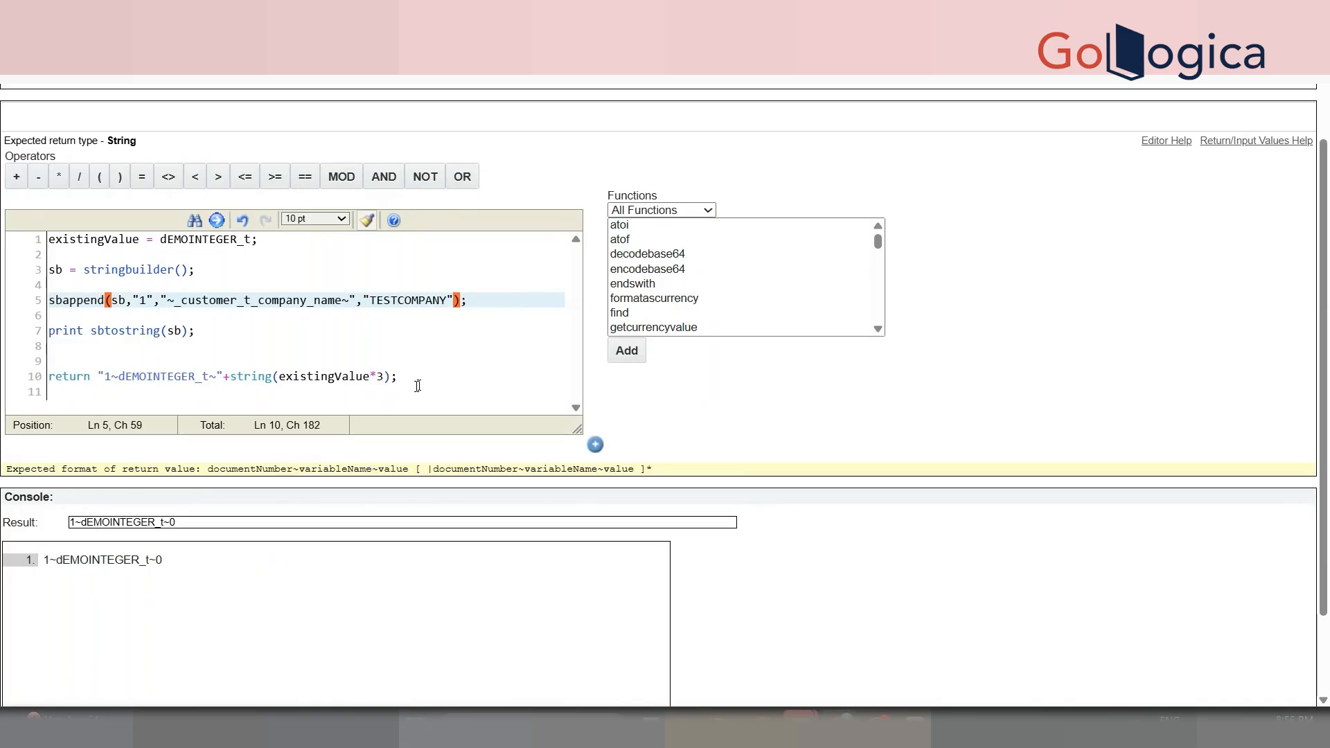
- Append +"|"+sbtostring(sb) to the end of the return expression
{"action": "left_click", "coordinate": [390, 377]}
{"action": "type", "text": "+\""}
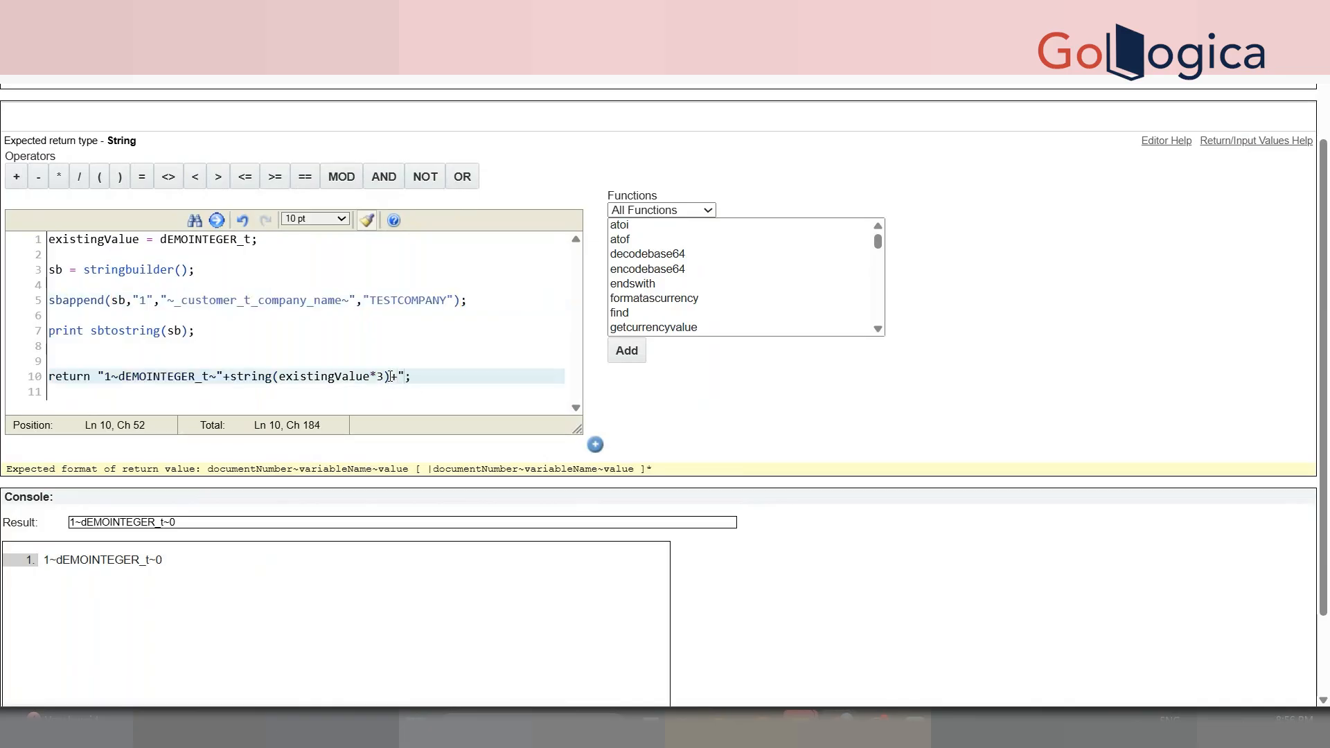
{"action": "type", "text": "|\""}
{"action": "double_click", "coordinate": [410, 378]}
{"action": "left_click", "coordinate": [420, 378]}
{"action": "type", "text": "+"}
{"action": "type", "text": "sbt"}
{"action": "key", "text": "BackSpace"}
{"action": "type", "text": "tostring(sb"}
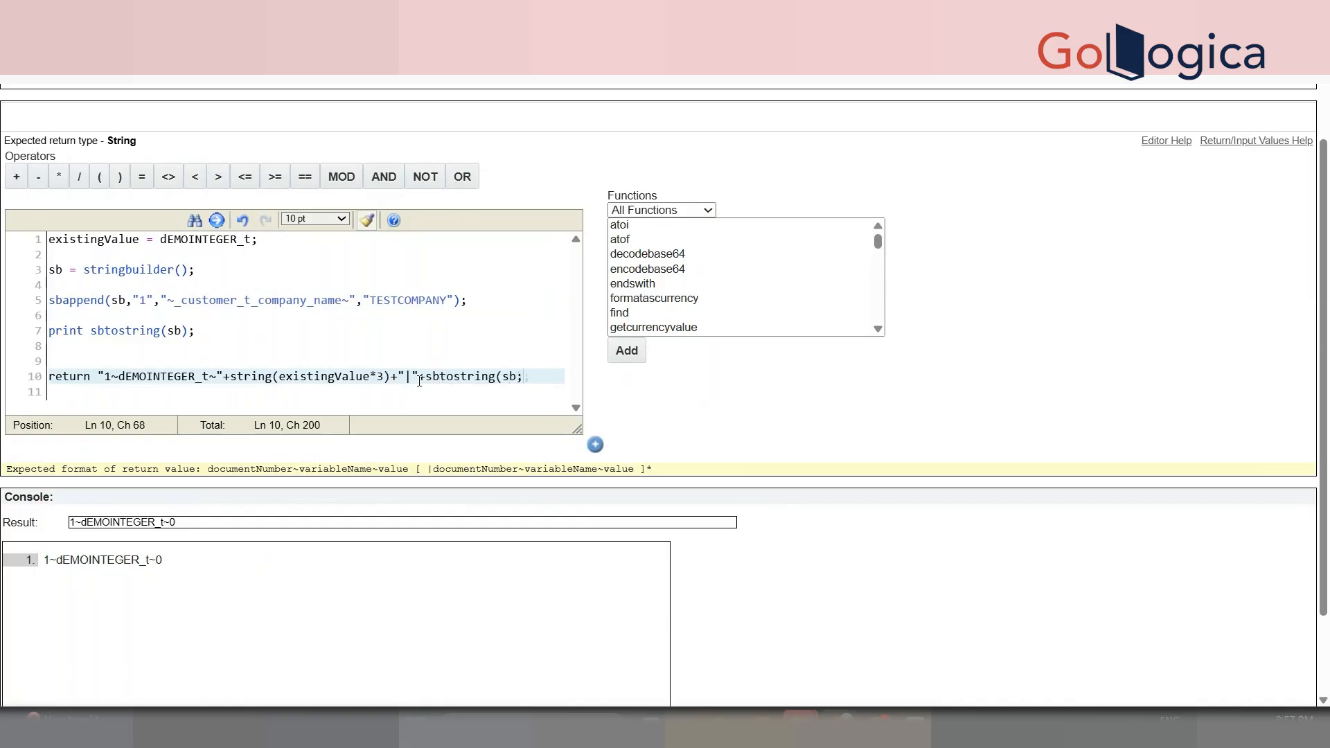
{"action": "type", "text": ")"}
{"action": "scroll", "coordinate": [386, 558], "scroll_direction": "down", "scroll_amount": 1}
{"action": "scroll", "coordinate": [664, 390], "scroll_direction": "down", "scroll_amount": 1}
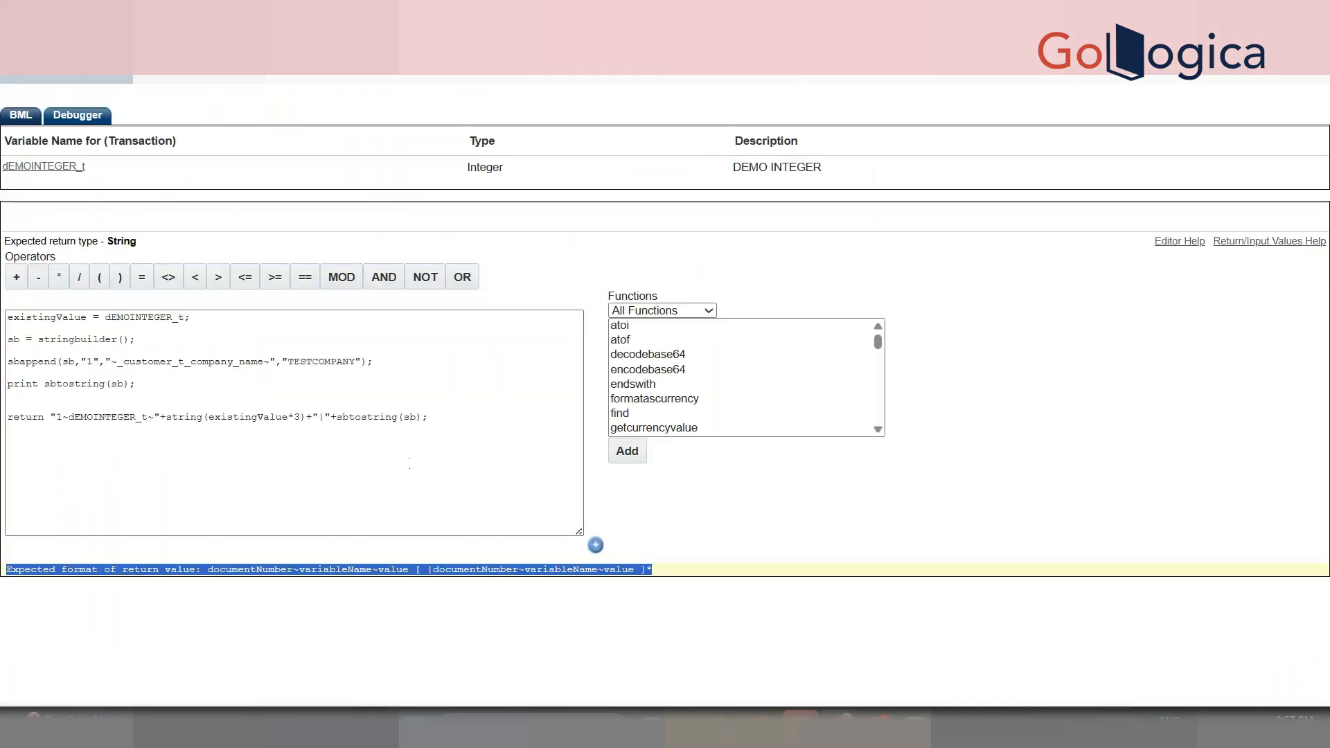
- Compare the result output, ending |1~_customer_t_company_name~TESTCOMPANY, against the return line
{"action": "scroll", "coordinate": [1328, 473], "scroll_direction": "down", "scroll_amount": 1}
{"action": "left_click", "coordinate": [167, 556]}
{"action": "double_click", "coordinate": [167, 556]}
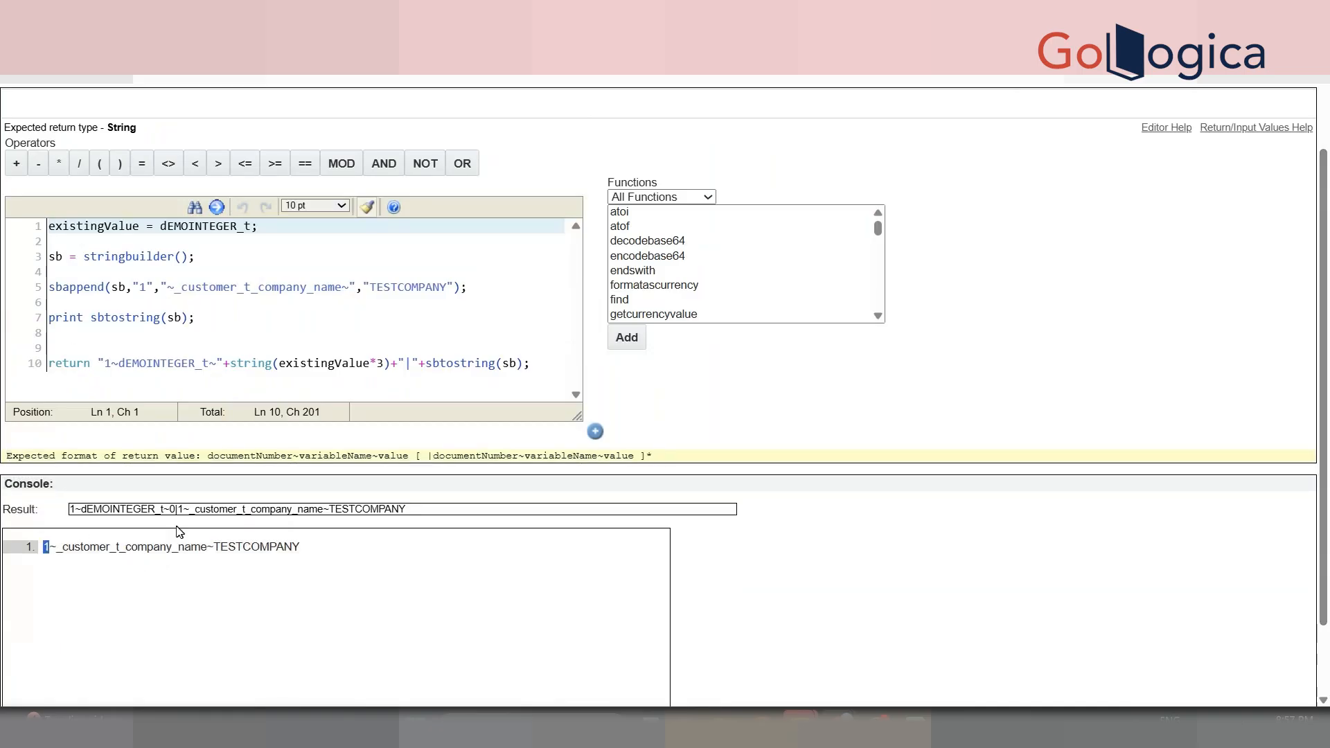
{"action": "double_click", "coordinate": [209, 510]}
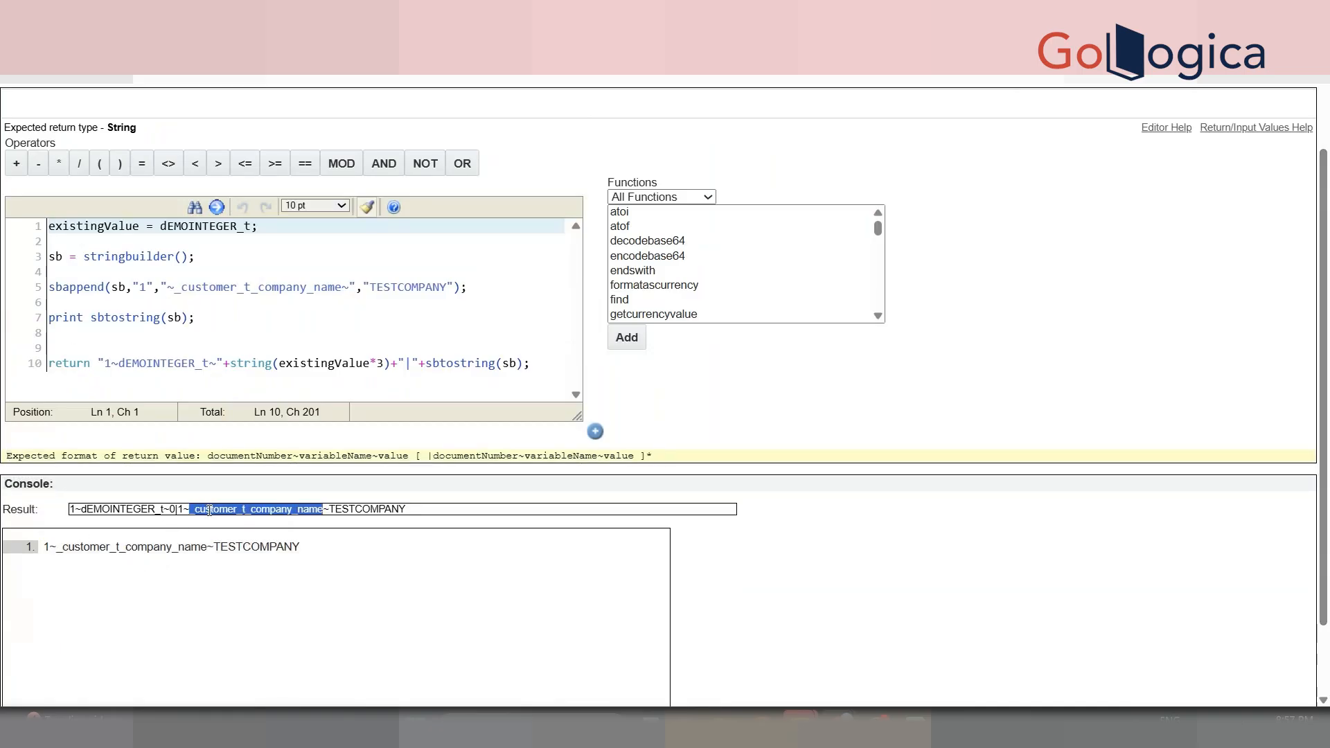
{"action": "double_click", "coordinate": [113, 509]}
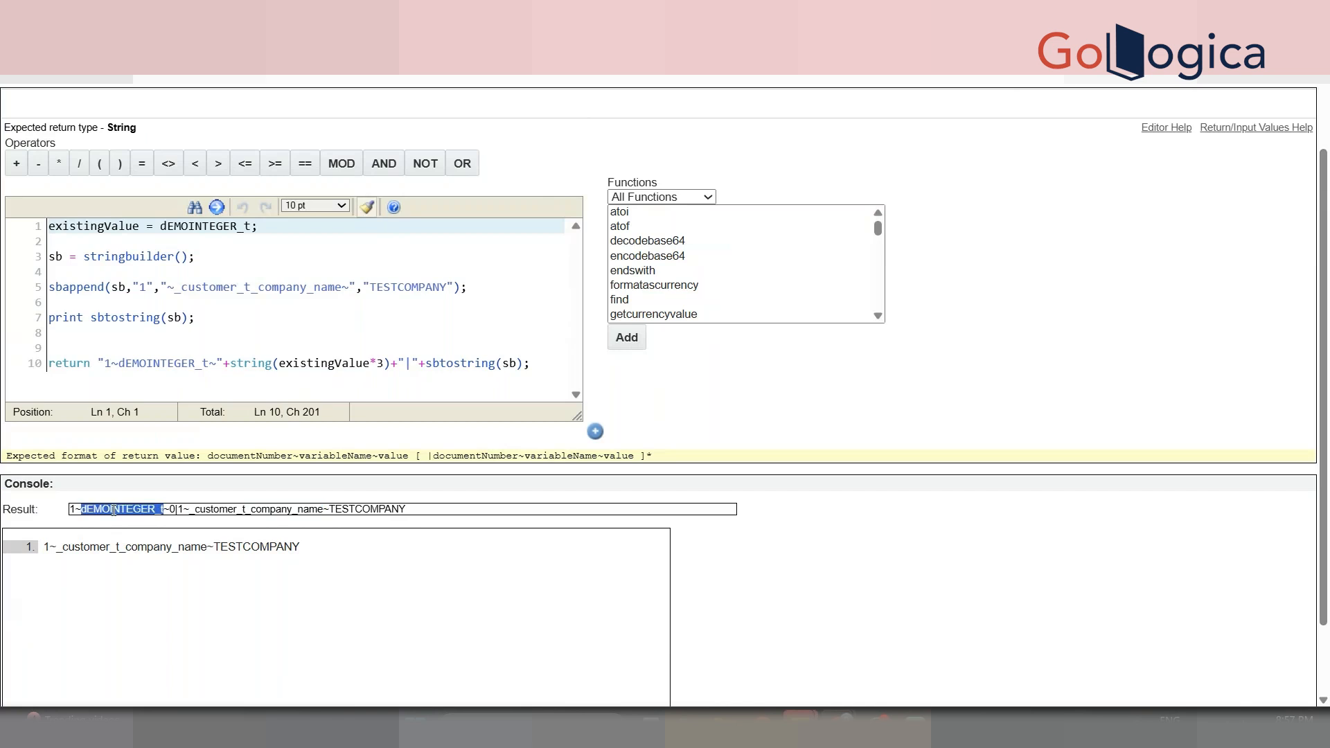
{"action": "double_click", "coordinate": [153, 364]}
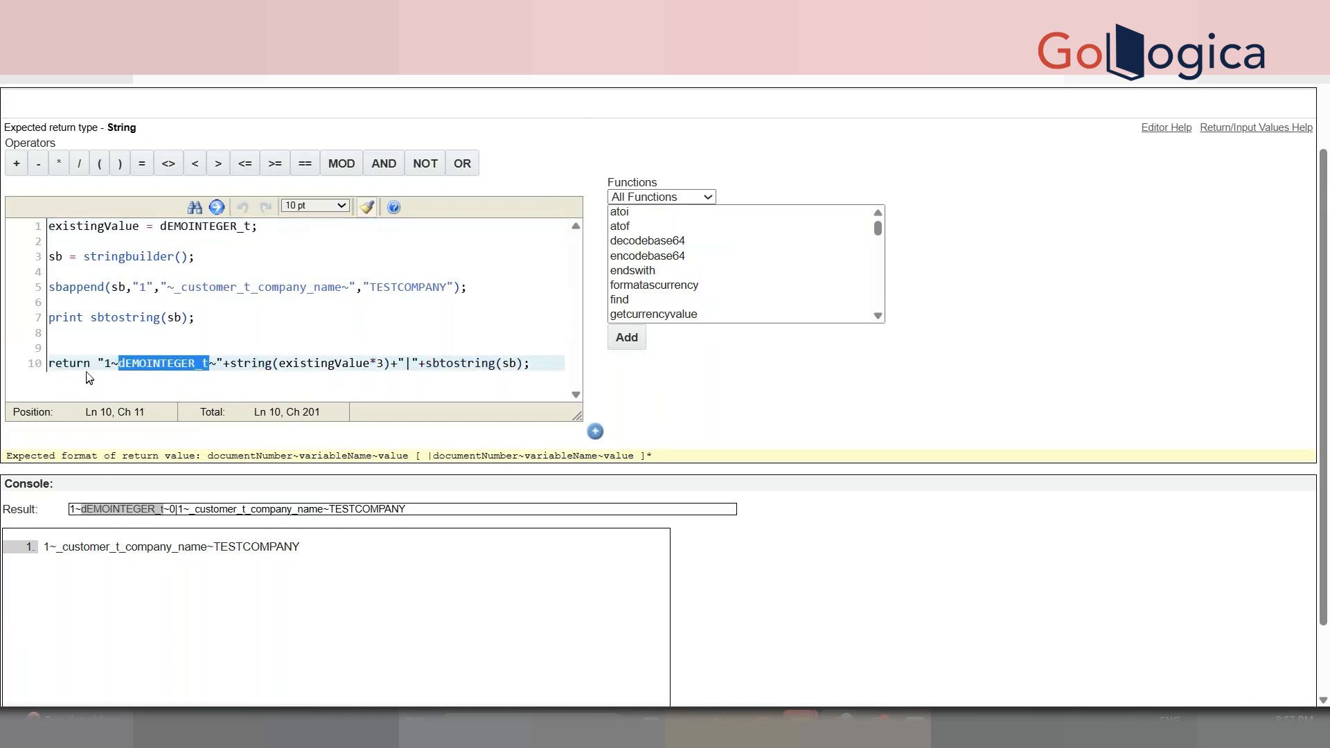
{"action": "left_click_drag", "start_coordinate": [104, 364], "coordinate": [385, 366]}
{"action": "left_click", "coordinate": [213, 508]}
{"action": "double_click", "coordinate": [213, 507]}
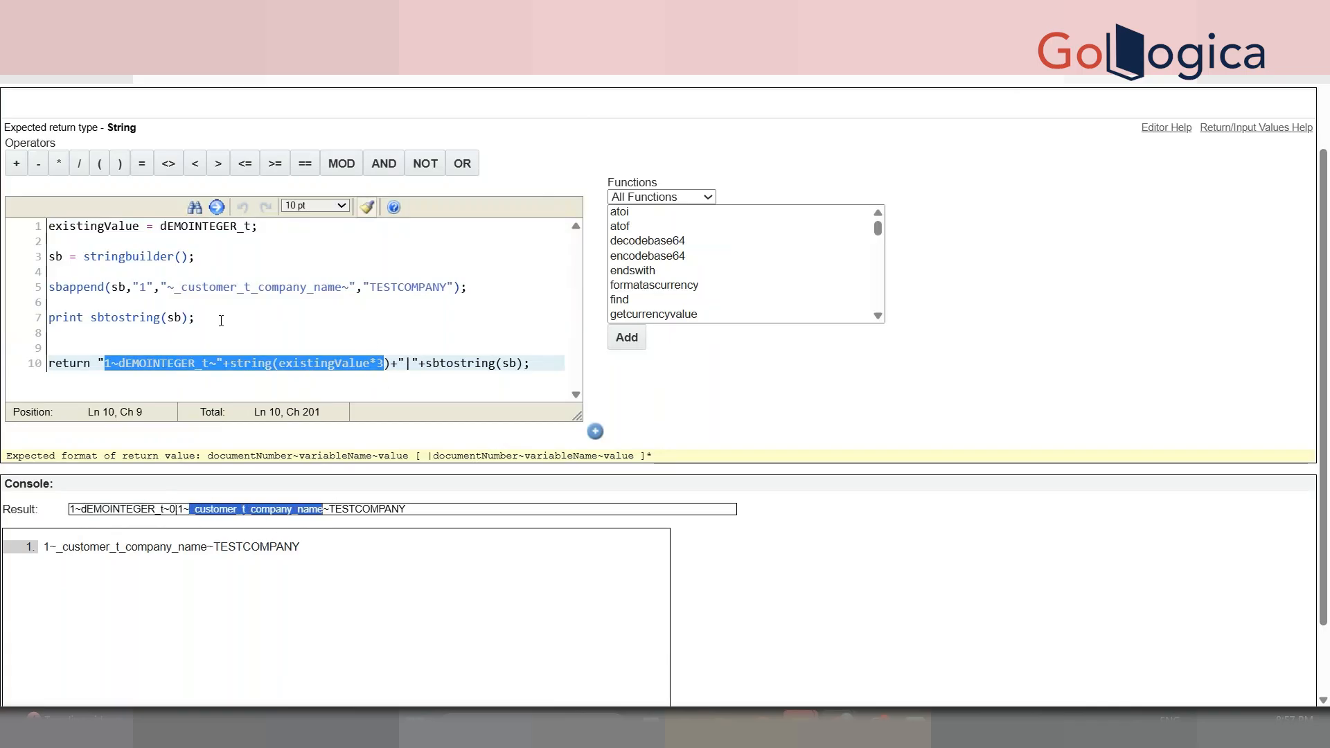
{"action": "left_click", "coordinate": [413, 513]}
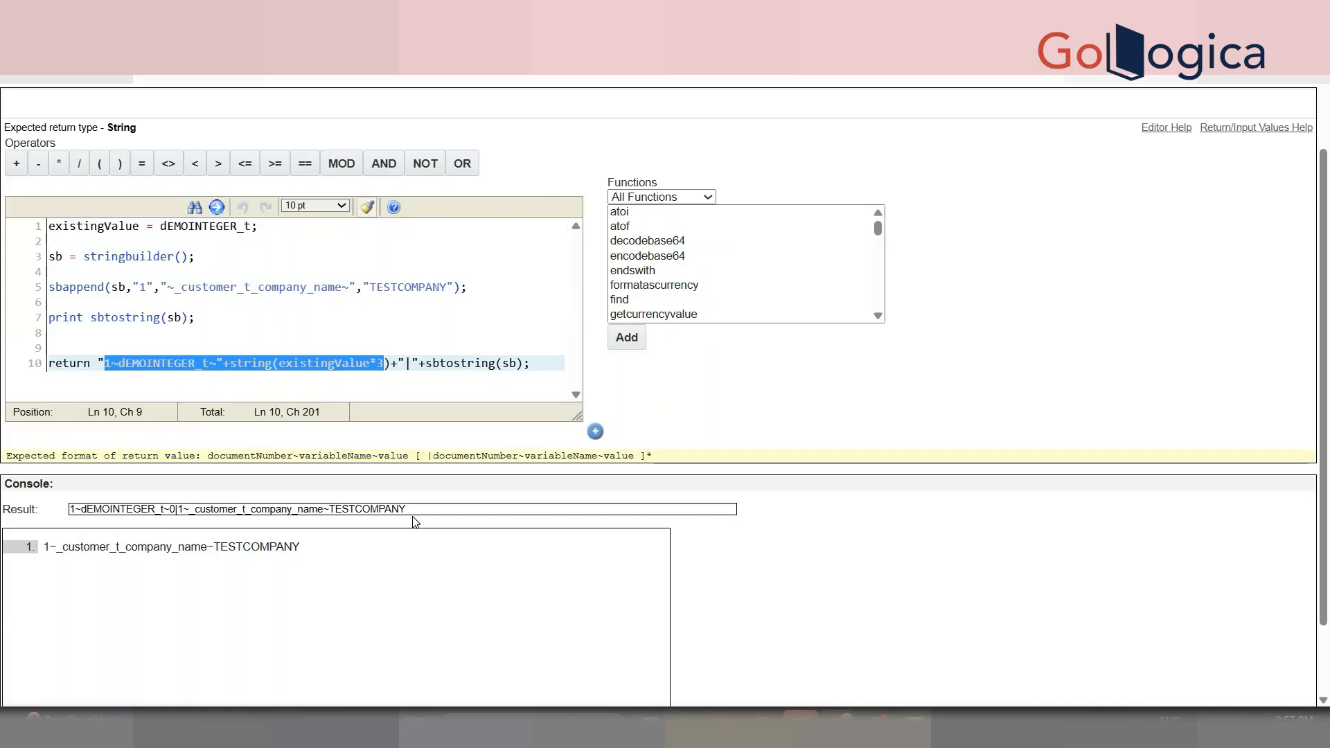
- Duplicate the sbappend line twice onto new lines below line 5
{"action": "left_click", "coordinate": [485, 286]}
{"action": "key", "text": "shift+Home"}
{"action": "key", "text": "ctrl+c"}
{"action": "left_click", "coordinate": [500, 286]}
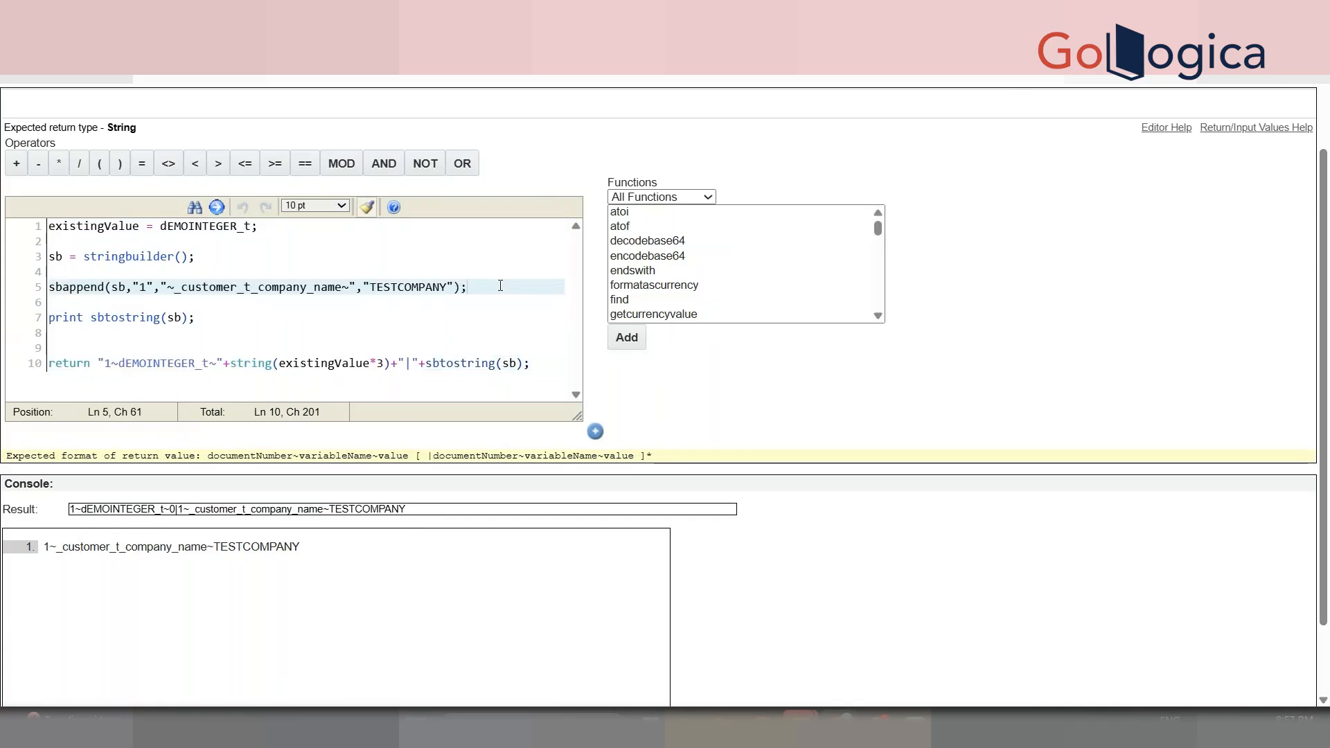
{"action": "key", "text": "Return"}
{"action": "key", "text": "ctrl+v"}
{"action": "key", "text": "Return"}
{"action": "key", "text": "ctrl+v"}
{"action": "key", "text": "Return"}
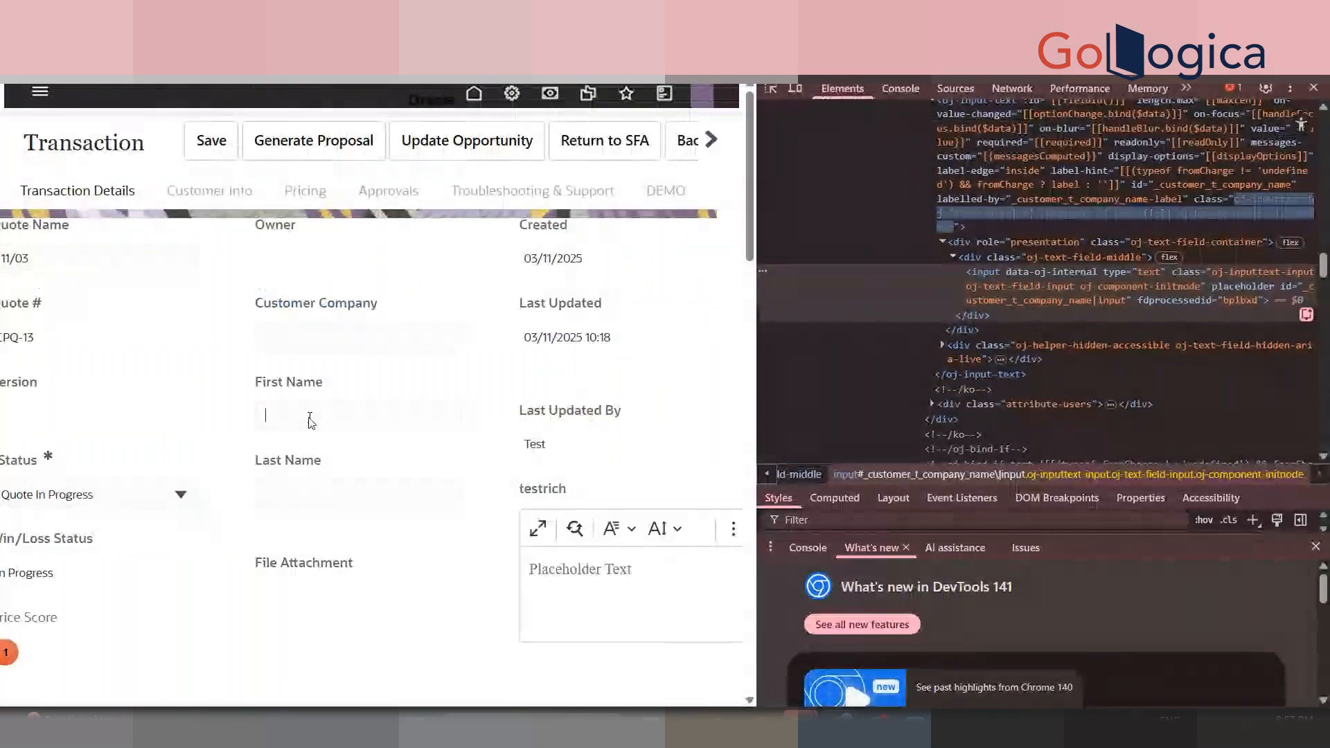
- Inspect the First Name field in DevTools and make line 6 append _customer_t_first_name
{"action": "right_click", "coordinate": [311, 410]}
{"action": "left_click", "coordinate": [365, 536]}
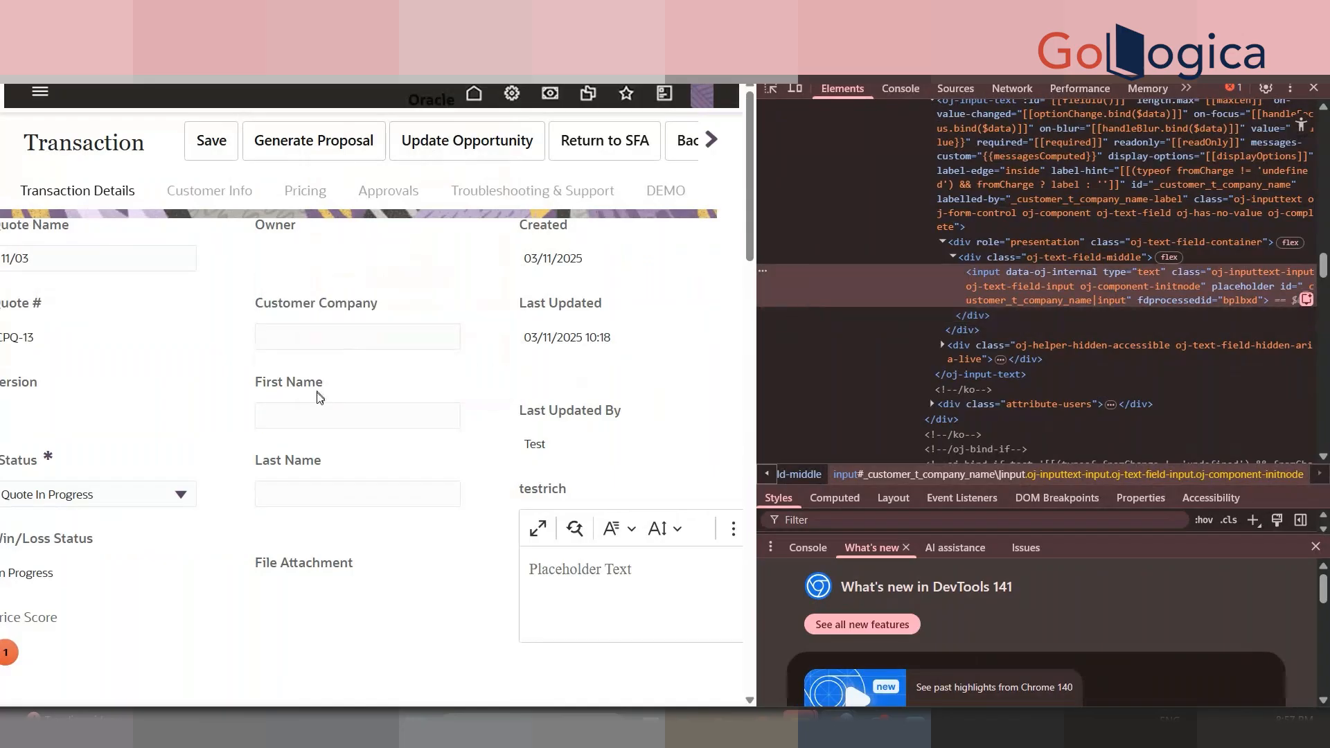
{"action": "right_click", "coordinate": [329, 437]}
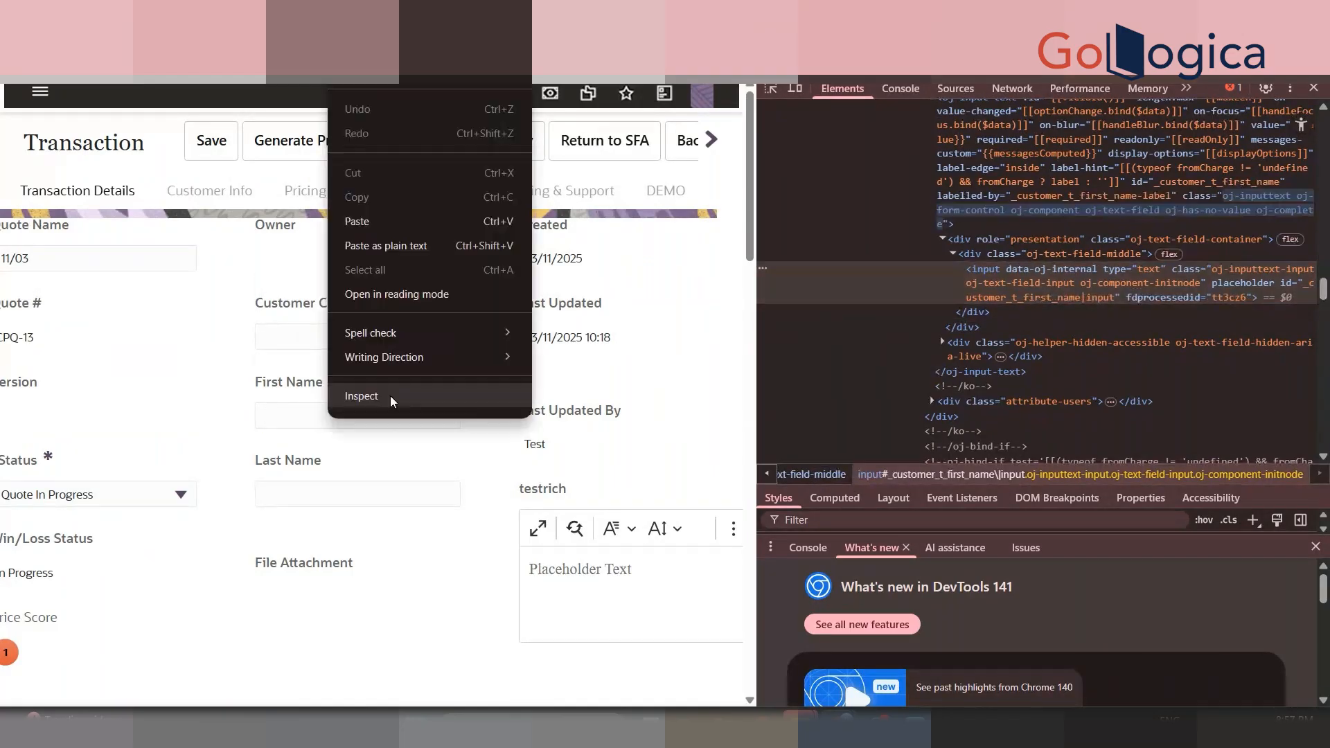
{"action": "left_click", "coordinate": [389, 396]}
{"action": "double_click", "coordinate": [1191, 189]}
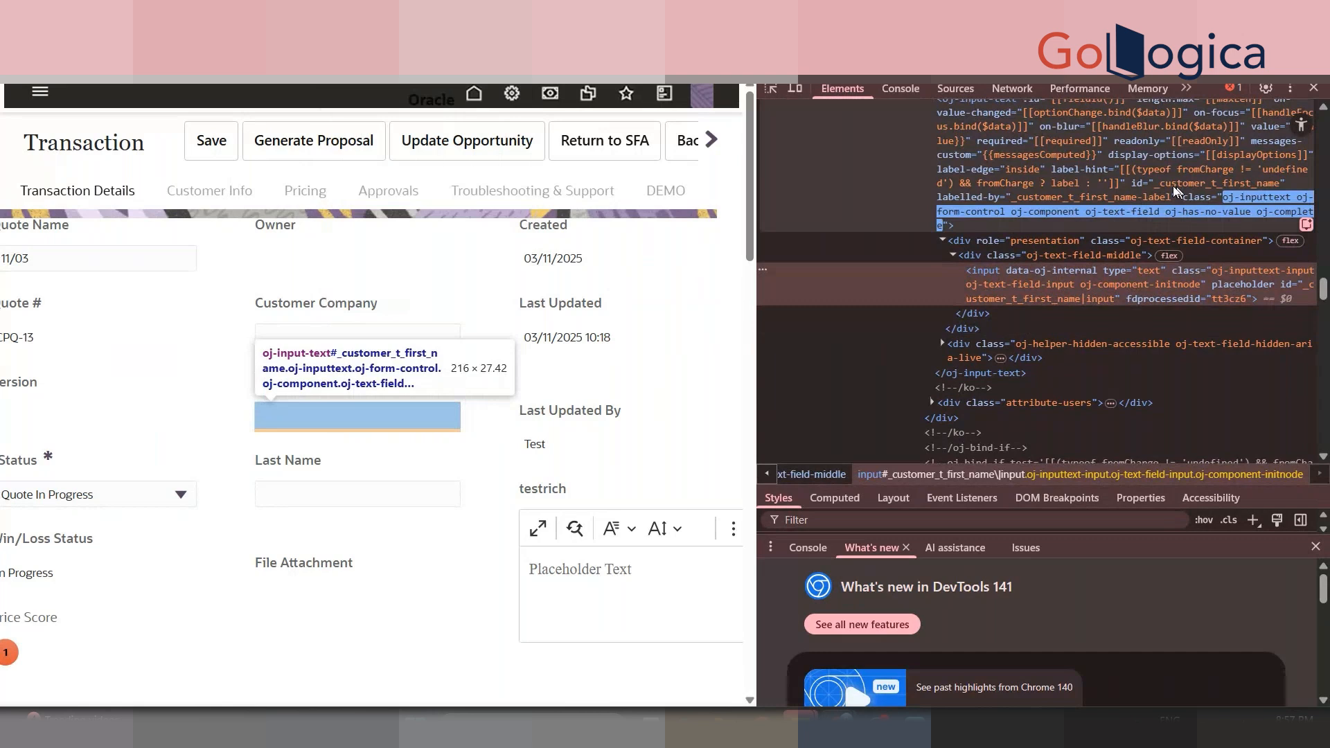
{"action": "key", "text": "alt+Tab"}
{"action": "double_click", "coordinate": [241, 301]}
{"action": "key", "text": "ctrl+v"}
- Copy the Last Name field's id from DevTools so line 7 appends _customer_t_last_name
{"action": "double_click", "coordinate": [245, 317]}
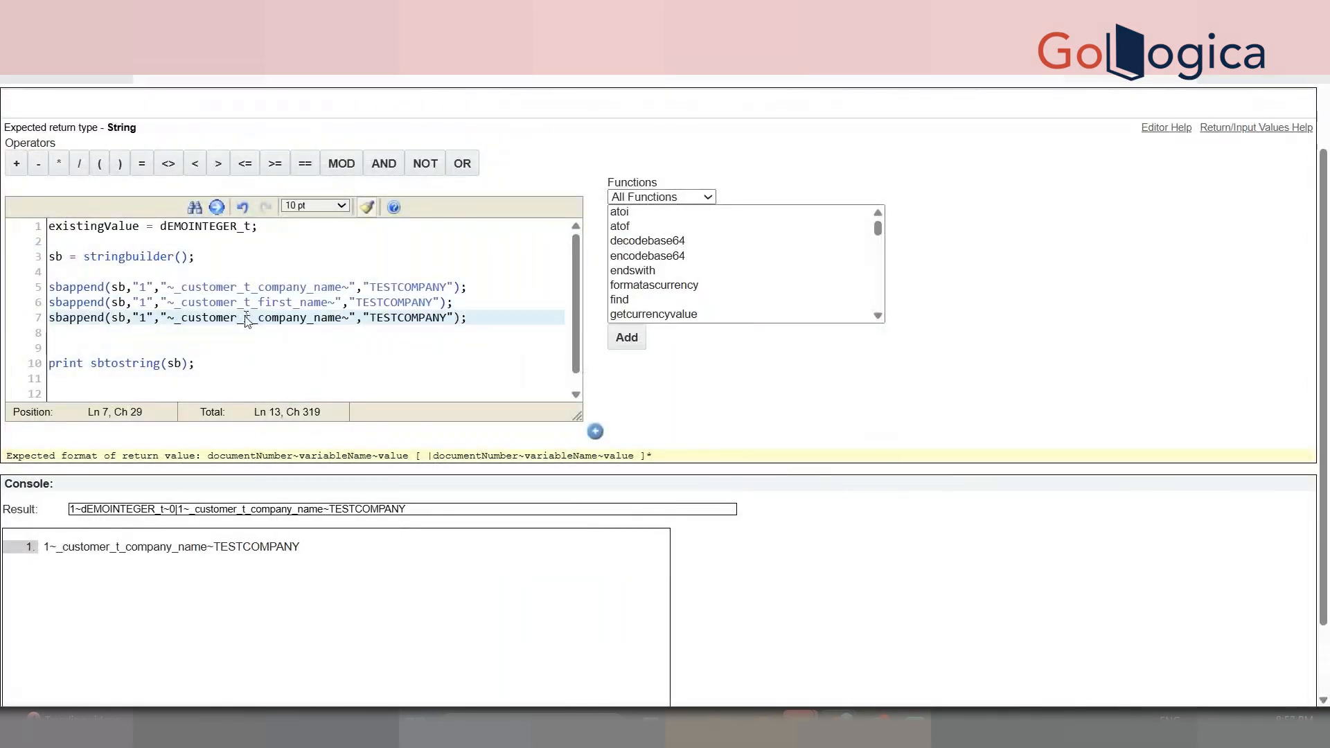
{"action": "key", "text": "alt+Tab"}
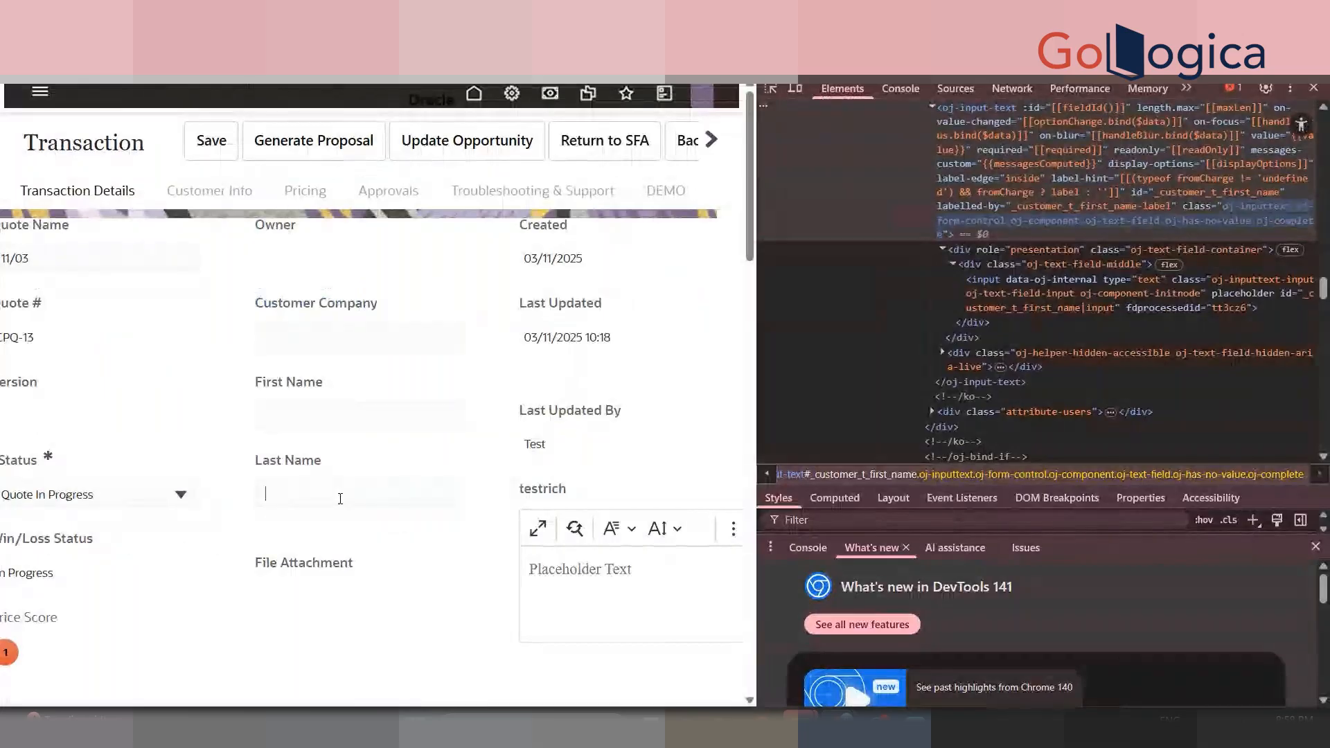
{"action": "right_click", "coordinate": [340, 498]}
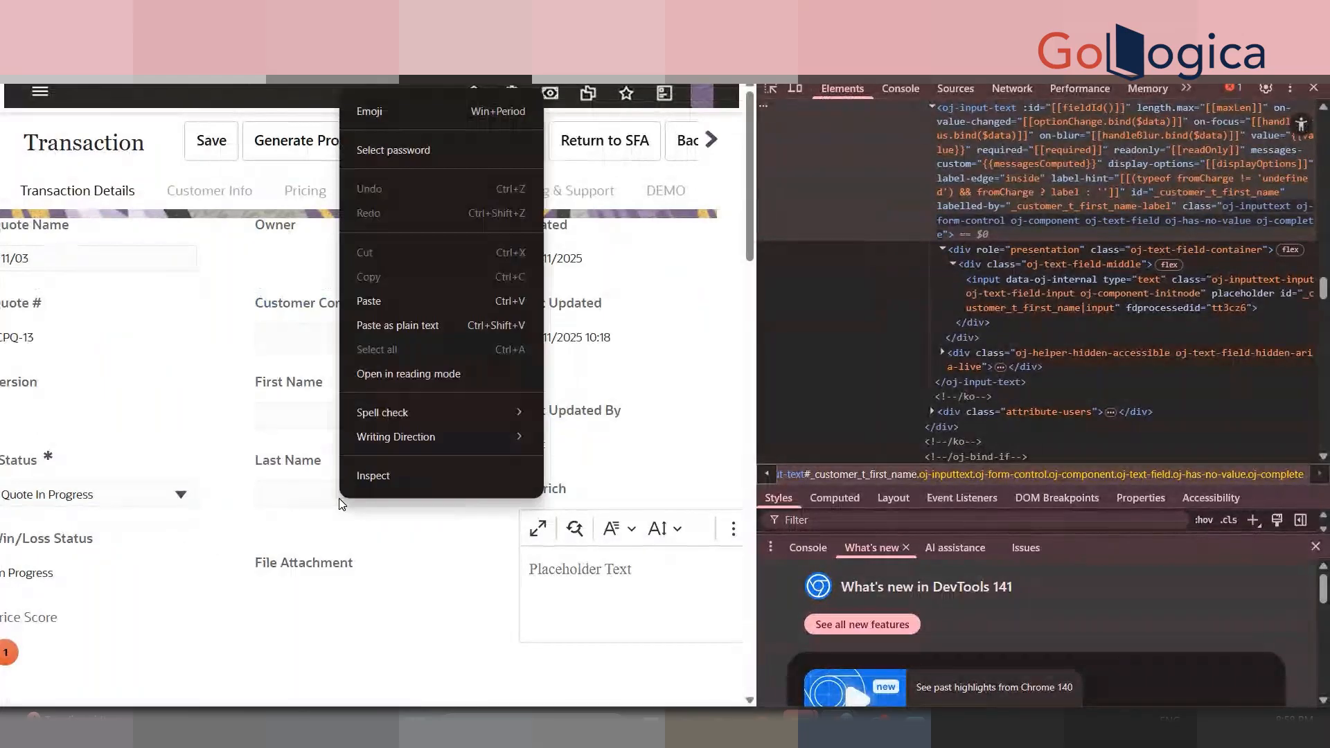
{"action": "left_click", "coordinate": [413, 477]}
{"action": "double_click", "coordinate": [1037, 296]}
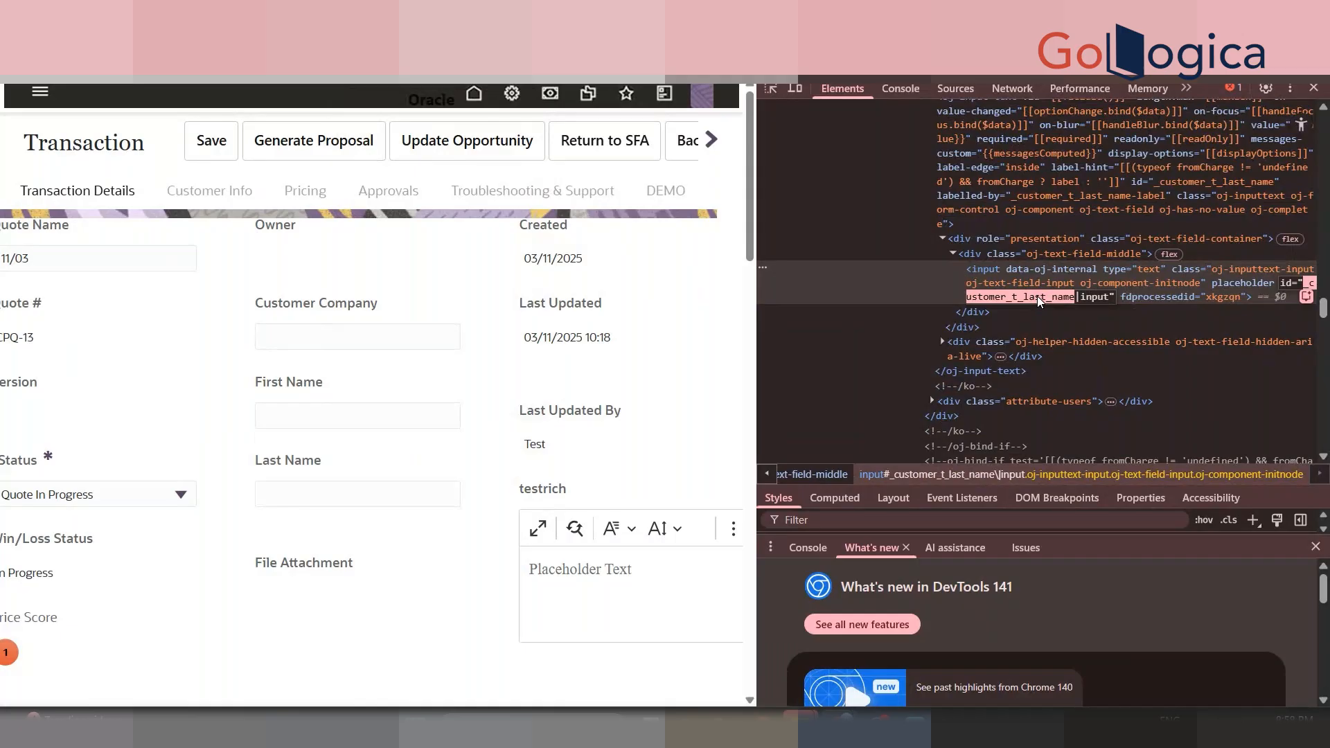
{"action": "key", "text": "ctrl+c"}
{"action": "key", "text": "alt+Tab"}
{"action": "key", "text": "ctrl+v"}
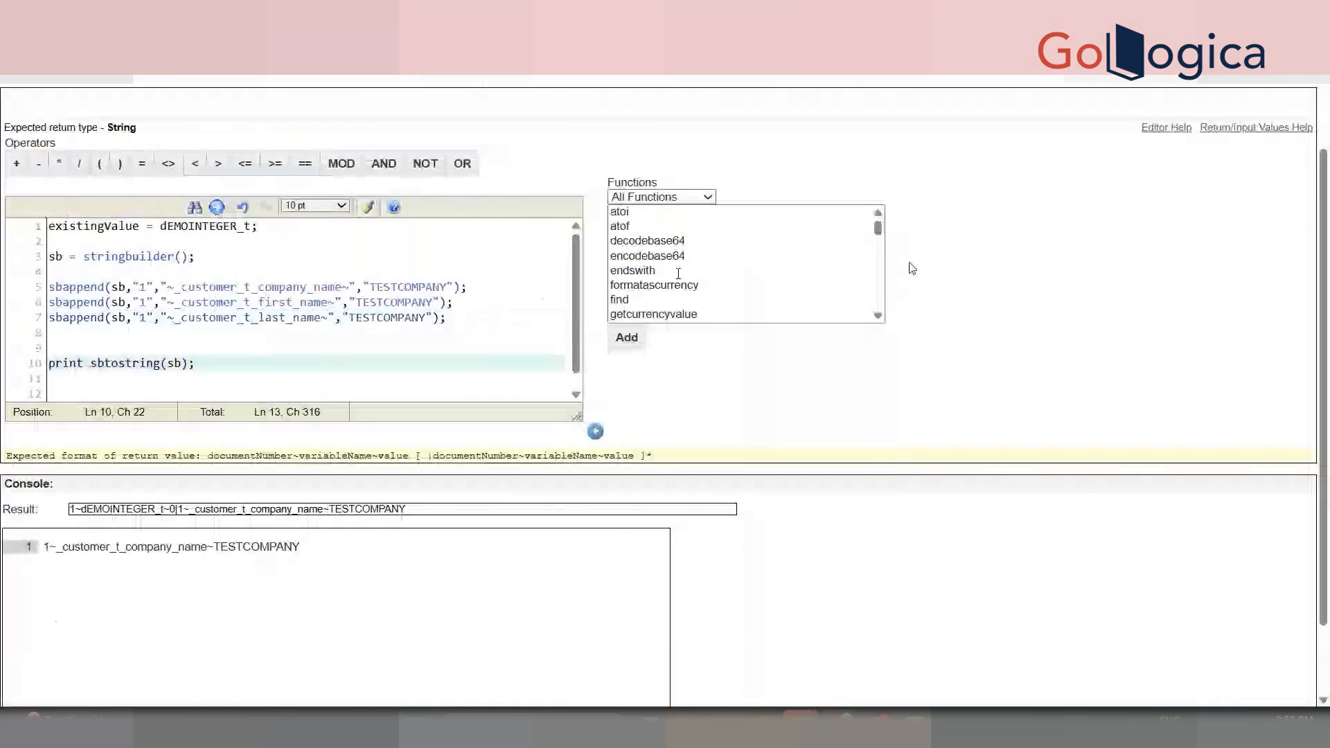
- Replace TESTCOMPANY on line 6 with a sample first name
{"action": "scroll", "coordinate": [282, 430], "scroll_direction": "up", "scroll_amount": 2}
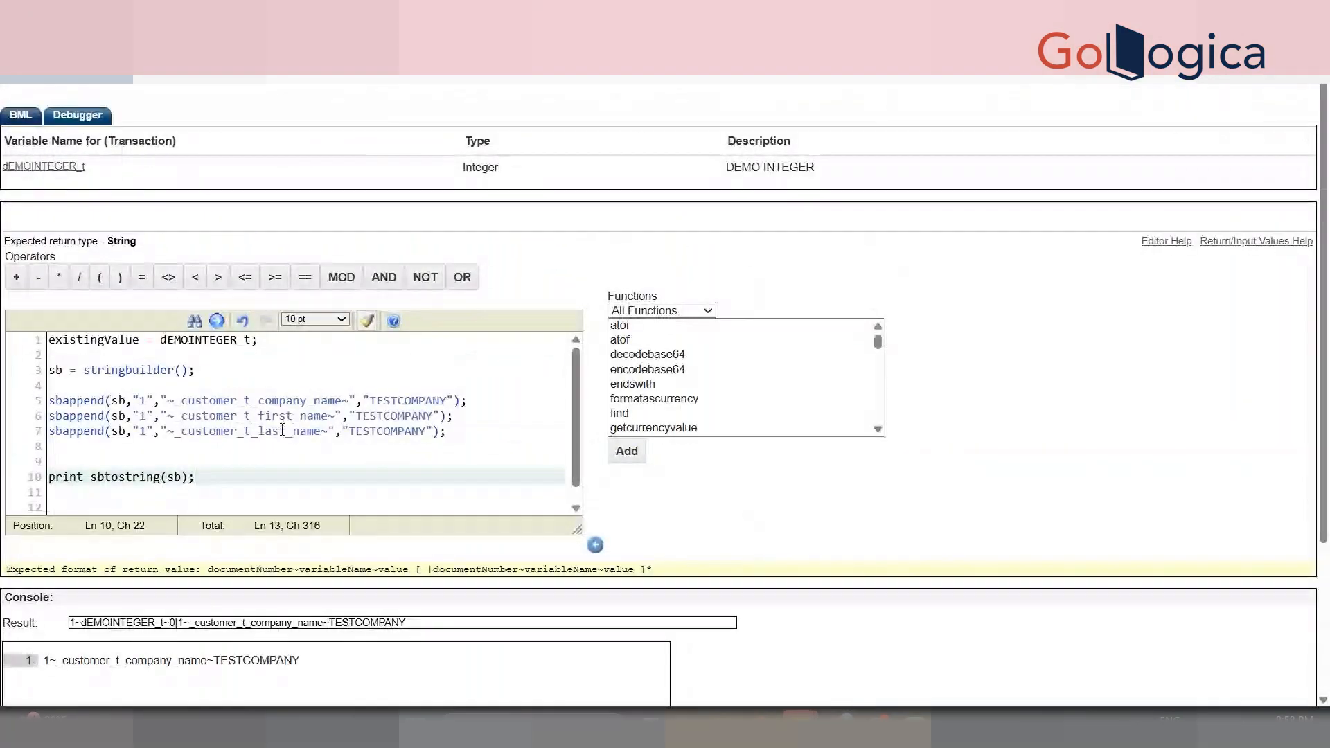
{"action": "left_click", "coordinate": [277, 402]}
{"action": "double_click", "coordinate": [278, 402]}
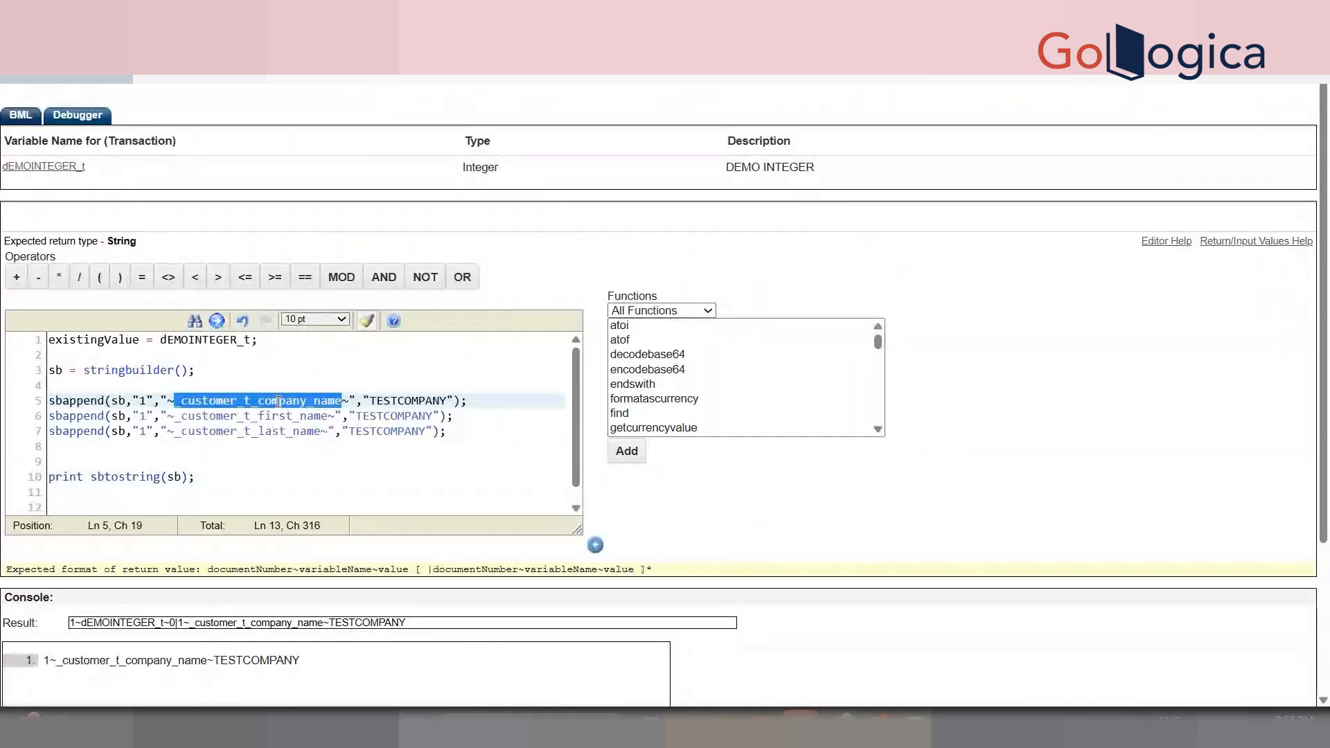
{"action": "left_click", "coordinate": [386, 417]}
{"action": "left_click_drag", "start_coordinate": [386, 417], "coordinate": [434, 416]}
{"action": "key", "text": "BackSpace"}
{"action": "key", "text": "BackSpace"}
{"action": "key", "text": "BackSpace"}
{"action": "key", "text": "BackSpace"}
{"action": "key", "text": "BackSpace"}
- Replace TESTCOMPANY on line 7 with a sample last name, then review the attribute names
{"action": "double_click", "coordinate": [365, 436]}
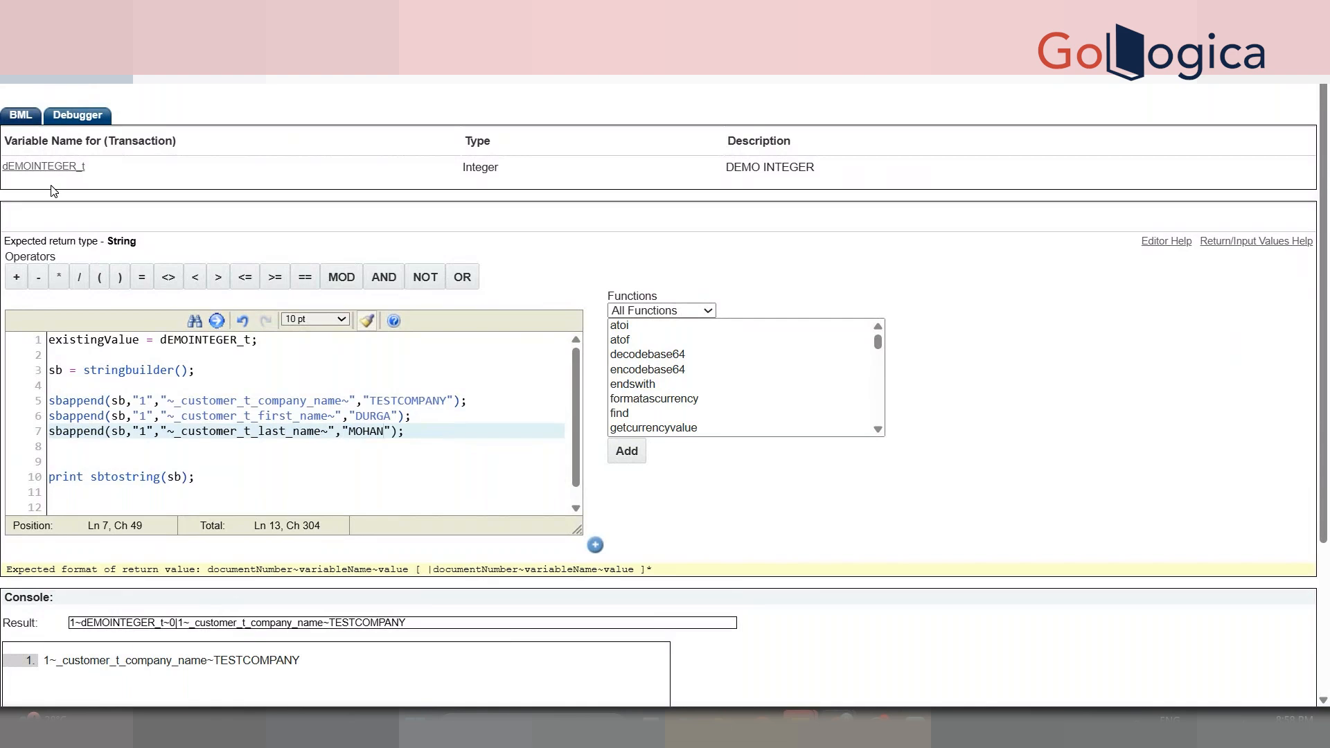
{"action": "left_click", "coordinate": [265, 493]}
{"action": "double_click", "coordinate": [248, 417]}
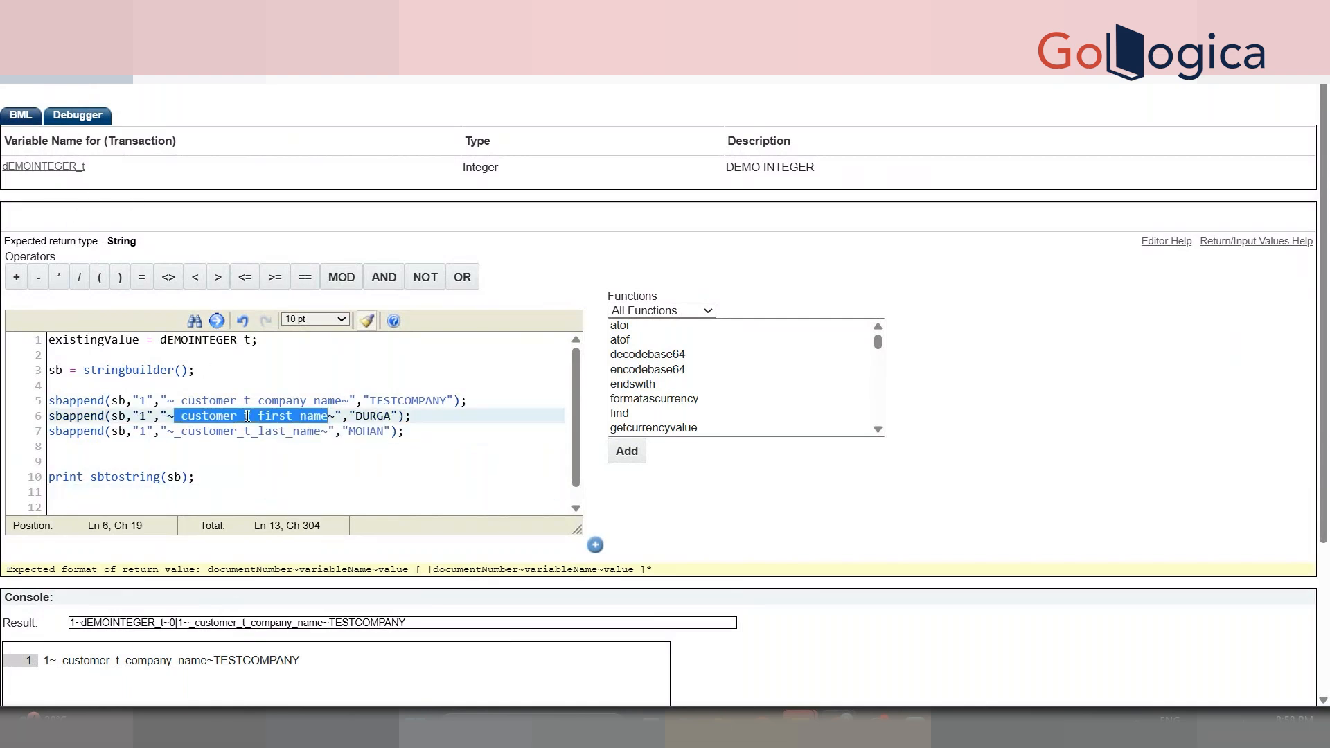
{"action": "double_click", "coordinate": [270, 400]}
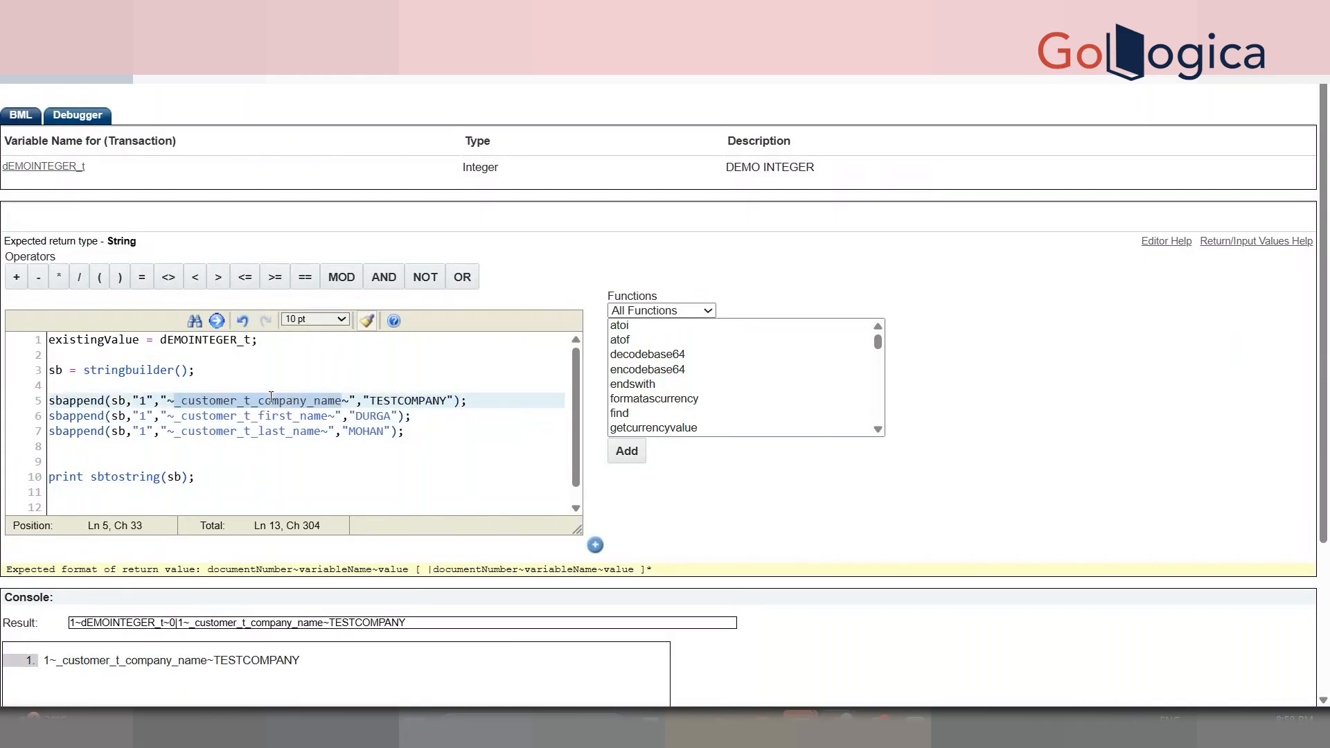
{"action": "double_click", "coordinate": [271, 398]}
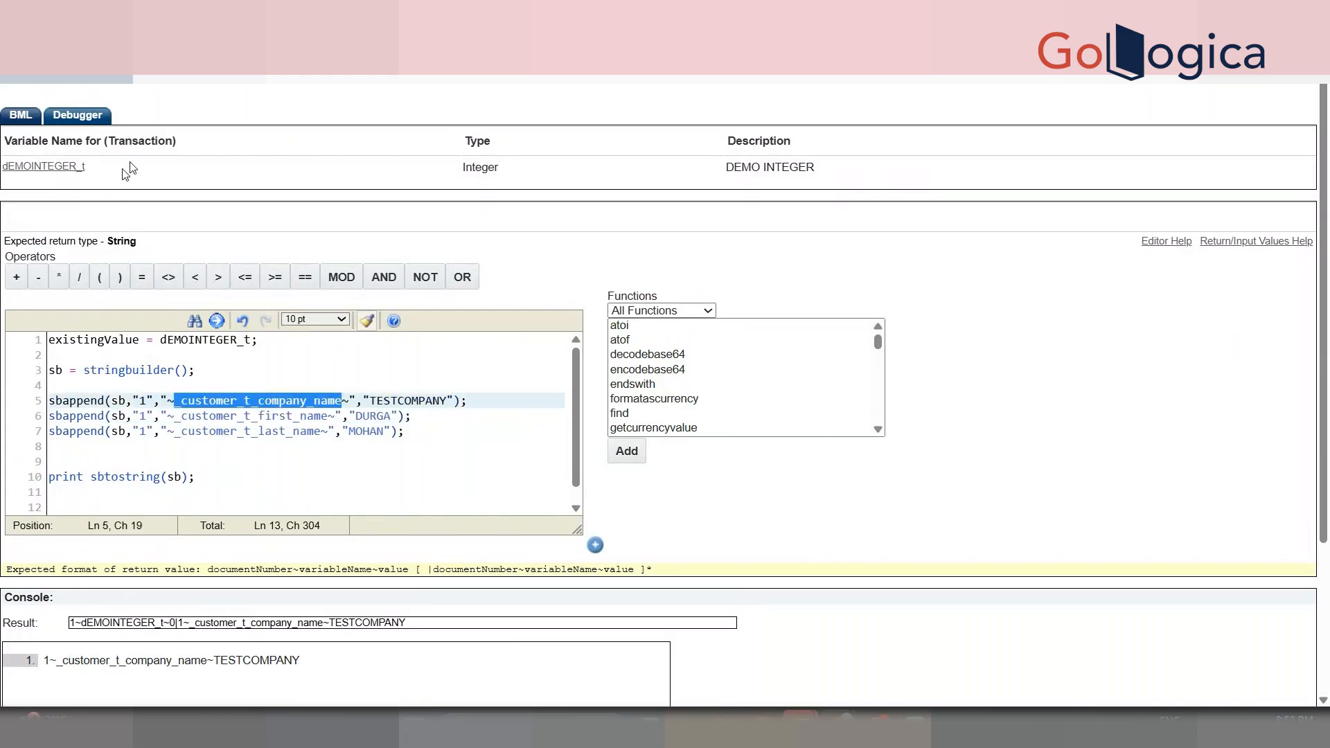
{"action": "scroll", "coordinate": [922, 258], "scroll_direction": "down", "scroll_amount": 3}
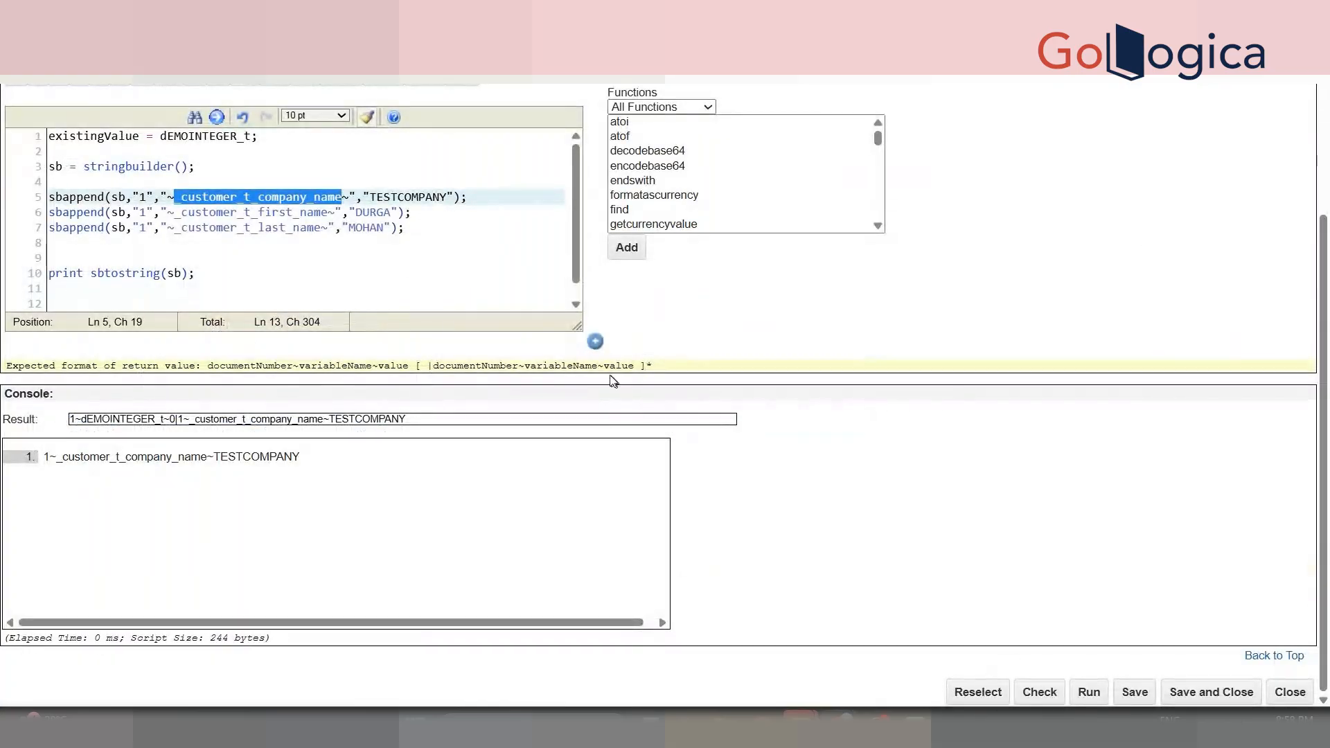
{"action": "left_click", "coordinate": [977, 692]}
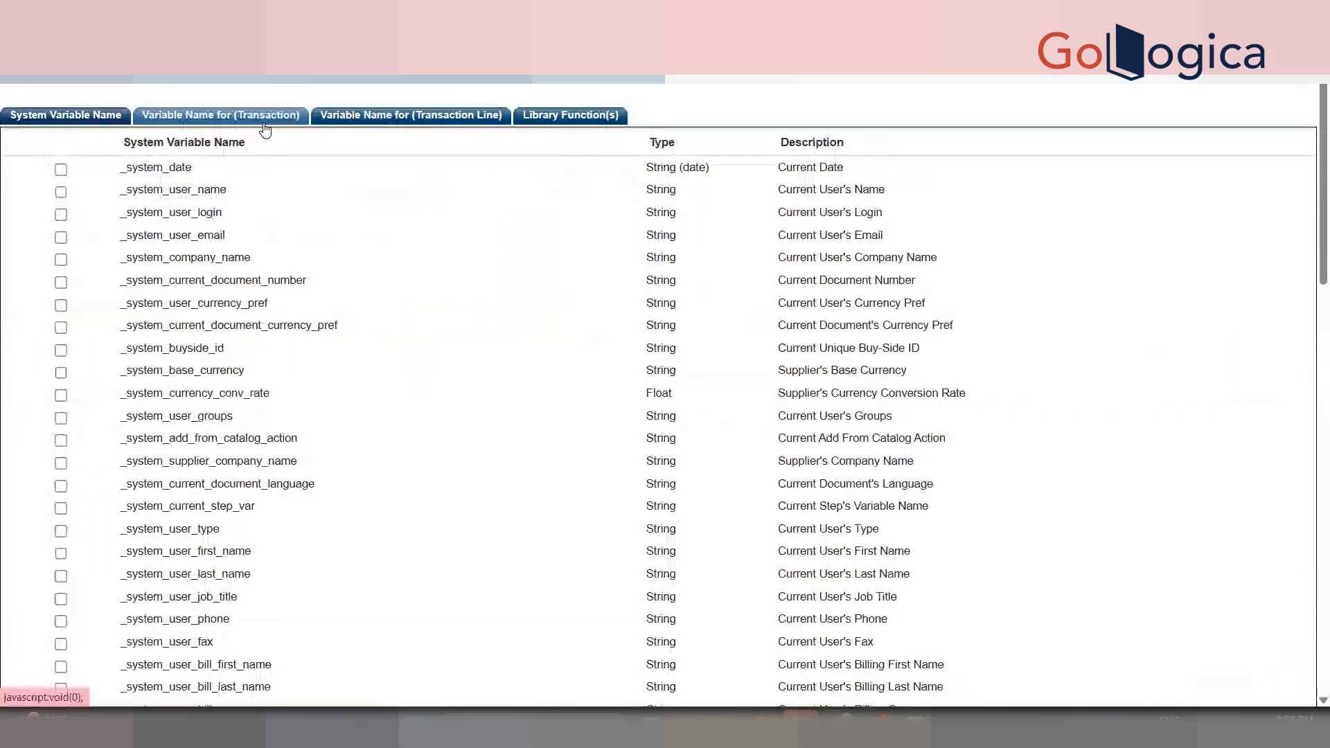
{"action": "left_click", "coordinate": [265, 117]}
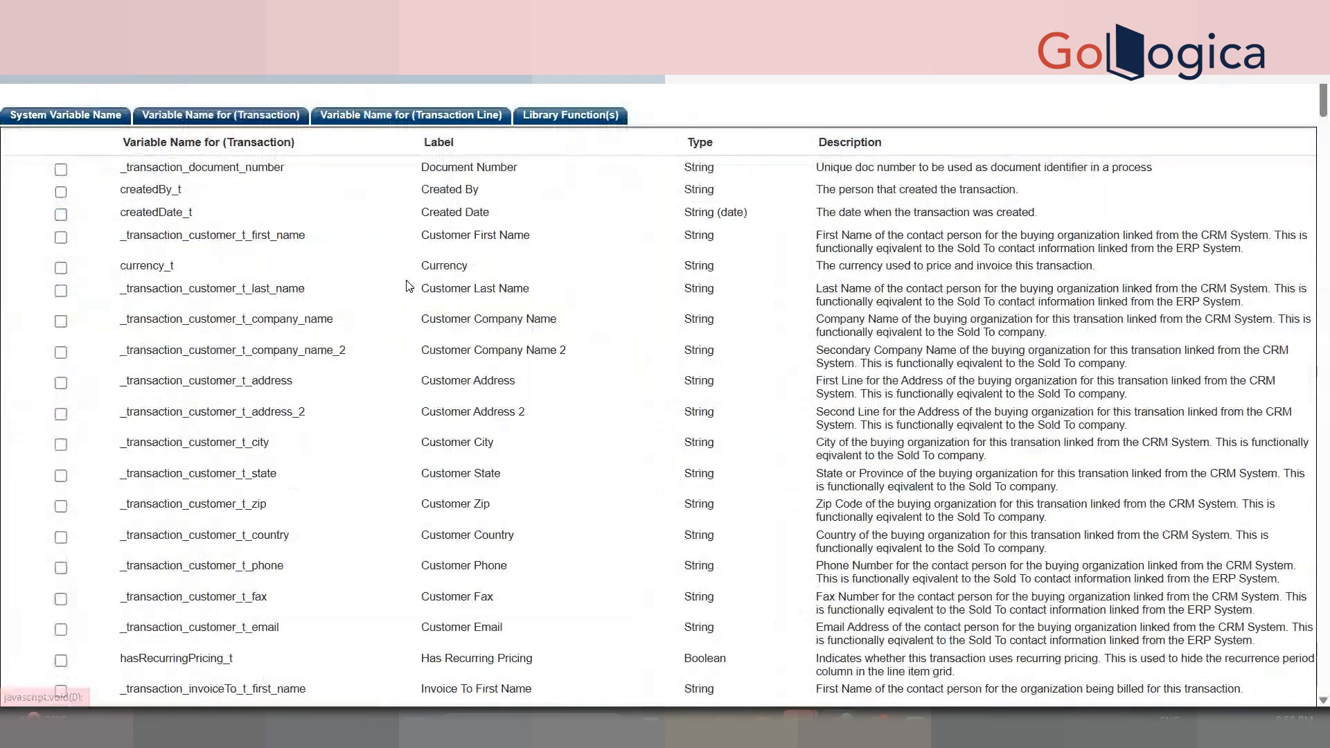
{"action": "key", "text": "ctrl+f"}
{"action": "key", "text": "Return"}
{"action": "key", "text": "Return"}
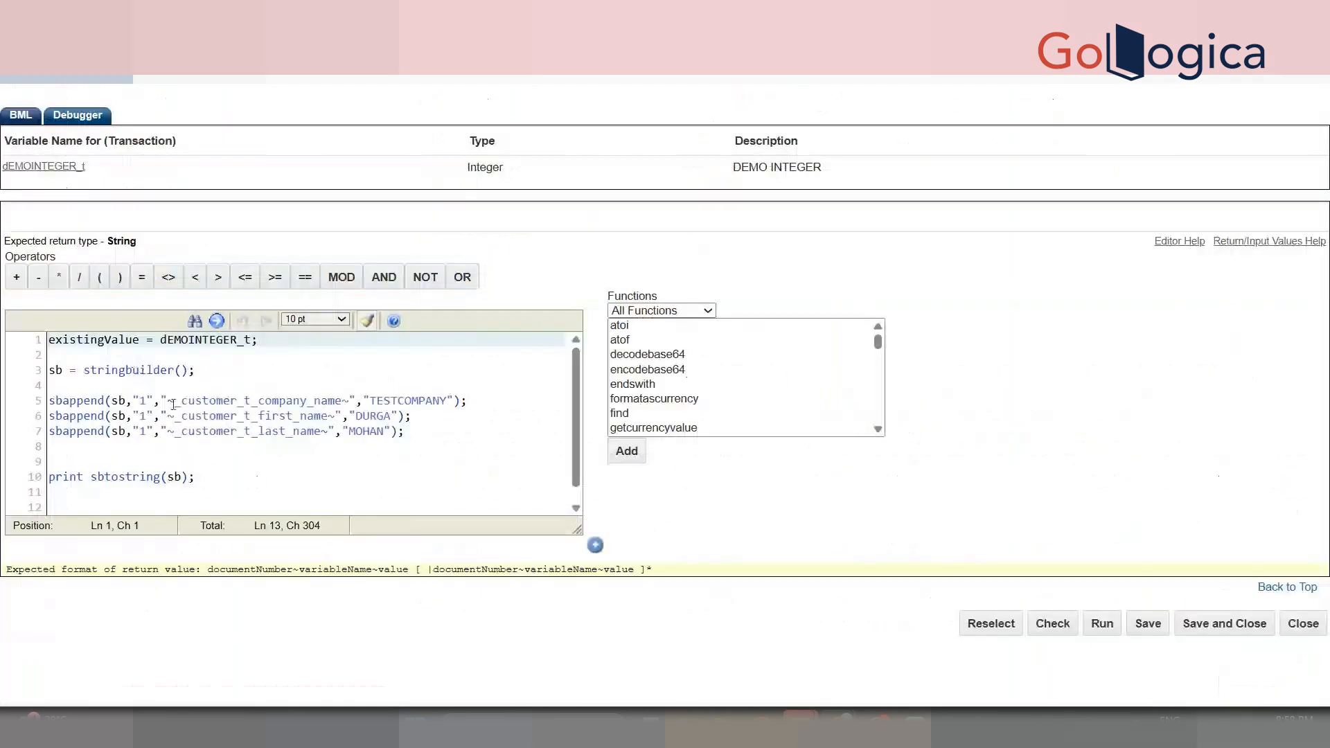
- Prefix the attribute names on lines 5–7 with _transaction, then save and close the function
{"action": "left_click", "coordinate": [174, 402]}
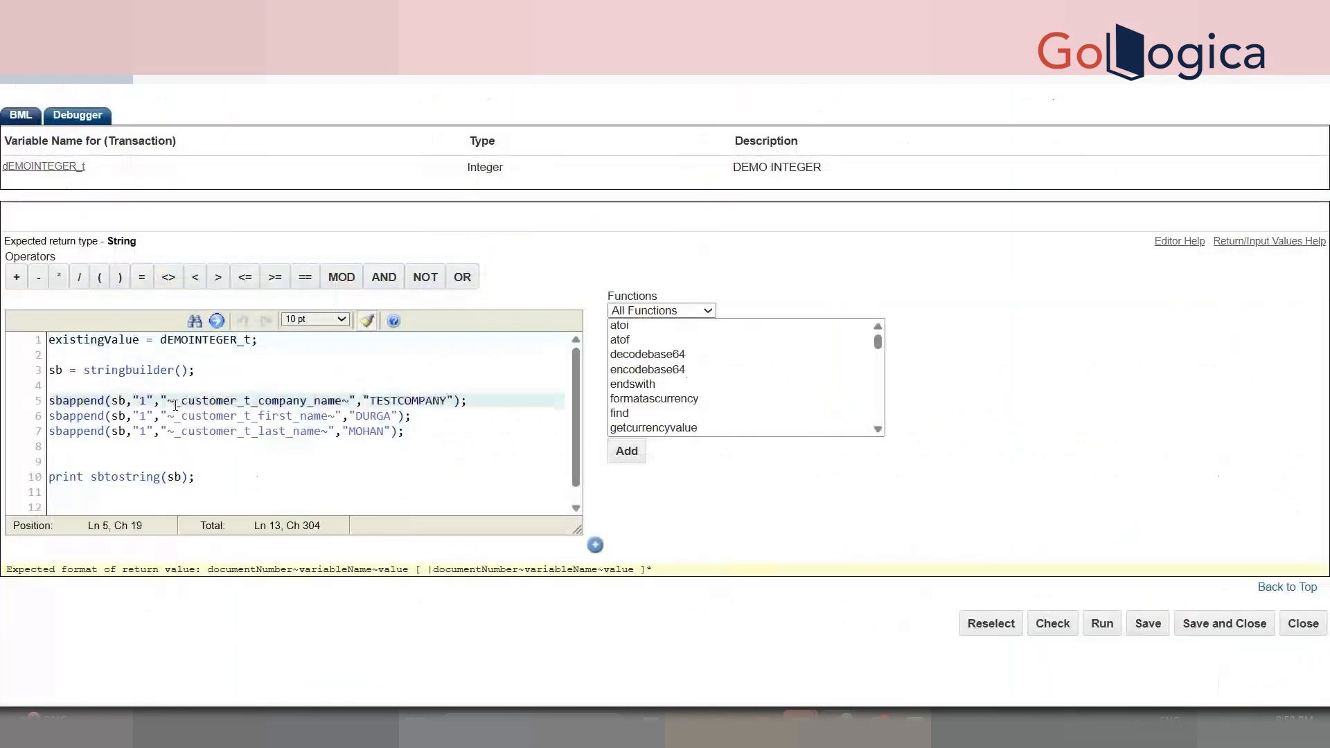
{"action": "type", "text": "_tra"}
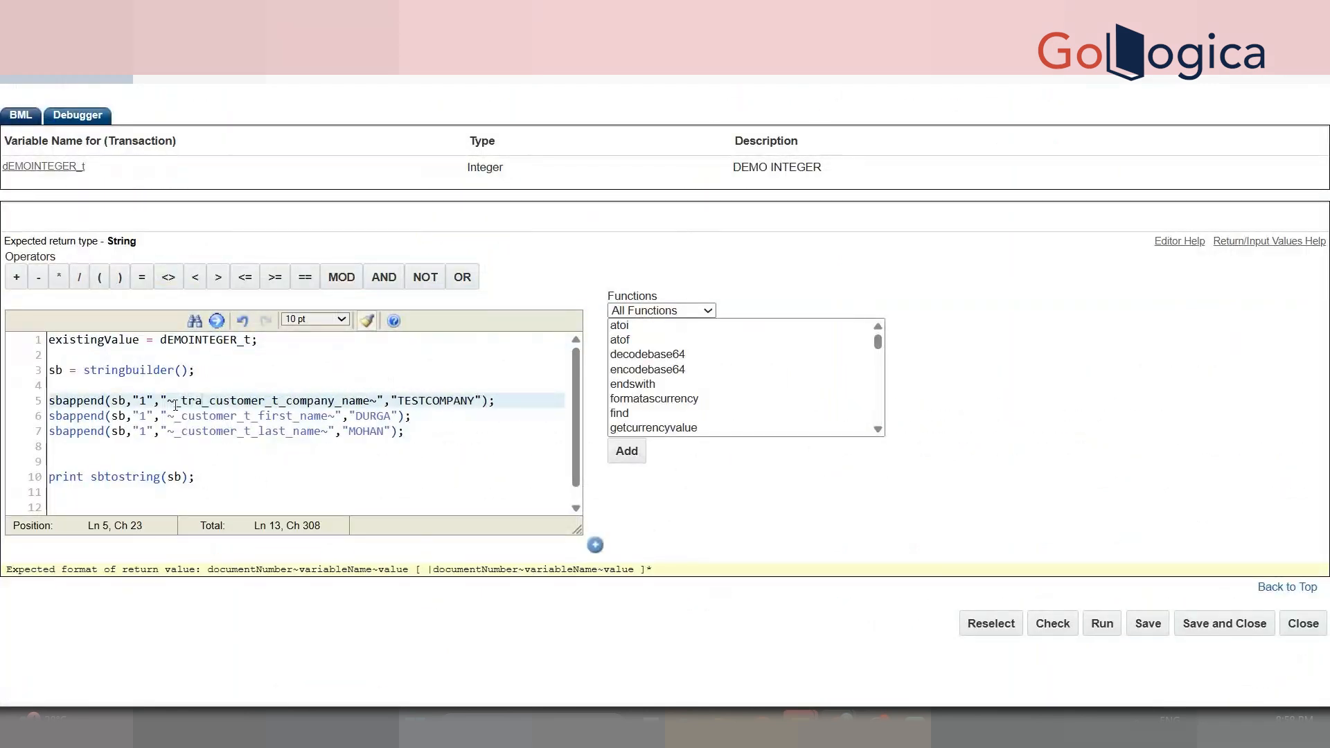
{"action": "type", "text": "nsaction"}
{"action": "left_click_drag", "start_coordinate": [175, 404], "coordinate": [258, 406]}
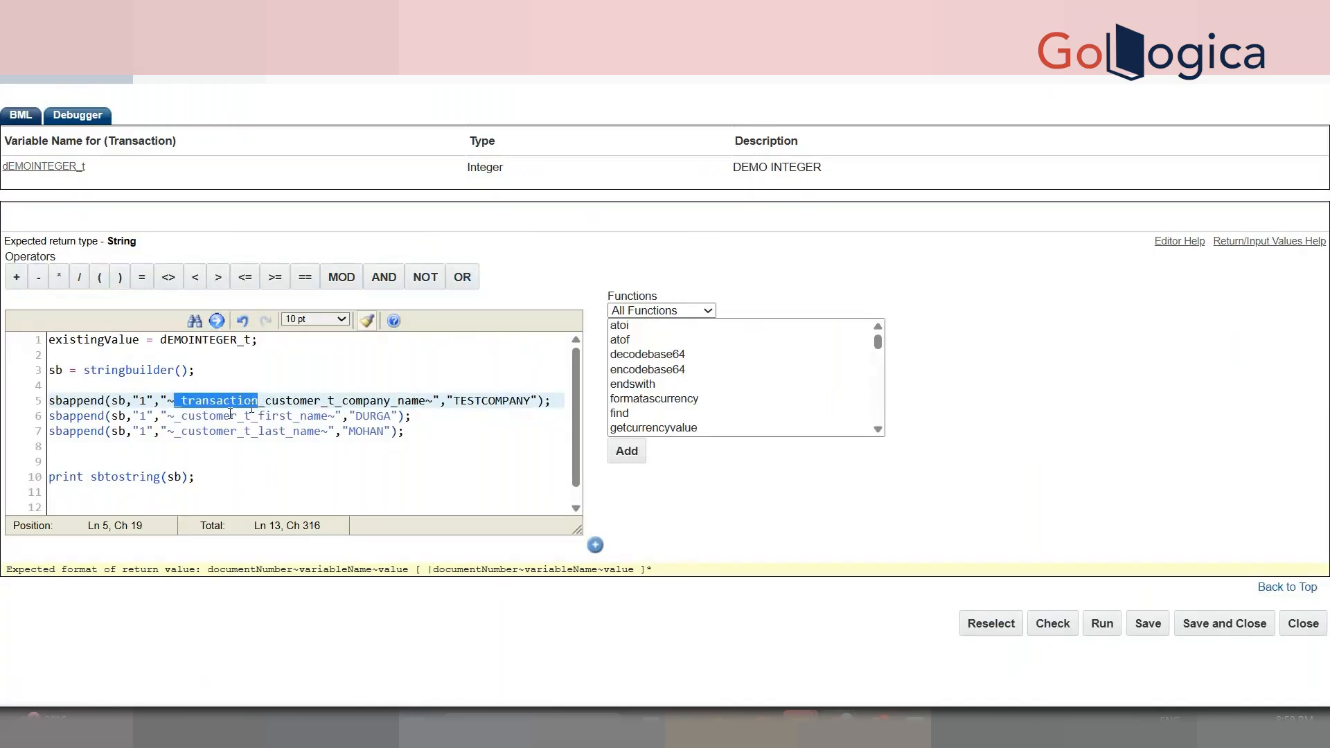
{"action": "left_click", "coordinate": [175, 417]}
{"action": "key", "text": "ctrl+v"}
{"action": "left_click", "coordinate": [176, 431]}
{"action": "key", "text": "ctrl+v"}
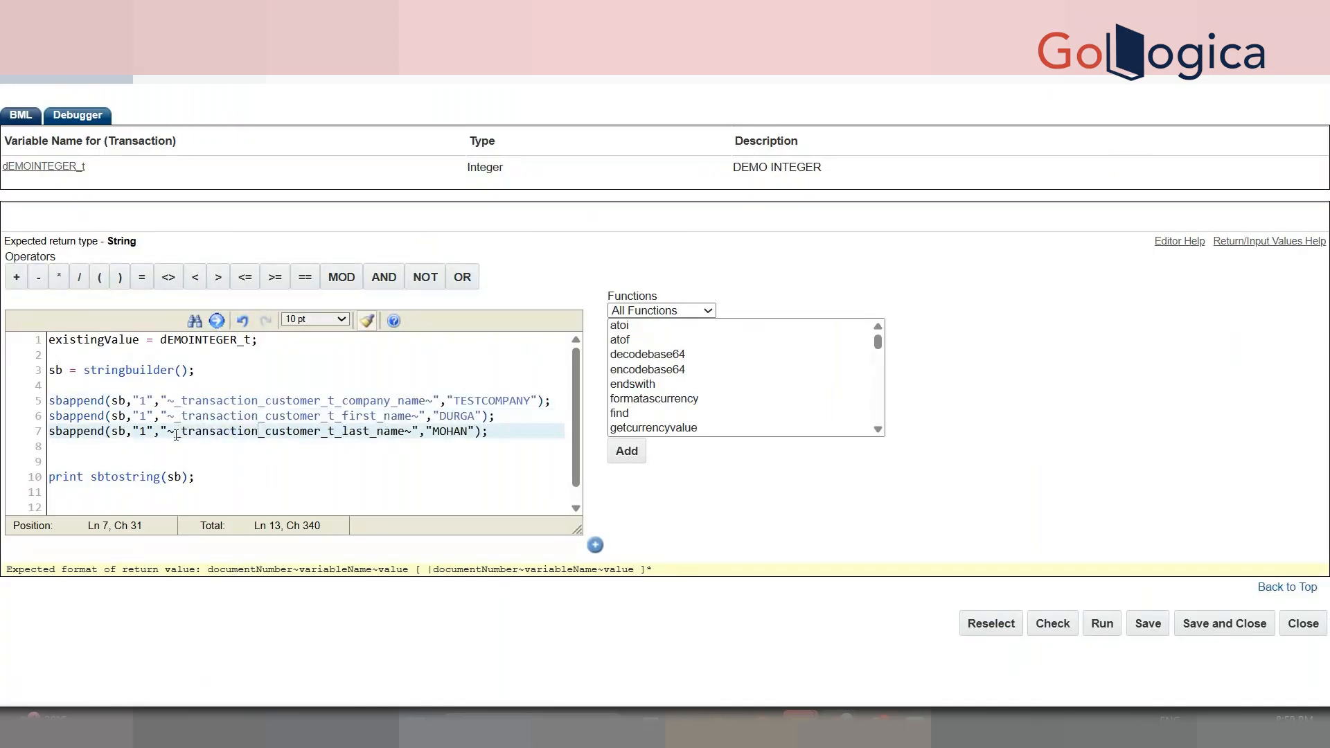
{"action": "left_click", "coordinate": [266, 490]}
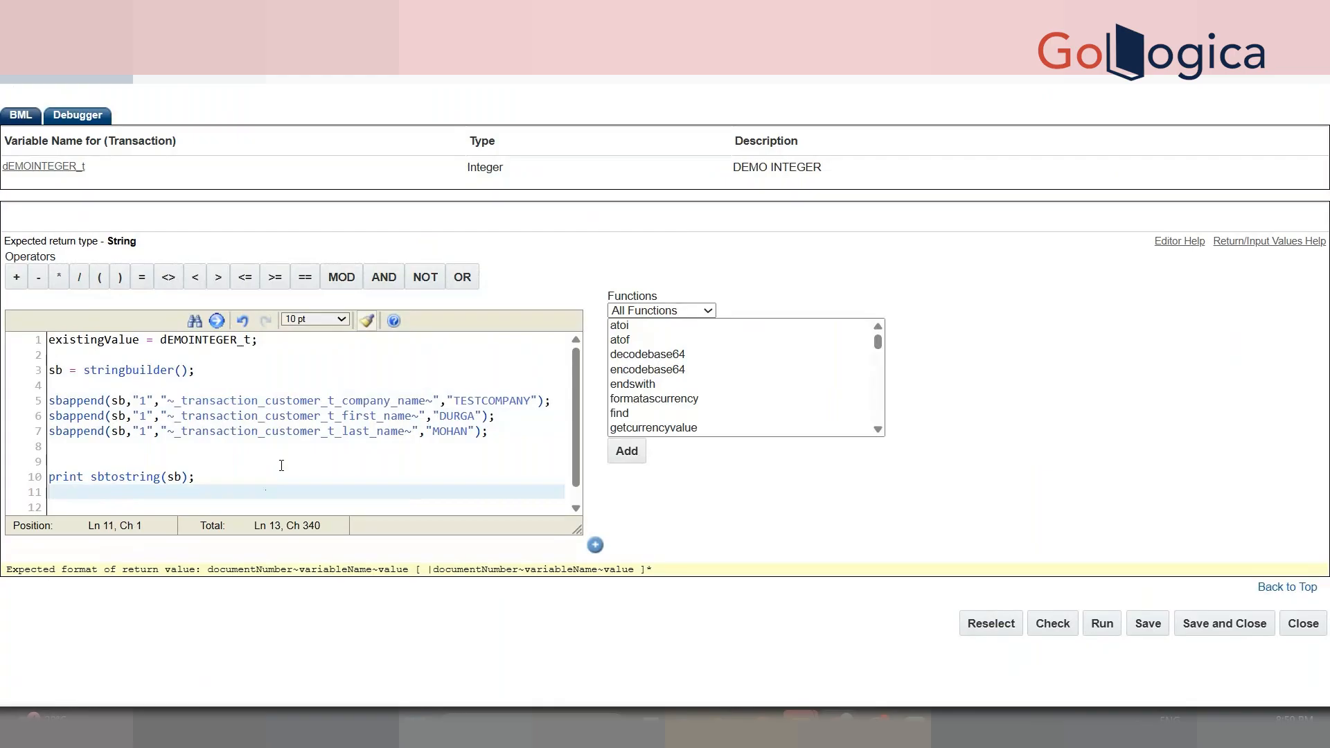
{"action": "left_click", "coordinate": [367, 462]}
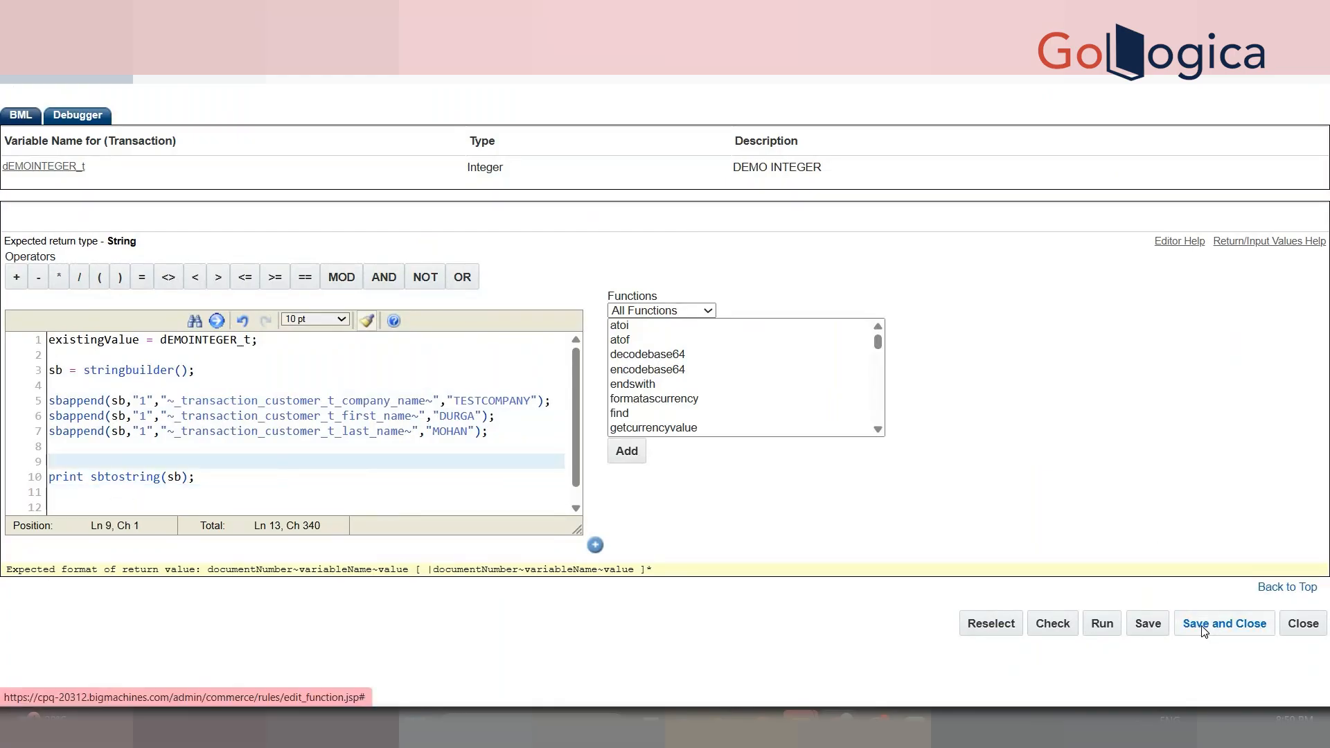
{"action": "left_click", "coordinate": [1224, 623]}
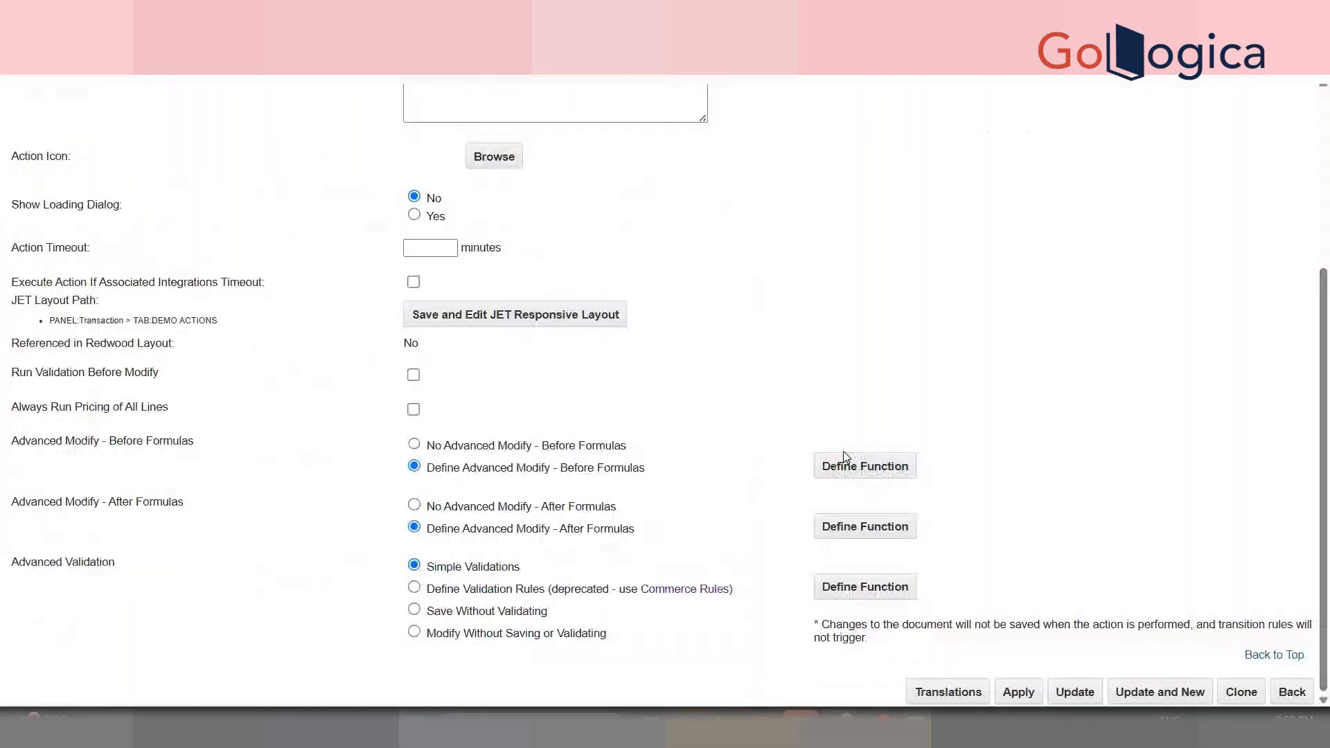
- Reopen the Before Formulas function, review the return statement on line 13, and close it
{"action": "left_click", "coordinate": [834, 466]}
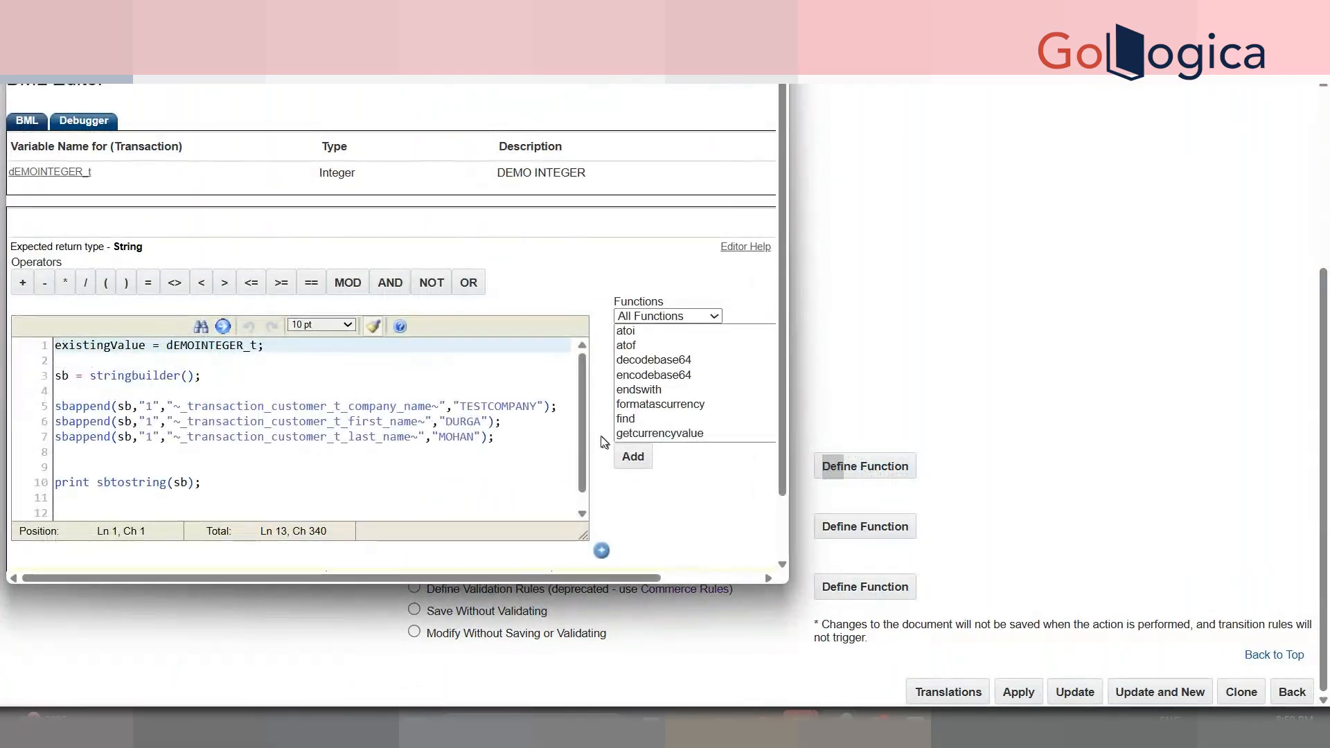
{"action": "scroll", "coordinate": [439, 495], "scroll_direction": "down", "scroll_amount": 1}
{"action": "left_click", "coordinate": [177, 512]}
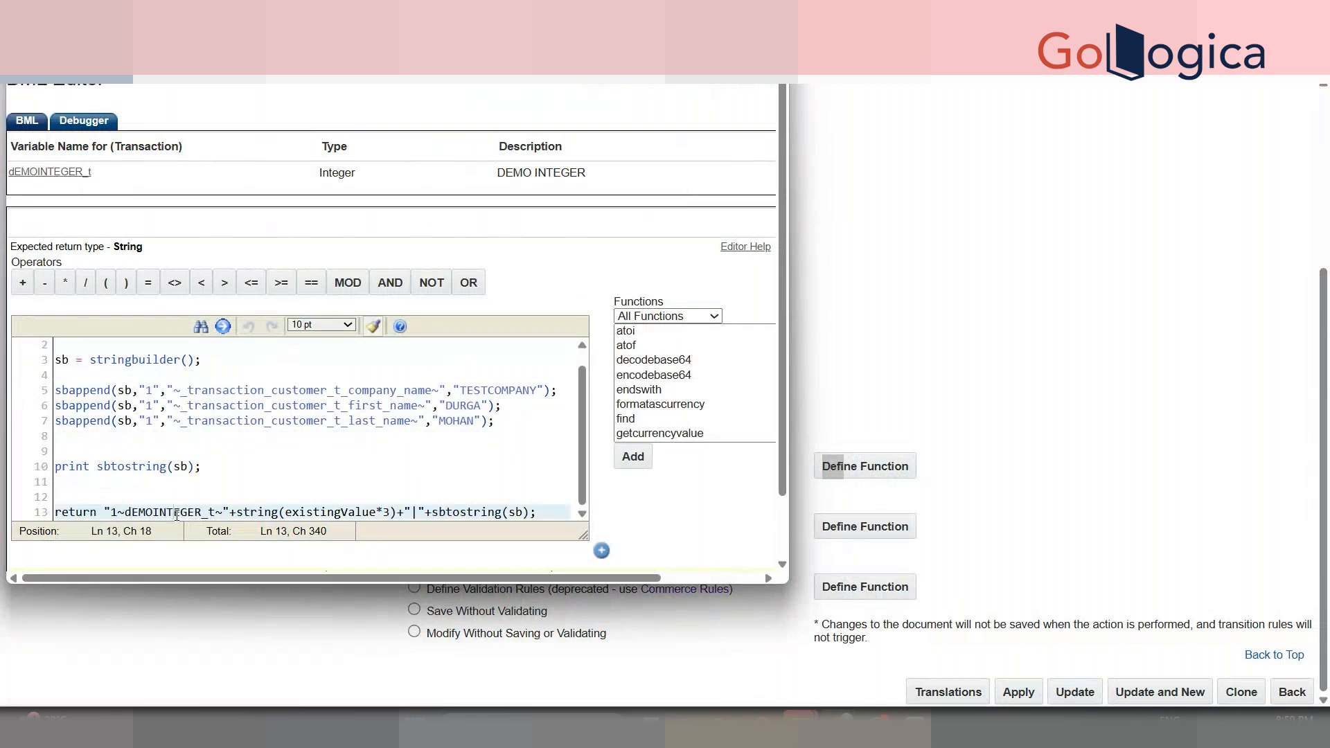
{"action": "double_click", "coordinate": [176, 512]}
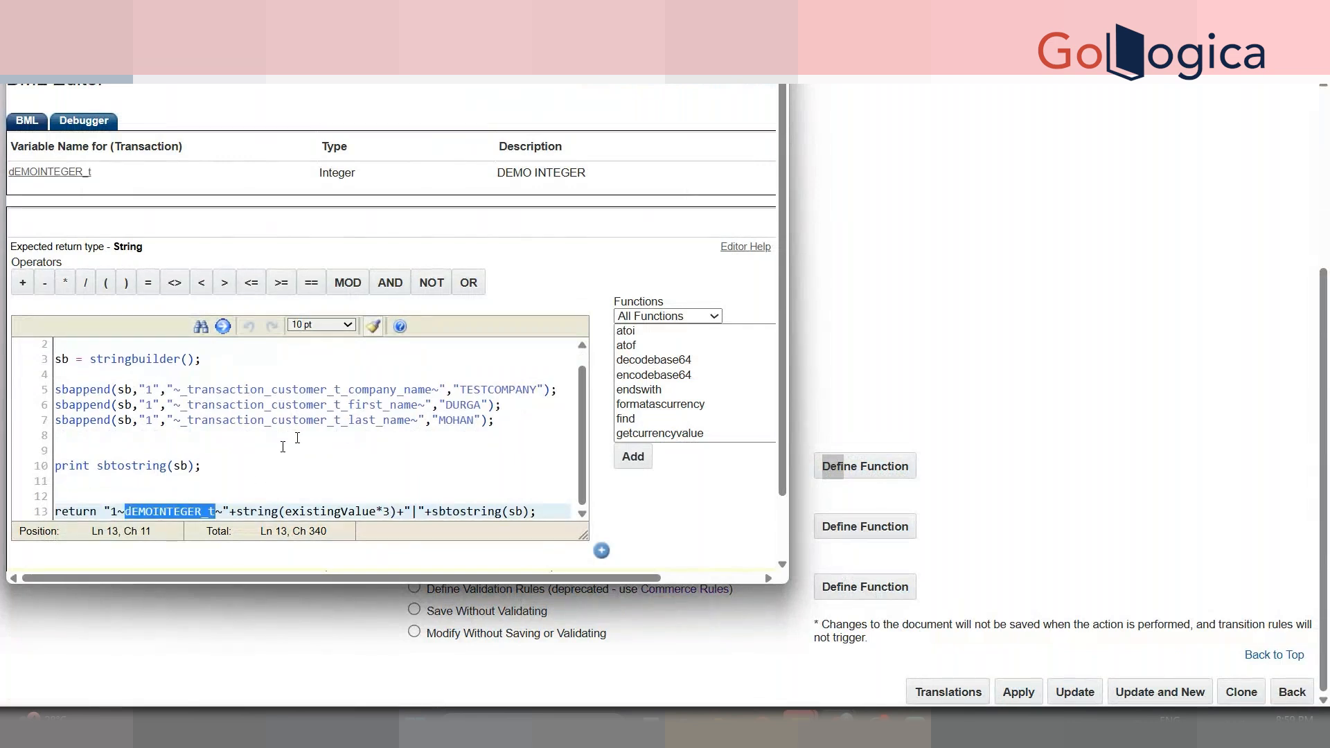
{"action": "left_click_drag", "start_coordinate": [577, 396], "coordinate": [580, 347]}
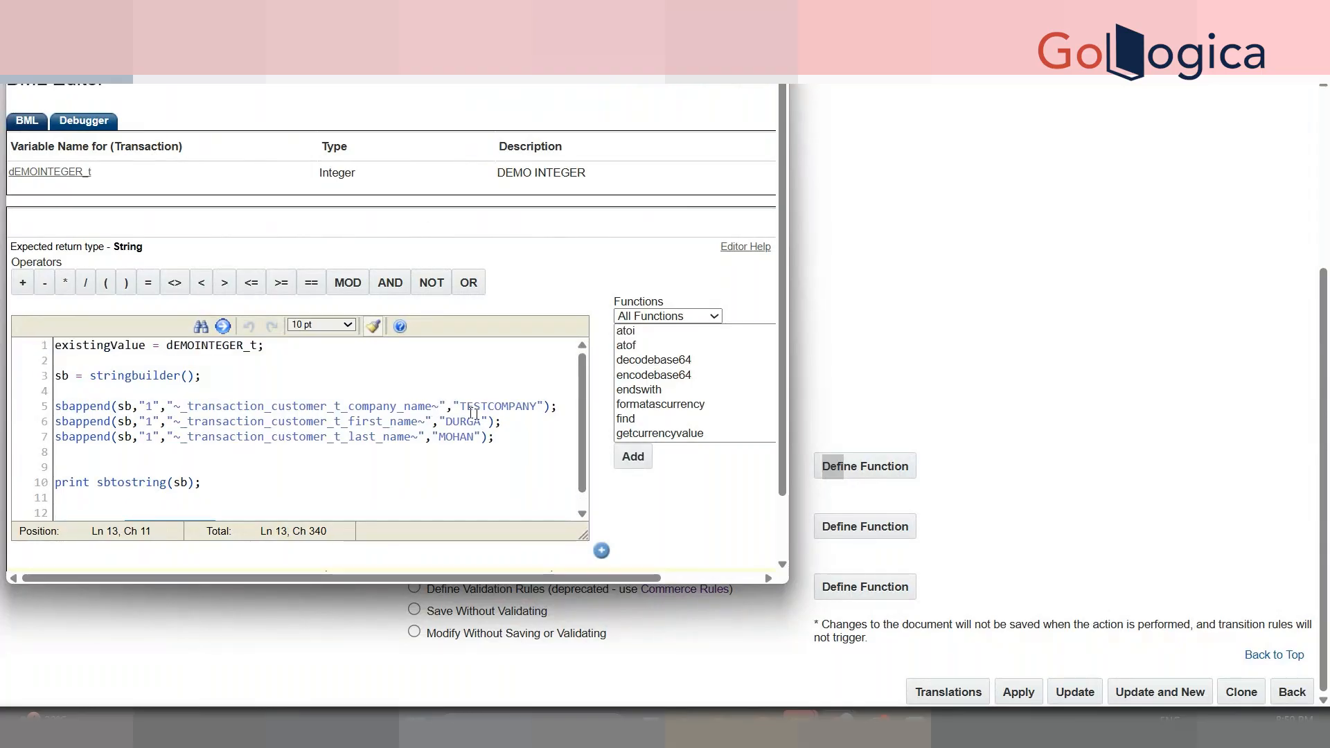
{"action": "scroll", "coordinate": [579, 488], "scroll_direction": "down", "scroll_amount": 1}
{"action": "left_click", "coordinate": [523, 466]}
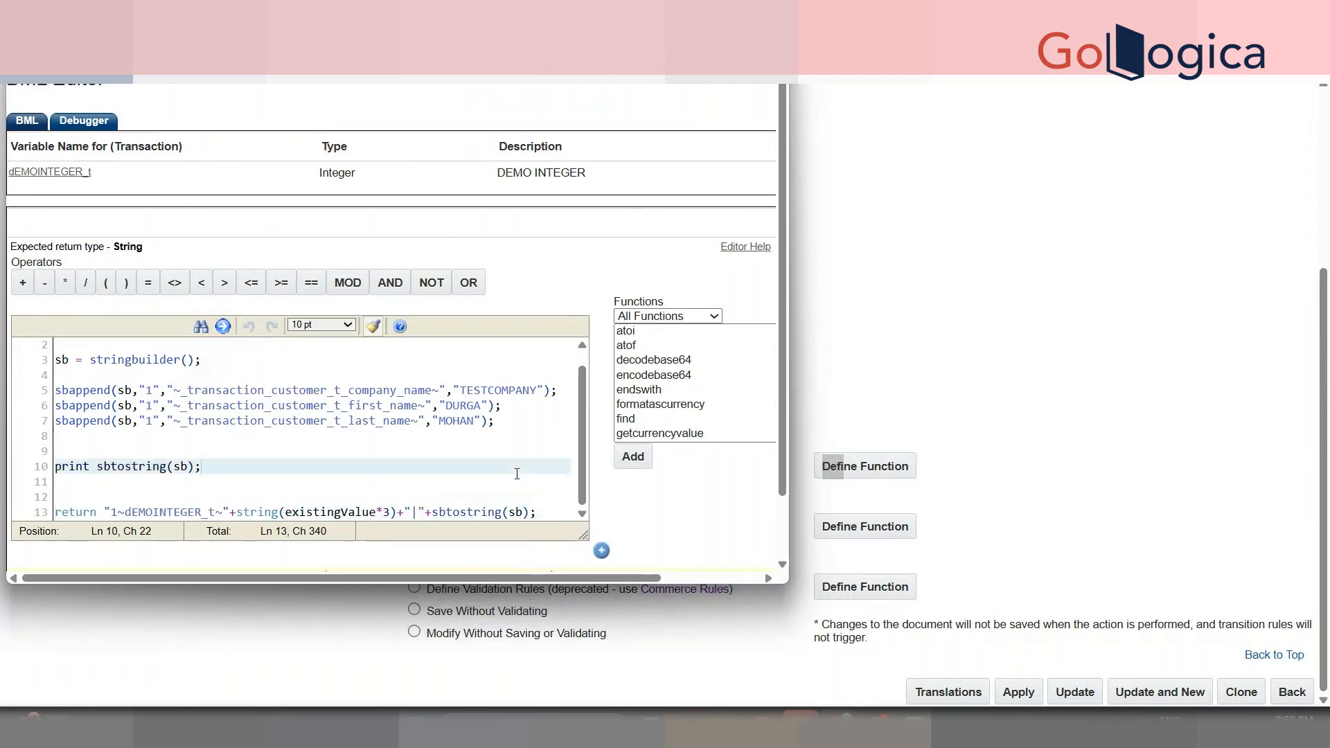
{"action": "left_click", "coordinate": [1001, 287]}
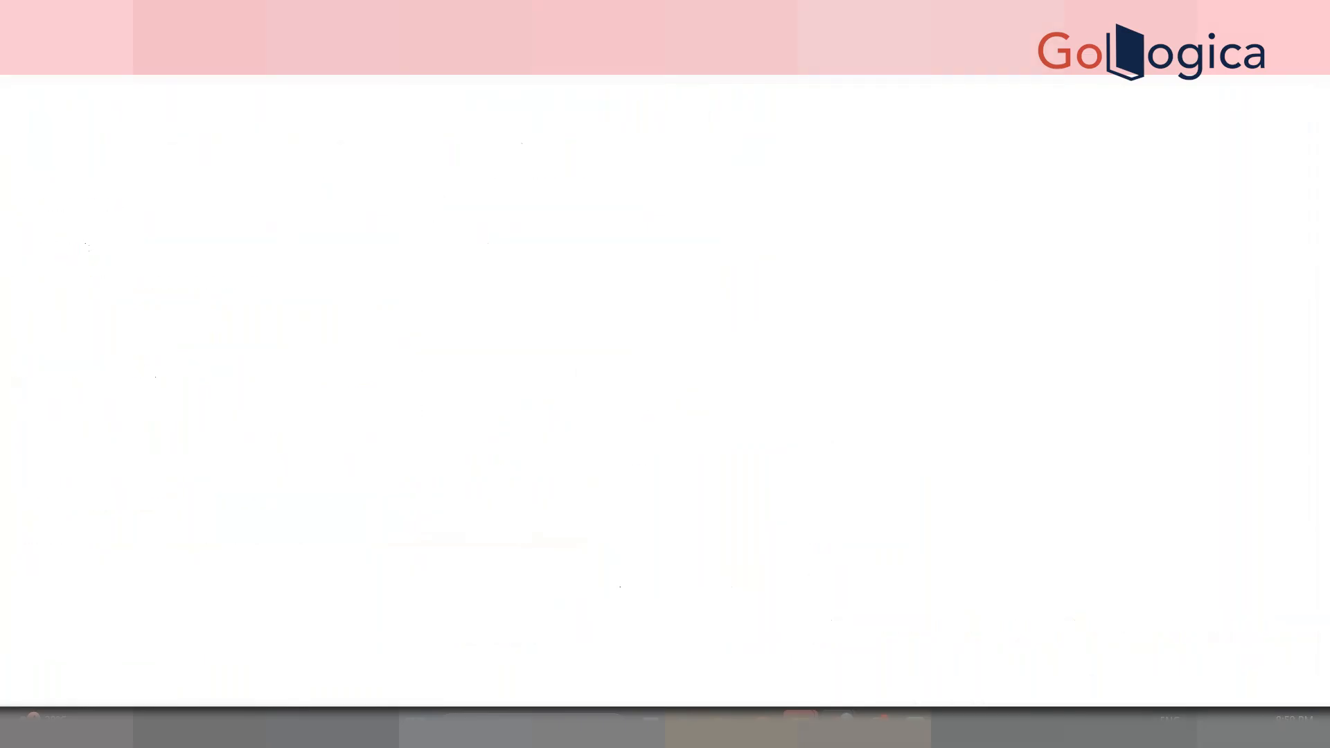
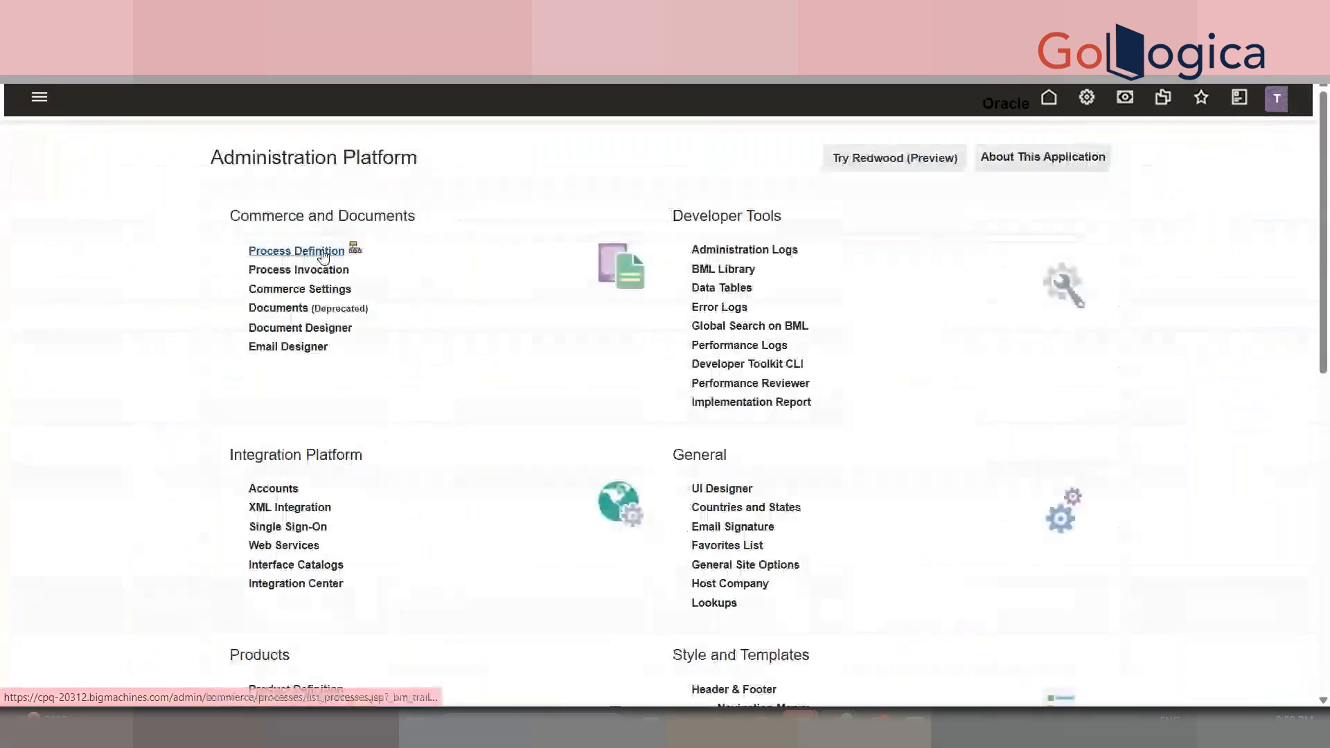
- Go to DEMO PROCESS's Deployment Center and schedule a deploy event
{"action": "left_click", "coordinate": [325, 255]}
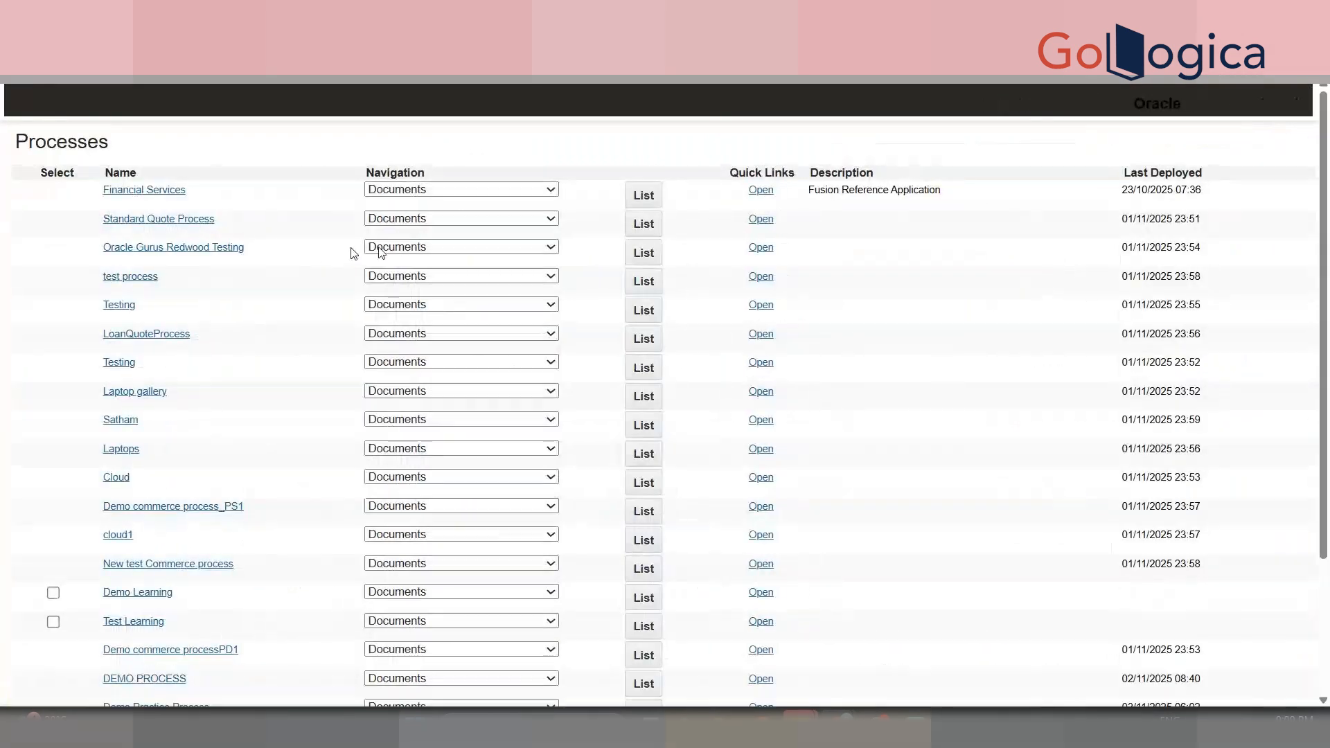
{"action": "scroll", "coordinate": [504, 519], "scroll_direction": "down", "scroll_amount": 5}
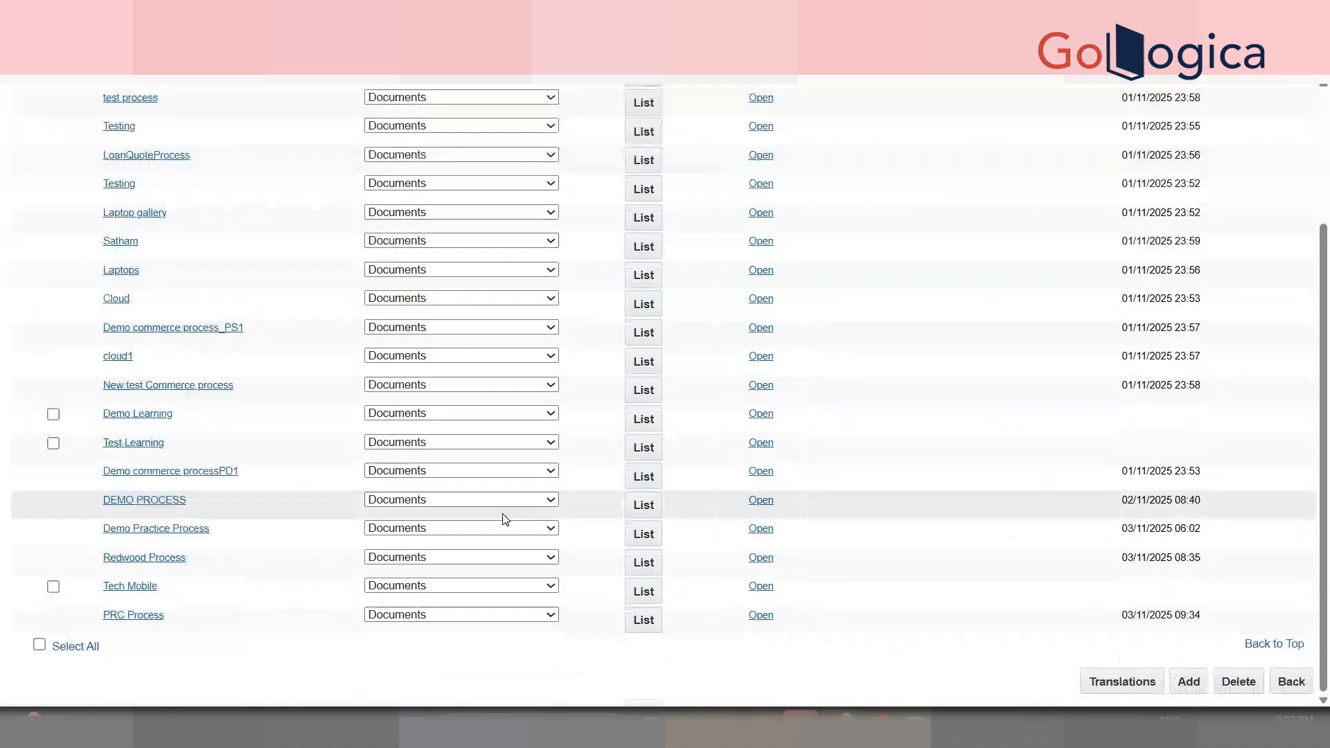
{"action": "left_click", "coordinate": [544, 500]}
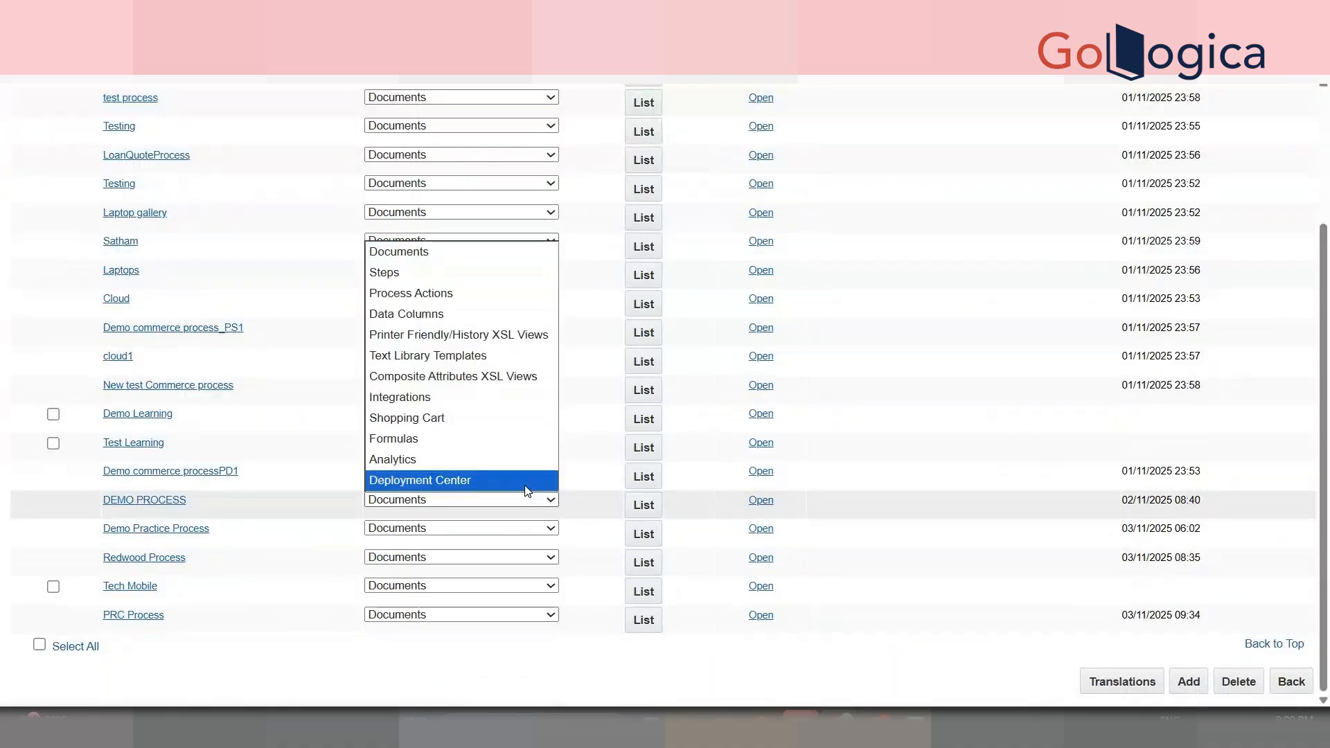
{"action": "left_click", "coordinate": [527, 481]}
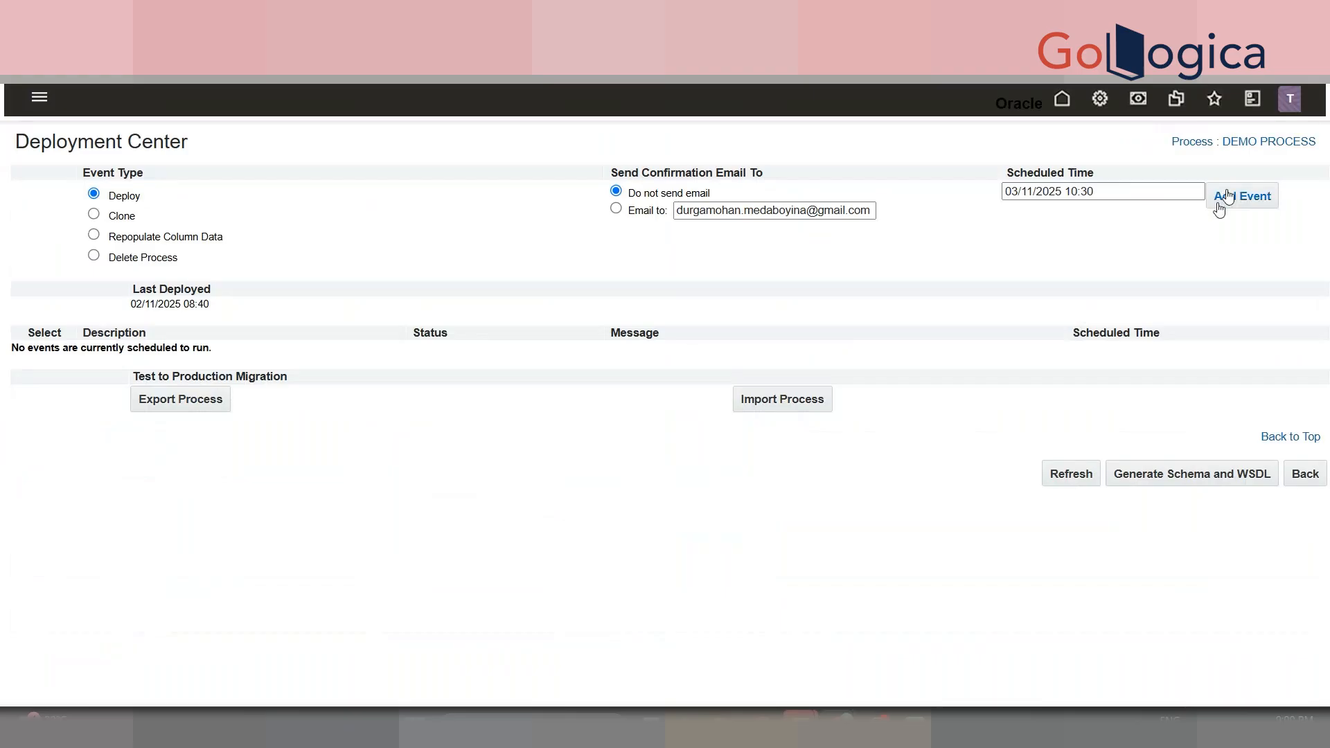
{"action": "left_click", "coordinate": [1223, 200]}
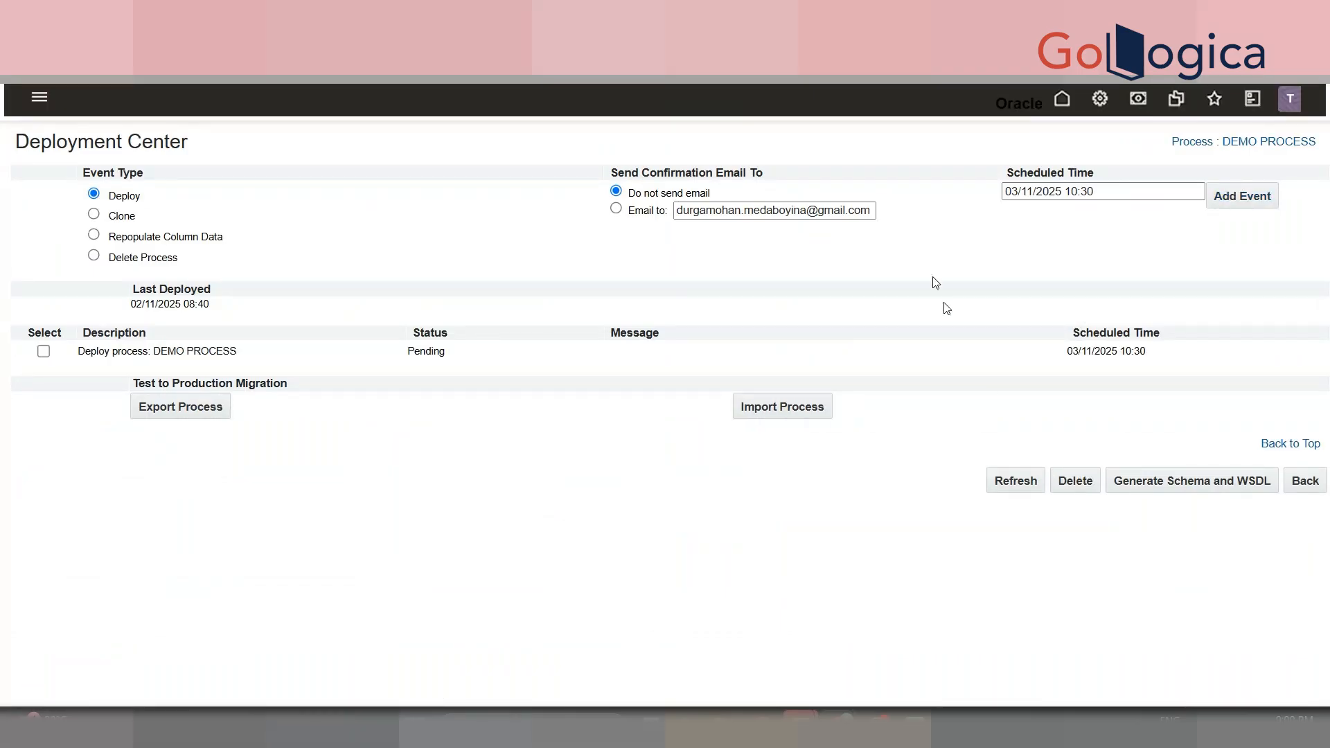
- Refresh the deployment status until the DEMO PROCESS deployment has finished
{"action": "left_click", "coordinate": [1014, 489]}
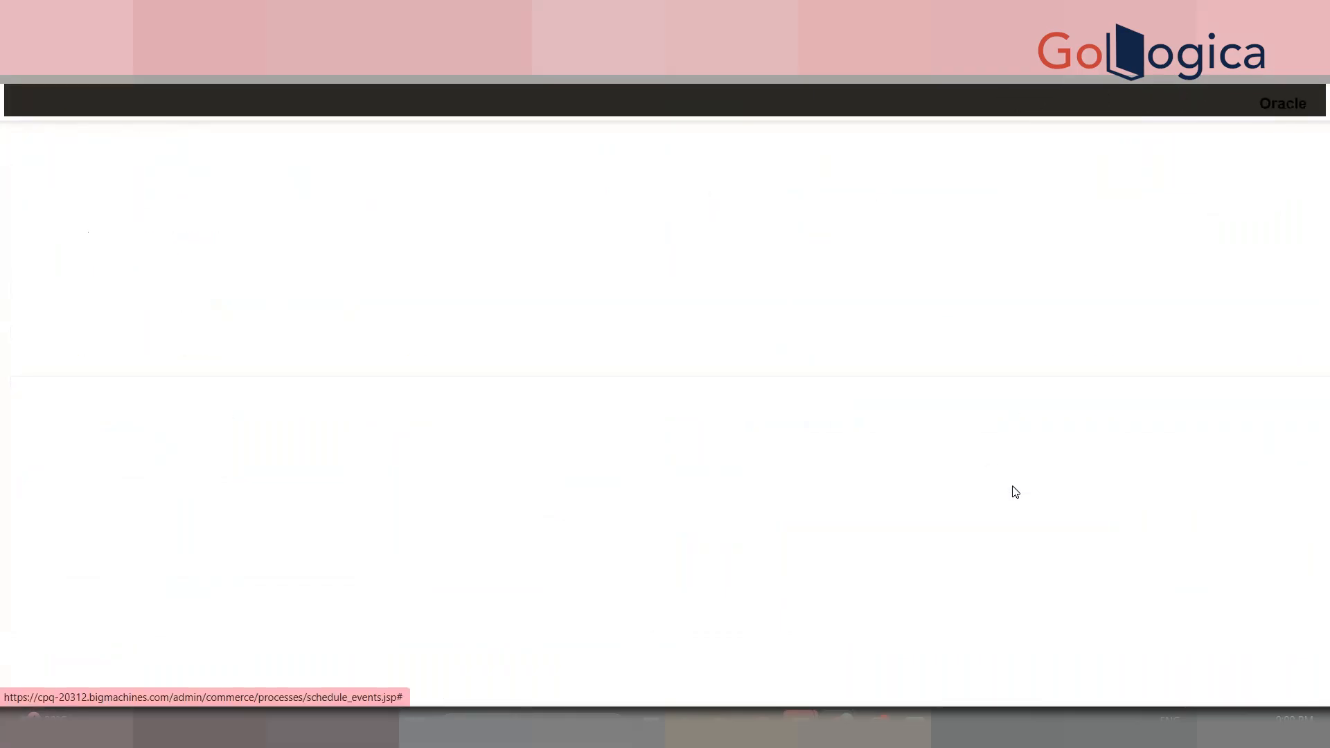
{"action": "left_click", "coordinate": [1014, 489]}
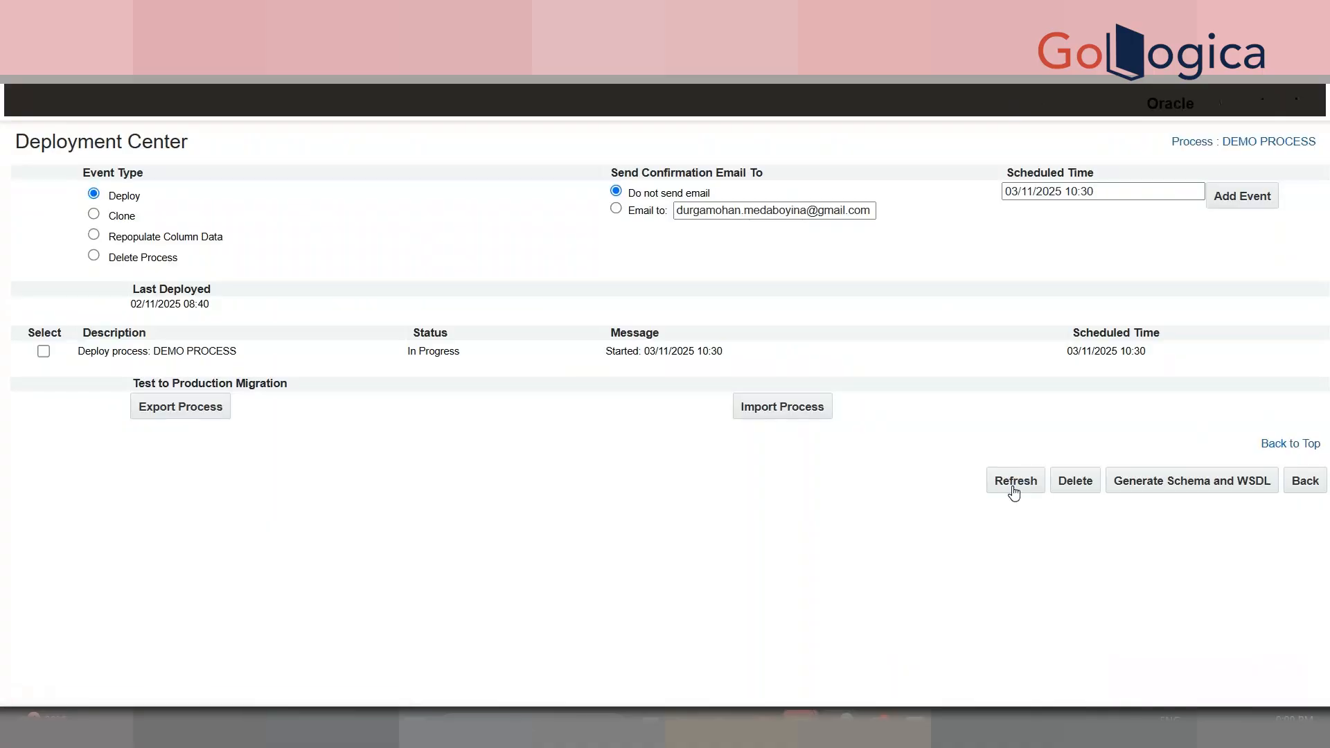
{"action": "left_click", "coordinate": [1015, 489]}
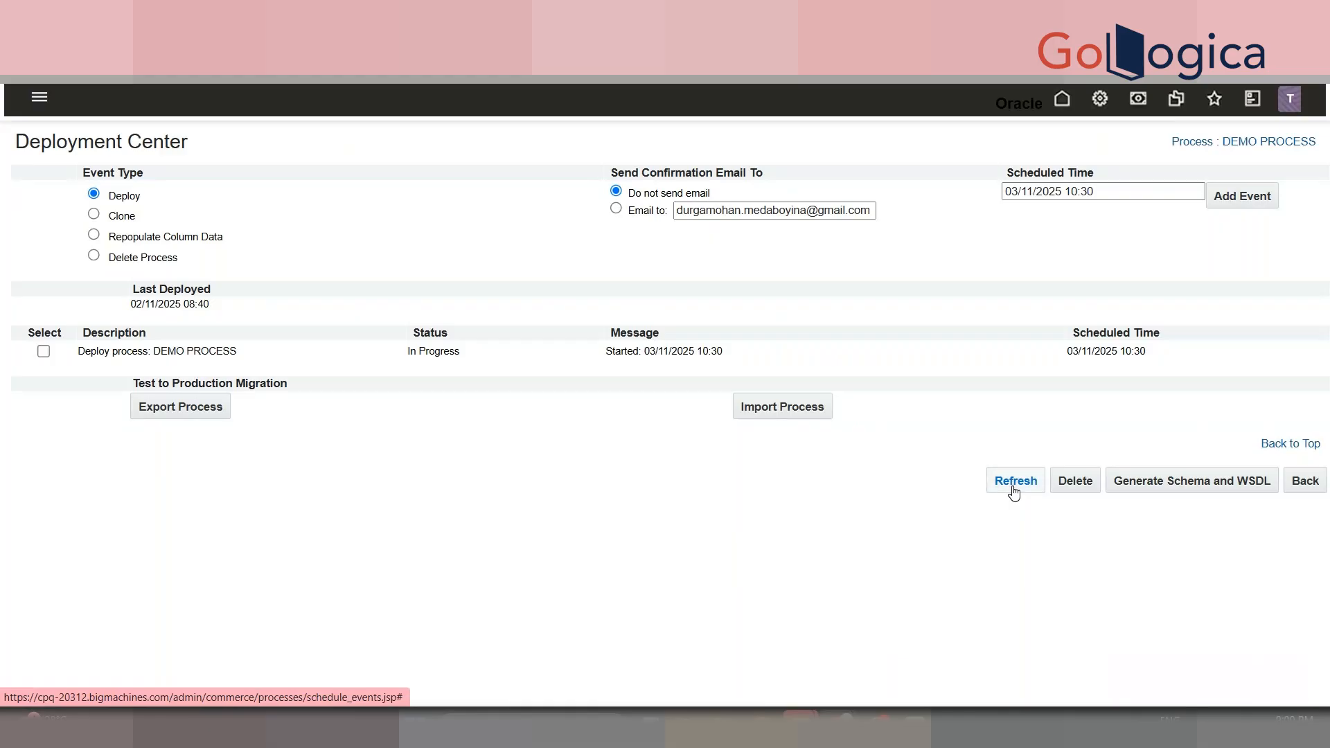
{"action": "left_click", "coordinate": [1015, 489]}
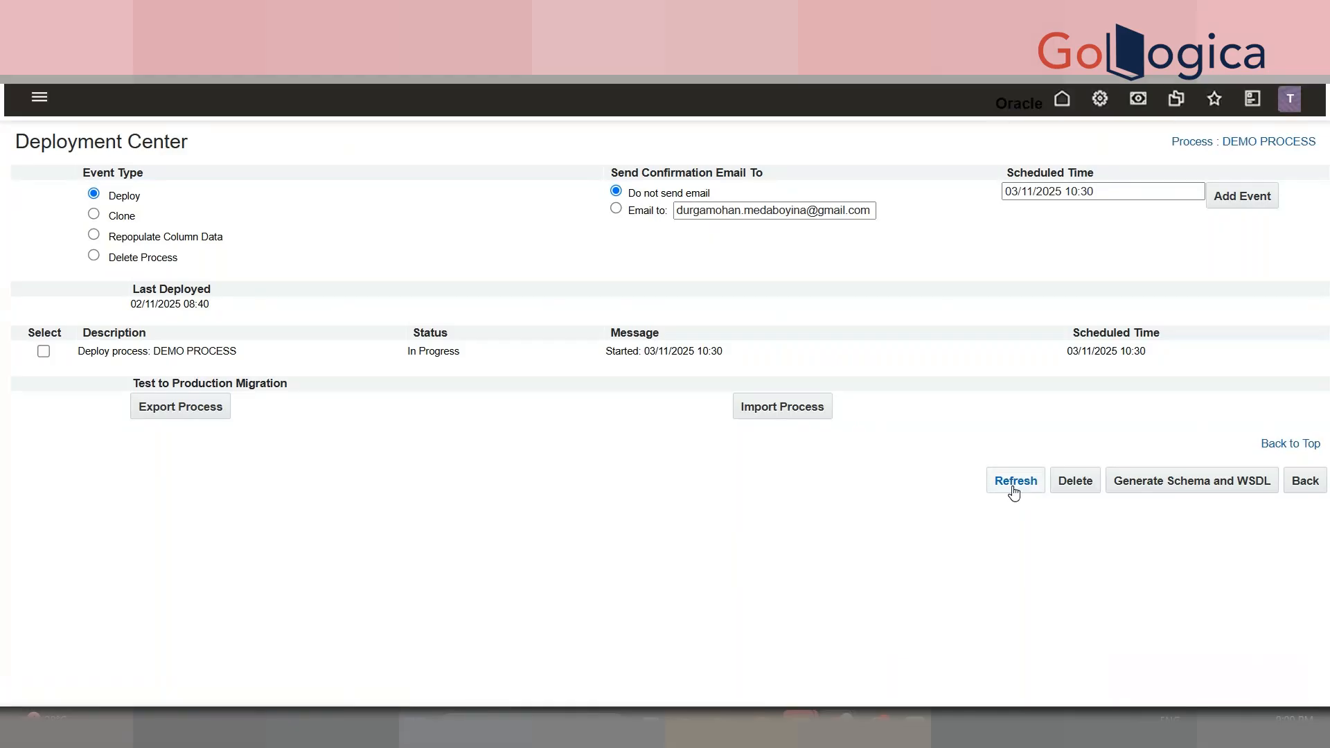
{"action": "left_click", "coordinate": [1015, 489]}
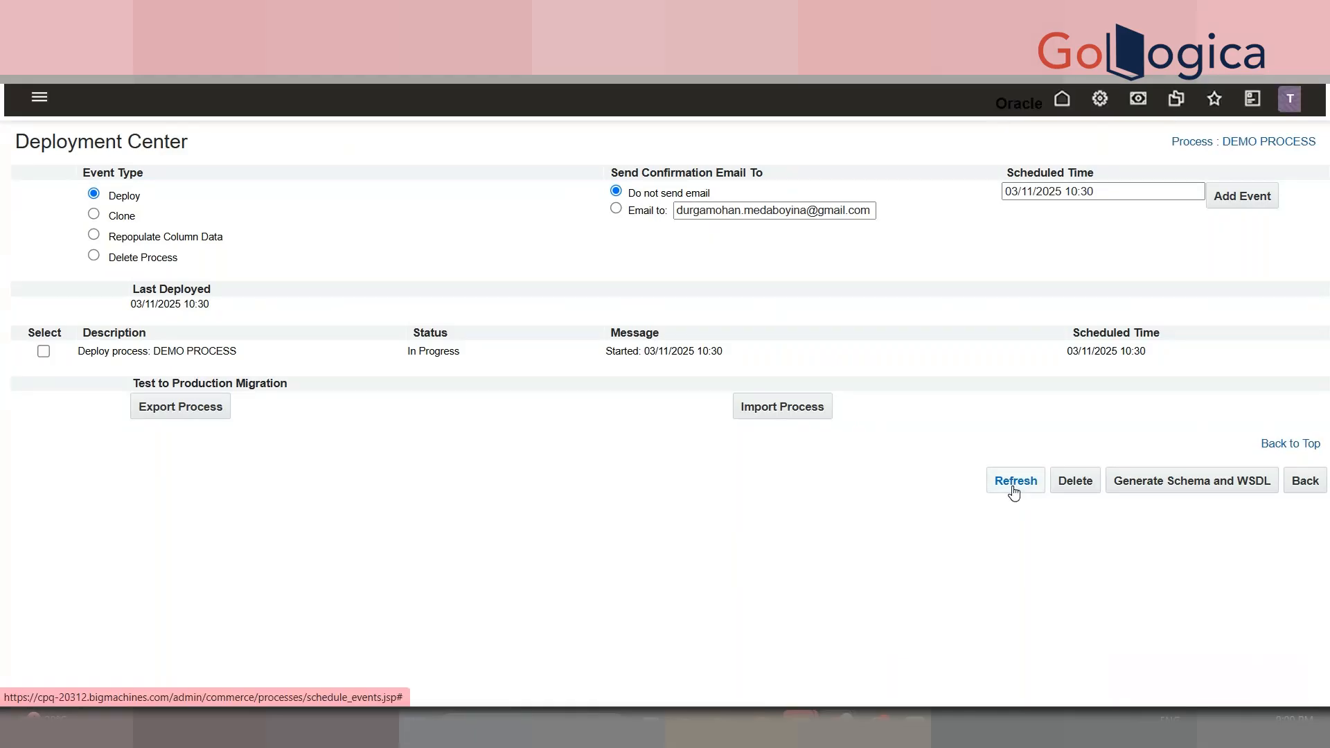
{"action": "left_click", "coordinate": [1015, 489]}
{"action": "left_click", "coordinate": [1015, 489]}
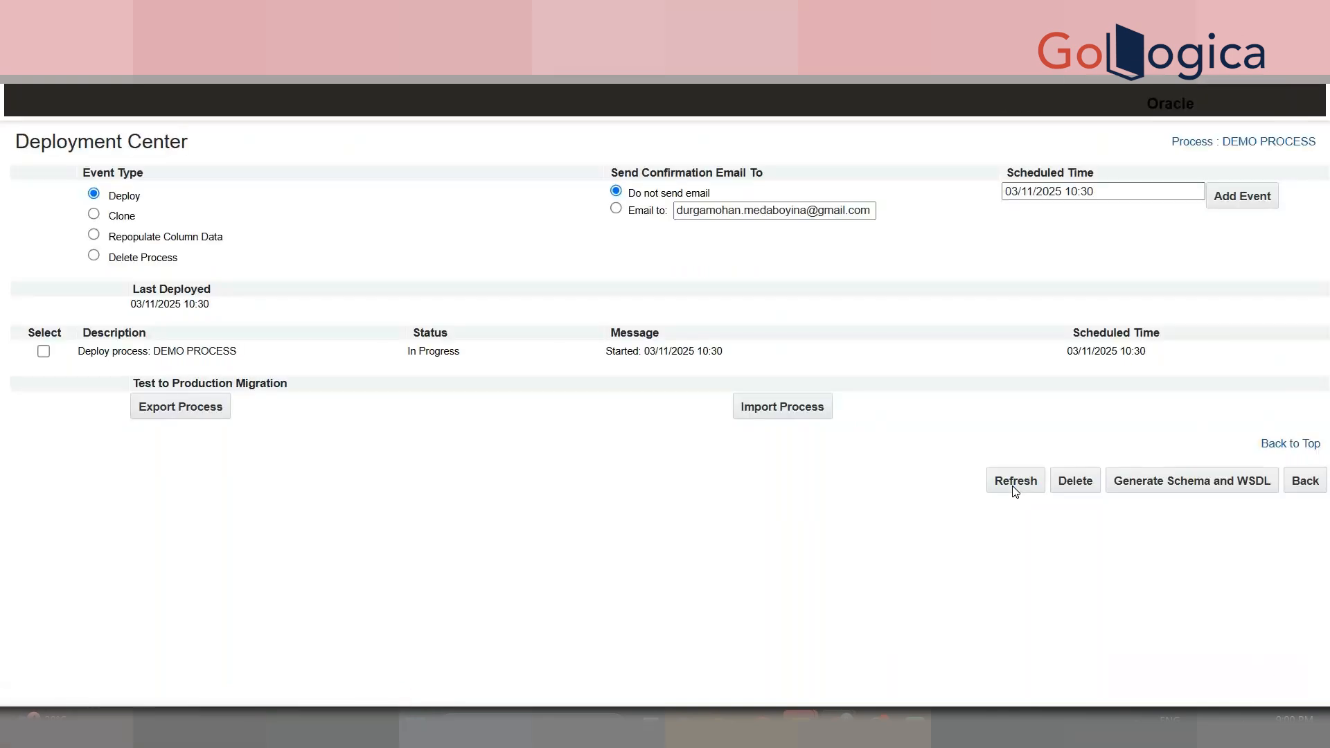
{"action": "left_click", "coordinate": [1015, 489]}
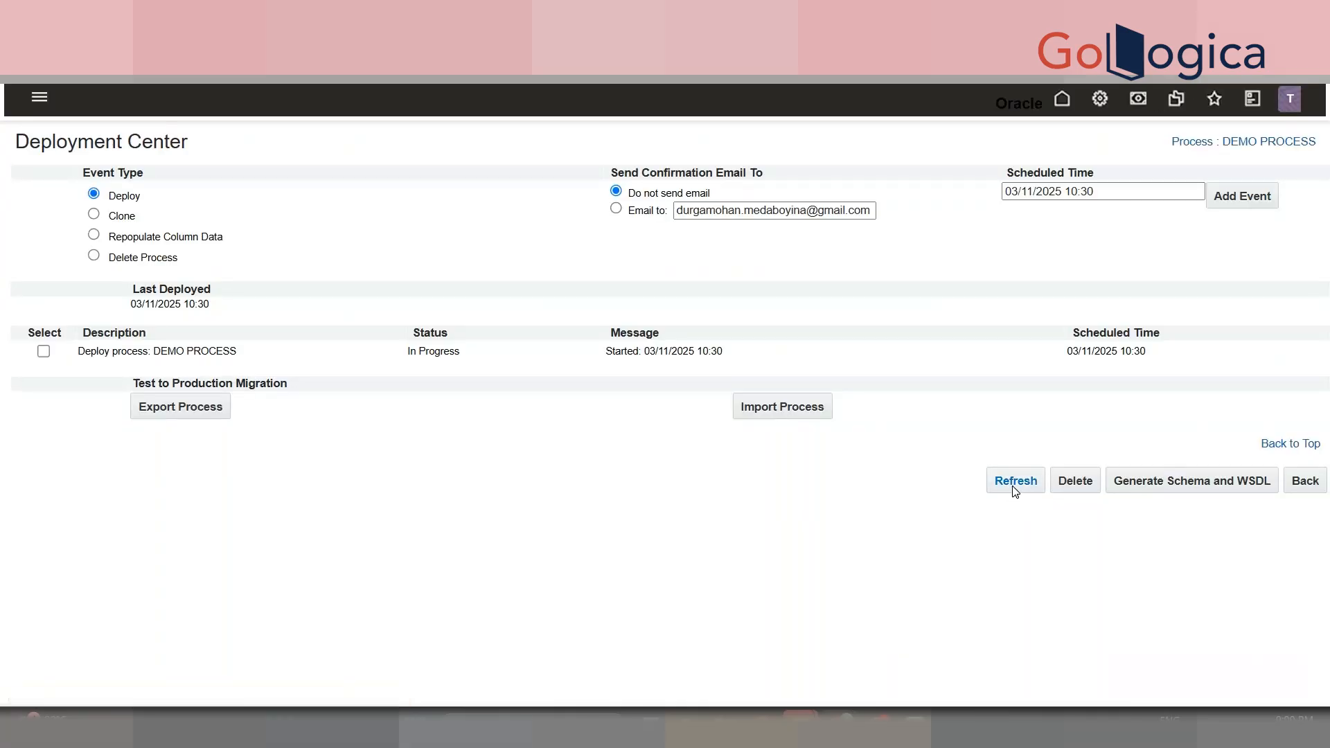
{"action": "left_click", "coordinate": [1014, 489]}
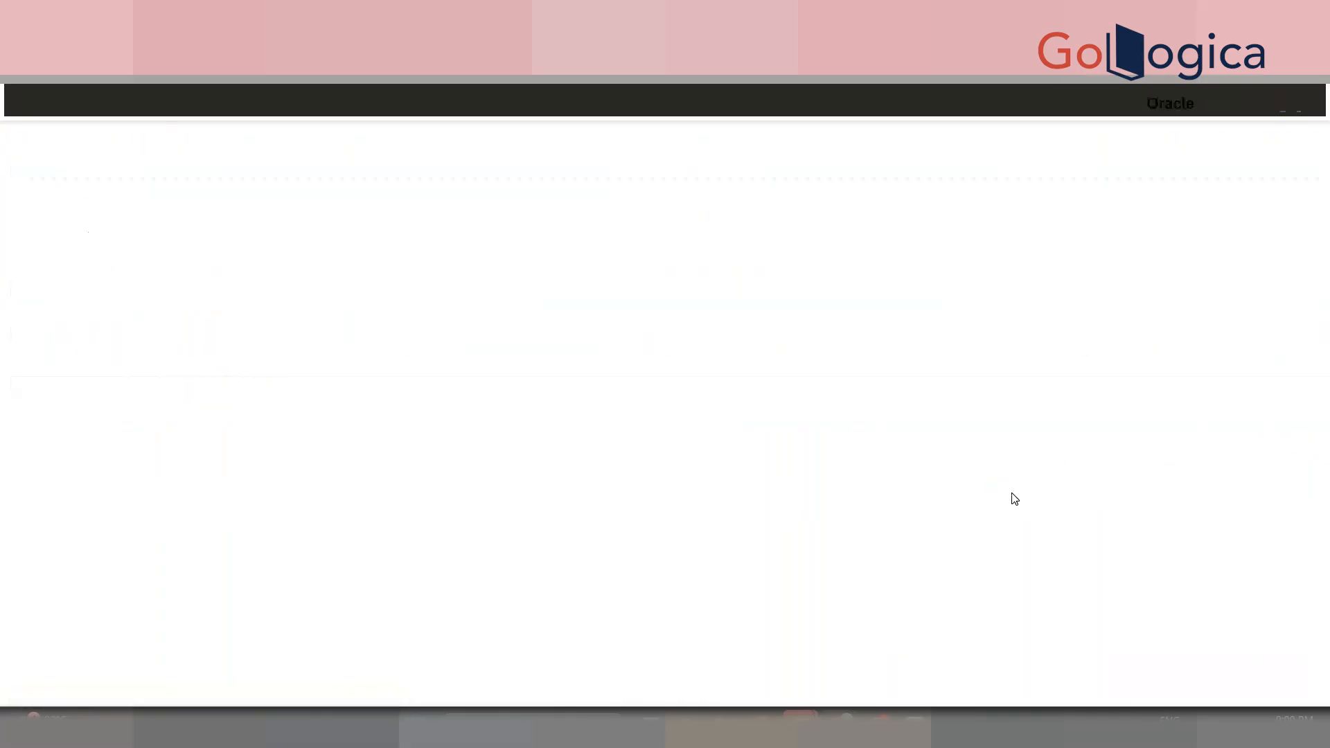
{"action": "left_click", "coordinate": [1014, 498]}
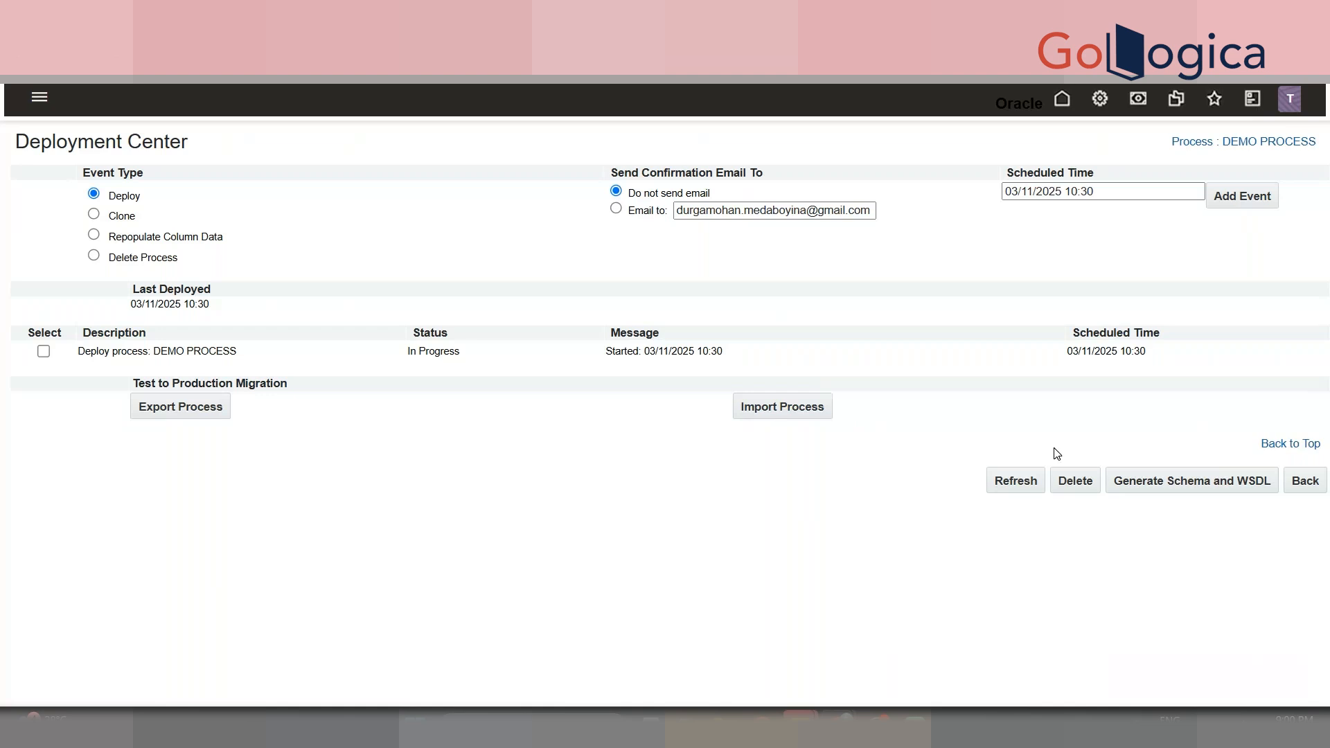
{"action": "left_click", "coordinate": [1015, 481]}
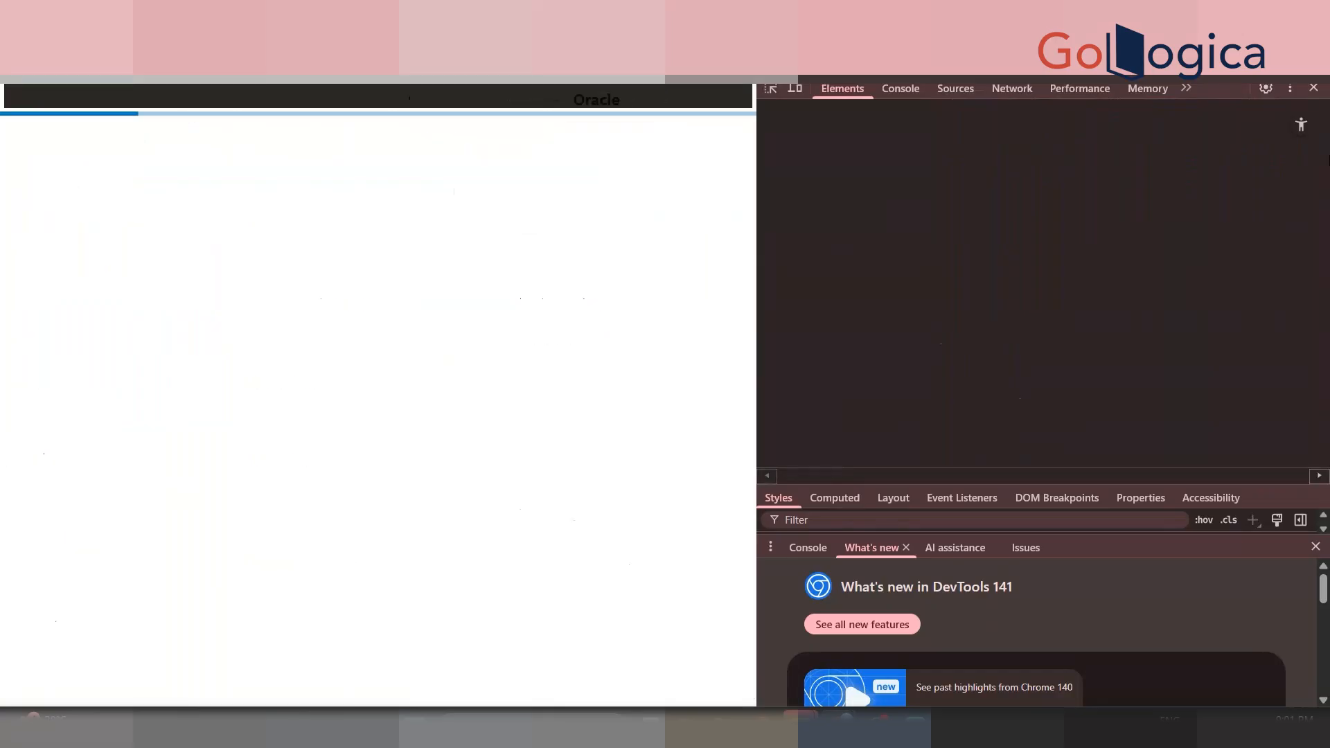
- Close the developer tools and clear the DEMO INTEGER value on the DEMO tab
{"action": "left_click", "coordinate": [1313, 89]}
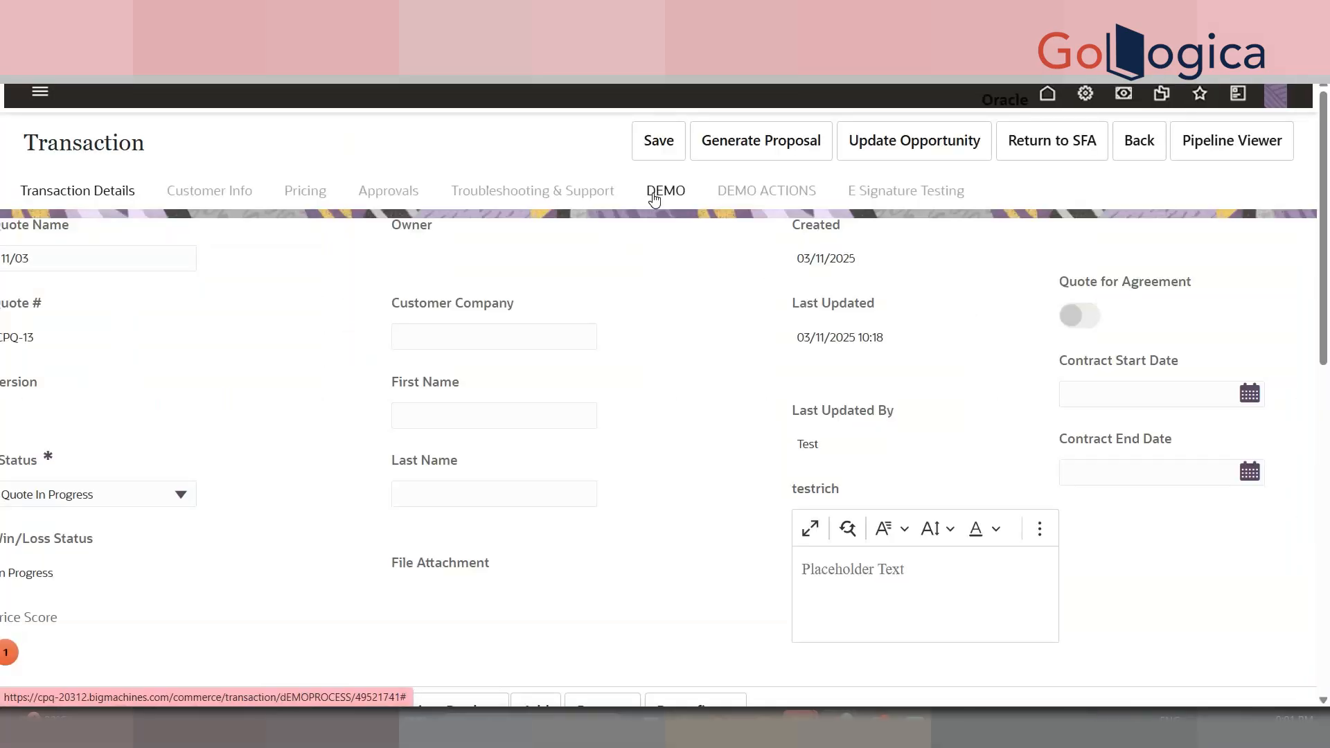
{"action": "left_click", "coordinate": [652, 197]}
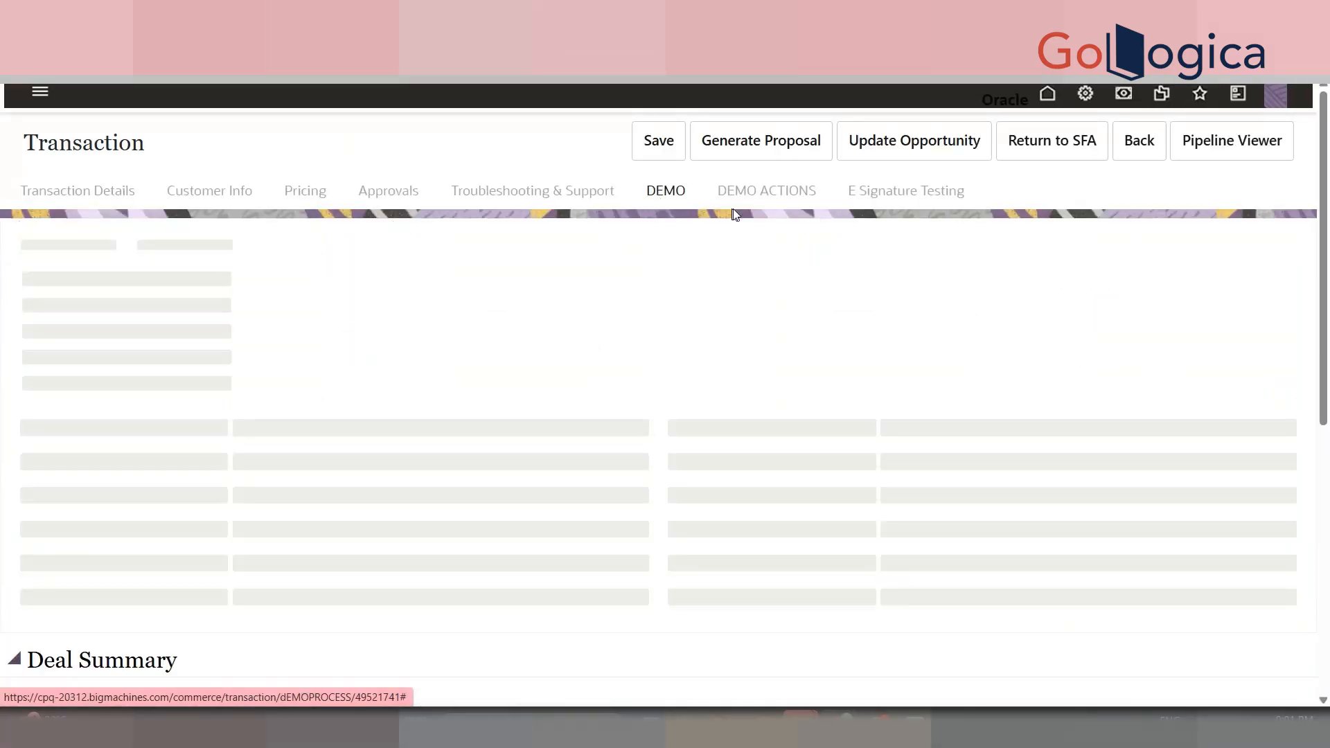
{"action": "left_click", "coordinate": [760, 202]}
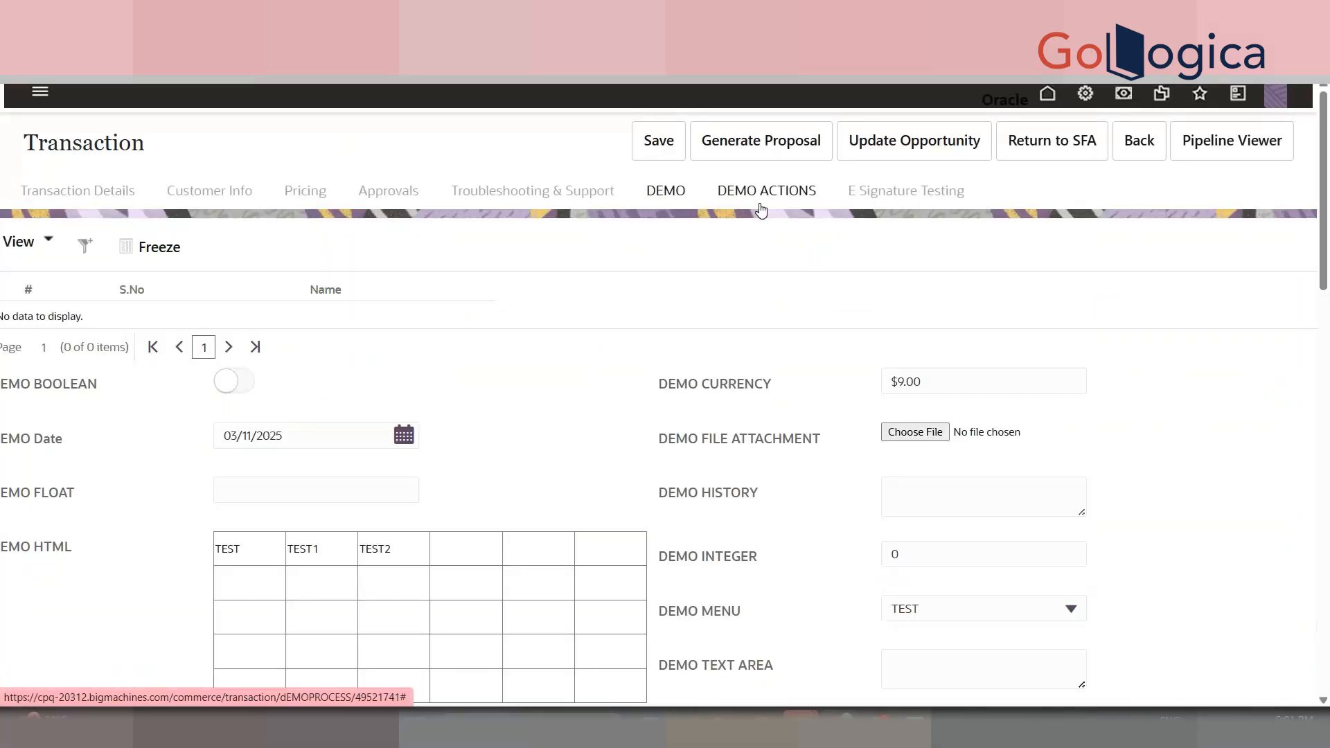
{"action": "left_click", "coordinate": [663, 195]}
{"action": "double_click", "coordinate": [969, 538]}
{"action": "left_click", "coordinate": [969, 539]}
{"action": "left_click", "coordinate": [960, 553]}
{"action": "key", "text": "BackSpace"}
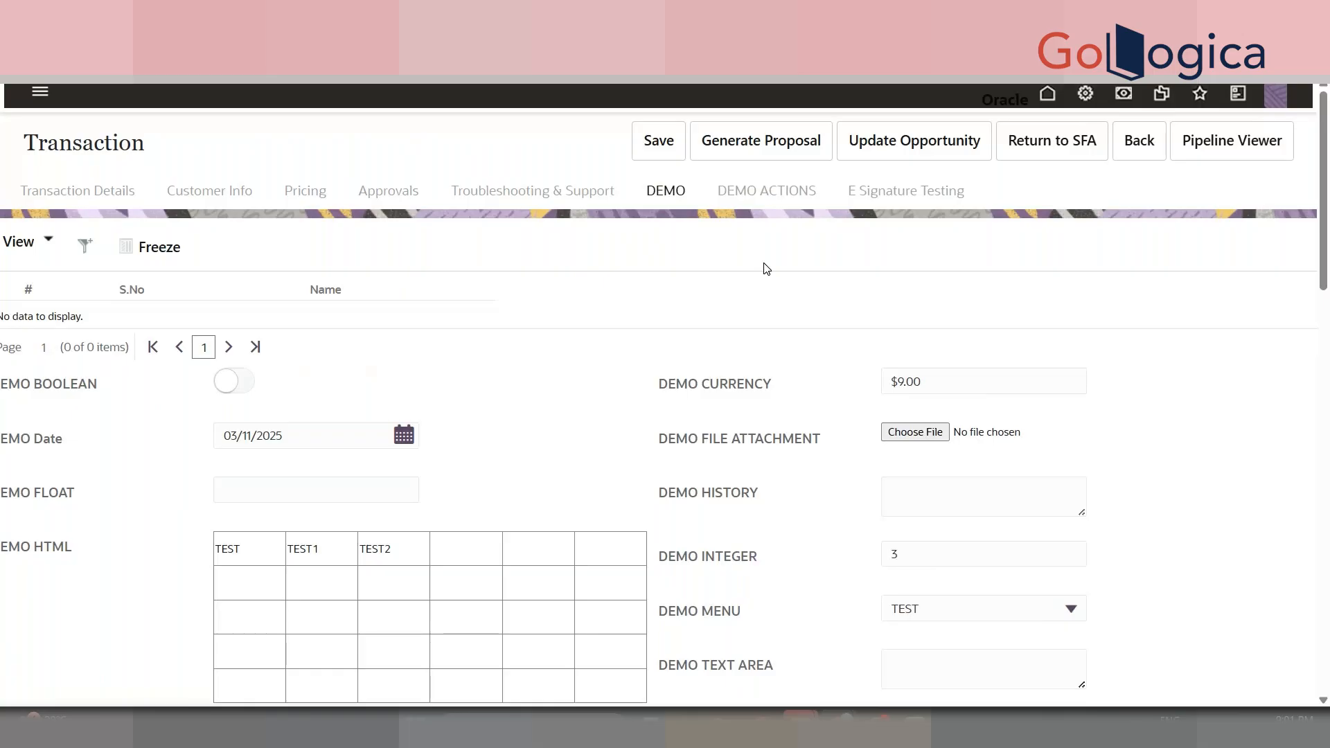
- Run the DEMO MODIFY action from the DEMO ACTIONS tab
{"action": "left_click", "coordinate": [767, 191]}
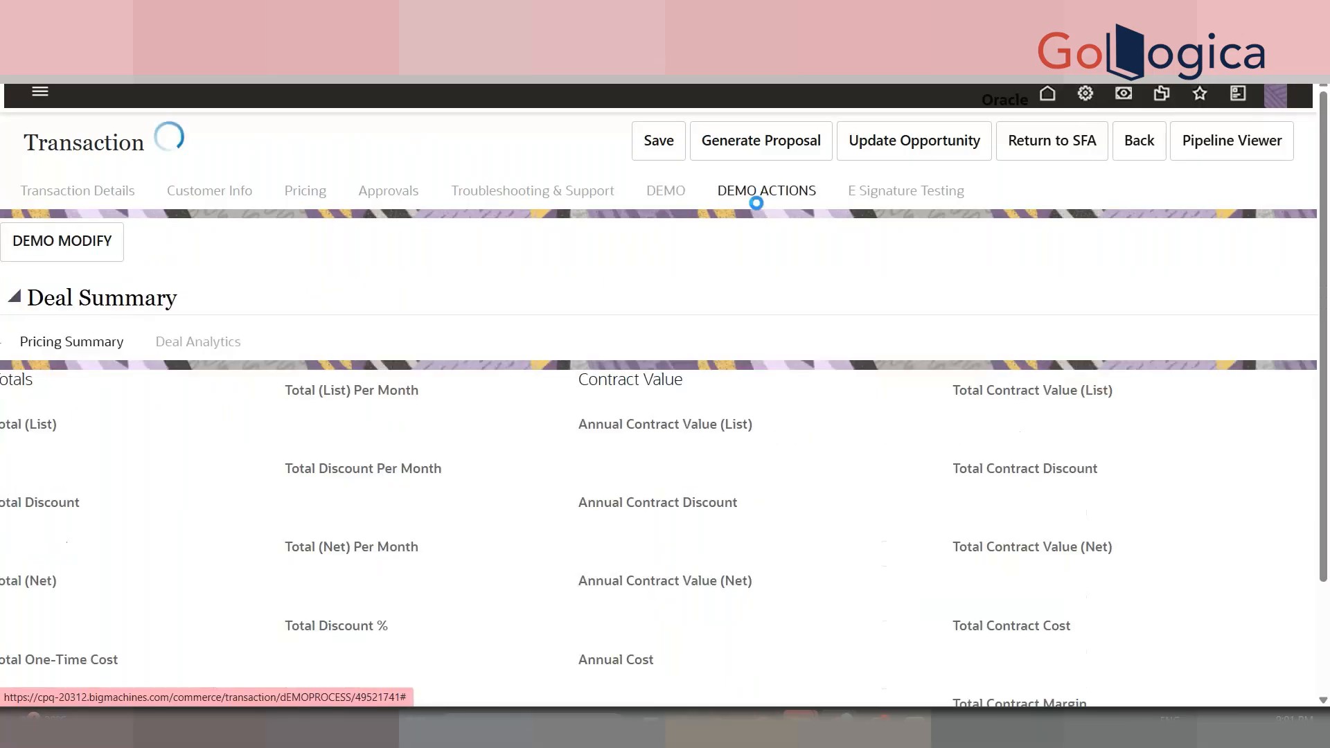
{"action": "left_click", "coordinate": [91, 257]}
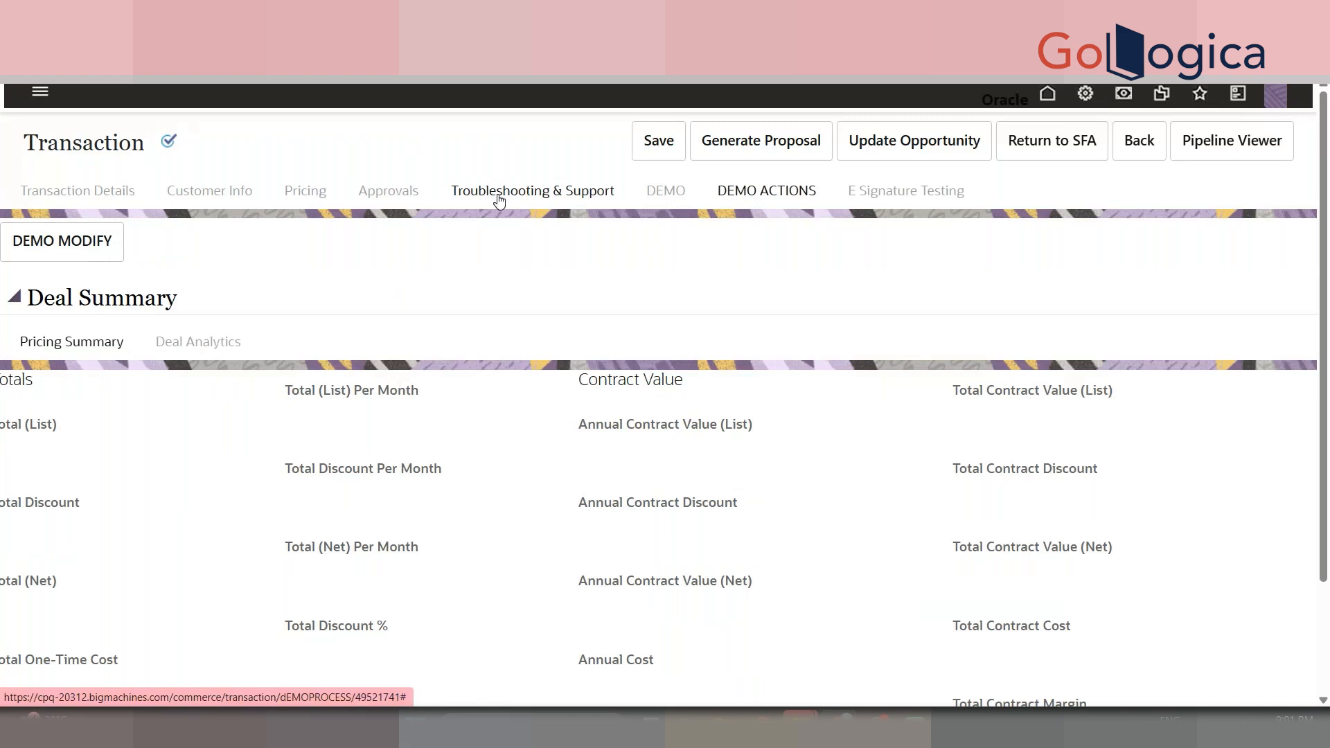
{"action": "left_click", "coordinate": [496, 198]}
- Check the Customer Company value TESTCOMPANY1 and open the admin page in a new tab
{"action": "left_click", "coordinate": [92, 193]}
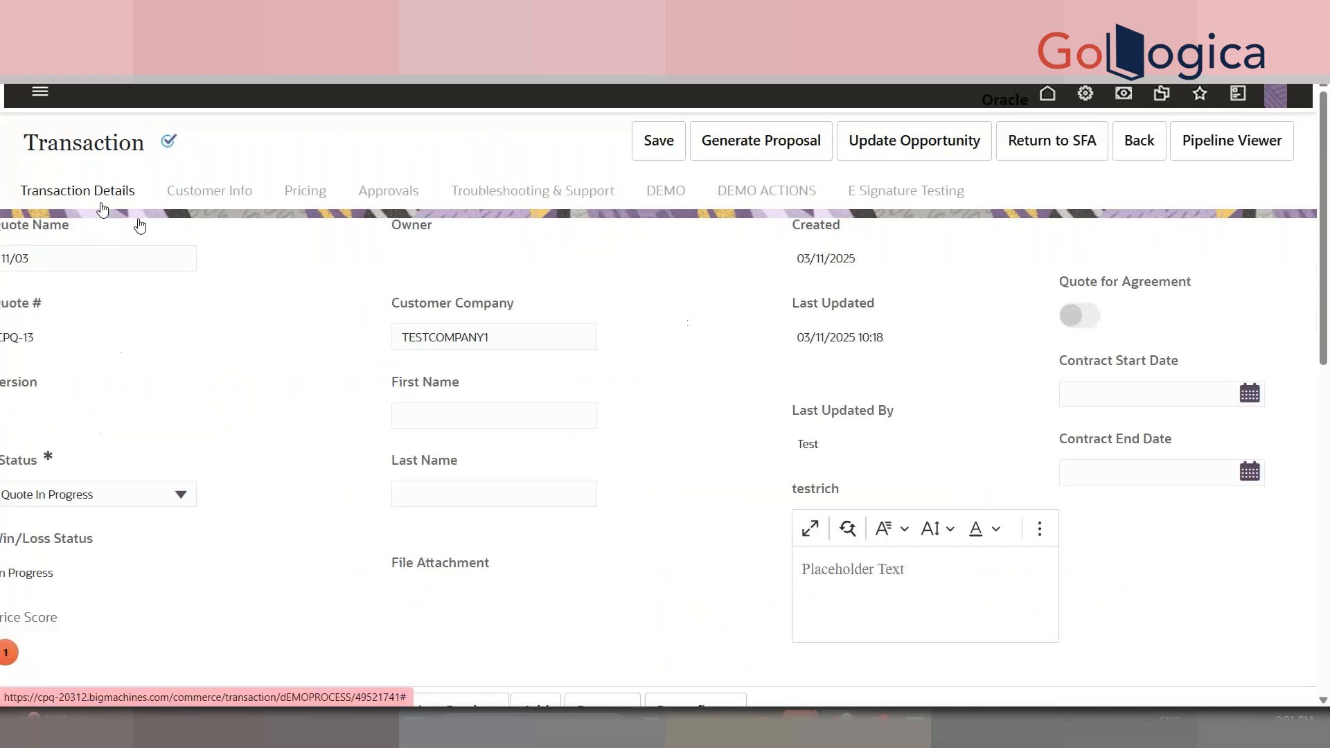
{"action": "double_click", "coordinate": [518, 345]}
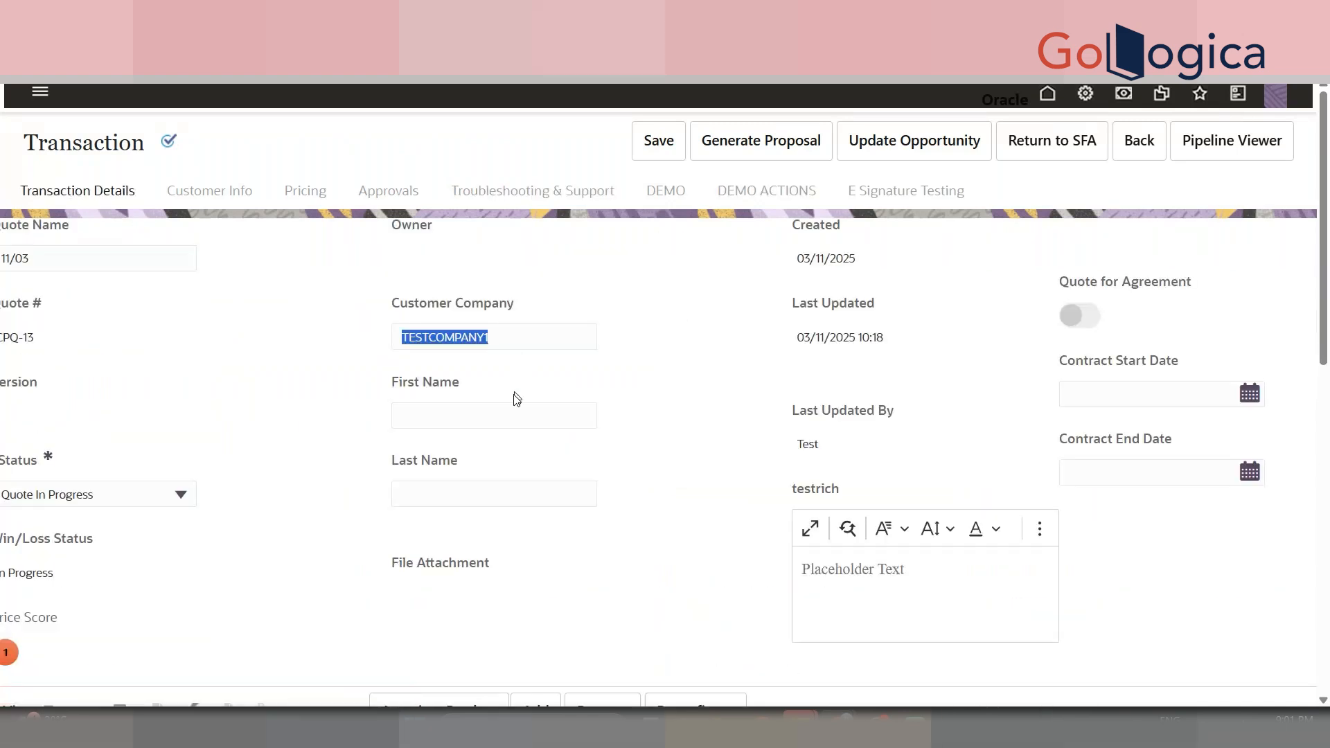
{"action": "left_click", "coordinate": [501, 428]}
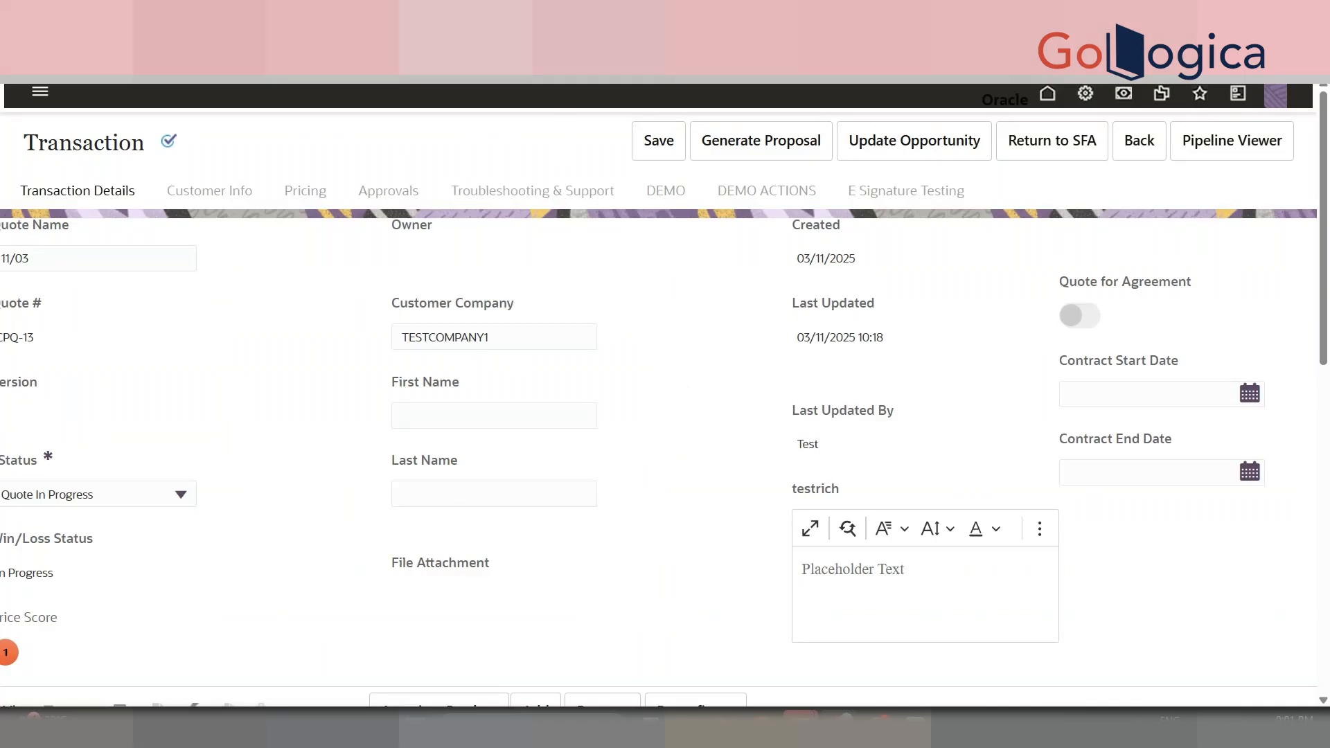
{"action": "right_click", "coordinate": [1084, 100]}
{"action": "left_click", "coordinate": [1136, 127]}
- Back on the transaction details, select the full TESTCOMPANY1 Customer Company value
{"action": "mouse_move", "coordinate": [1326, 323]}
{"action": "left_mouse_down"}
{"action": "mouse_move", "coordinate": [1329, 405]}
{"action": "mouse_move", "coordinate": [1326, 326]}
{"action": "left_mouse_up"}
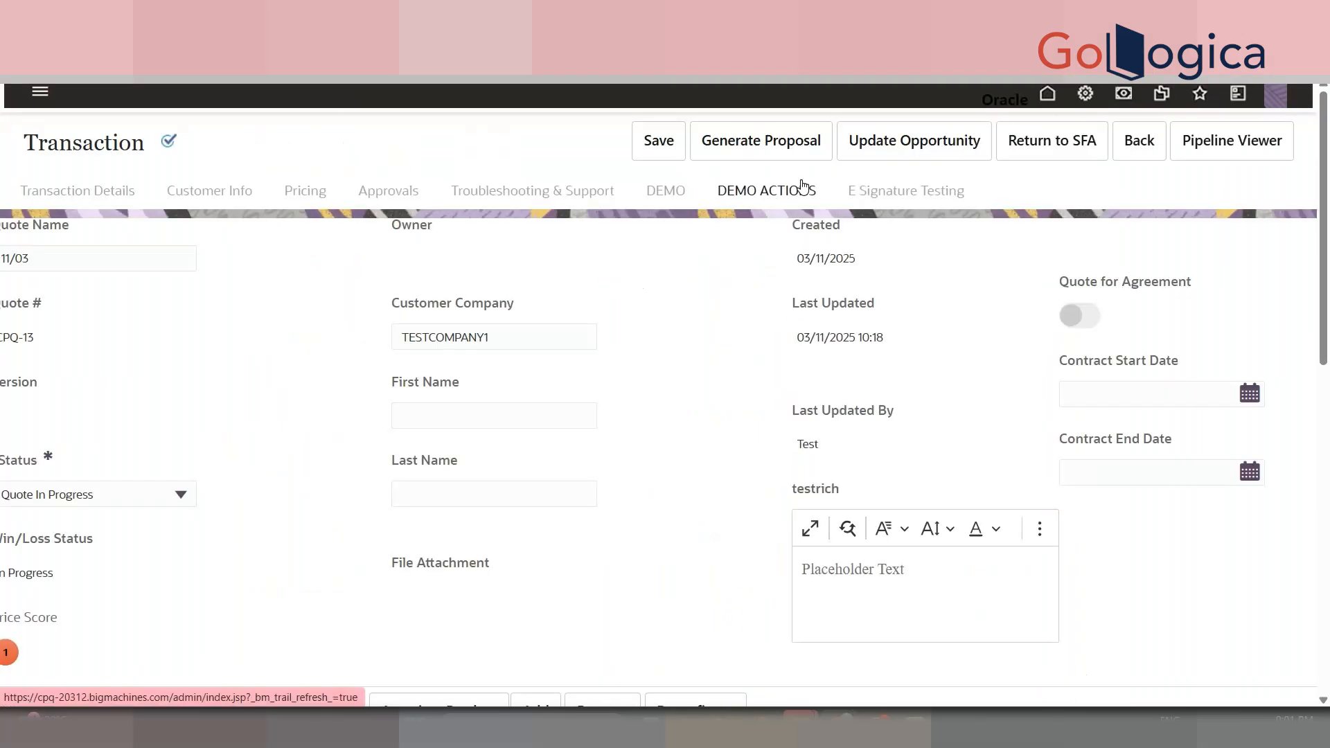
{"action": "left_click", "coordinate": [802, 185]}
{"action": "left_click", "coordinate": [109, 190]}
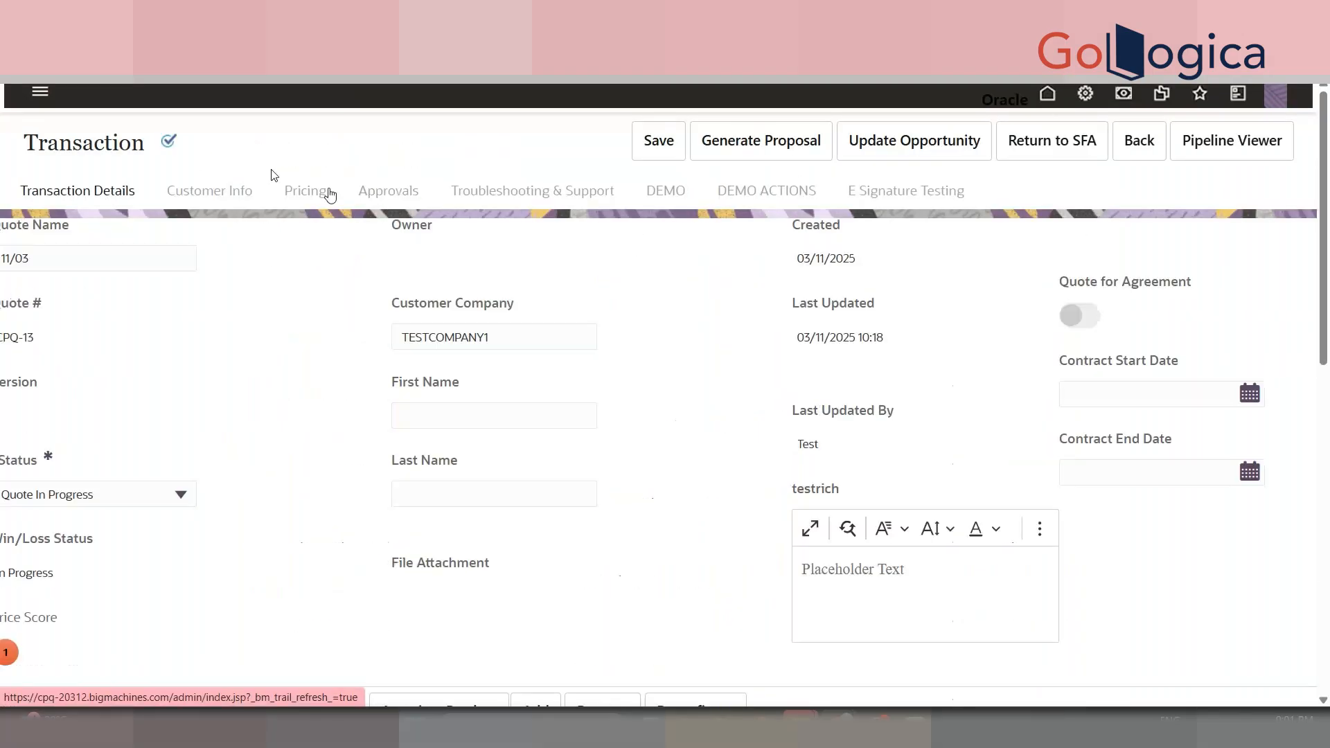
{"action": "double_click", "coordinate": [478, 336]}
{"action": "left_click", "coordinate": [505, 340]}
{"action": "left_click_drag", "start_coordinate": [505, 340], "coordinate": [401, 340]}
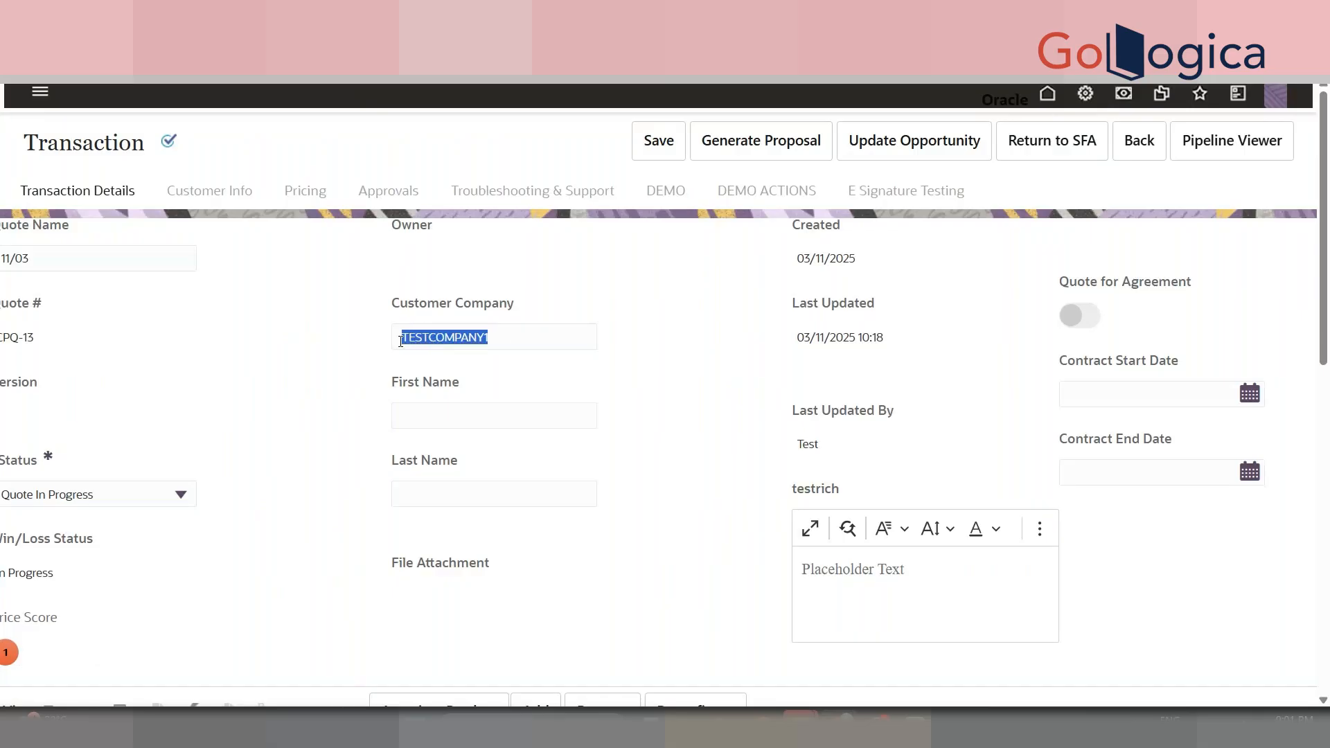
{"action": "left_click", "coordinate": [543, 358]}
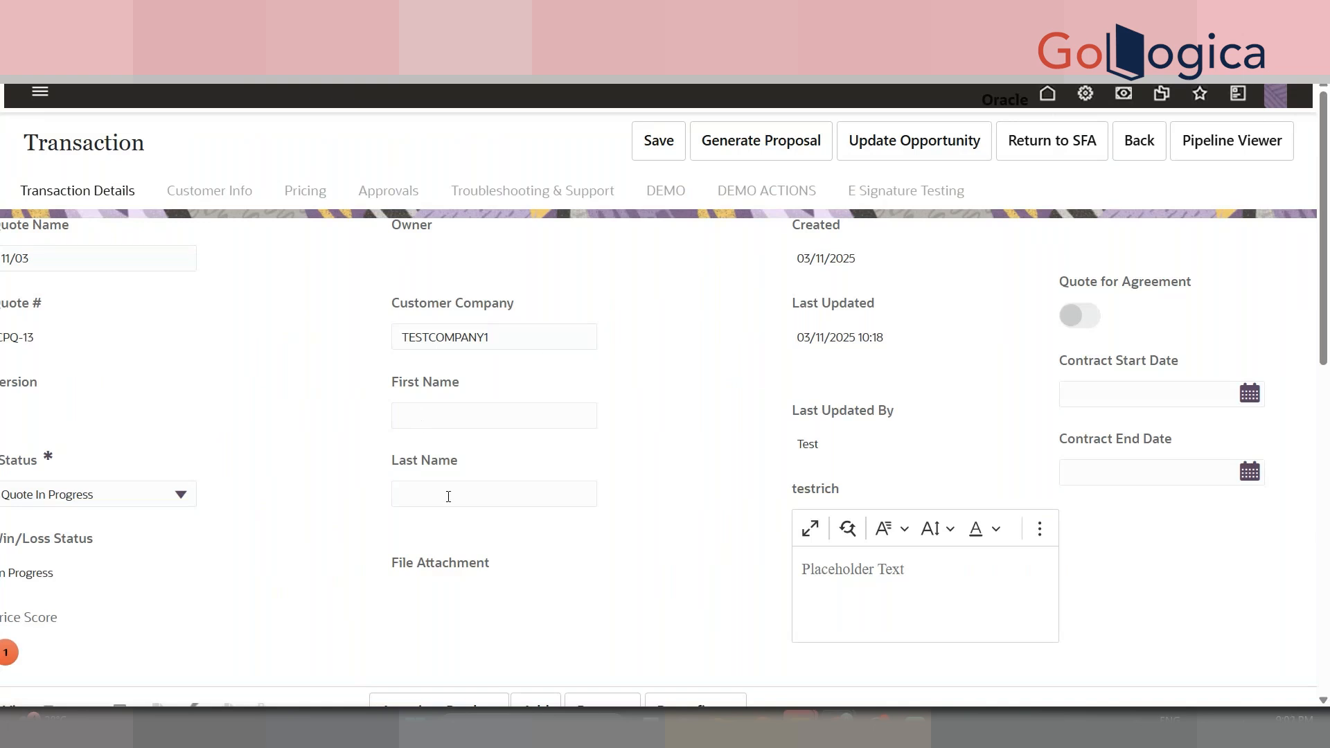
- On the DEMO tab, select the DEMO INTEGER value, which now reads 180
{"action": "left_click", "coordinate": [662, 220]}
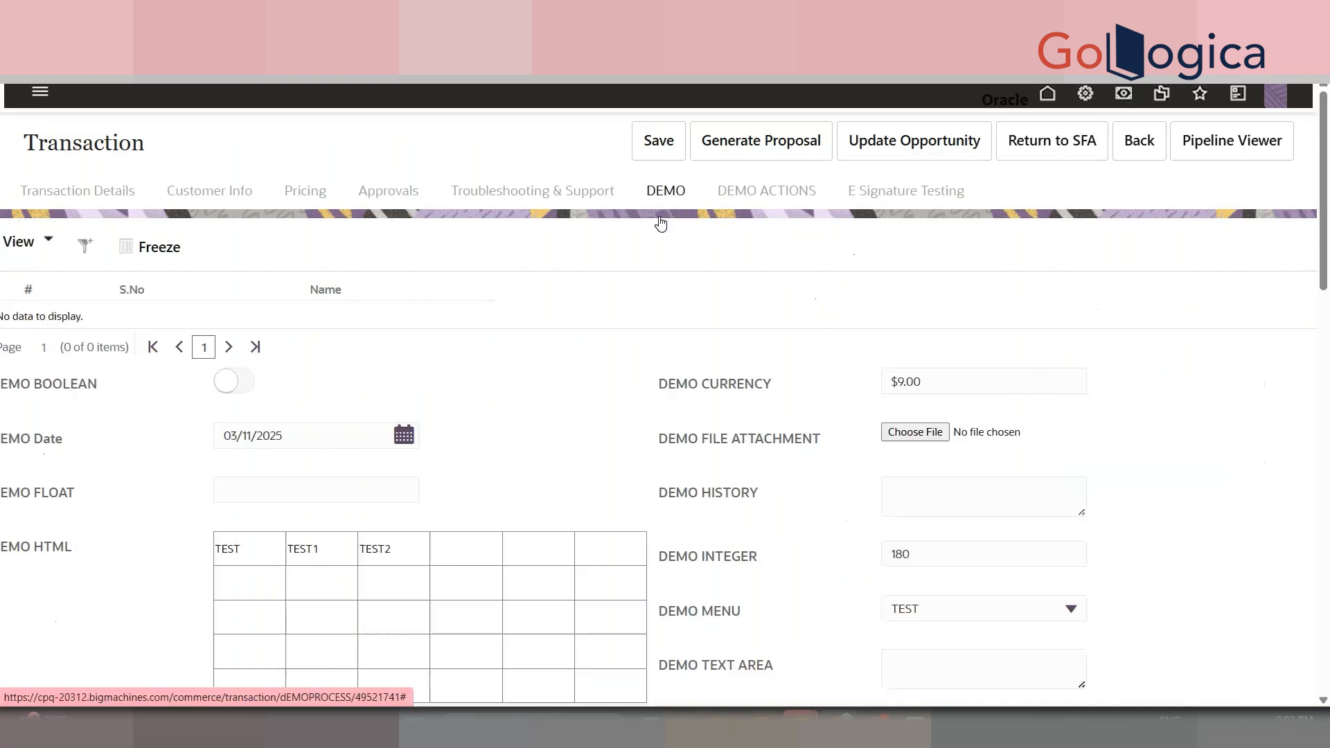
{"action": "left_click", "coordinate": [766, 191]}
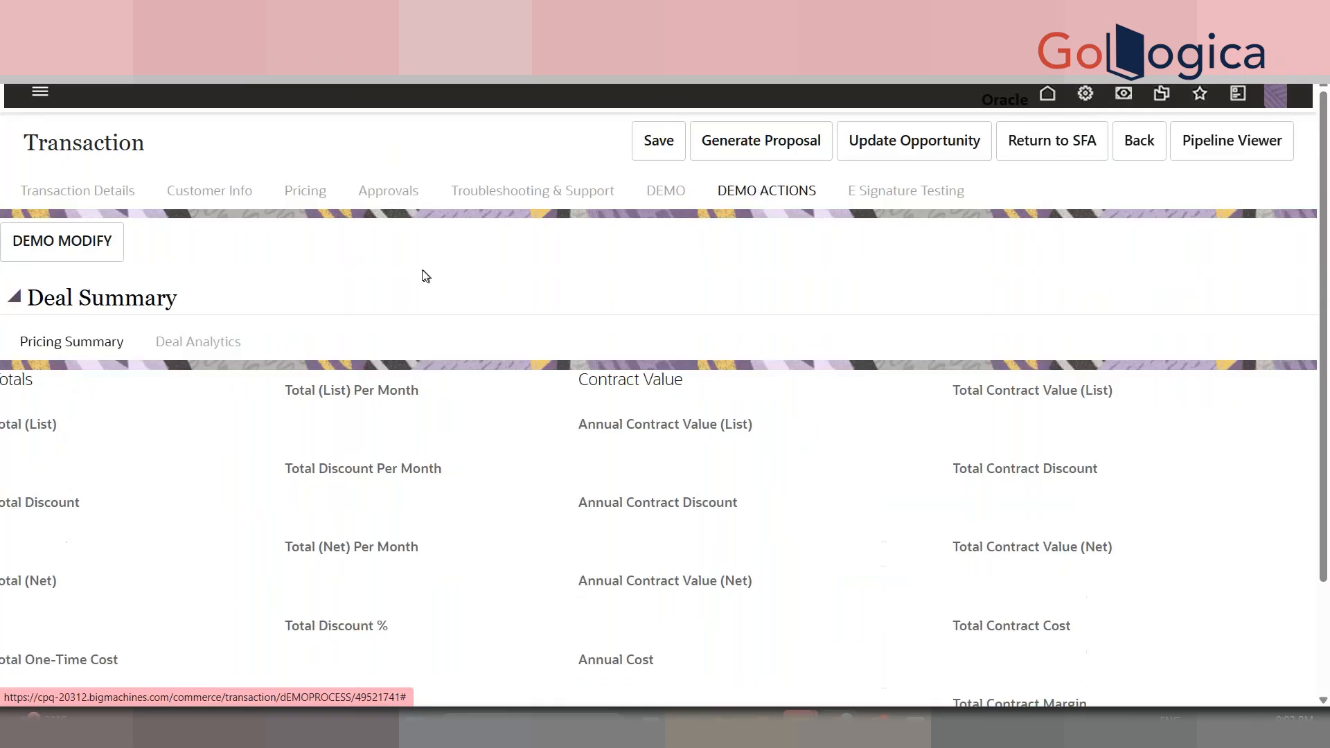
{"action": "left_click", "coordinate": [654, 192]}
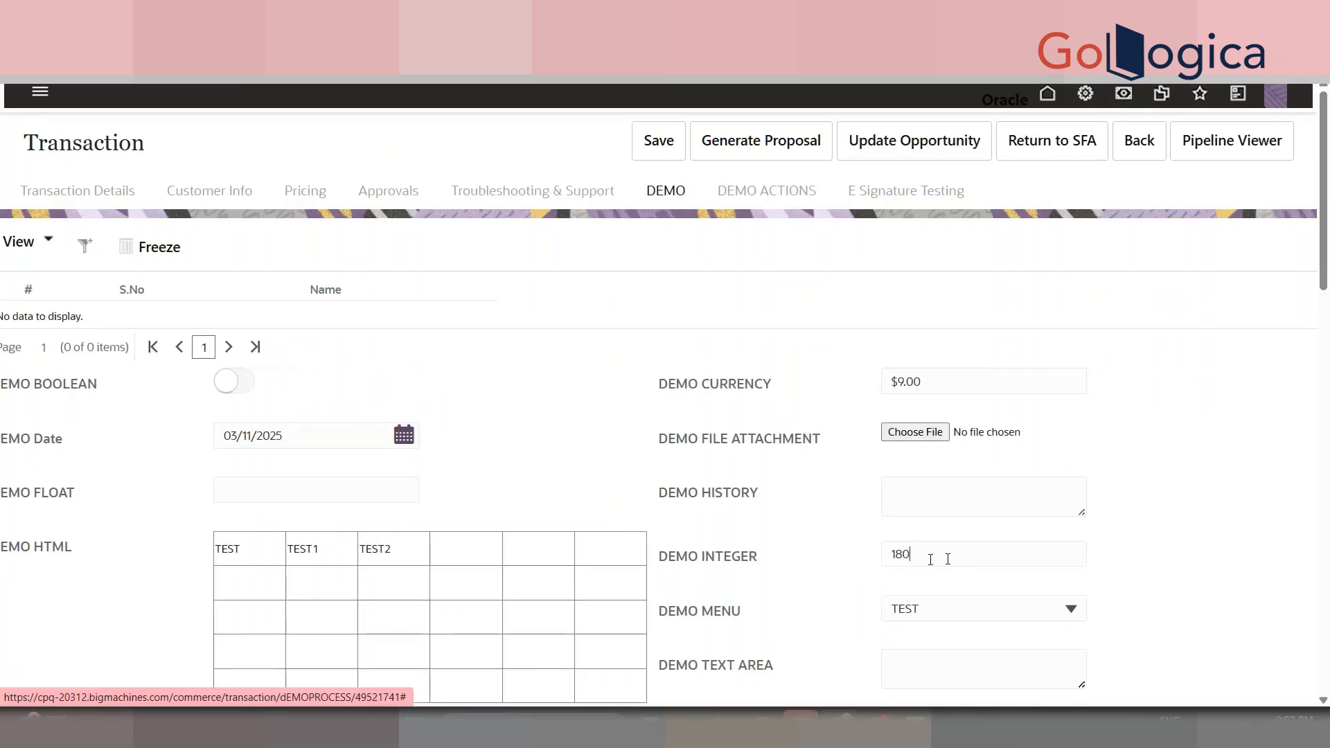
{"action": "left_click_drag", "start_coordinate": [930, 559], "coordinate": [879, 561]}
{"action": "left_click", "coordinate": [847, 567]}
{"action": "double_click", "coordinate": [907, 563]}
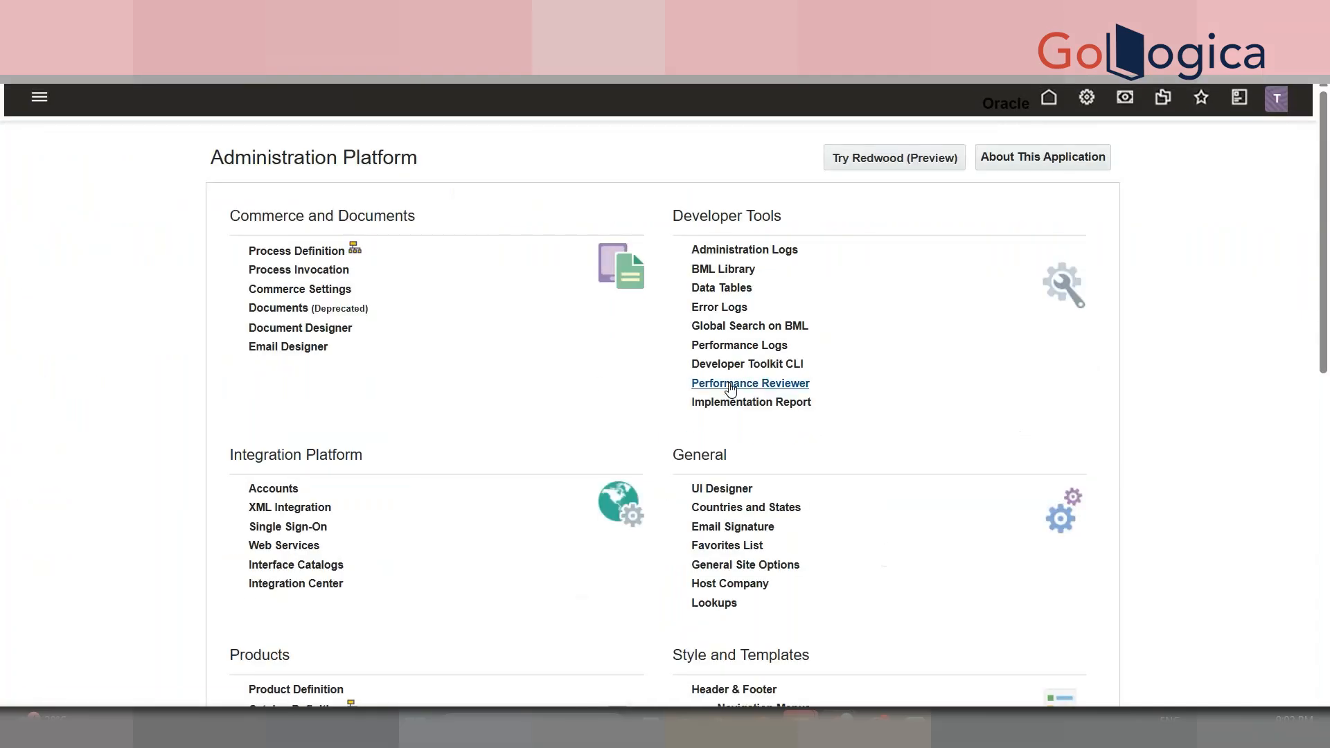
- List the actions of DEMO PROCESS's Transaction document
{"action": "scroll", "coordinate": [1326, 392], "scroll_direction": "down", "scroll_amount": 8}
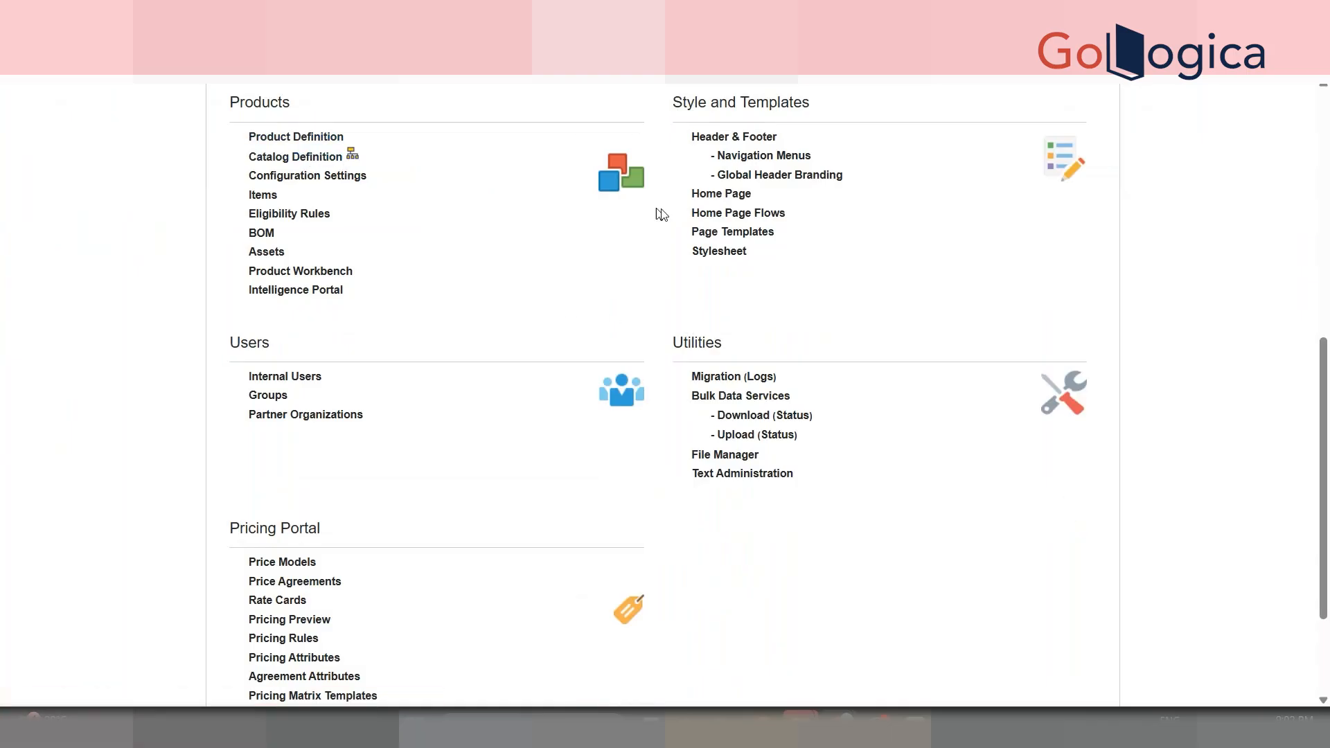
{"action": "scroll", "coordinate": [741, 217], "scroll_direction": "up", "scroll_amount": 6}
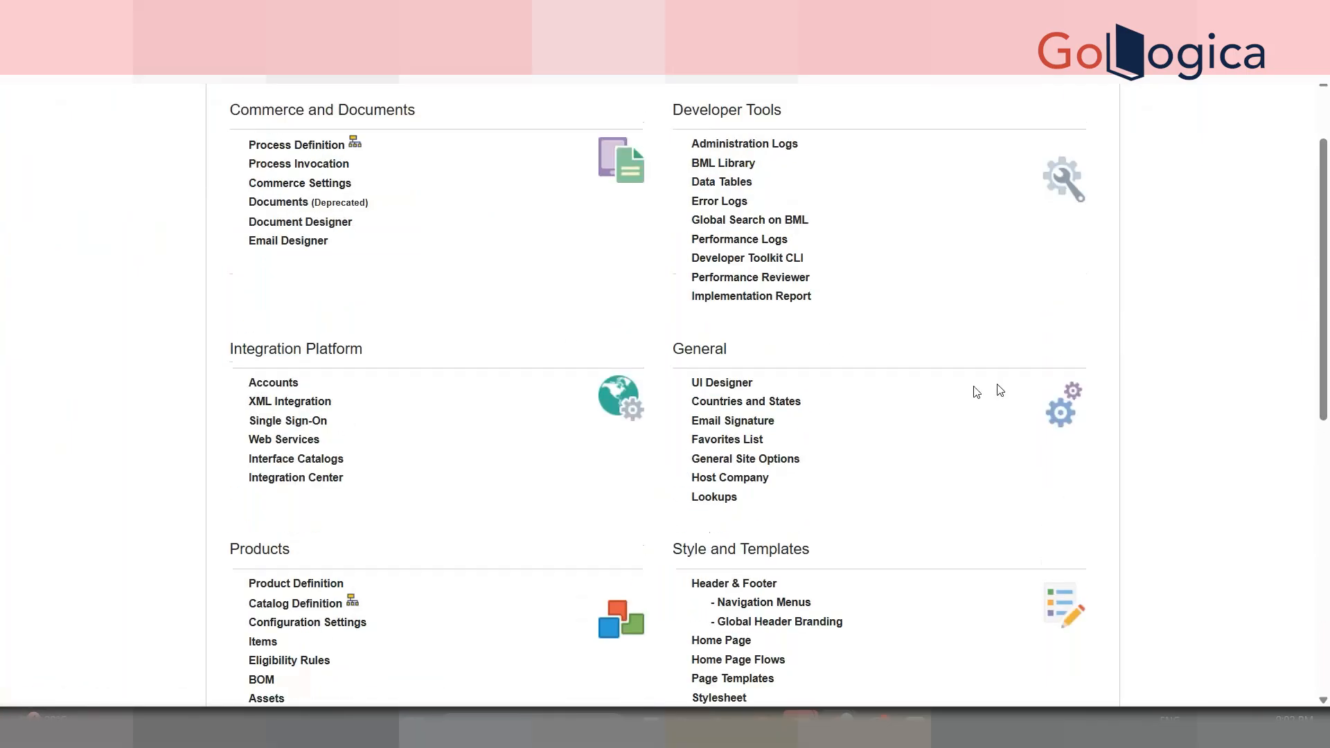
{"action": "scroll", "coordinate": [1000, 390], "scroll_direction": "up", "scroll_amount": 3}
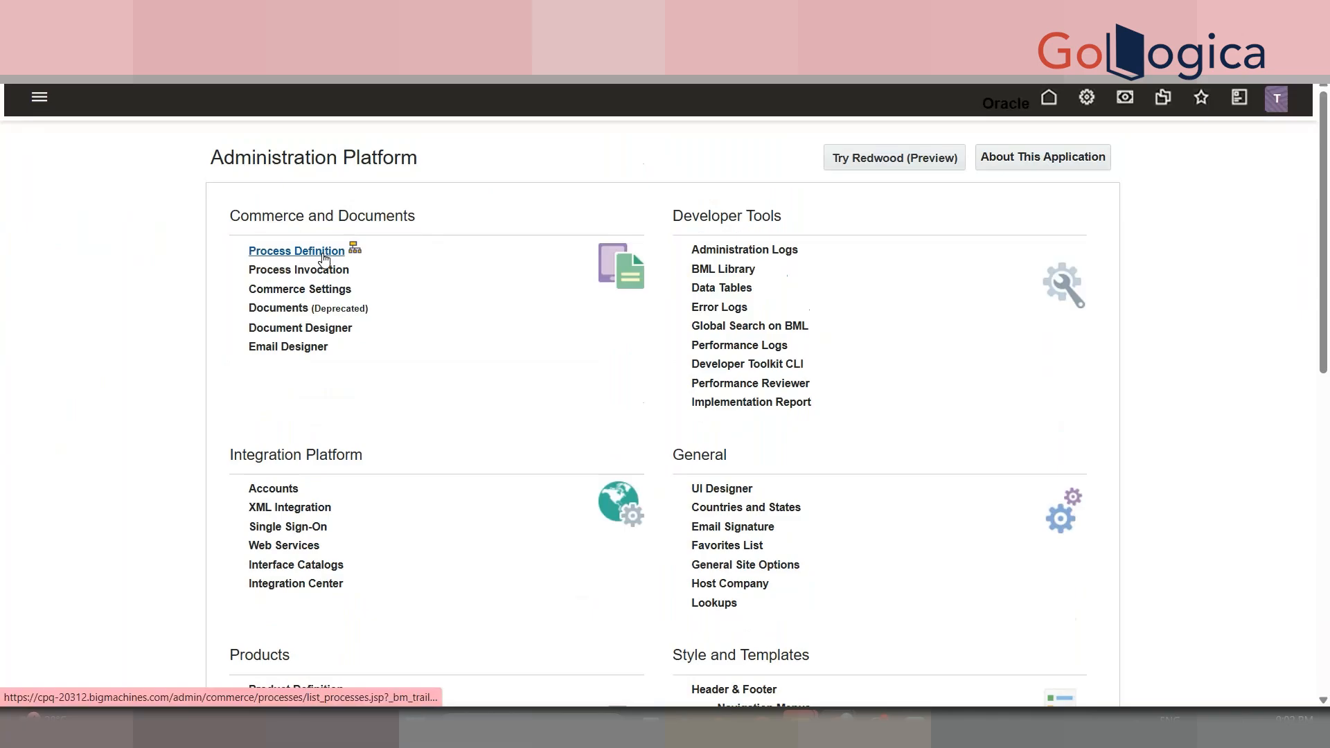
{"action": "left_click", "coordinate": [324, 256]}
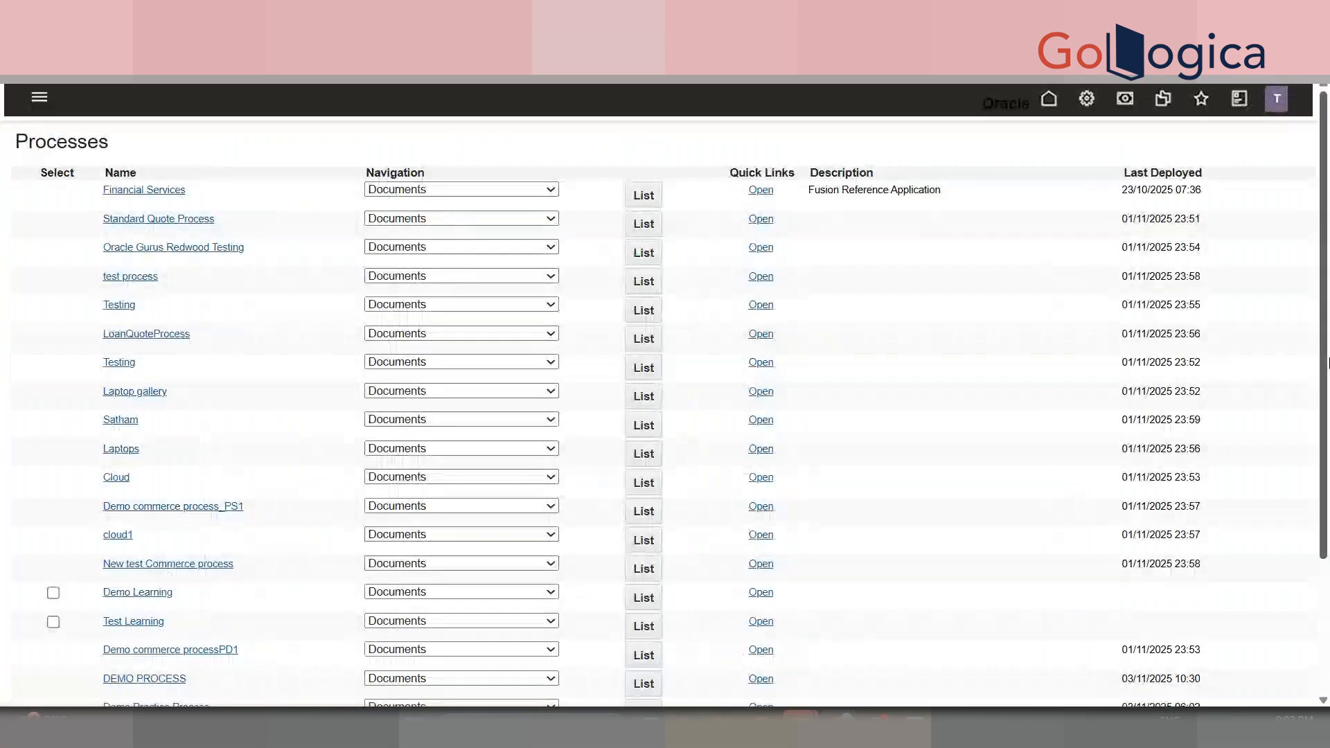
{"action": "scroll", "coordinate": [787, 445], "scroll_direction": "down", "scroll_amount": 3}
{"action": "left_click", "coordinate": [653, 507]}
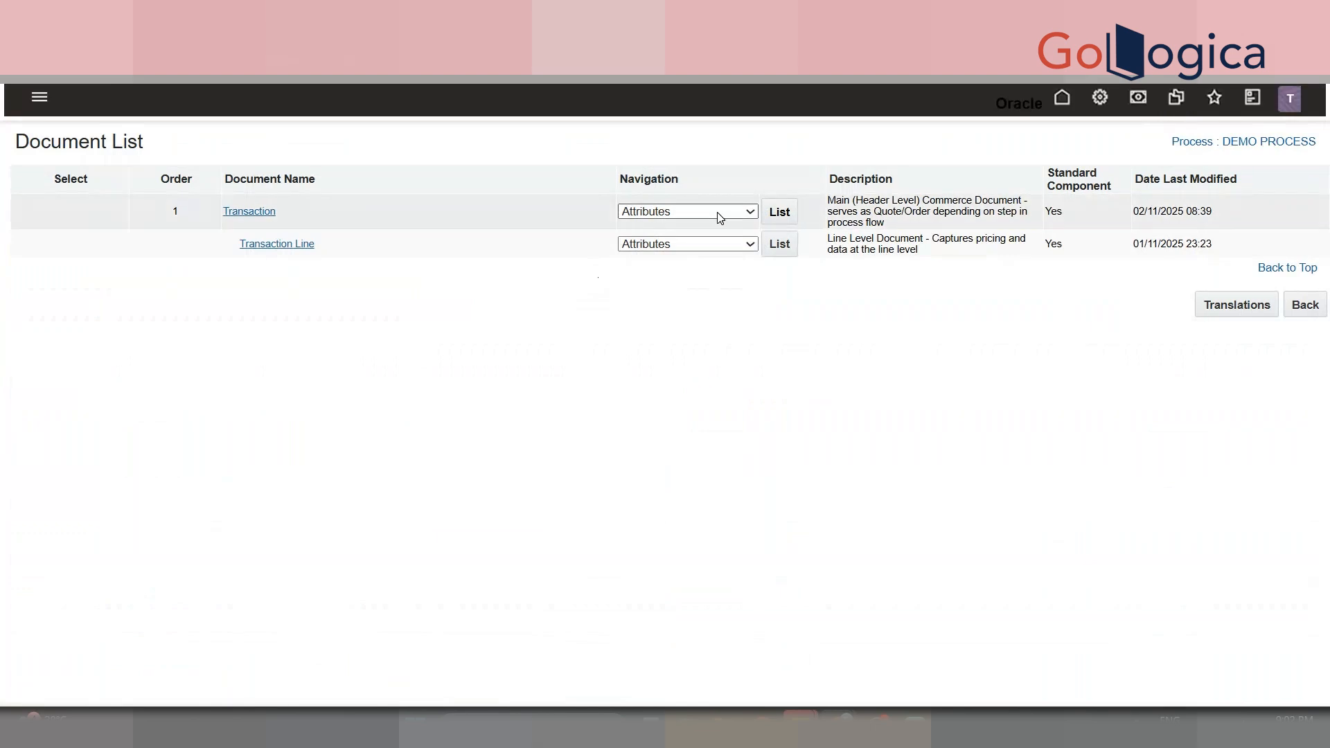
{"action": "left_click", "coordinate": [720, 219]}
{"action": "left_click", "coordinate": [710, 252]}
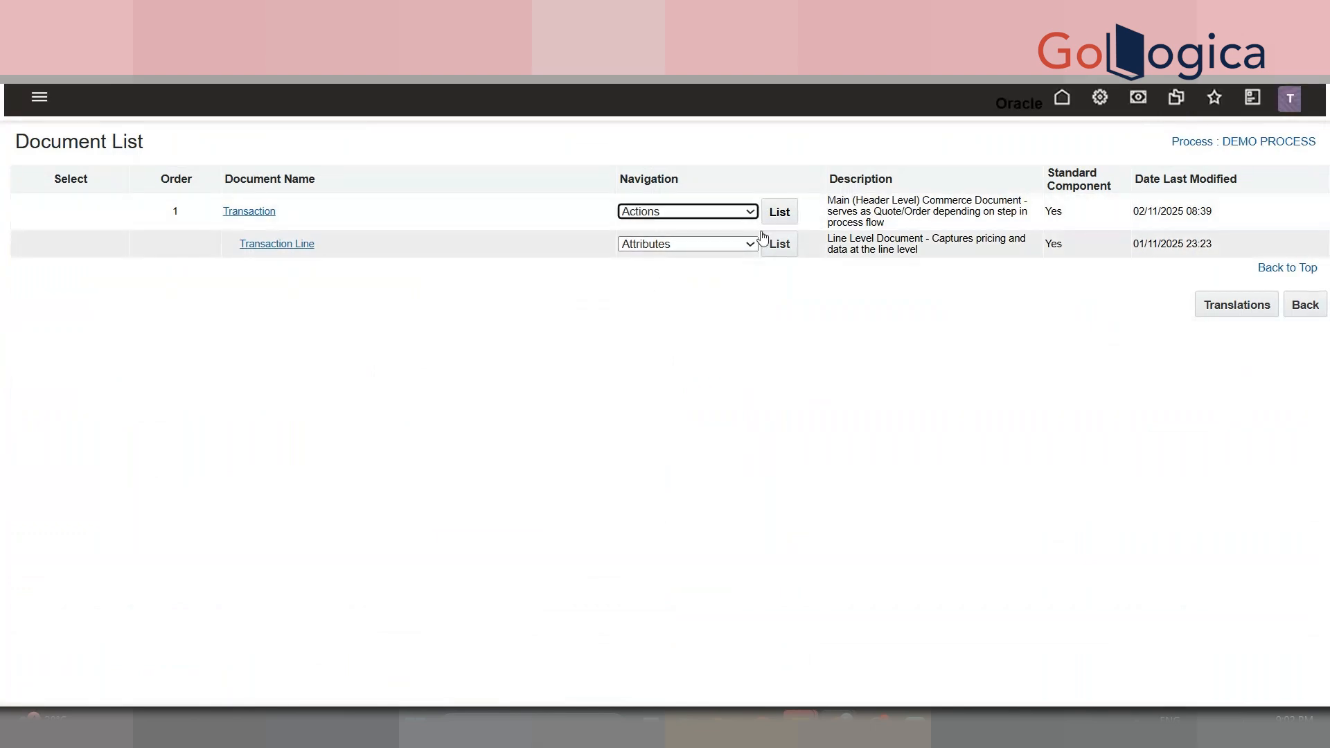
{"action": "left_click", "coordinate": [779, 212]}
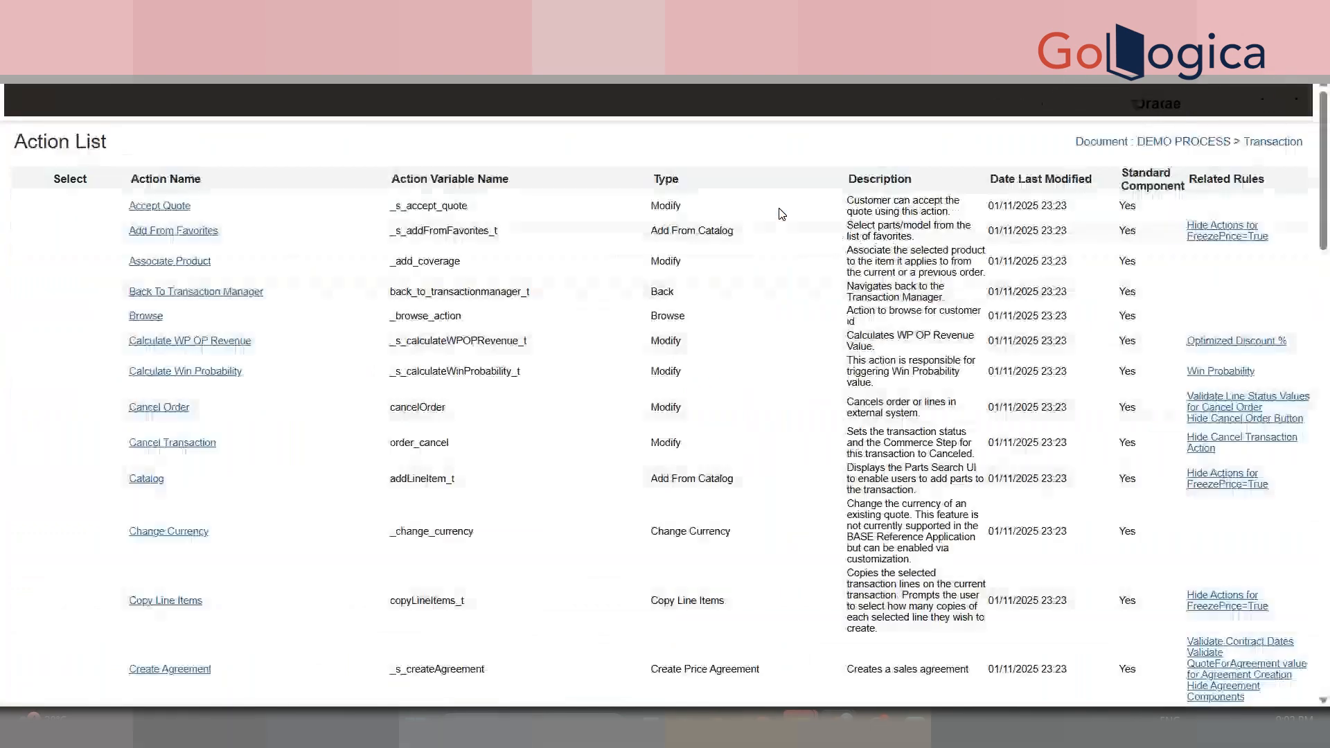
- Find DEMO MODIFY via a 'Demo Mo' page search and open its Advanced Modify Before Formulas function
{"action": "scroll", "coordinate": [571, 460], "scroll_direction": "down", "scroll_amount": 20}
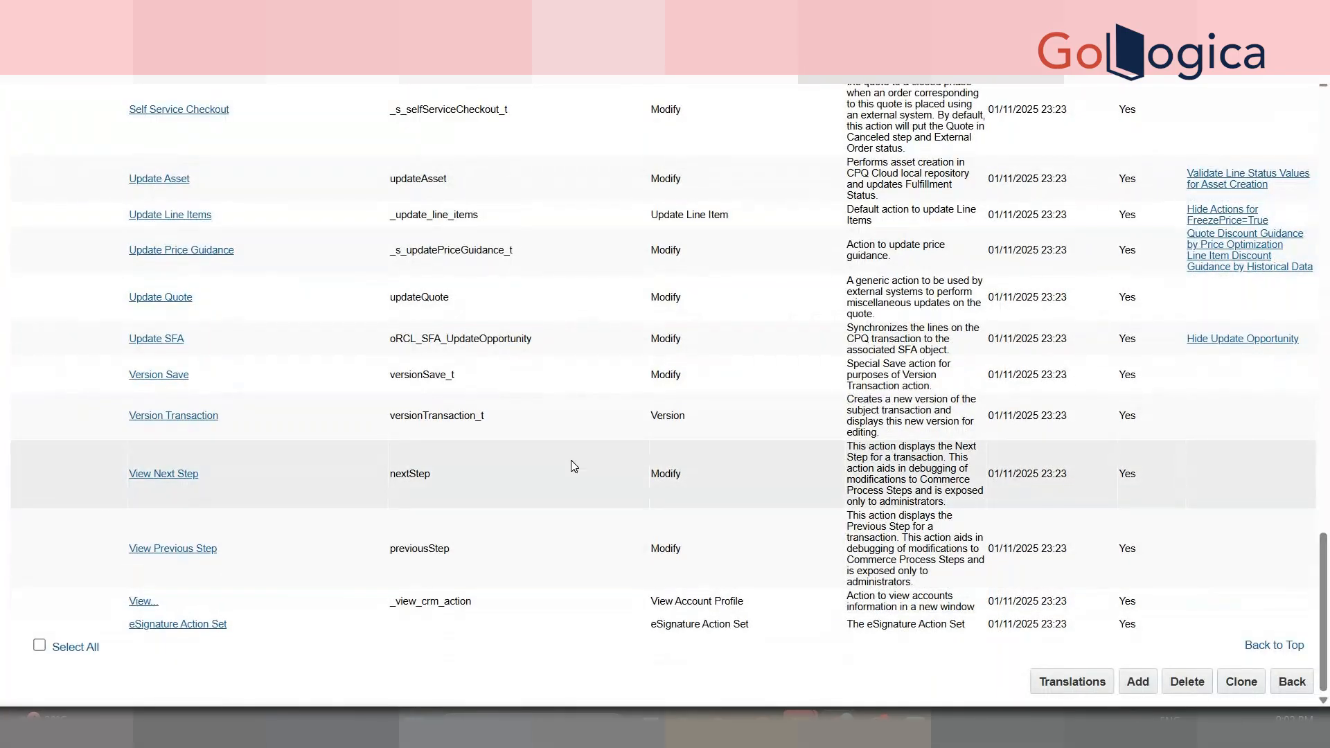
{"action": "key", "text": "ctrl+f"}
{"action": "type", "text": "Demo Mo"}
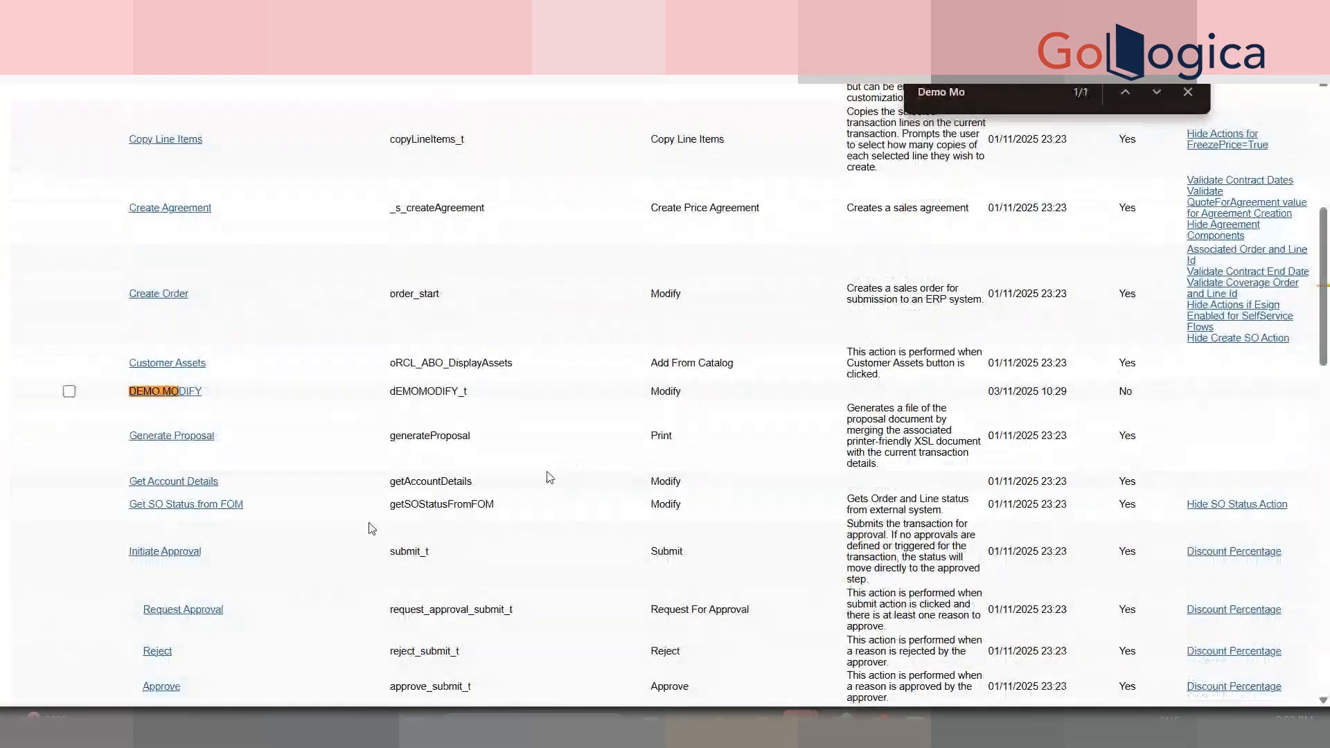
{"action": "left_click", "coordinate": [200, 396]}
{"action": "left_click_drag", "start_coordinate": [1325, 383], "coordinate": [1327, 562]}
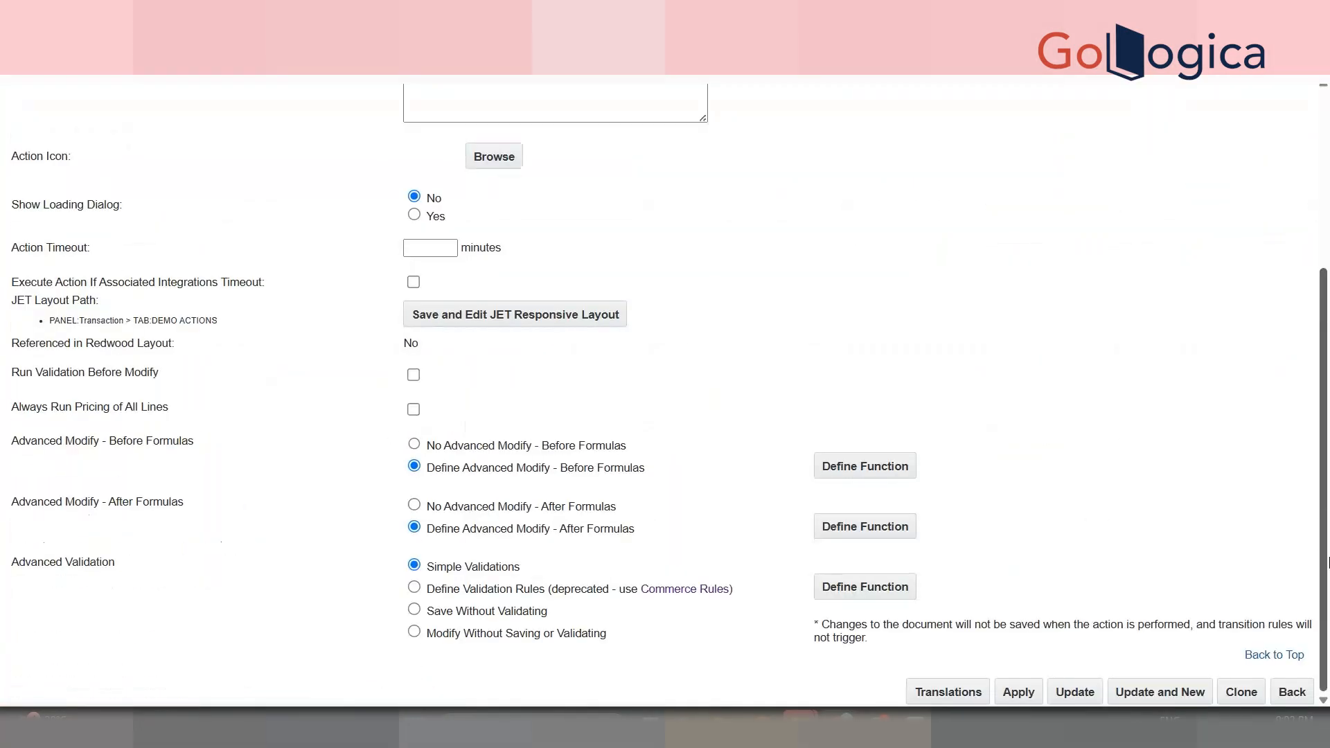
{"action": "left_click", "coordinate": [849, 471]}
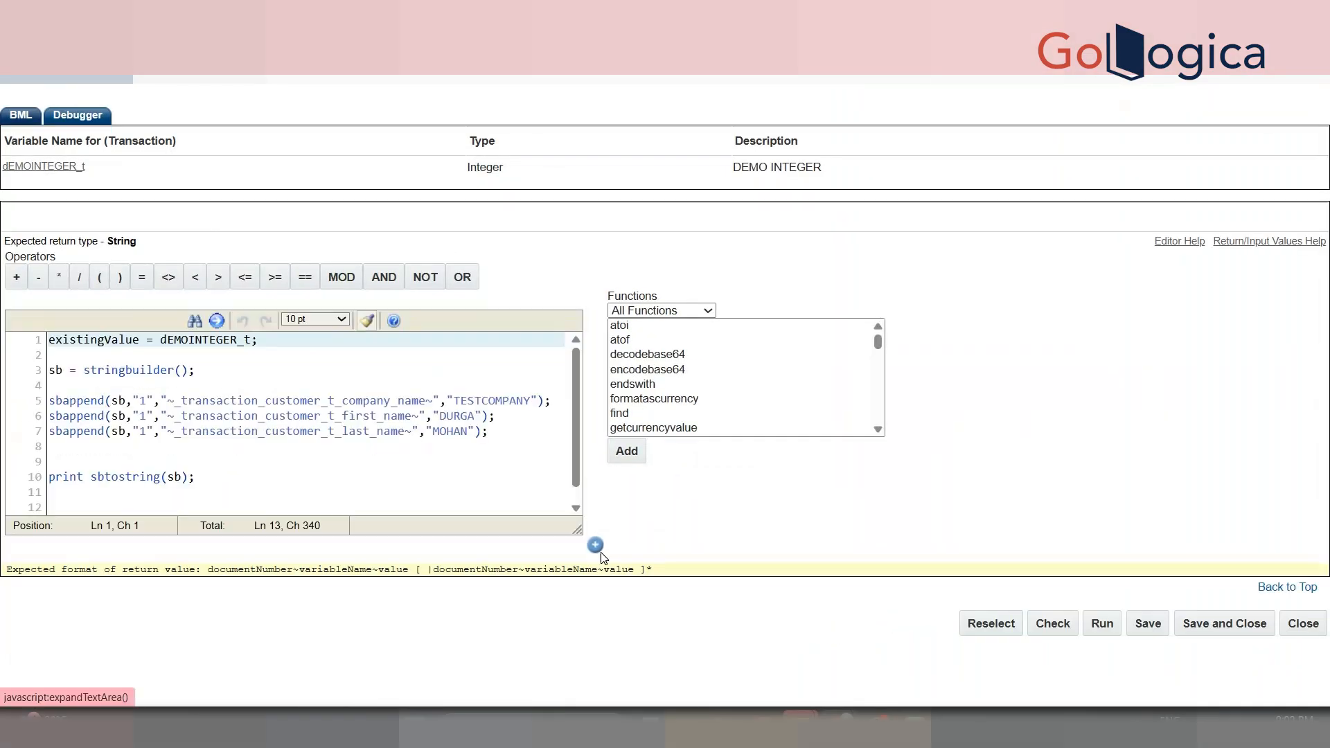
- Expand the Before Formulas editor to full size and open its Debugger
{"action": "left_click", "coordinate": [595, 545]}
{"action": "scroll", "coordinate": [1326, 540], "scroll_direction": "down", "scroll_amount": 4}
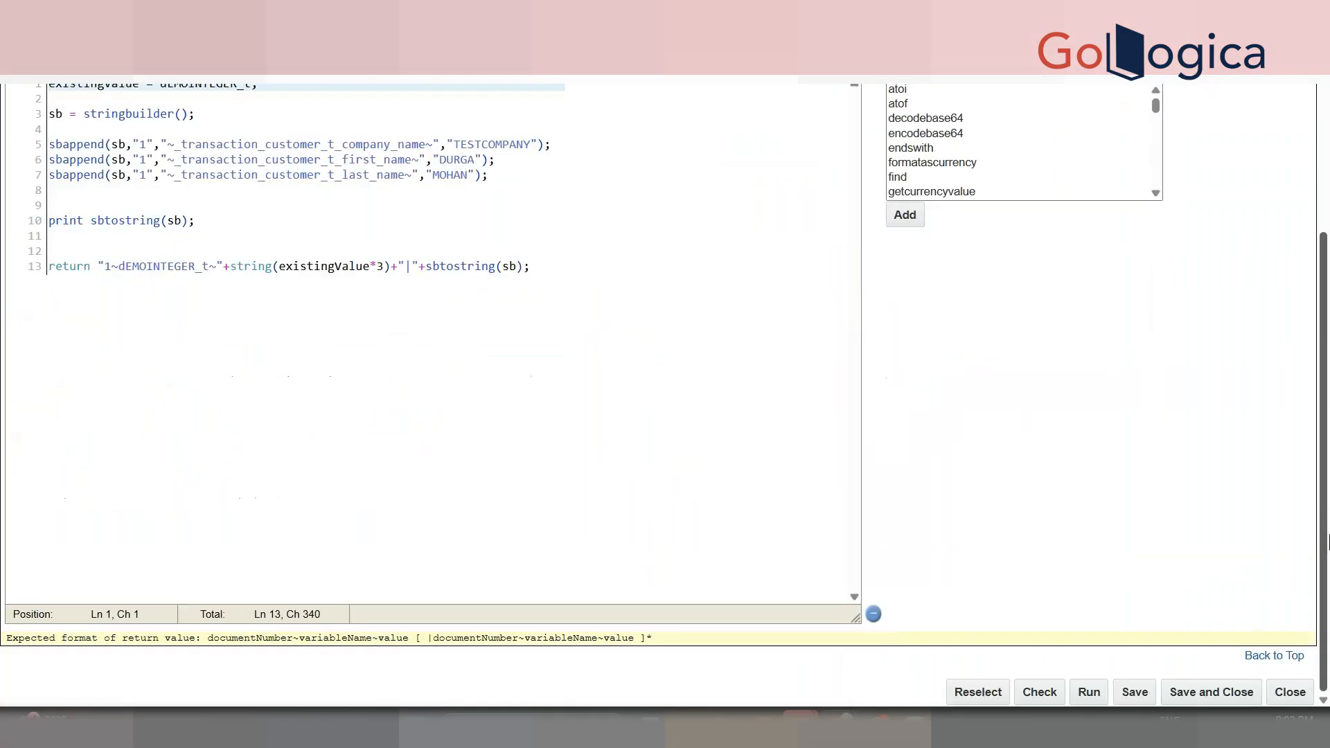
{"action": "scroll", "coordinate": [1327, 545], "scroll_direction": "up", "scroll_amount": 4}
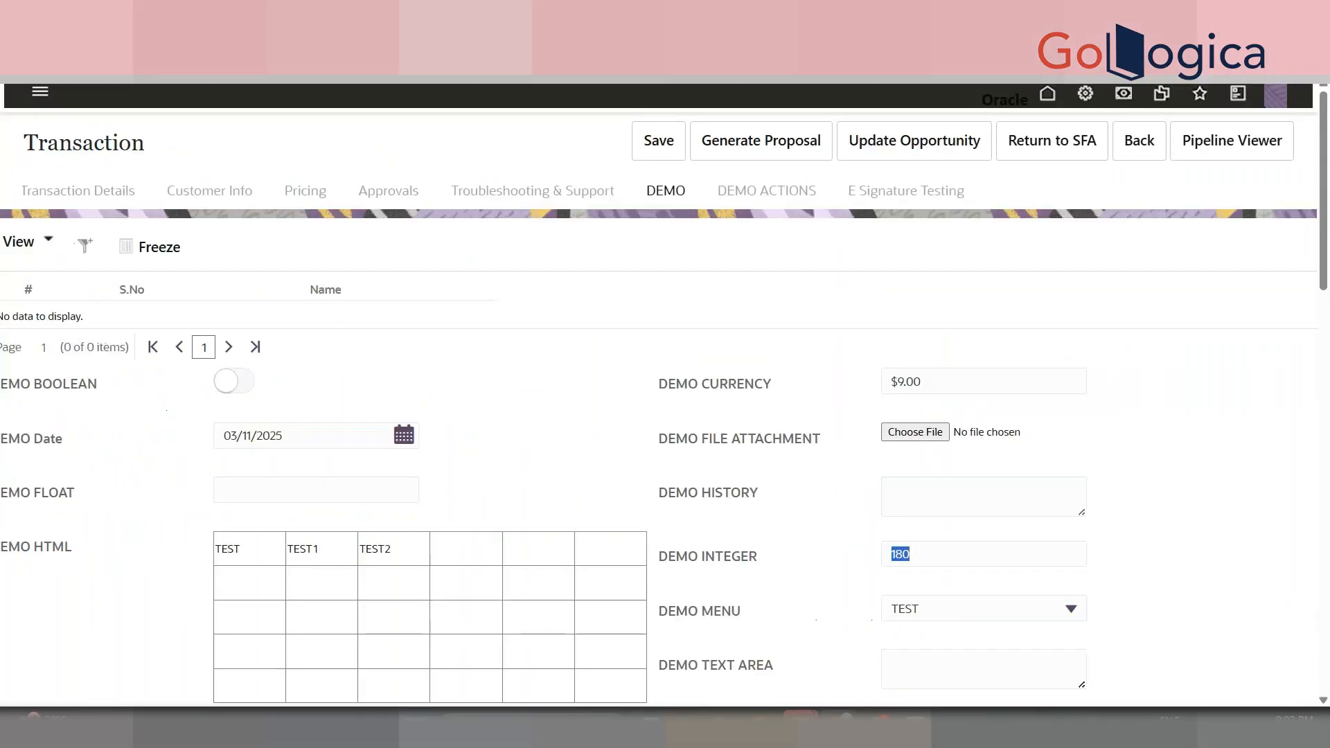
{"action": "key", "text": "alt+Tab"}
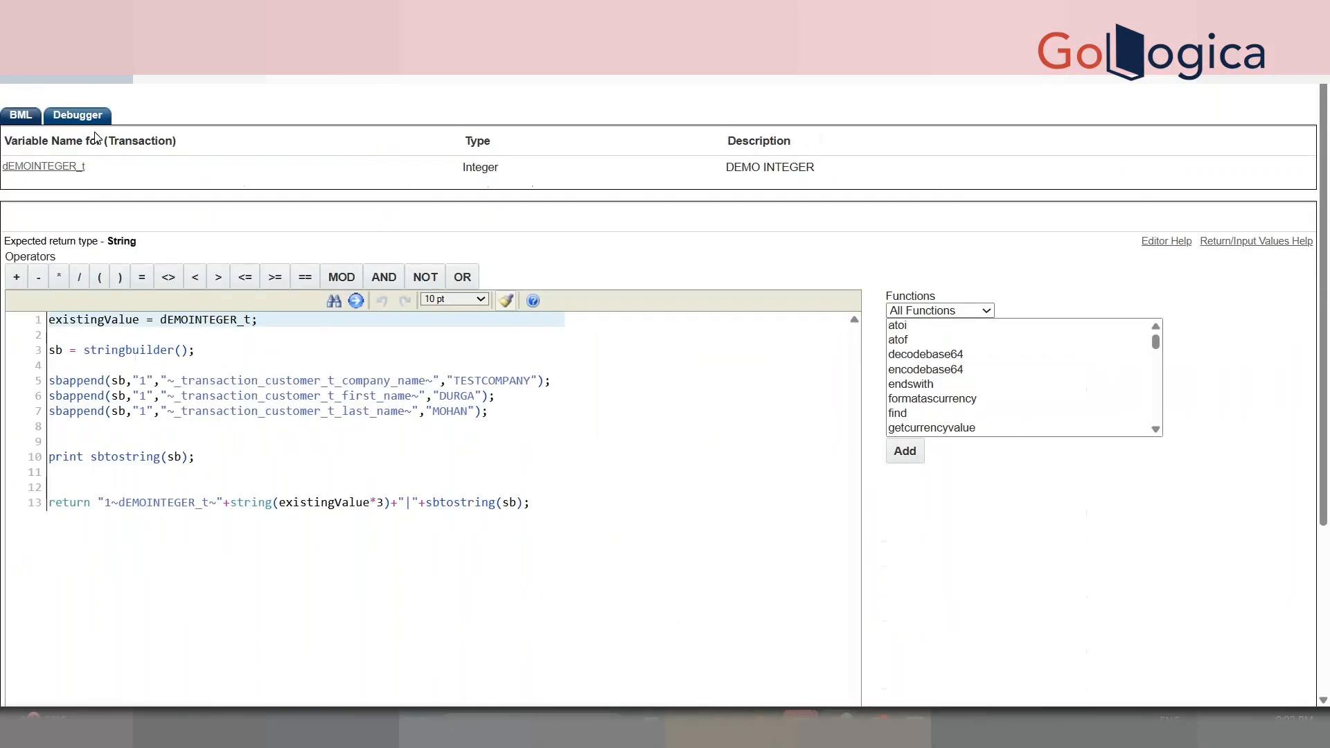
{"action": "left_click", "coordinate": [87, 119]}
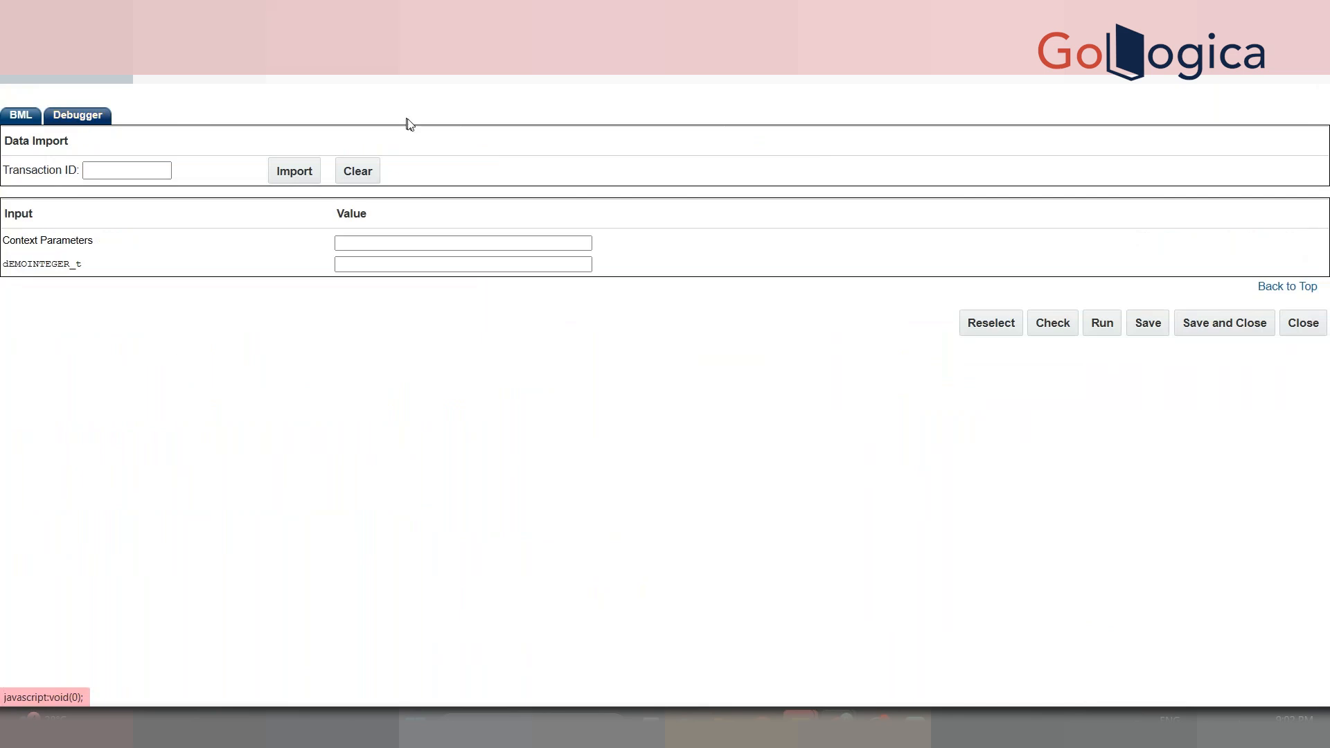
- Pick the previously used Transaction ID in the debugger and import its data
{"action": "key", "text": "alt+Tab"}
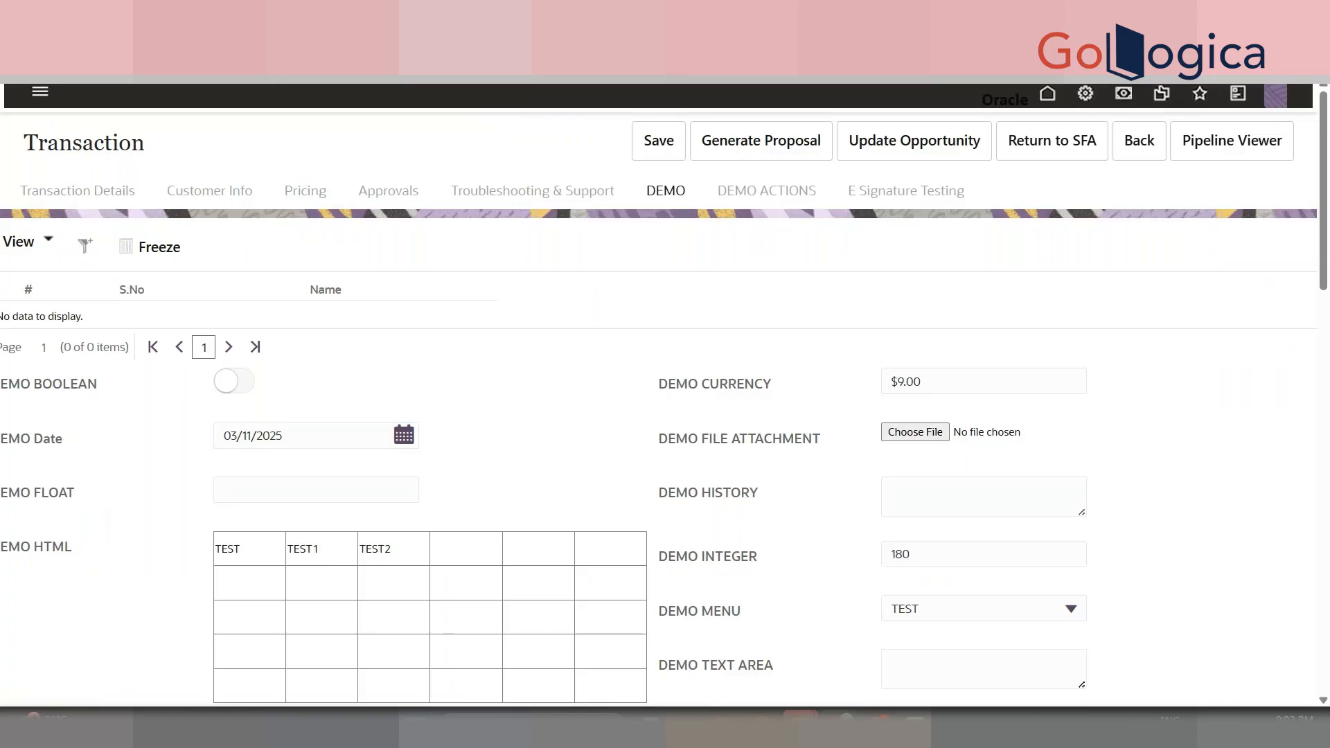
{"action": "key", "text": "alt+Tab"}
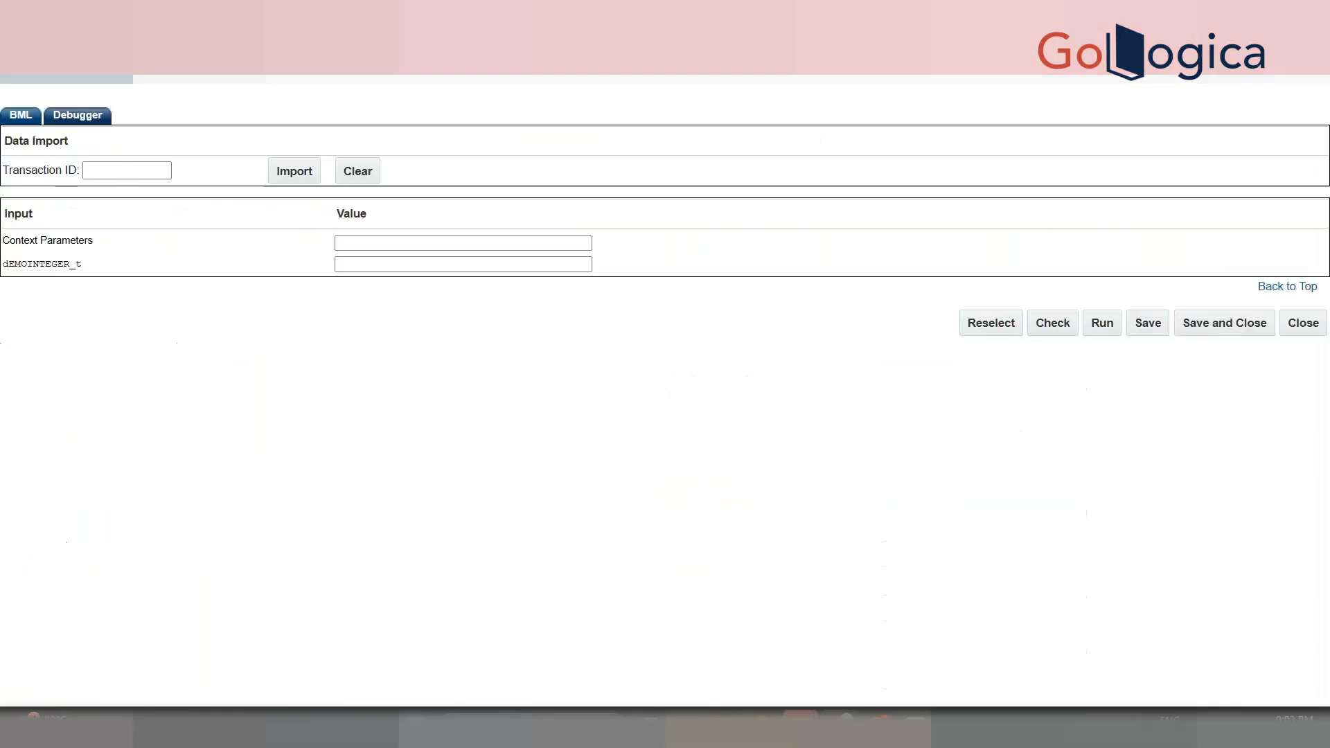
{"action": "left_click", "coordinate": [123, 172]}
{"action": "key", "text": "Down"}
{"action": "key", "text": "Return"}
{"action": "left_click", "coordinate": [305, 177]}
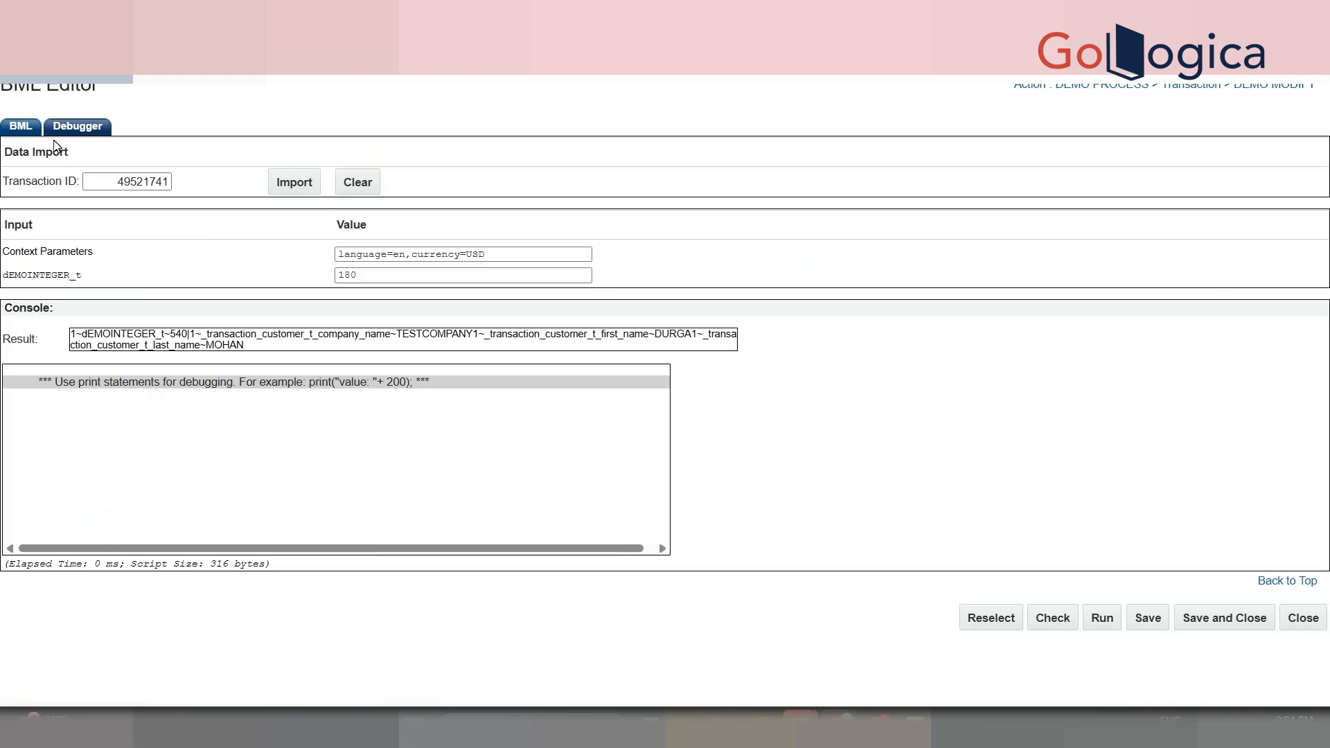
- Add ,"|" as the last argument of the three sbappend lines (lines 5–7)
{"action": "left_click", "coordinate": [26, 133]}
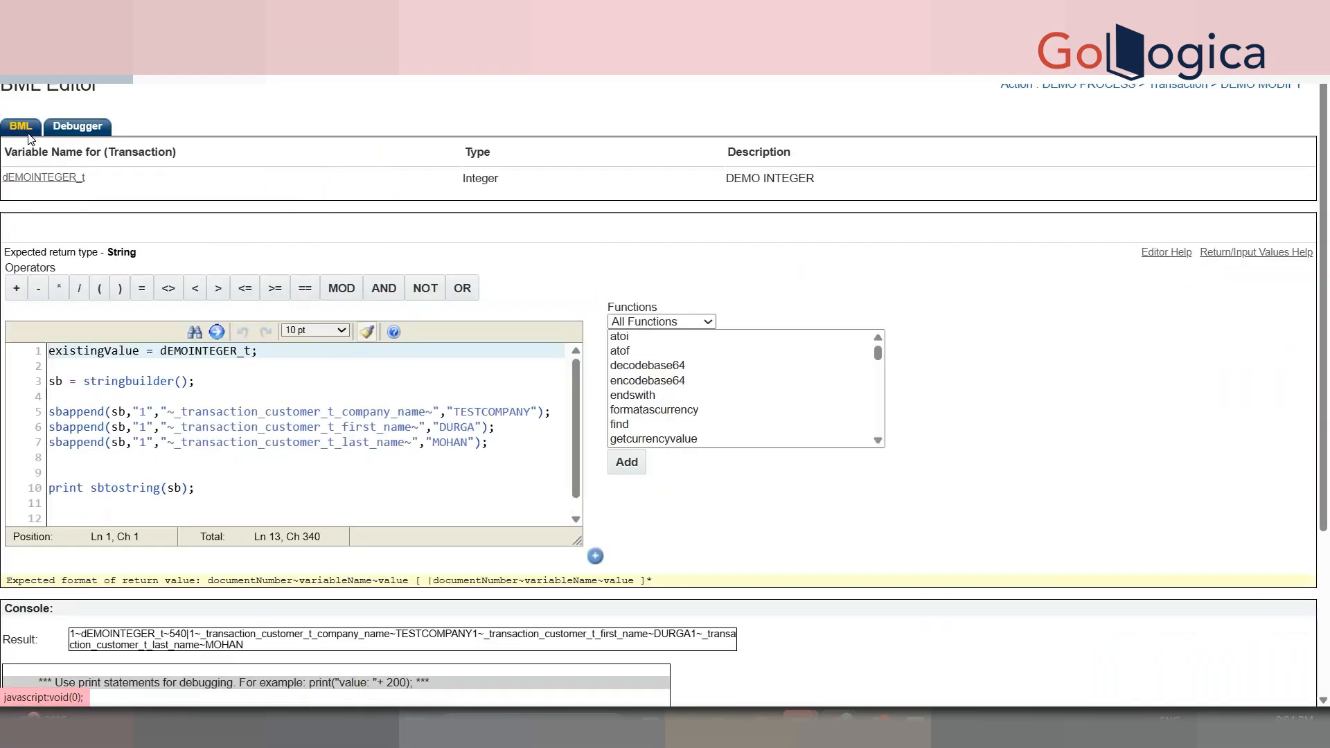
{"action": "scroll", "coordinate": [531, 227], "scroll_direction": "down", "scroll_amount": 3}
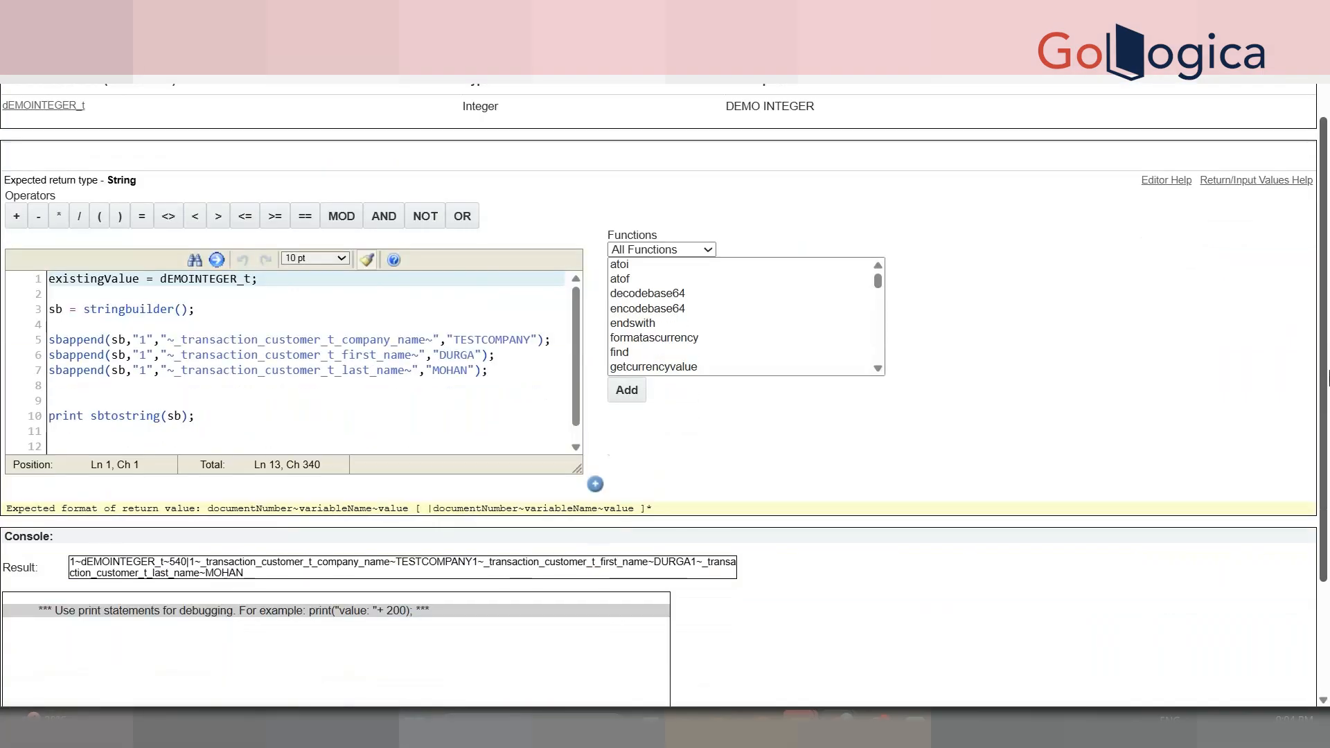
{"action": "left_click", "coordinate": [539, 249]}
{"action": "type", "text": ",\"|\""}
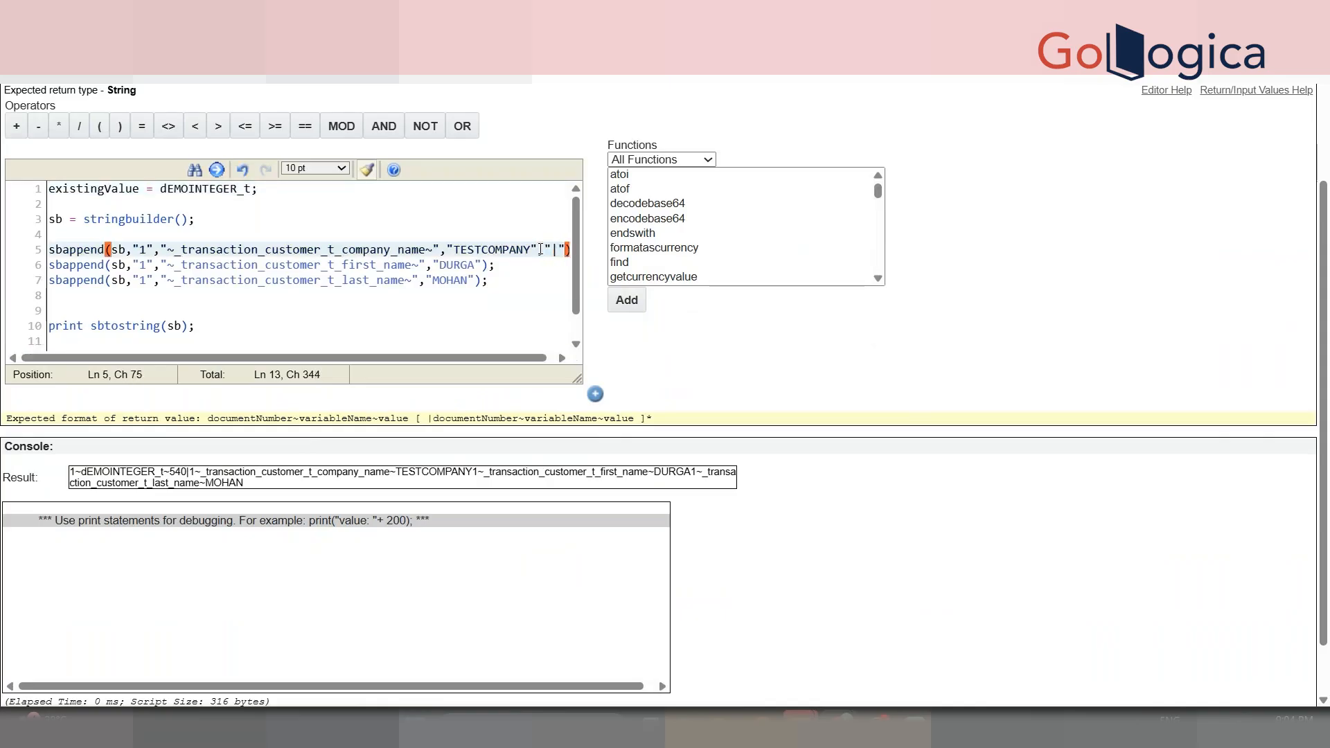
{"action": "left_click", "coordinate": [469, 266]}
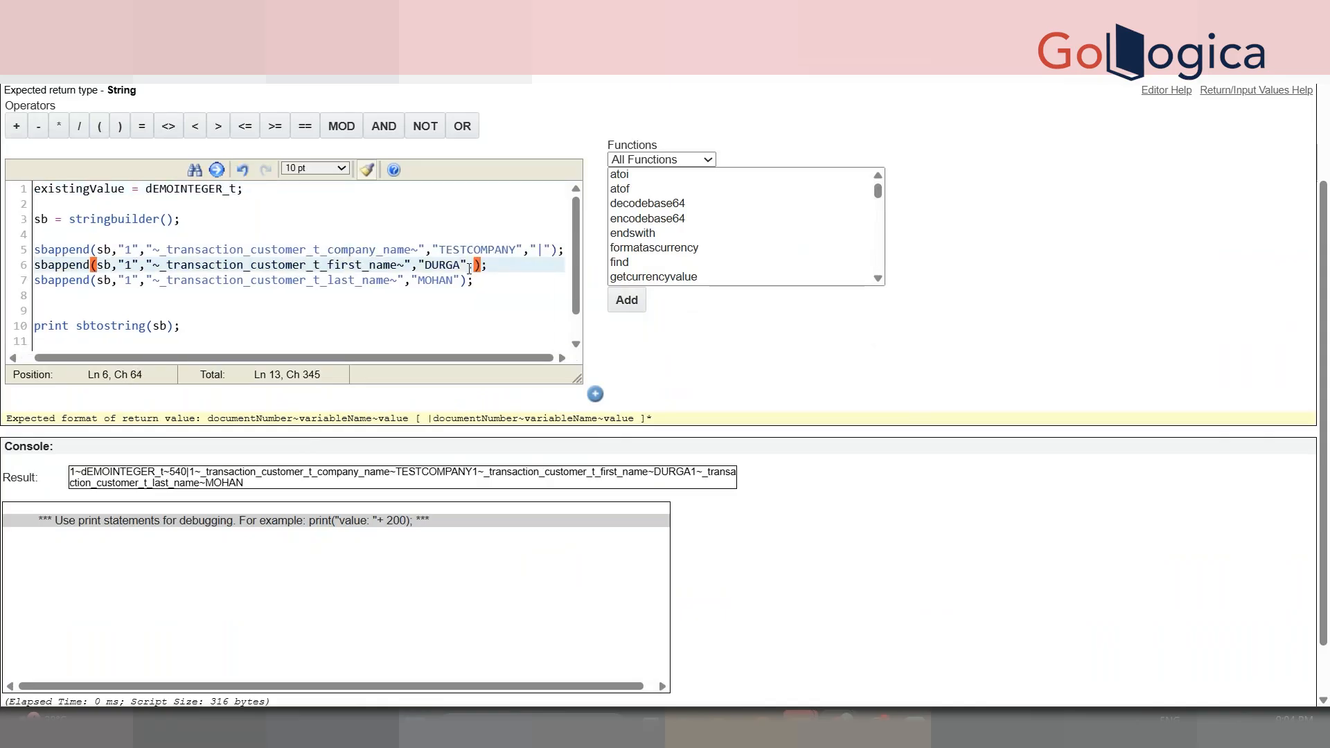
{"action": "type", "text": ",\"|\""}
{"action": "key", "text": "BackSpace"}
{"action": "key", "text": "BackSpace"}
{"action": "type", "text": "]"}
{"action": "key", "text": "BackSpace"}
{"action": "type", "text": "\\\""}
{"action": "key", "text": "BackSpace"}
{"action": "key", "text": "BackSpace"}
{"action": "key", "text": "Return"}
{"action": "key", "text": "BackSpace"}
{"action": "type", "text": "|\""}
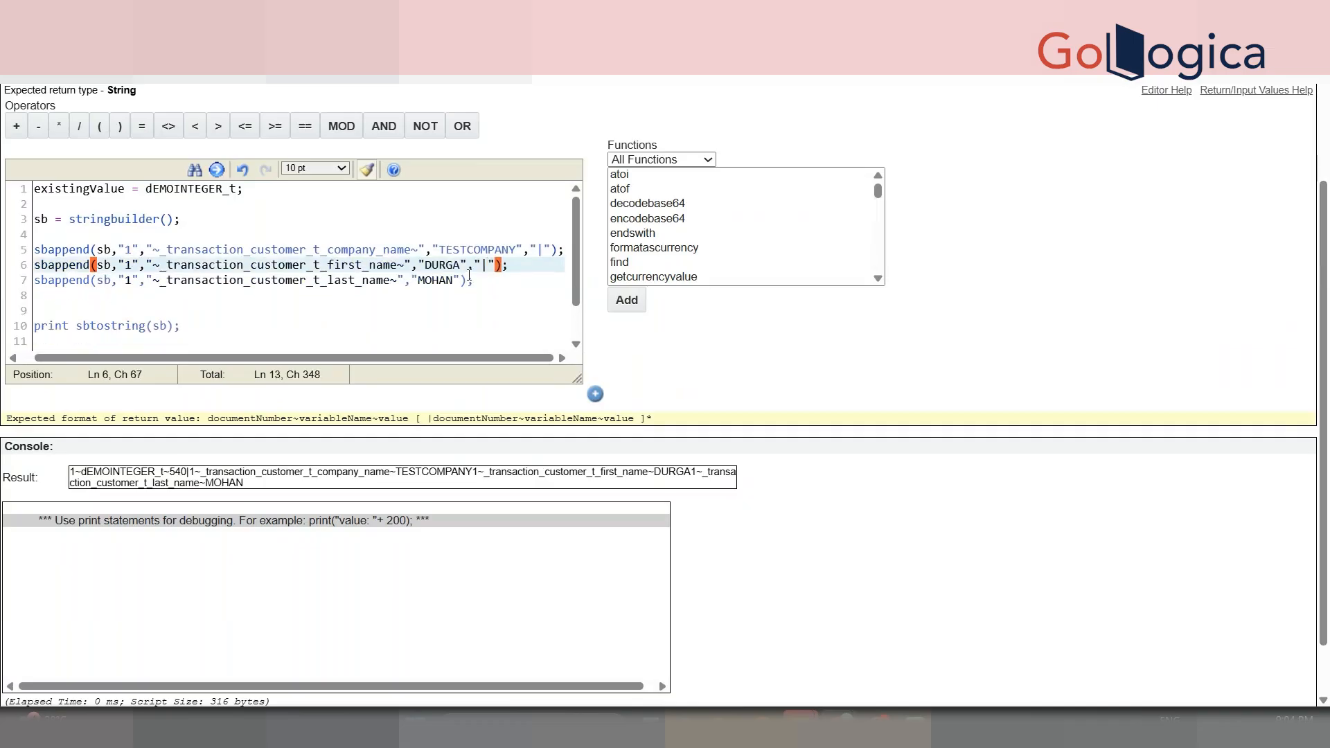
{"action": "left_click", "coordinate": [460, 279]}
{"action": "type", "text": ",\"|\""}
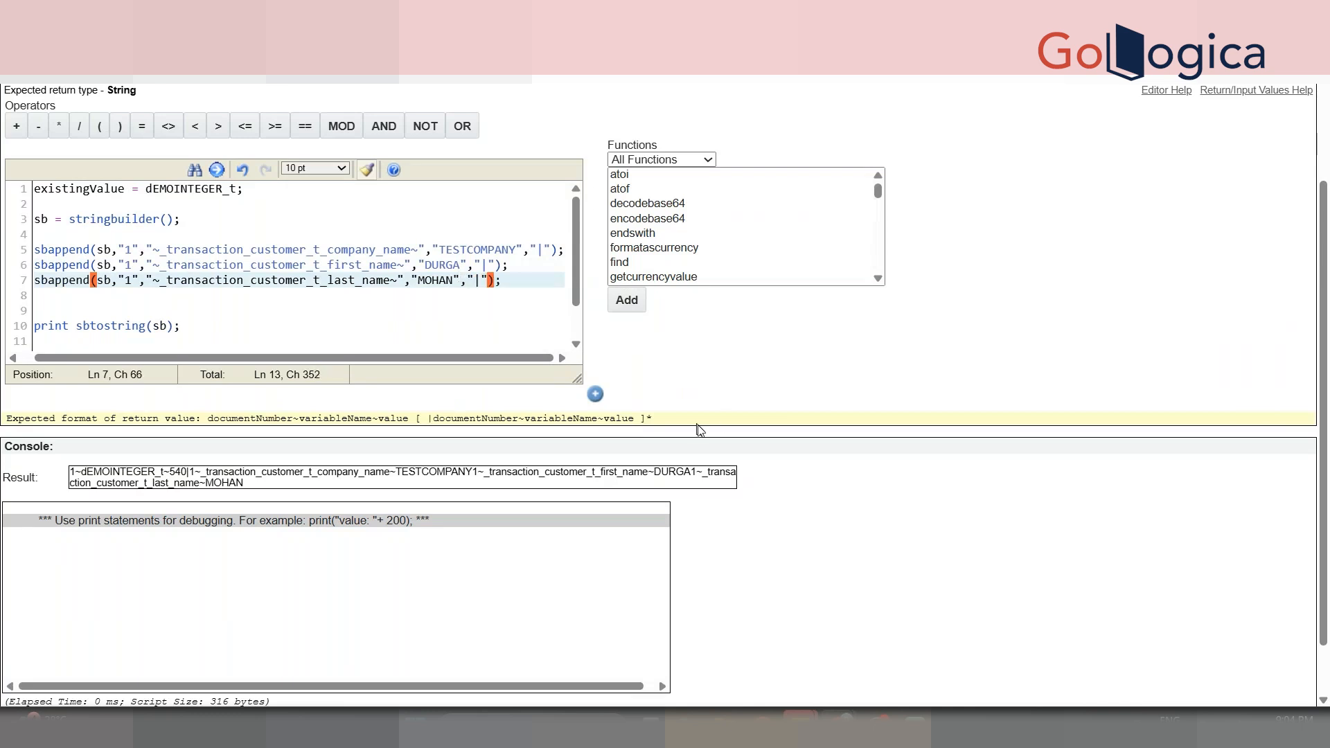
- Rerun the function and review the pipe-separated console output
{"action": "scroll", "coordinate": [698, 429], "scroll_direction": "down", "scroll_amount": 2}
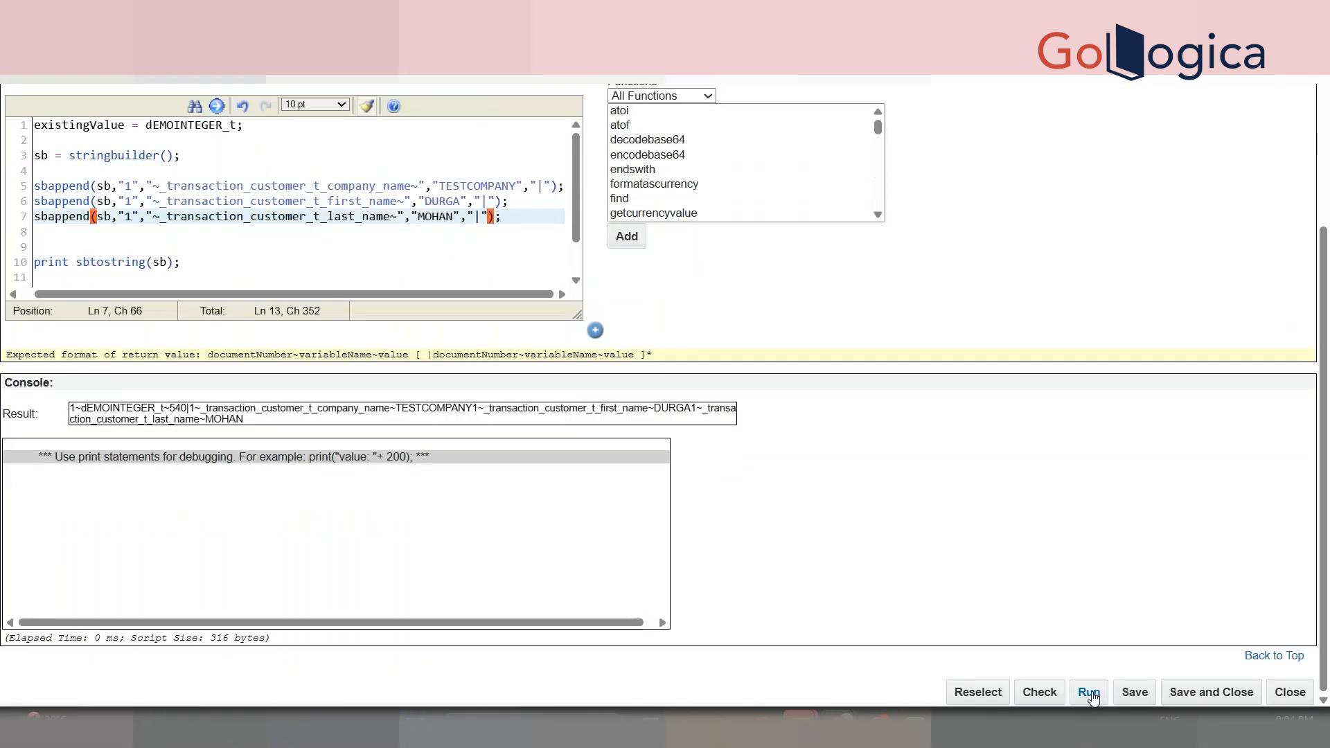
{"action": "left_click", "coordinate": [1090, 693]}
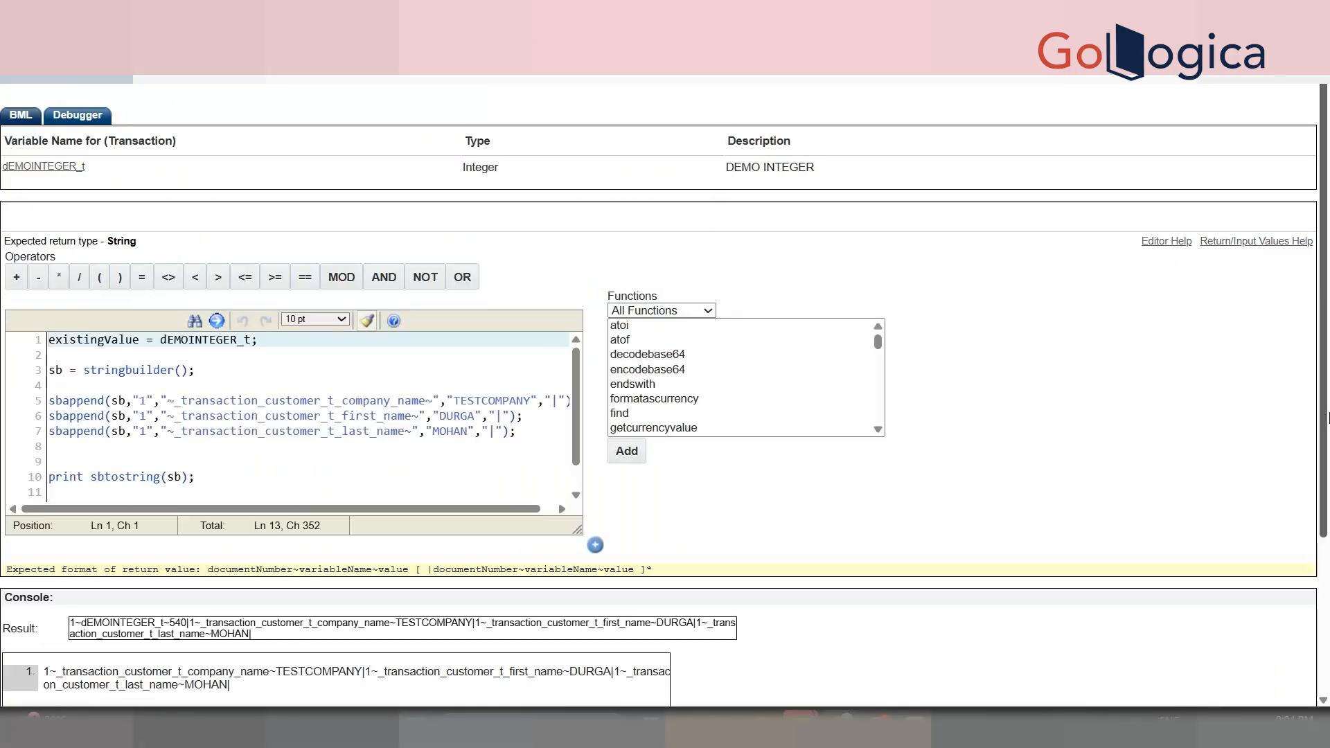
{"action": "scroll", "coordinate": [522, 549], "scroll_direction": "down", "scroll_amount": 3}
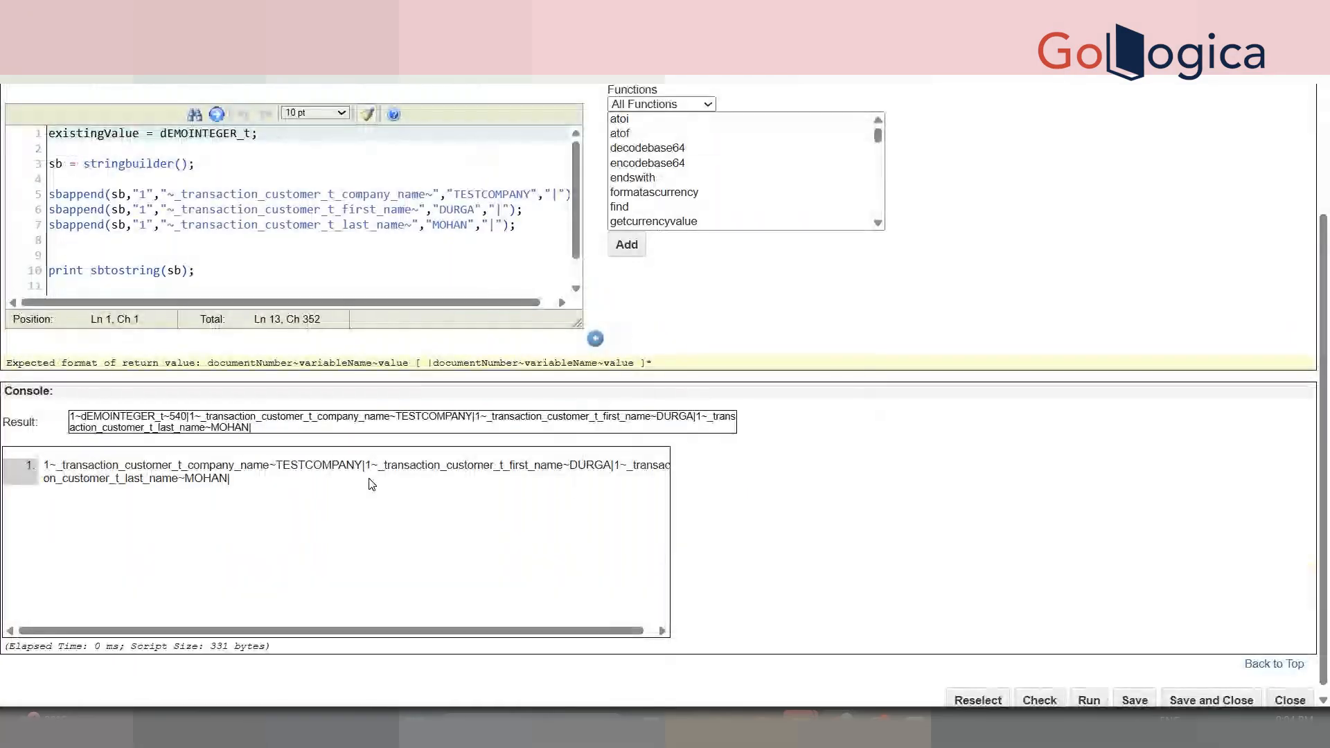
{"action": "left_click_drag", "start_coordinate": [374, 477], "coordinate": [480, 478]}
{"action": "left_click", "coordinate": [480, 478]}
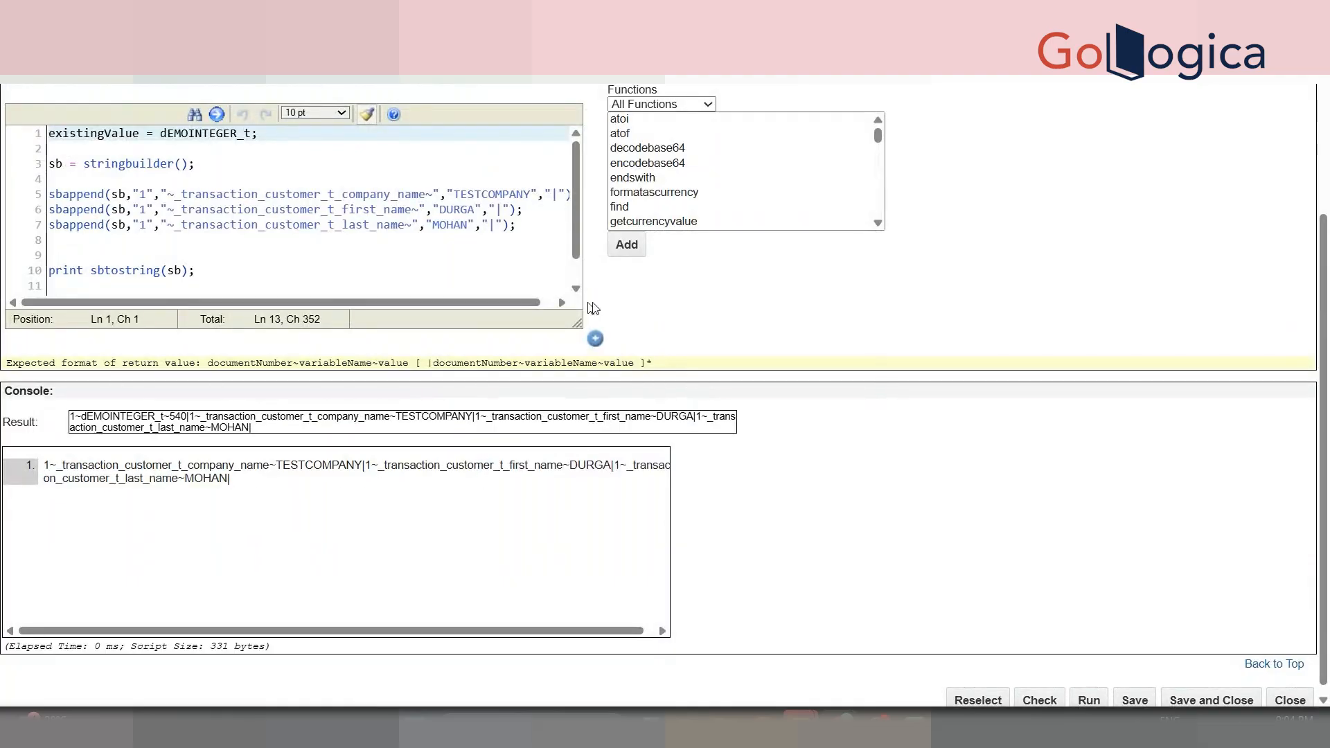
{"action": "left_click", "coordinate": [595, 338]}
- Inspect the transaction's DEMO TEXT AREA field markup to read its attribute id
{"action": "left_click", "coordinate": [310, 251]}
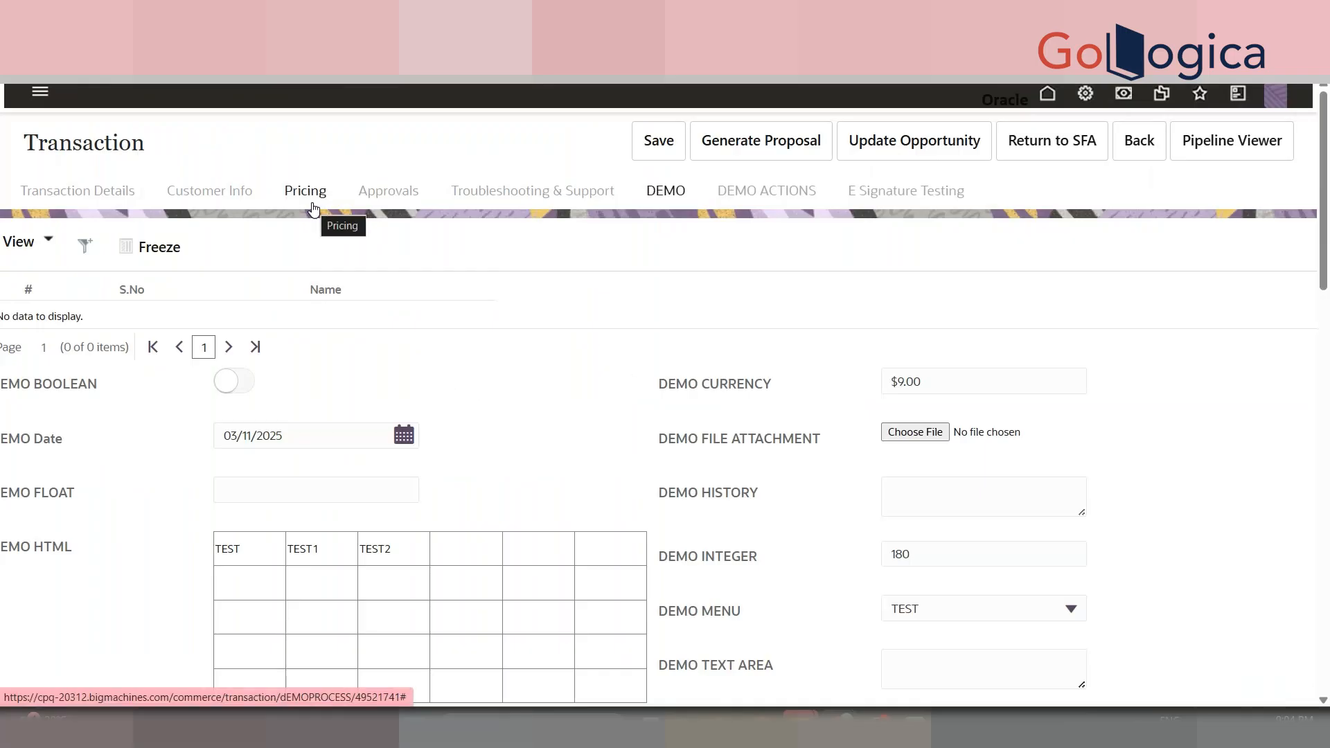
{"action": "left_click", "coordinate": [68, 195]}
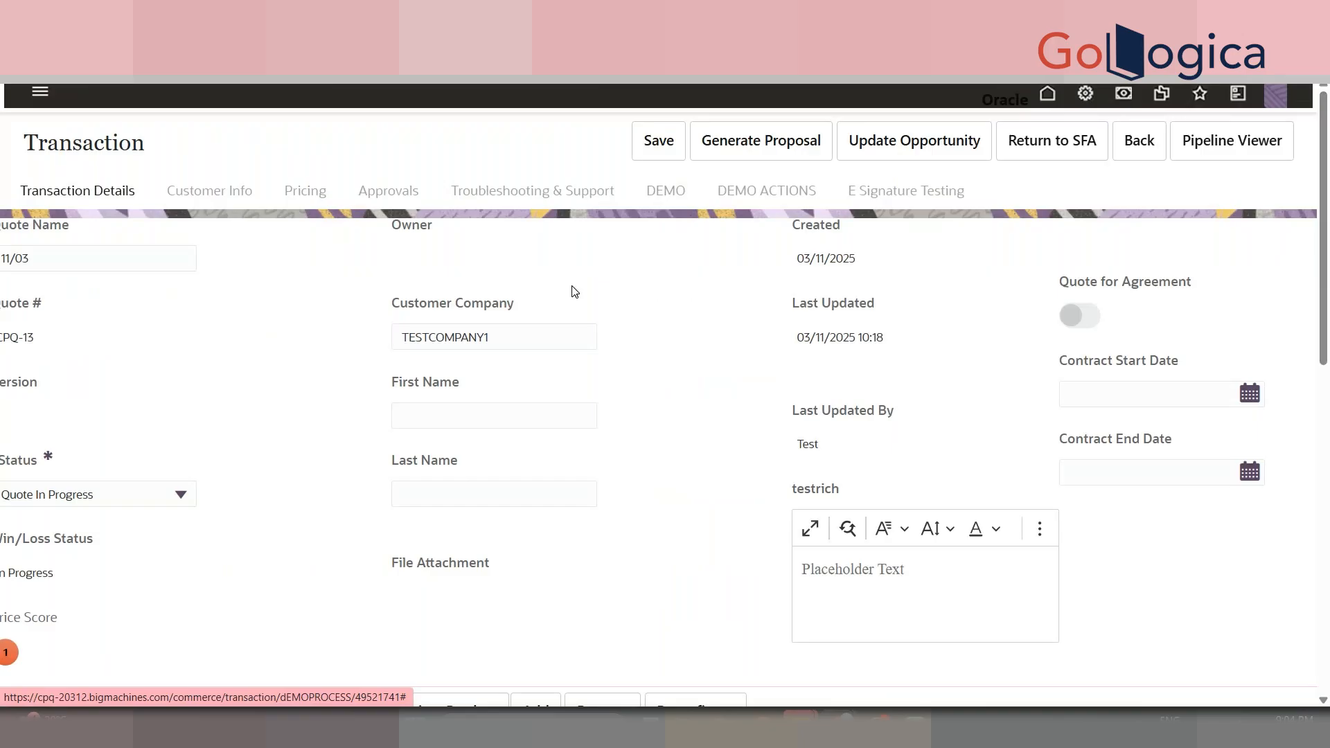
{"action": "left_click", "coordinate": [685, 196]}
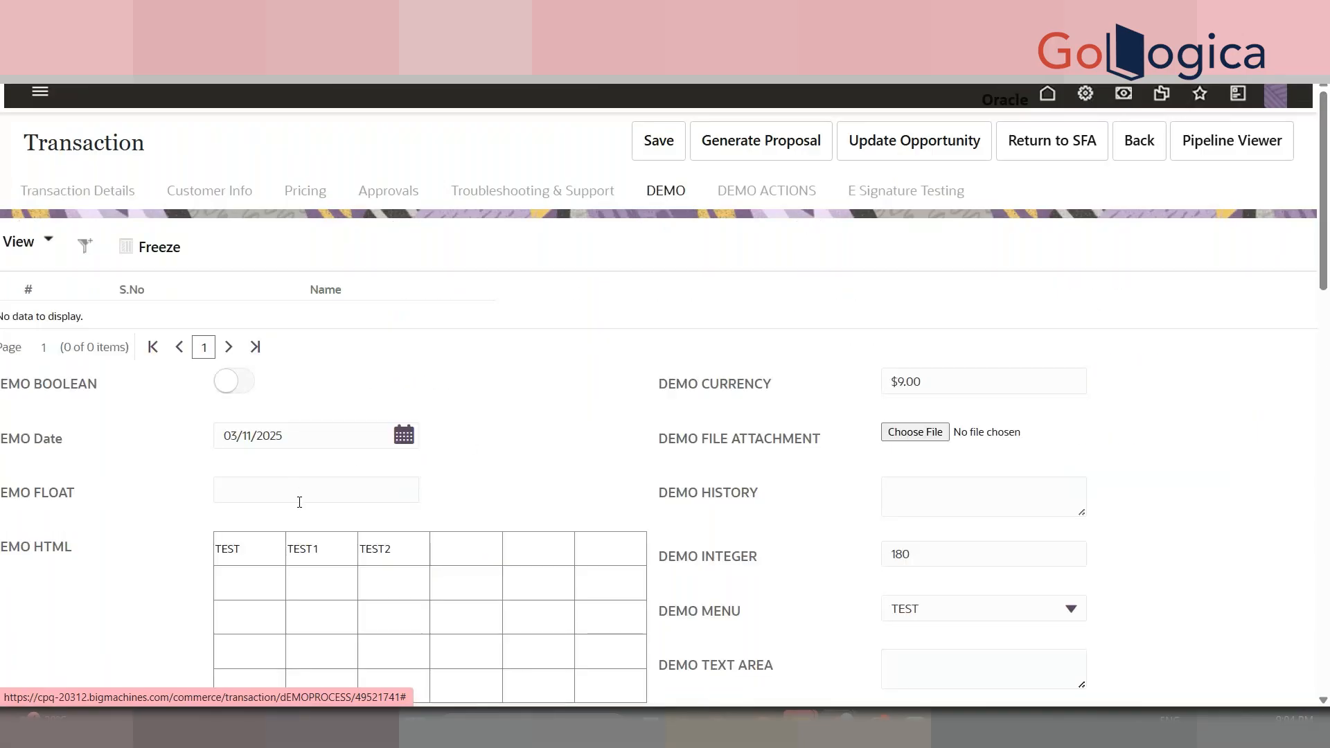
{"action": "scroll", "coordinate": [1327, 276], "scroll_direction": "down", "scroll_amount": 1}
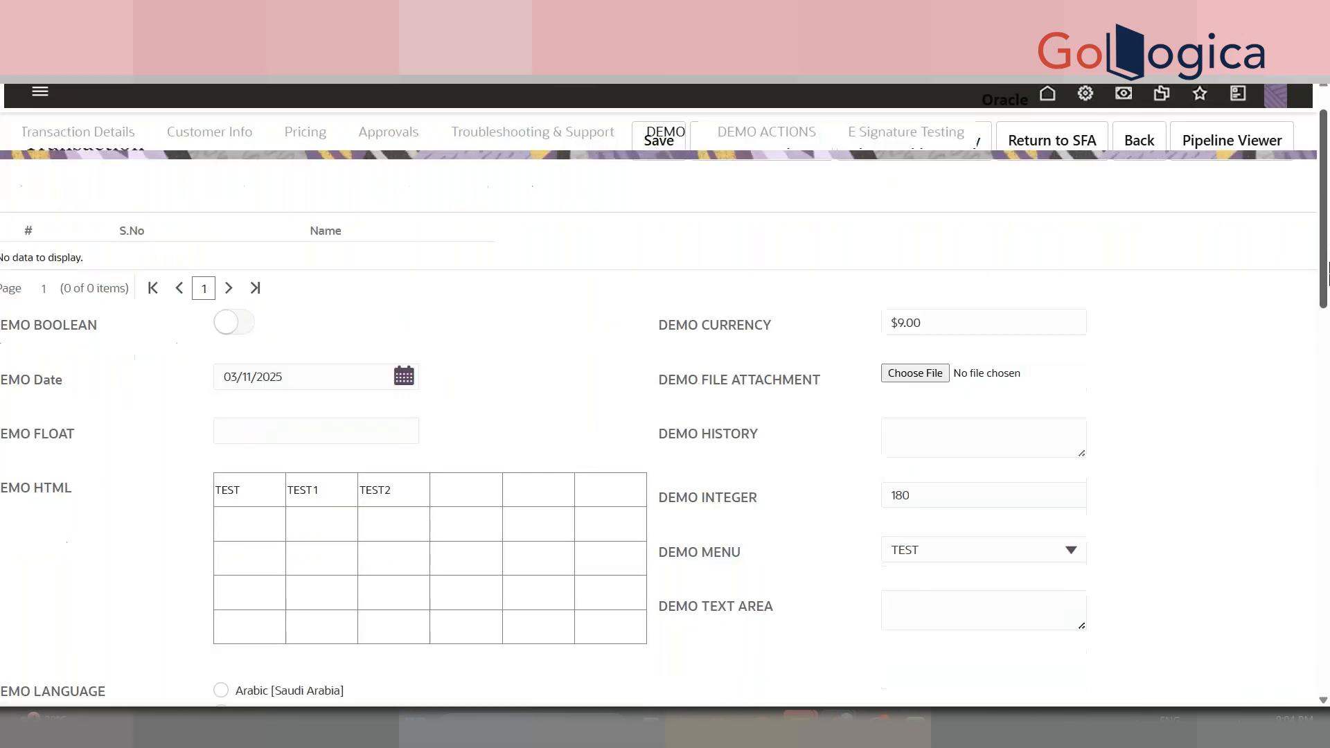
{"action": "scroll", "coordinate": [1327, 276], "scroll_direction": "down", "scroll_amount": 2}
{"action": "left_click", "coordinate": [1019, 462]}
{"action": "right_click", "coordinate": [988, 480]}
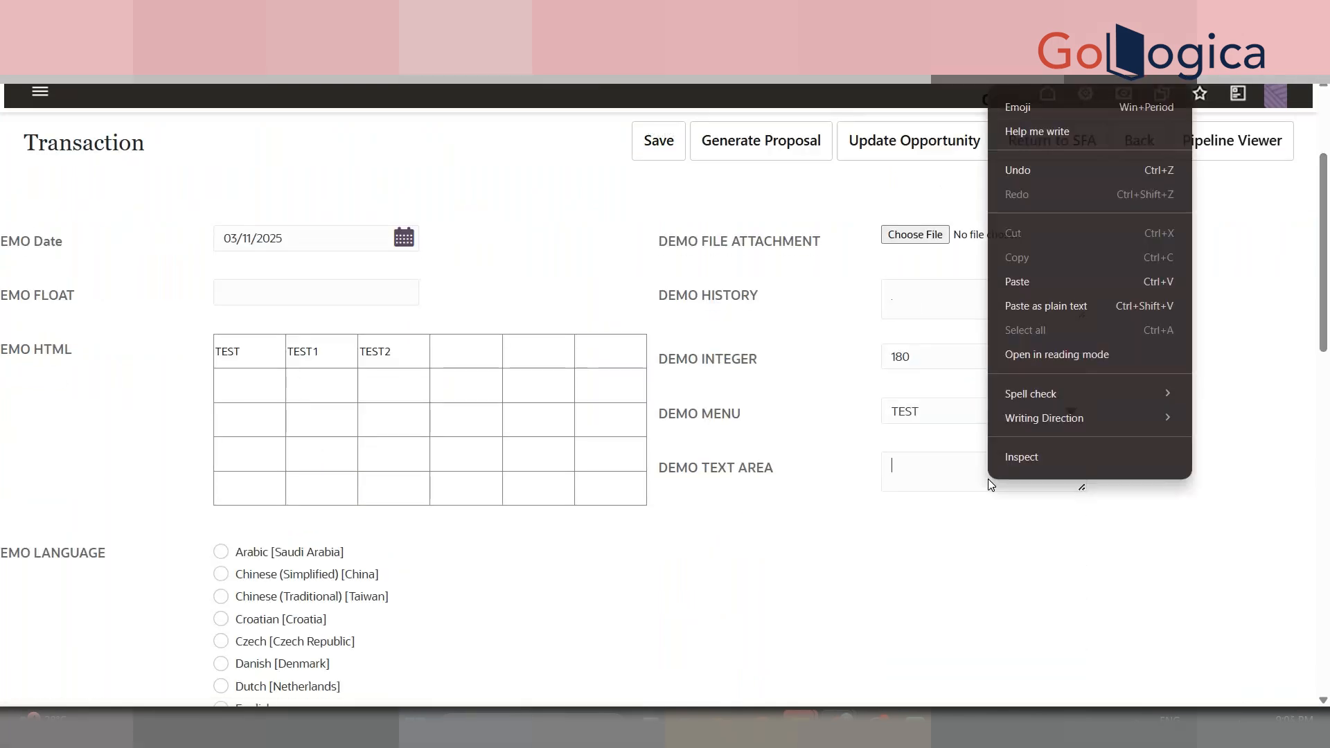
{"action": "left_click", "coordinate": [1031, 450]}
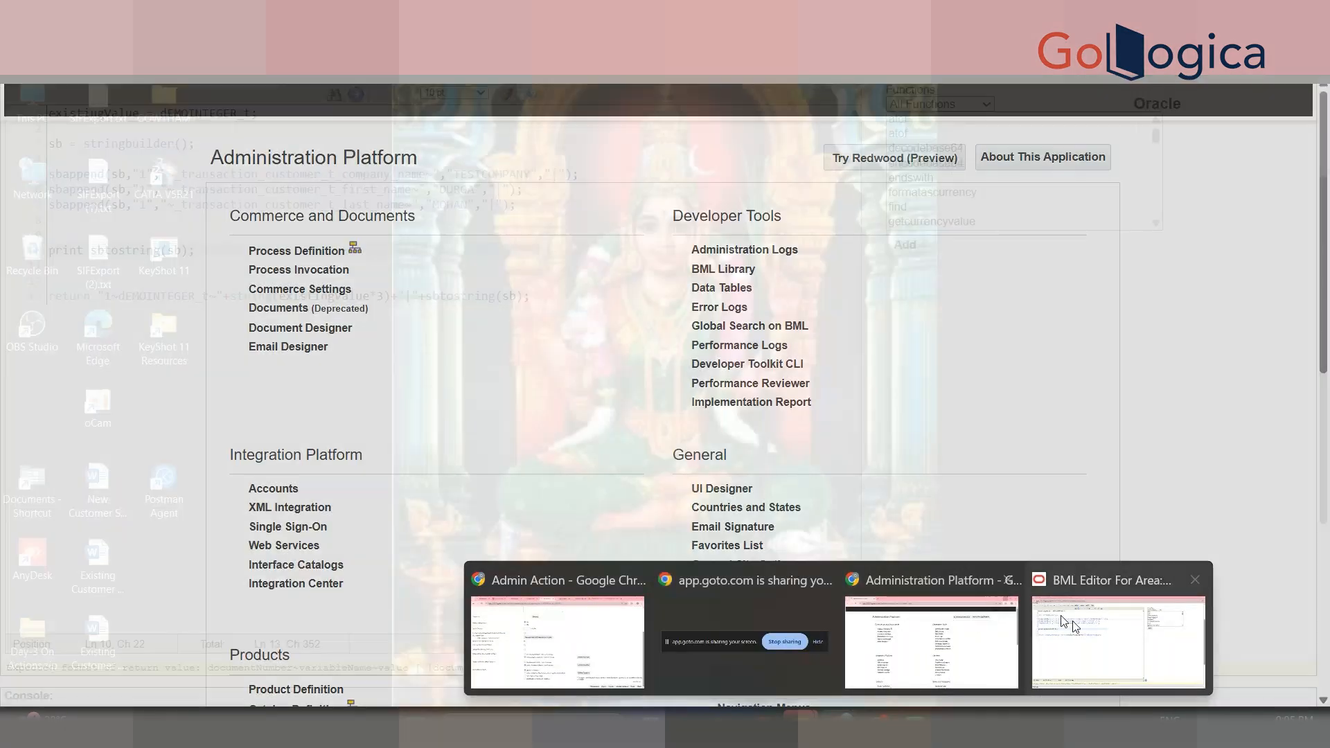
- Insert a new line above the return statement and begin the setattributevalue call
{"action": "left_click", "coordinate": [1113, 638]}
{"action": "left_click", "coordinate": [213, 259]}
{"action": "key", "text": "Return"}
{"action": "type", "text": "s"}
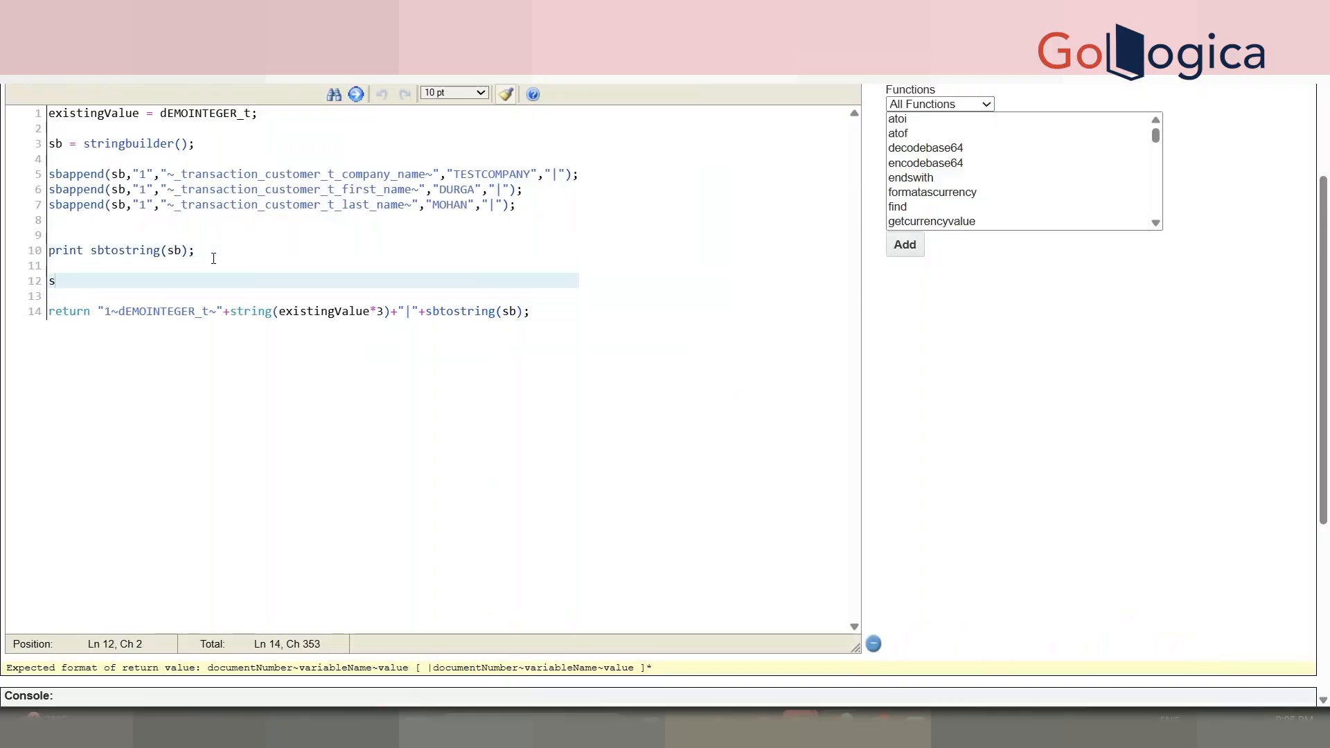
{"action": "type", "text": "etattributevalu"}
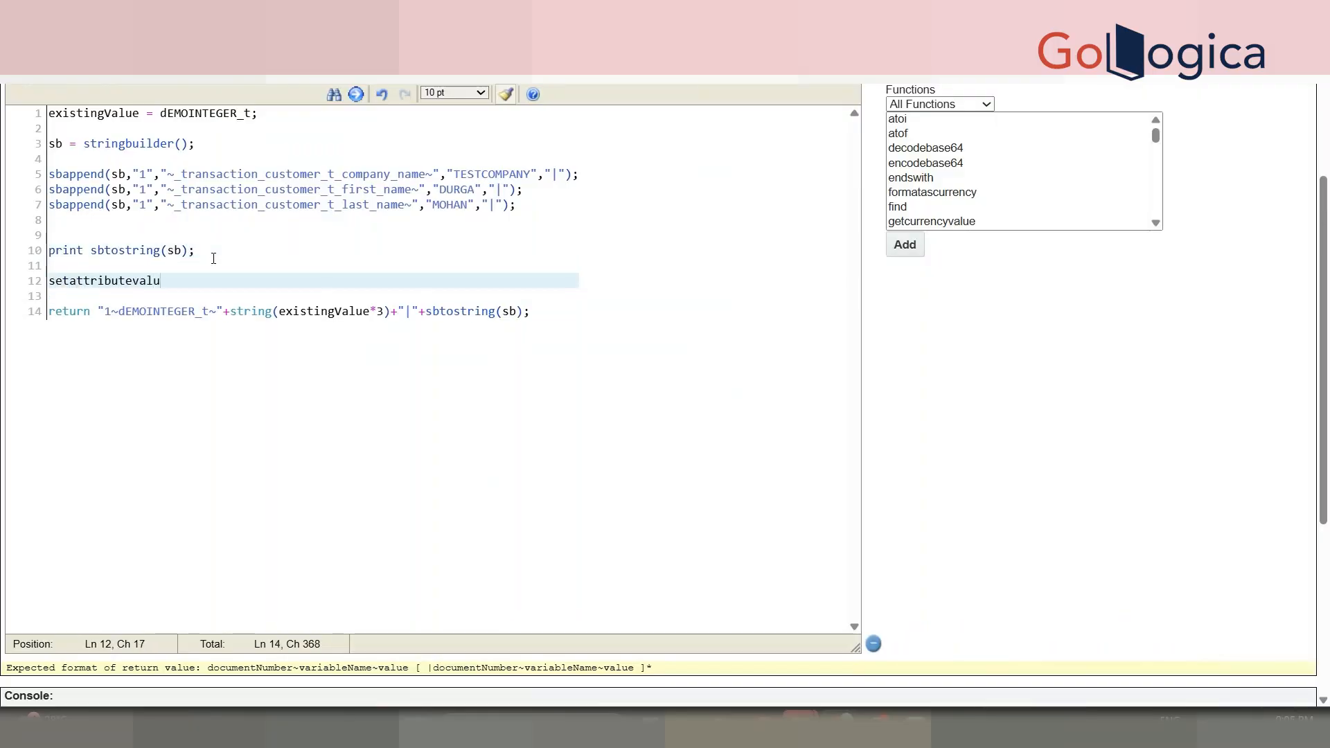
{"action": "key", "text": "BackSpace"}
{"action": "type", "text": "("}
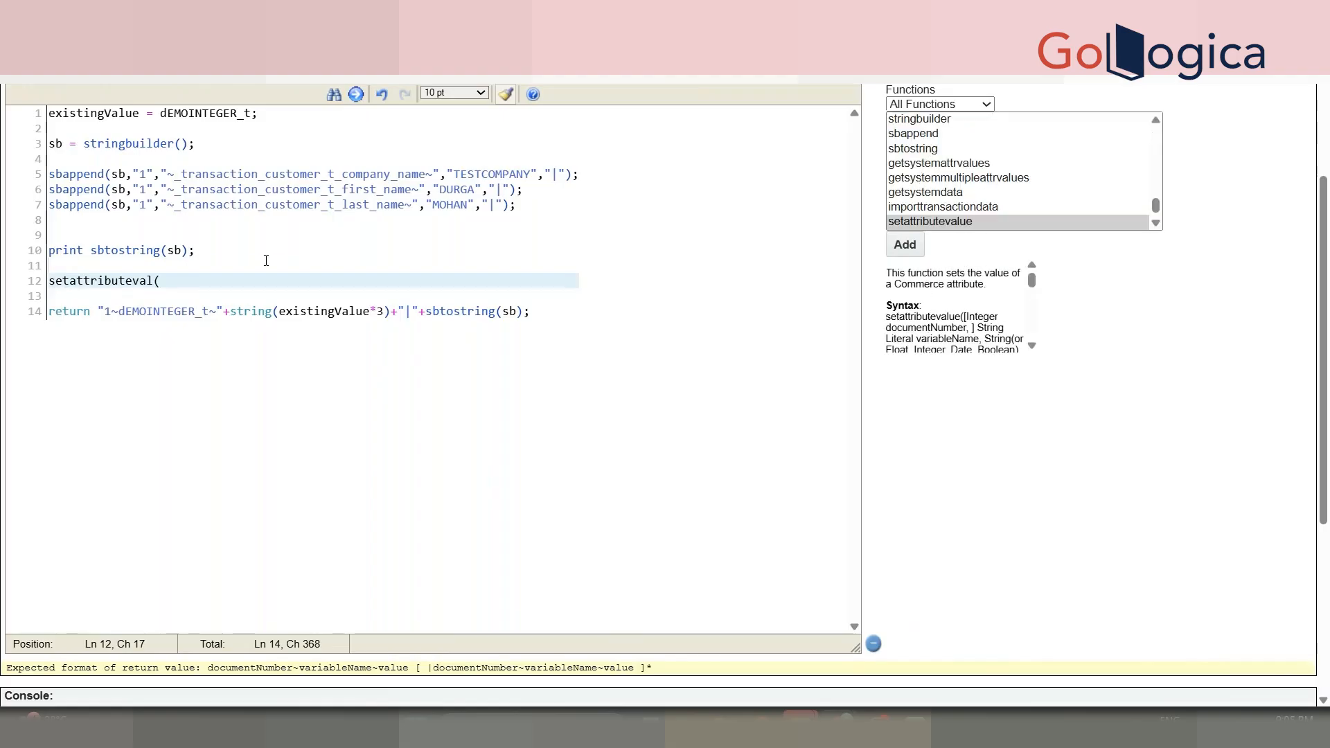
{"action": "left_click", "coordinate": [192, 292]}
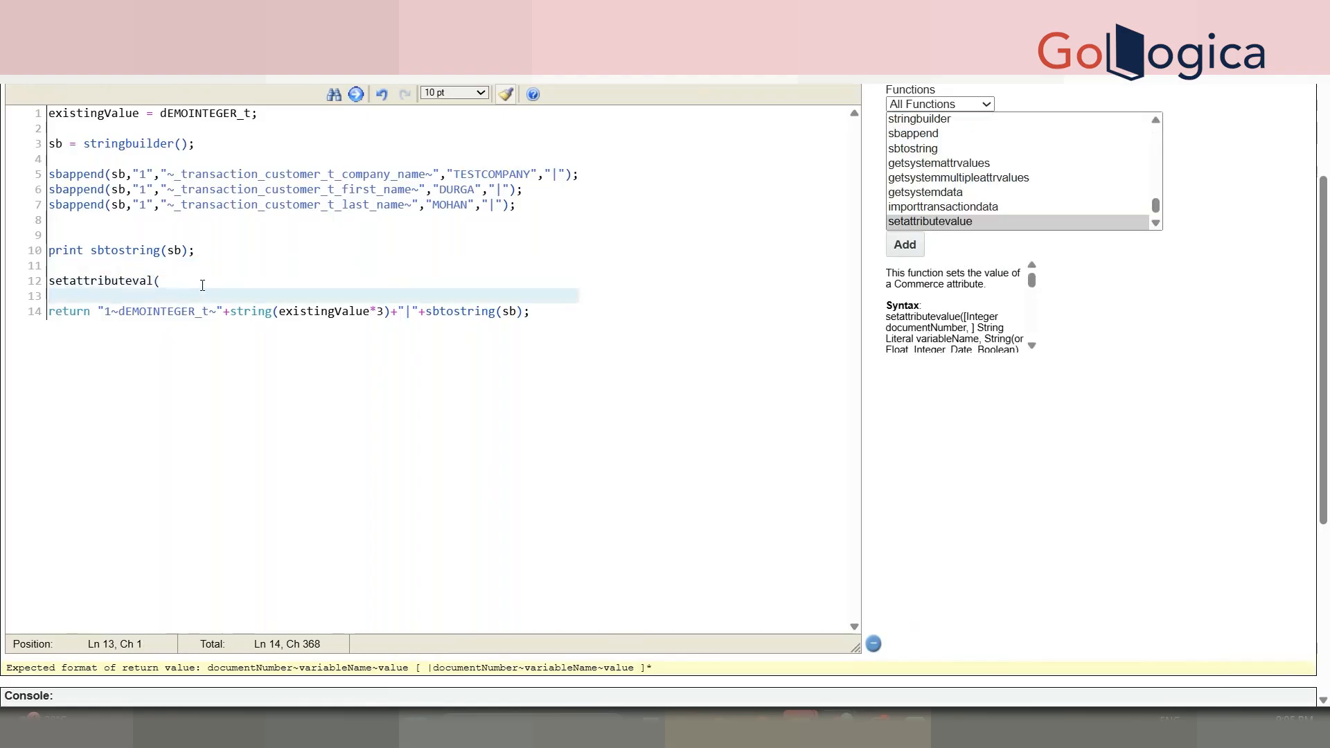
{"action": "left_click", "coordinate": [202, 284]}
{"action": "key", "text": "BackSpace"}
- Complete it as setattributevalue("1","dEMOTEXTAREA_t","HELLO,HOW ARE YOU DOING");
{"action": "type", "text": "ur"}
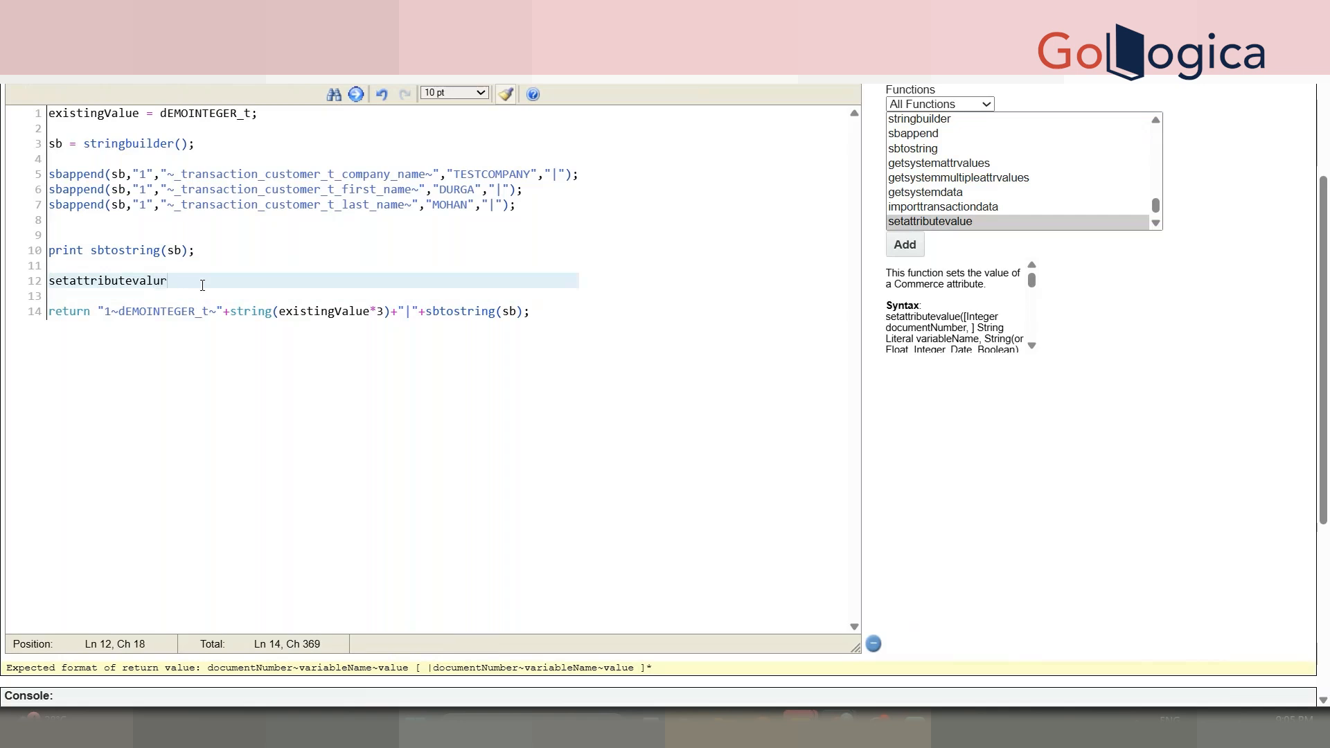
{"action": "type", "text": "(\"1,\""}
{"action": "key", "text": "BackSpace"}
{"action": "key", "text": "BackSpace"}
{"action": "type", "text": "\",\"dEMOTEXTAREA_t\",\""}
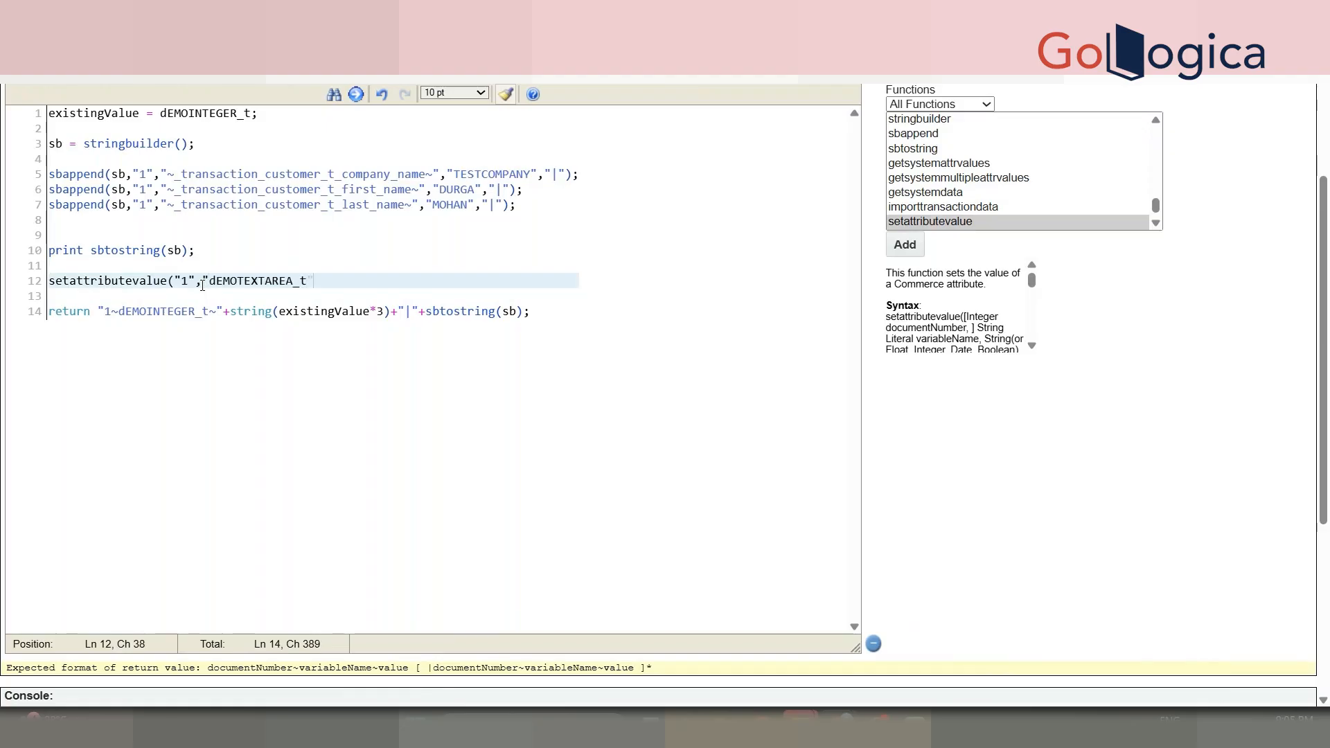
{"action": "type", "text": "HELLO< HO"}
{"action": "key", "text": "BackSpace"}
{"action": "key", "text": "BackSpace"}
{"action": "key", "text": "BackSpace"}
{"action": "key", "text": "BackSpace"}
{"action": "type", "text": "HO"}
{"action": "key", "text": "BackSpace"}
{"action": "key", "text": "BackSpace"}
{"action": "type", "text": ",HOW ARE T"}
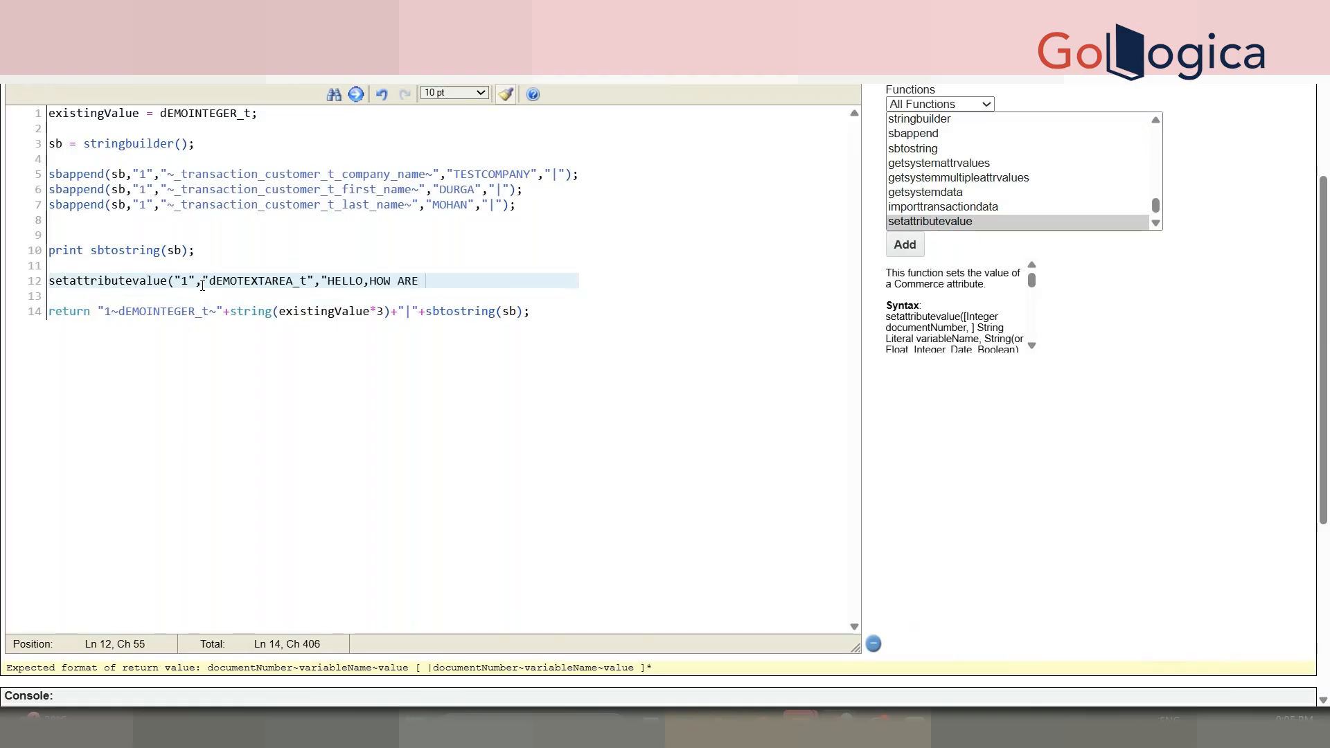
{"action": "key", "text": "BackSpace"}
{"action": "type", "text": "YOU DOING\");"}
{"action": "key", "text": "Return"}
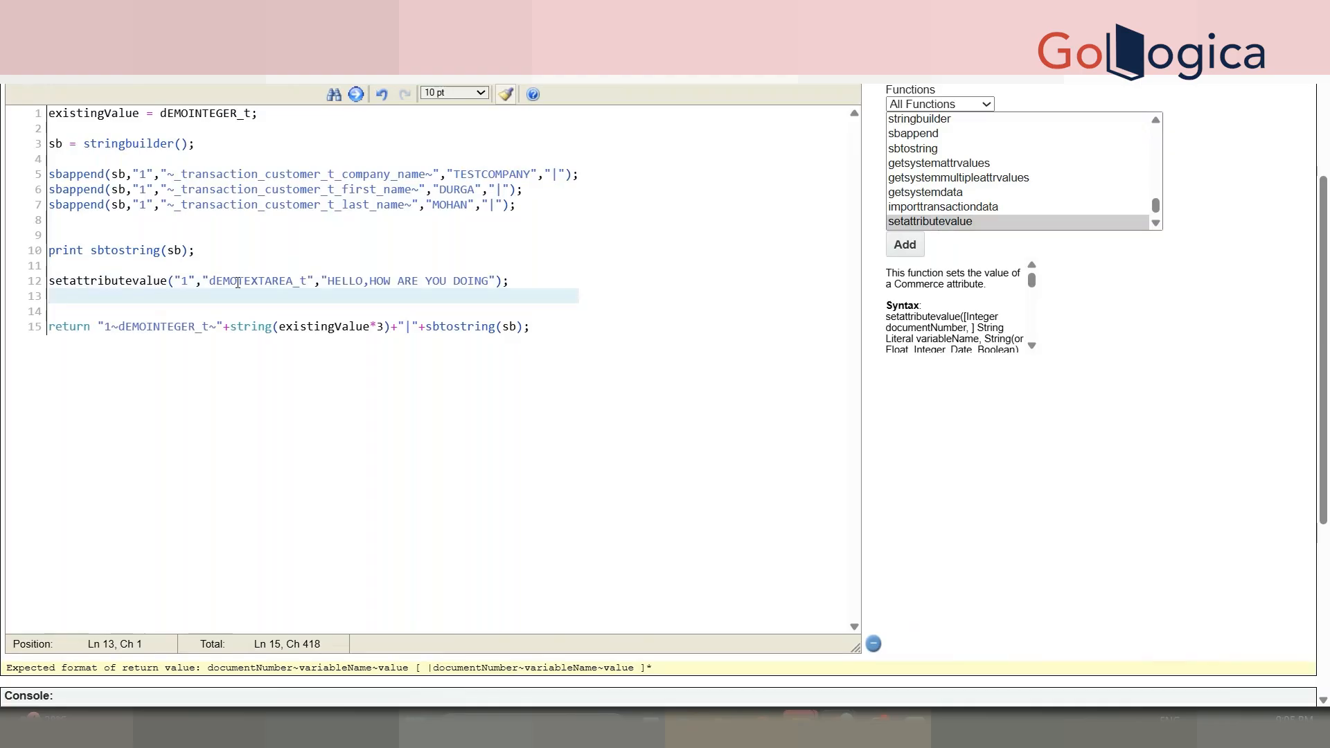
{"action": "left_click", "coordinate": [236, 280]}
{"action": "scroll", "coordinate": [665, 415], "scroll_direction": "down", "scroll_amount": 4}
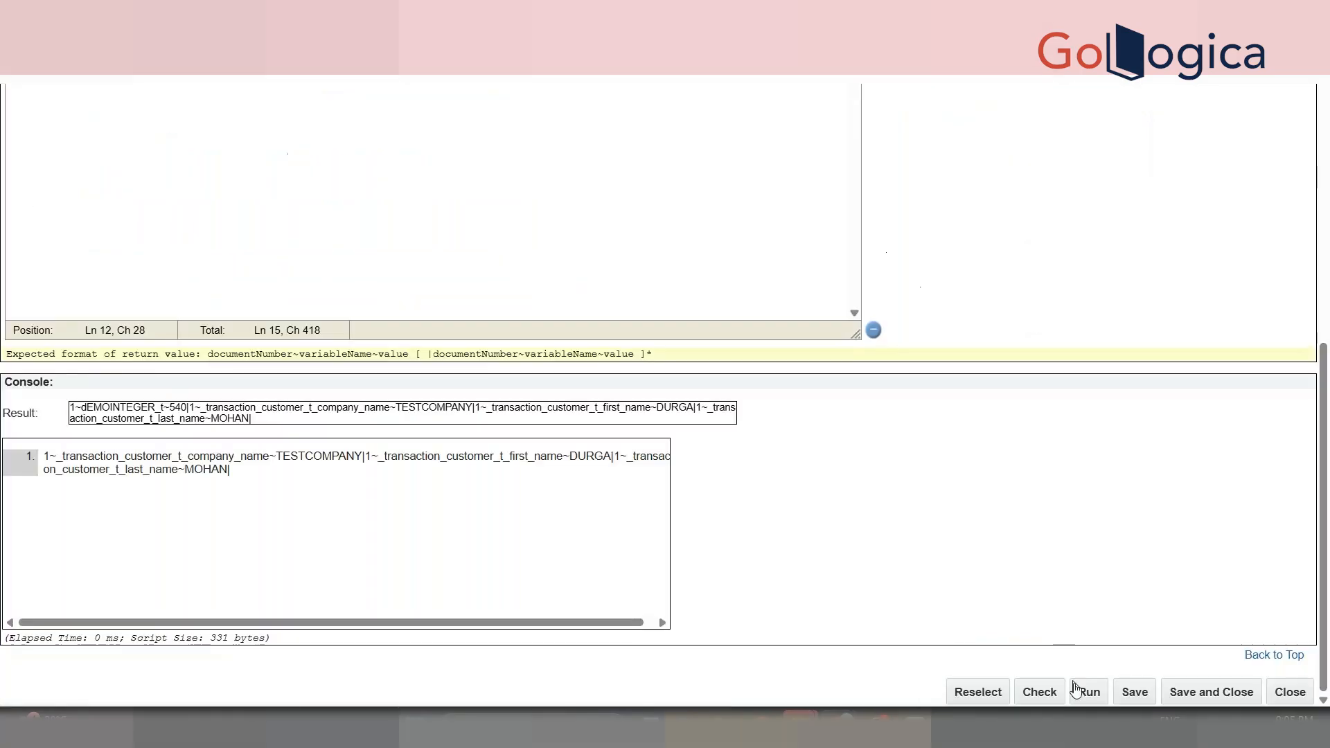
- Review the new setattributevalue line, save and close the function, and update the DEMO MODIFY action
{"action": "left_click_drag", "start_coordinate": [1326, 589], "coordinate": [1326, 335]}
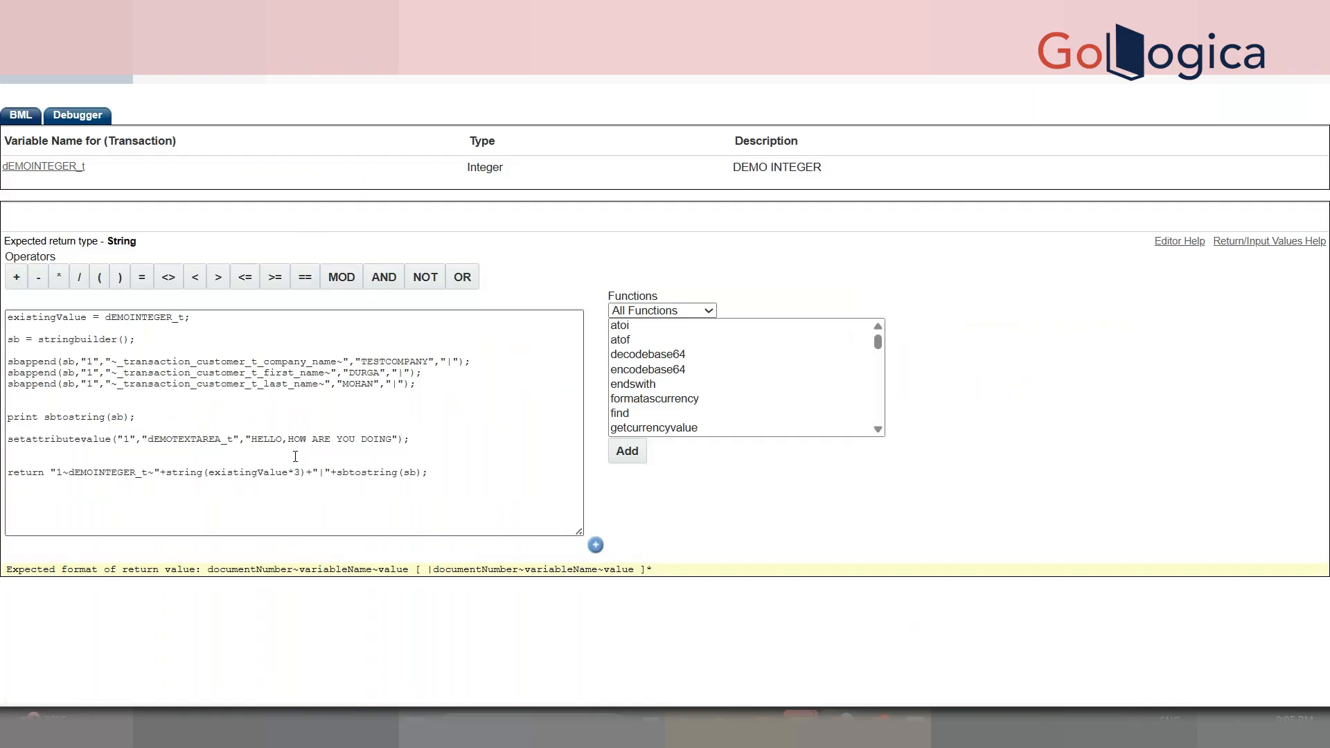
{"action": "left_click_drag", "start_coordinate": [1325, 358], "coordinate": [1325, 500]}
{"action": "left_click", "coordinate": [579, 299]}
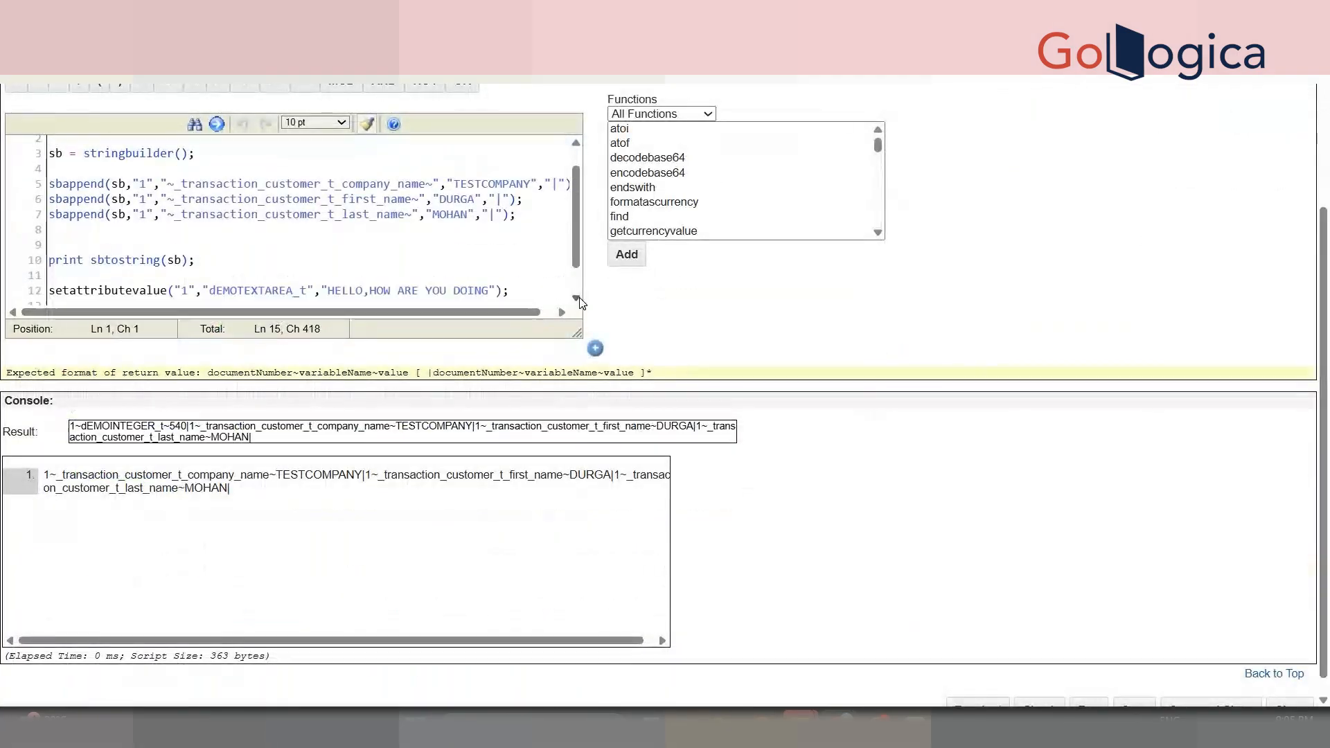
{"action": "scroll", "coordinate": [579, 299], "scroll_direction": "down", "scroll_amount": 2}
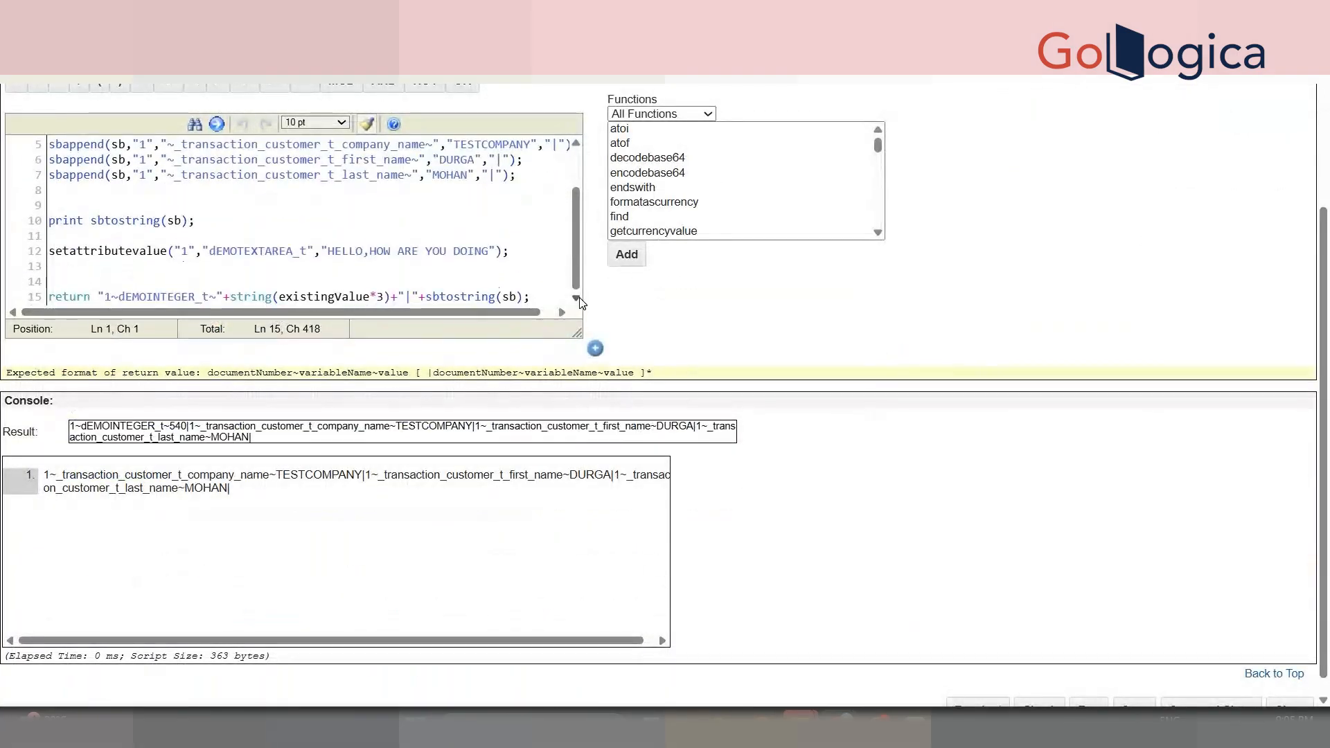
{"action": "double_click", "coordinate": [138, 250]}
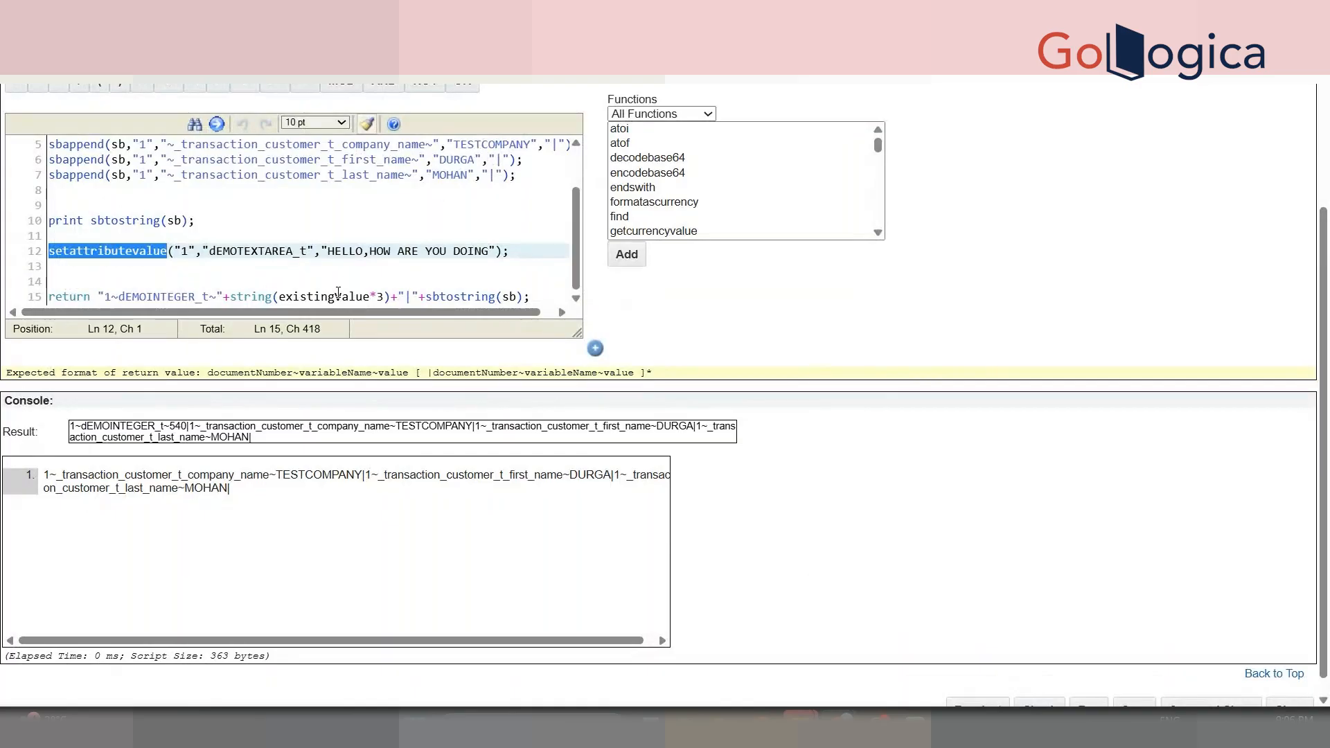
{"action": "scroll", "coordinate": [1157, 610], "scroll_direction": "down", "scroll_amount": 1}
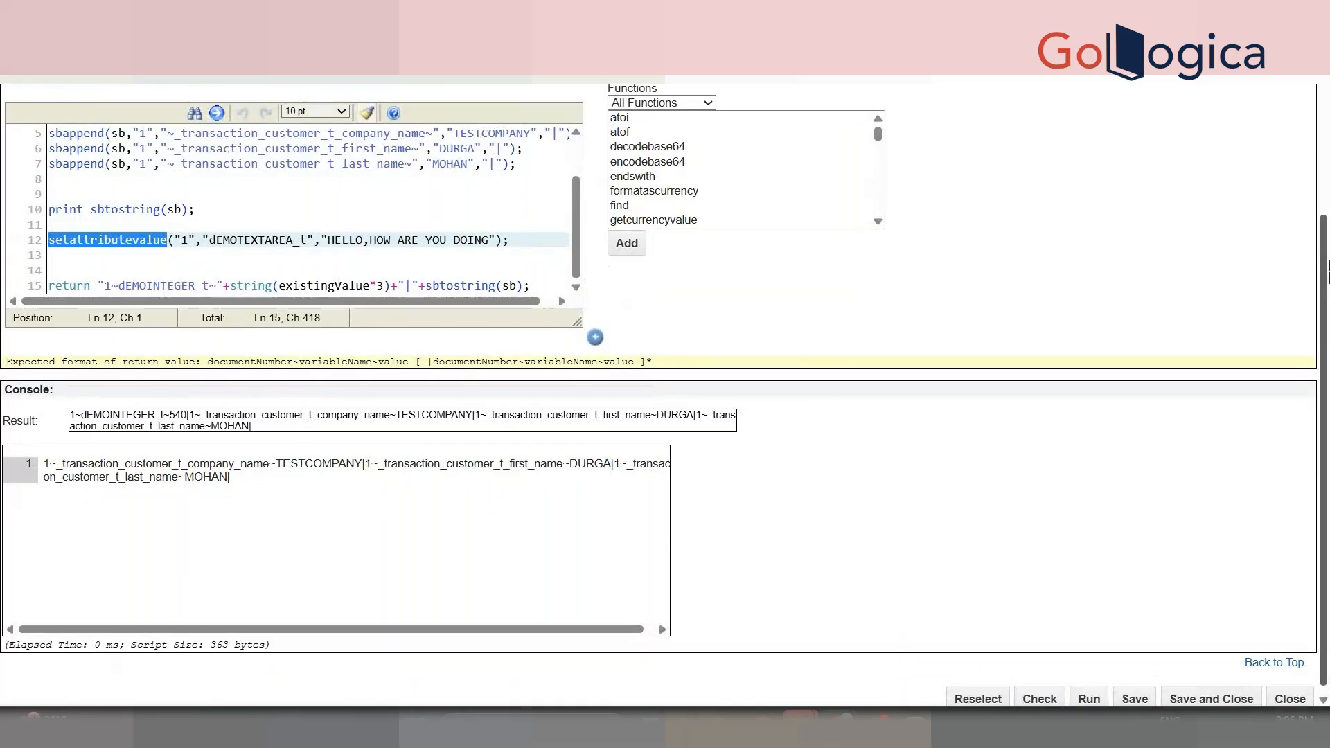
{"action": "left_click", "coordinate": [1178, 690]}
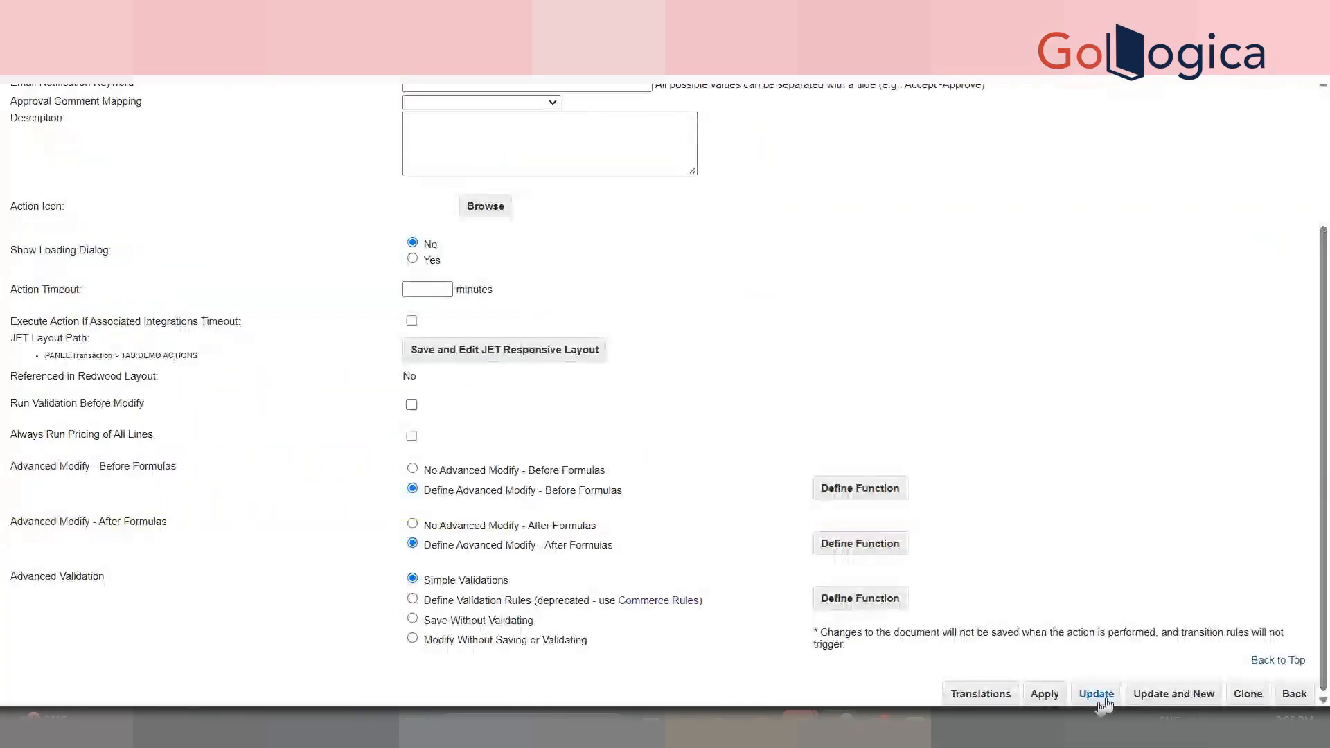
{"action": "left_click", "coordinate": [1102, 698]}
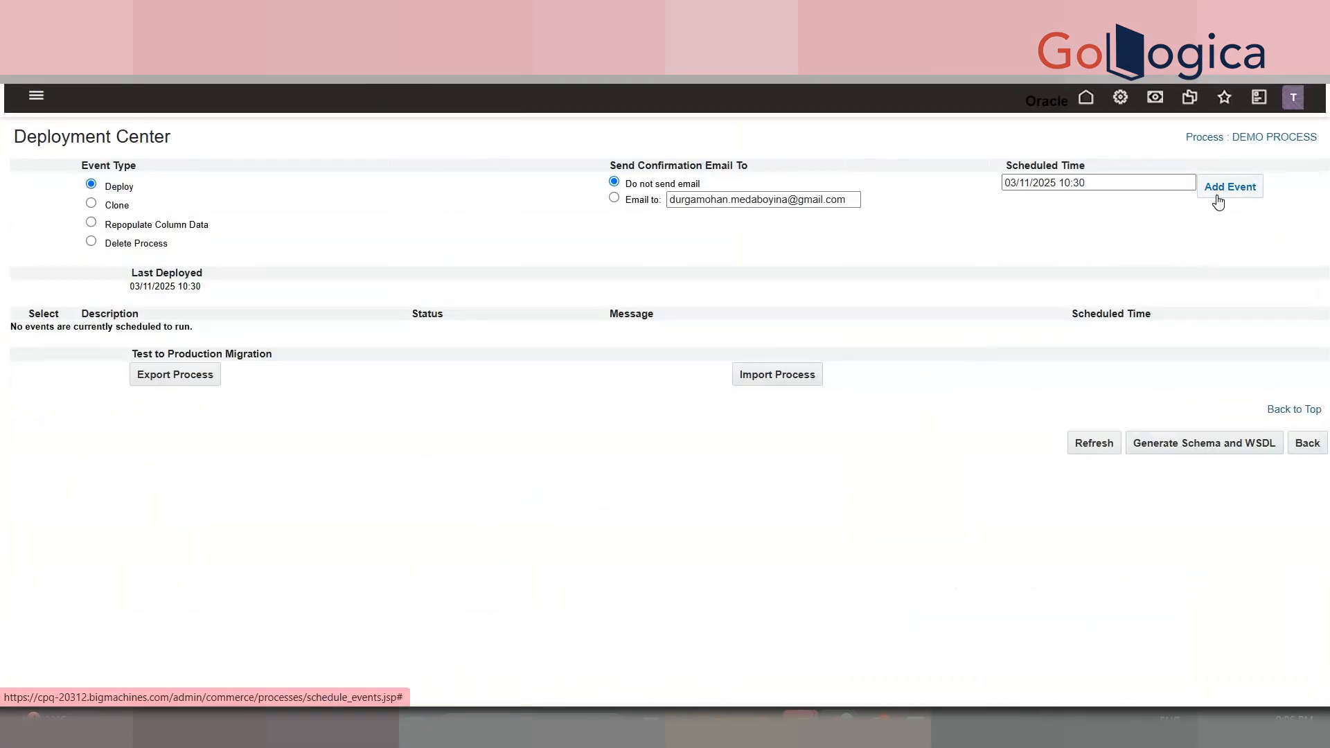
- Add a deploy event for DEMO PROCESS and refresh until the event row clears
{"action": "left_click", "coordinate": [1219, 196]}
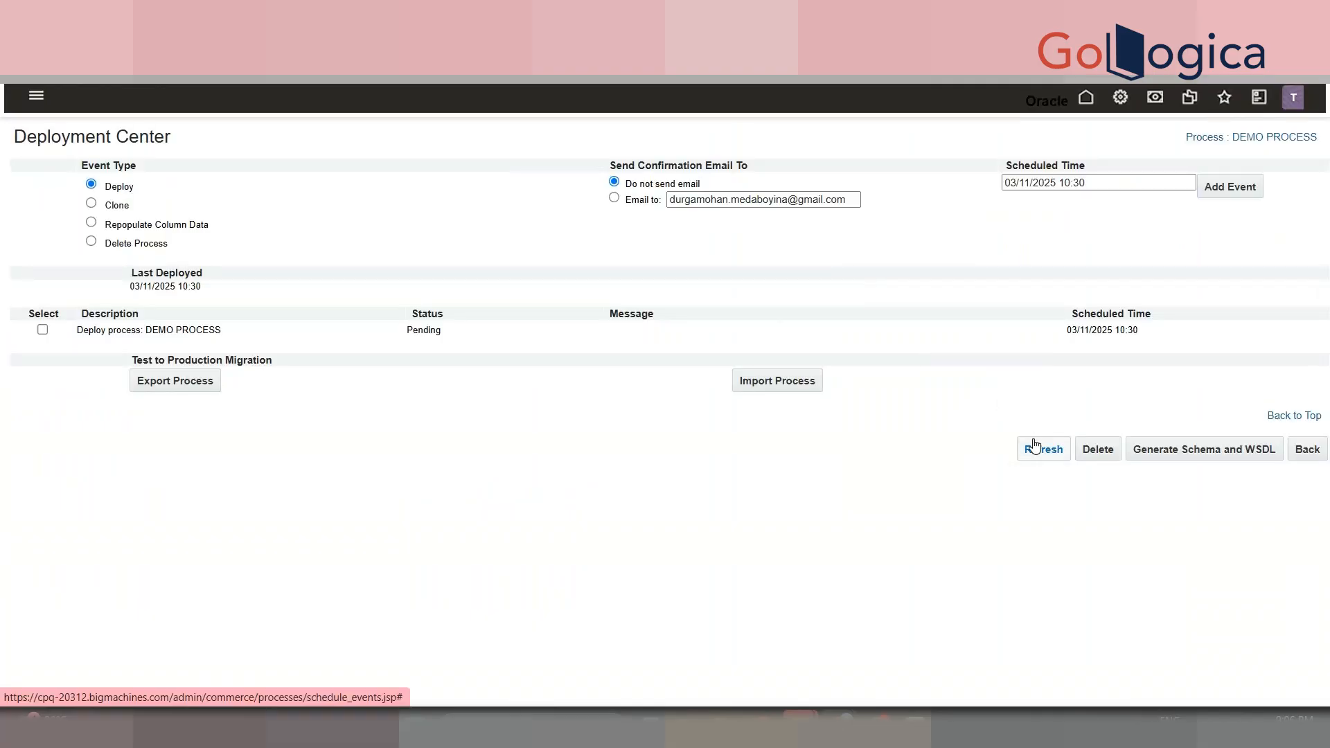
{"action": "left_click", "coordinate": [1034, 447]}
{"action": "left_click", "coordinate": [1033, 444]}
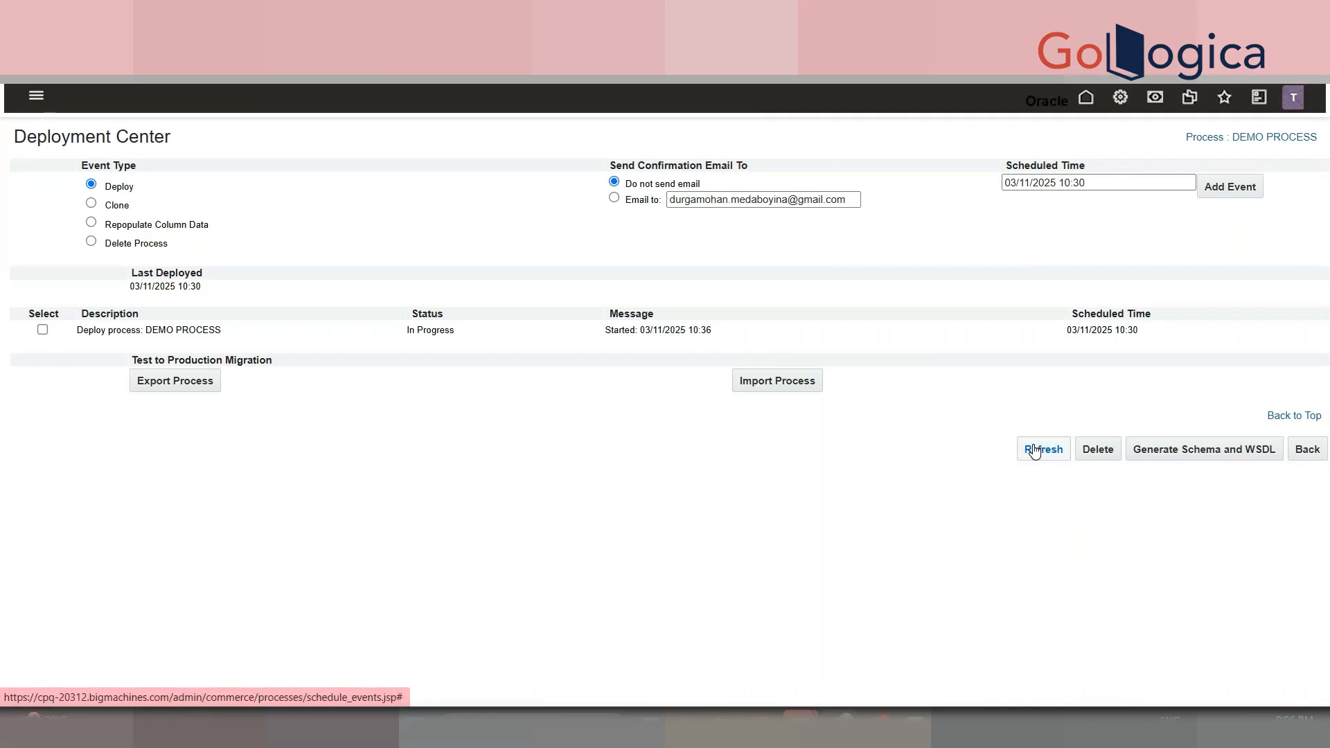
{"action": "left_click", "coordinate": [1034, 451]}
{"action": "left_click", "coordinate": [1034, 449]}
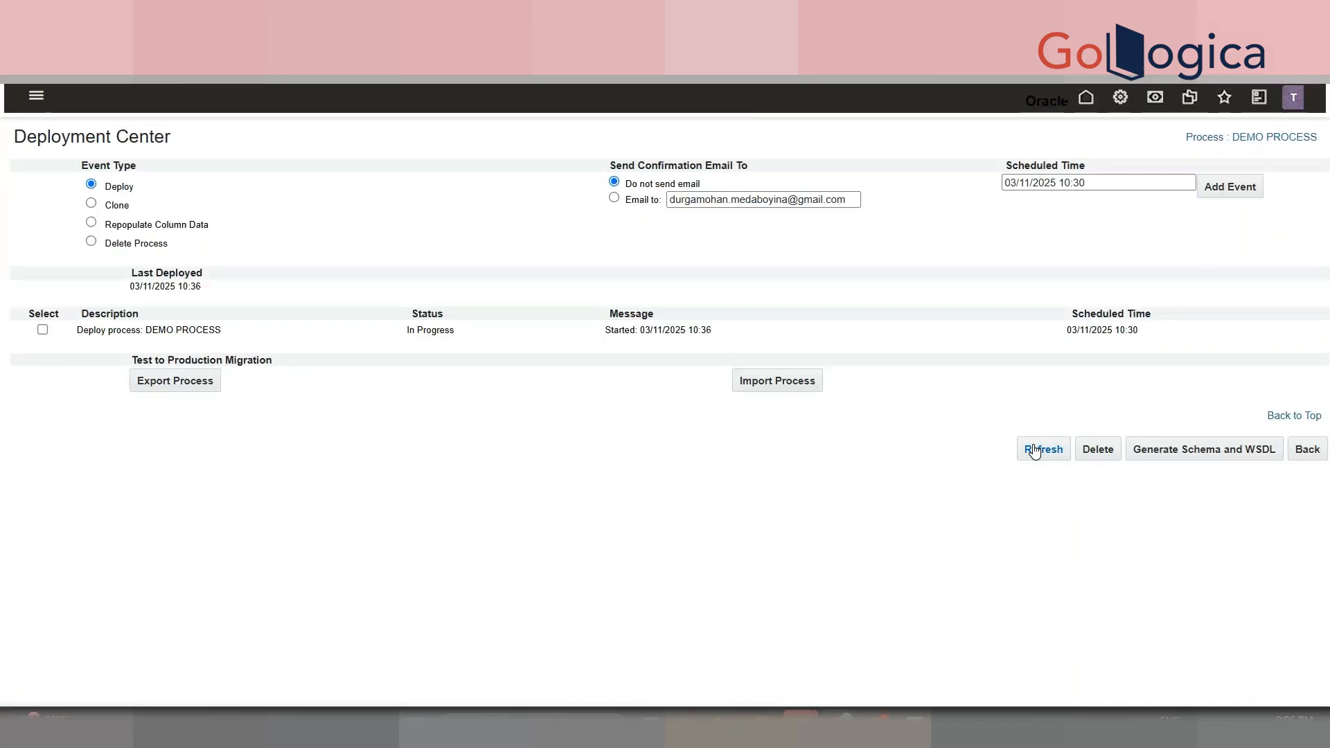
{"action": "left_click", "coordinate": [1033, 447]}
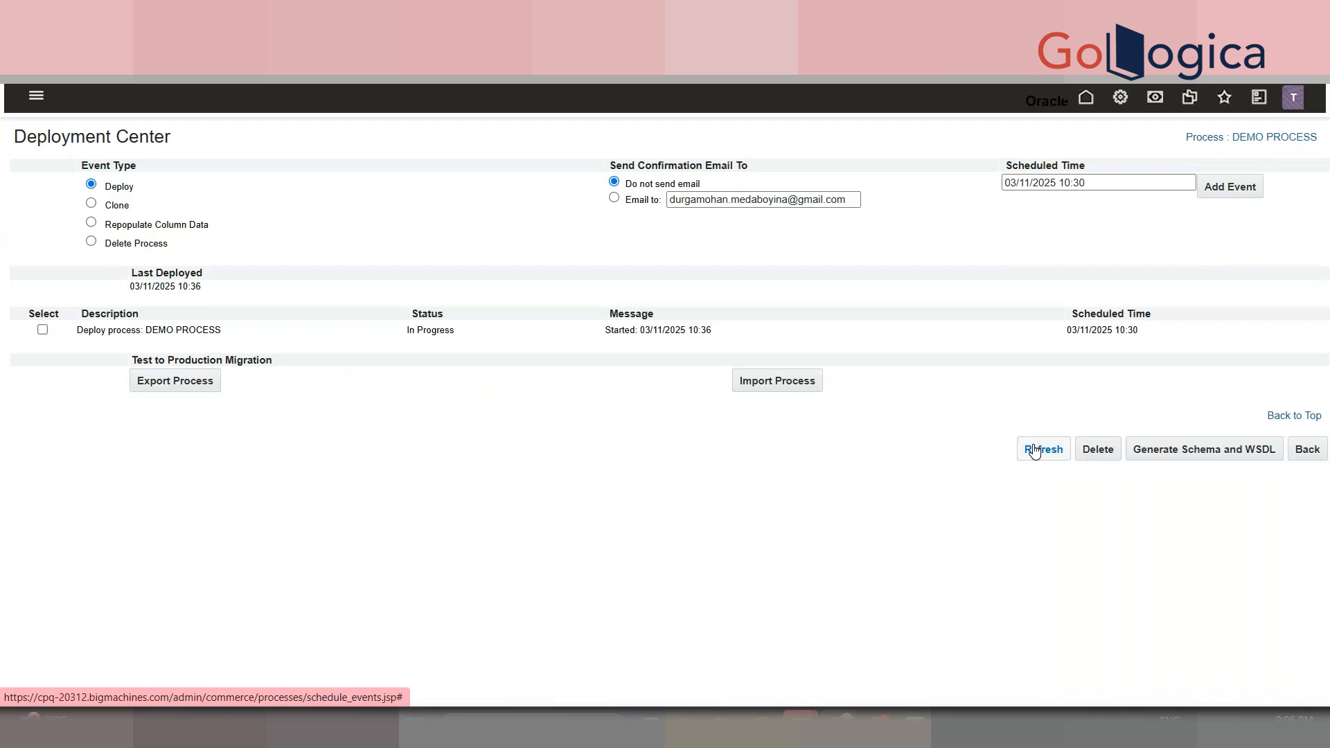
{"action": "left_click", "coordinate": [1034, 446]}
{"action": "left_click", "coordinate": [1034, 447]}
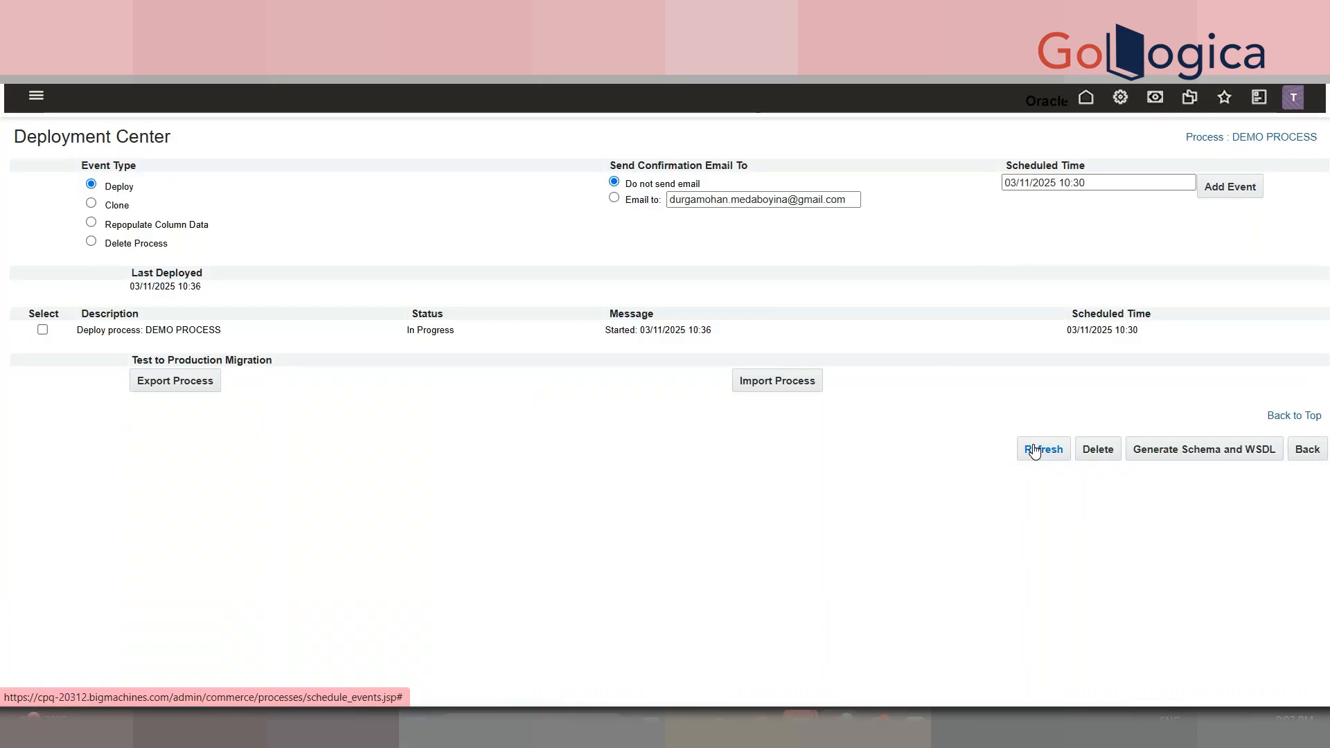
{"action": "left_click", "coordinate": [1033, 445]}
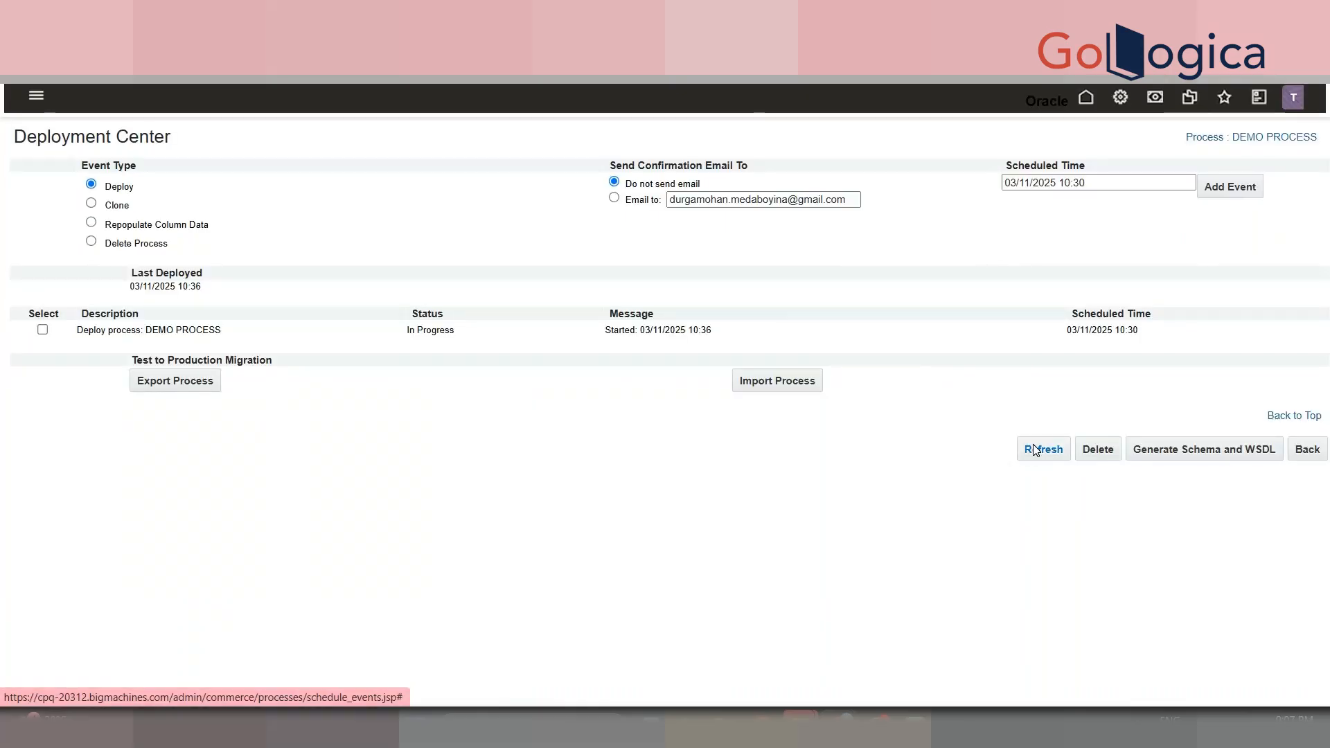
{"action": "left_click", "coordinate": [1034, 450]}
{"action": "left_click", "coordinate": [1035, 449]}
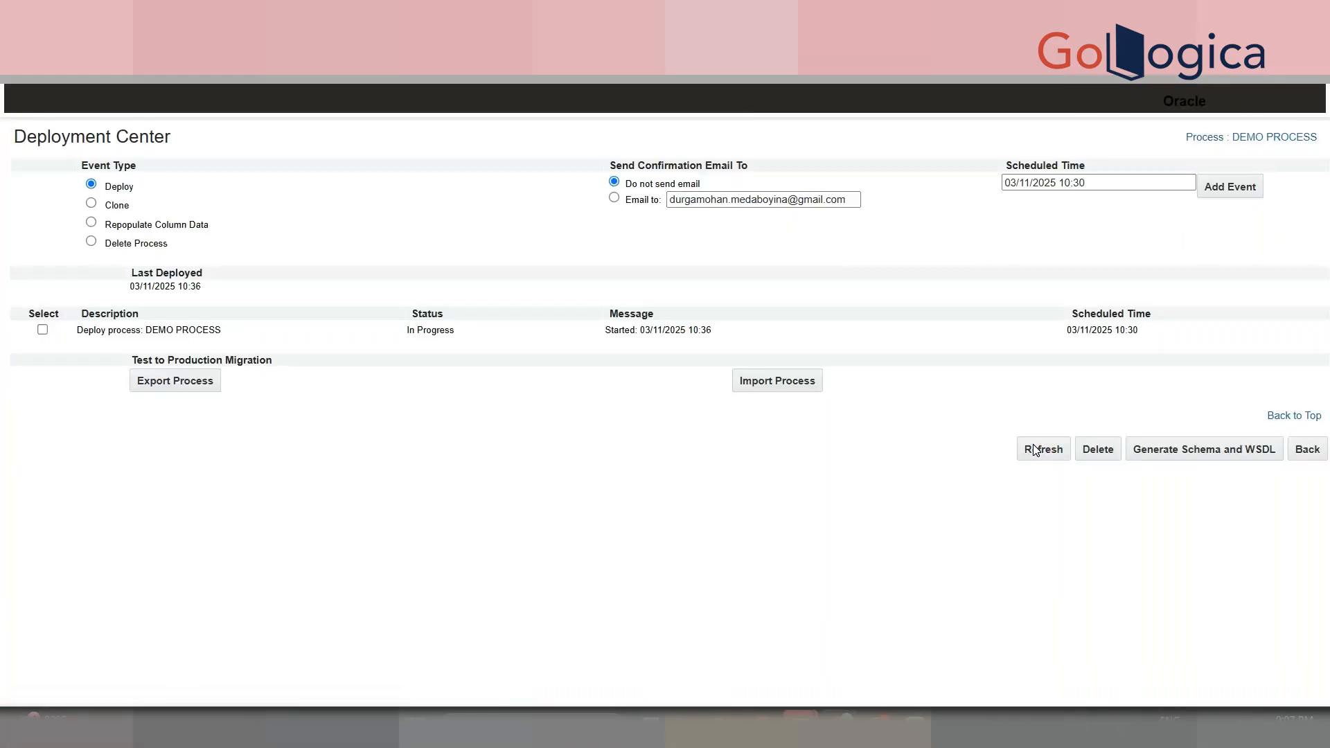
{"action": "left_click", "coordinate": [1034, 450]}
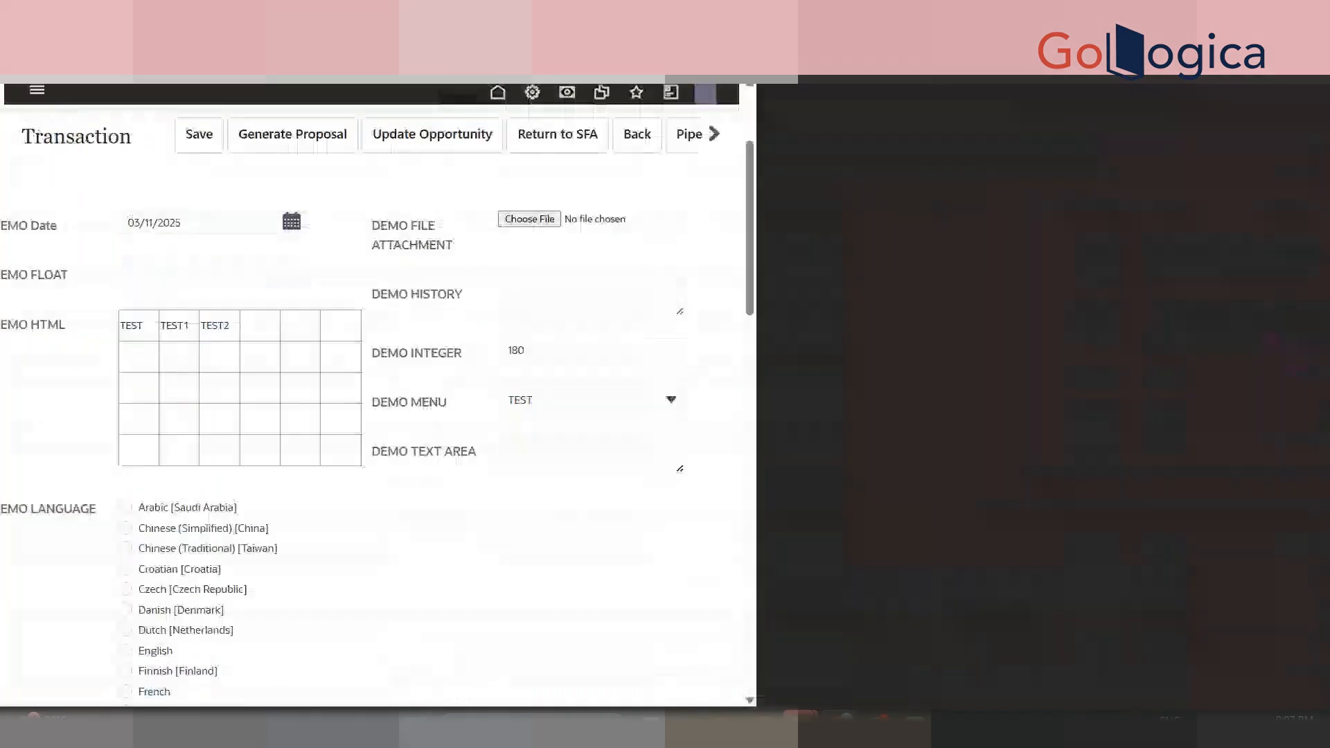
- Reload the transaction, run DEMO MODIFY, and review the new DEMO TEXT AREA text
{"action": "left_click", "coordinate": [526, 454]}
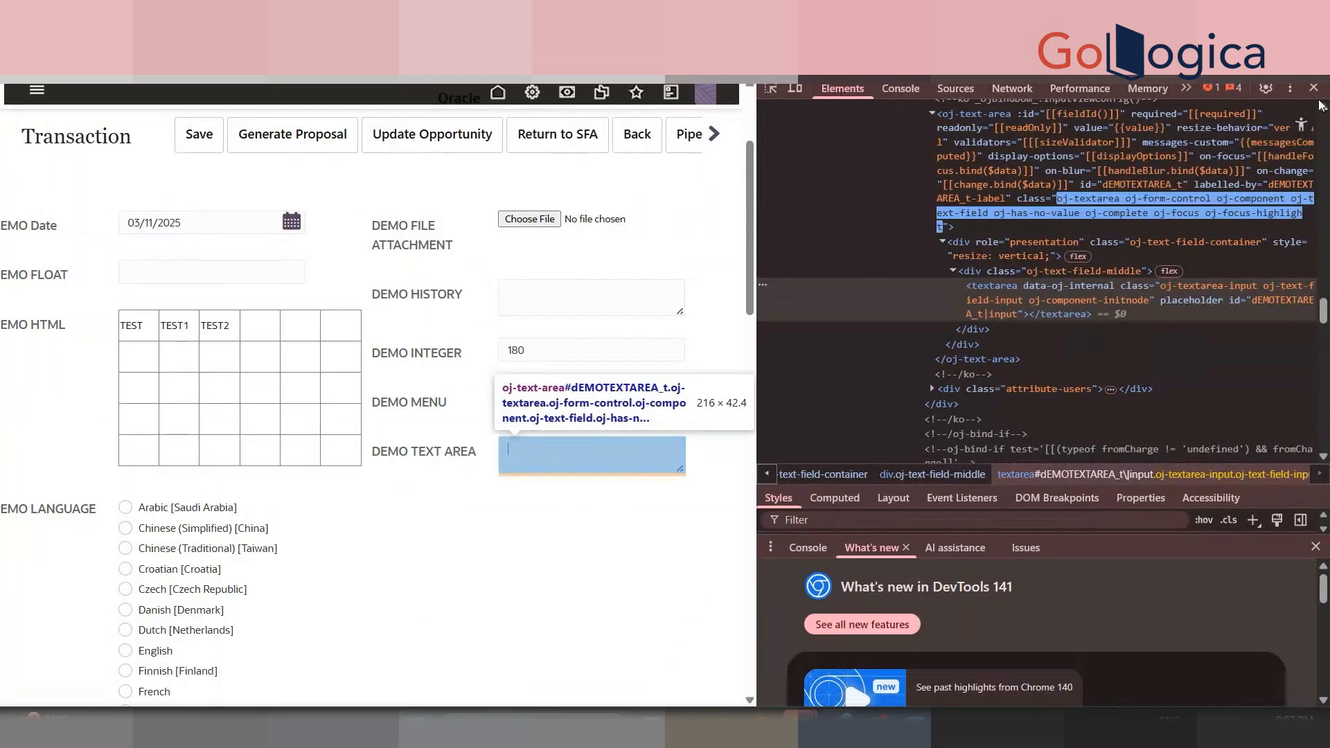
{"action": "left_click", "coordinate": [1314, 89]}
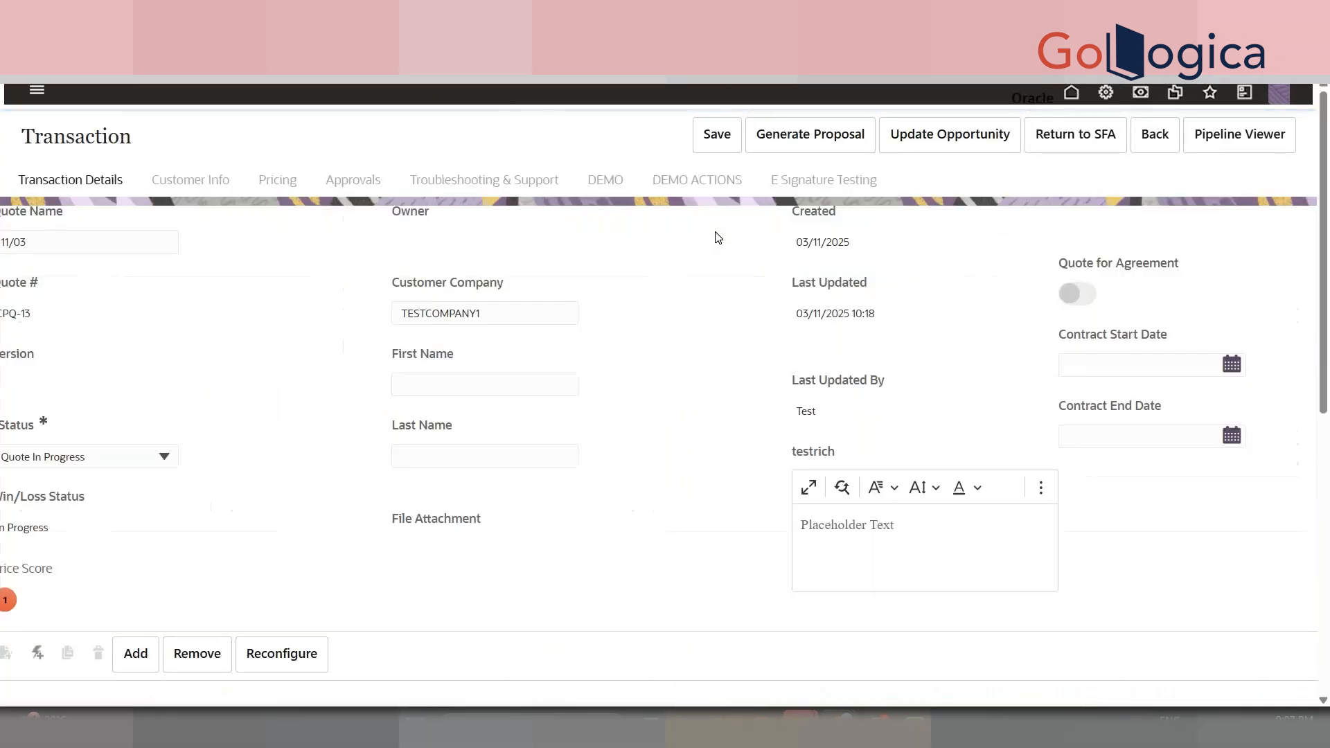
{"action": "left_click", "coordinate": [705, 197]}
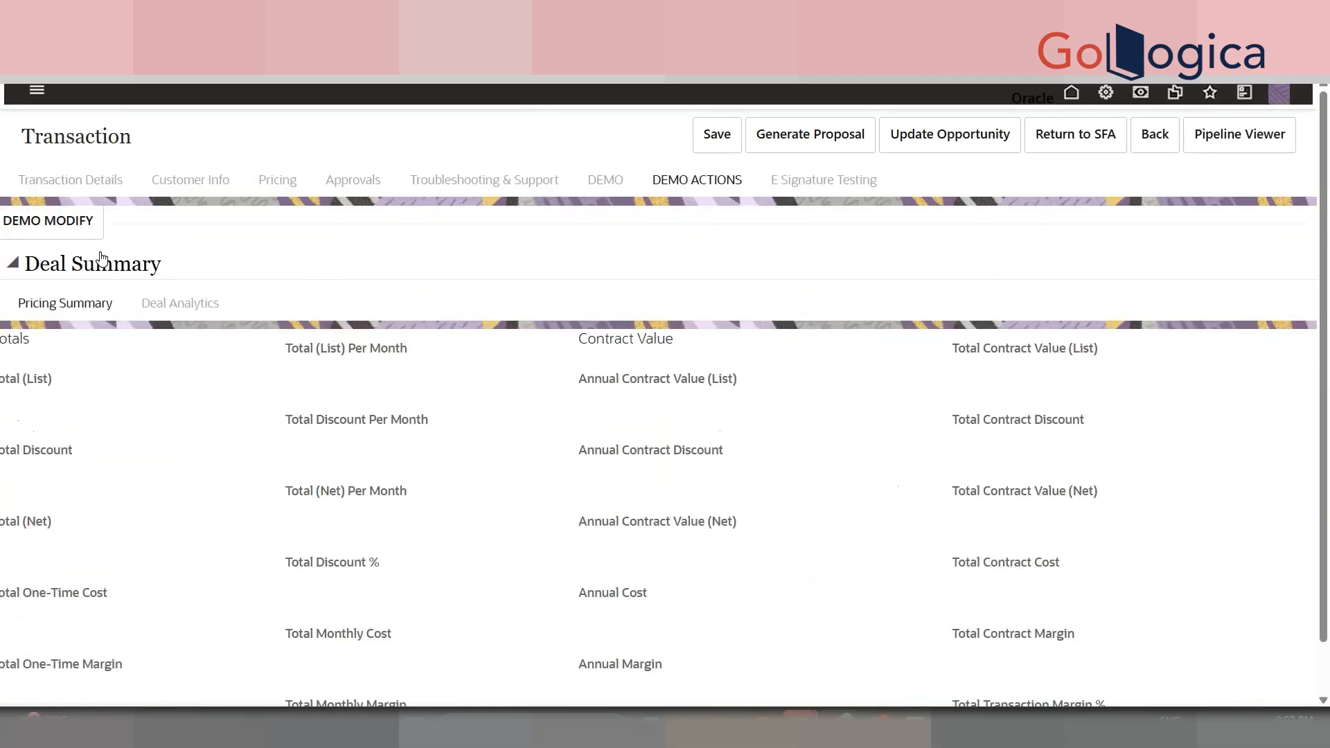
{"action": "left_click", "coordinate": [89, 228]}
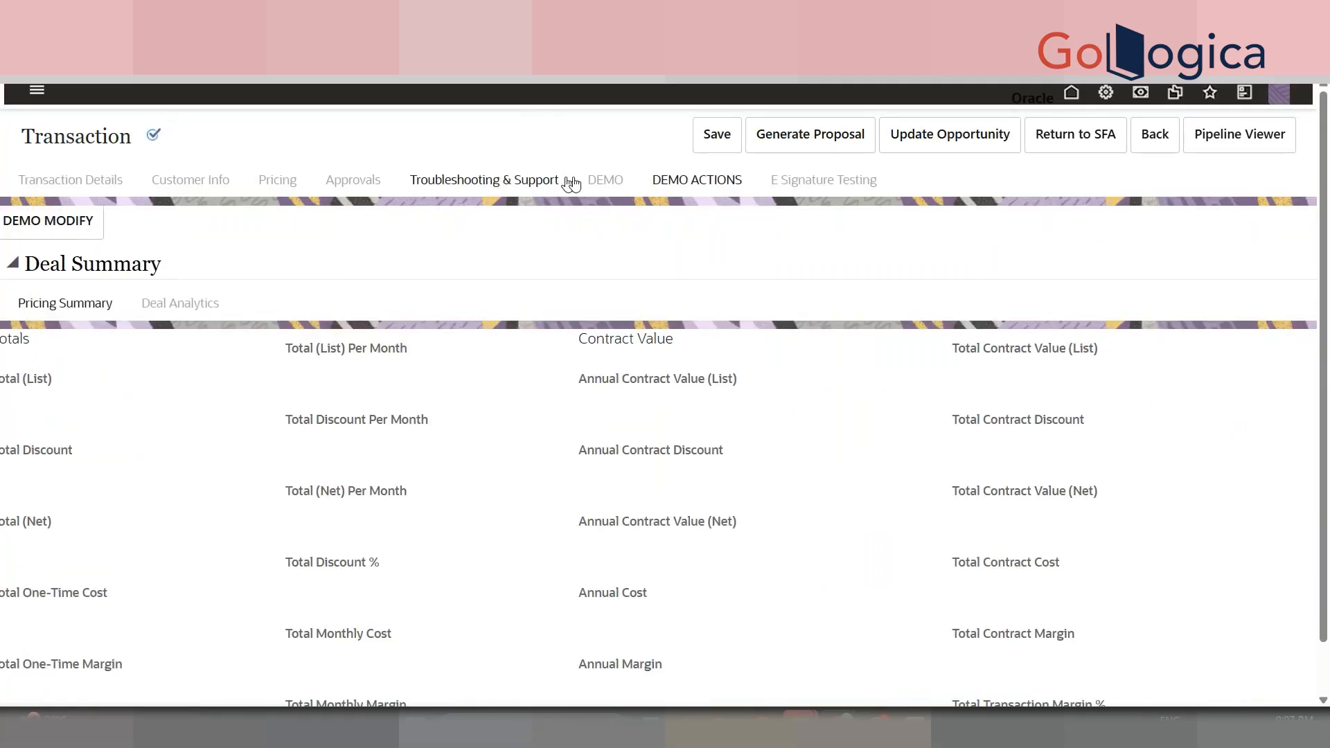
{"action": "left_click", "coordinate": [617, 181]}
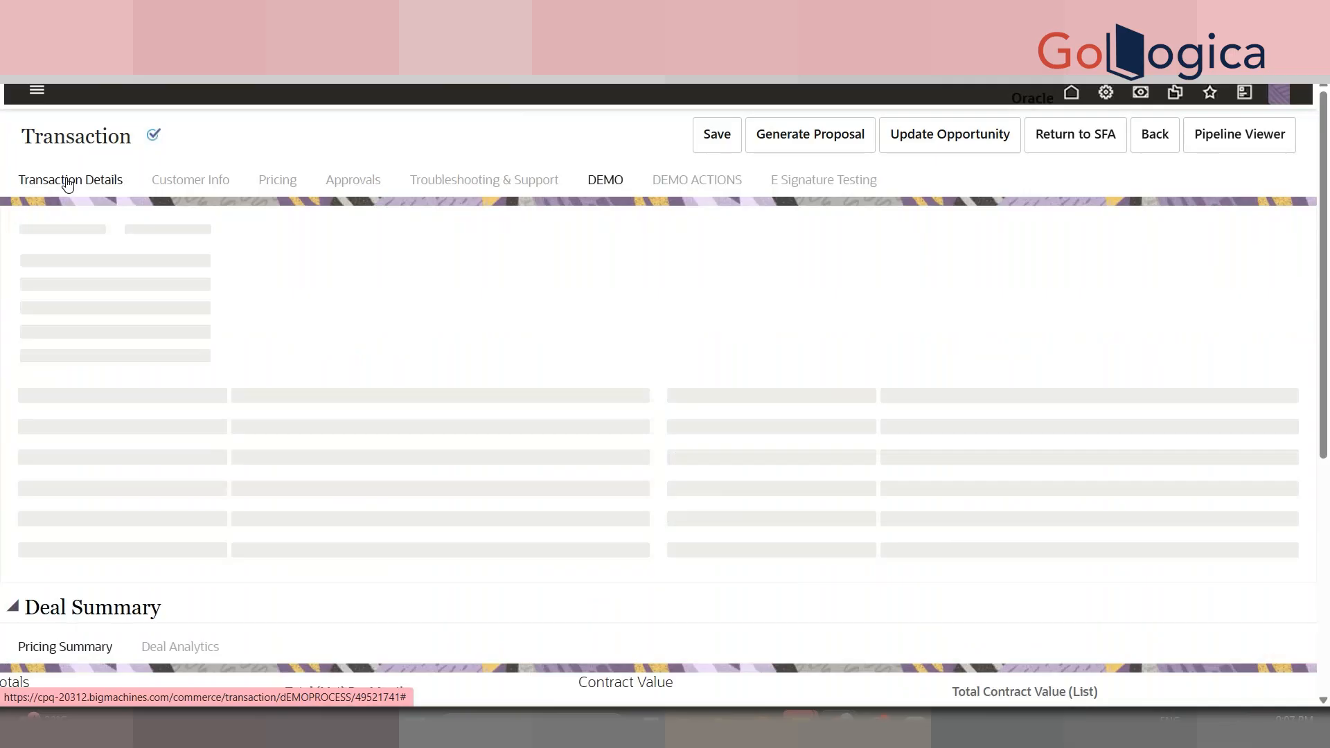
{"action": "double_click", "coordinate": [947, 616]}
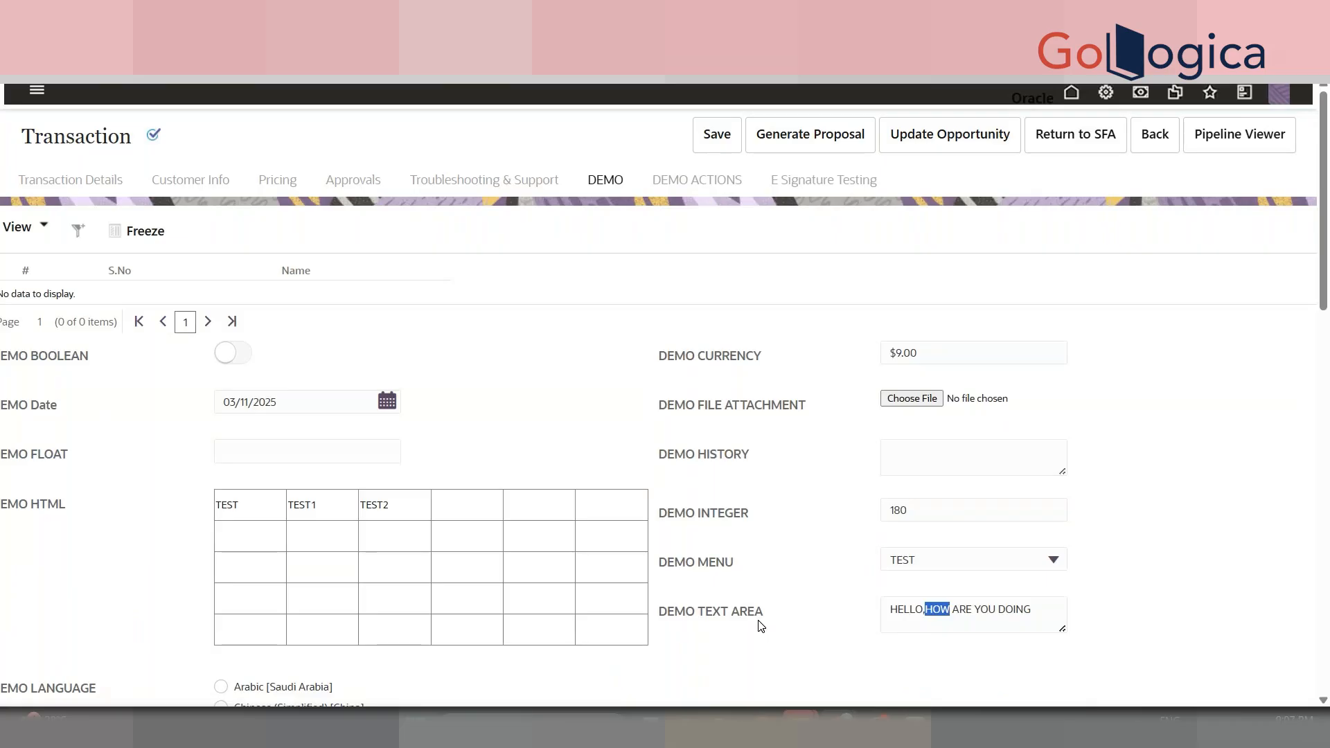
{"action": "left_click", "coordinate": [73, 181]}
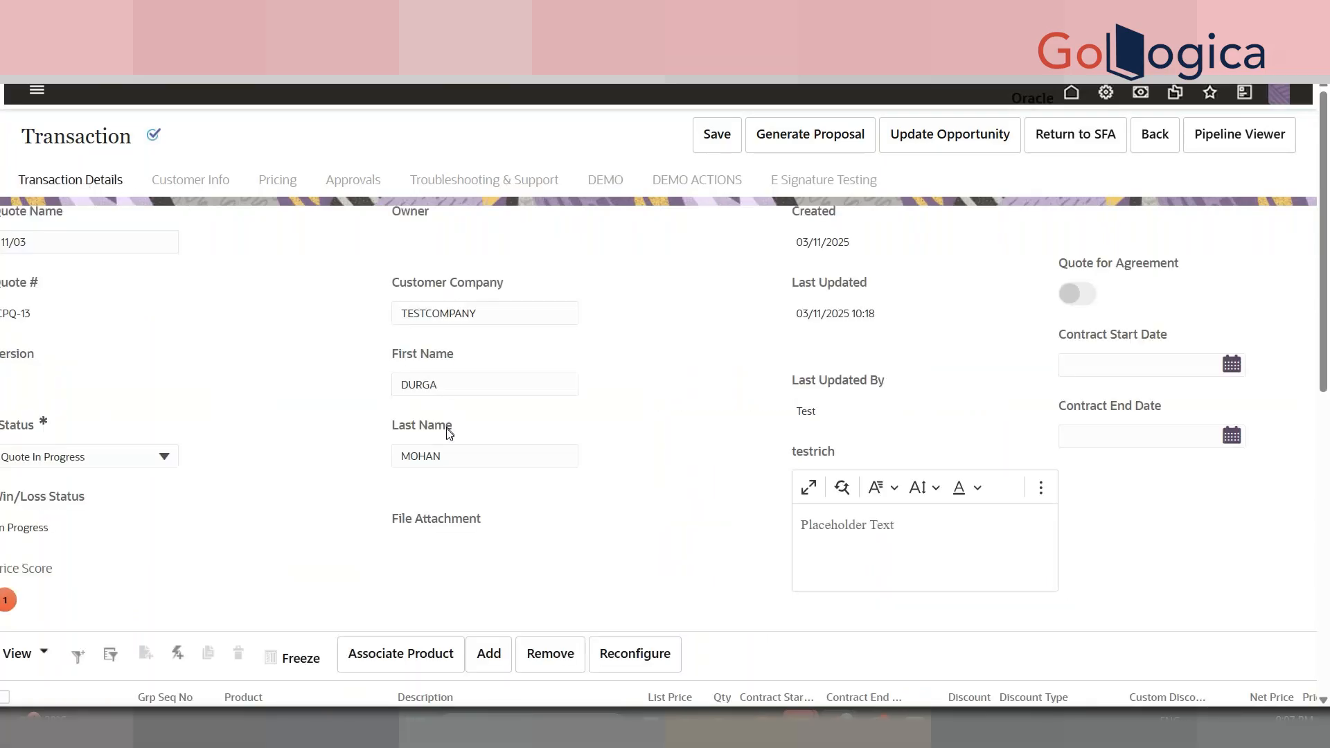
- Recheck the DEMO section and its DEMO INTEGER value of 180
{"action": "left_click", "coordinate": [705, 179]}
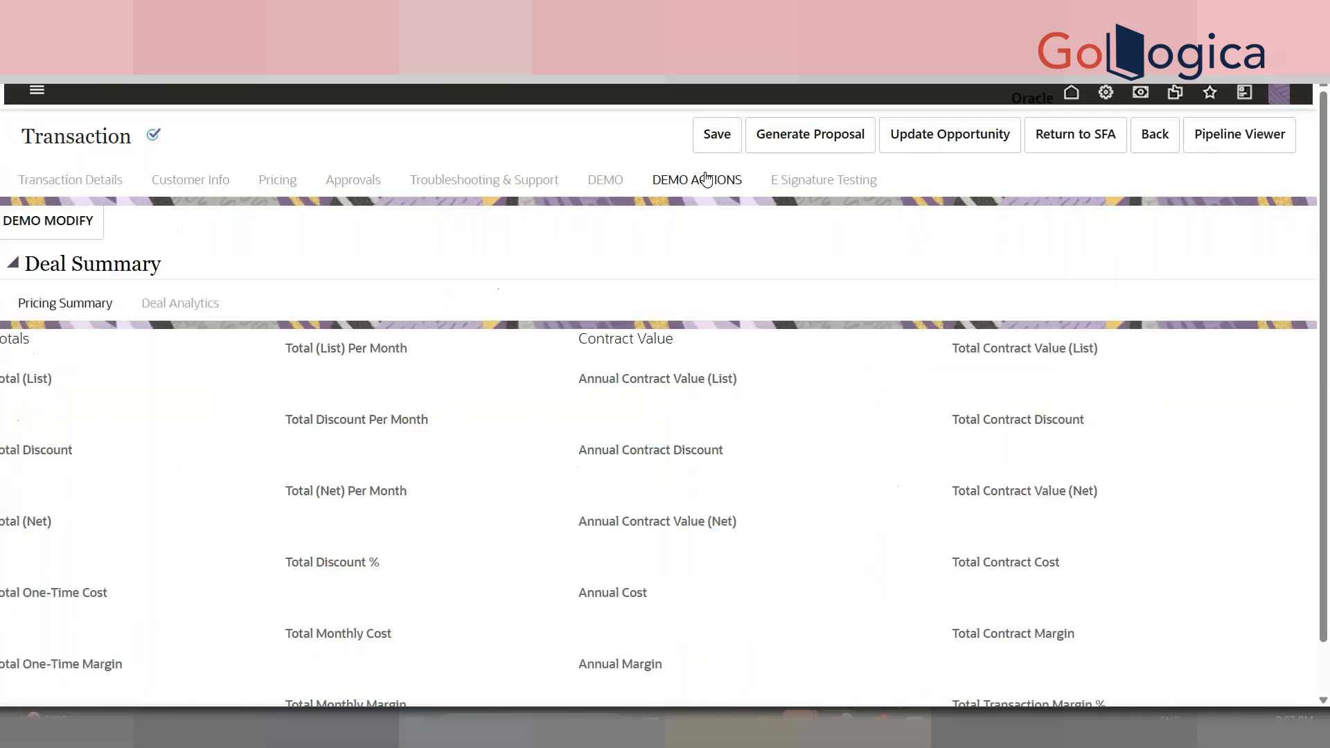
{"action": "left_click", "coordinate": [603, 179]}
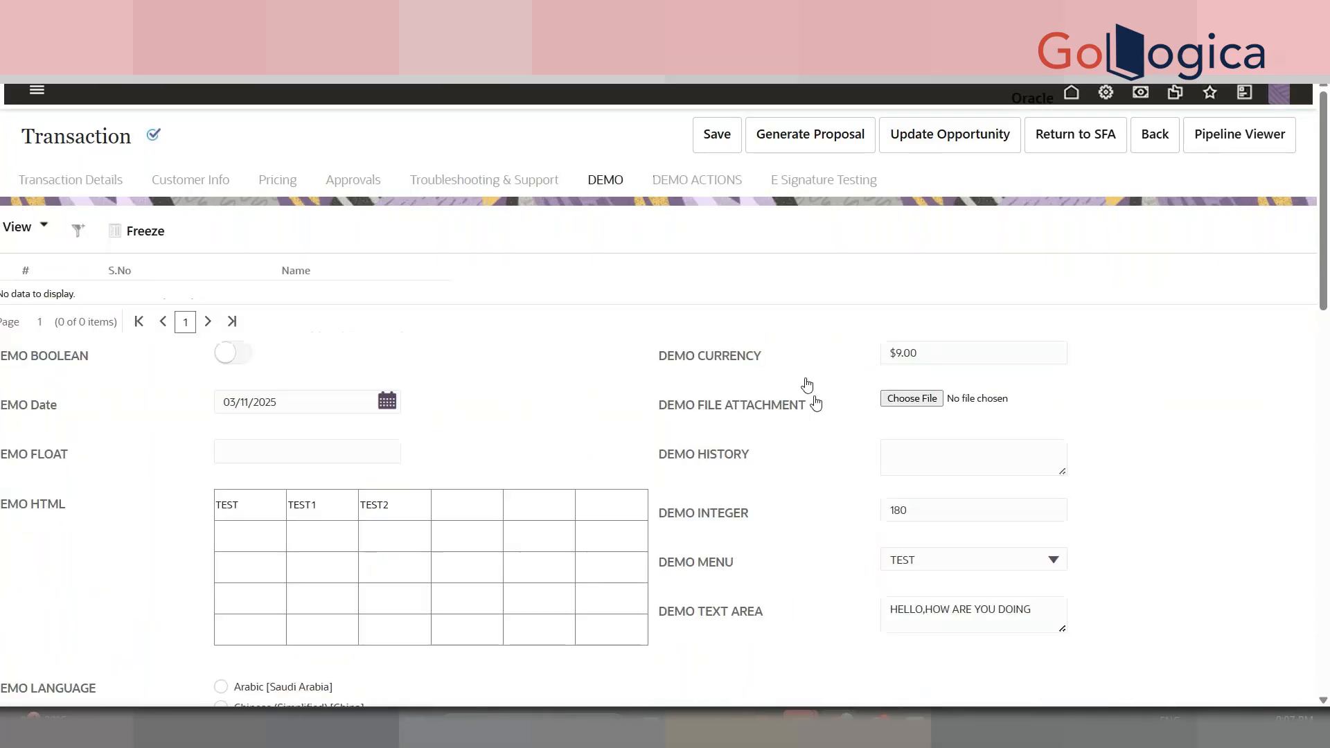
{"action": "double_click", "coordinate": [943, 531]}
{"action": "left_click", "coordinate": [855, 499]}
{"action": "left_click_drag", "start_coordinate": [1323, 207], "coordinate": [1329, 512]}
{"action": "scroll", "coordinate": [1329, 518], "scroll_direction": "up", "scroll_amount": 14}
- Back on Transaction Details, expand the existing Model line to show its part
{"action": "left_click", "coordinate": [125, 181]}
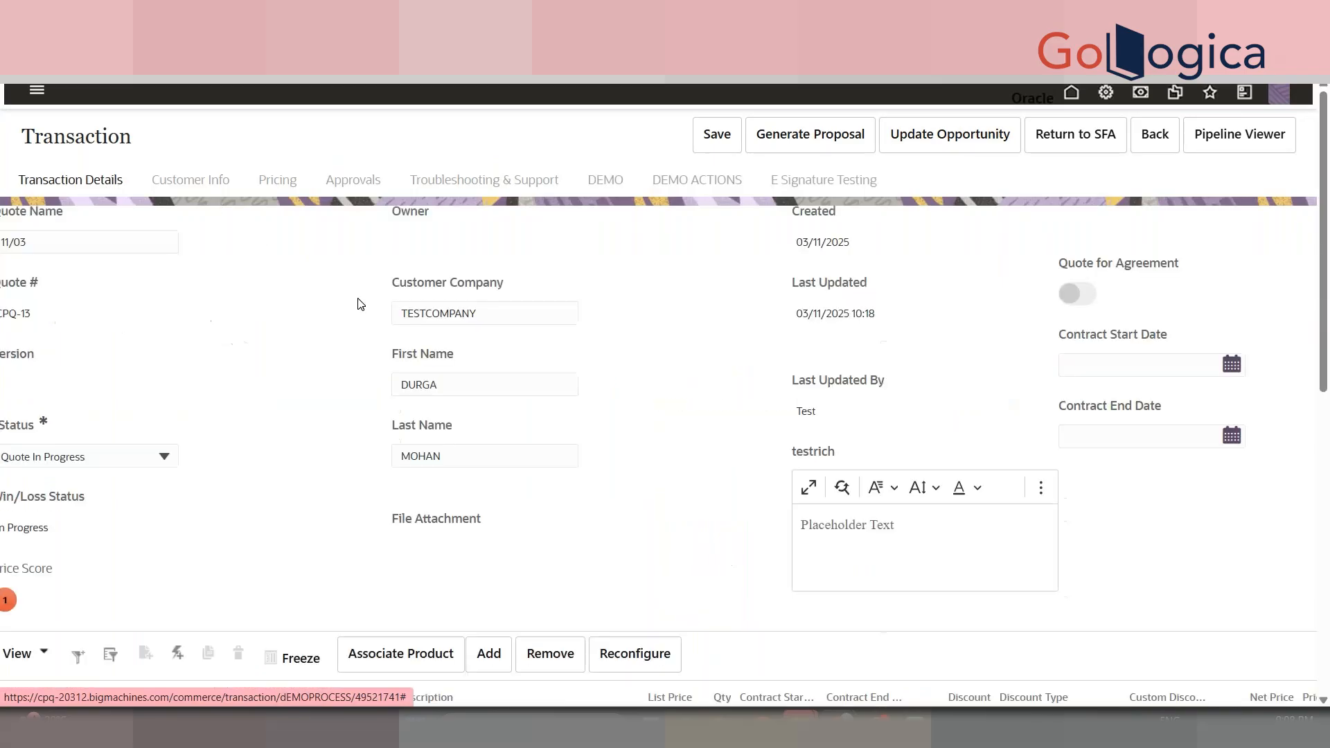
{"action": "scroll", "coordinate": [1326, 367], "scroll_direction": "down", "scroll_amount": 6}
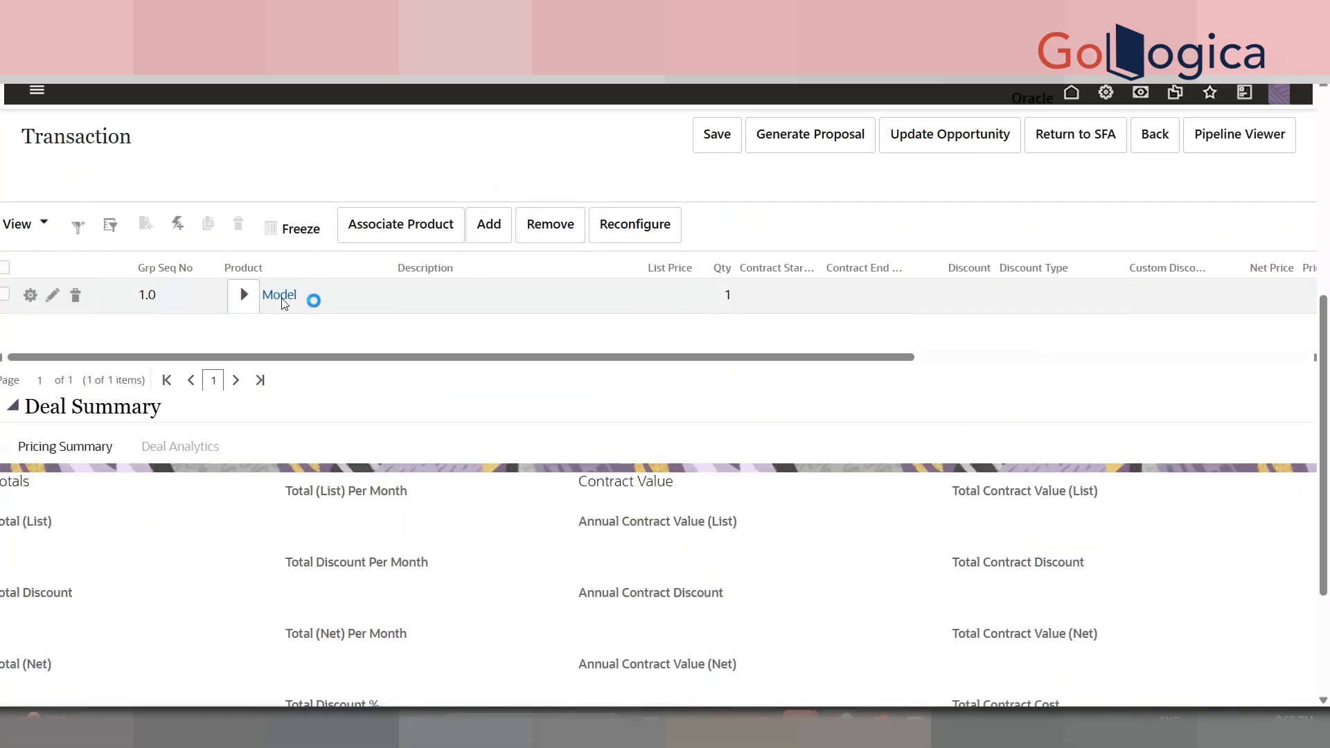
{"action": "left_click", "coordinate": [244, 294]}
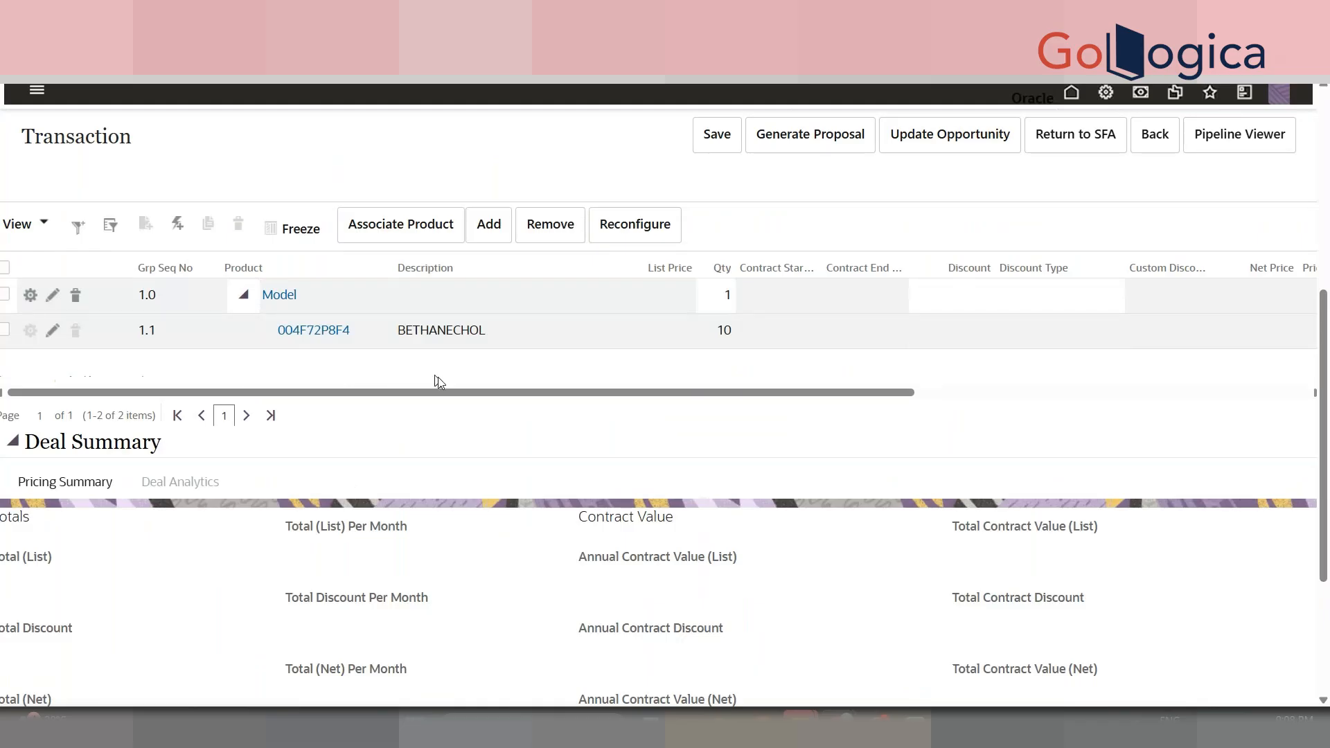
{"action": "left_click_drag", "start_coordinate": [1329, 475], "coordinate": [1329, 383]}
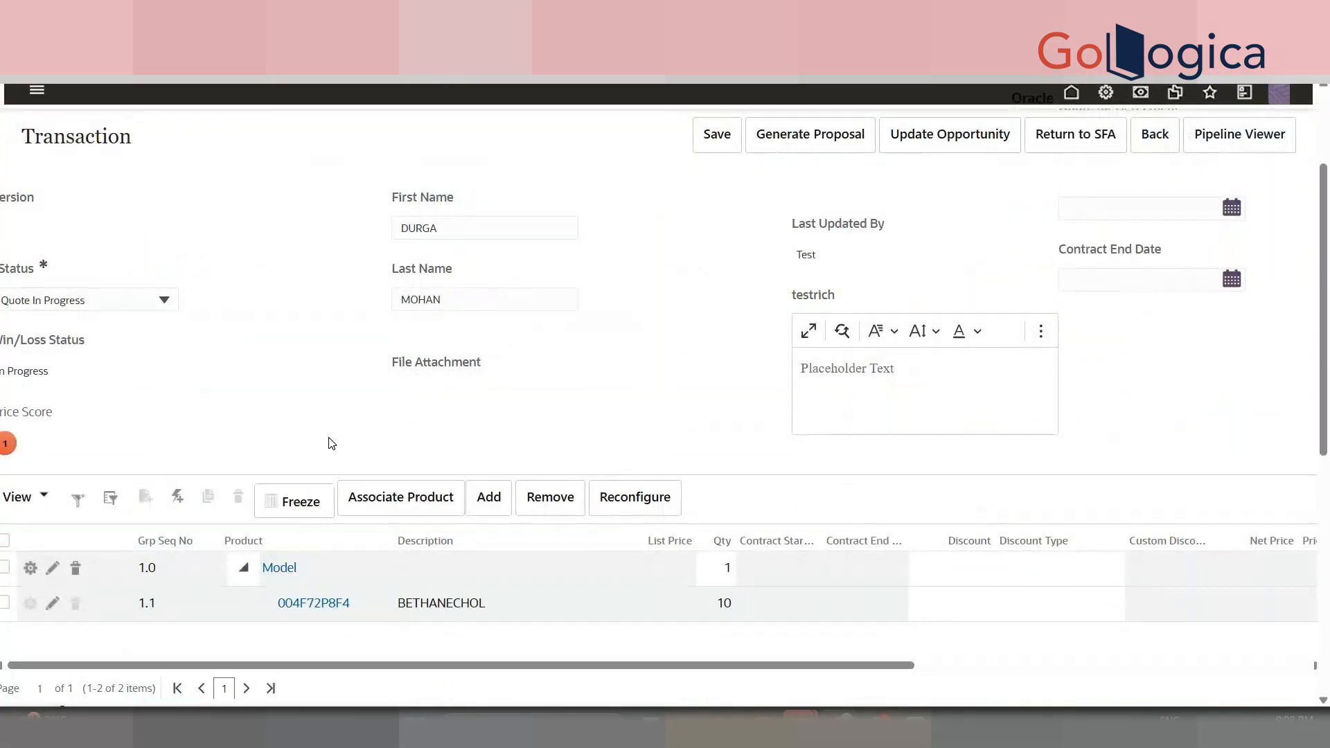
- Add another Model configured with item A and part 2 to the quote
{"action": "left_click", "coordinate": [489, 503]}
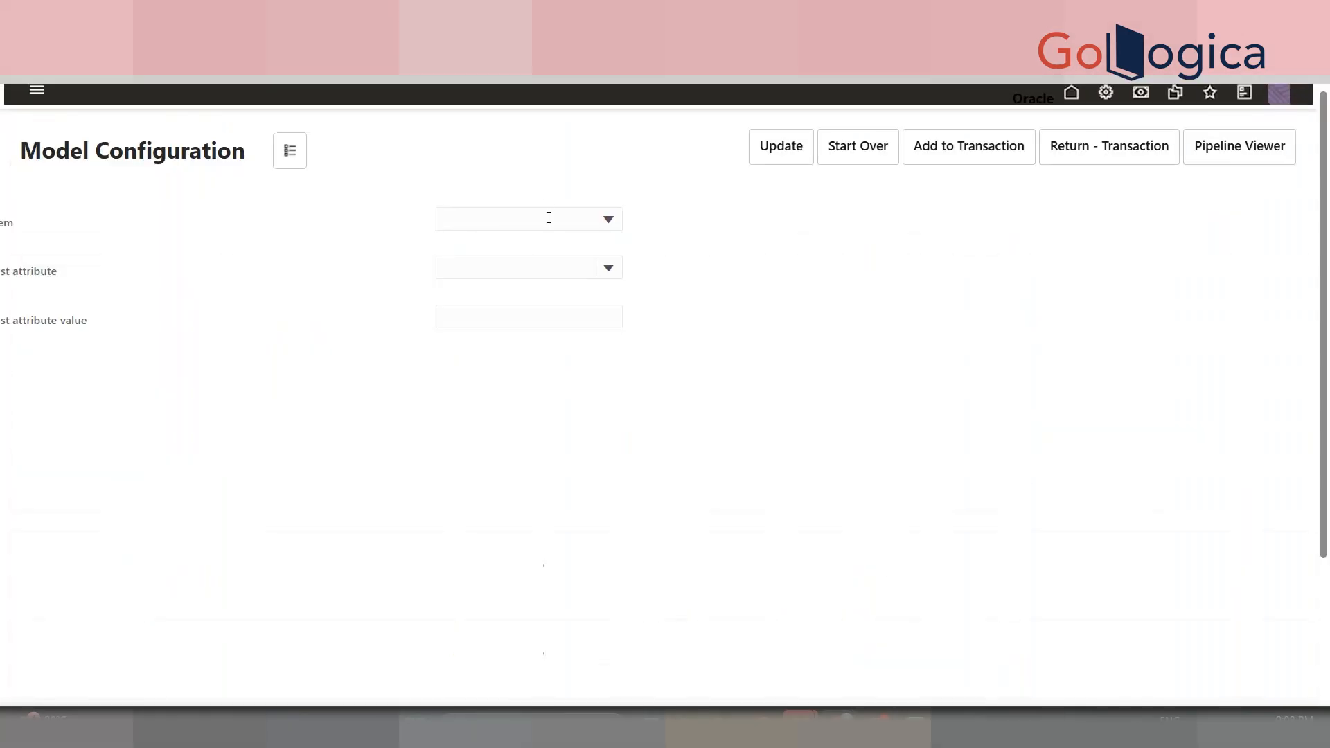
{"action": "left_click", "coordinate": [548, 218]}
{"action": "left_click", "coordinate": [544, 264]}
{"action": "left_click", "coordinate": [534, 267]}
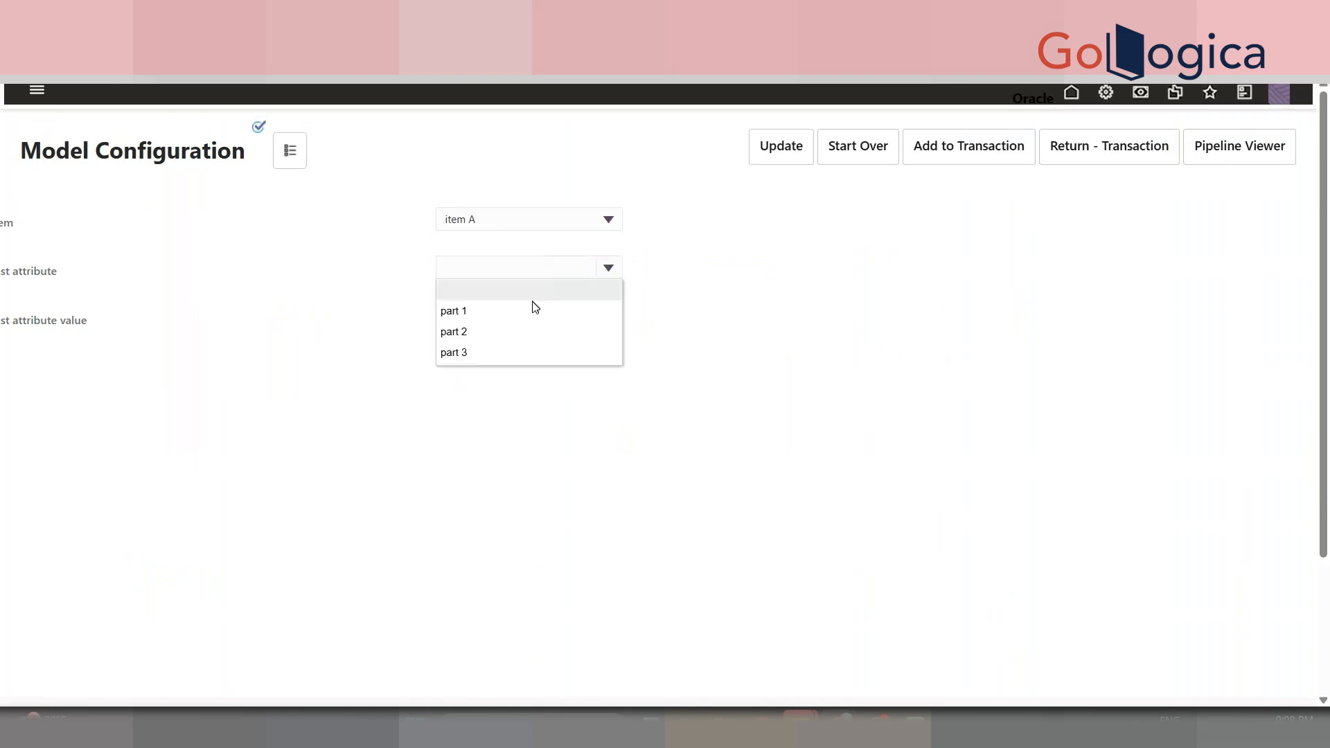
{"action": "left_click", "coordinate": [523, 326]}
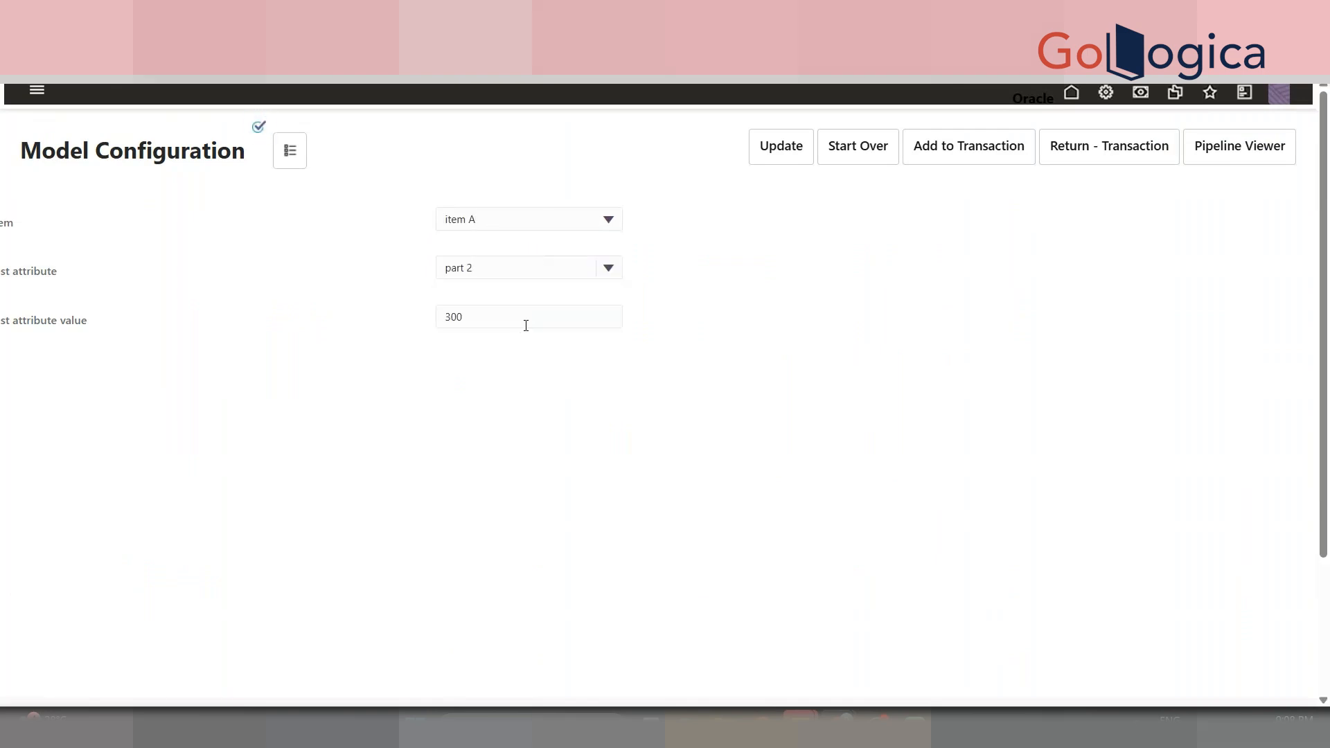
{"action": "left_click", "coordinate": [766, 145]}
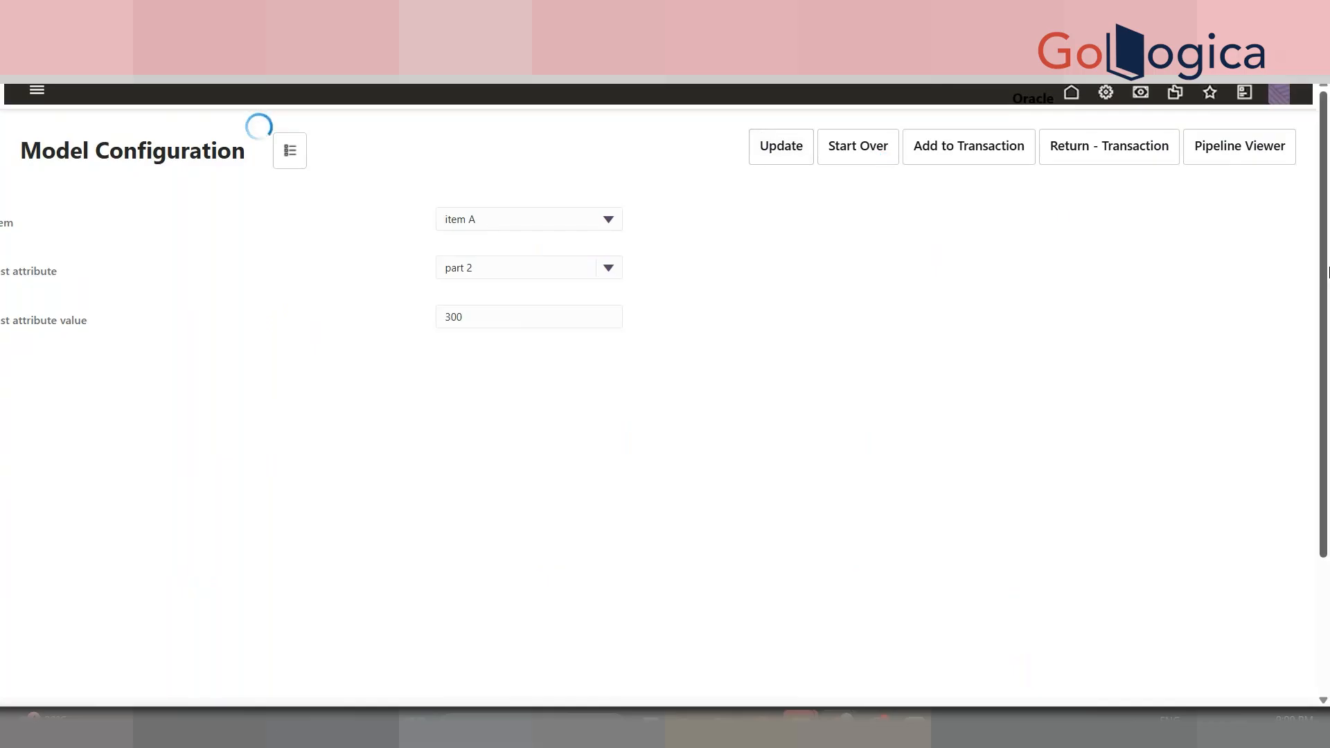
{"action": "scroll", "coordinate": [945, 669], "scroll_direction": "down", "scroll_amount": 3}
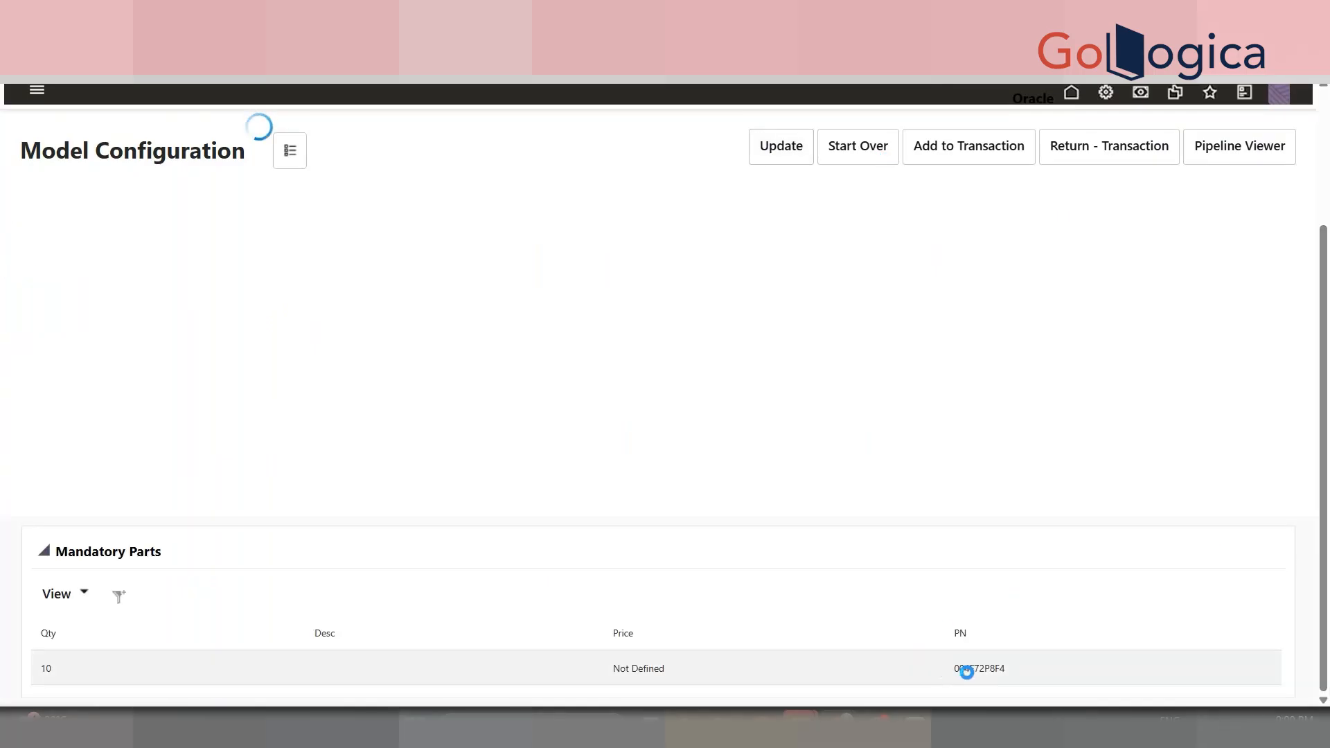
{"action": "left_click", "coordinate": [970, 155]}
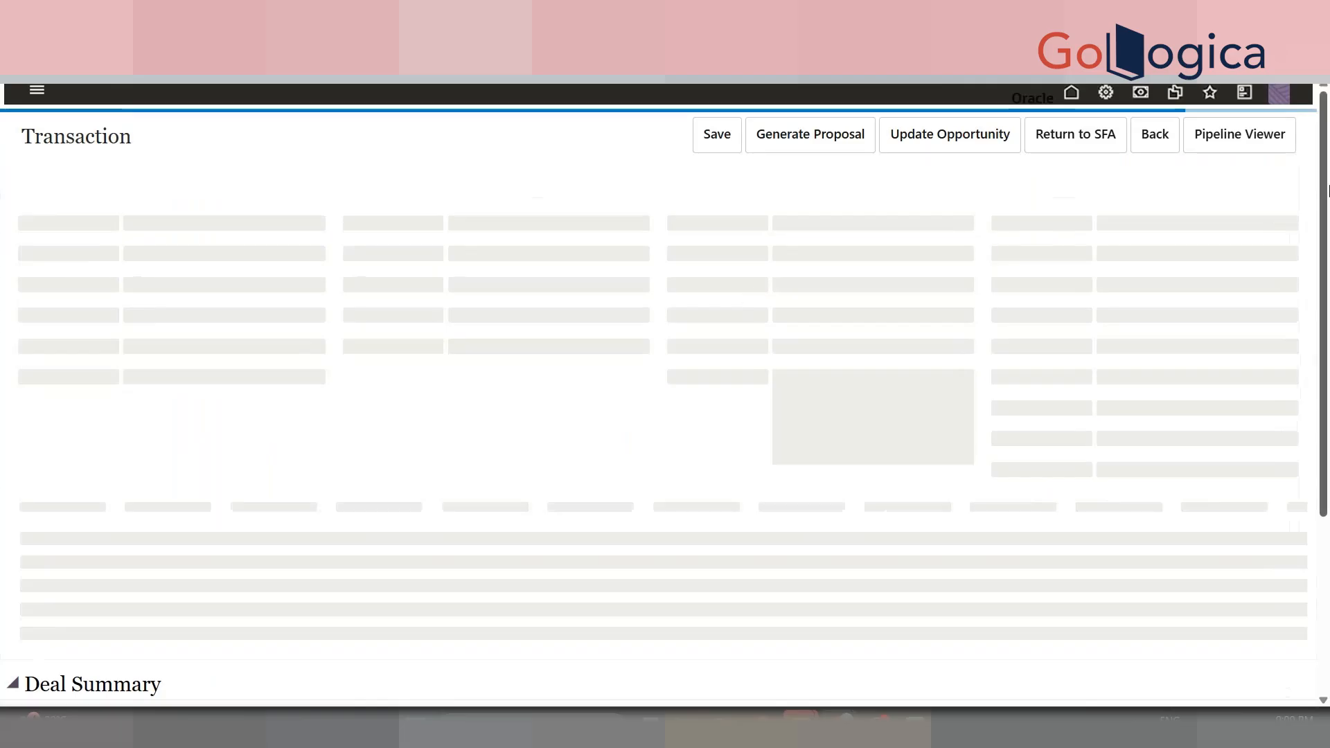
- Expand the first Model line and sort lines by List Price descending
{"action": "left_click_drag", "start_coordinate": [1328, 192], "coordinate": [1327, 439]}
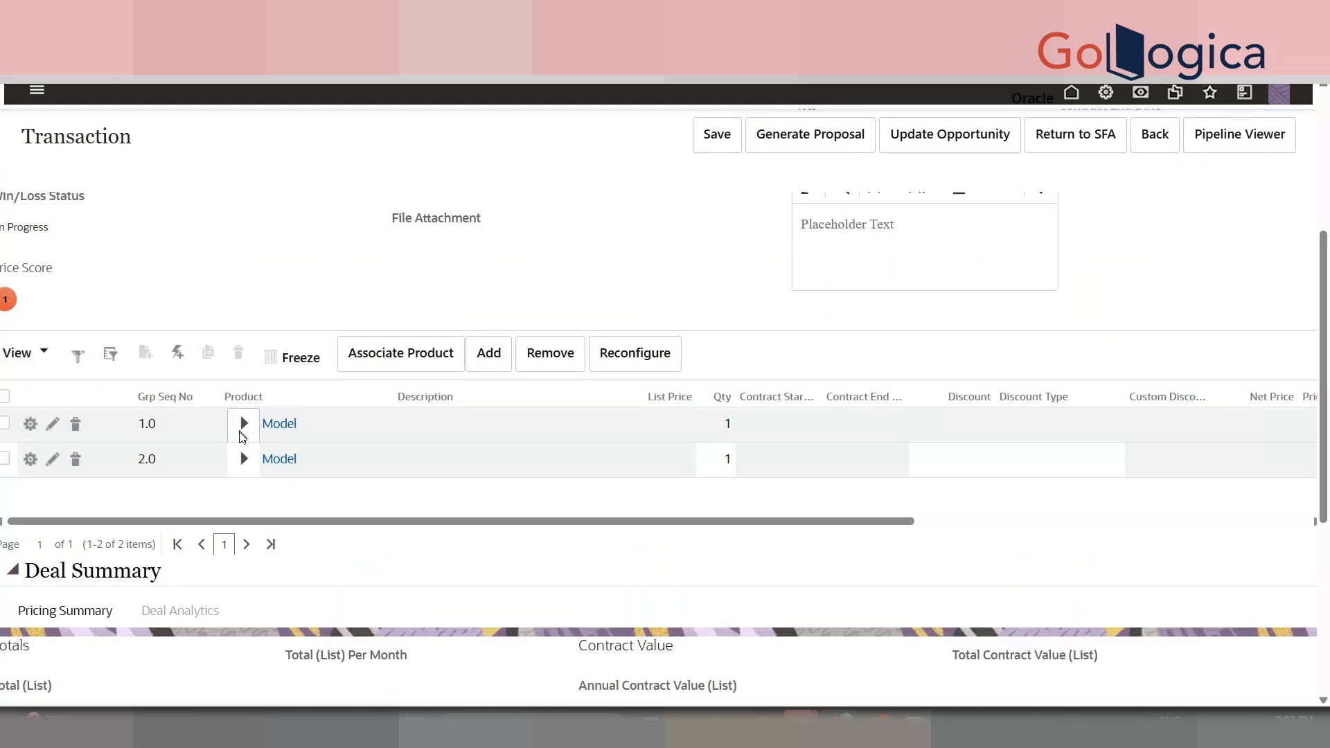
{"action": "left_click", "coordinate": [242, 437]}
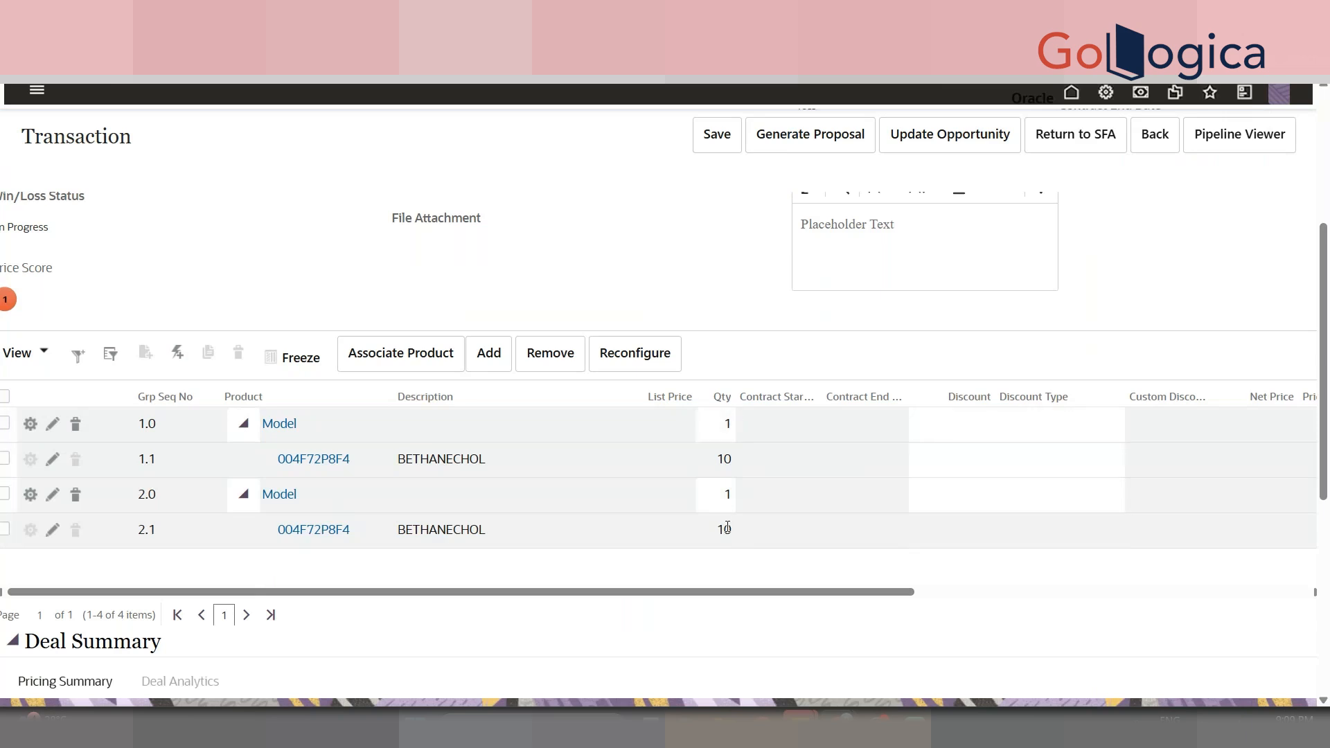
{"action": "left_click", "coordinate": [683, 392]}
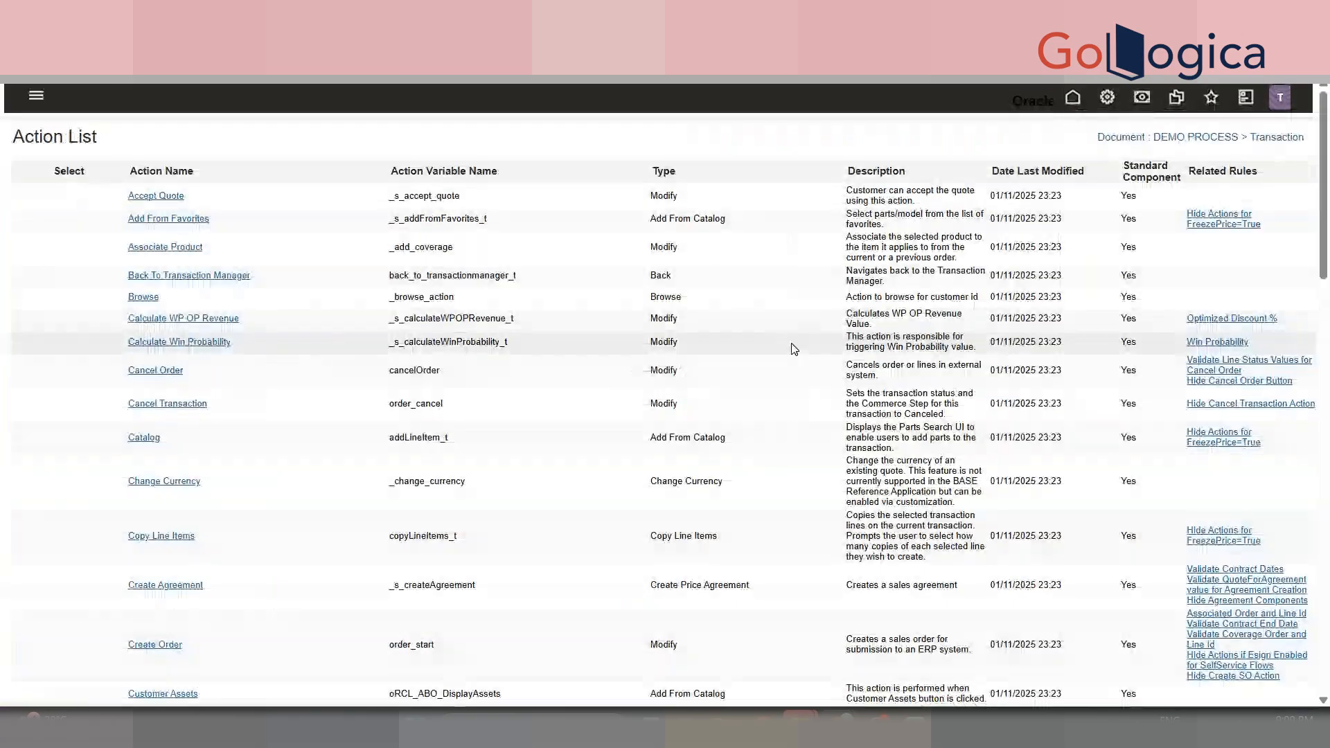
- Open the DEMO MODIFY action's Advanced Modify After Formulas function editor
{"action": "key", "text": "ctrl+f"}
{"action": "type", "text": "demo m"}
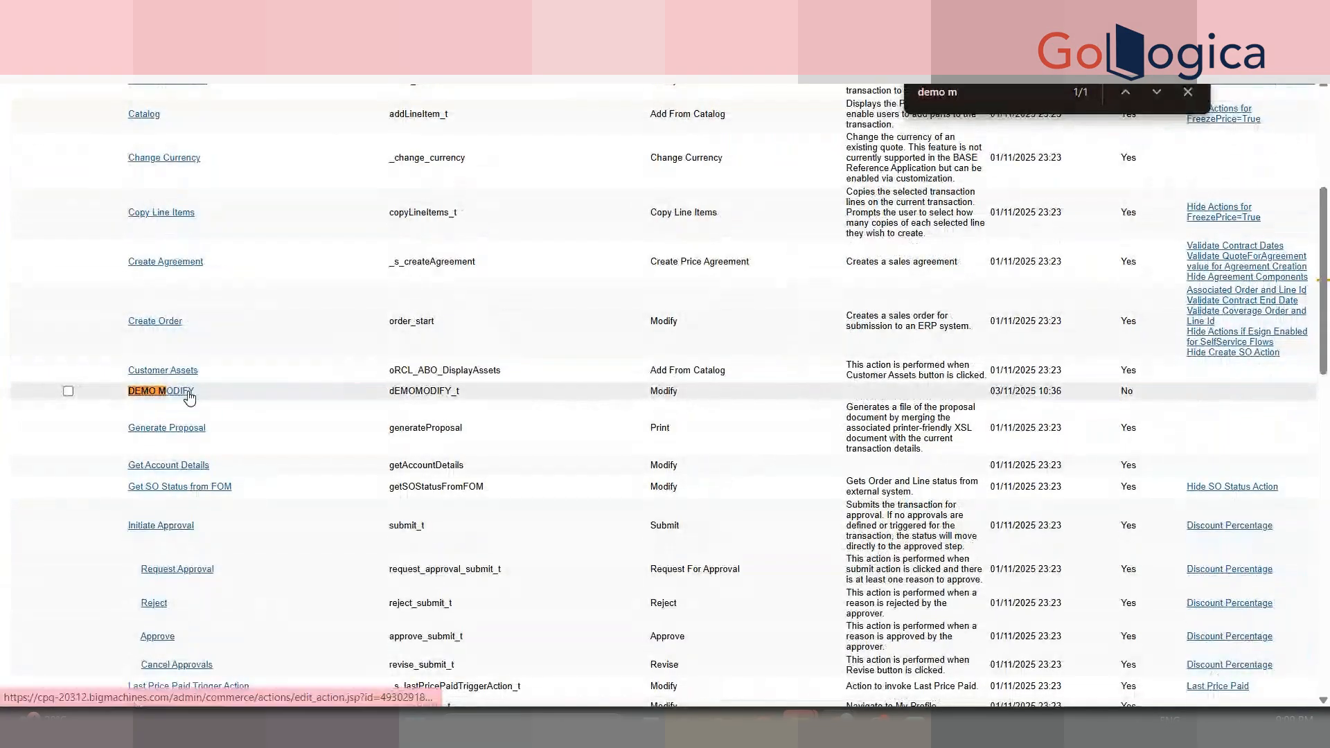
{"action": "left_click", "coordinate": [188, 393]}
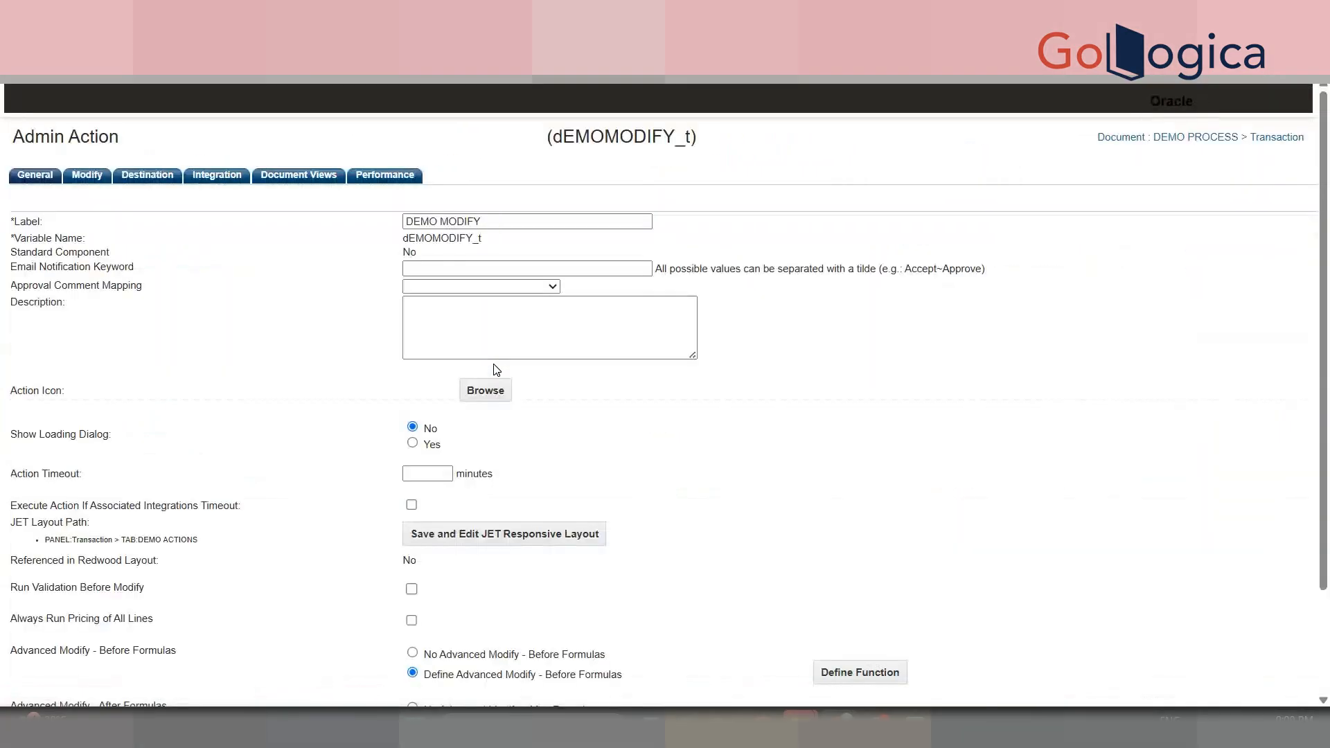
{"action": "scroll", "coordinate": [693, 485], "scroll_direction": "down", "scroll_amount": 2}
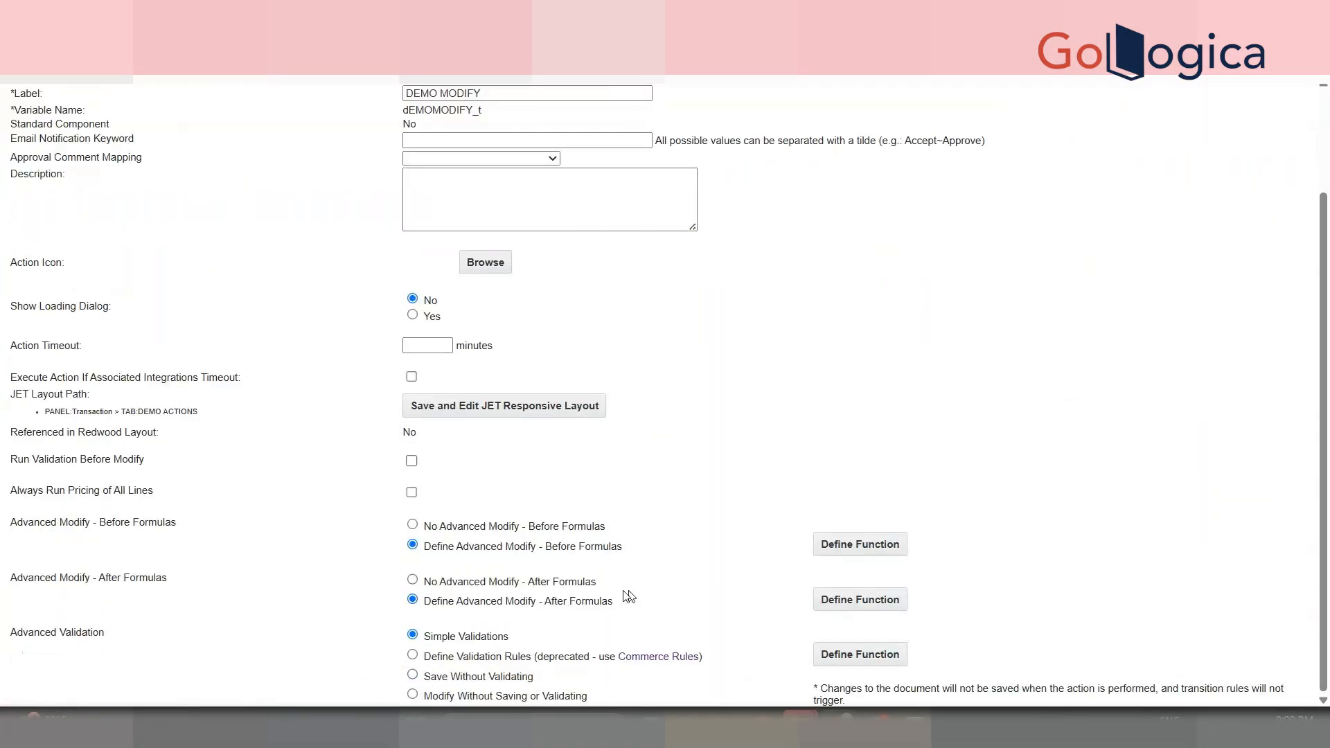
{"action": "left_click", "coordinate": [853, 604]}
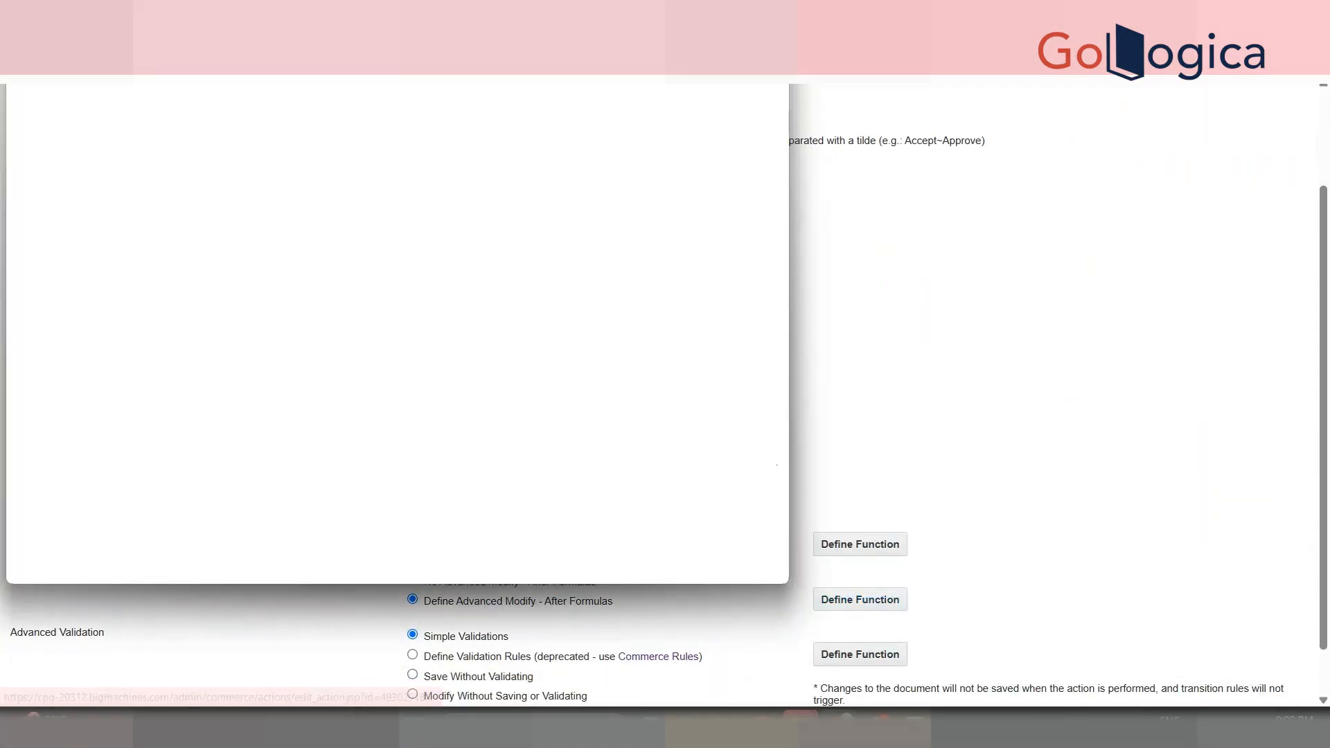
{"action": "left_click_drag", "start_coordinate": [248, 399], "coordinate": [213, 385]}
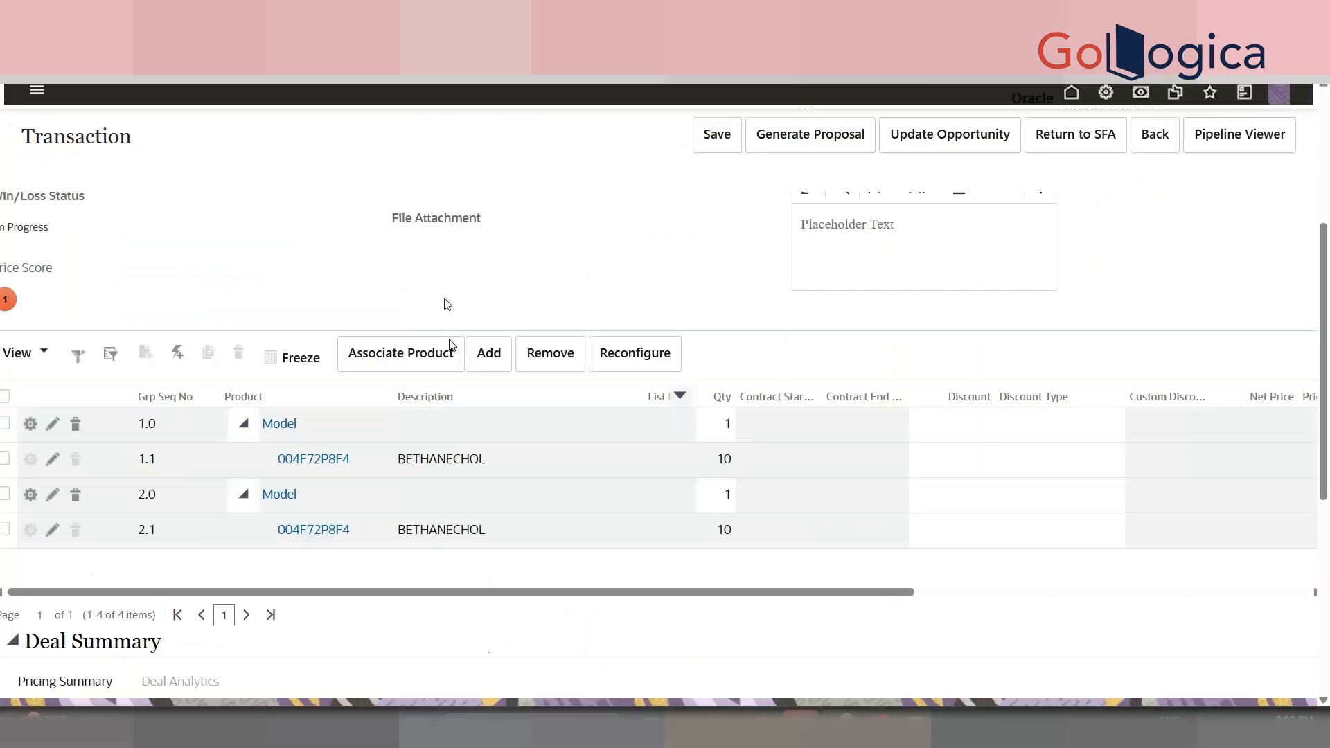
- Inspect the quote's Qty cell to read its class name, _price_quantity
{"action": "right_click", "coordinate": [718, 467]}
{"action": "left_click", "coordinate": [759, 451]}
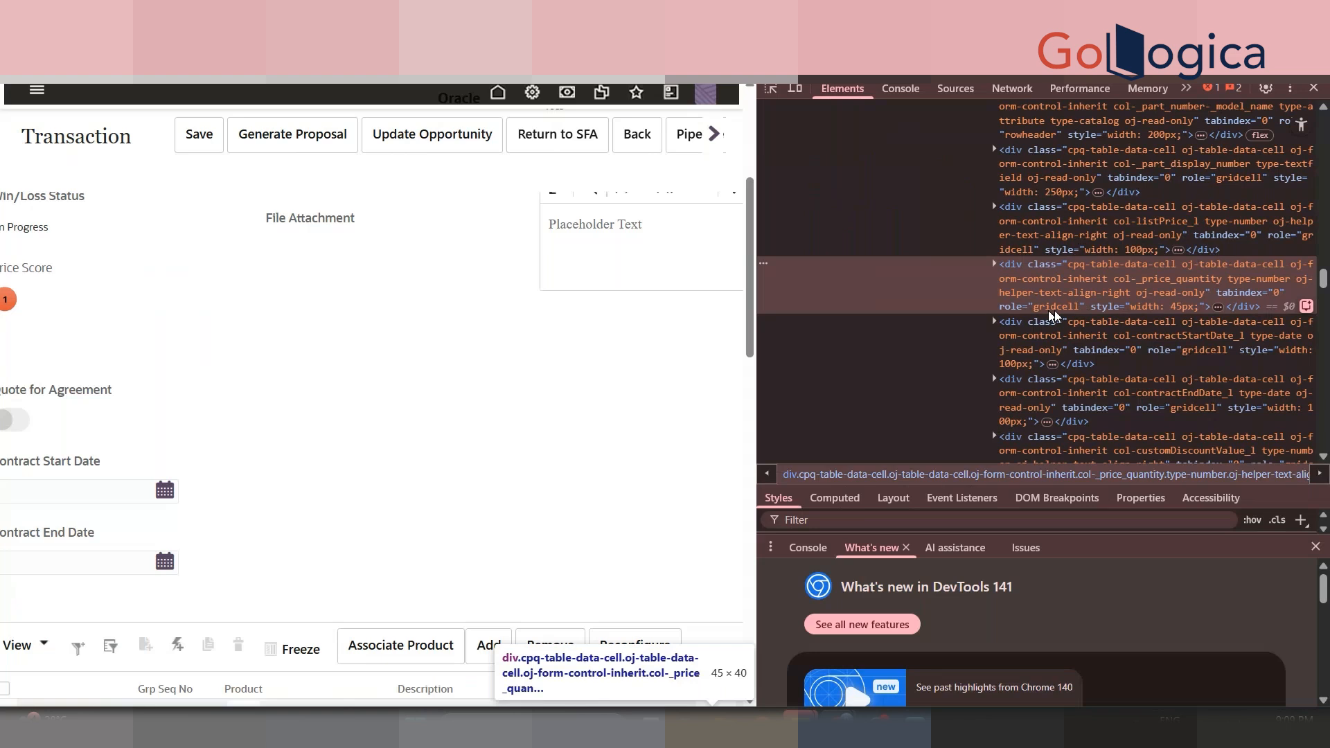
{"action": "double_click", "coordinate": [1185, 278]}
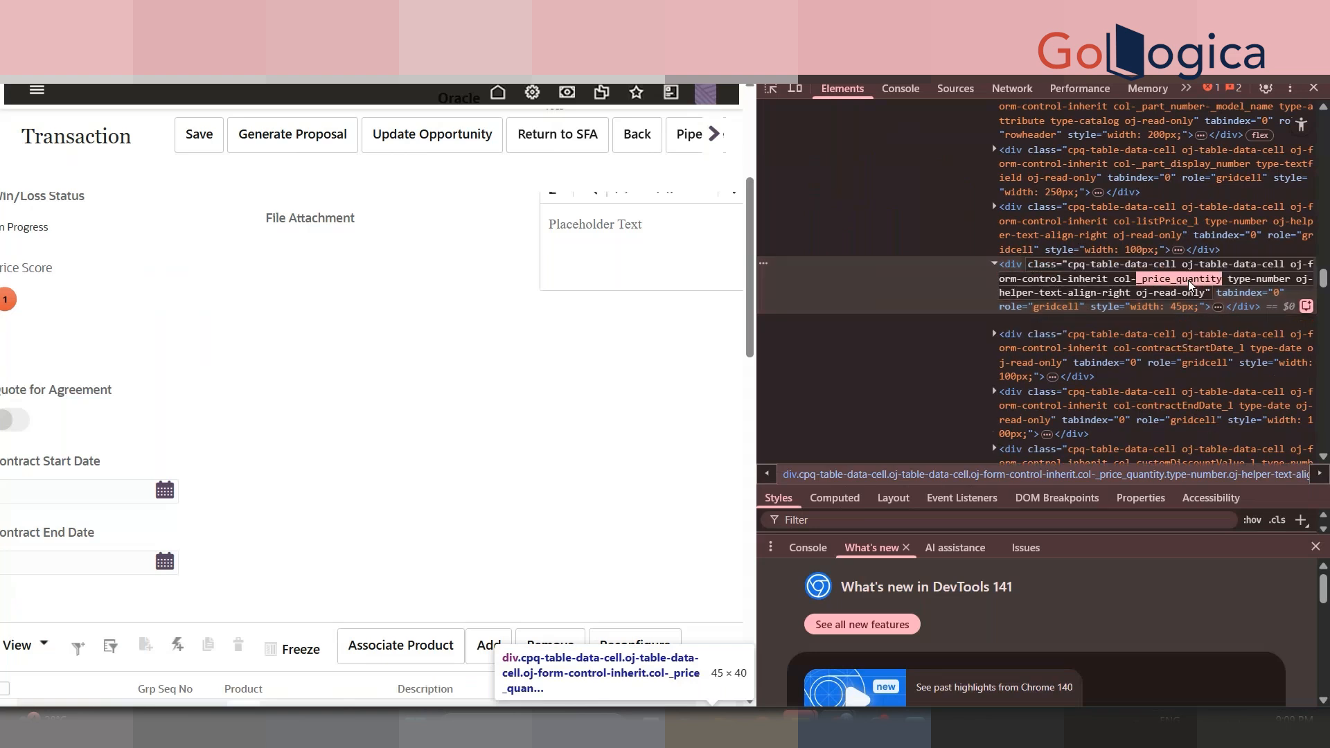
{"action": "left_click", "coordinate": [1318, 89]}
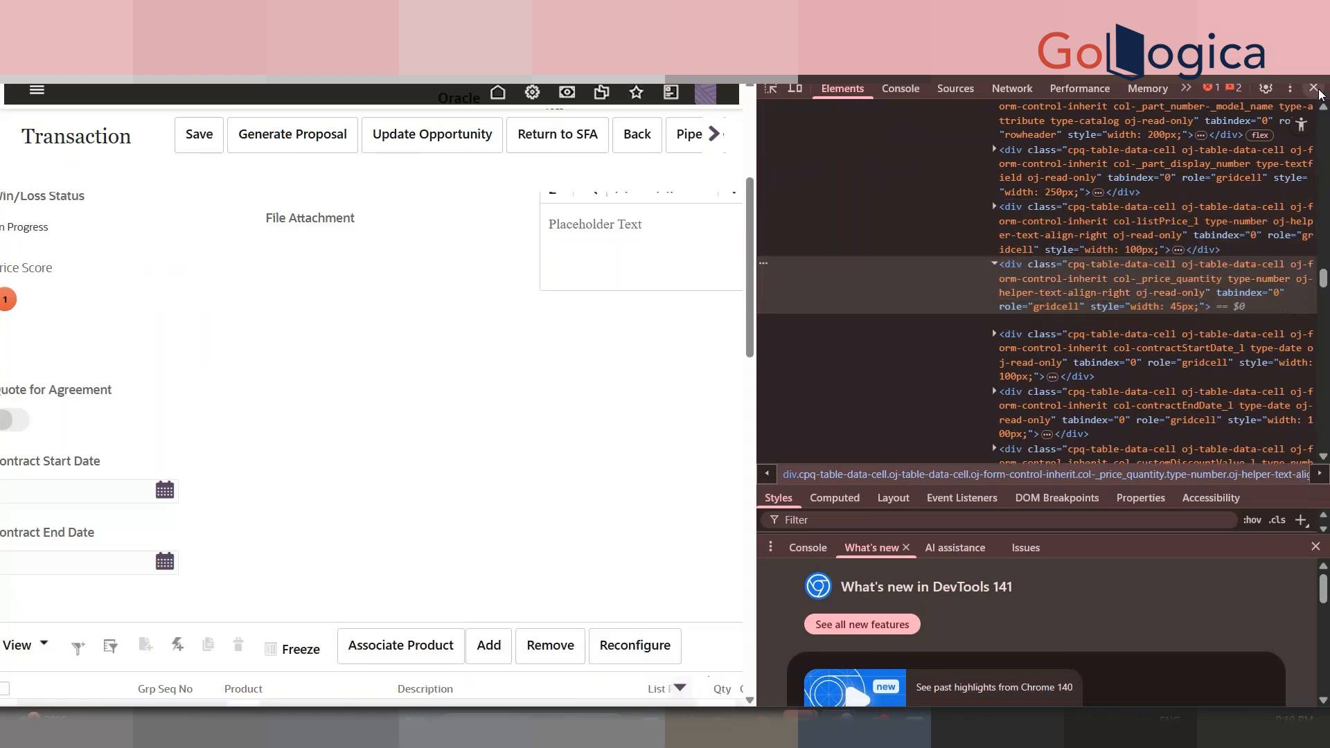
{"action": "left_click", "coordinate": [1316, 94]}
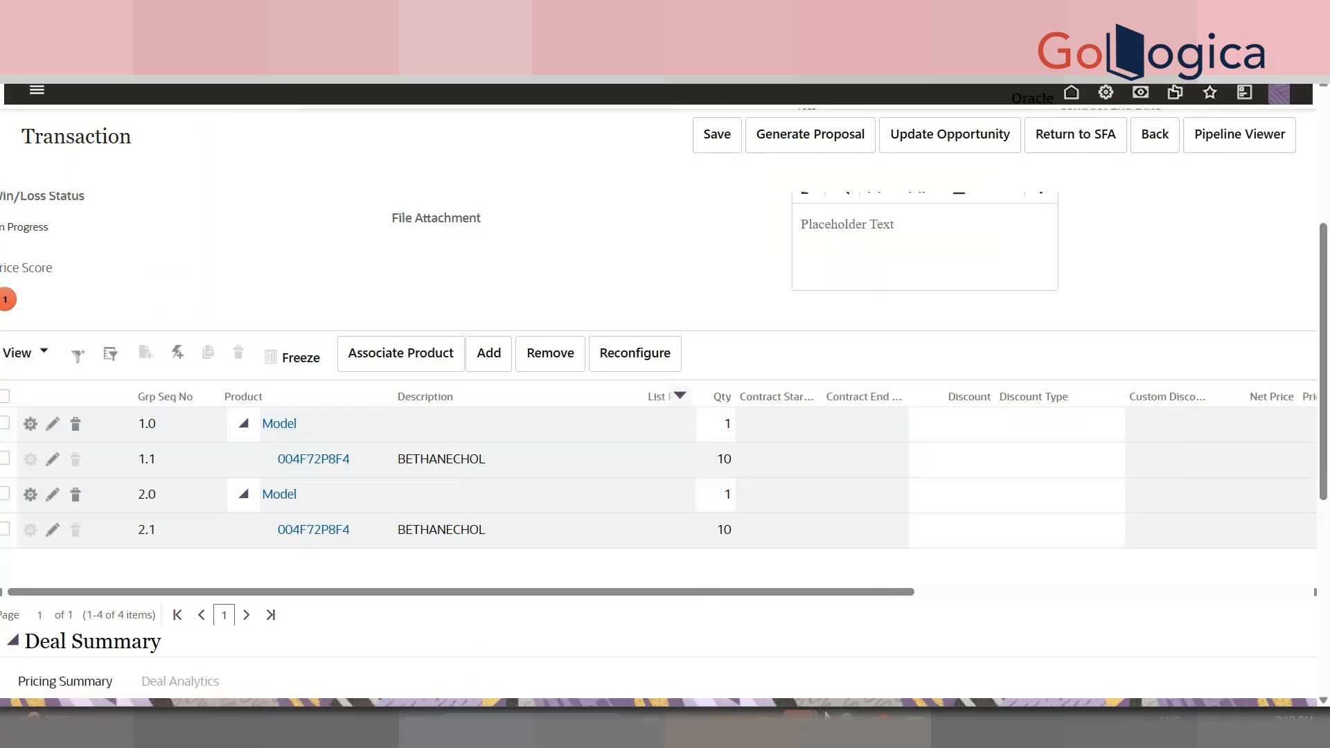
- Add the transaction line attribute _model_variable_name to the function's variables
{"action": "mouse_move", "coordinate": [840, 723]}
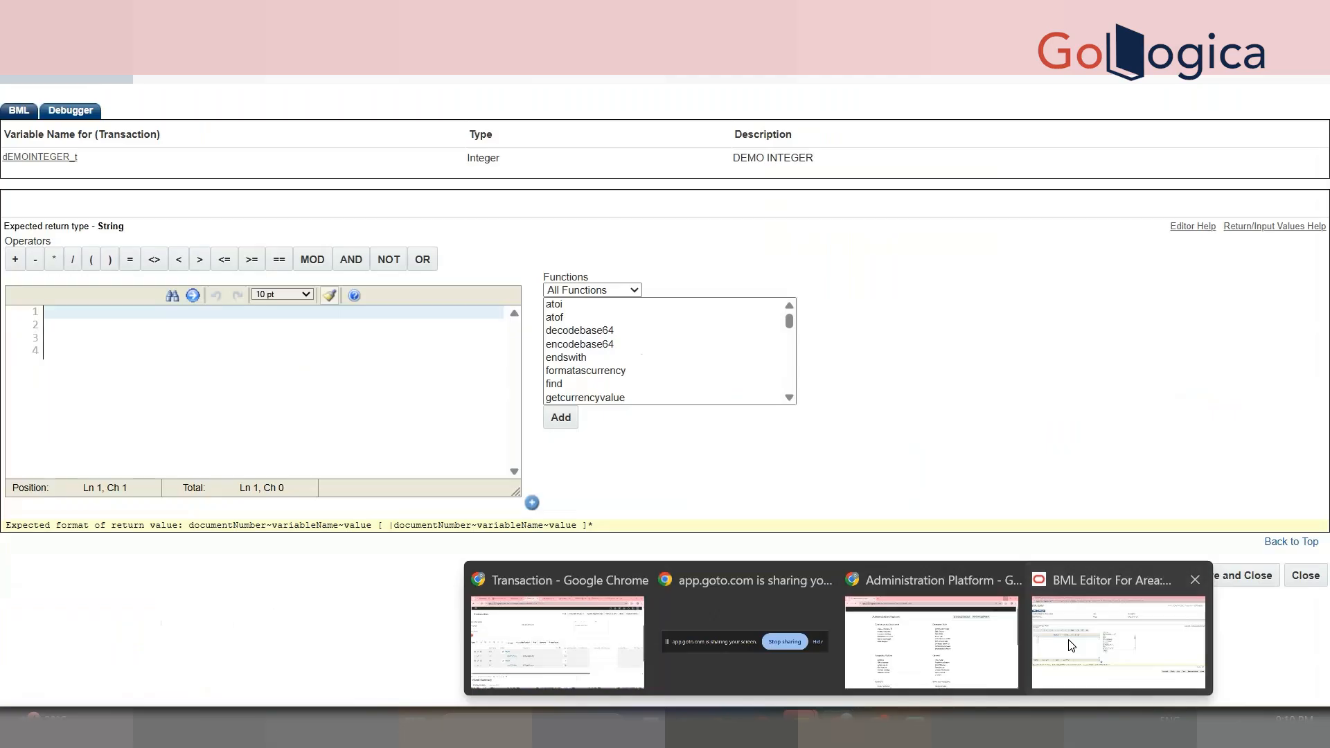
{"action": "left_click", "coordinate": [1115, 641]}
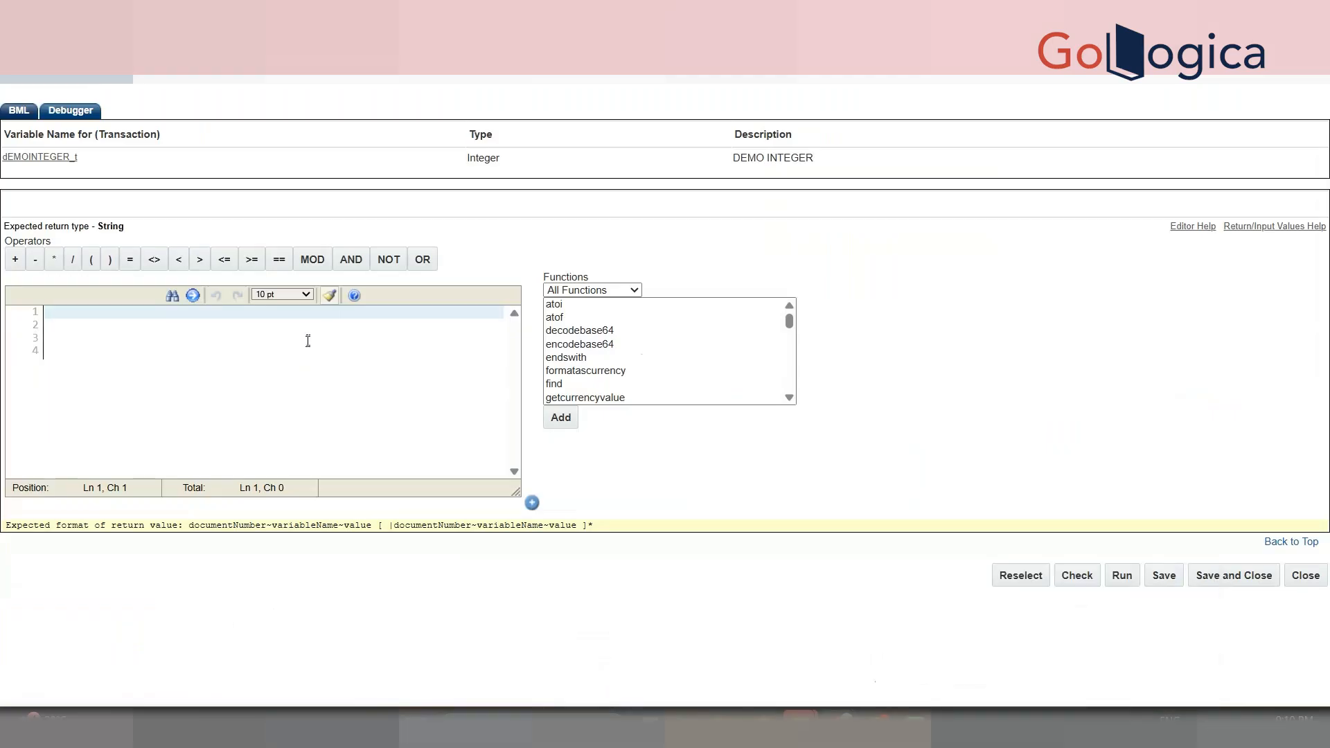
{"action": "left_click", "coordinate": [1015, 588]}
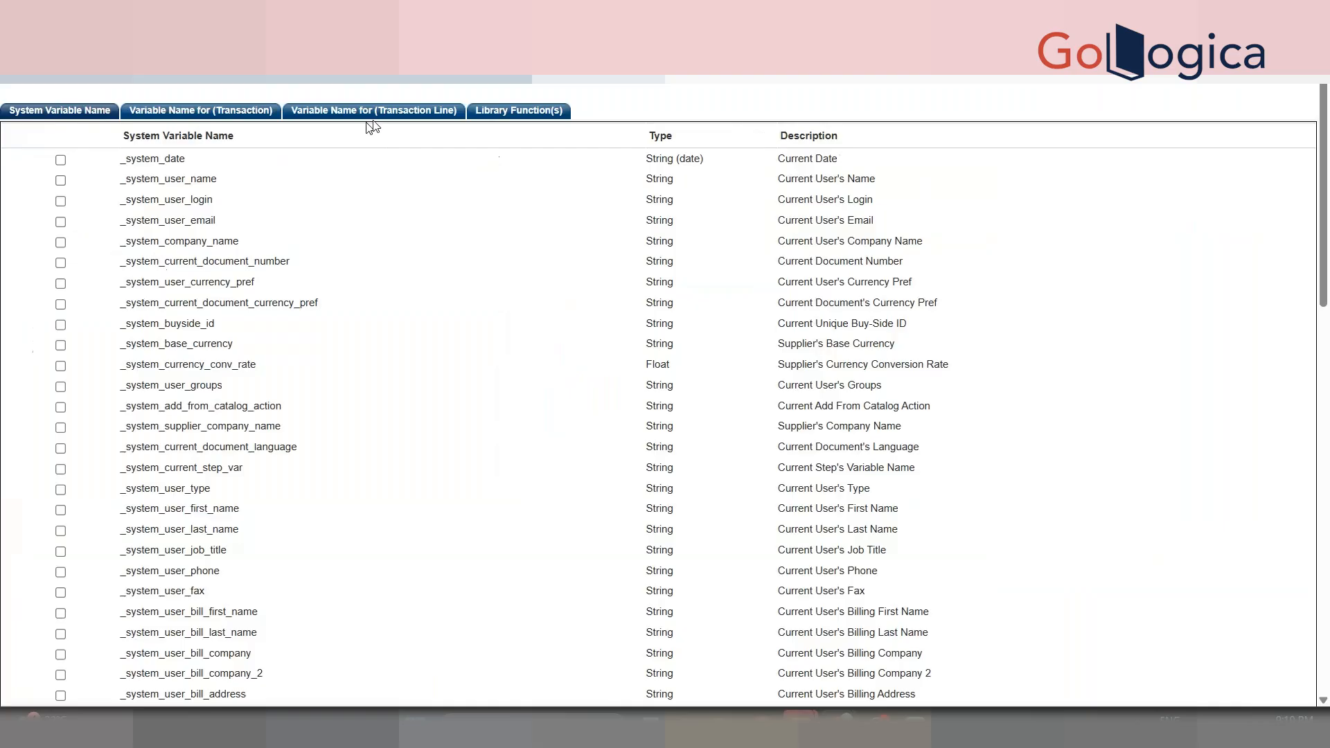
{"action": "left_click", "coordinate": [402, 117]}
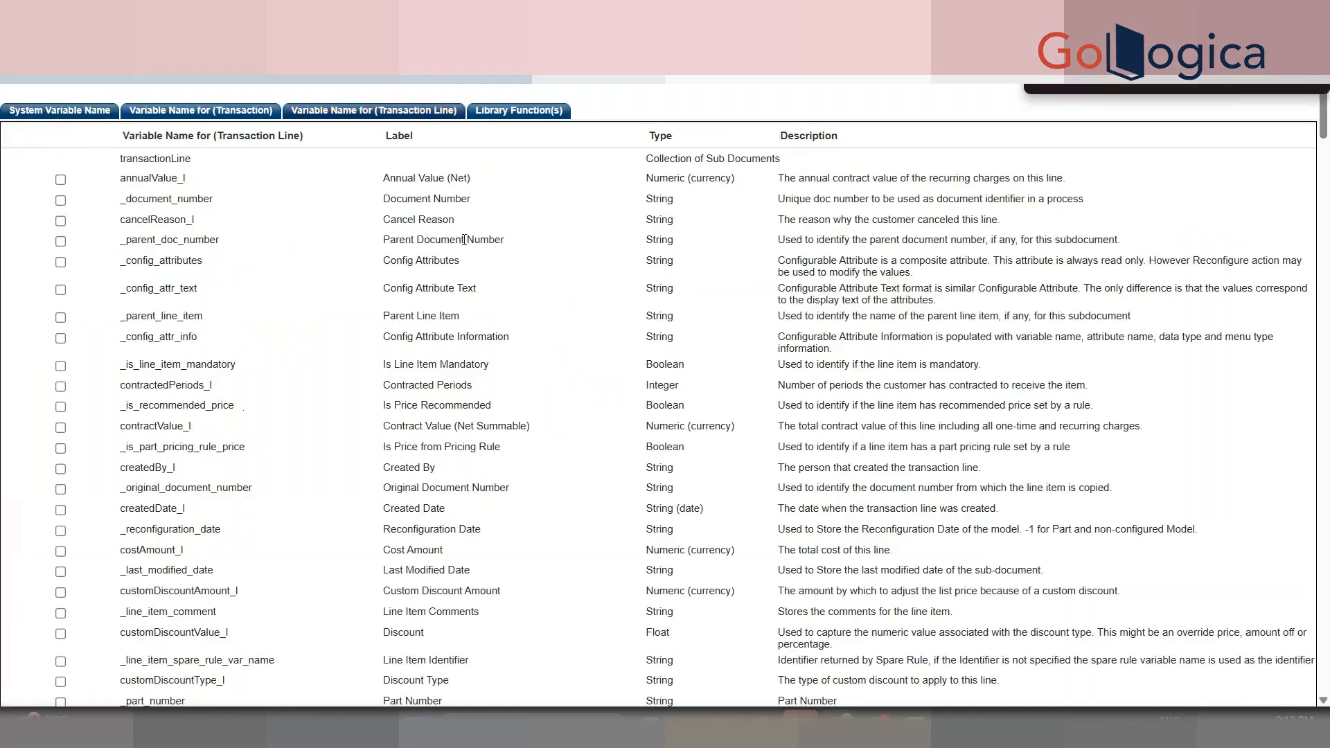
{"action": "type", "text": "_model_va"}
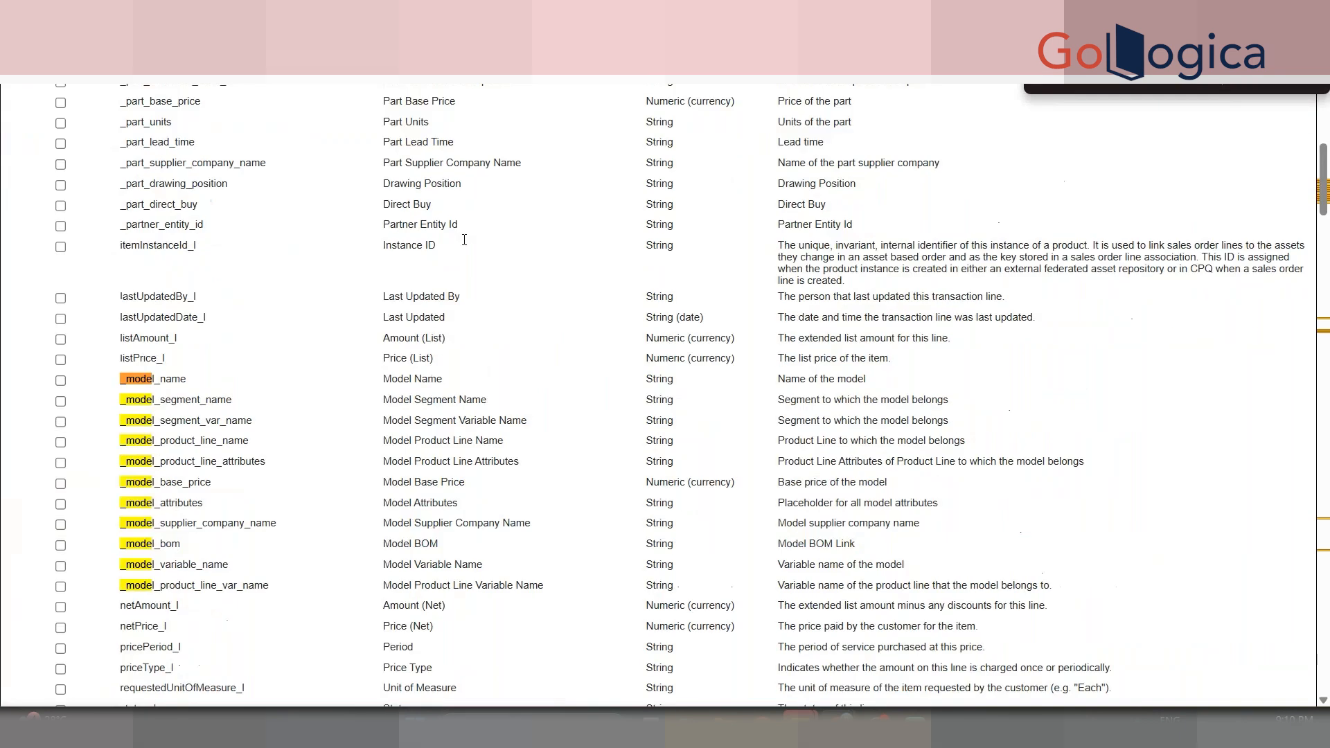
{"action": "left_click", "coordinate": [61, 567]}
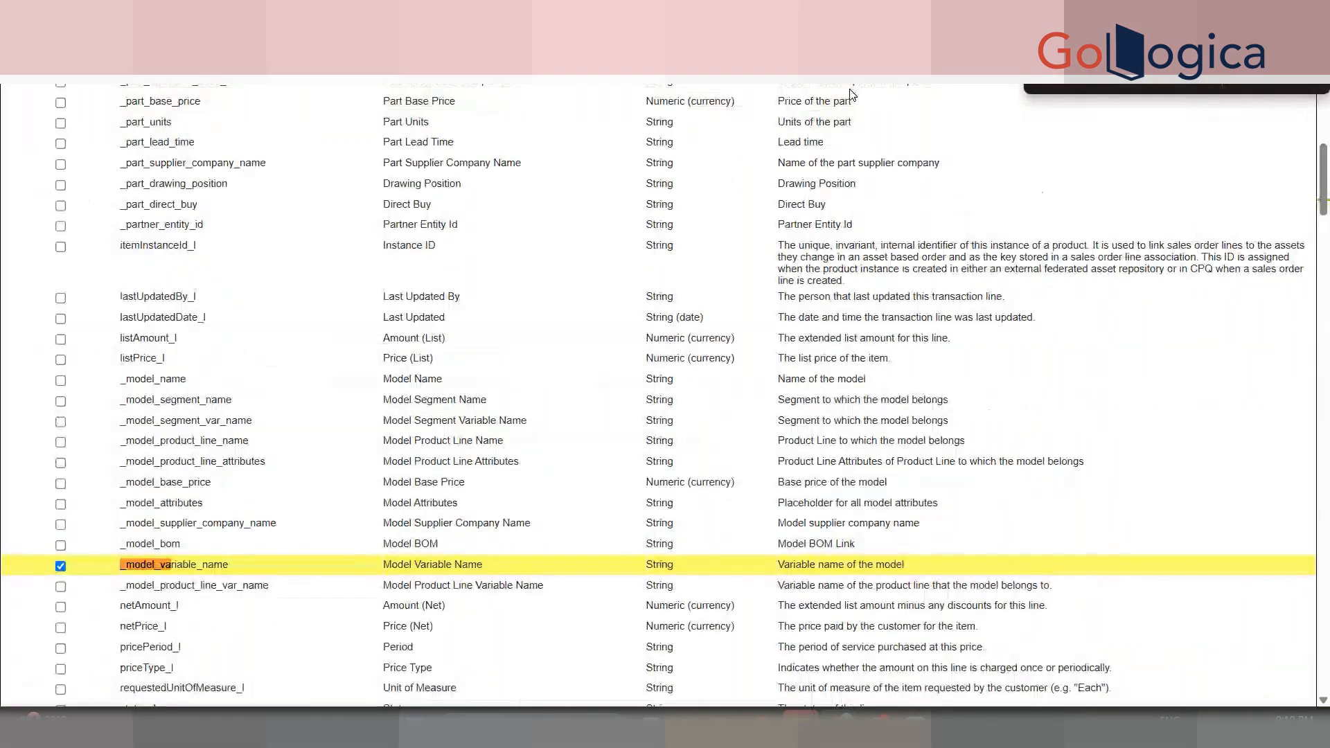
{"action": "key", "text": "Escape"}
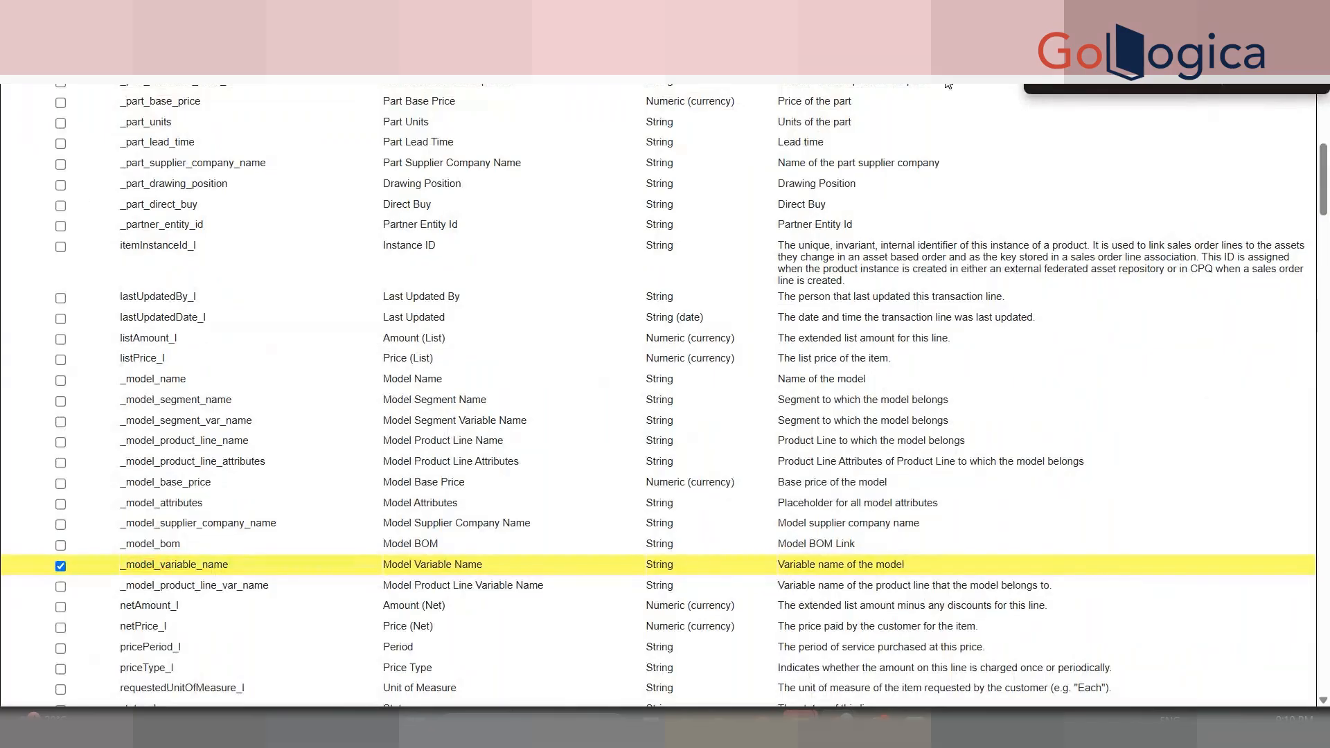
{"action": "left_click_drag", "start_coordinate": [1322, 179], "coordinate": [1321, 658]}
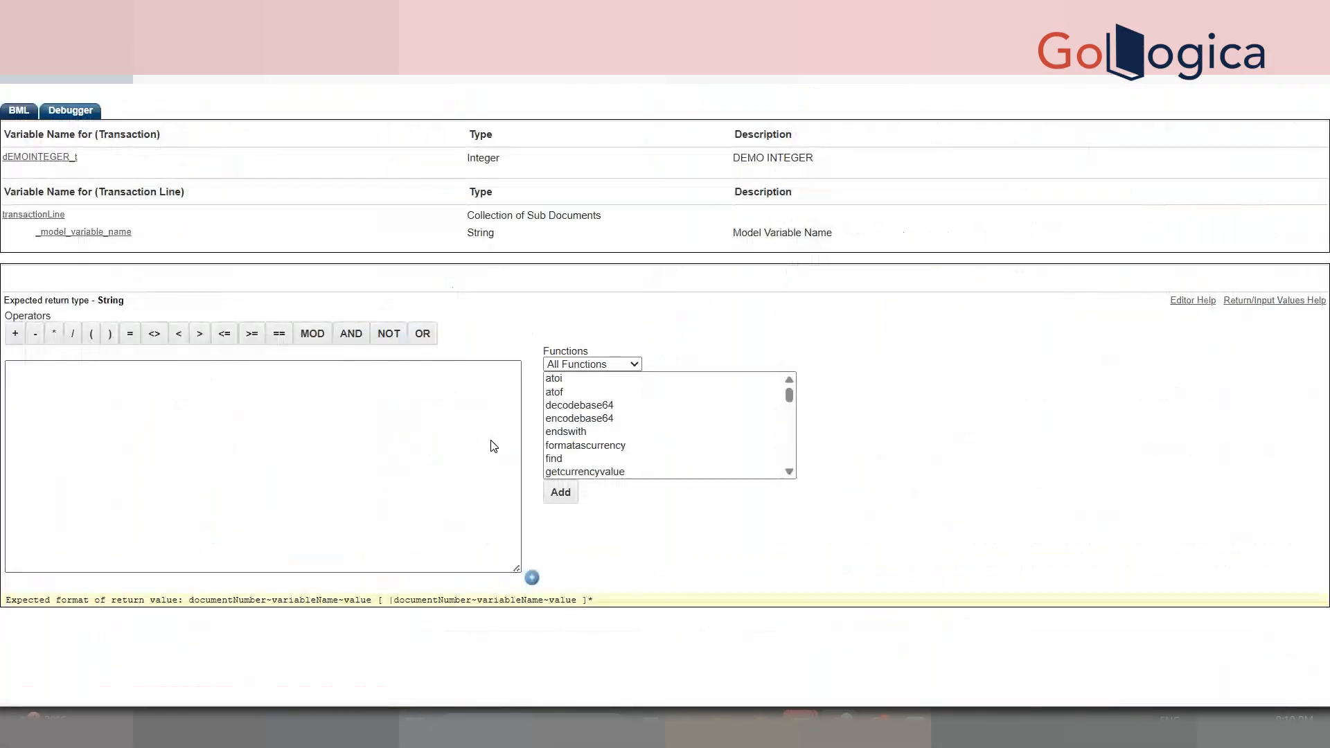
- Write returnString = ""; and start a for loop over transactionLine
{"action": "left_click", "coordinate": [228, 403]}
{"action": "type", "text": "for line"}
{"action": "key", "text": "BackSpace"}
{"action": "key", "text": "BackSpace"}
{"action": "key", "text": "BackSpace"}
{"action": "key", "text": "BackSpace"}
{"action": "key", "text": "BackSpace"}
{"action": "key", "text": "BackSpace"}
{"action": "key", "text": "BackSpace"}
{"action": "key", "text": "BackSpace"}
{"action": "key", "text": "BackSpace"}
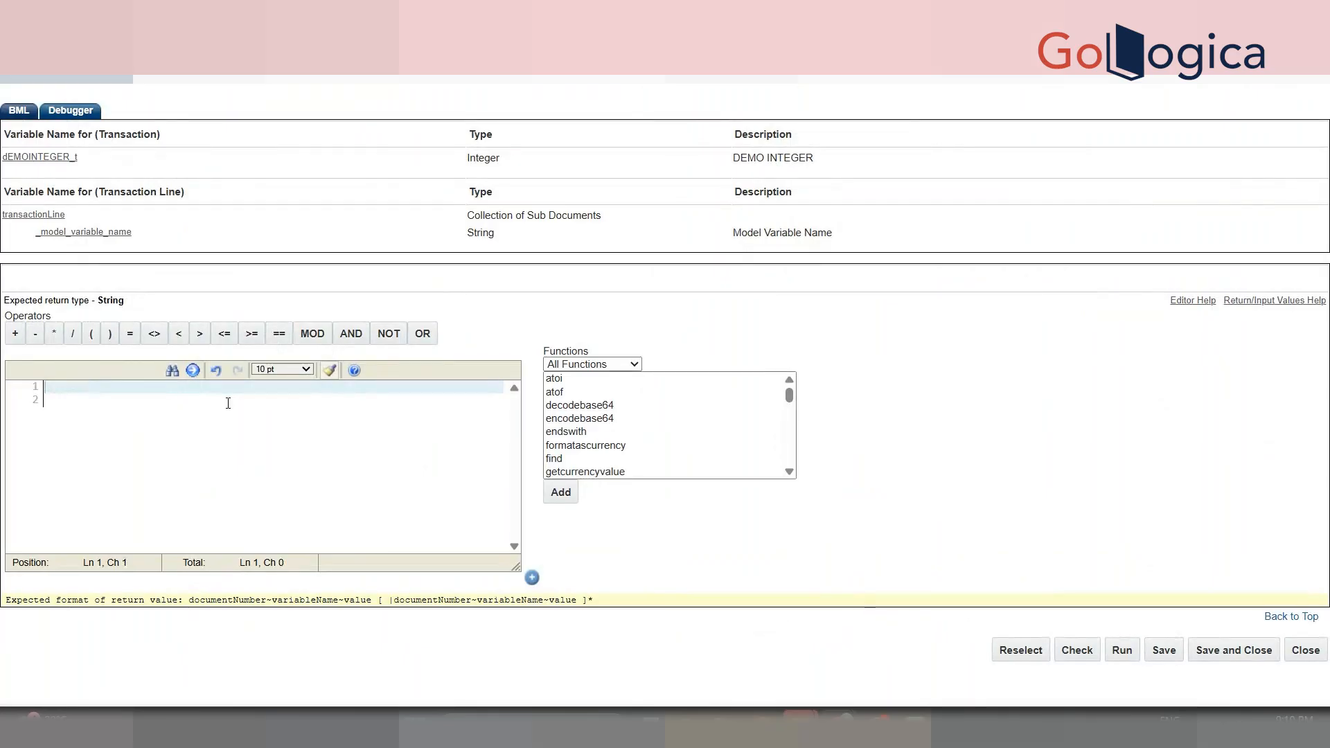
{"action": "type", "text": "returnString = \"\";"}
{"action": "key", "text": "Return"}
{"action": "type", "text": "for lin e in"}
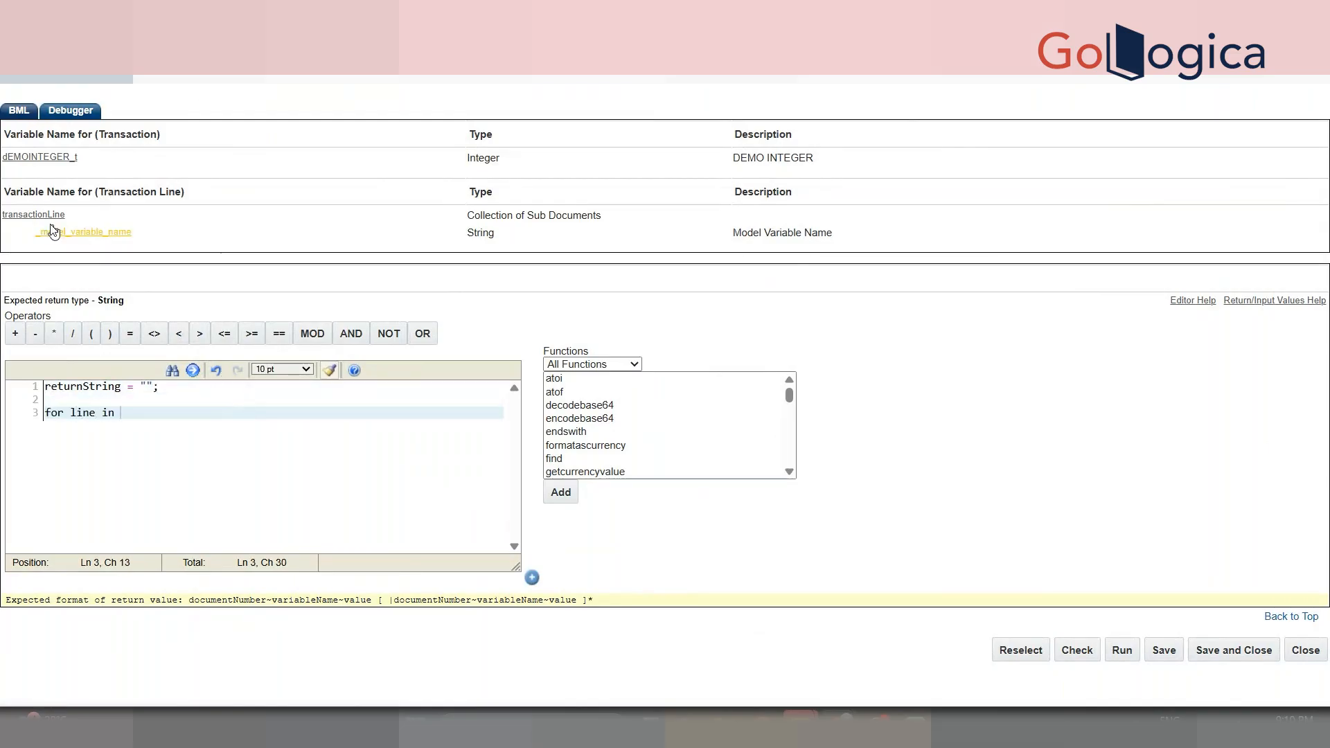
{"action": "left_click", "coordinate": [39, 214]}
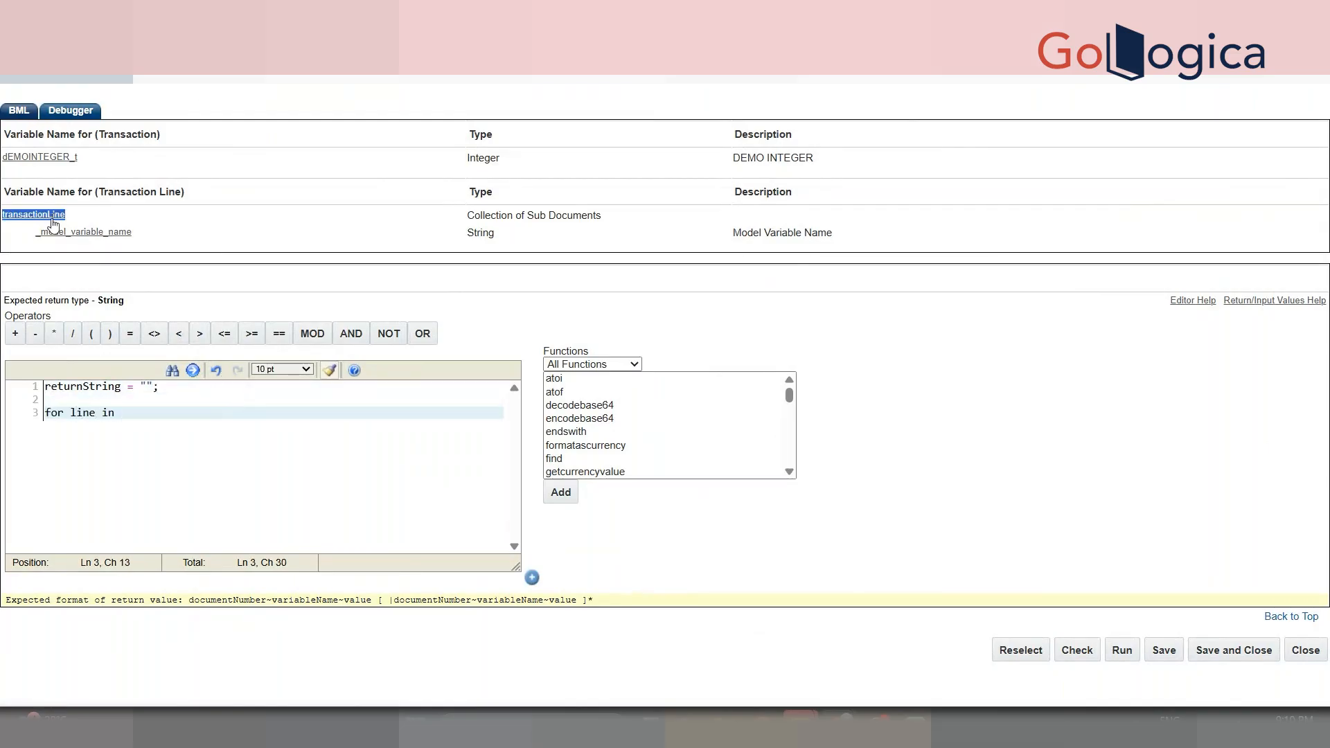
- Fill the loop body with print line._model_variable_name; then close it and add return "";
{"action": "left_click", "coordinate": [250, 414]}
{"action": "type", "text": "P"}
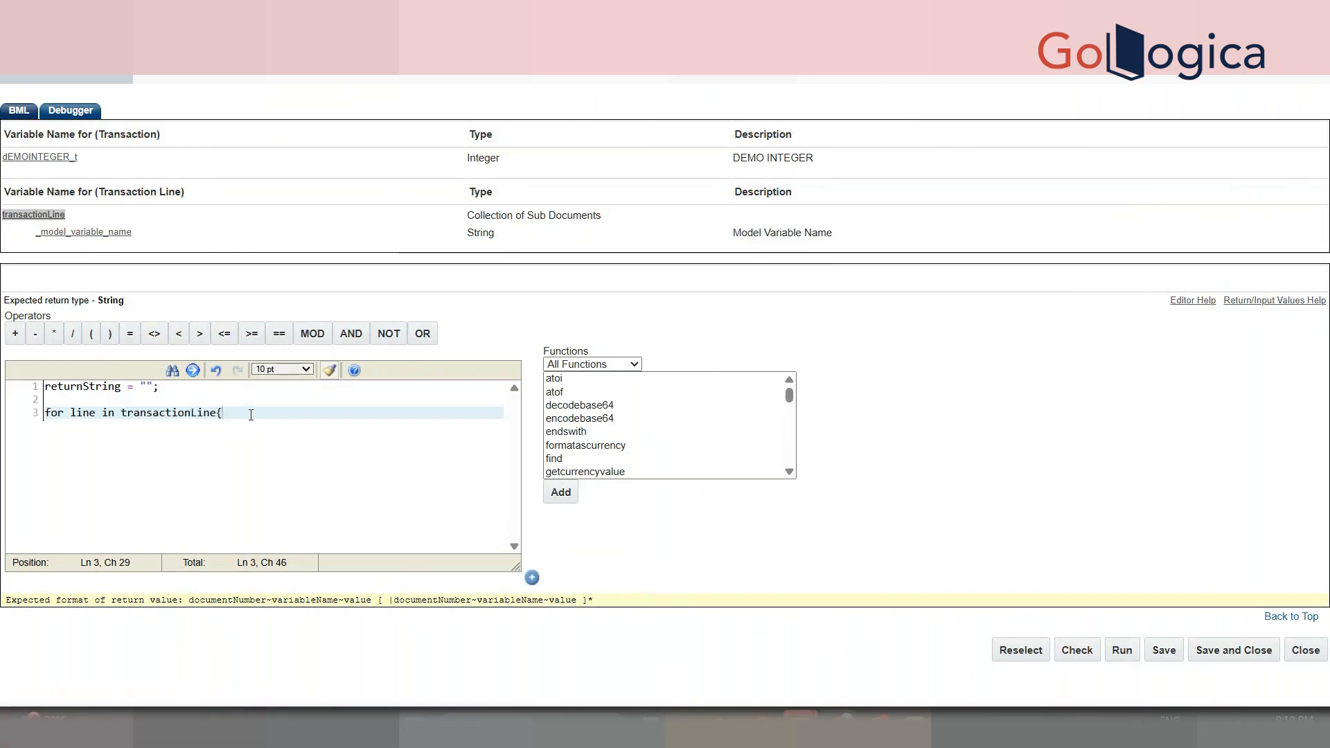
{"action": "key", "text": "Return"}
{"action": "key", "text": "Return"}
{"action": "type", "text": "print line."}
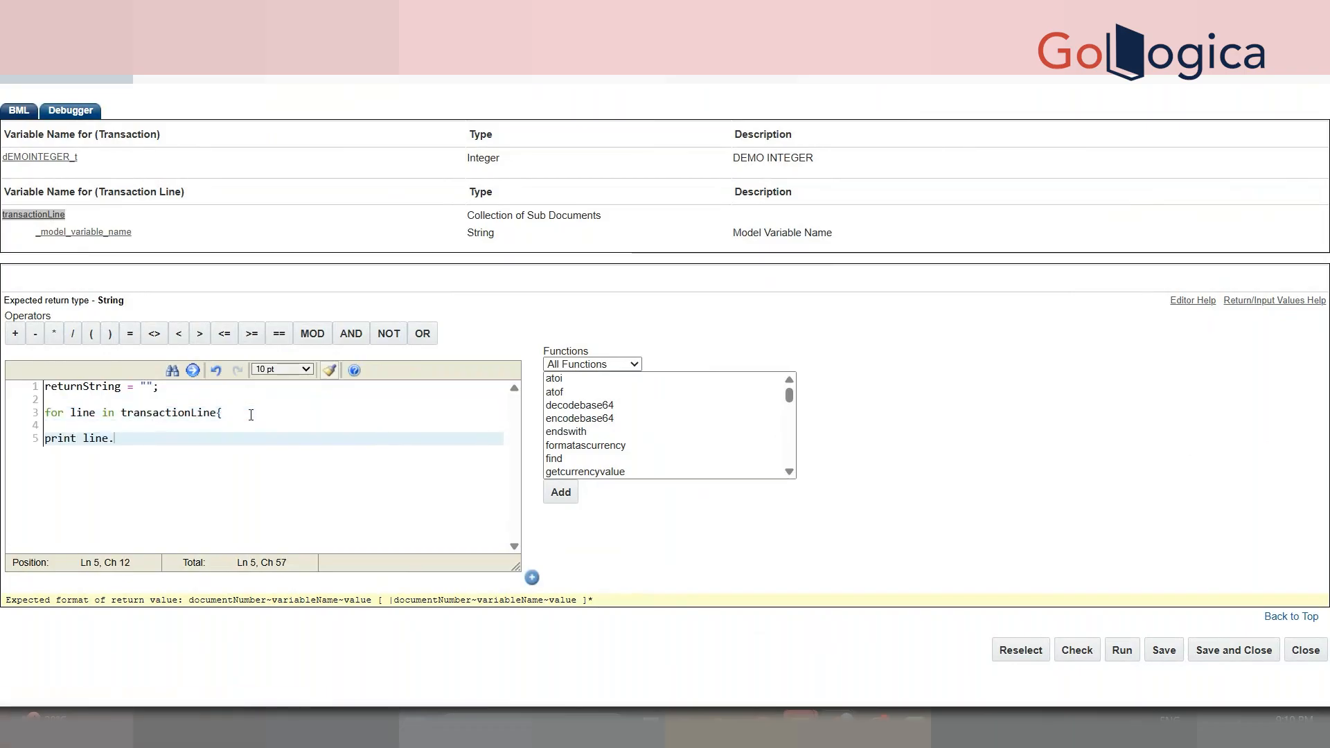
{"action": "left_click", "coordinate": [98, 232]}
{"action": "left_click", "coordinate": [295, 439]}
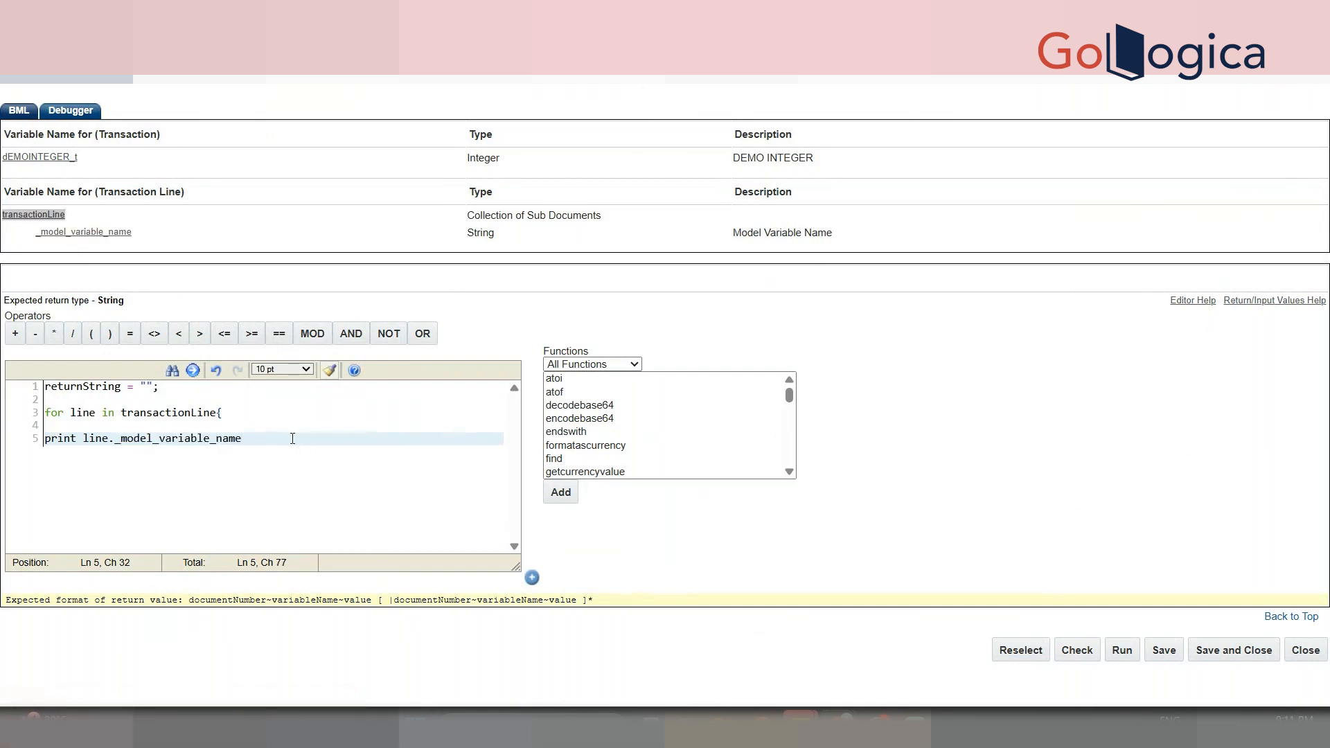
{"action": "type", "text": ";"}
{"action": "key", "text": "Return"}
{"action": "type", "text": "}"}
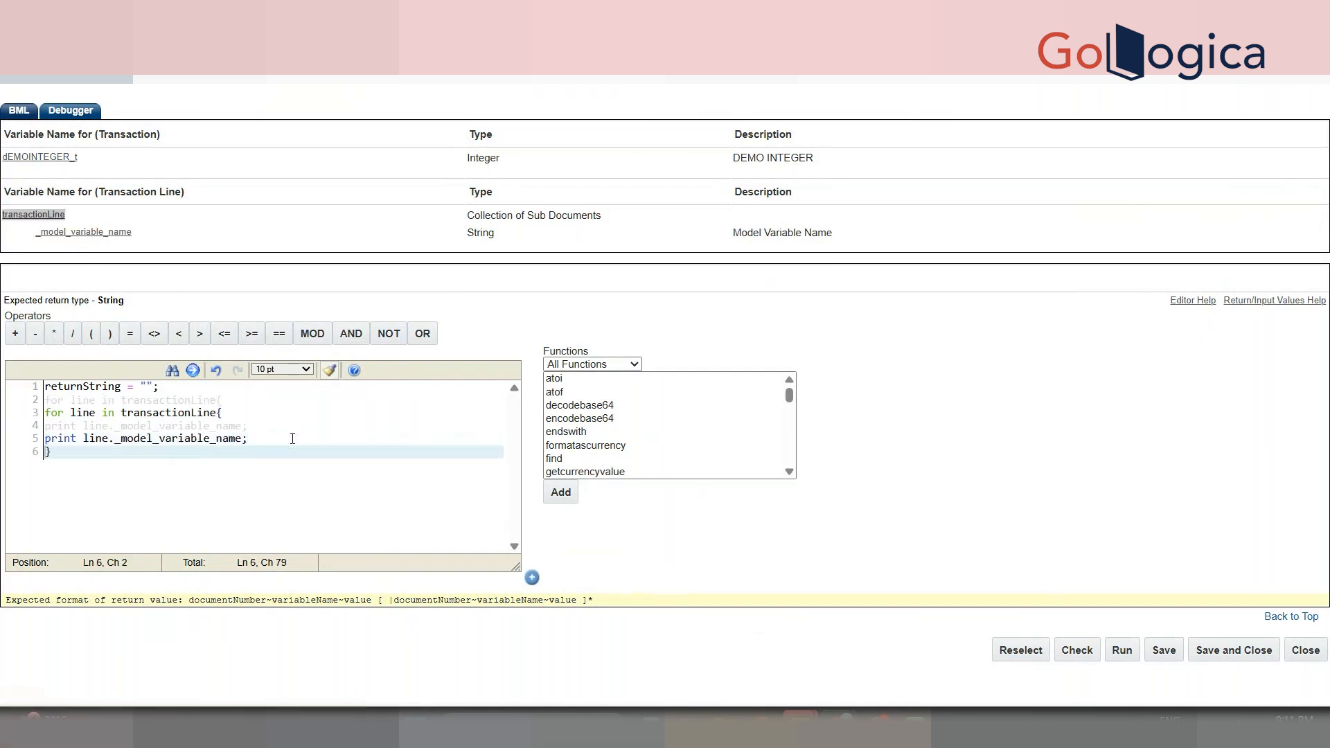
{"action": "key", "text": "Return"}
{"action": "key", "text": "Return"}
{"action": "type", "text": "return \"\";"}
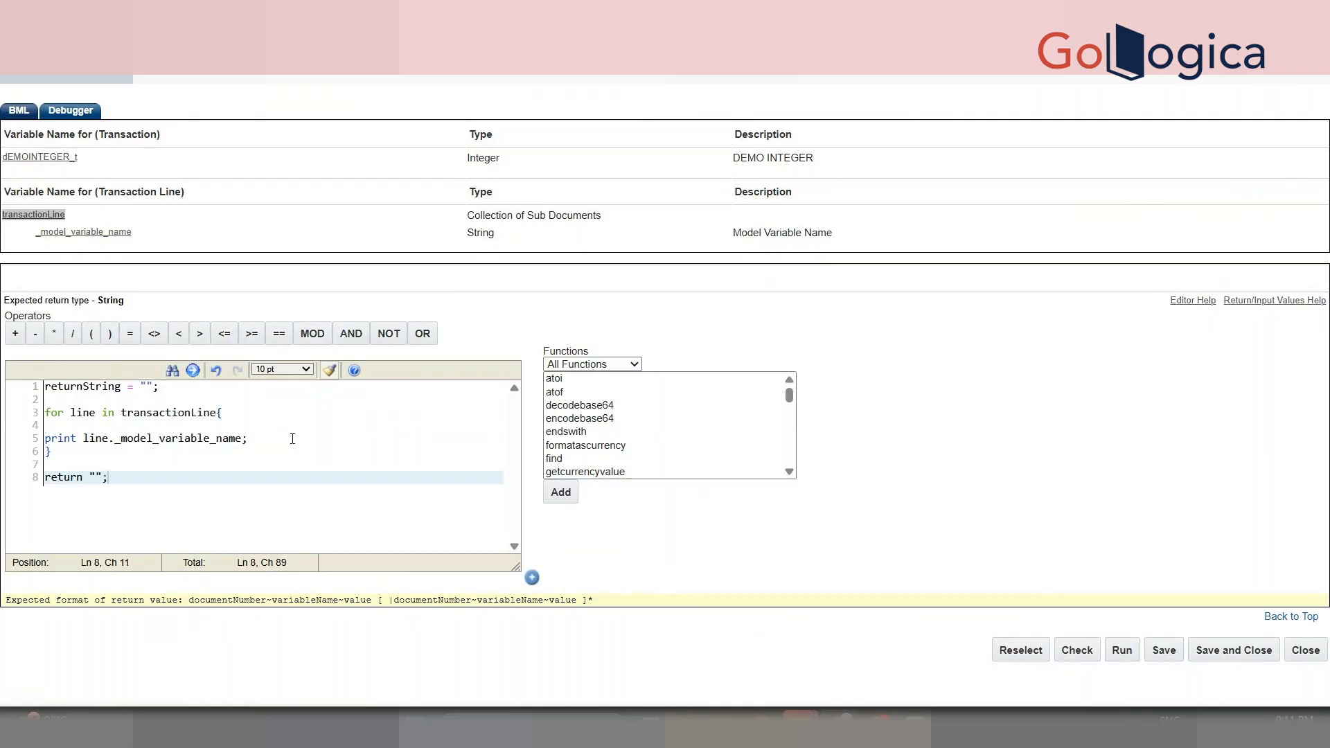
{"action": "key", "text": "Return"}
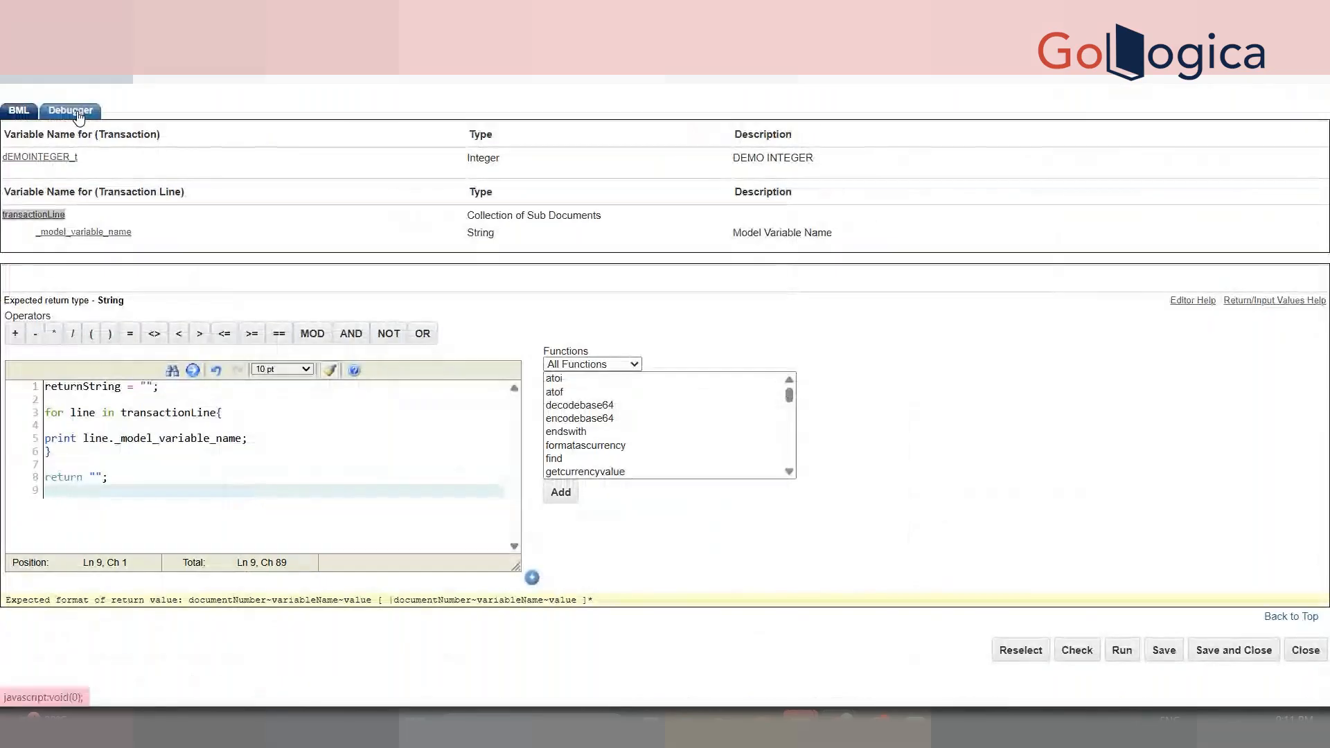
- In the Debugger, import a saved transaction ID's data as script inputs
{"action": "left_click", "coordinate": [77, 113]}
{"action": "left_click", "coordinate": [120, 167]}
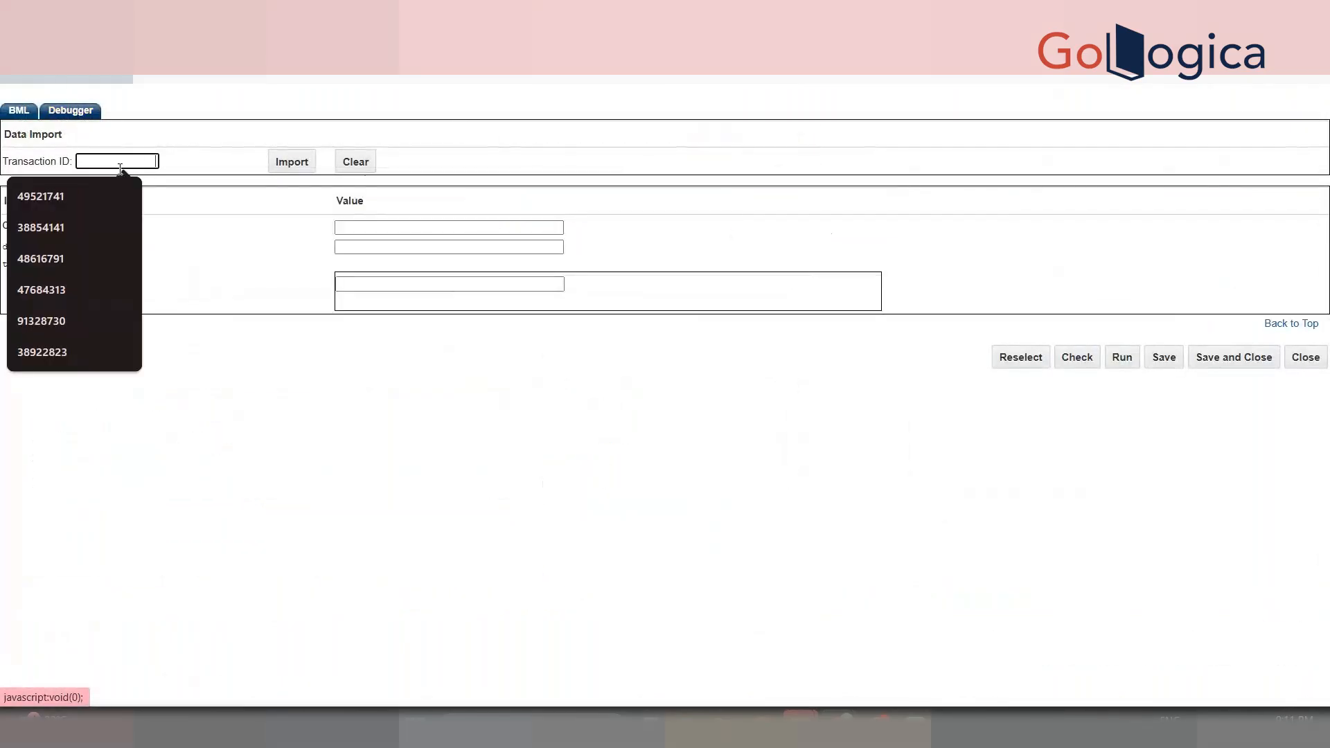
{"action": "key", "text": "Down"}
{"action": "key", "text": "Return"}
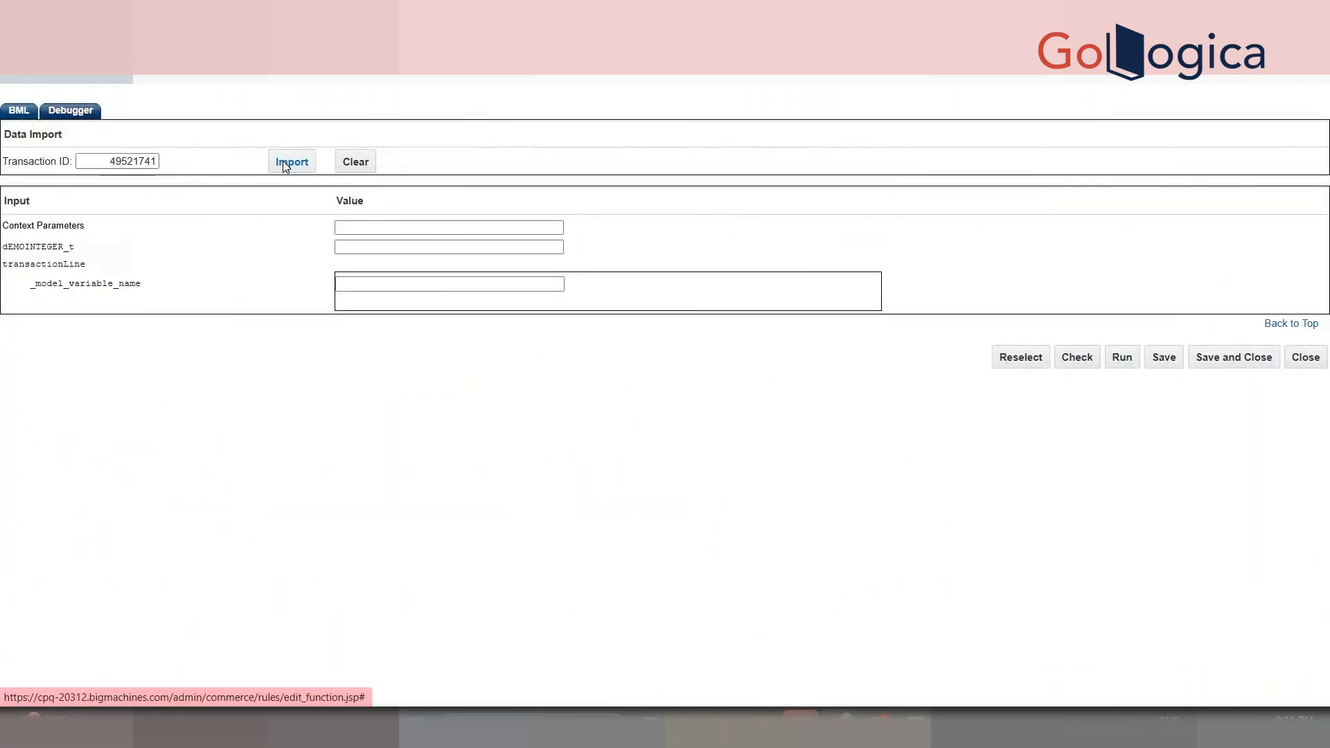
{"action": "left_click", "coordinate": [291, 162]}
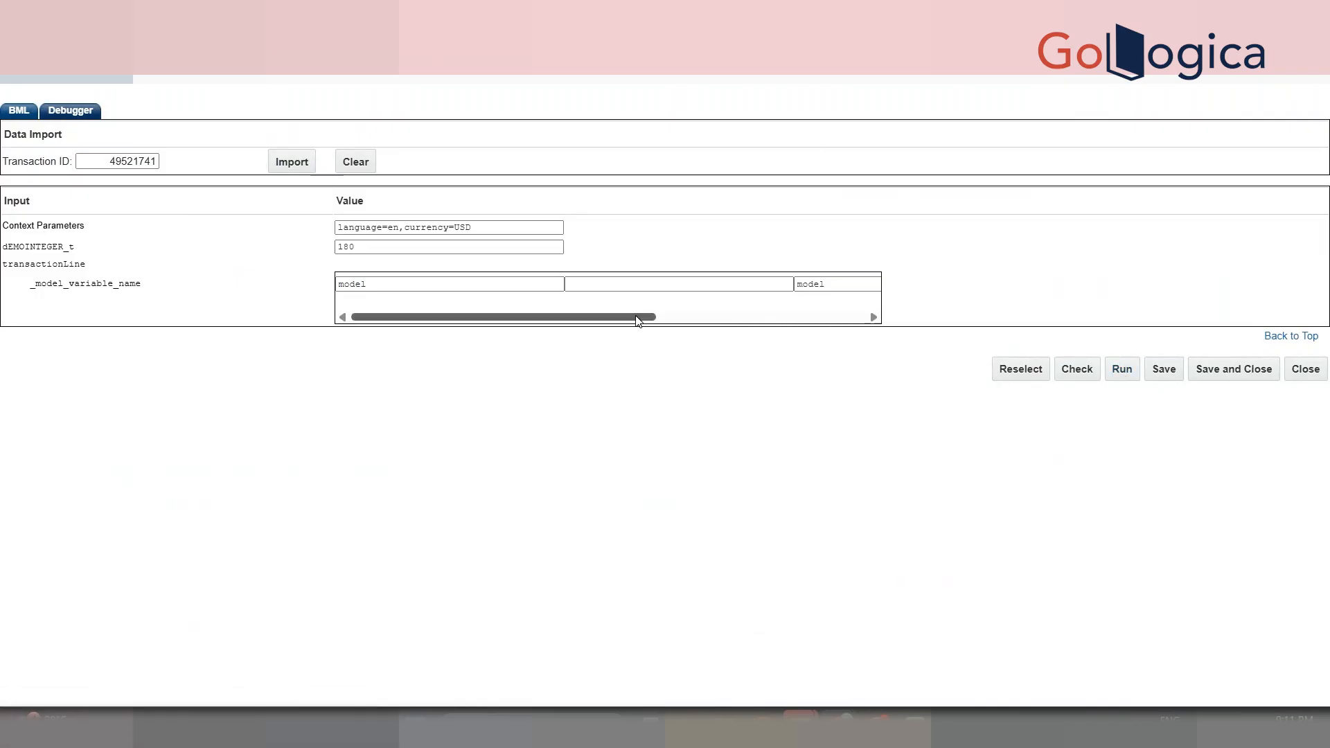
- Run the script and check the console prints "model" for each line
{"action": "left_click_drag", "start_coordinate": [626, 319], "coordinate": [845, 342]}
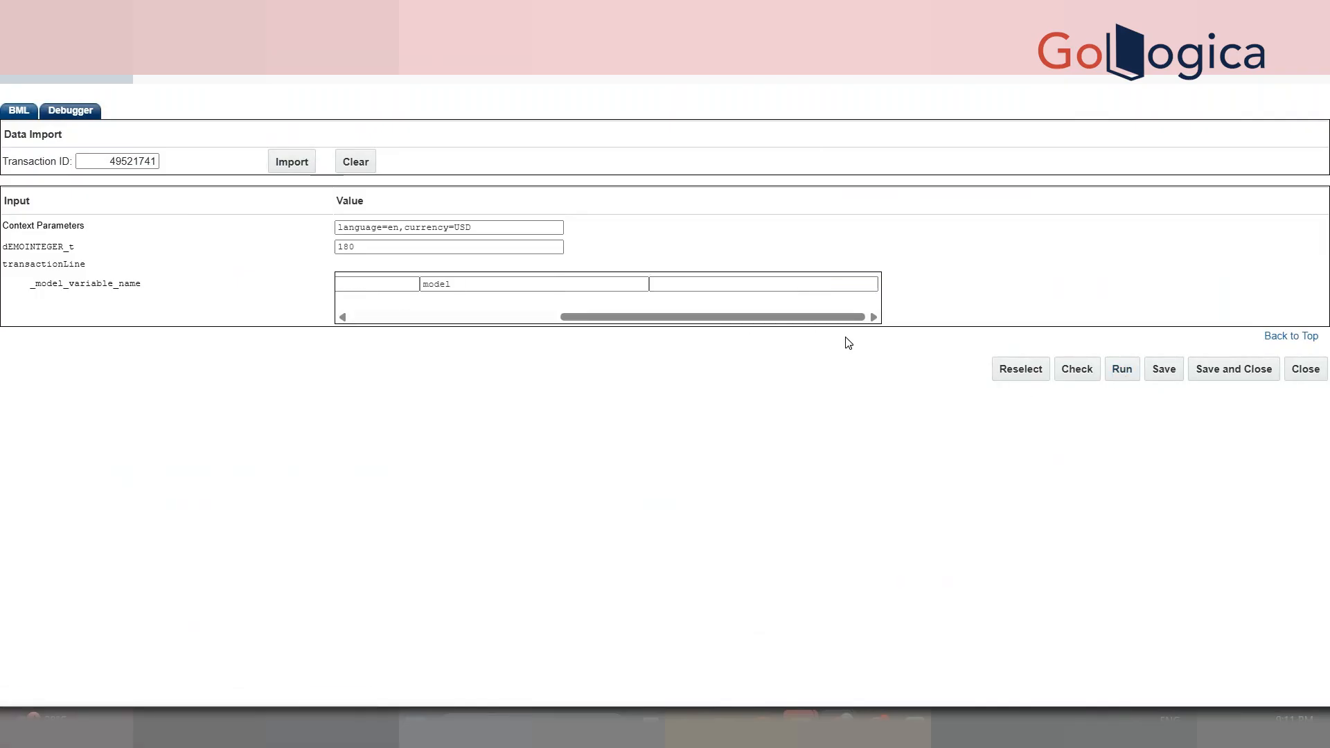
{"action": "left_click", "coordinate": [1132, 380]}
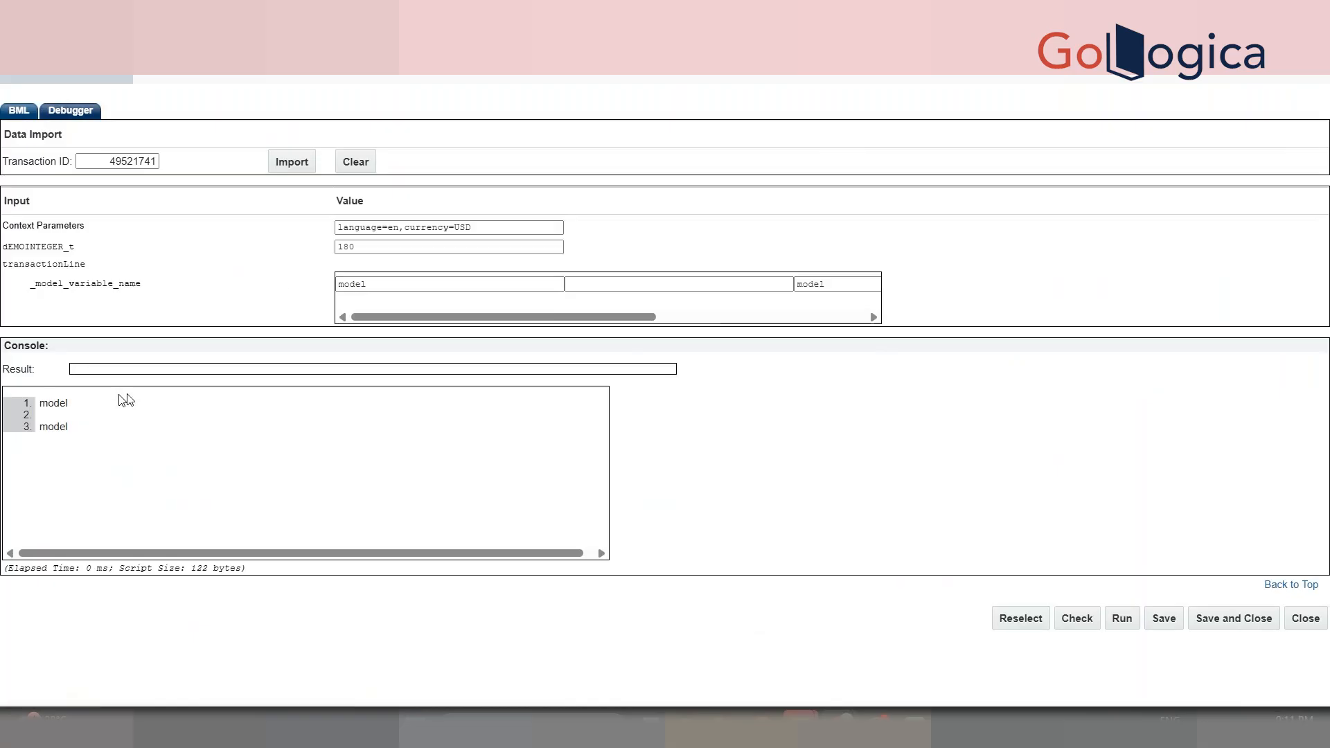
{"action": "double_click", "coordinate": [46, 402]}
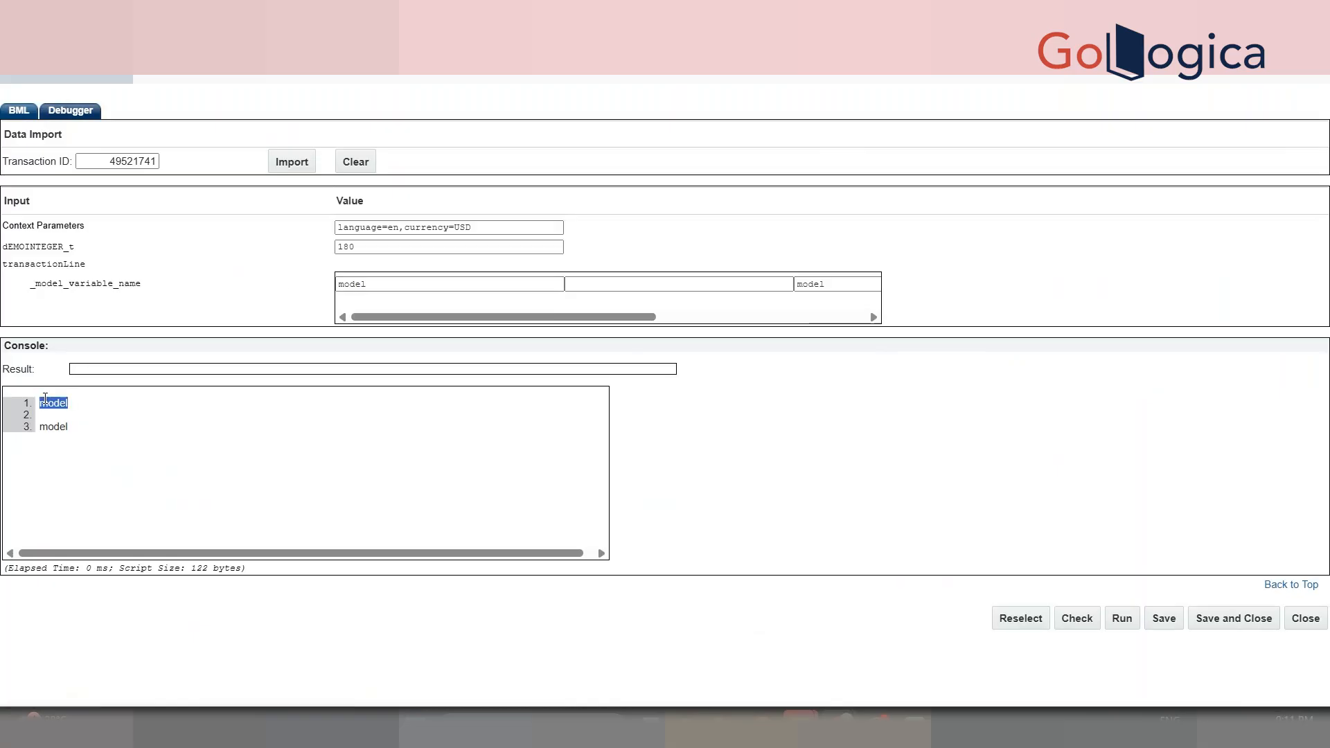
- Delete the print statement from the loop body in the BML editor
{"action": "left_click", "coordinate": [17, 110]}
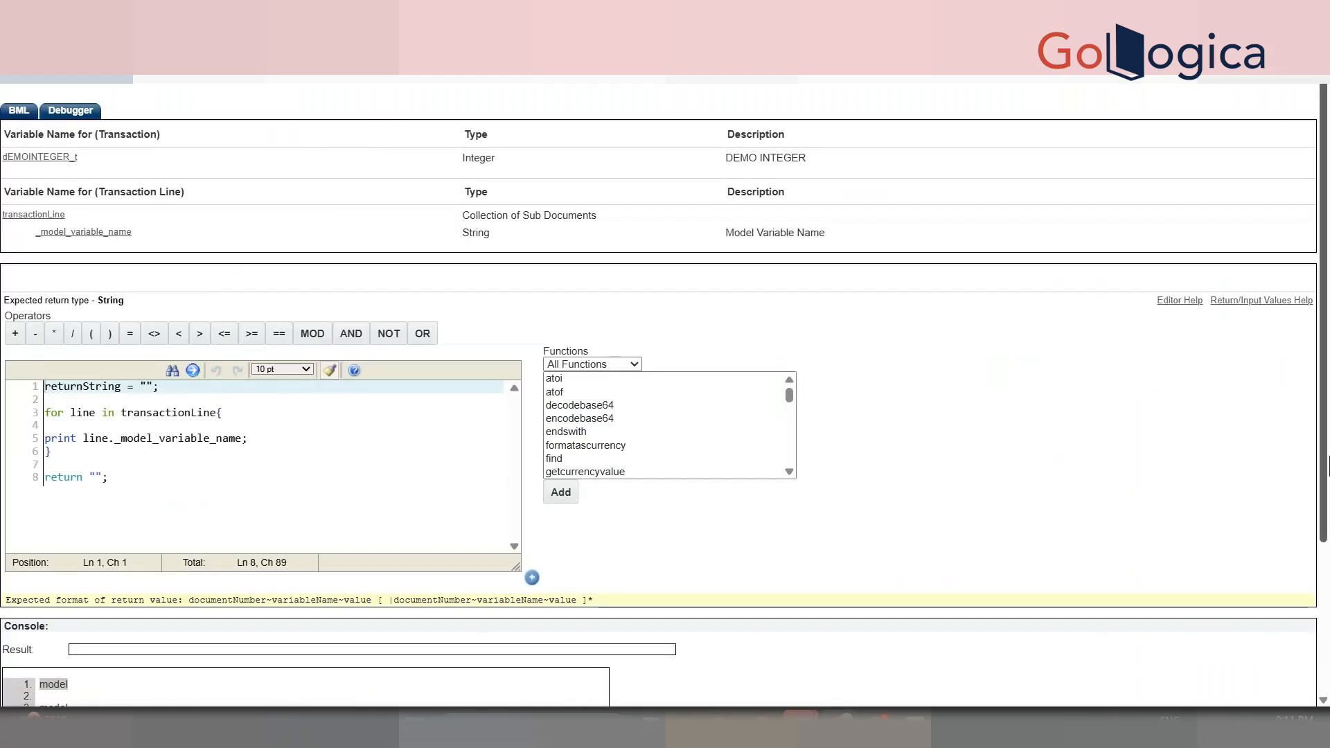
{"action": "scroll", "coordinate": [1326, 547], "scroll_direction": "down", "scroll_amount": 2}
{"action": "left_click", "coordinate": [56, 575]}
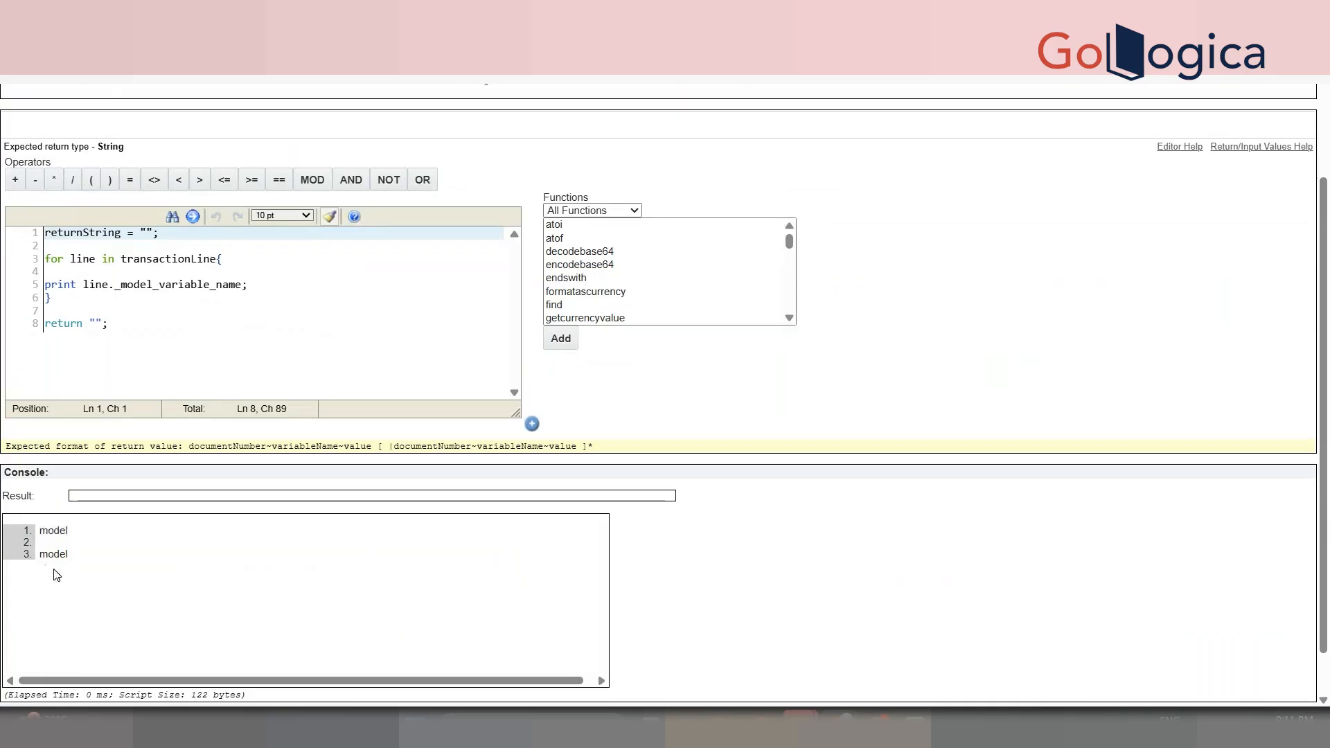
{"action": "left_click", "coordinate": [275, 286]}
{"action": "left_click_drag", "start_coordinate": [275, 287], "coordinate": [32, 289]}
{"action": "key", "text": "BackSpace"}
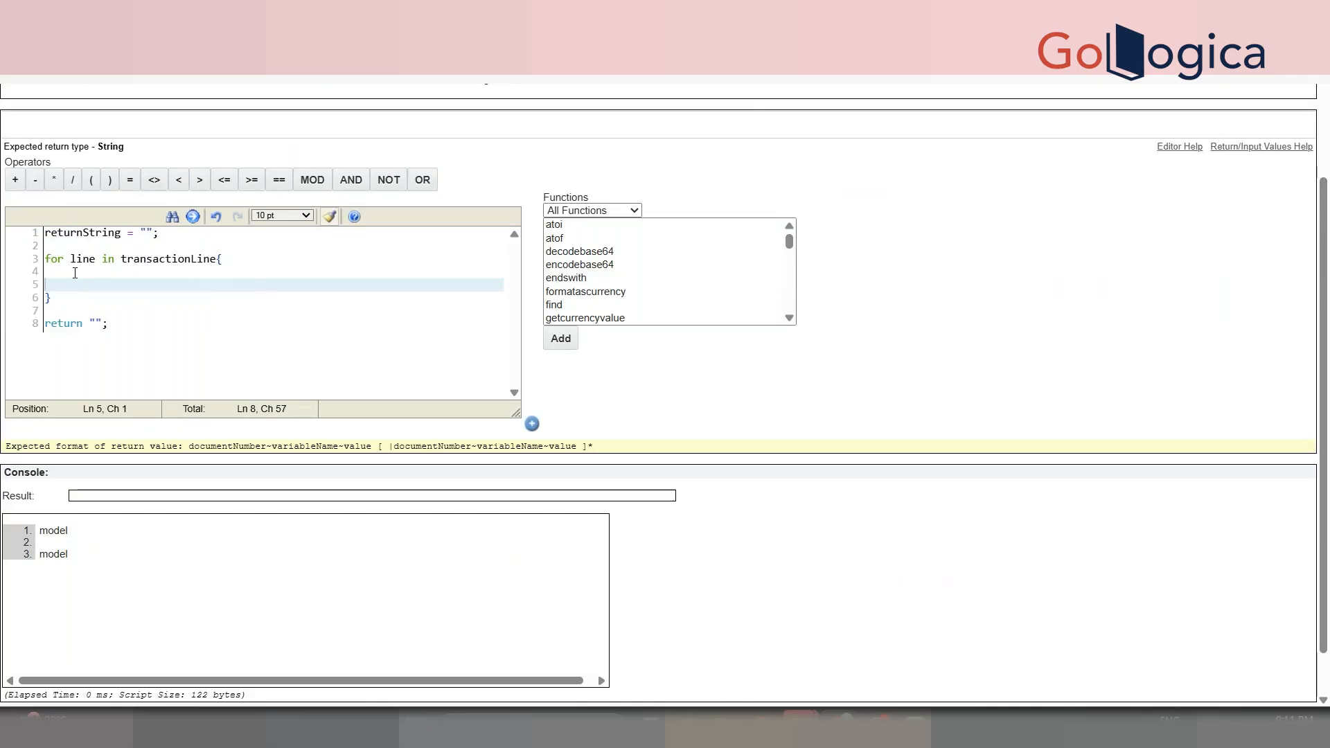
- Rename the loop variable from line to l in the for statement
{"action": "double_click", "coordinate": [57, 259]}
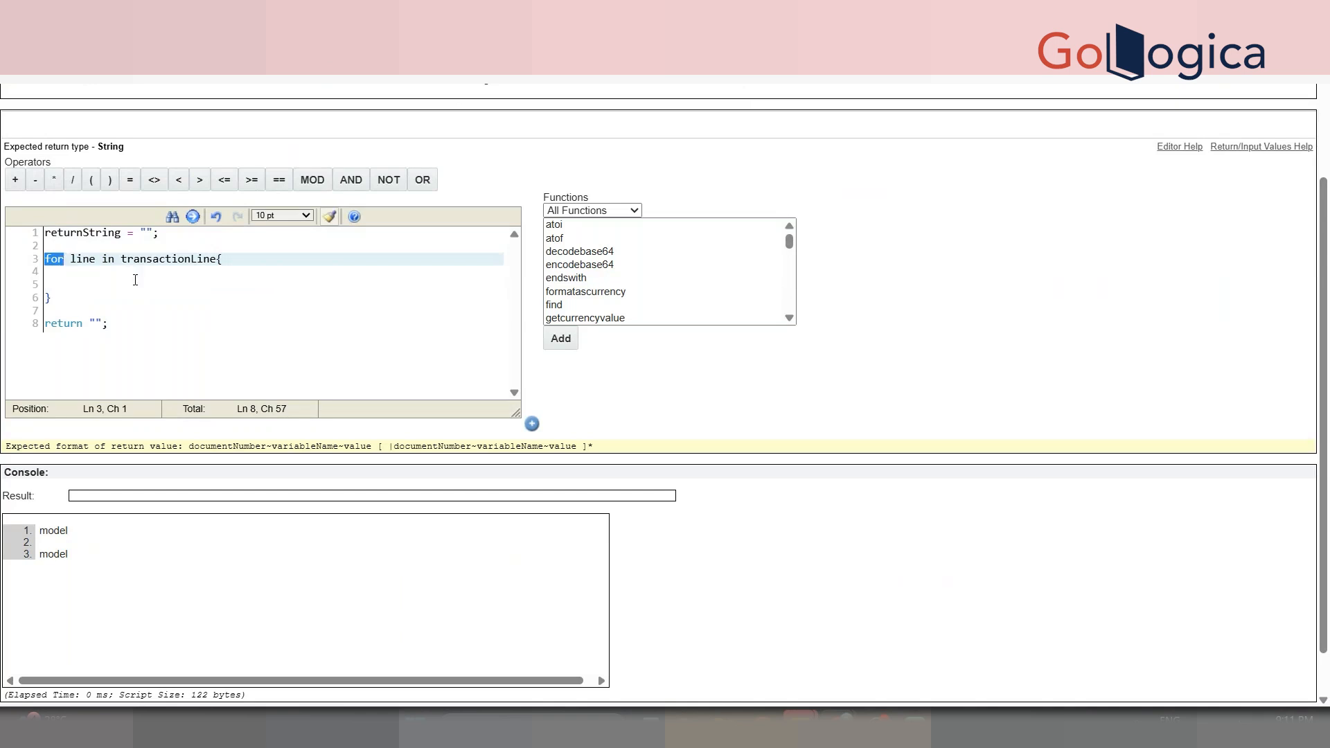
{"action": "double_click", "coordinate": [184, 259]}
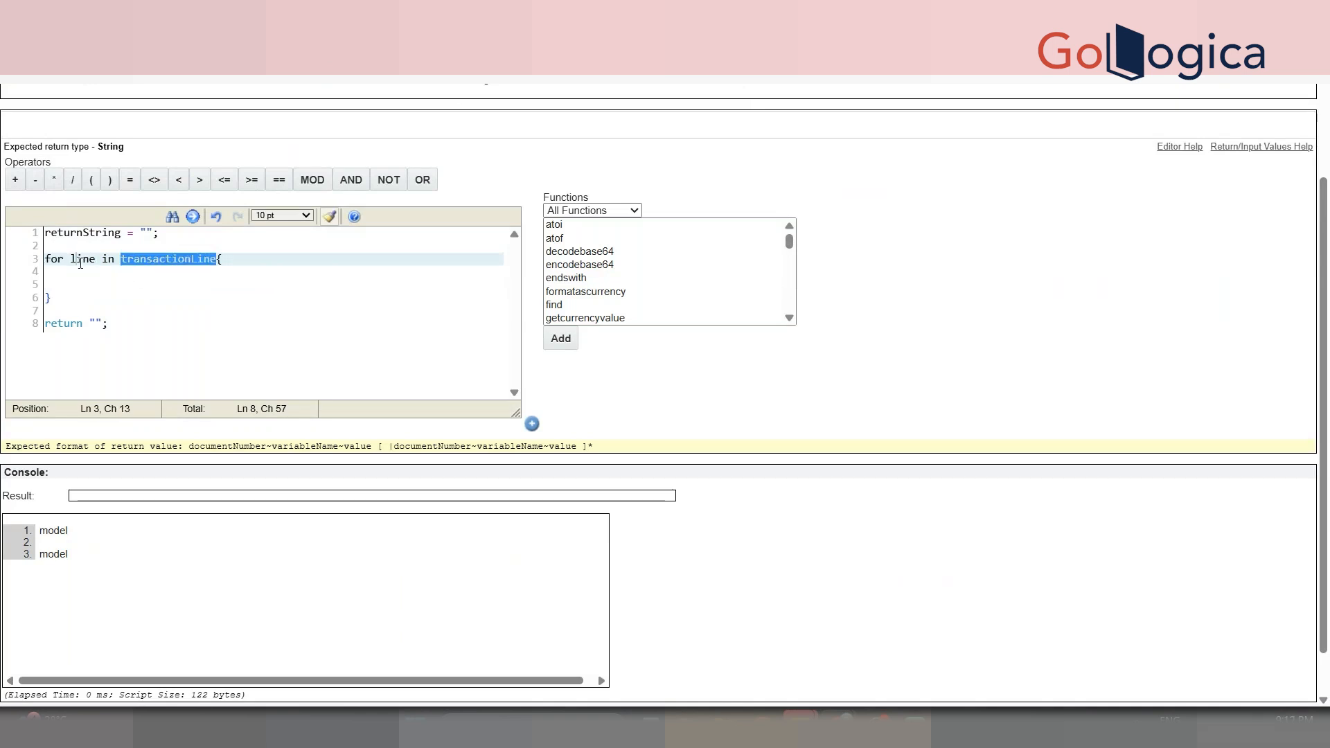
{"action": "double_click", "coordinate": [81, 260]}
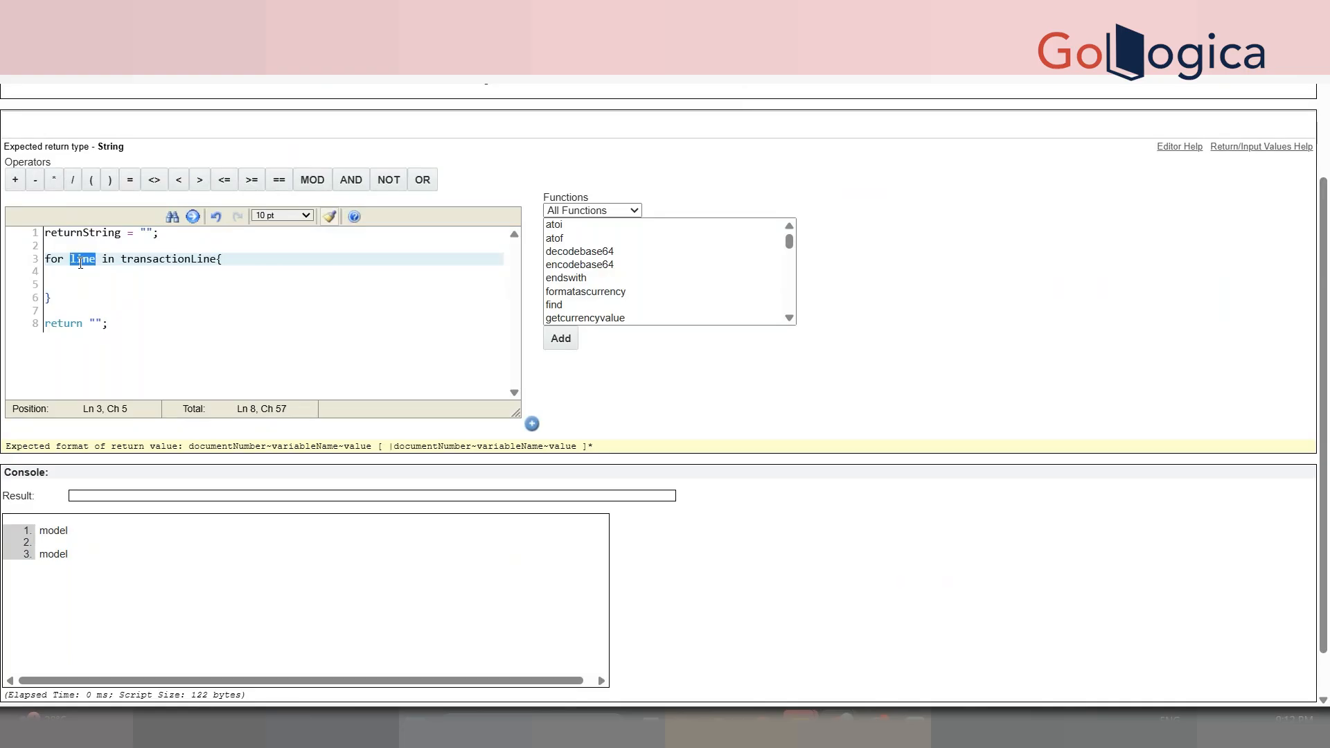
{"action": "left_click", "coordinate": [80, 272]}
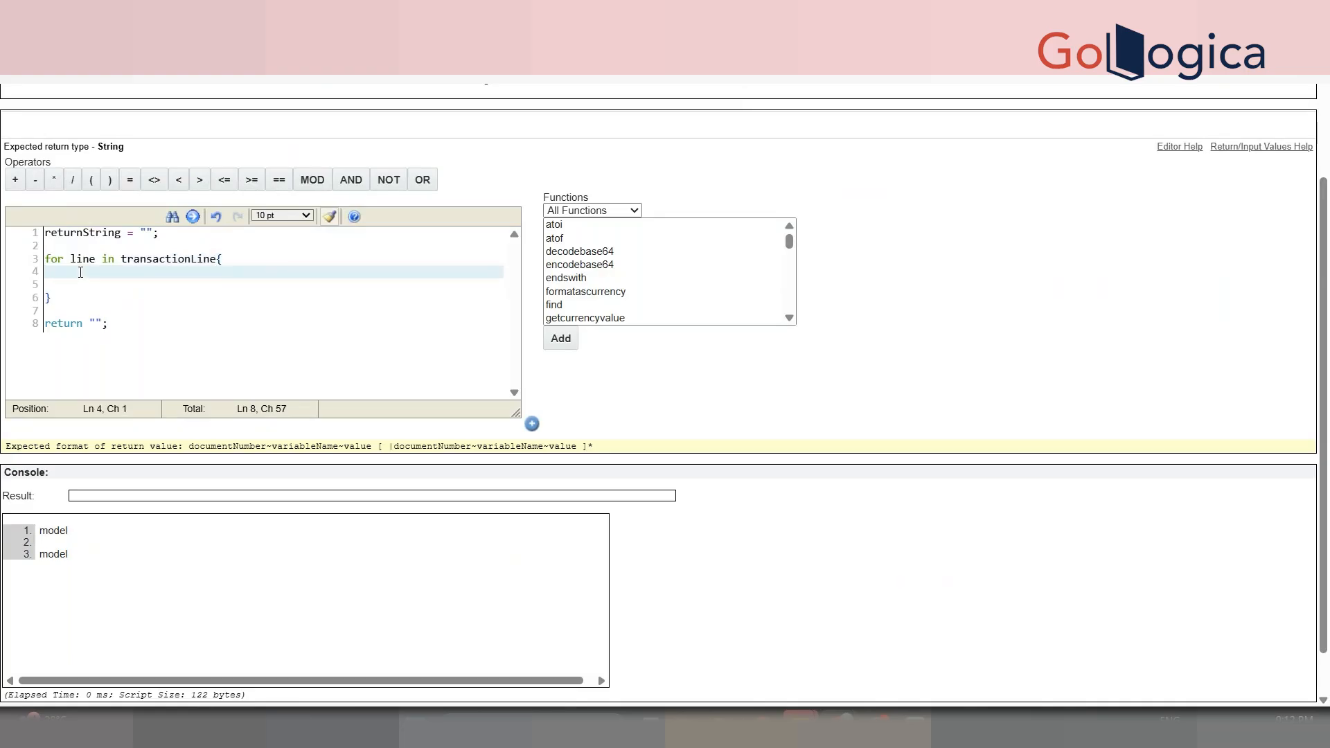
{"action": "double_click", "coordinate": [81, 264]}
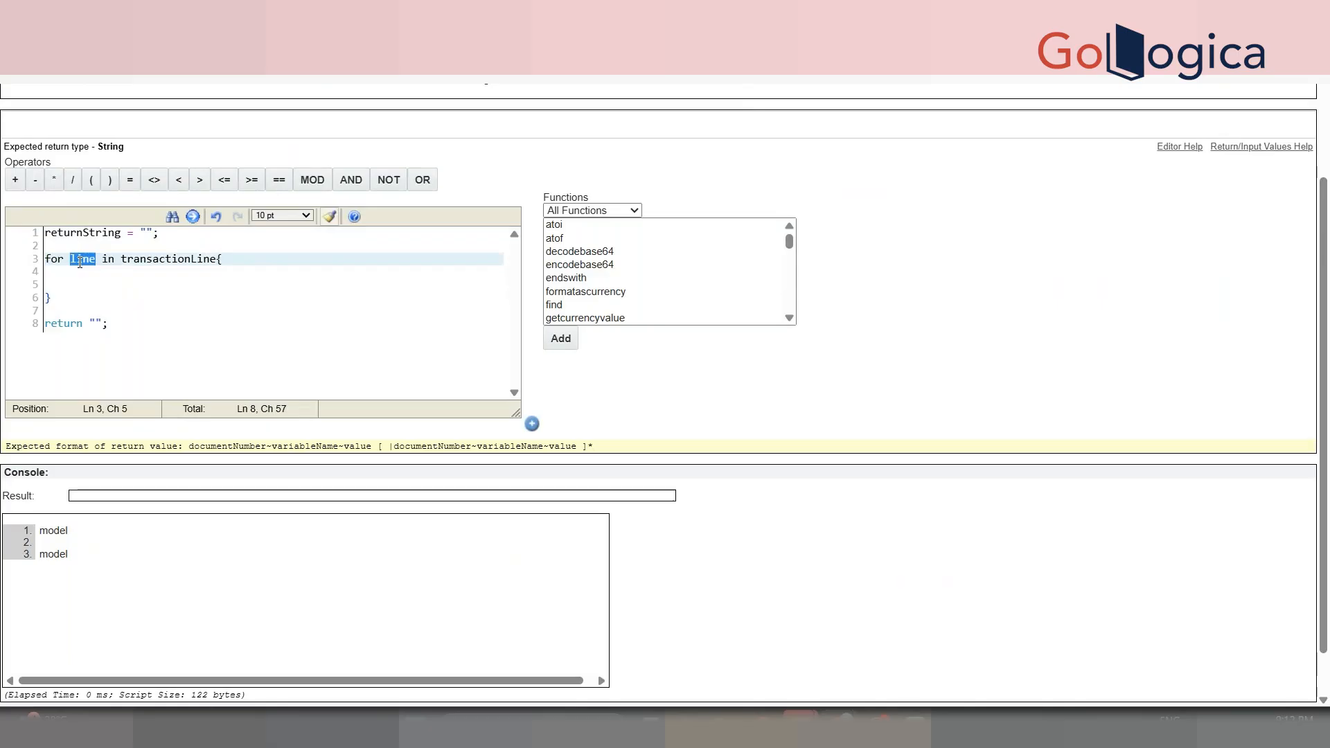
{"action": "type", "text": "l"}
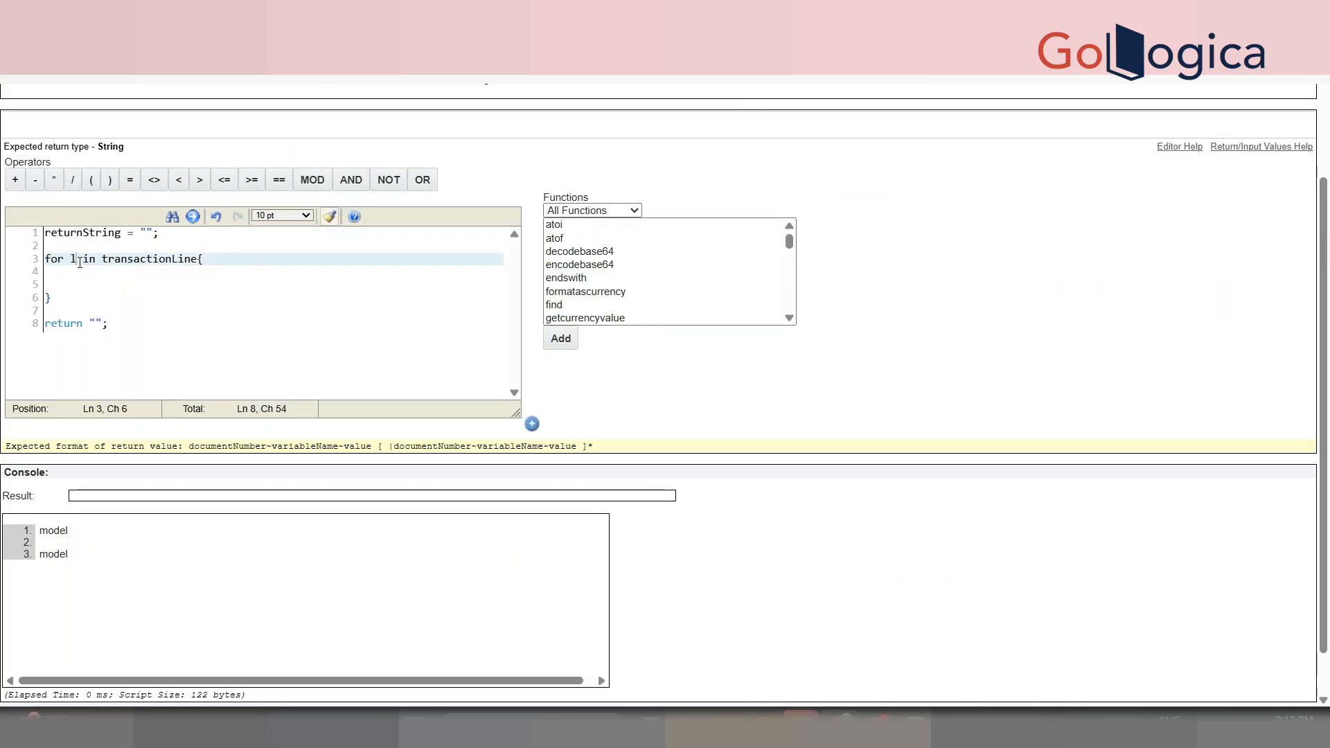
{"action": "left_click", "coordinate": [80, 281]}
- Add an if (line._model_variable_name == "") { } block inside the loop
{"action": "key", "text": "Return"}
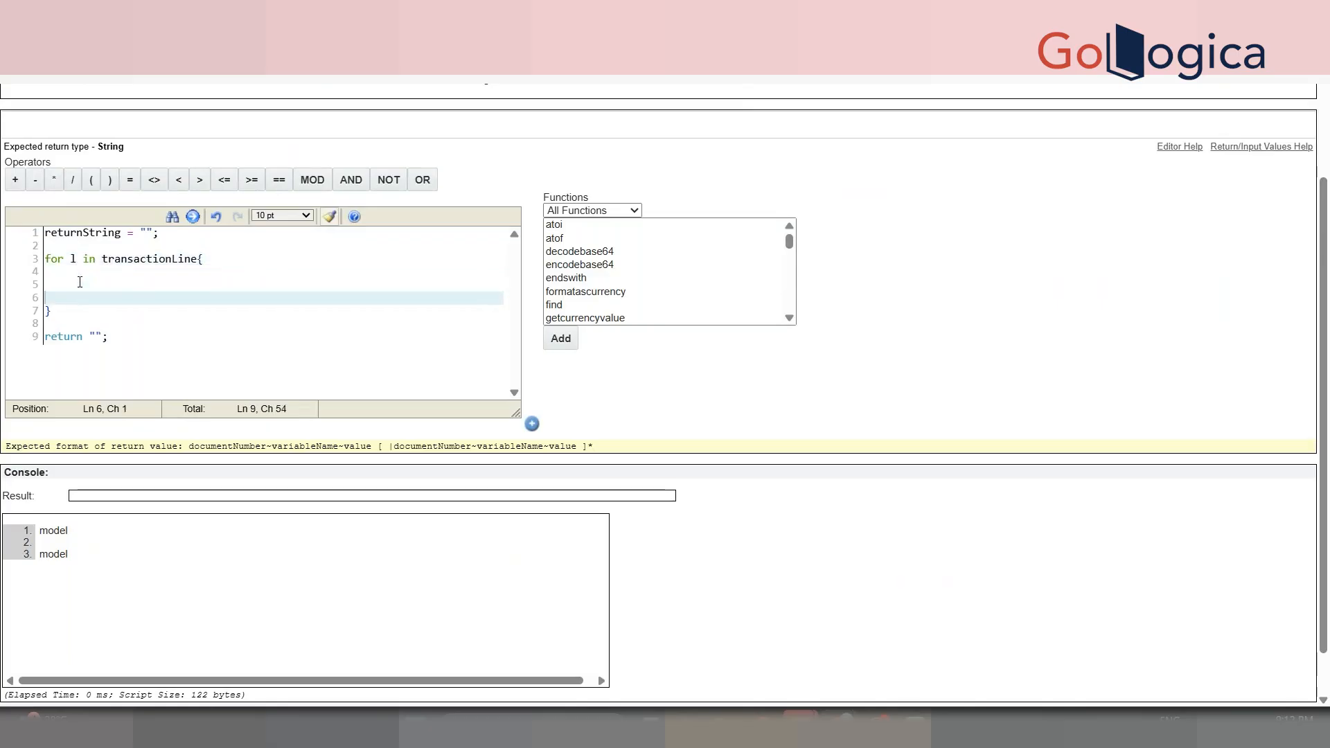
{"action": "left_click", "coordinate": [79, 282]}
{"action": "type", "text": "if("}
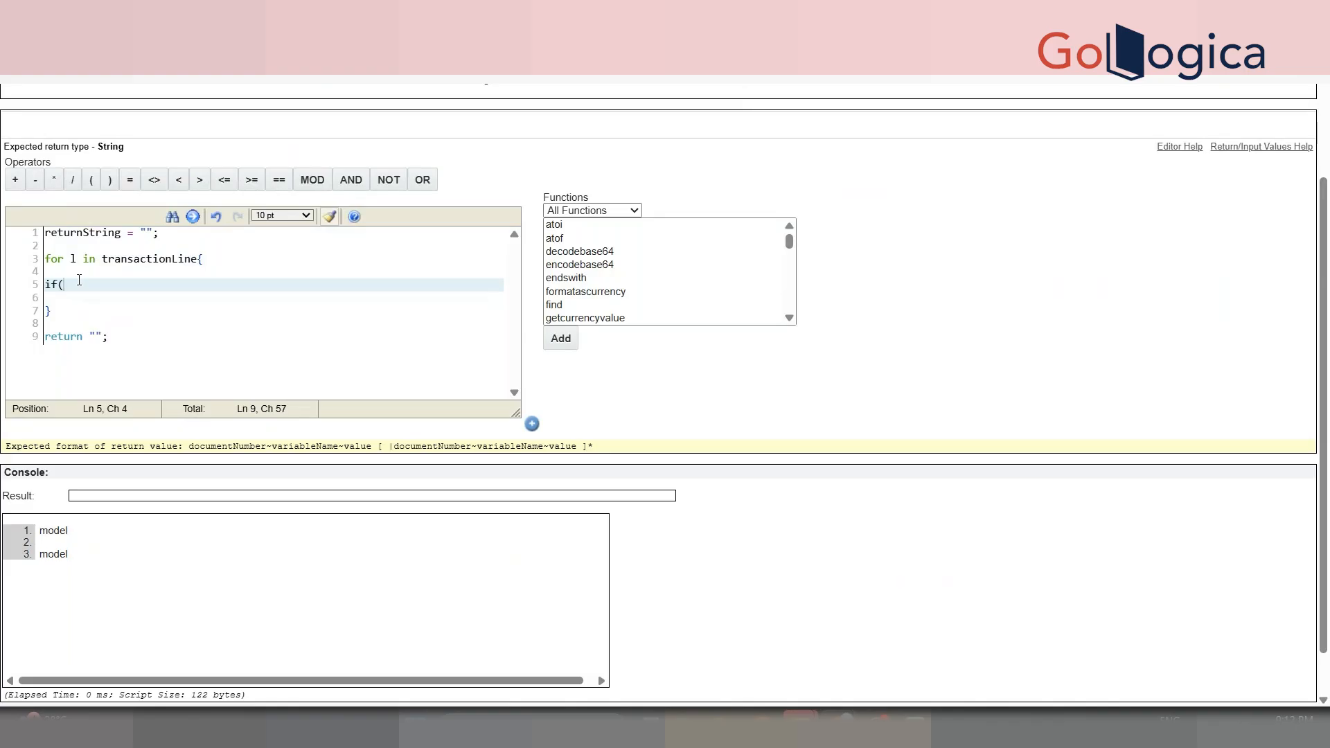
{"action": "type", "text": "line."}
{"action": "left_click", "coordinate": [88, 77]}
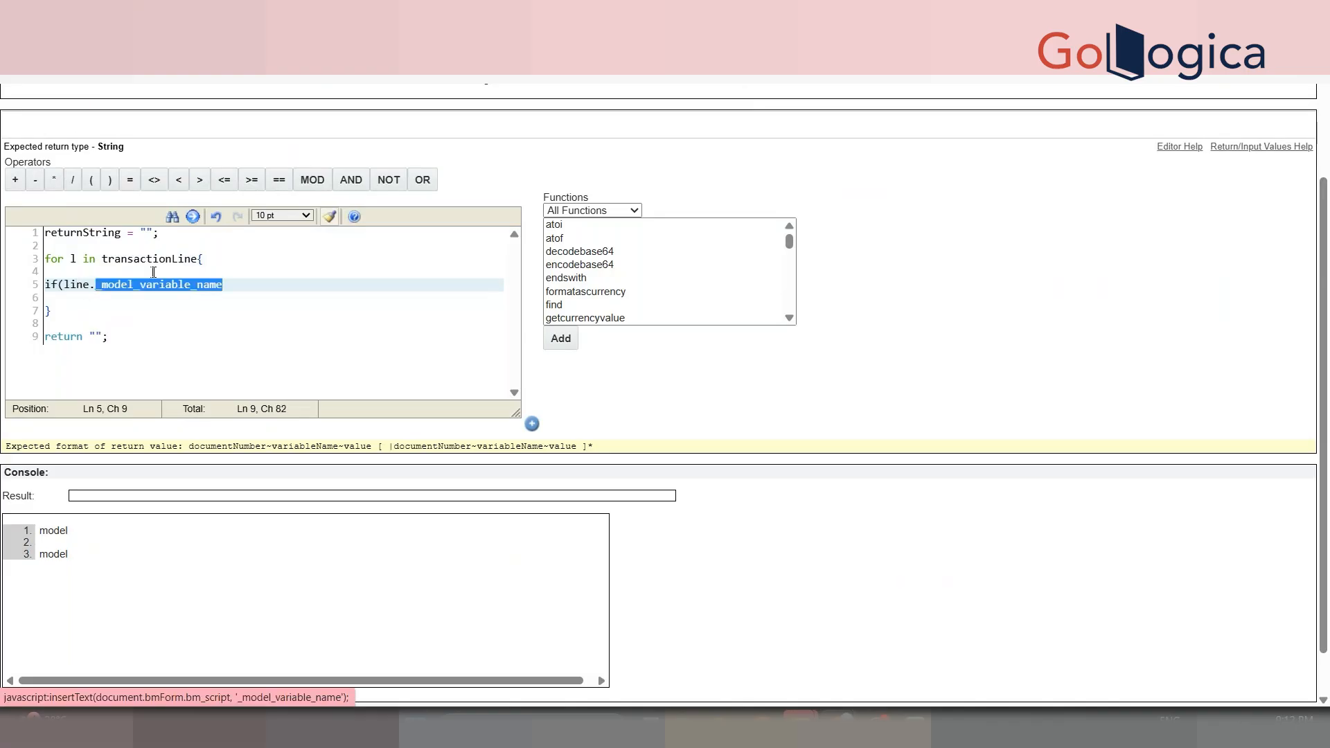
{"action": "left_click", "coordinate": [237, 284]}
{"action": "type", "text": "== \"\"){"}
{"action": "key", "text": "Return"}
{"action": "key", "text": "Return"}
{"action": "key", "text": "Return"}
{"action": "type", "text": "}"}
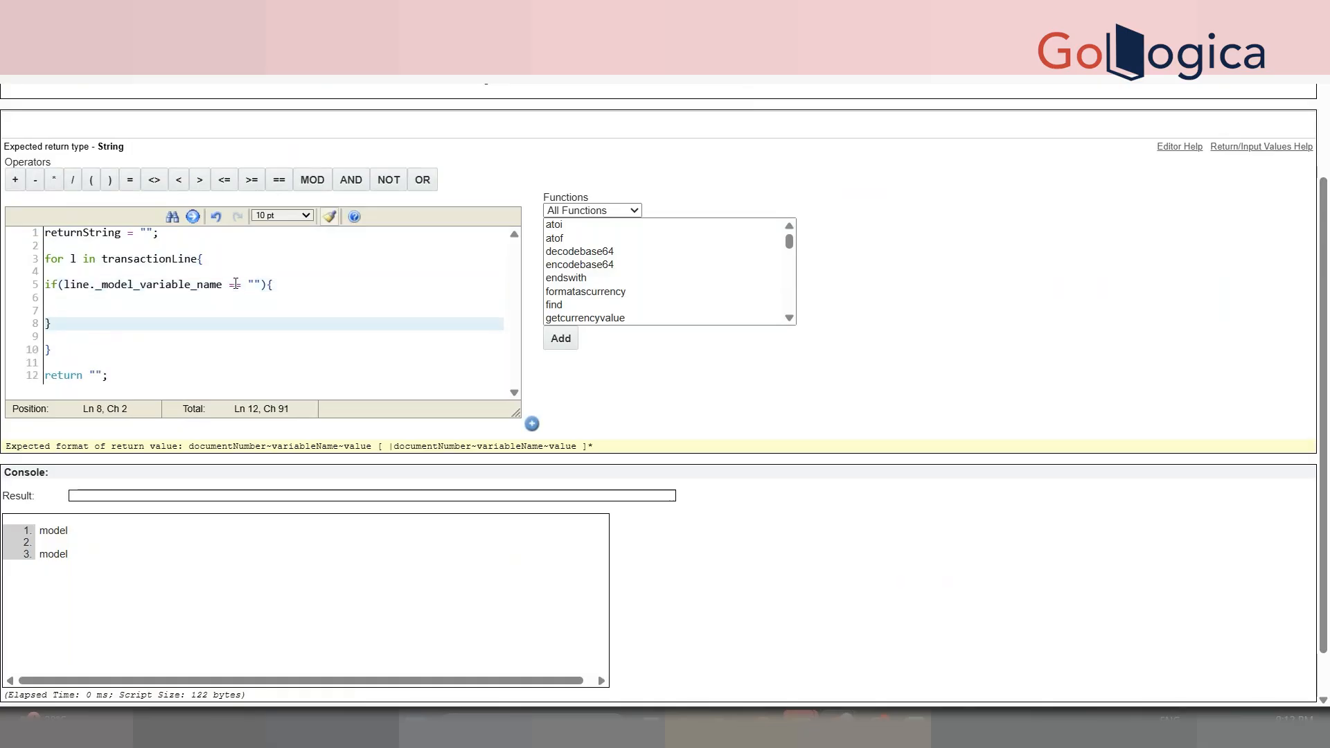
- Inside the if, write returnString = returnString + line._document_number + "~_price_quantity~"
{"action": "double_click", "coordinate": [85, 233]}
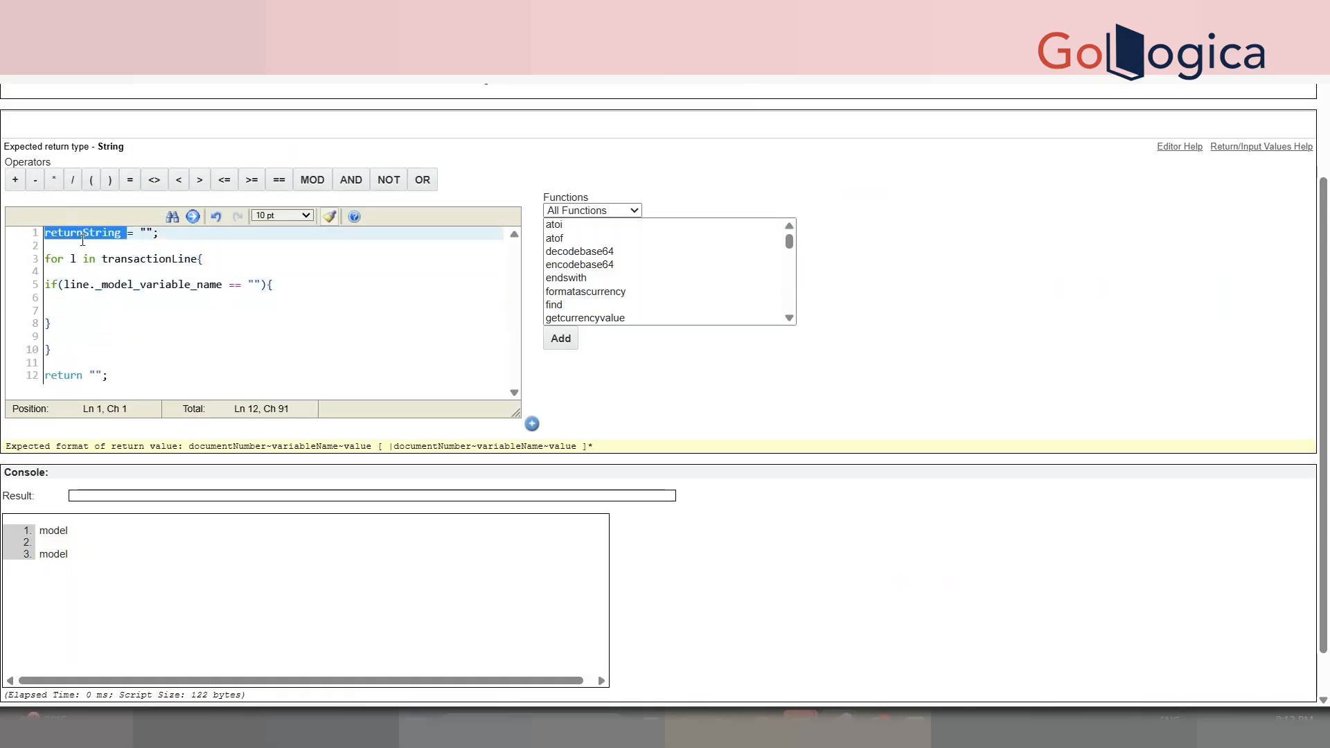
{"action": "key", "text": "ctrl+c"}
{"action": "left_click", "coordinate": [77, 311]}
{"action": "key", "text": "ctrl+v"}
{"action": "type", "text": "="}
{"action": "key", "text": "ctrl+v"}
{"action": "type", "text": "+ l"}
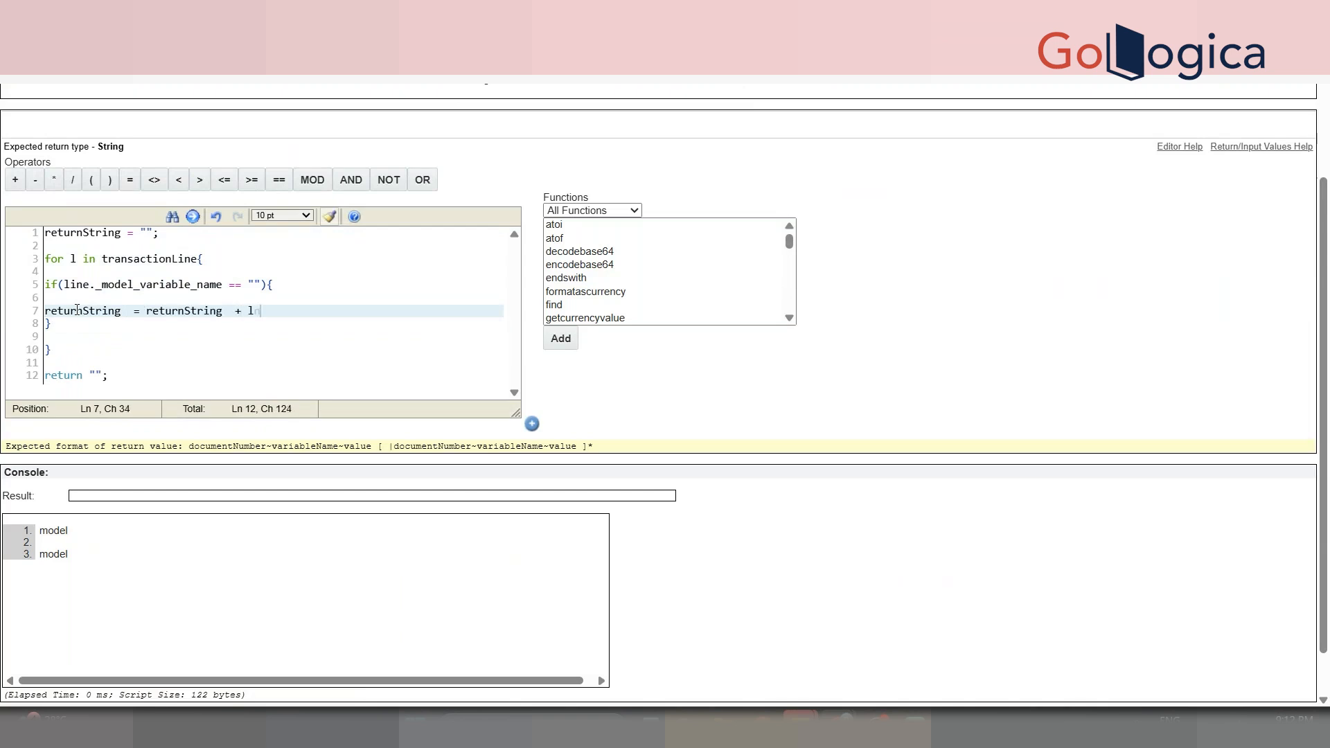
{"action": "type", "text": "ine._document_number + \"~"}
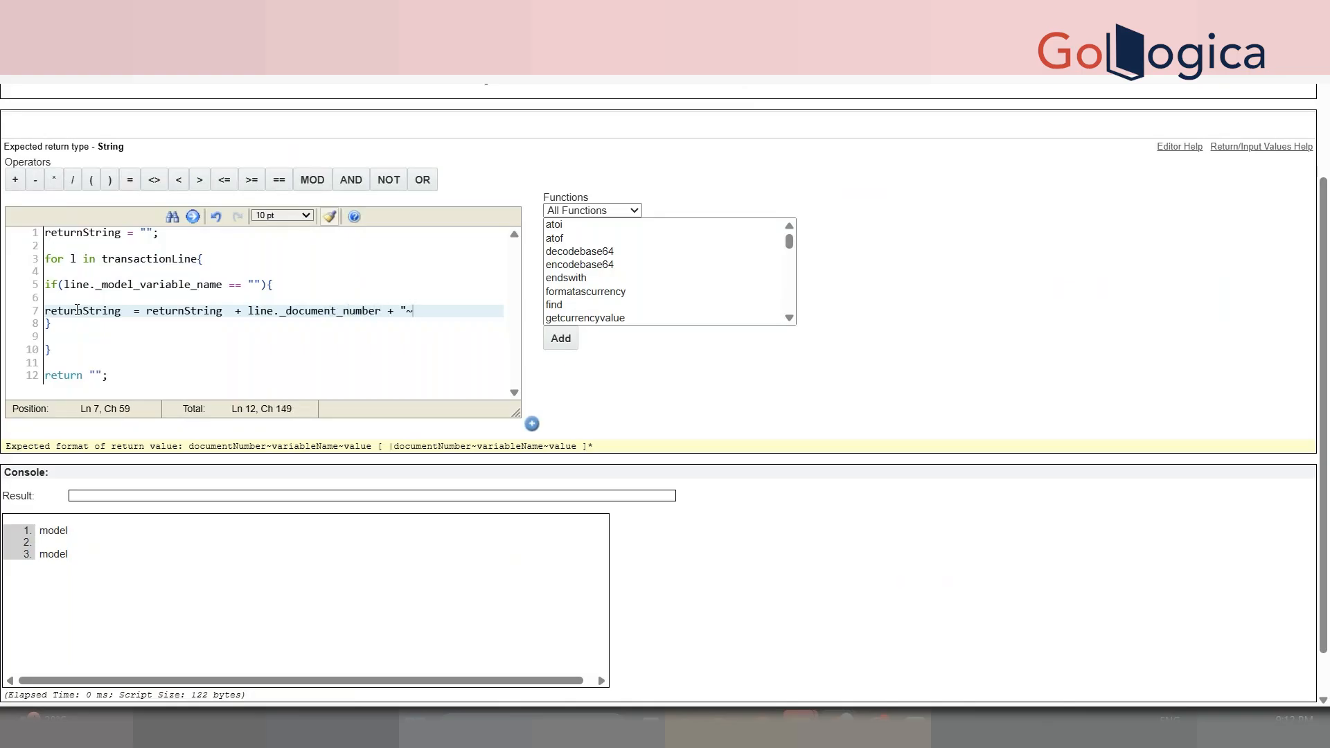
{"action": "type", "text": "_price"}
{"action": "key", "text": "BackSpace"}
{"action": "type", "text": "ce_quantity\""}
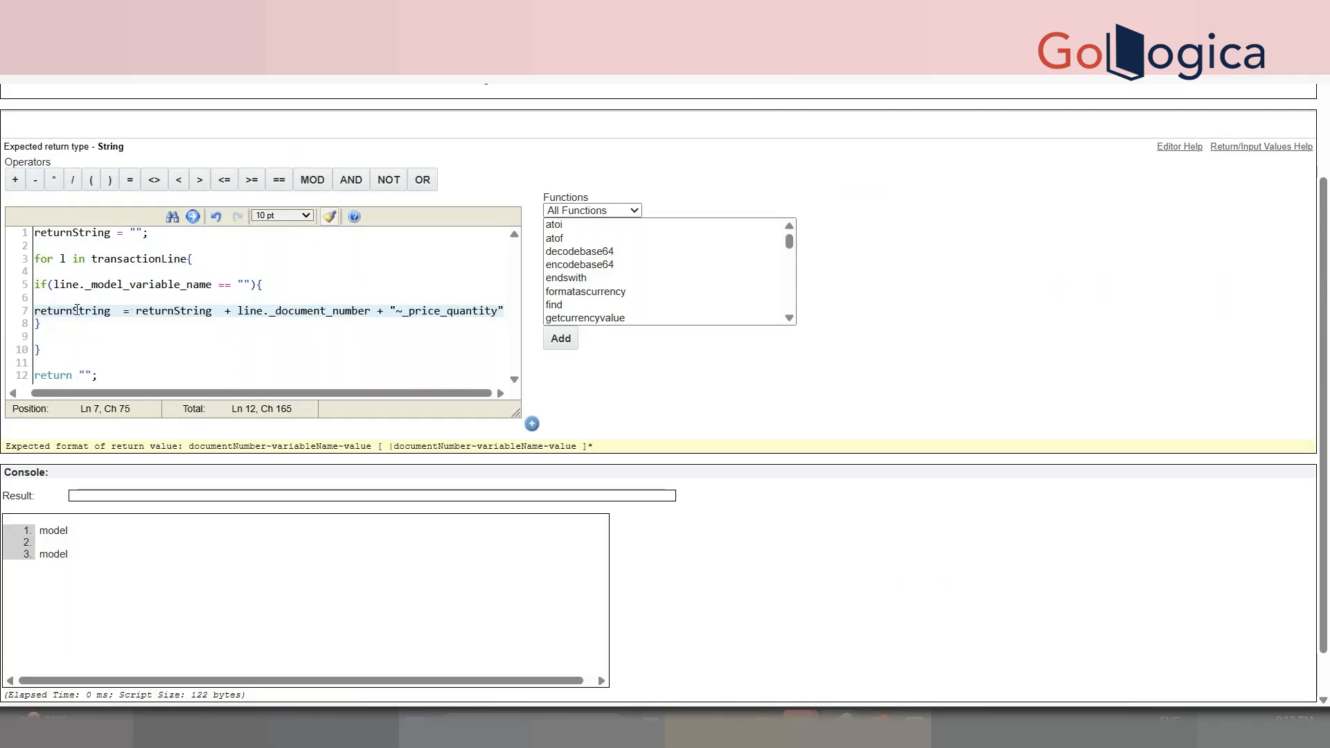
{"action": "type", "text": "~\""}
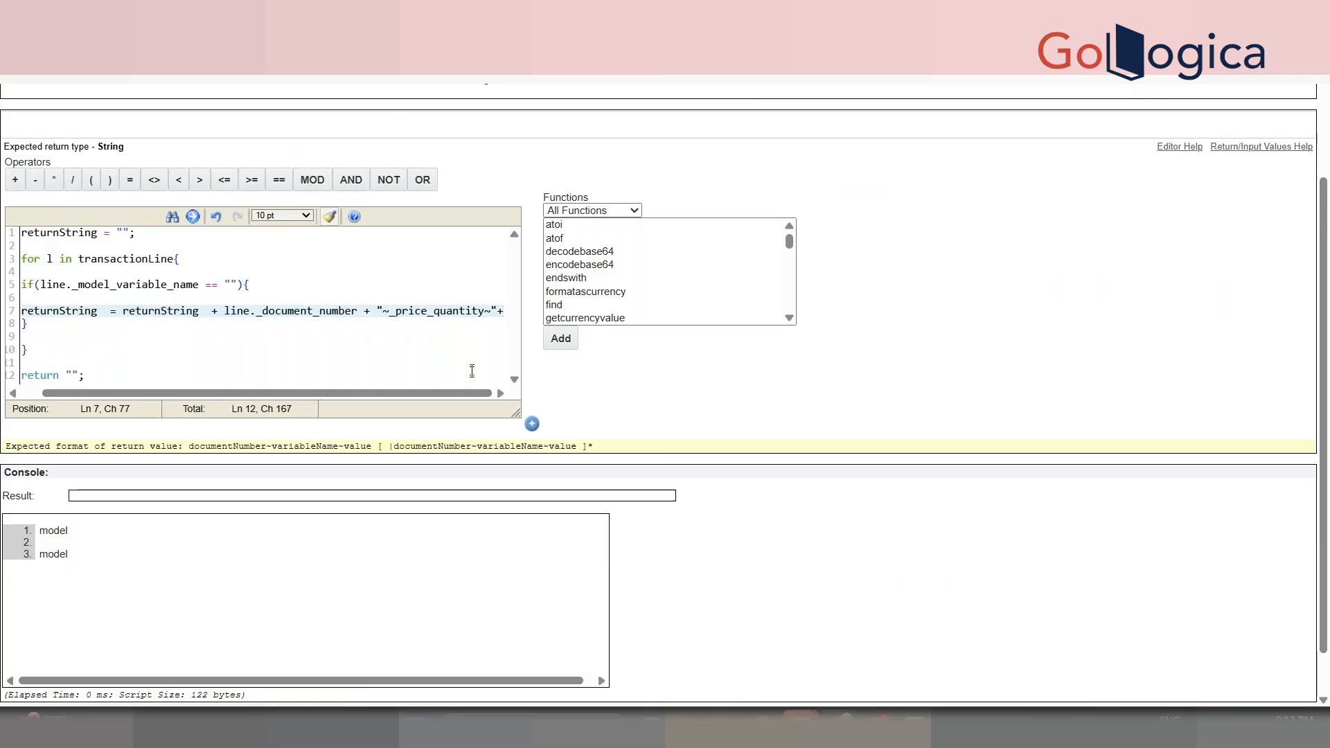
- Append + string(100) + "|"; to finish the returnString assignment on line 7
{"action": "type", "text": "string("}
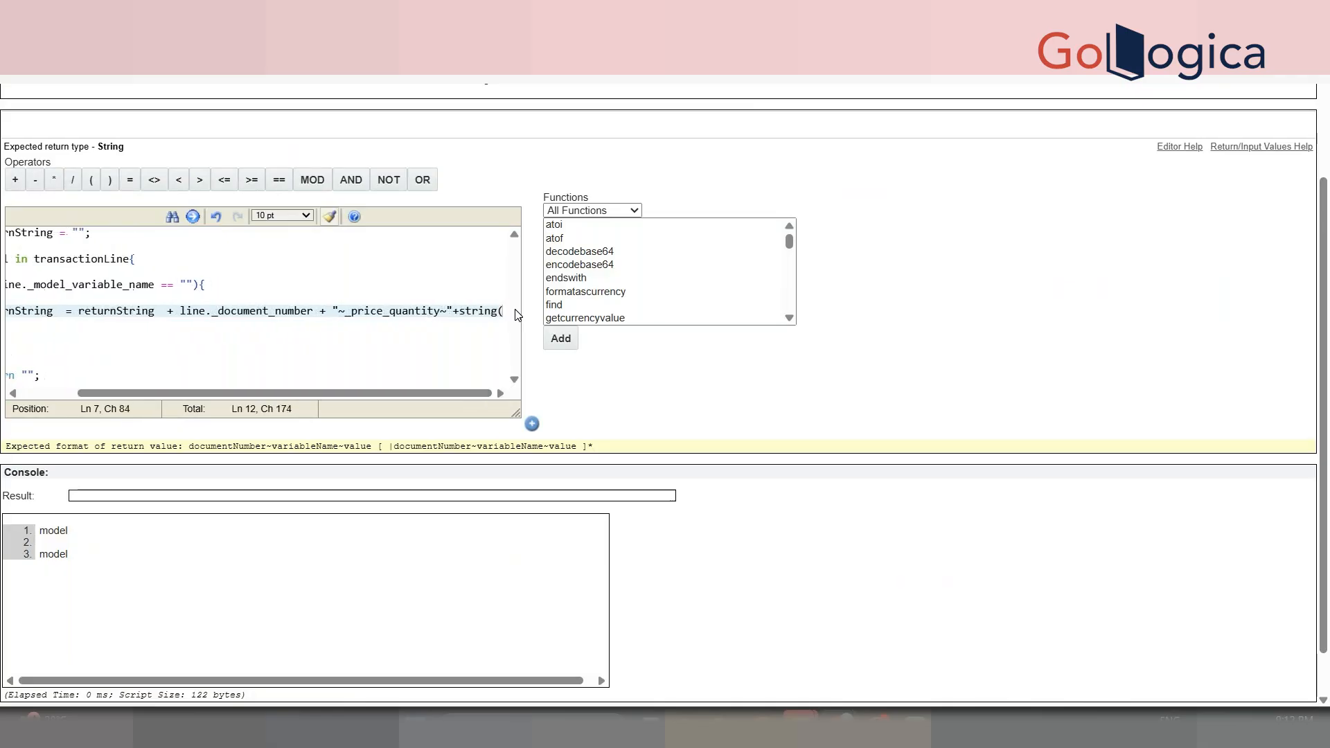
{"action": "mouse_move", "coordinate": [1328, 467]}
{"action": "left_mouse_down"}
{"action": "mouse_move", "coordinate": [1328, 487]}
{"action": "mouse_move", "coordinate": [1327, 469]}
{"action": "left_mouse_up"}
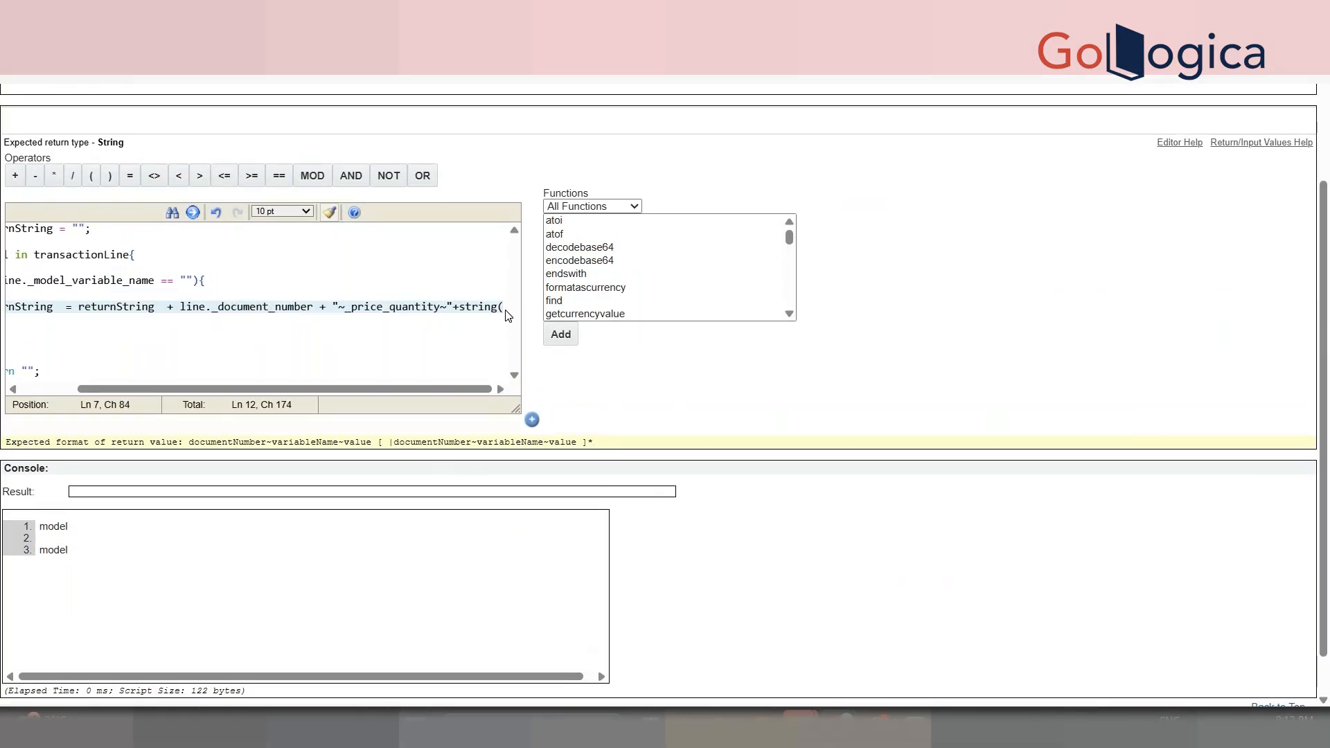
{"action": "type", "text": "100"}
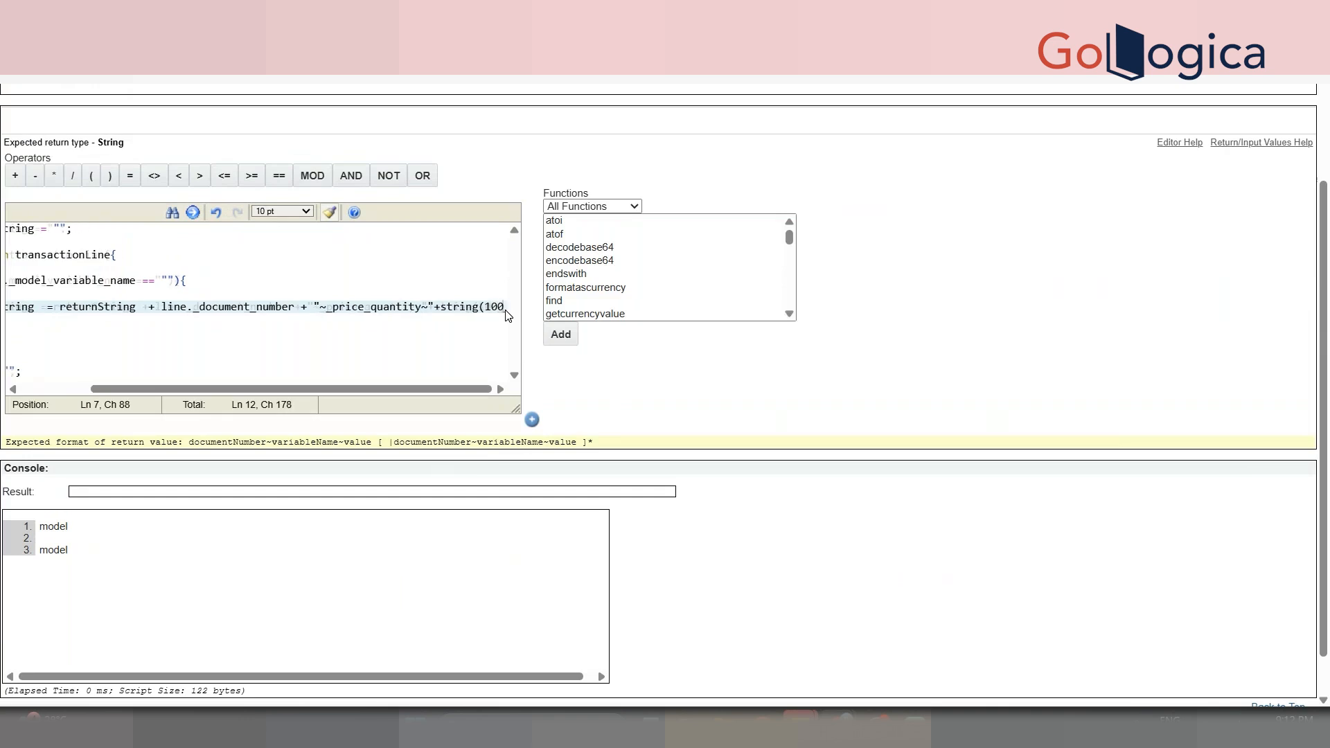
{"action": "key", "text": "BackSpace"}
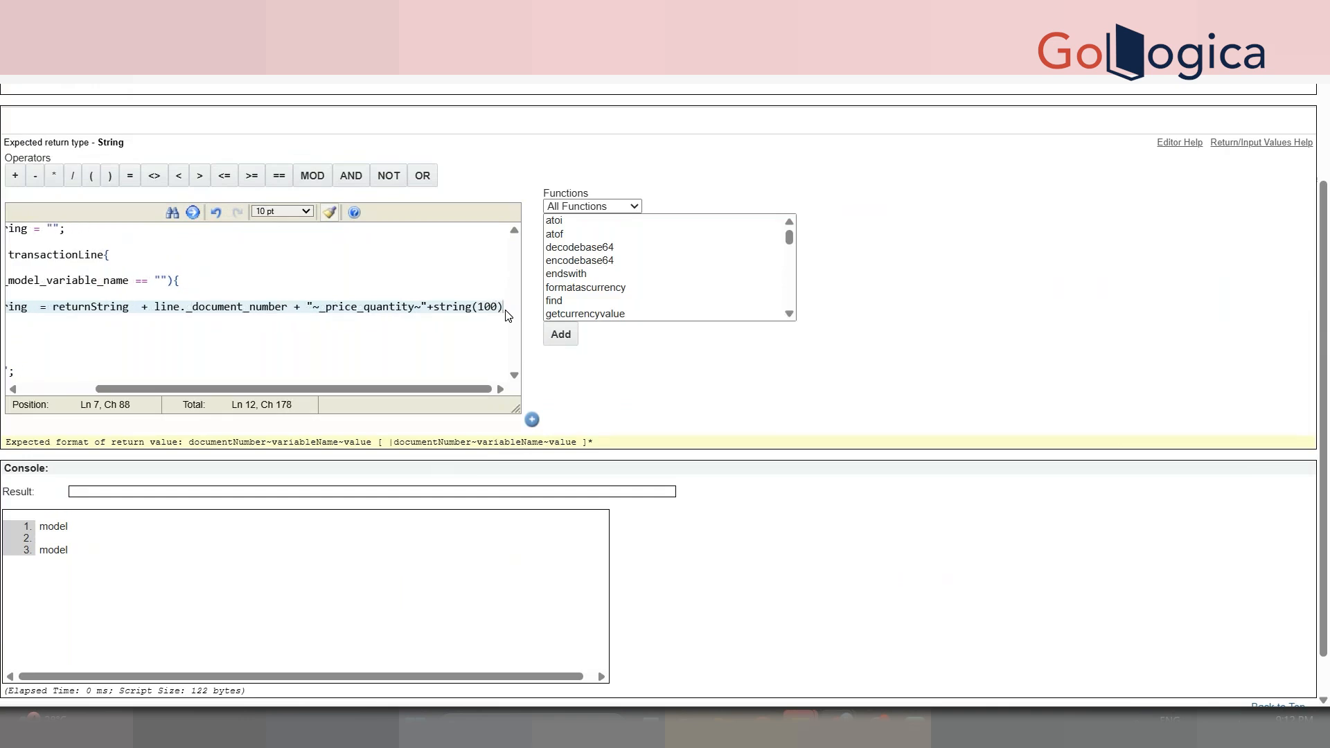
{"action": "type", "text": ")"}
{"action": "key", "text": "Return"}
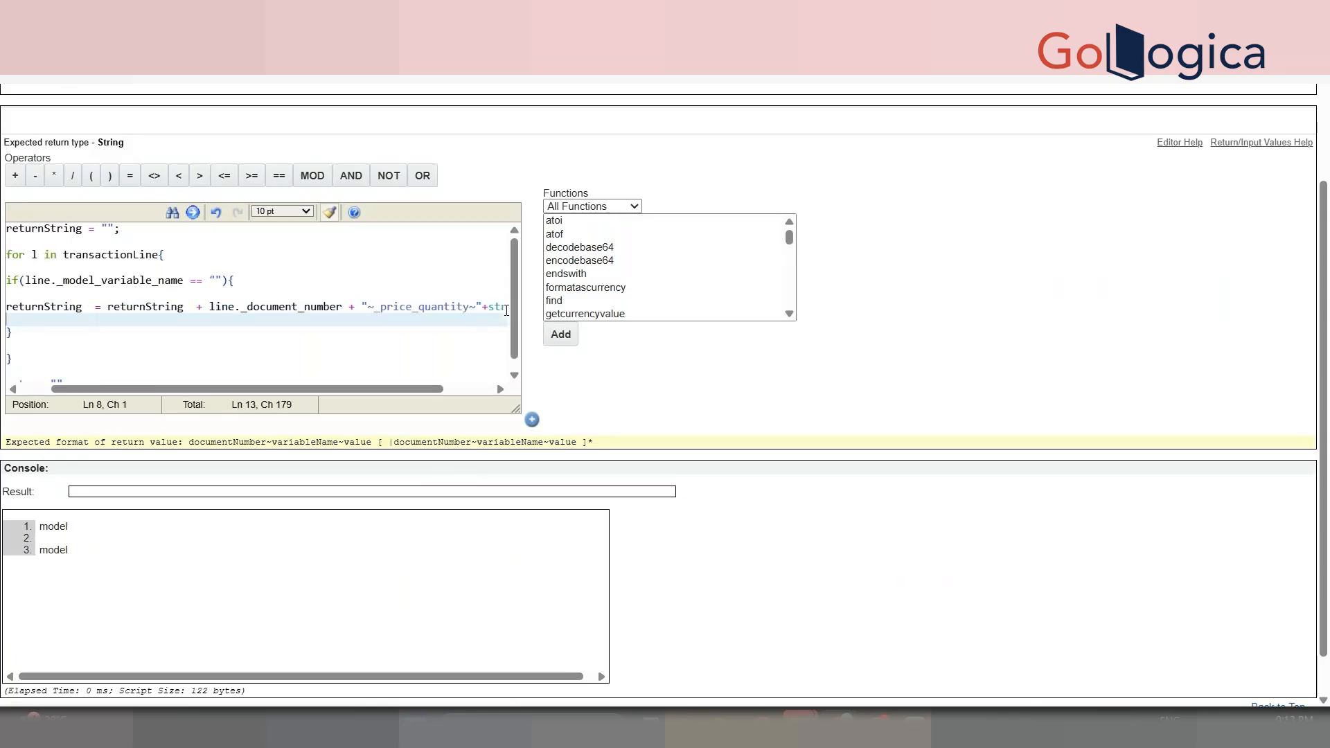
{"action": "left_click_drag", "start_coordinate": [363, 388], "coordinate": [412, 388]}
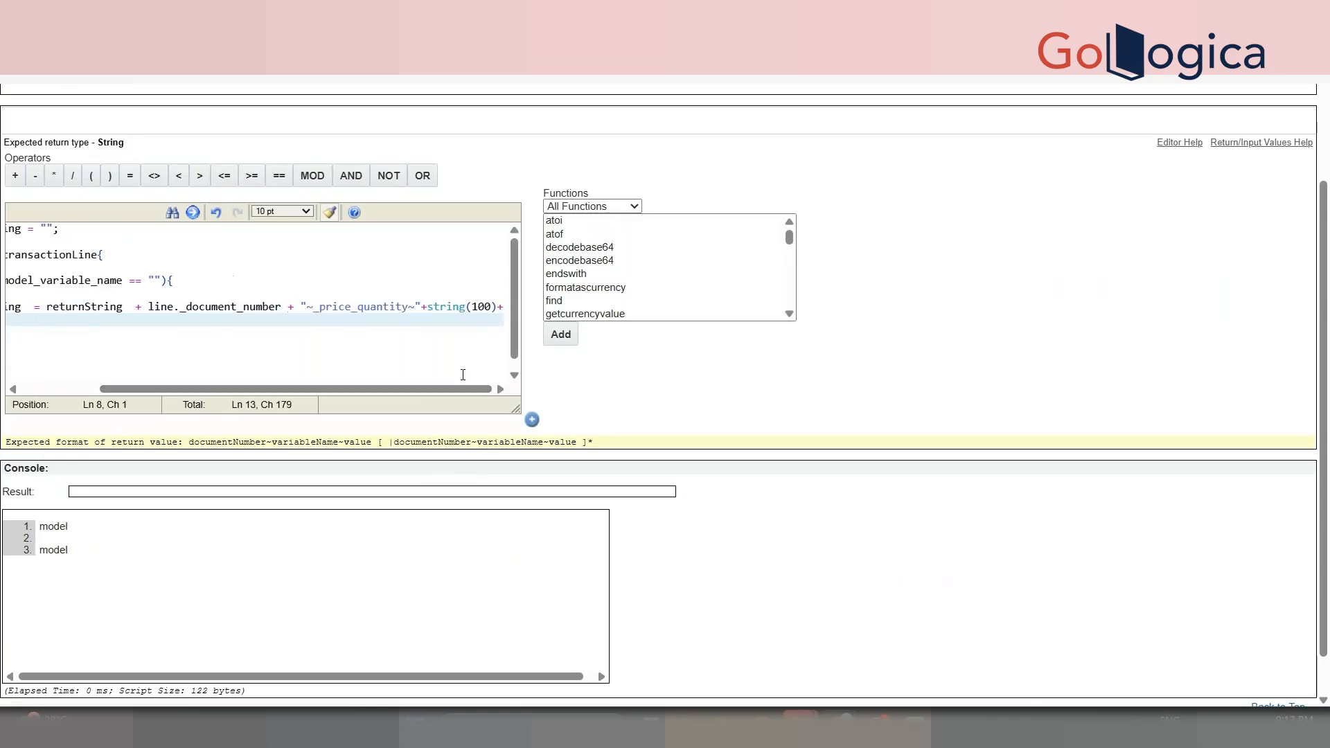
{"action": "left_click", "coordinate": [502, 306]}
{"action": "type", "text": "\""}
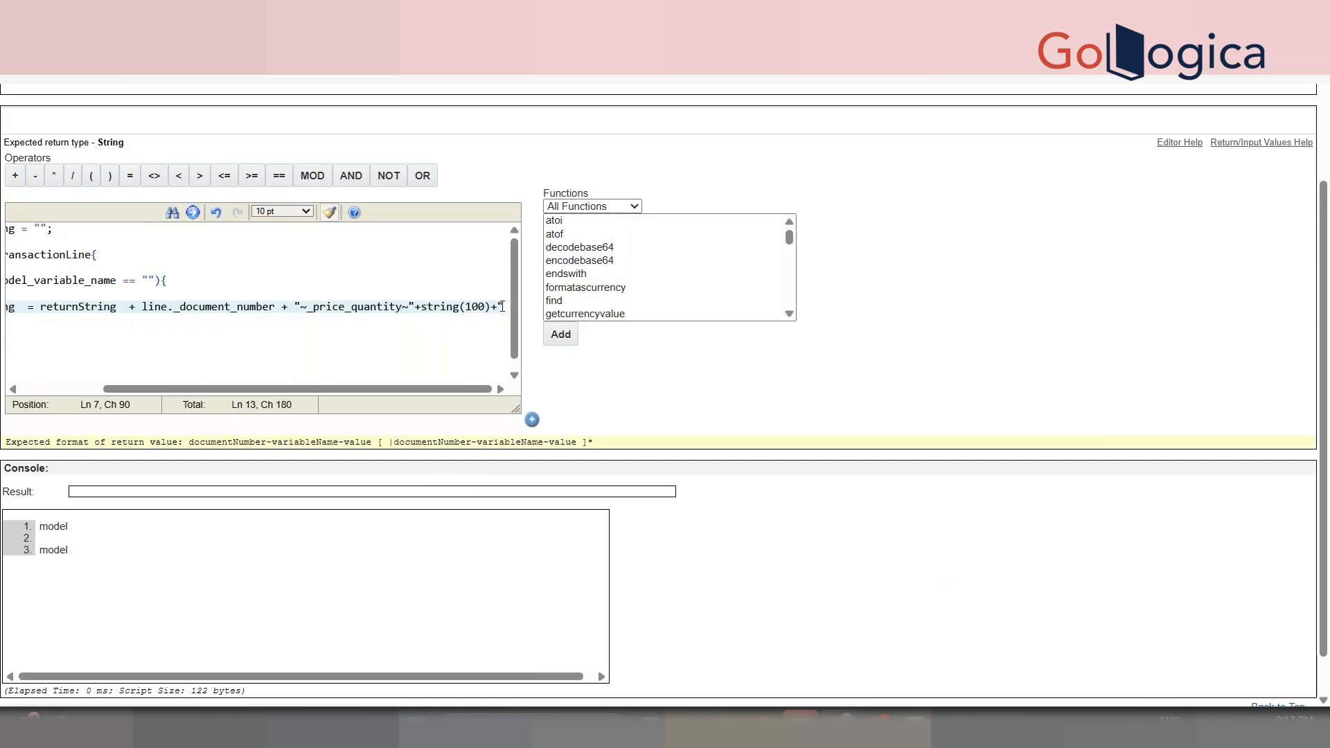
{"action": "key", "text": "Return"}
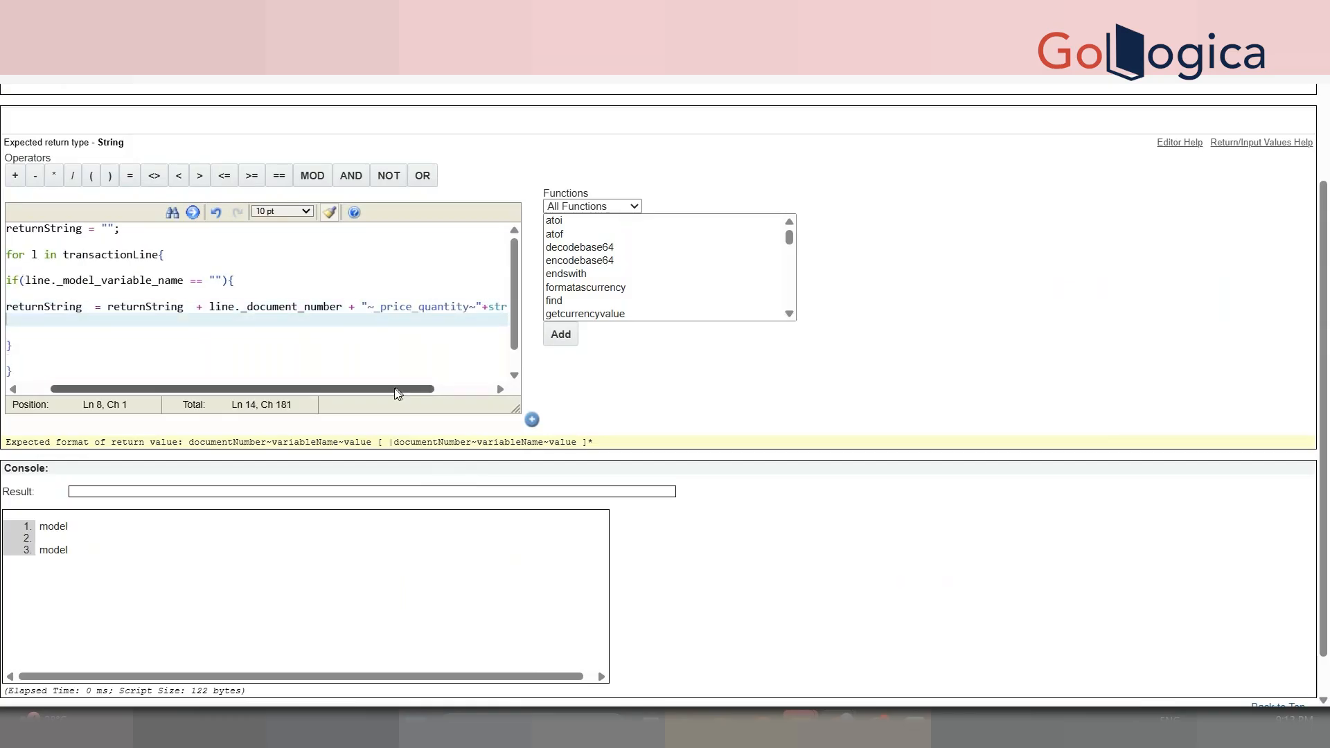
{"action": "left_click_drag", "start_coordinate": [398, 390], "coordinate": [498, 387]}
{"action": "left_click", "coordinate": [504, 303]}
{"action": "type", "text": "|\";"}
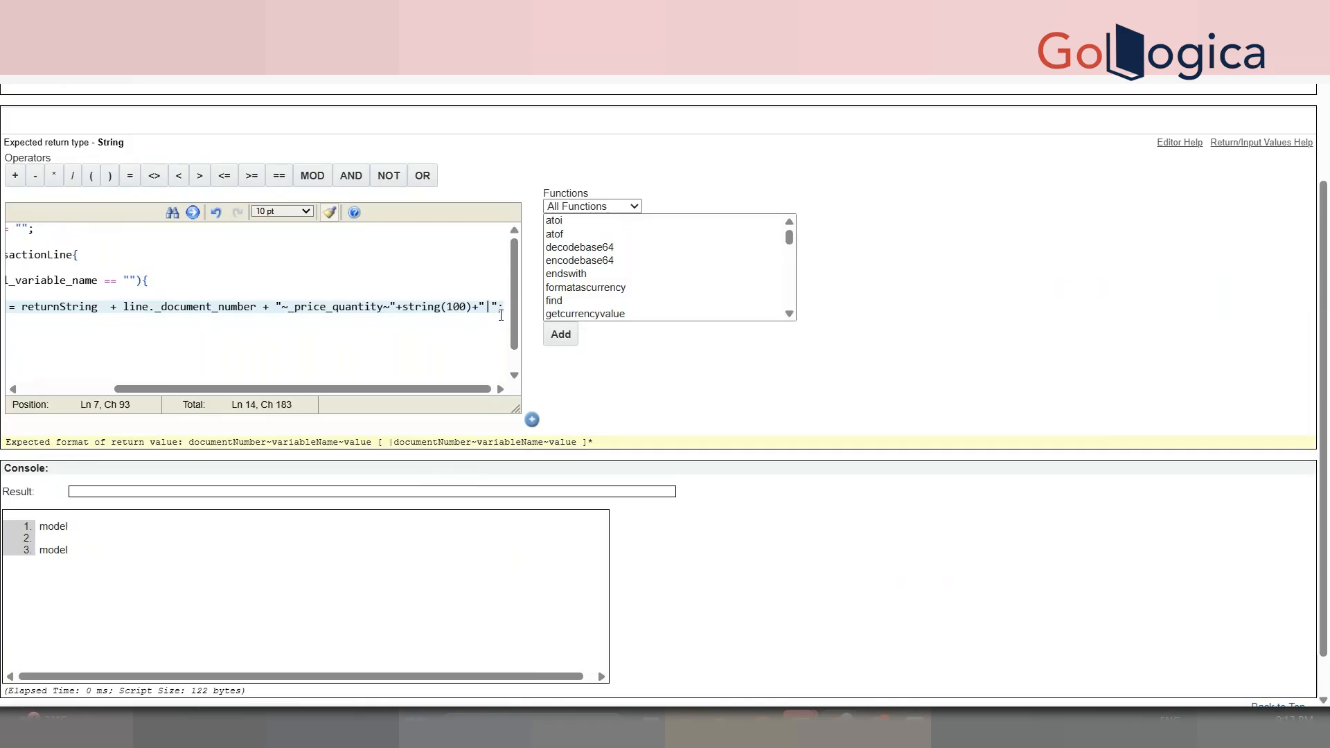
{"action": "double_click", "coordinate": [502, 312]}
{"action": "left_click_drag", "start_coordinate": [1327, 407], "coordinate": [1327, 449]}
- Add a print returnString; statement after the loop
{"action": "left_click_drag", "start_coordinate": [266, 339], "coordinate": [67, 335]}
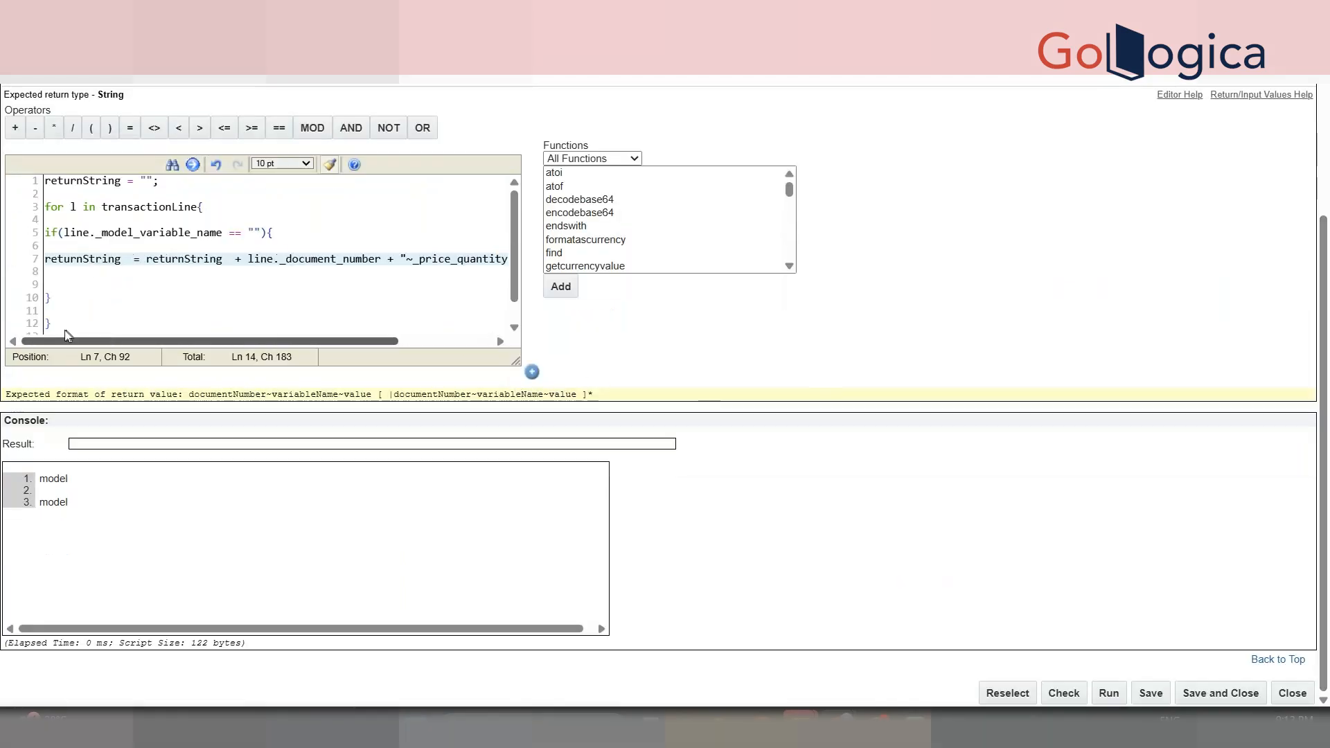
{"action": "double_click", "coordinate": [59, 181]}
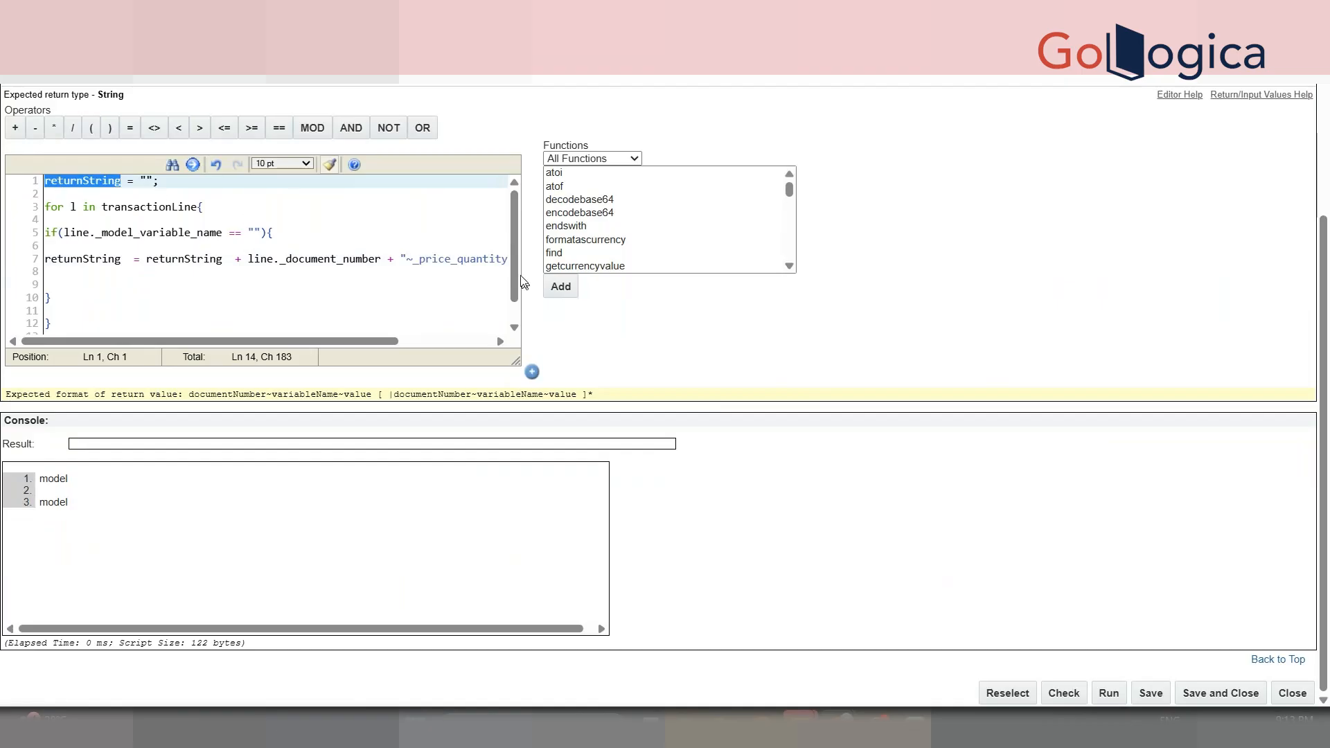
{"action": "left_click_drag", "start_coordinate": [516, 281], "coordinate": [519, 346]}
{"action": "left_click", "coordinate": [93, 312]}
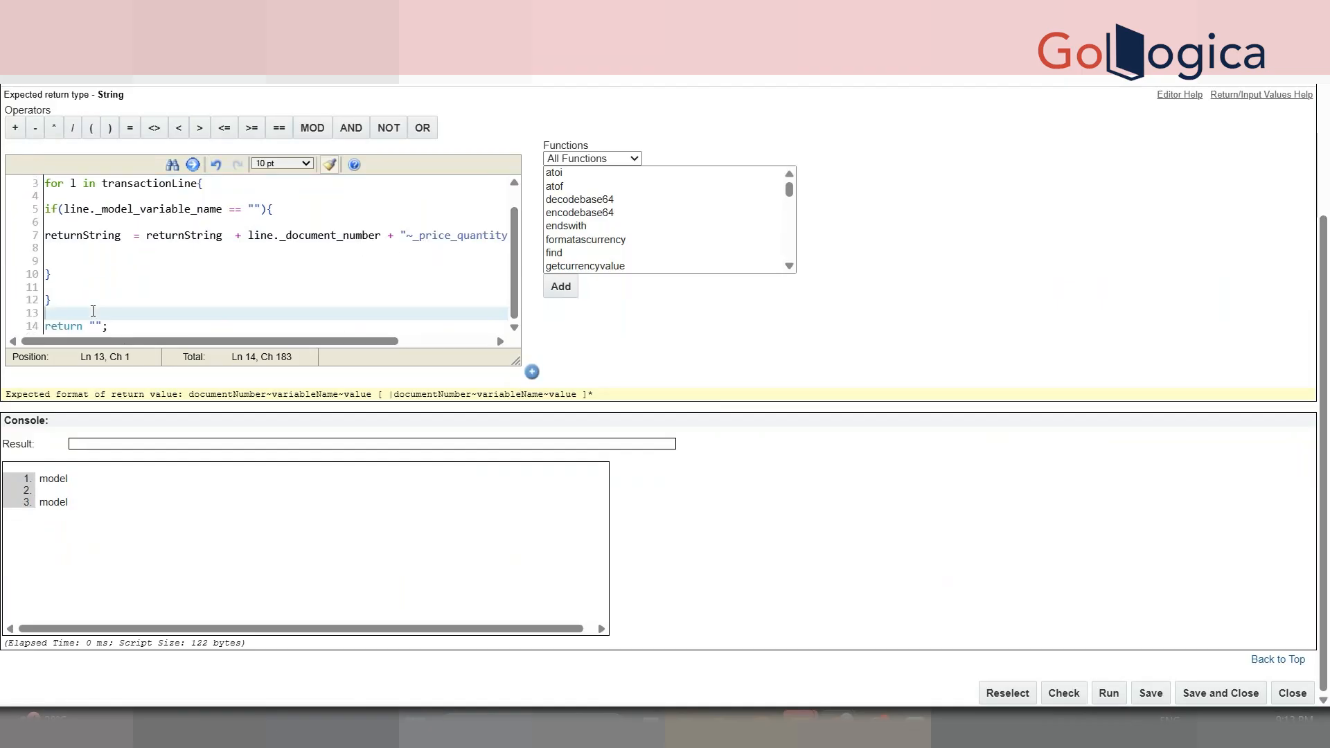
{"action": "key", "text": "Return"}
{"action": "type", "text": "print returnString;"}
{"action": "key", "text": "Return"}
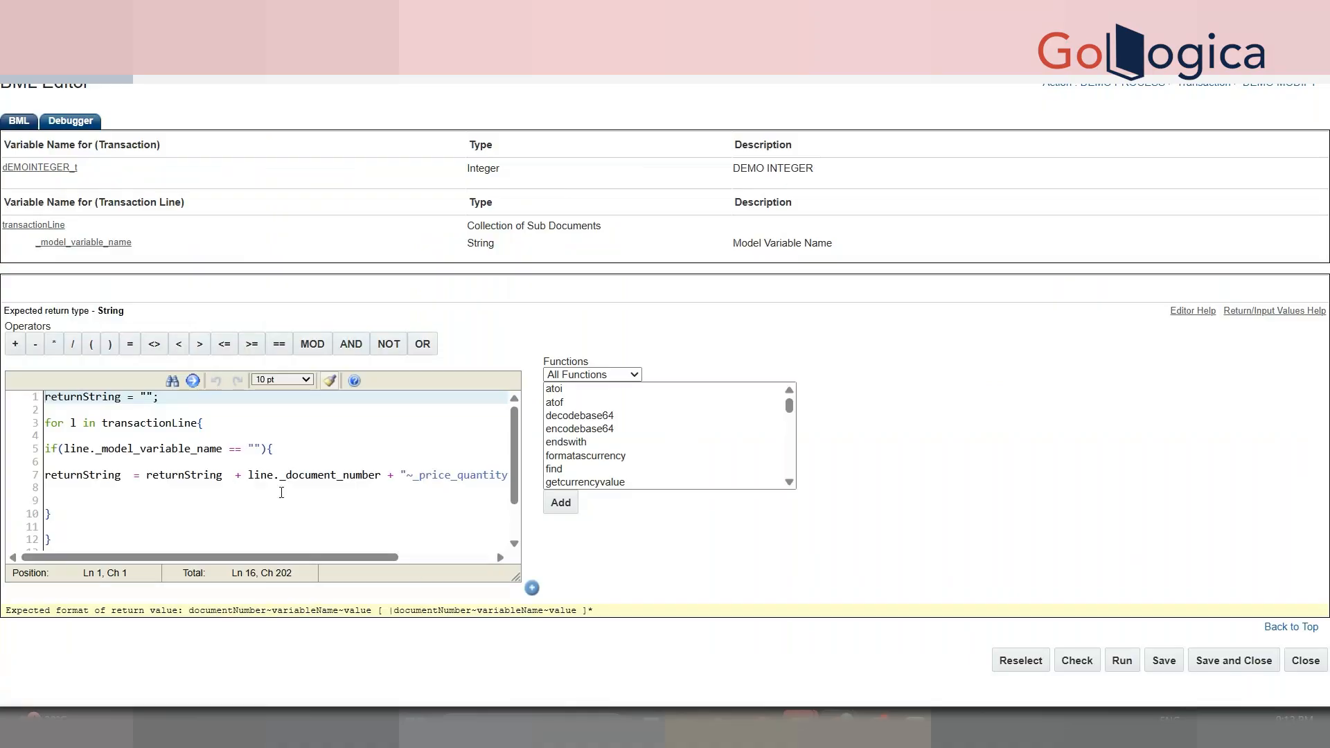
- Replace line with the loop variable l on lines 5 and 7
{"action": "left_click", "coordinate": [73, 423]}
{"action": "double_click", "coordinate": [73, 423]}
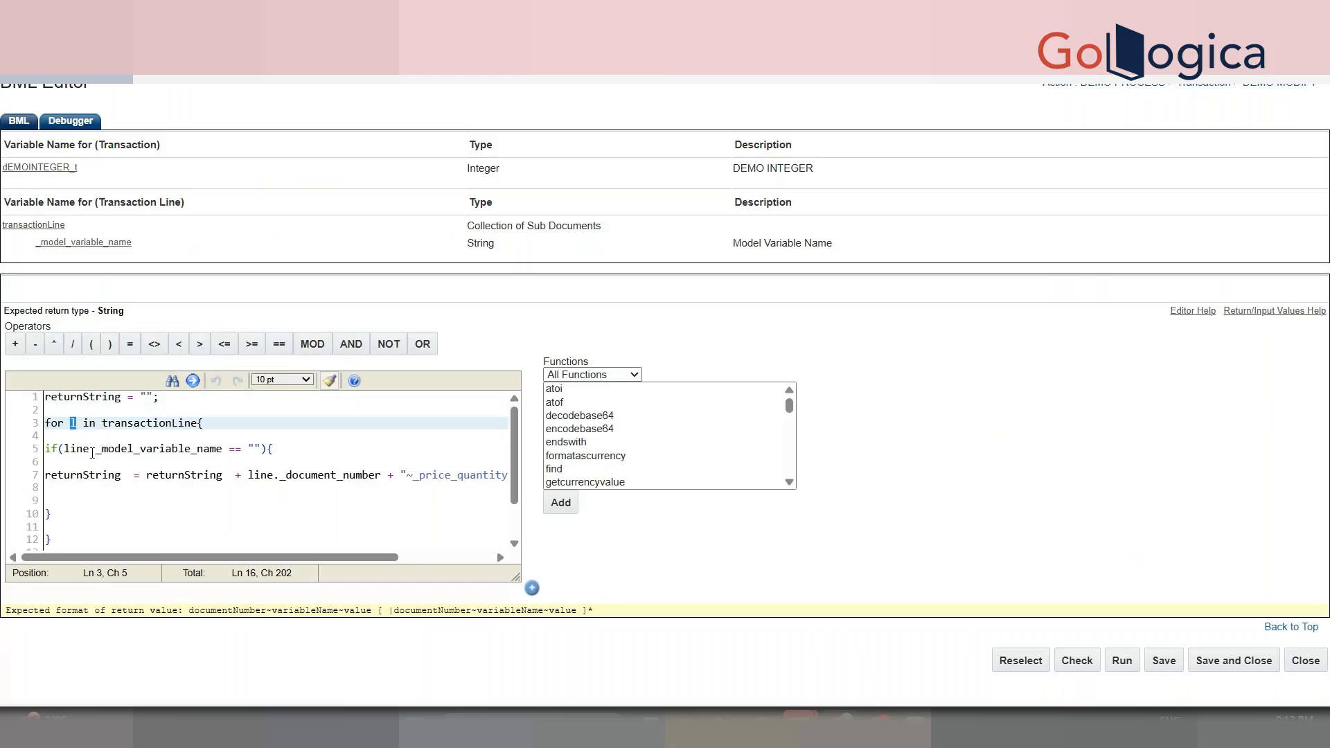
{"action": "double_click", "coordinate": [86, 451]}
{"action": "type", "text": "l"}
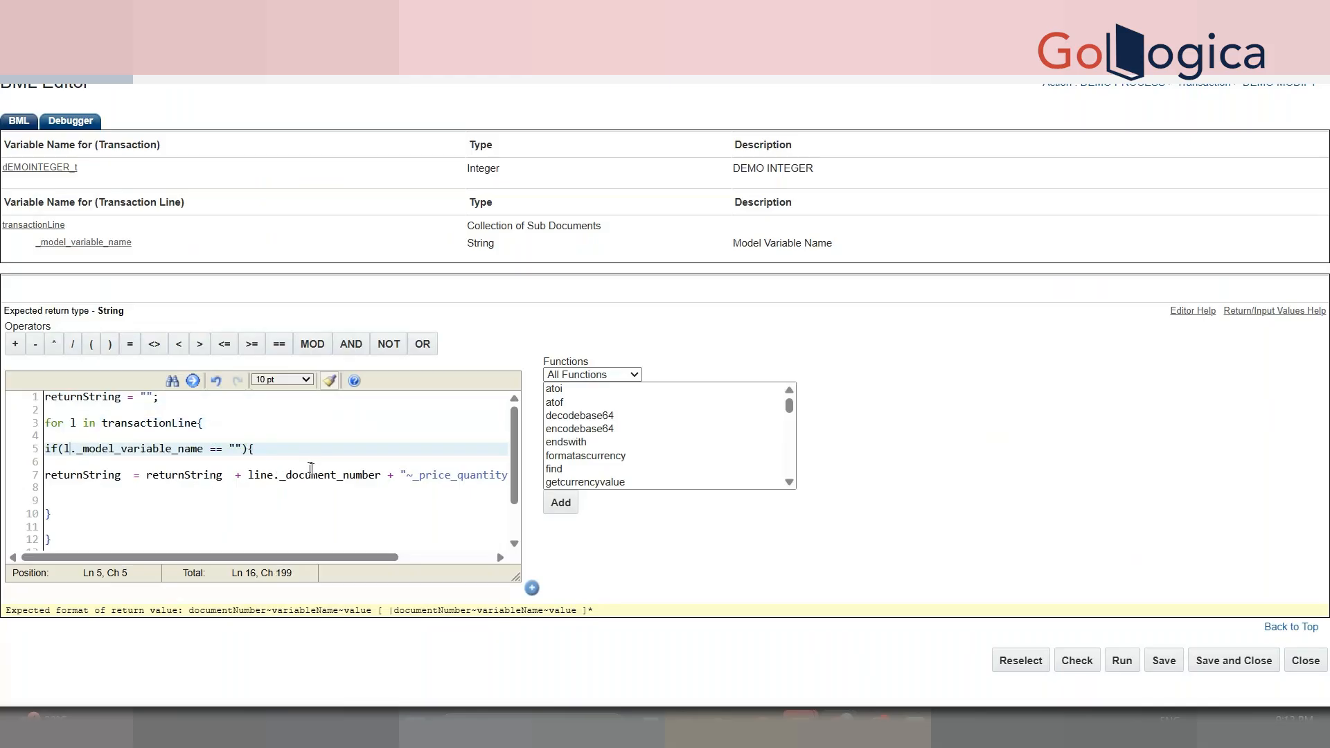
{"action": "double_click", "coordinate": [262, 476]}
{"action": "type", "text": "l"}
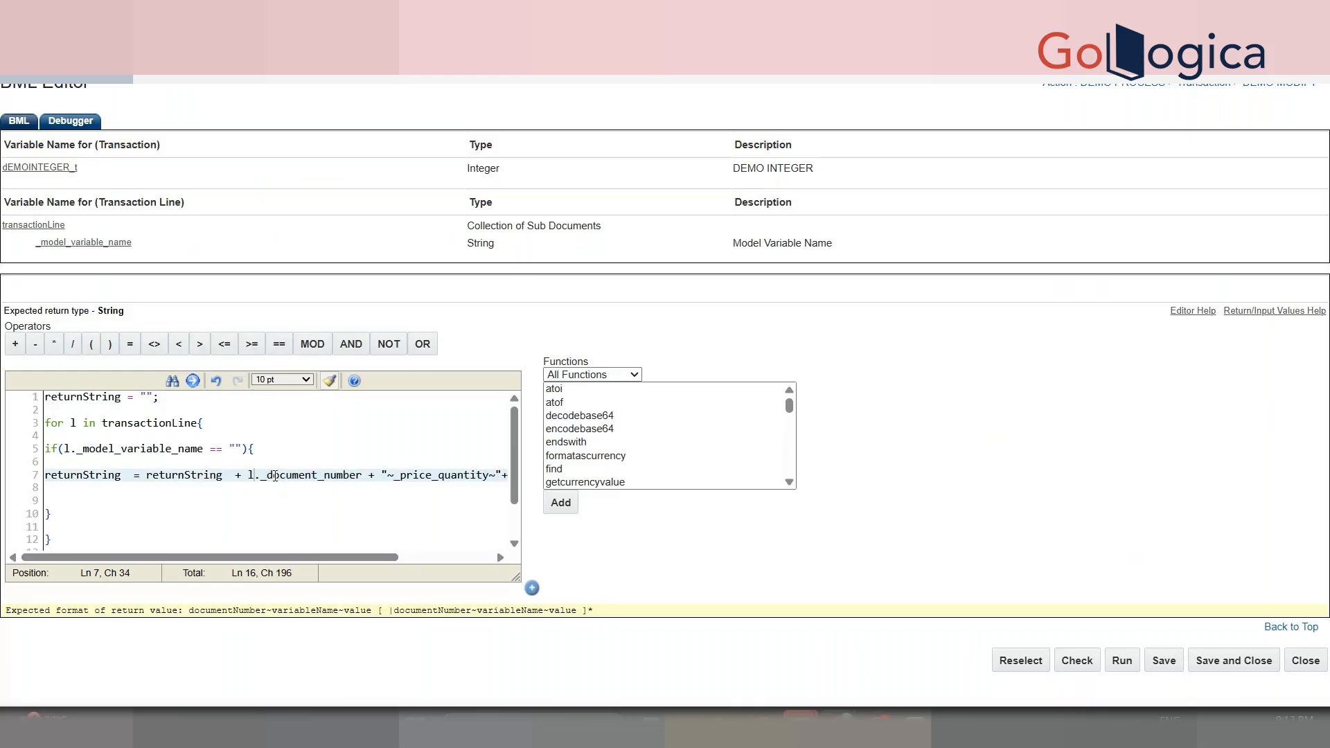
{"action": "double_click", "coordinate": [296, 476]}
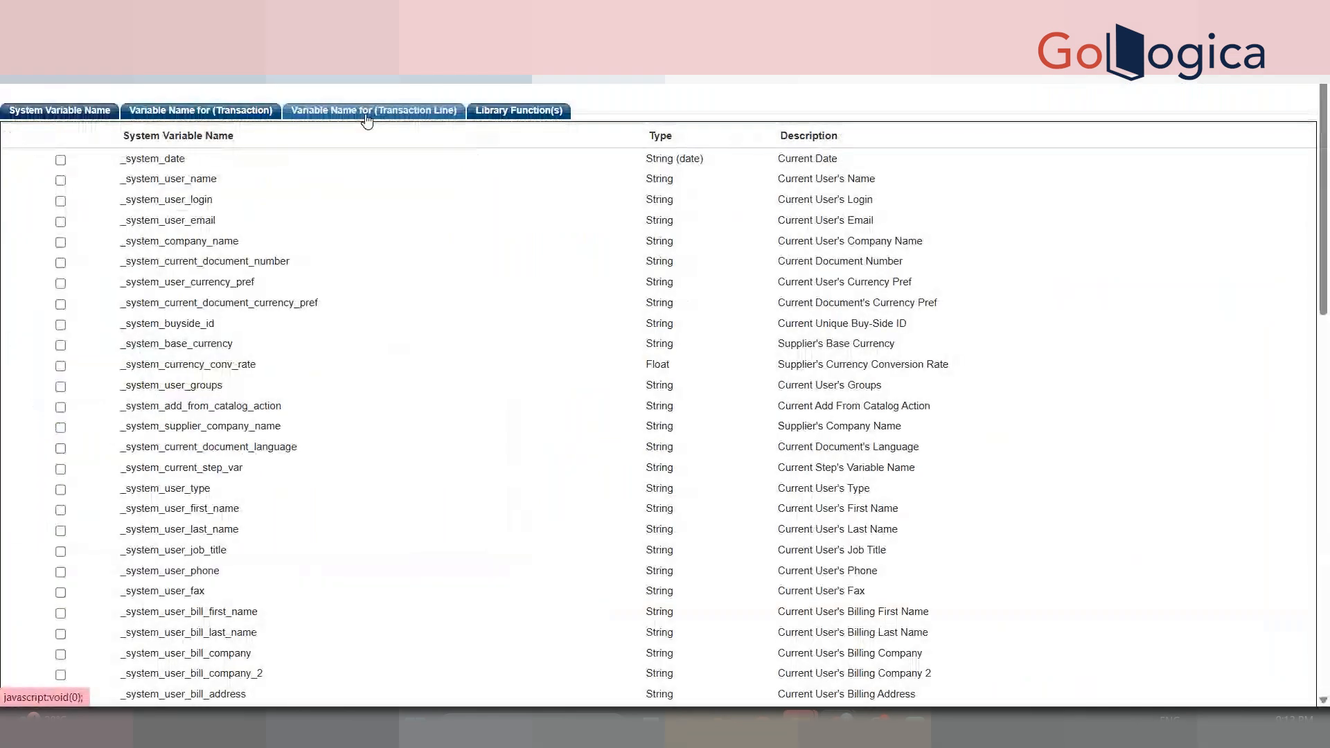
- Find _document_number in the Transaction Line variable list, tick it, and confirm with Next
{"action": "left_click", "coordinate": [367, 118]}
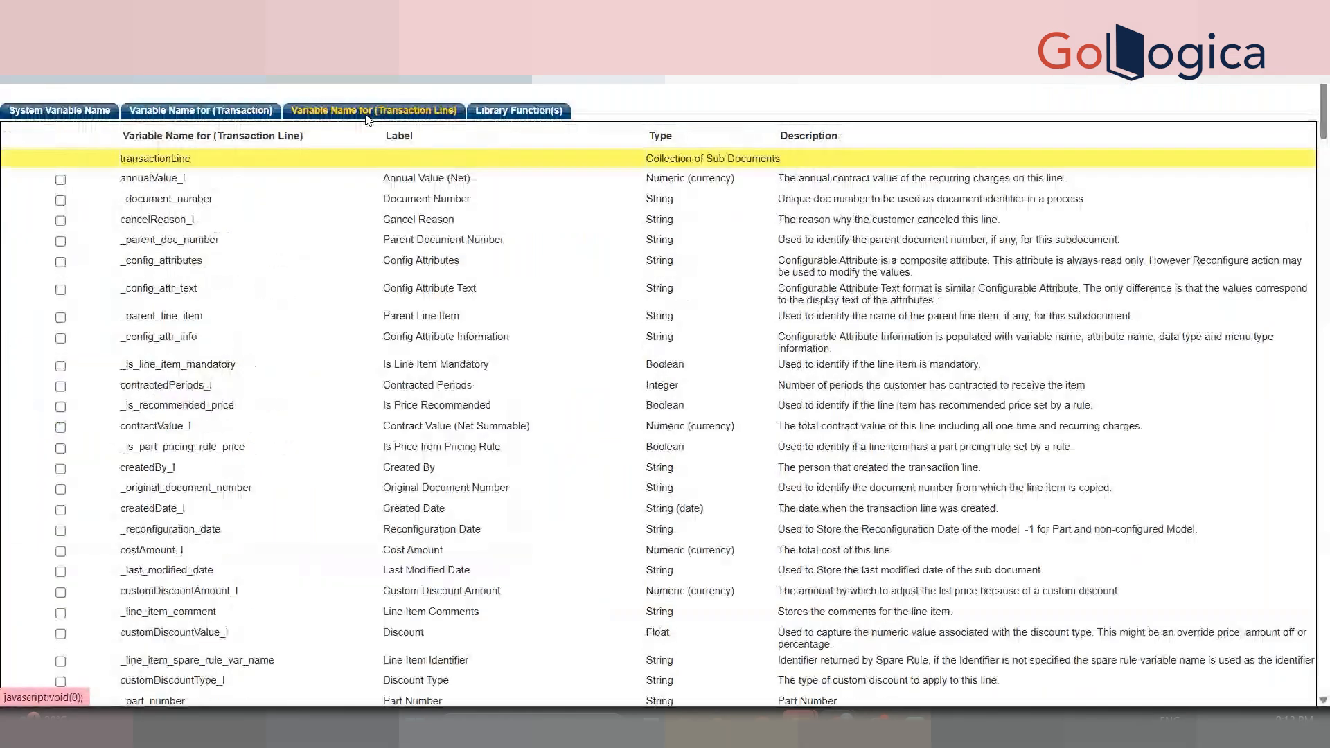
{"action": "key", "text": "ctrl+f"}
{"action": "key", "text": "ctrl+v"}
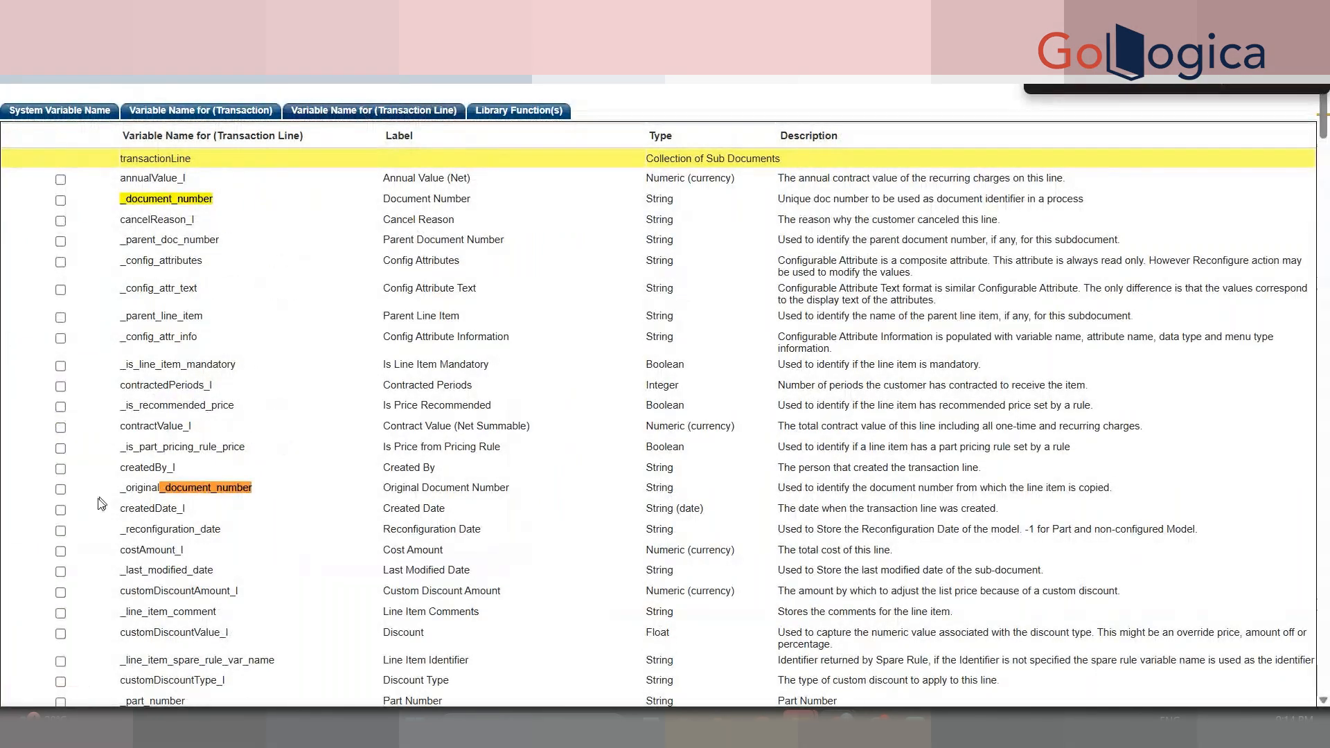
{"action": "key", "text": "Return"}
{"action": "key", "text": "Escape"}
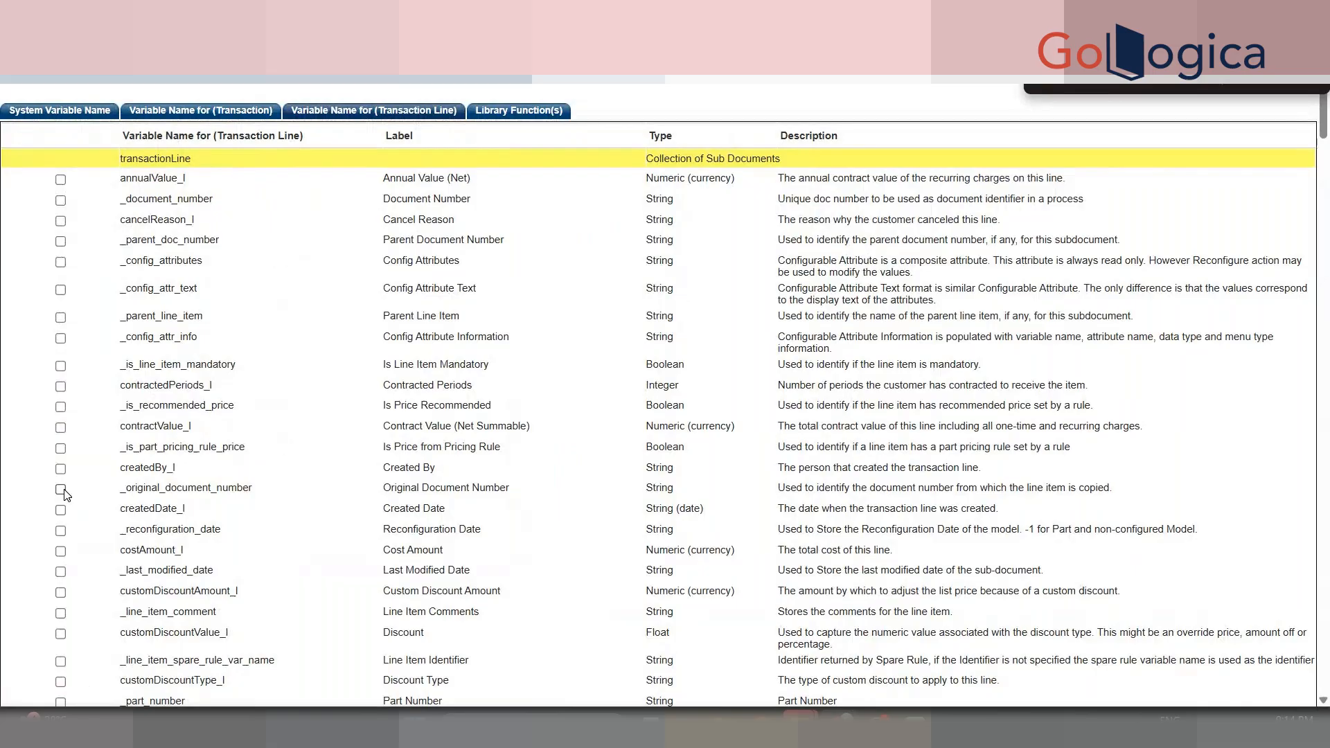
{"action": "left_click", "coordinate": [60, 201]}
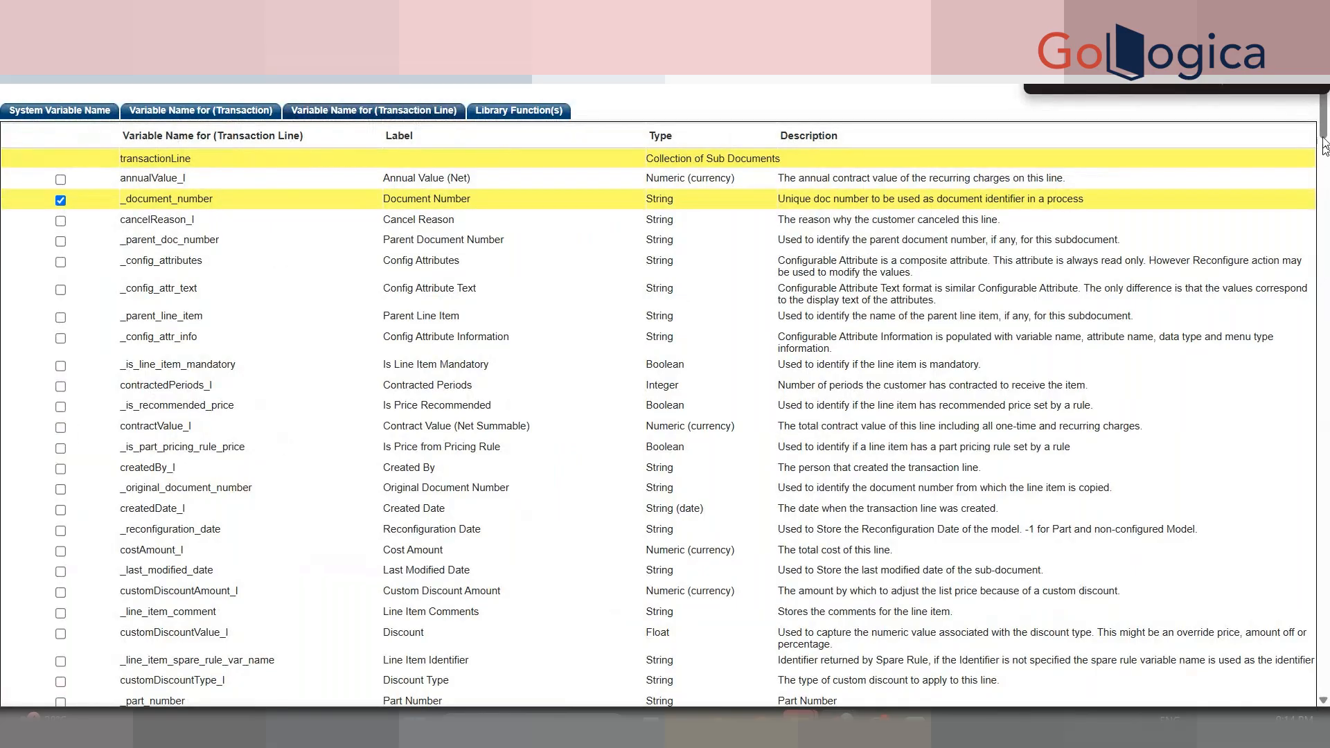
{"action": "left_click_drag", "start_coordinate": [1322, 137], "coordinate": [1329, 576]}
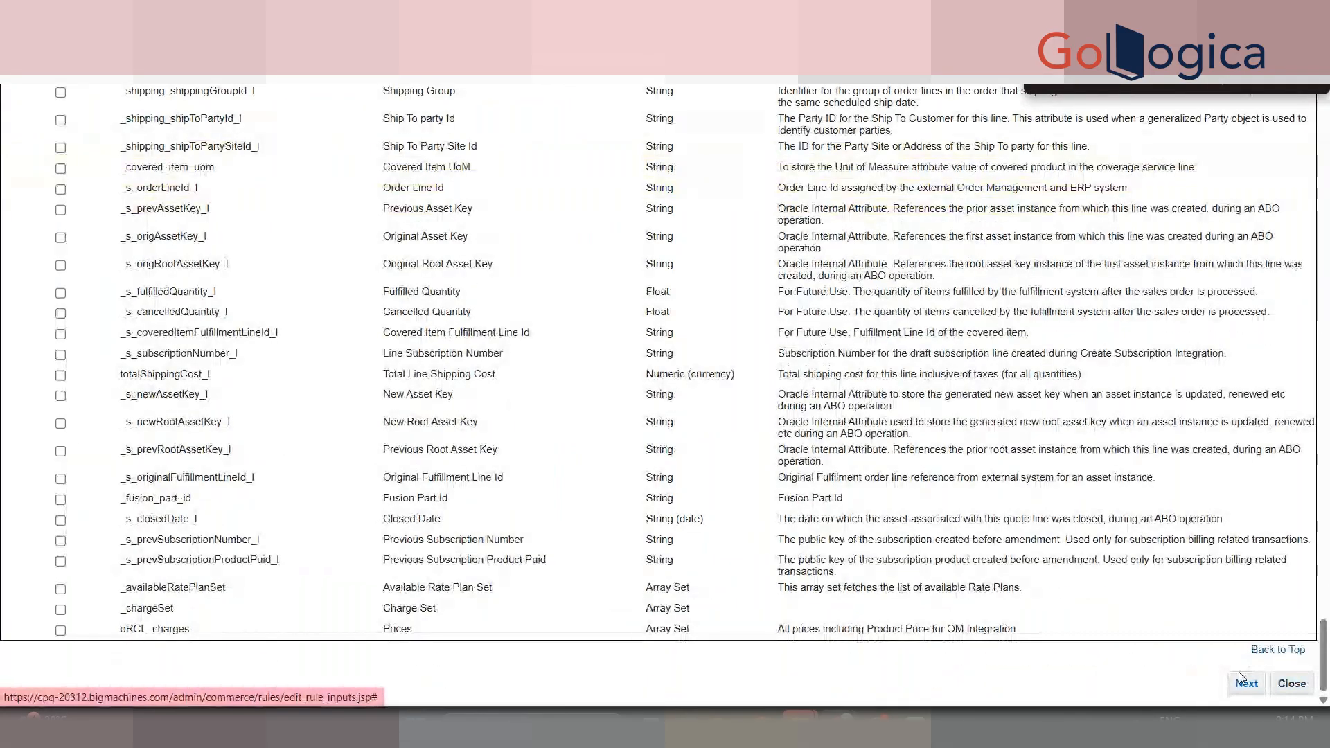
{"action": "left_click", "coordinate": [1239, 673]}
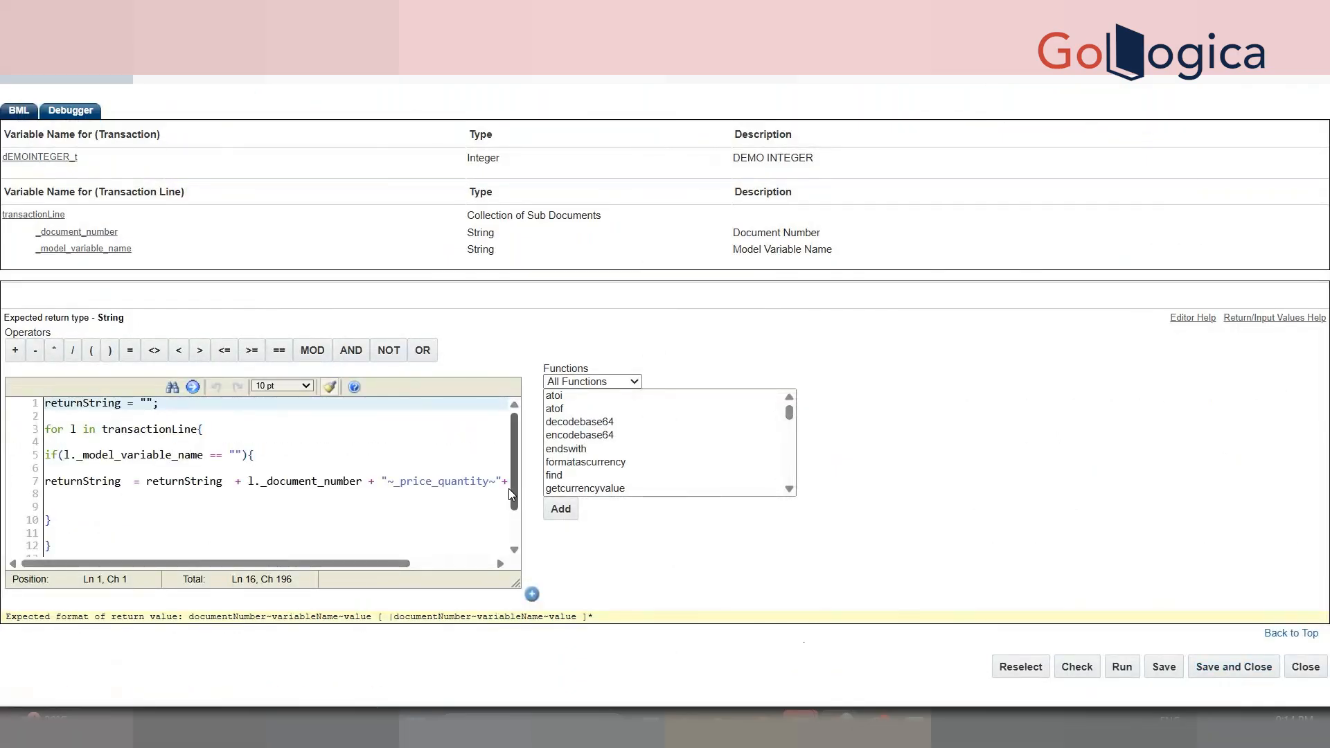
{"action": "scroll", "coordinate": [508, 488], "scroll_direction": "down", "scroll_amount": 2}
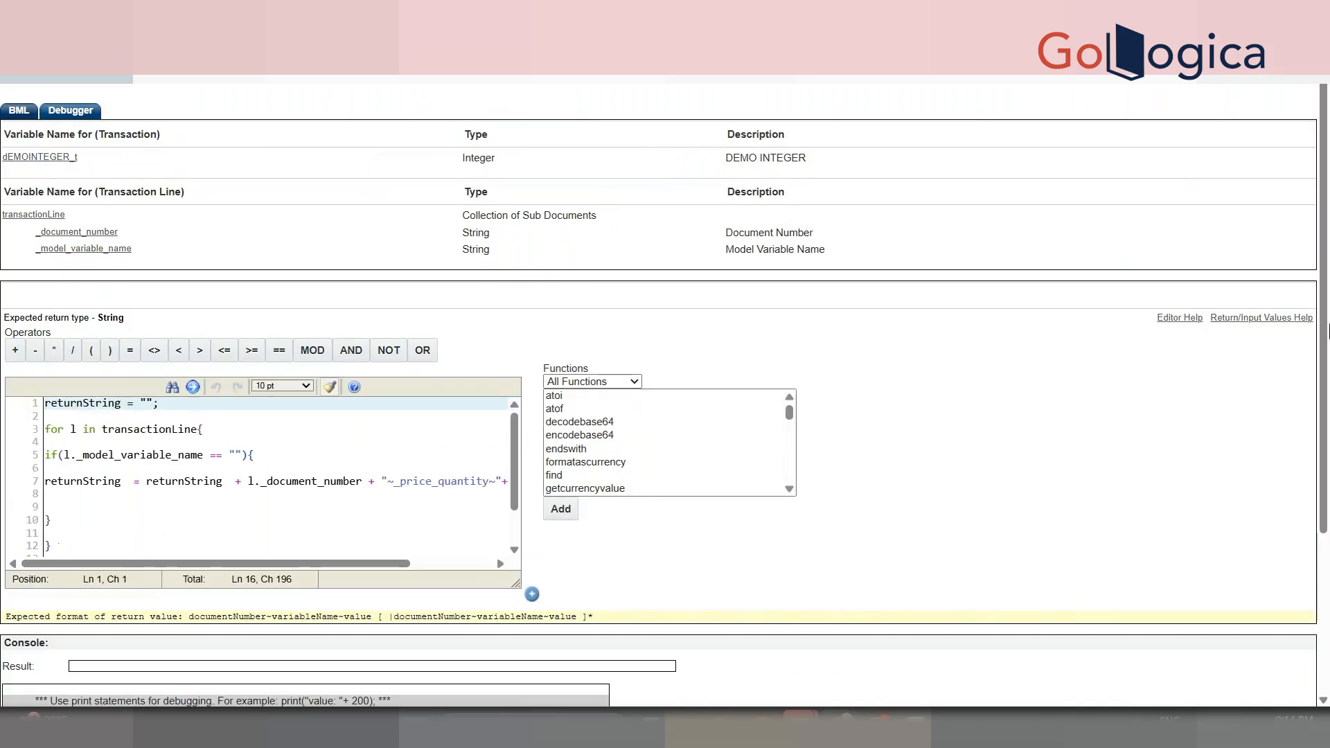
{"action": "scroll", "coordinate": [465, 355], "scroll_direction": "down", "scroll_amount": 3}
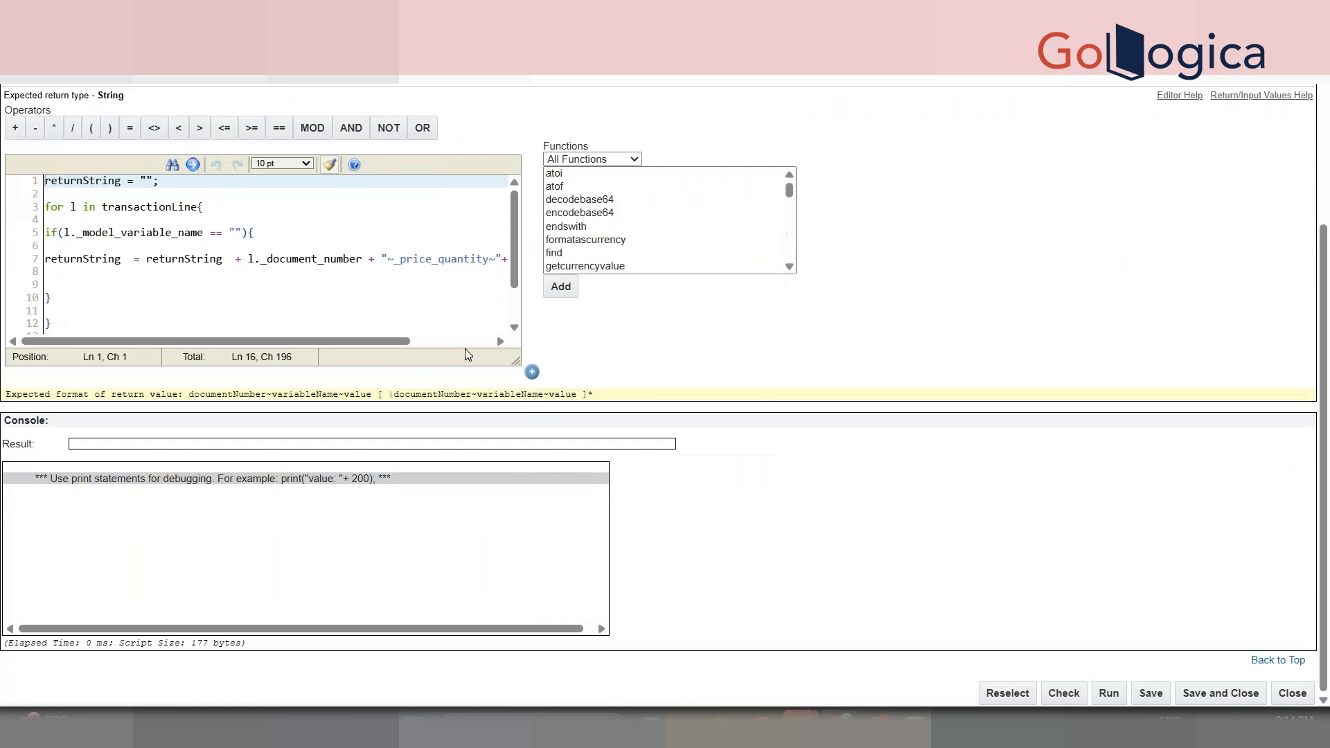
{"action": "scroll", "coordinate": [519, 332], "scroll_direction": "down", "scroll_amount": 2}
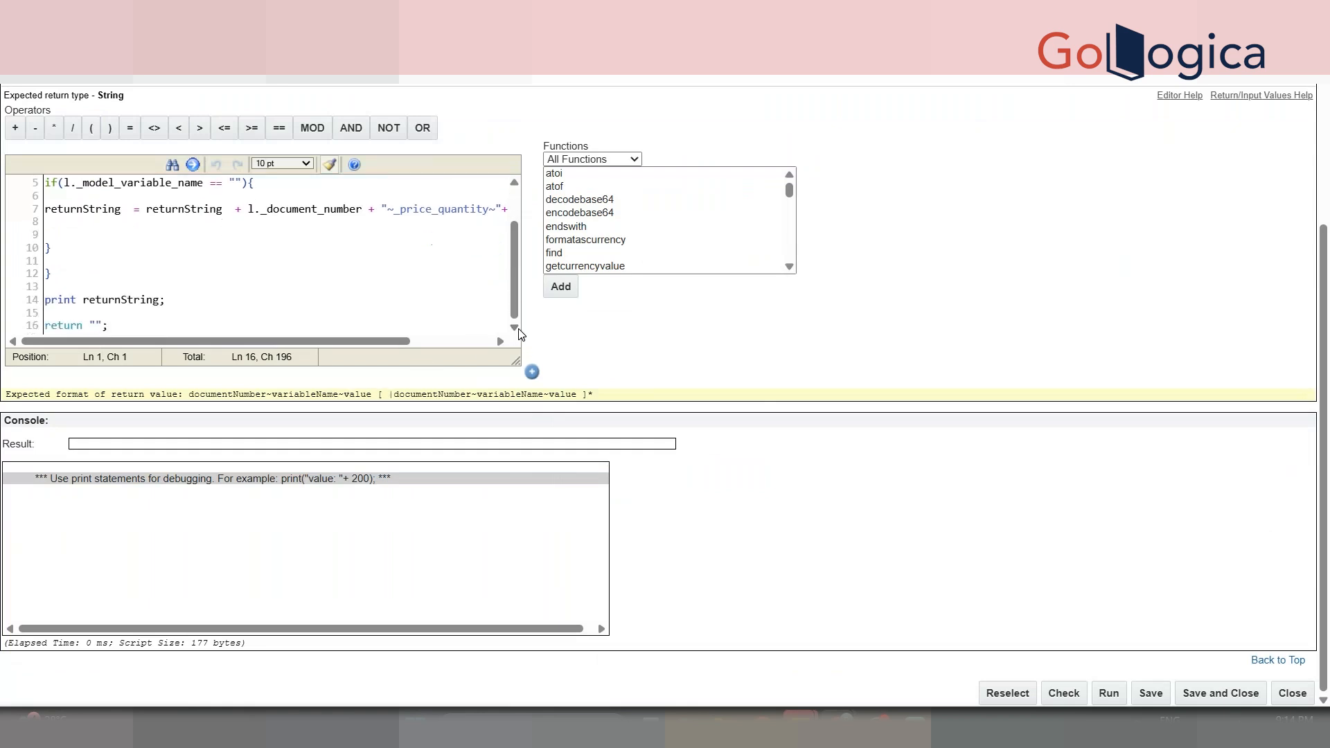
{"action": "double_click", "coordinate": [141, 301]}
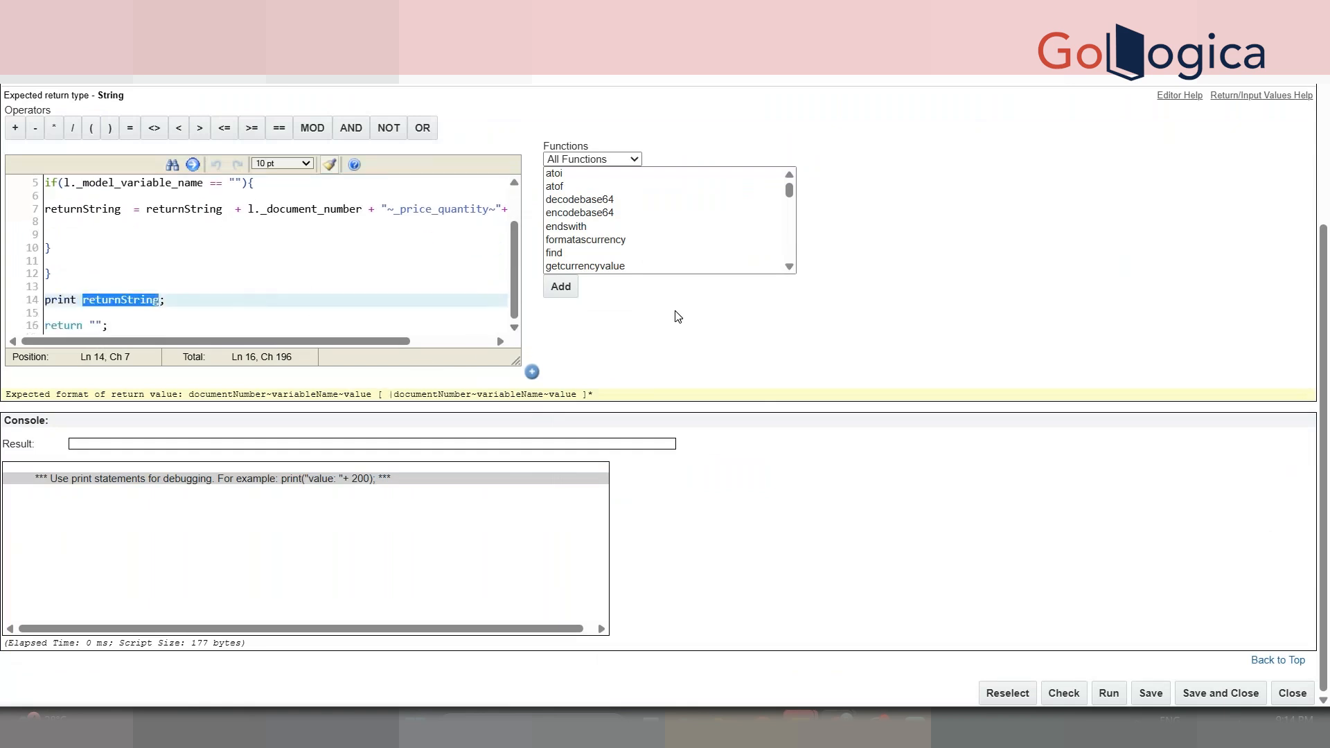
{"action": "scroll", "coordinate": [677, 317], "scroll_direction": "up", "scroll_amount": 1}
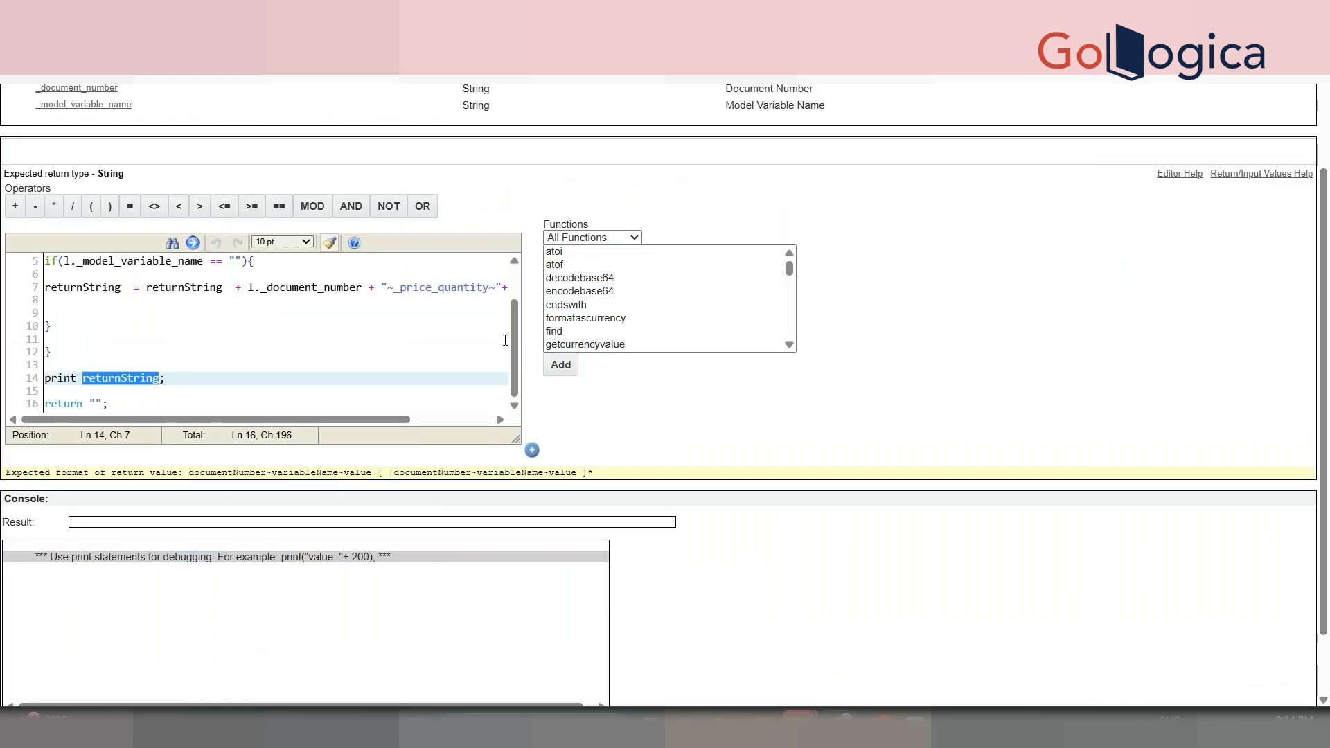
{"action": "mouse_move", "coordinate": [514, 359]}
{"action": "left_mouse_down"}
{"action": "mouse_move", "coordinate": [513, 338]}
{"action": "mouse_move", "coordinate": [513, 381]}
{"action": "left_mouse_up"}
{"action": "left_click_drag", "start_coordinate": [1324, 253], "coordinate": [1323, 147]}
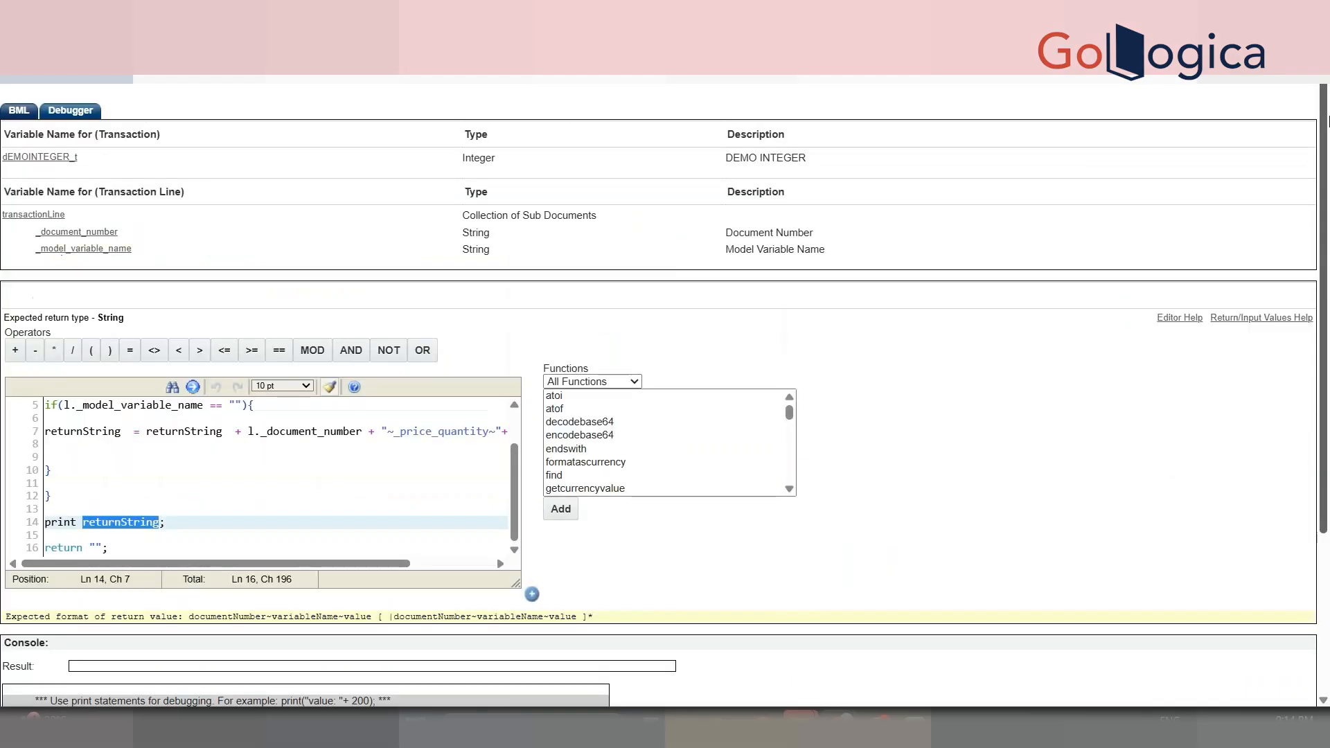
- Check document numbers 3 and 5 in the debugger output, then switch back to the Transaction page
{"action": "left_click", "coordinate": [60, 120]}
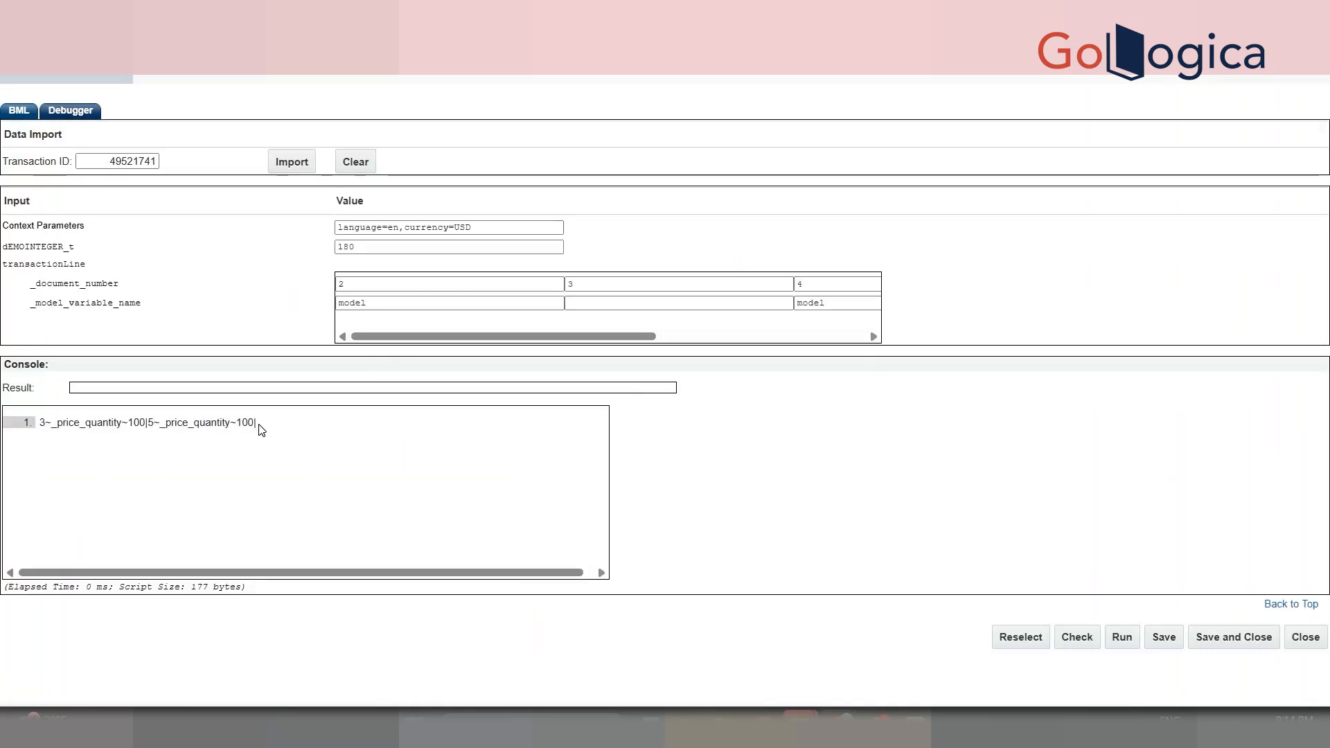
{"action": "double_click", "coordinate": [42, 423]}
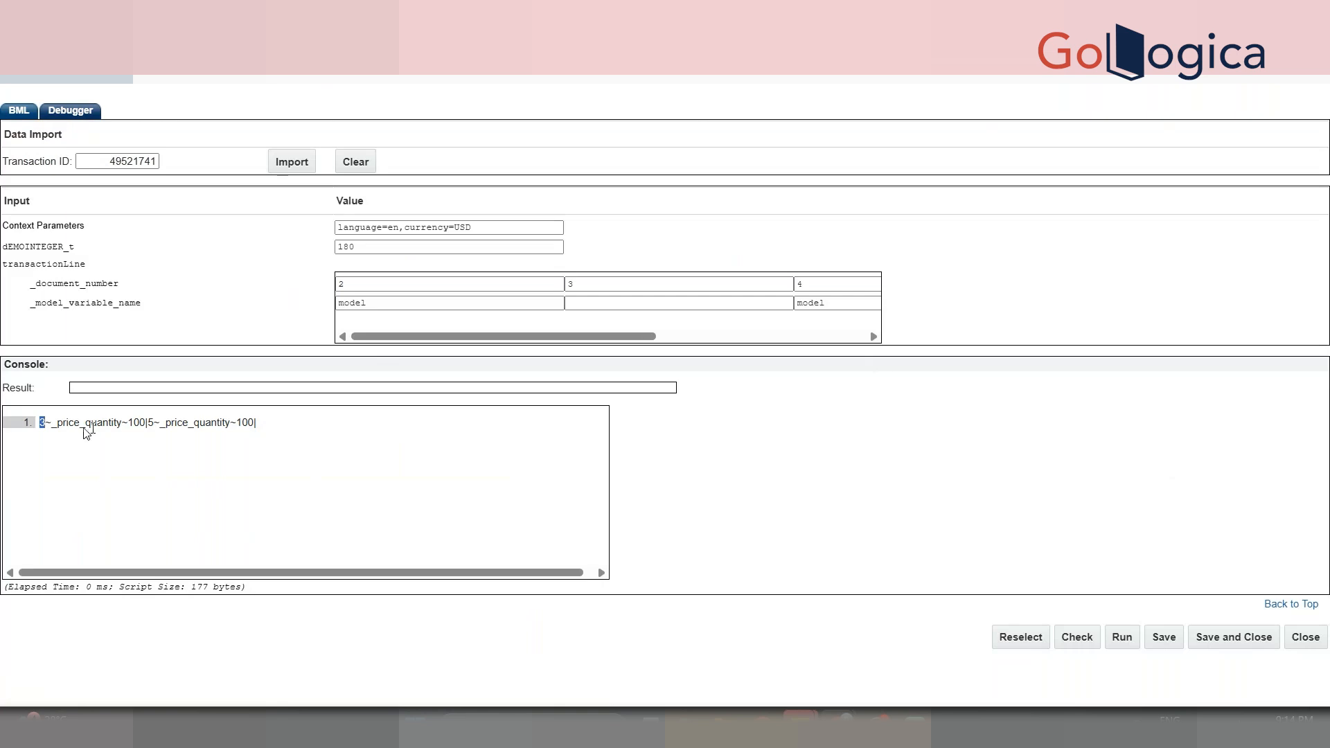
{"action": "double_click", "coordinate": [149, 422]}
{"action": "mouse_move", "coordinate": [800, 720]}
{"action": "left_click", "coordinate": [579, 665]}
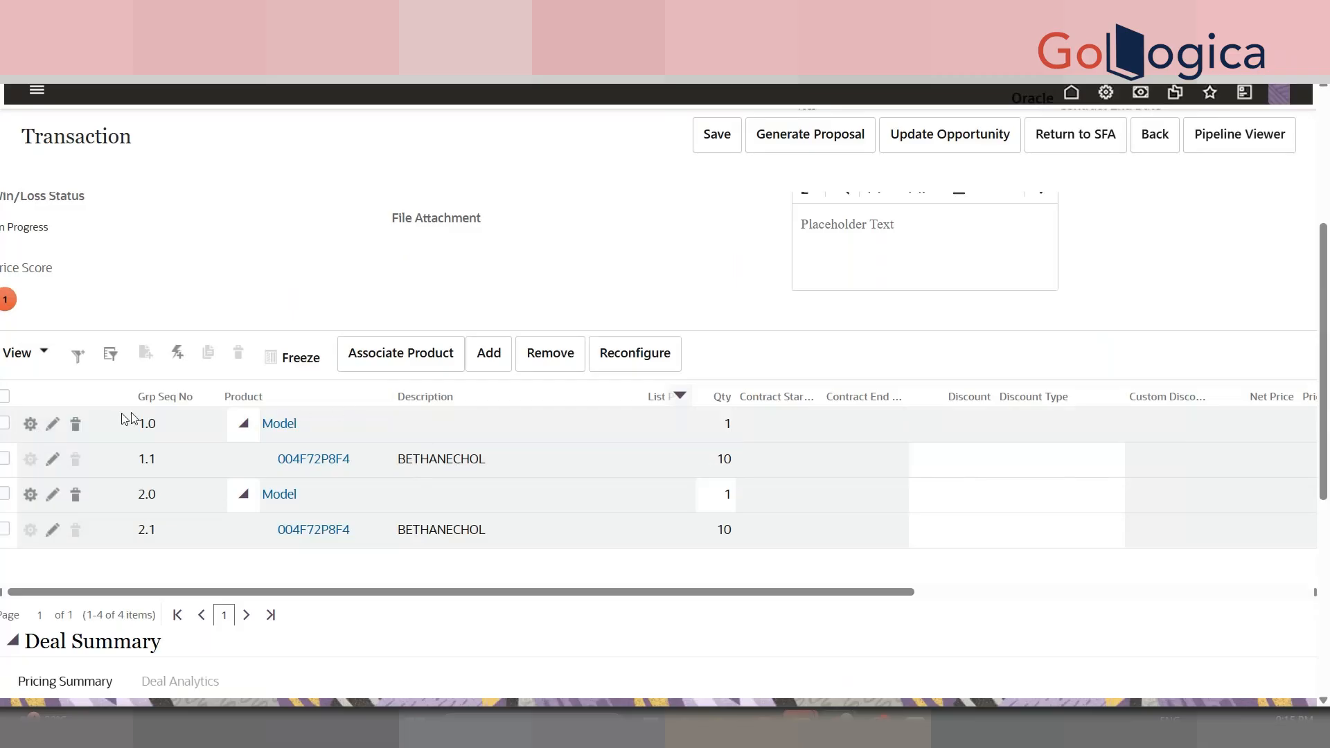
- Select row 1.0 and highlight its Model product text to compare with the debug output
{"action": "left_click", "coordinate": [6, 424]}
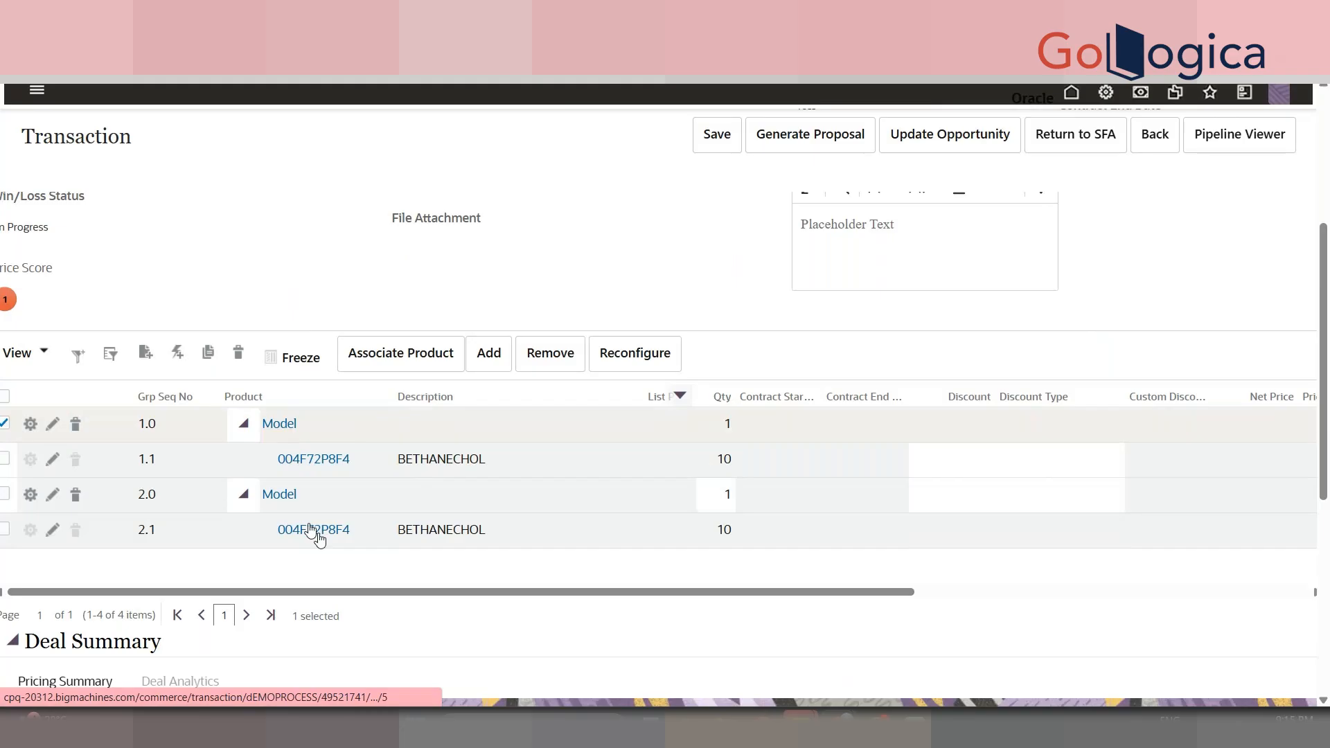
{"action": "left_click_drag", "start_coordinate": [313, 422], "coordinate": [264, 428]}
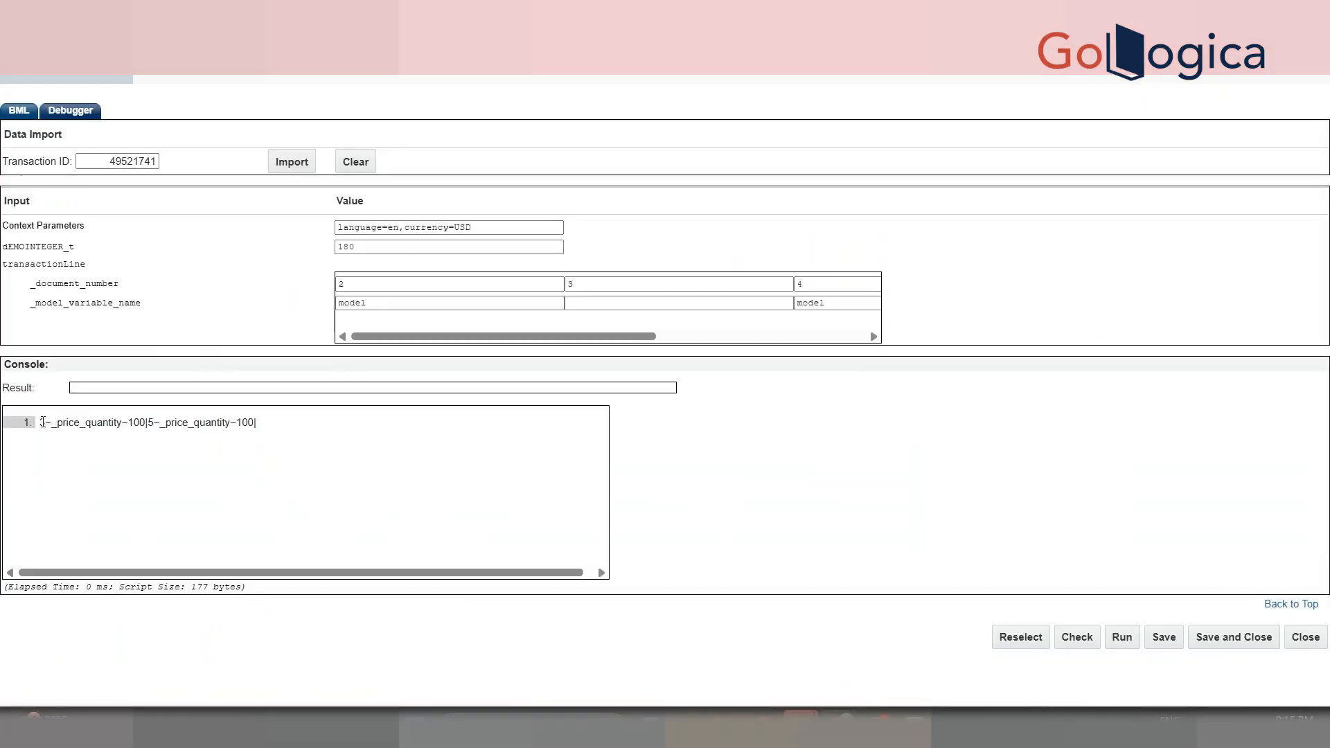
- Save and close the advanced modify function, then Update the DEMO MODIFY action
{"action": "left_click", "coordinate": [1230, 638]}
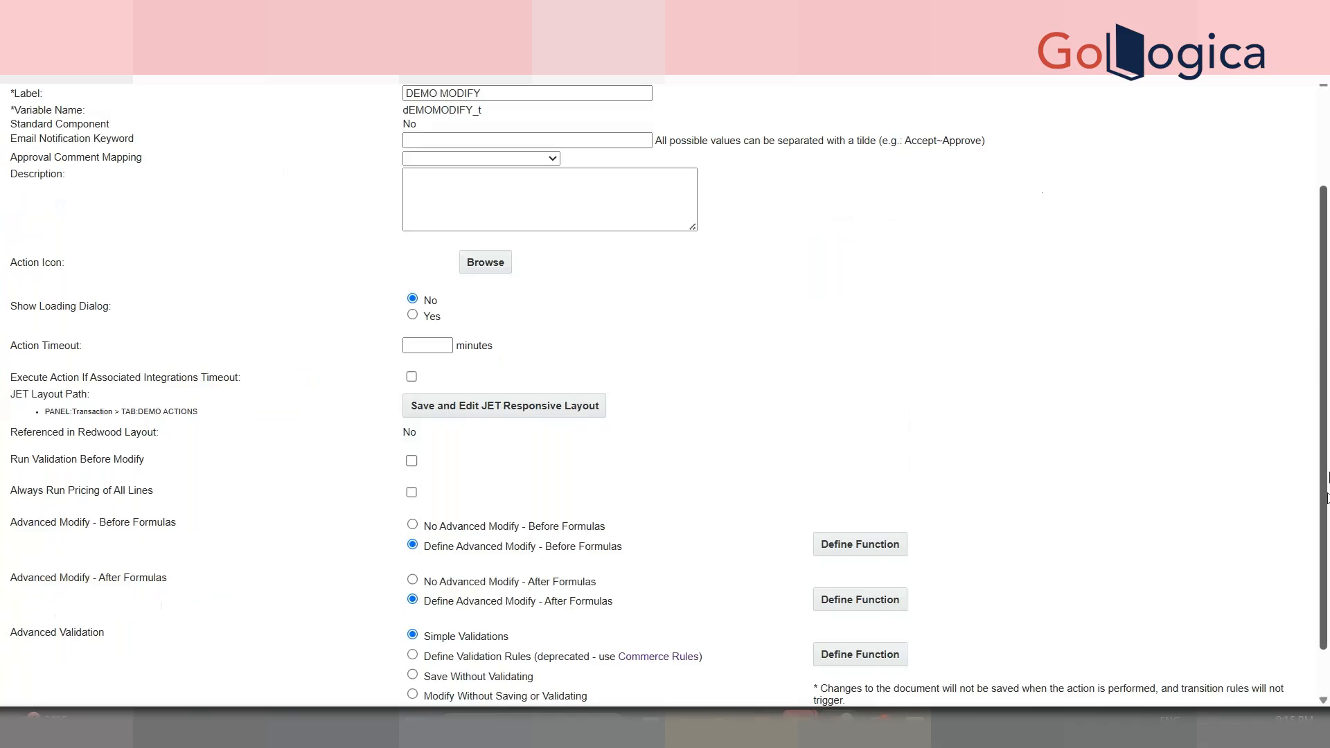
{"action": "scroll", "coordinate": [1088, 606], "scroll_direction": "down", "scroll_amount": 2}
{"action": "left_click", "coordinate": [1105, 713]}
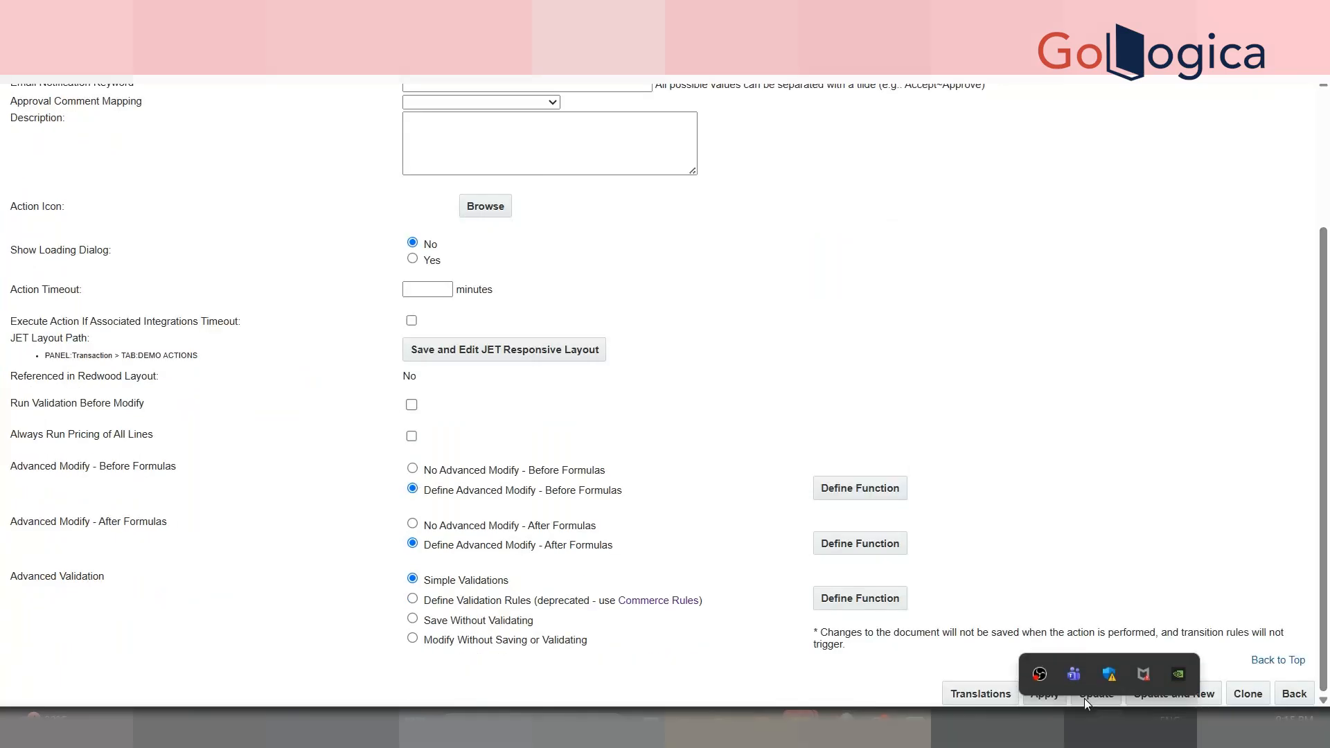
{"action": "left_click", "coordinate": [1084, 485]}
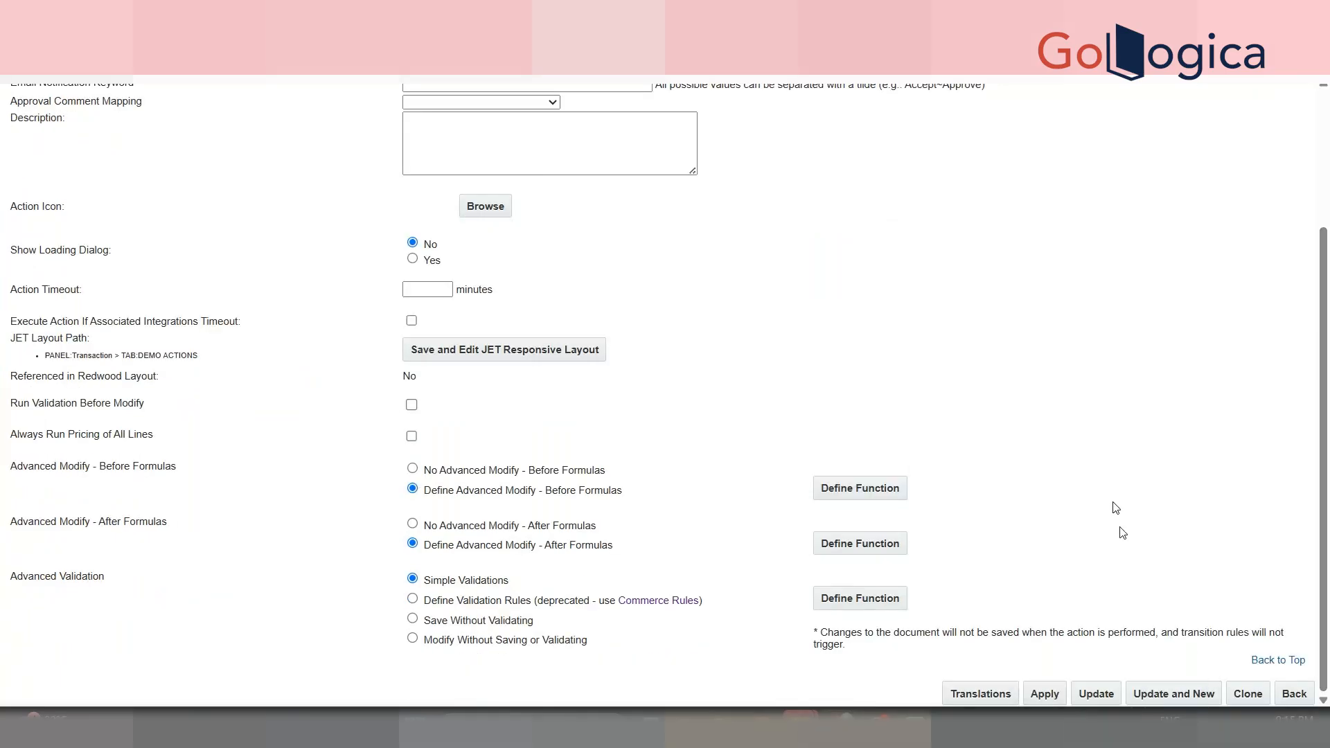
{"action": "left_click", "coordinate": [1104, 696]}
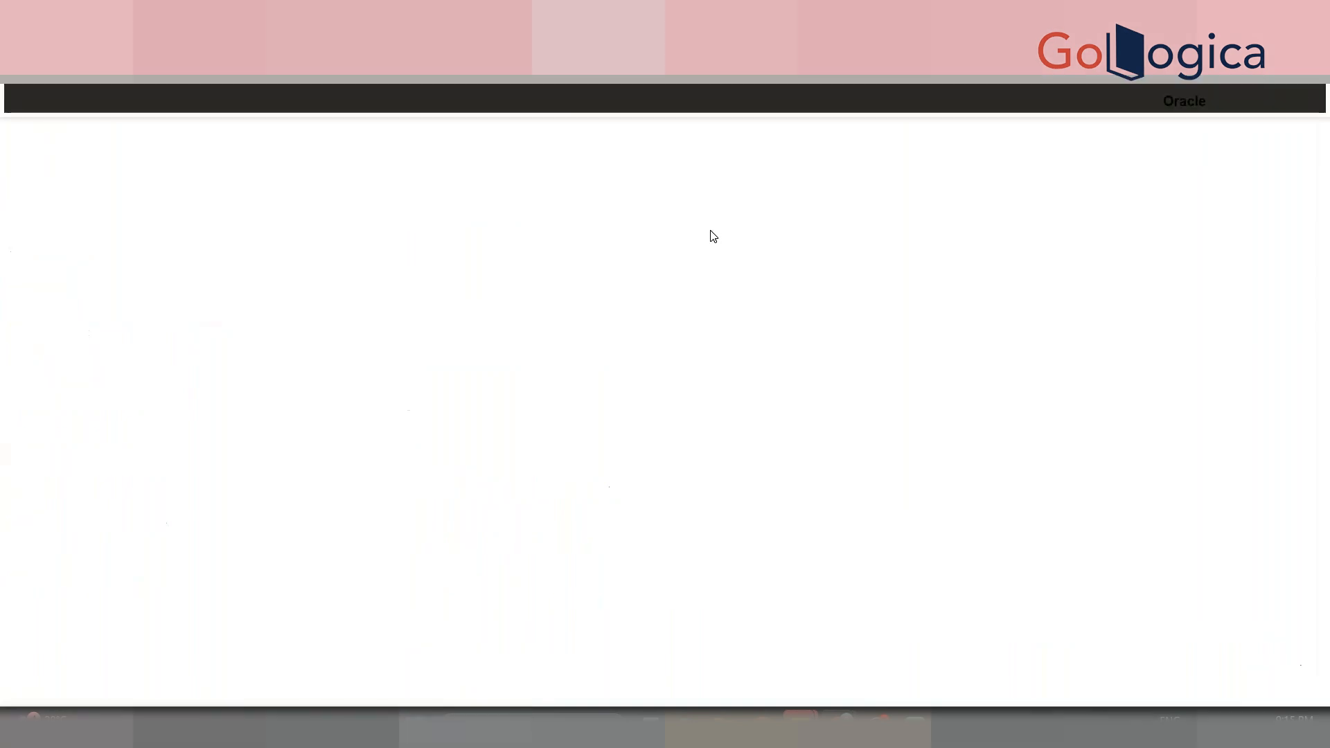
- Schedule a deployment of DEMO PROCESS from its Deployment Center
{"action": "left_click_drag", "start_coordinate": [1324, 258], "coordinate": [1324, 672]}
{"action": "left_click_drag", "start_coordinate": [1324, 608], "coordinate": [1328, 195]}
{"action": "left_click", "coordinate": [1112, 99]}
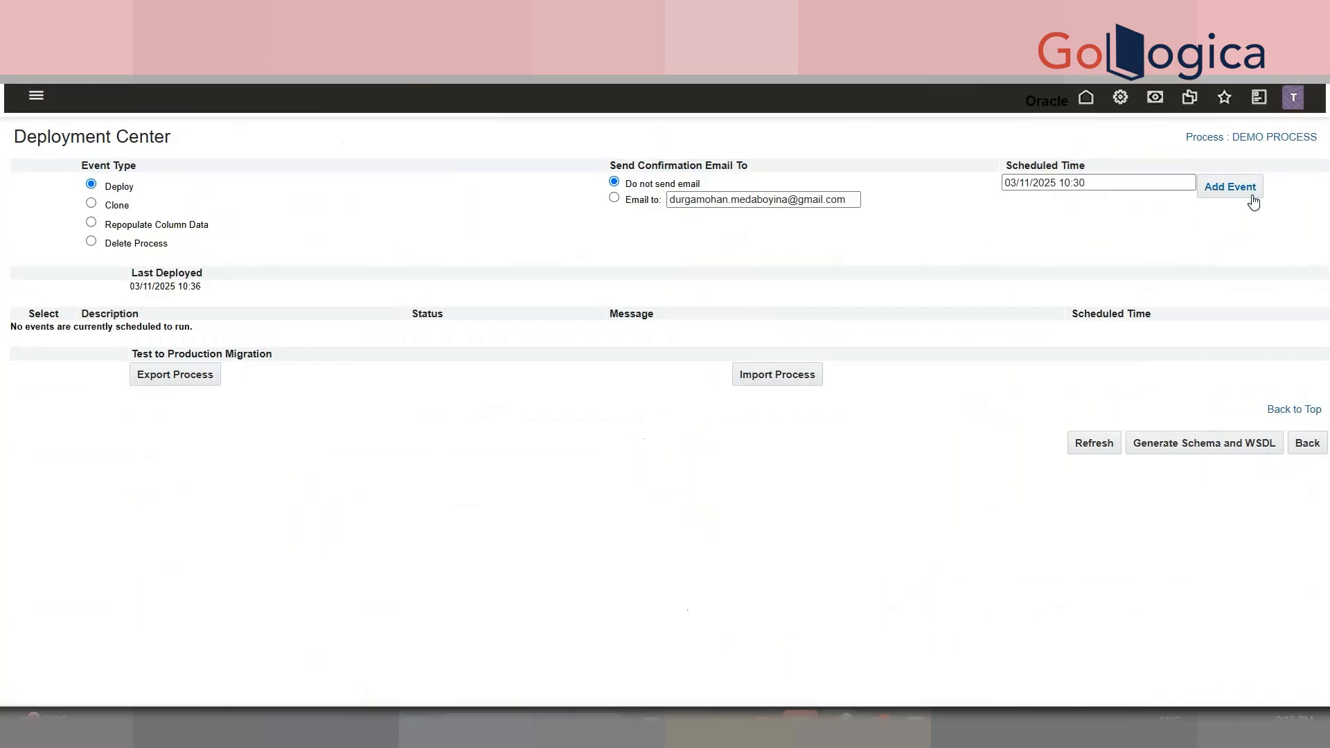
{"action": "left_click", "coordinate": [1252, 195]}
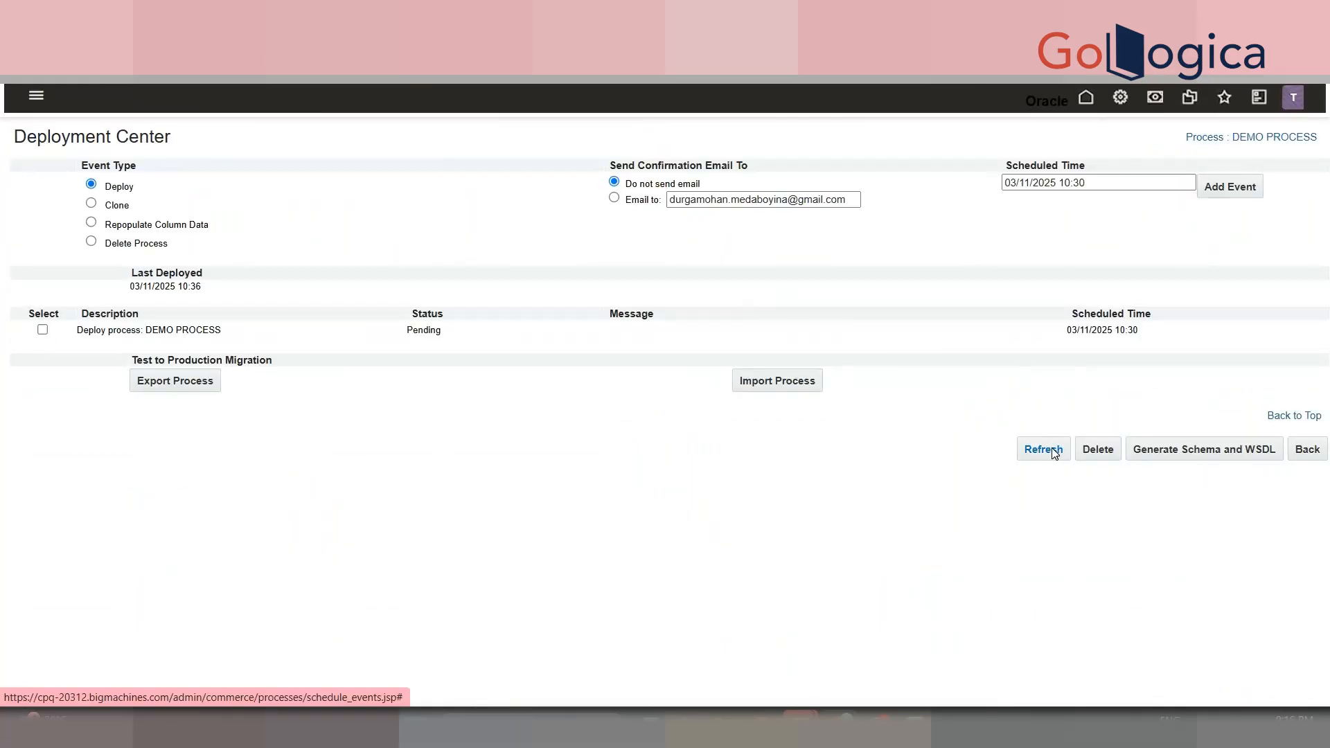
- Refresh the deployment status until Last Deployed reads 03/11/2025 10:46
{"action": "left_click", "coordinate": [1053, 453]}
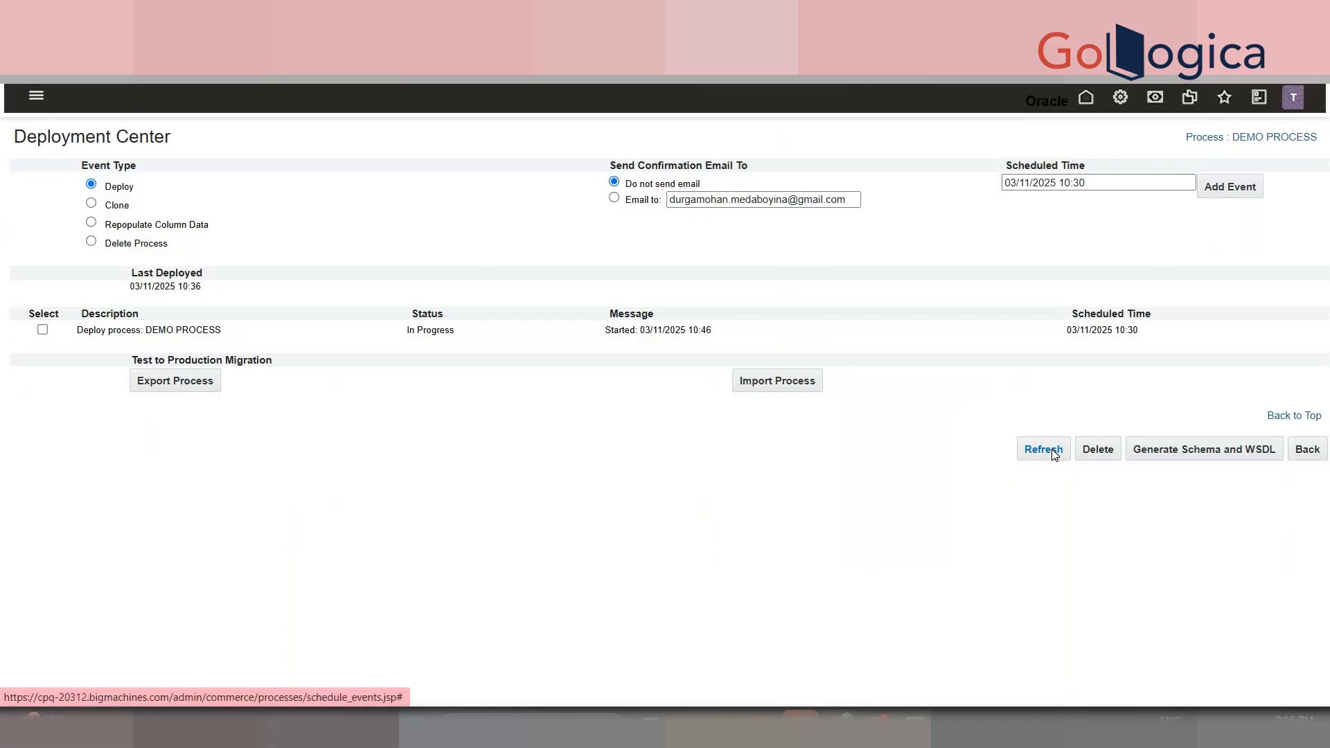
{"action": "left_click", "coordinate": [1052, 451]}
{"action": "left_click", "coordinate": [1051, 450]}
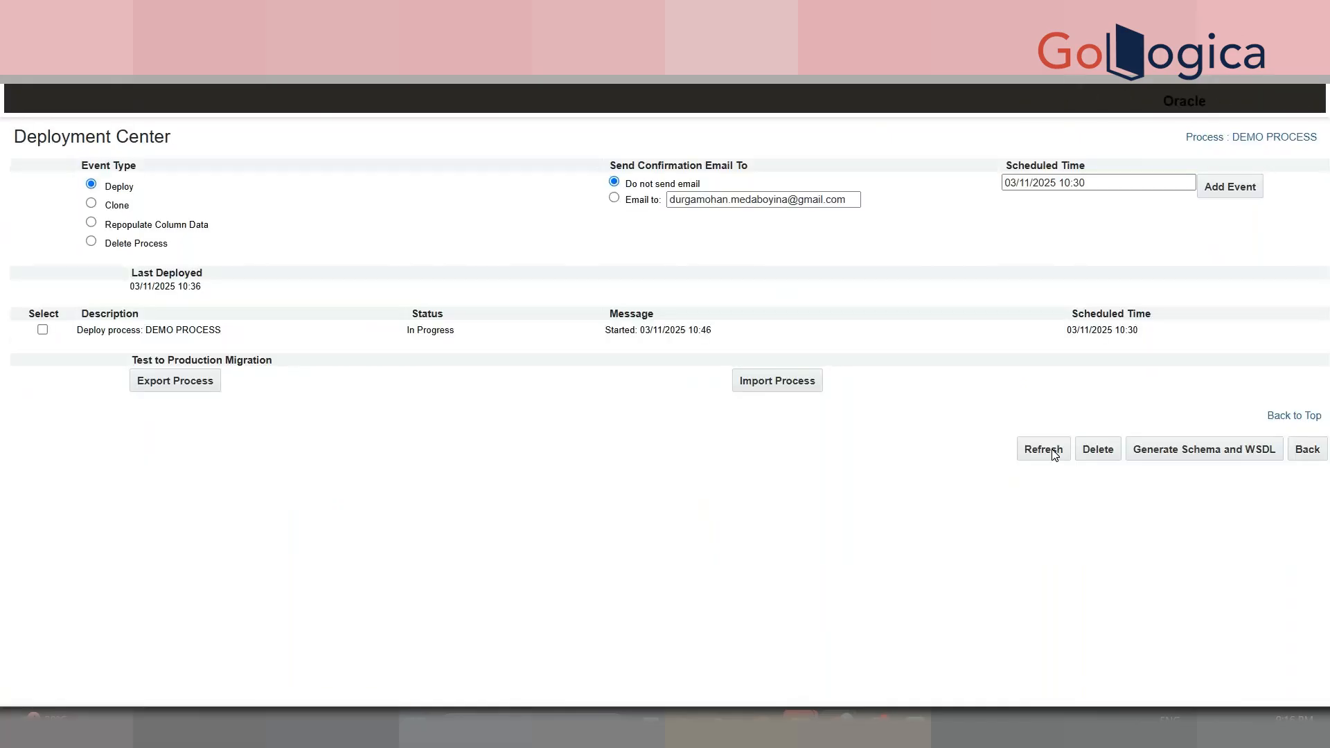
{"action": "left_click", "coordinate": [1051, 451]}
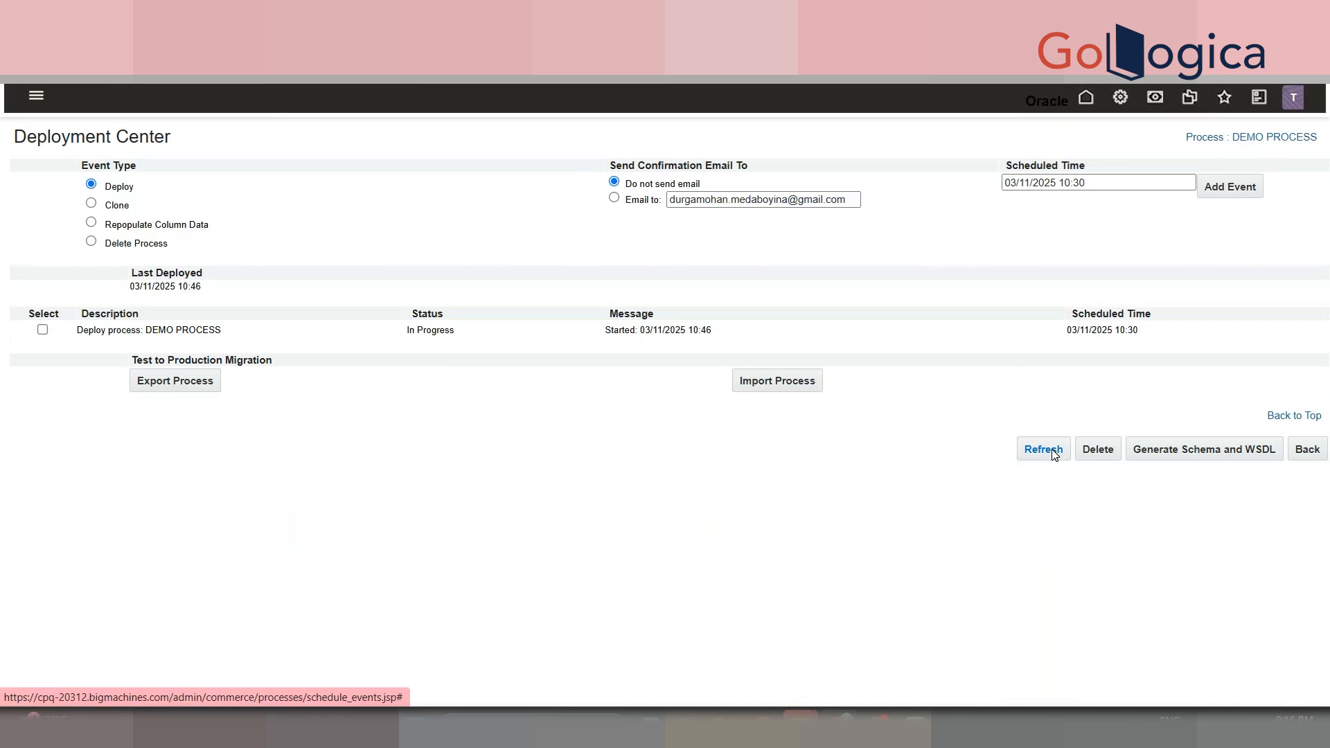
{"action": "left_click", "coordinate": [1051, 450]}
{"action": "left_click", "coordinate": [1051, 451]}
{"action": "left_click", "coordinate": [1053, 452]}
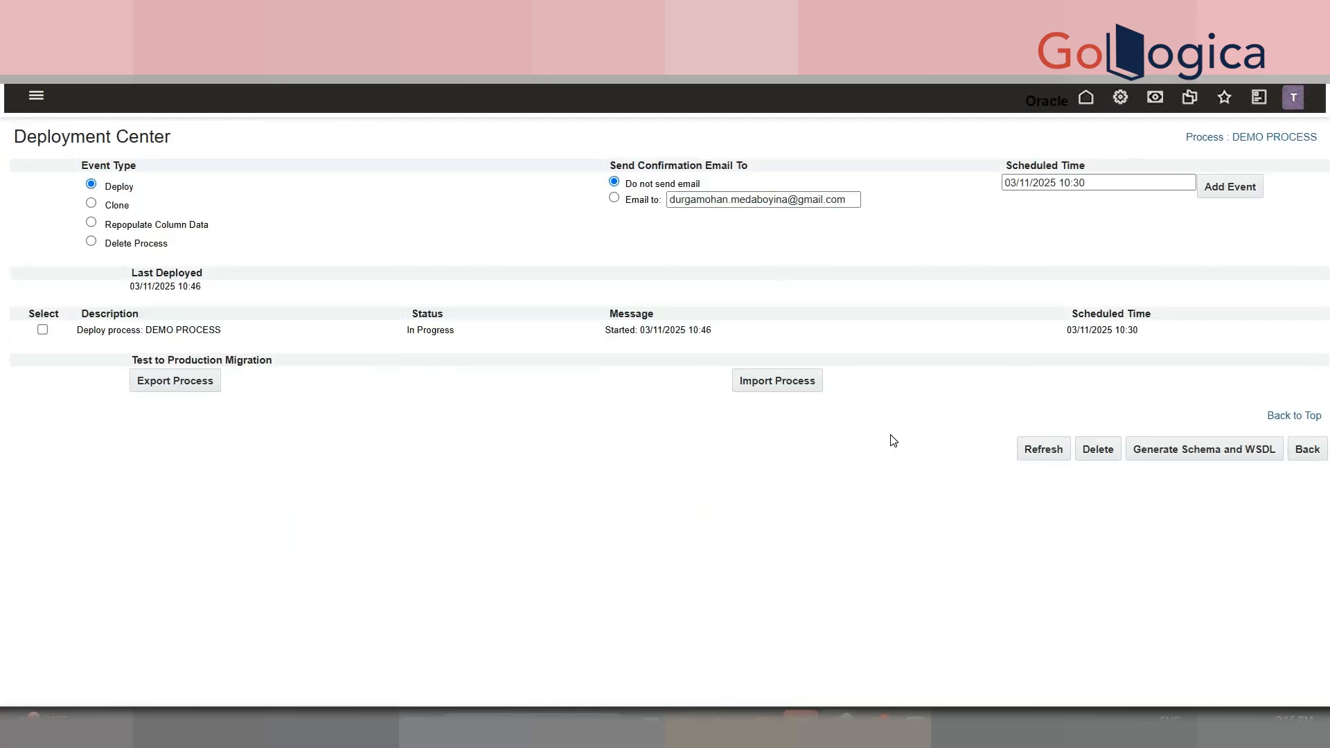
{"action": "left_click", "coordinate": [1031, 450]}
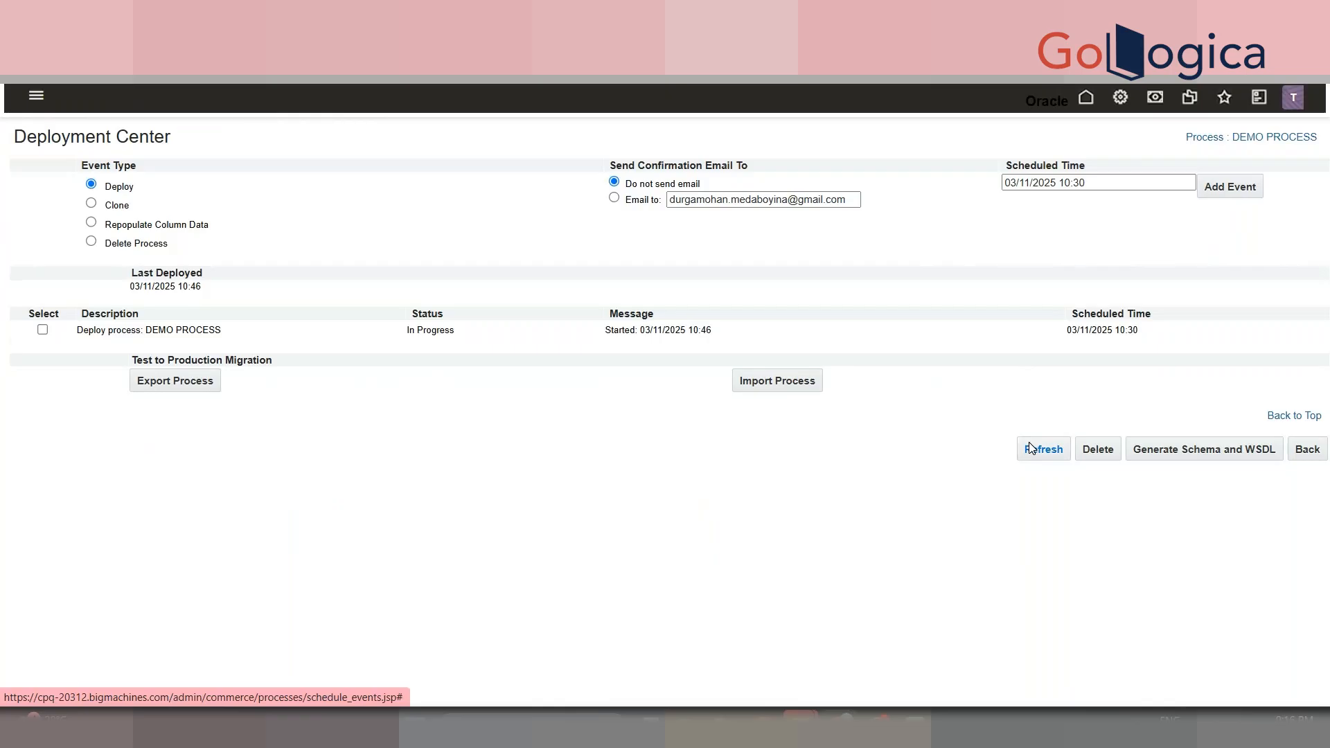
{"action": "left_click", "coordinate": [1031, 449]}
{"action": "left_click", "coordinate": [1031, 449]}
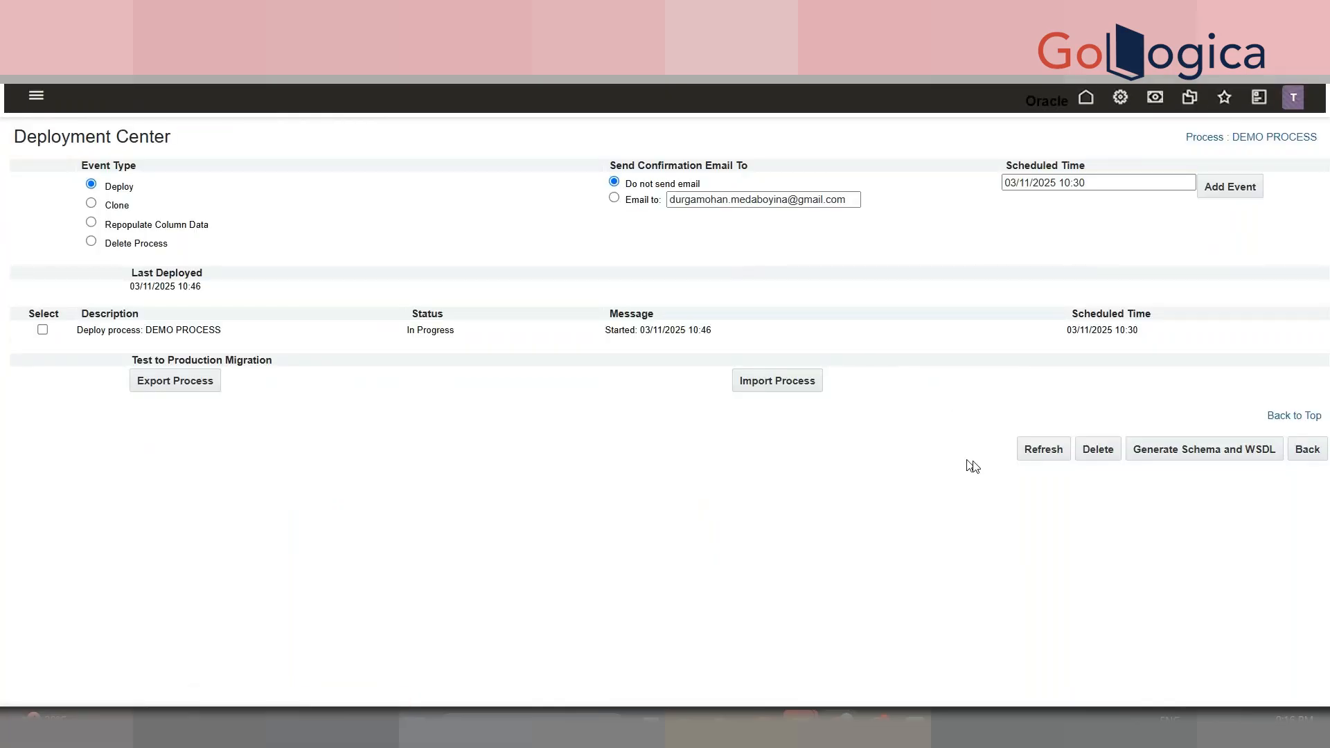
{"action": "left_click", "coordinate": [1054, 454]}
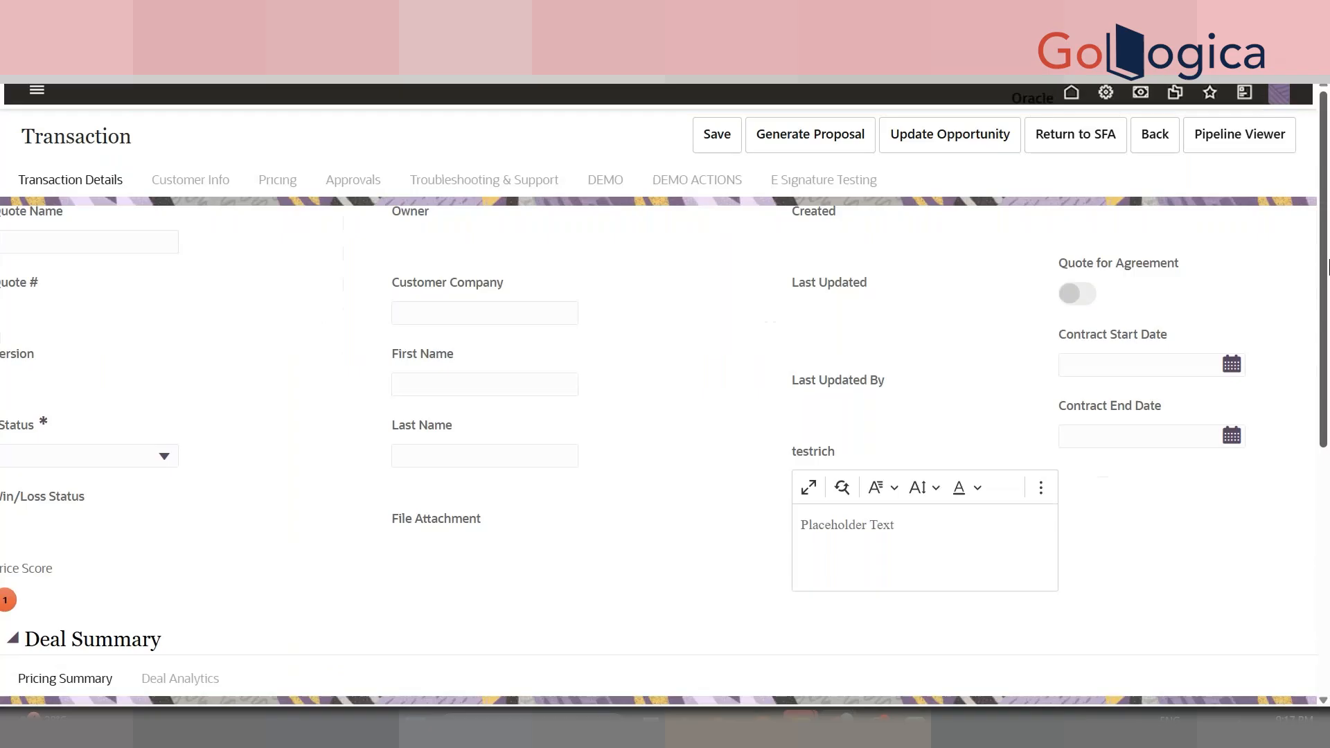
- Expand the model line groups and run DEMO MODIFY from the DEMO ACTIONS tab
{"action": "left_click_drag", "start_coordinate": [1323, 242], "coordinate": [1328, 368]}
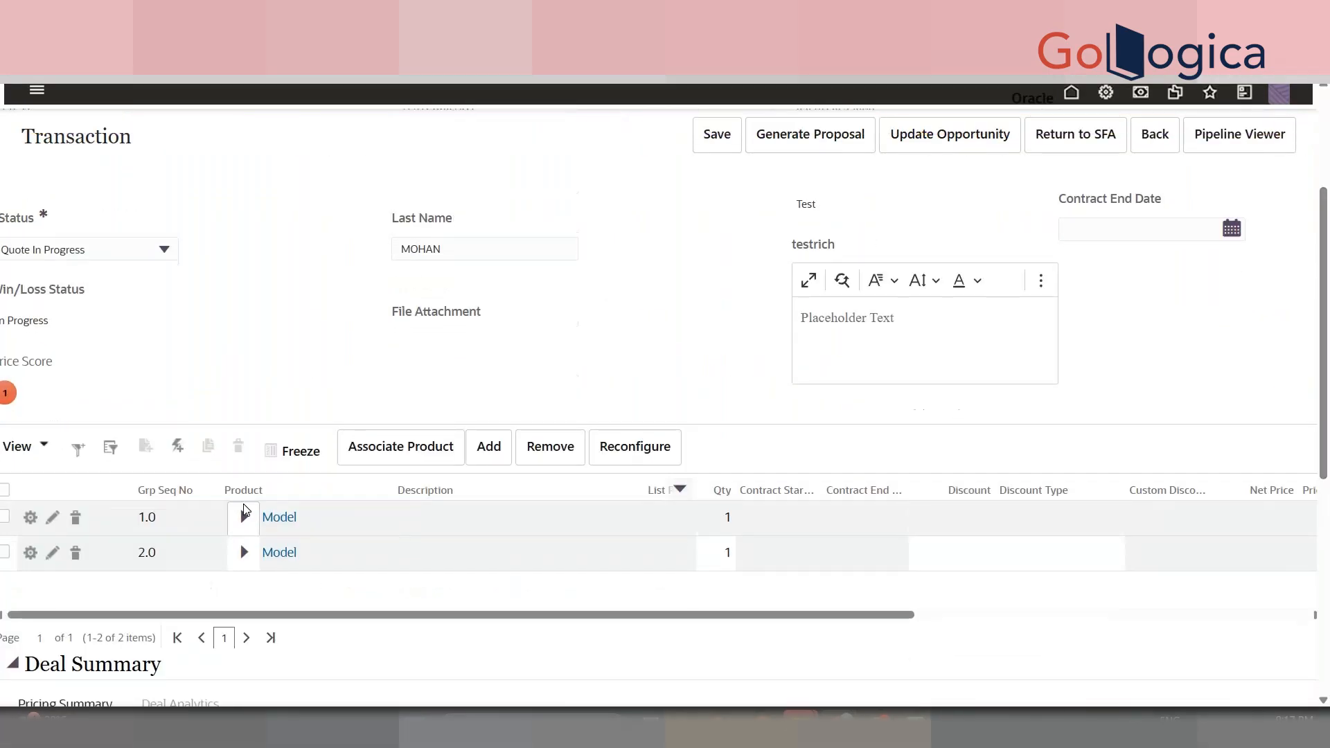
{"action": "left_click", "coordinate": [245, 554]}
{"action": "left_click", "coordinate": [243, 528]}
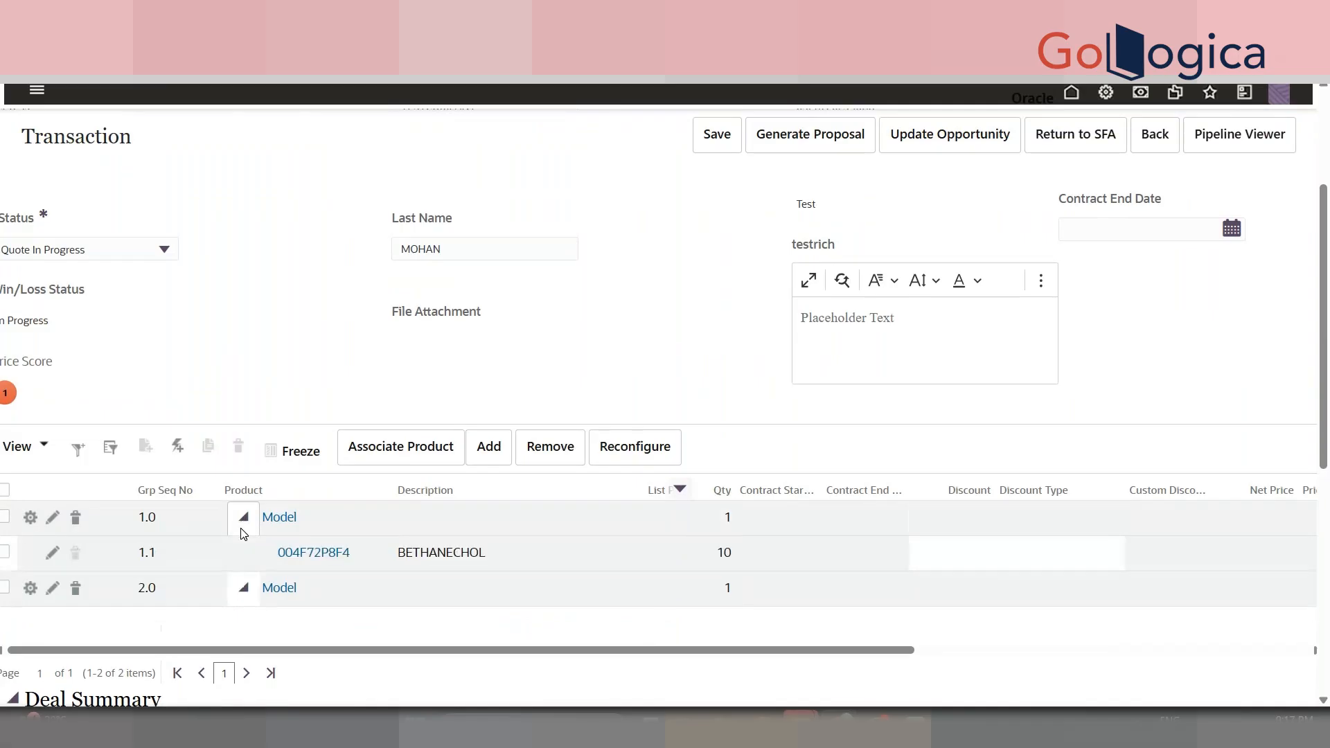
{"action": "left_click", "coordinate": [243, 532]}
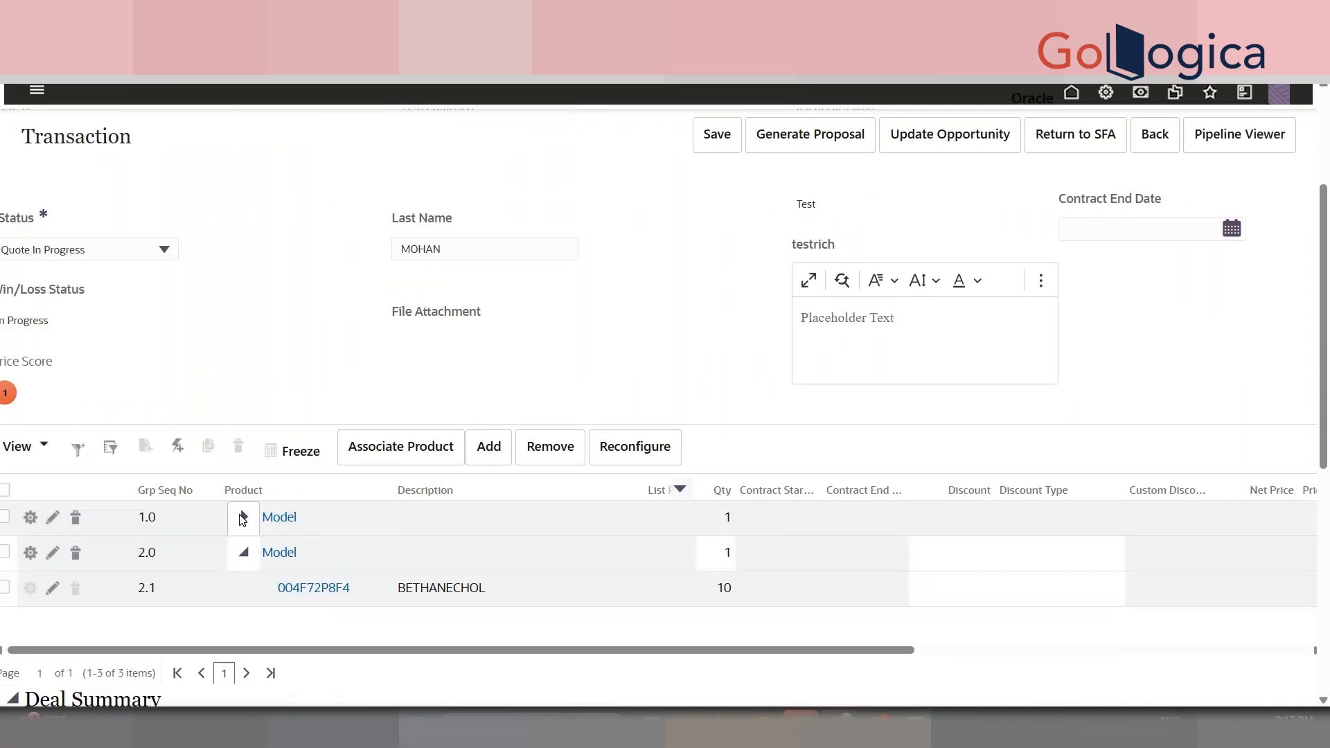
{"action": "scroll", "coordinate": [1326, 385], "scroll_direction": "up", "scroll_amount": 3}
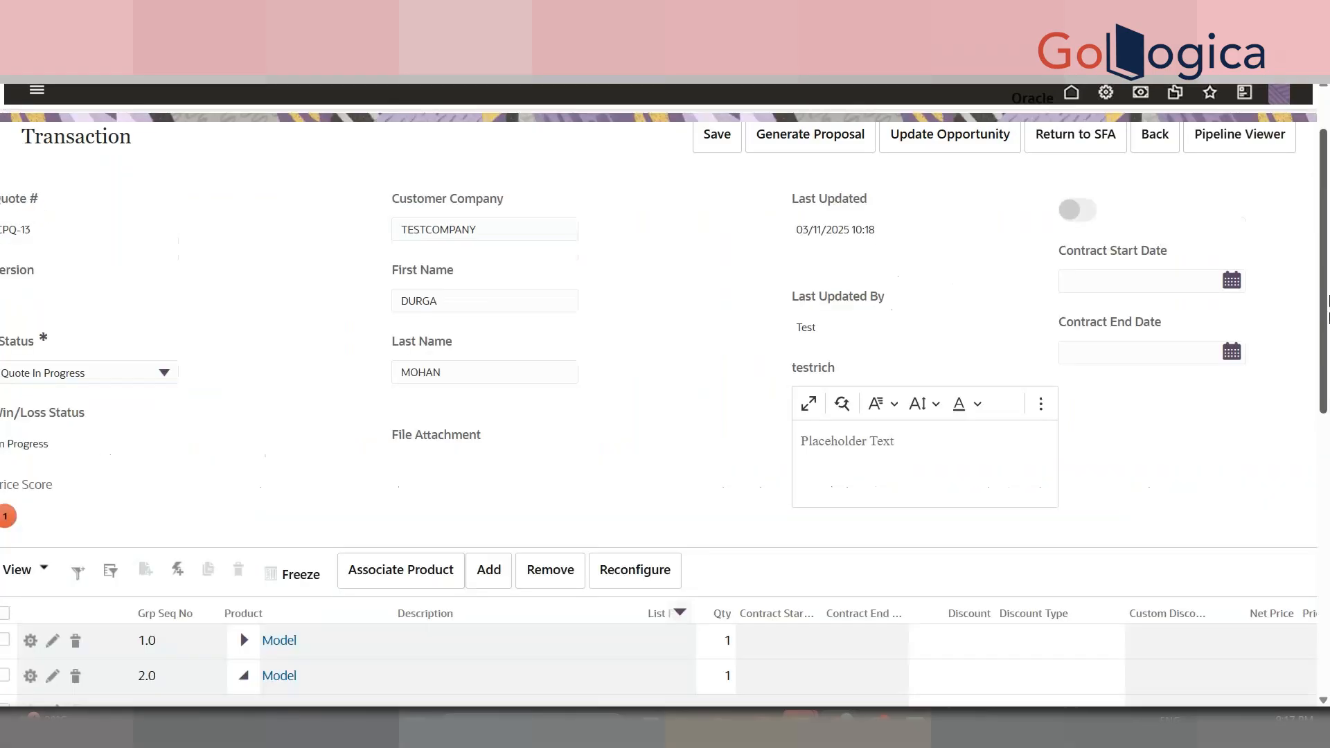
{"action": "left_click", "coordinate": [716, 187]}
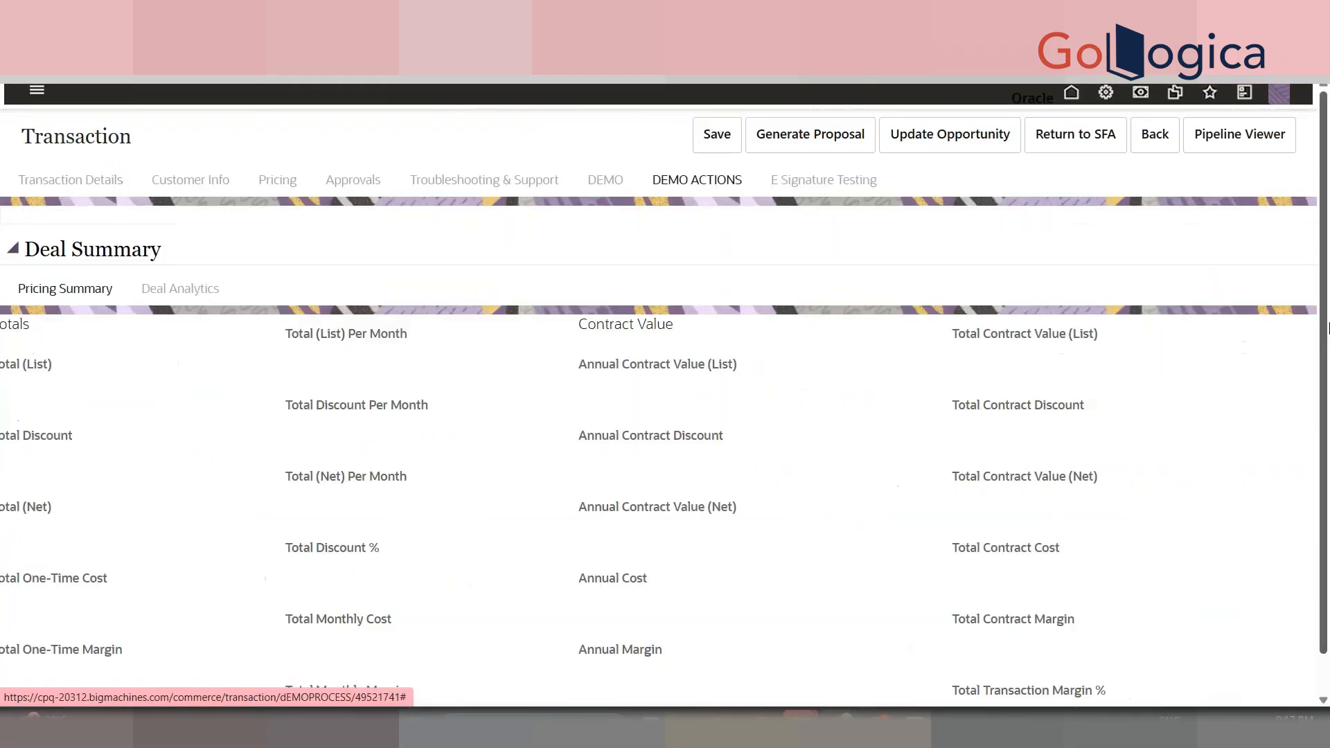
{"action": "left_click", "coordinate": [41, 229]}
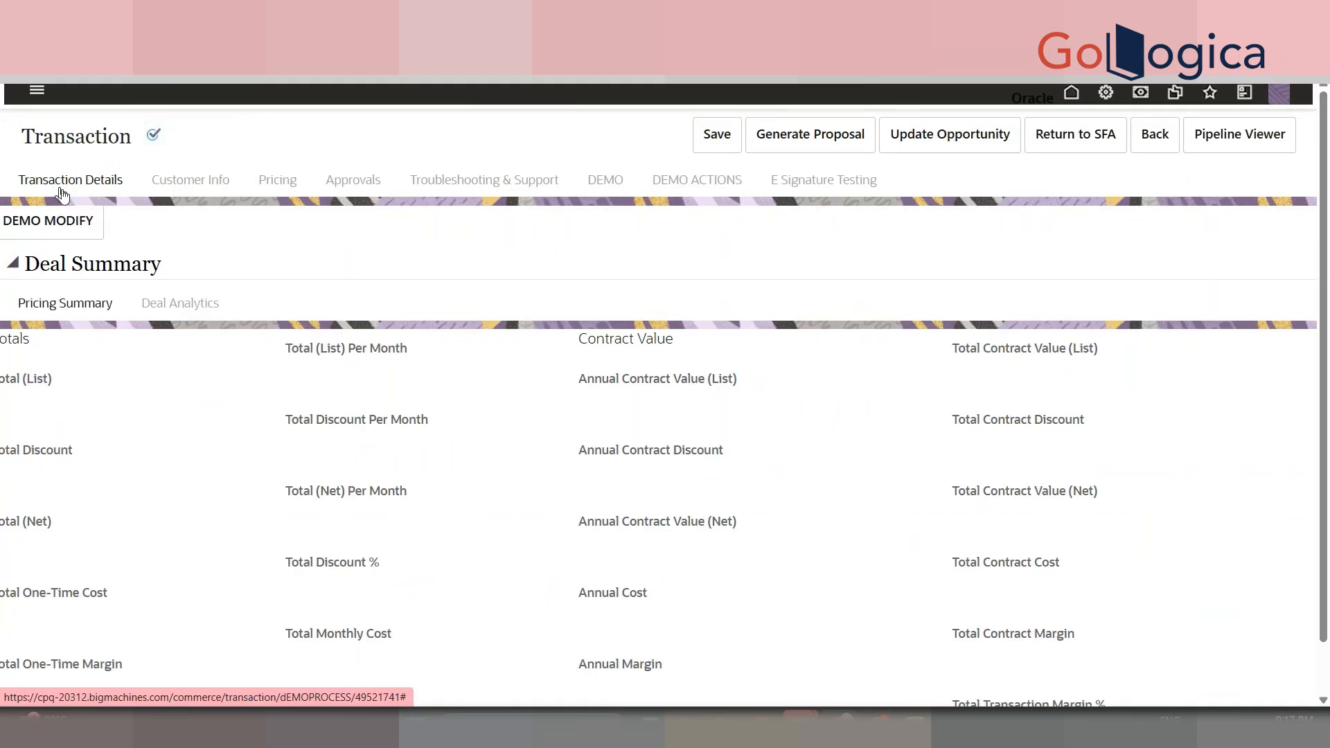
{"action": "left_click", "coordinate": [61, 193]}
- Widen the Qty column and inspect the quantity cell, still 10, in developer tools
{"action": "left_click_drag", "start_coordinate": [1324, 210], "coordinate": [1325, 542]}
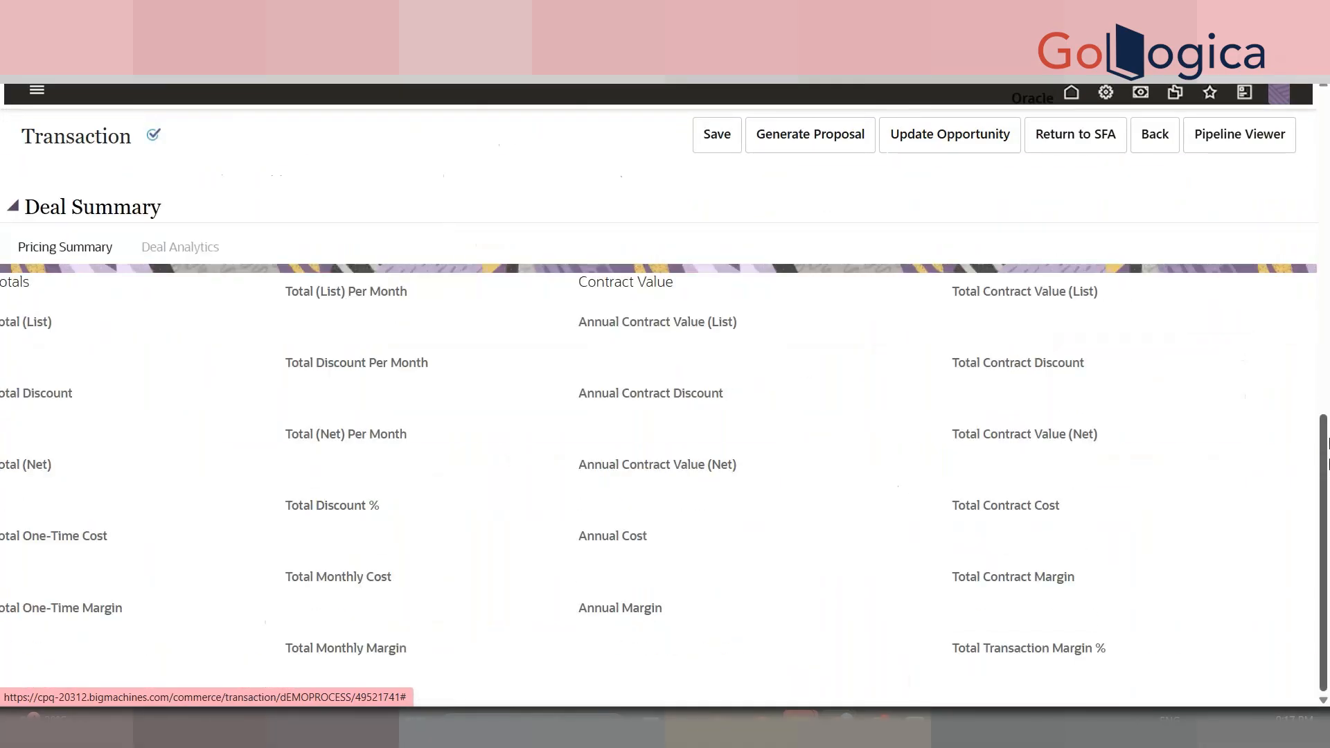
{"action": "scroll", "coordinate": [1326, 542], "scroll_direction": "up", "scroll_amount": 5}
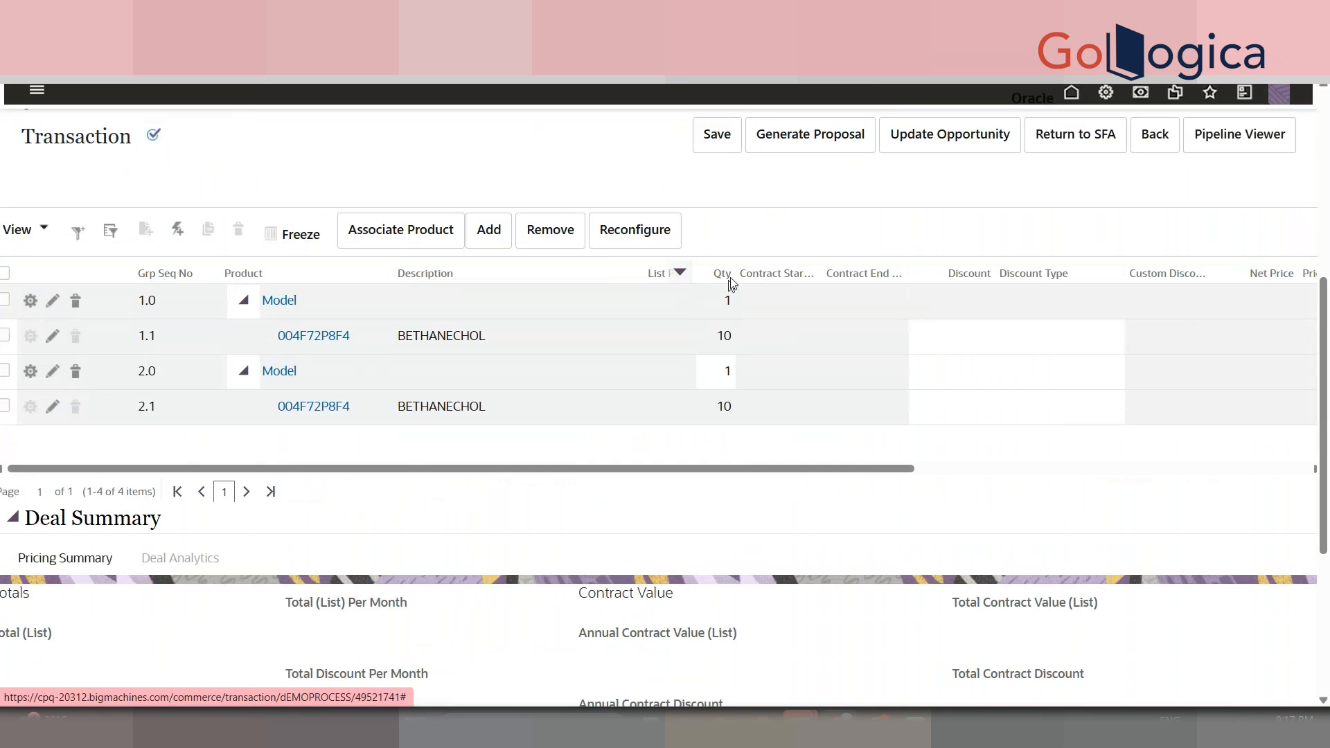
{"action": "left_click_drag", "start_coordinate": [736, 273], "coordinate": [813, 276]}
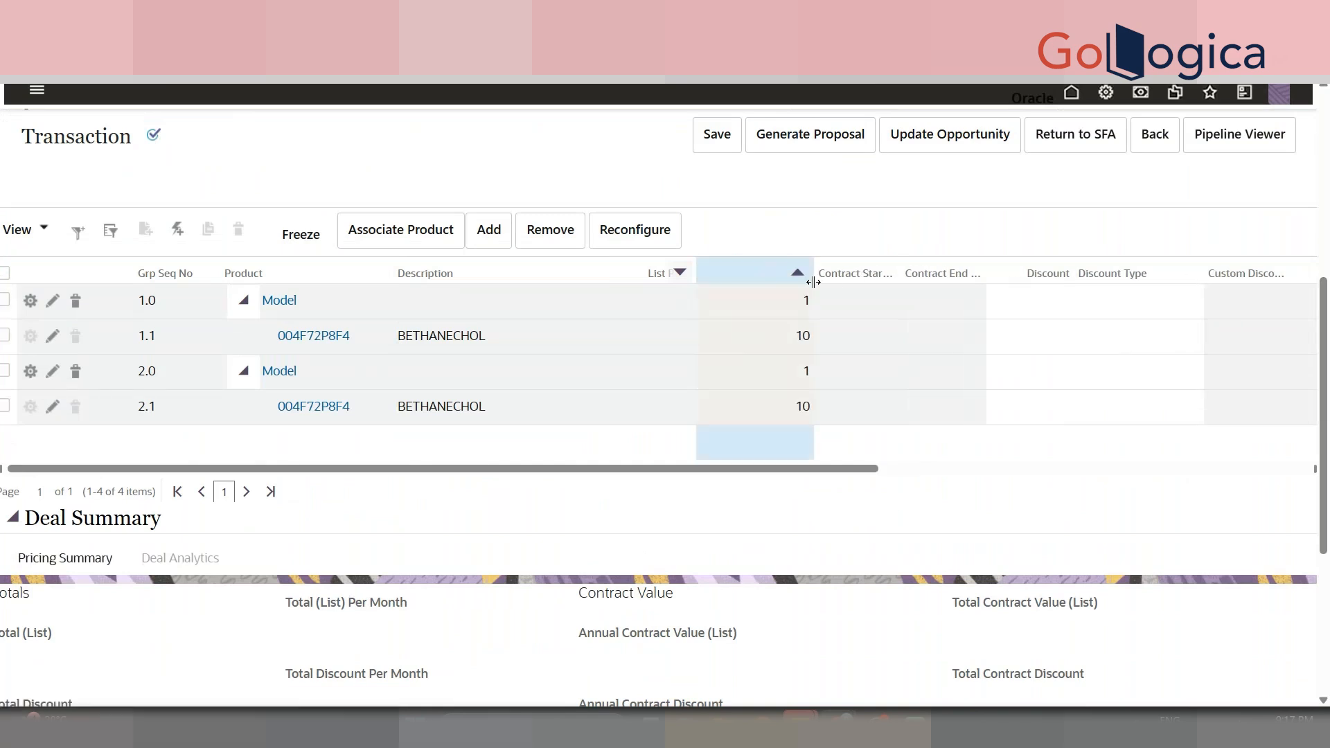
{"action": "left_click", "coordinate": [790, 342]}
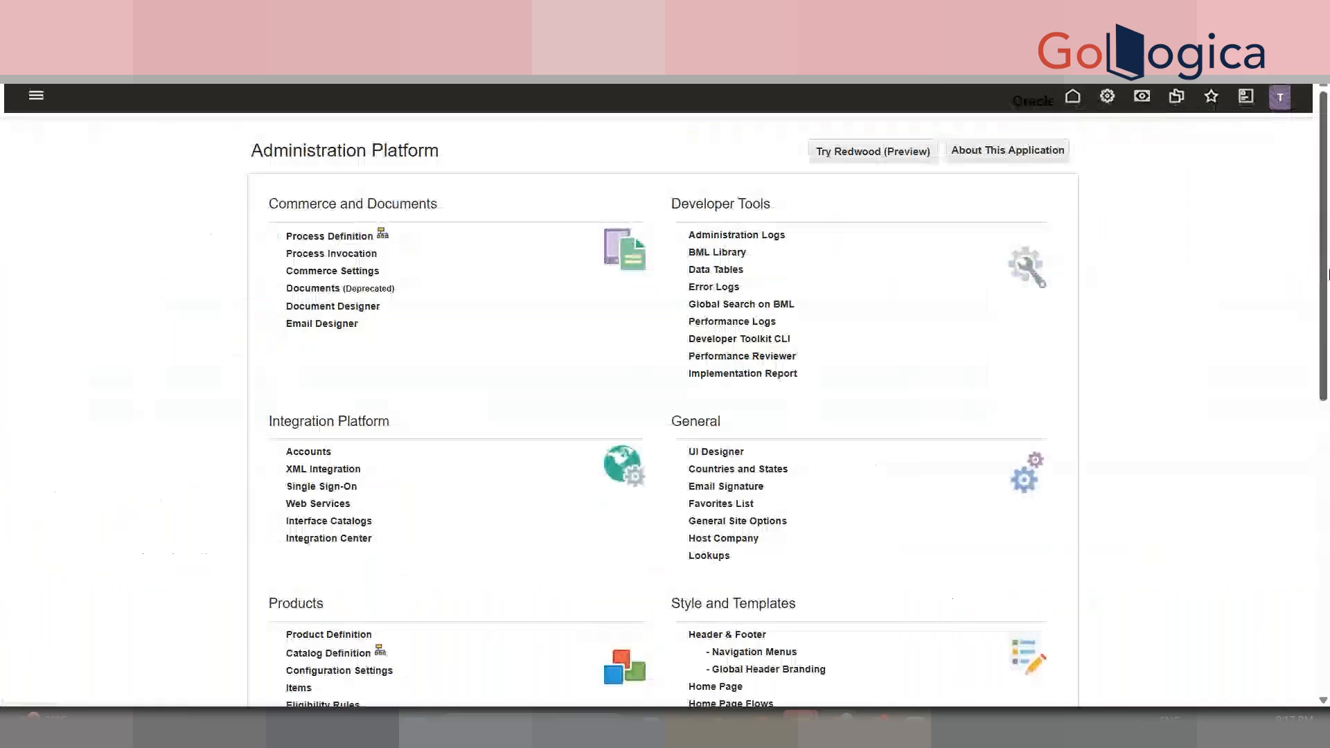
{"action": "left_click_drag", "start_coordinate": [1328, 274], "coordinate": [1327, 418]}
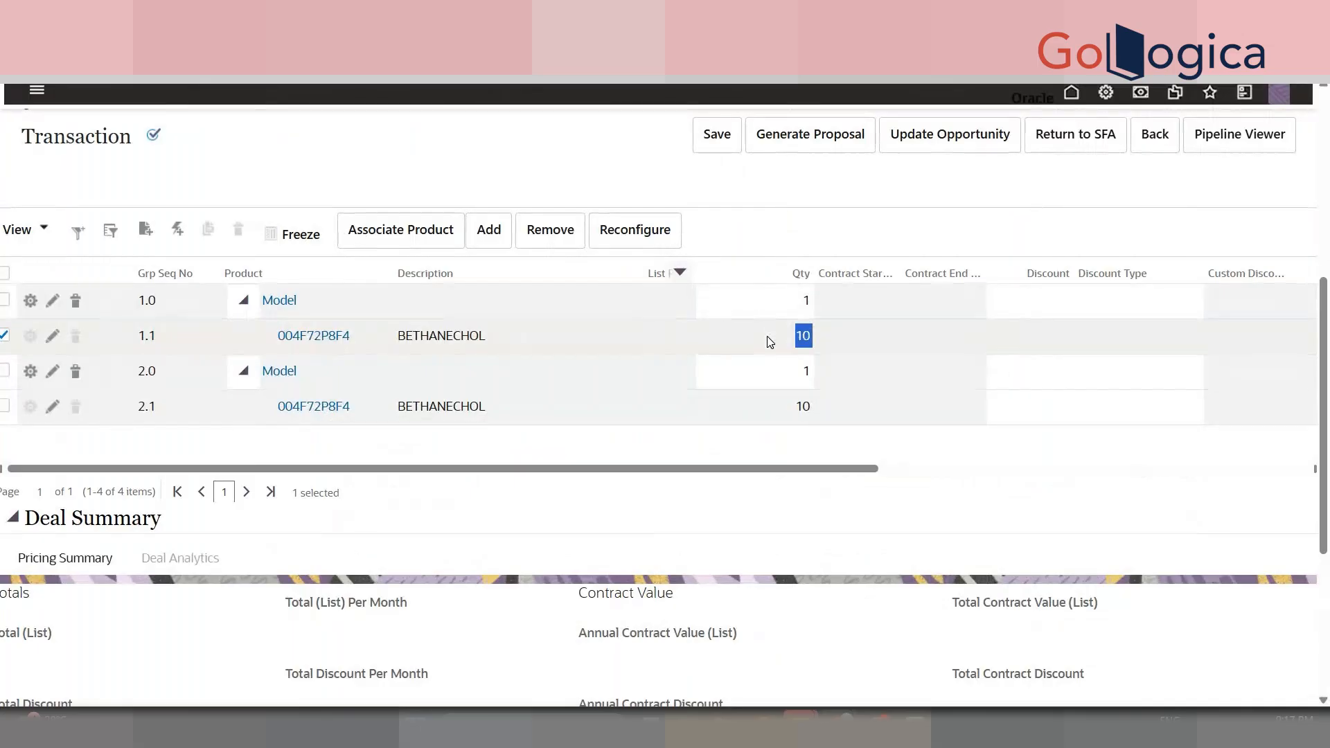
{"action": "right_click", "coordinate": [767, 335]}
{"action": "left_click", "coordinate": [813, 499]}
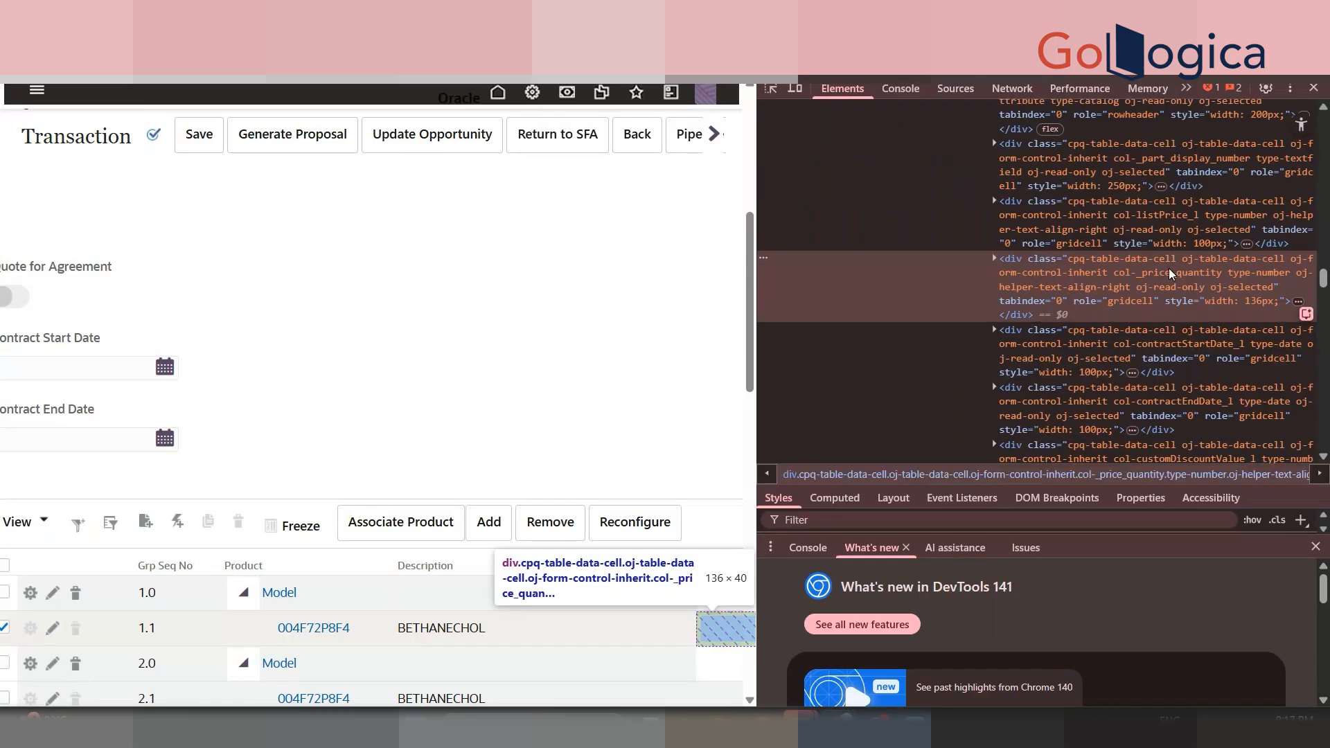
{"action": "left_click", "coordinate": [1314, 88]}
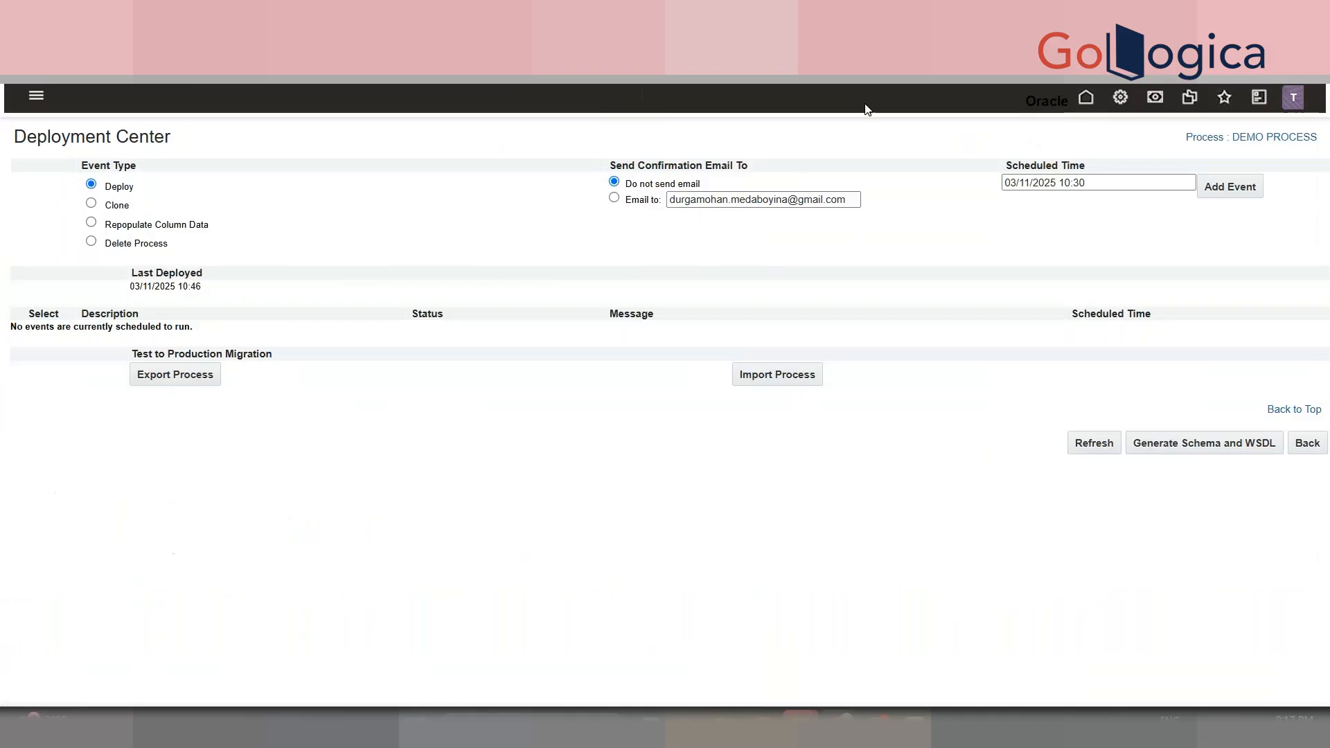
- List the actions of the DEMO PROCESS Transaction document
{"action": "left_click", "coordinate": [1118, 98]}
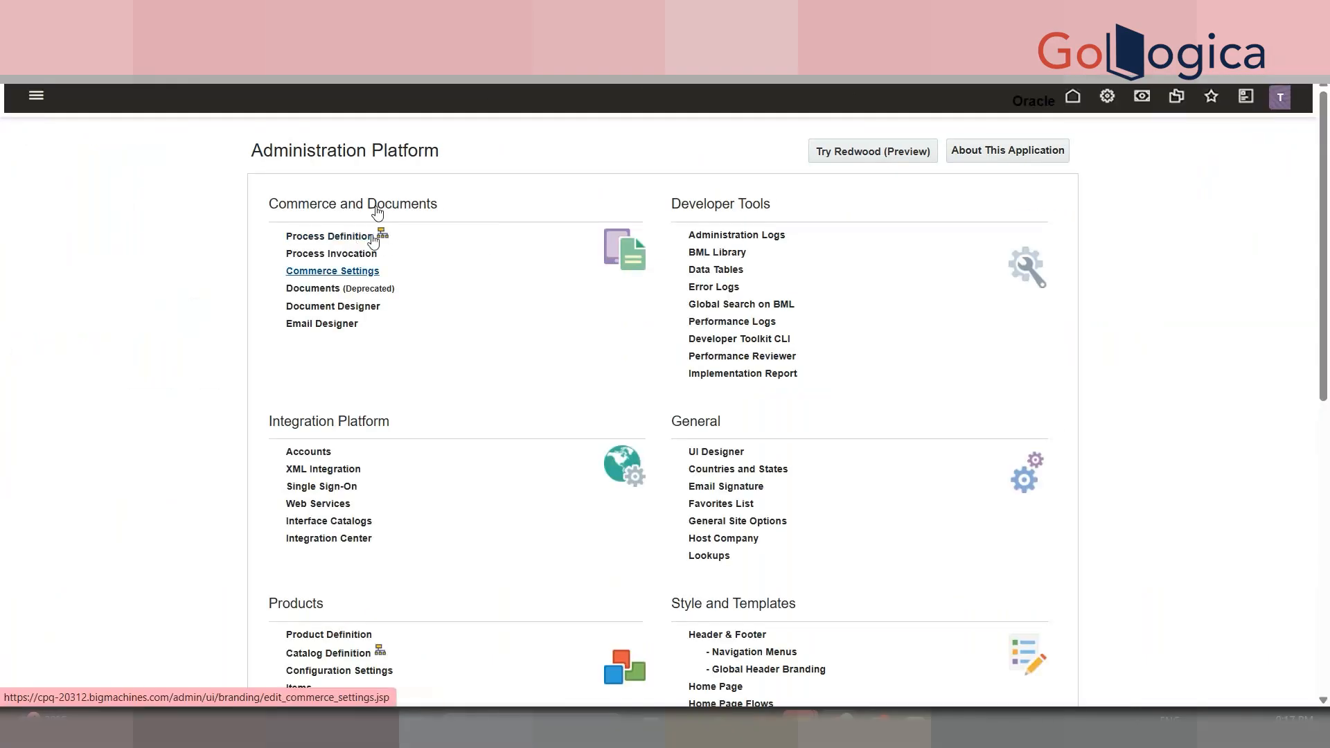
{"action": "left_click", "coordinate": [360, 239]}
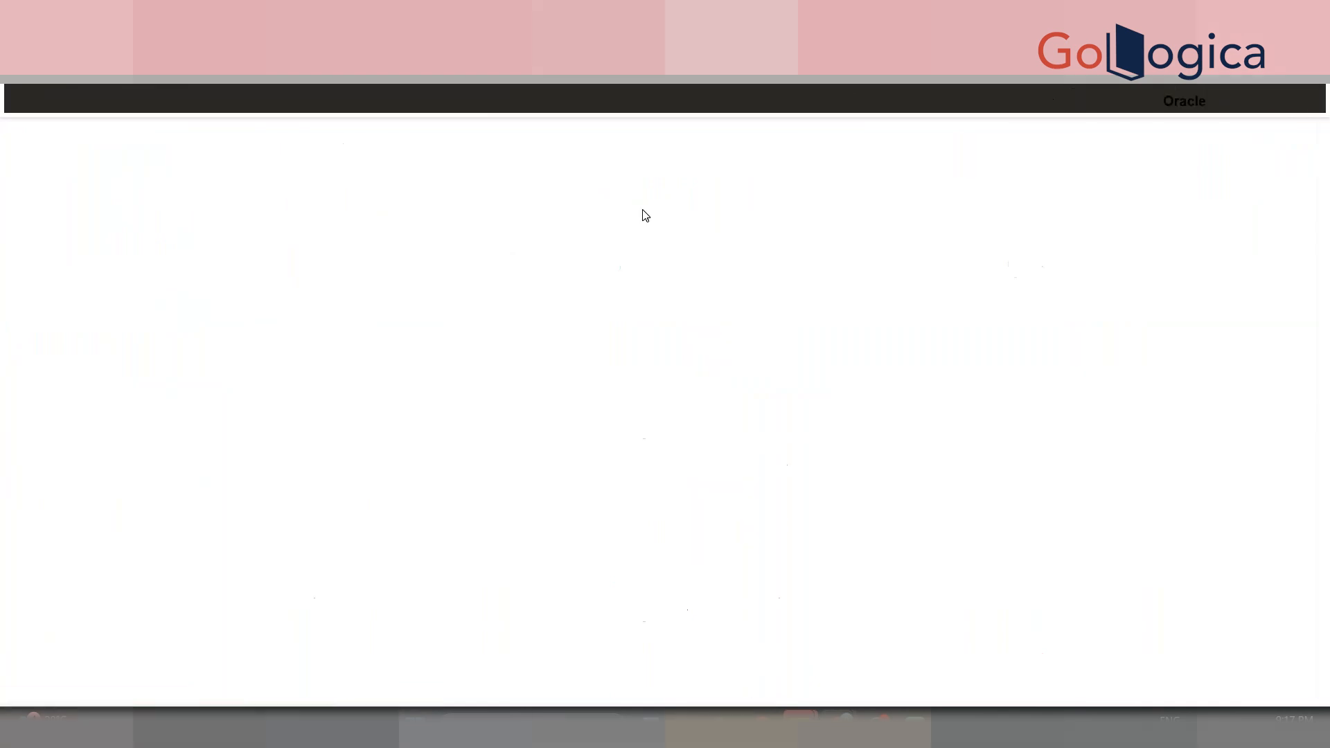
{"action": "scroll", "coordinate": [716, 344], "scroll_direction": "down", "scroll_amount": 2}
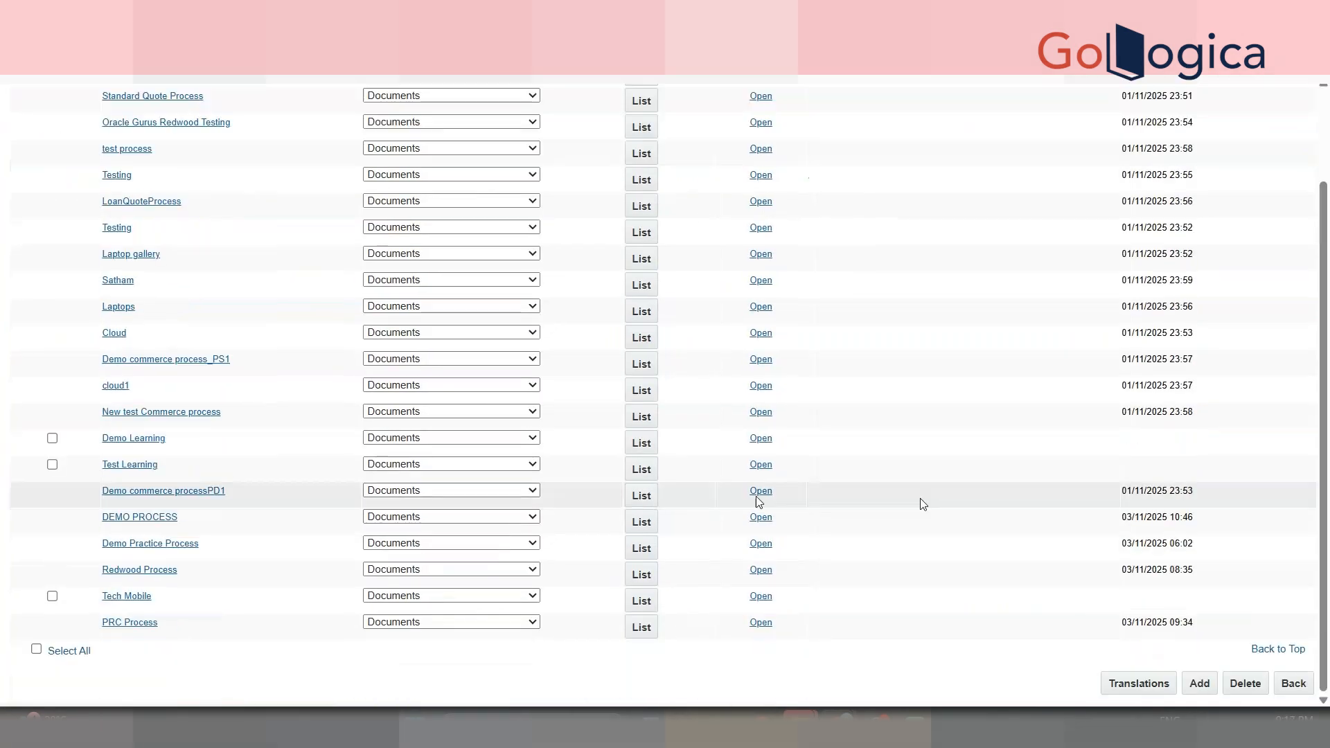
{"action": "left_click", "coordinate": [638, 531]}
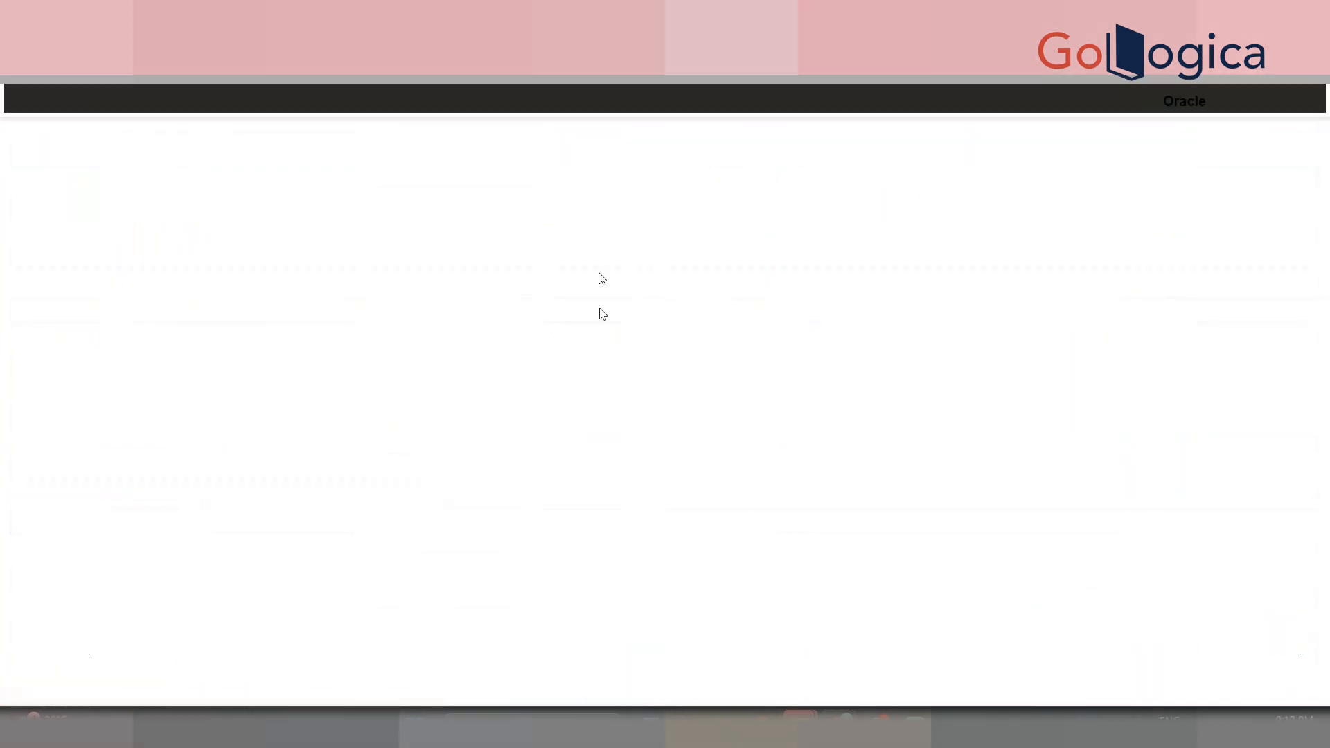
{"action": "left_click", "coordinate": [677, 197]}
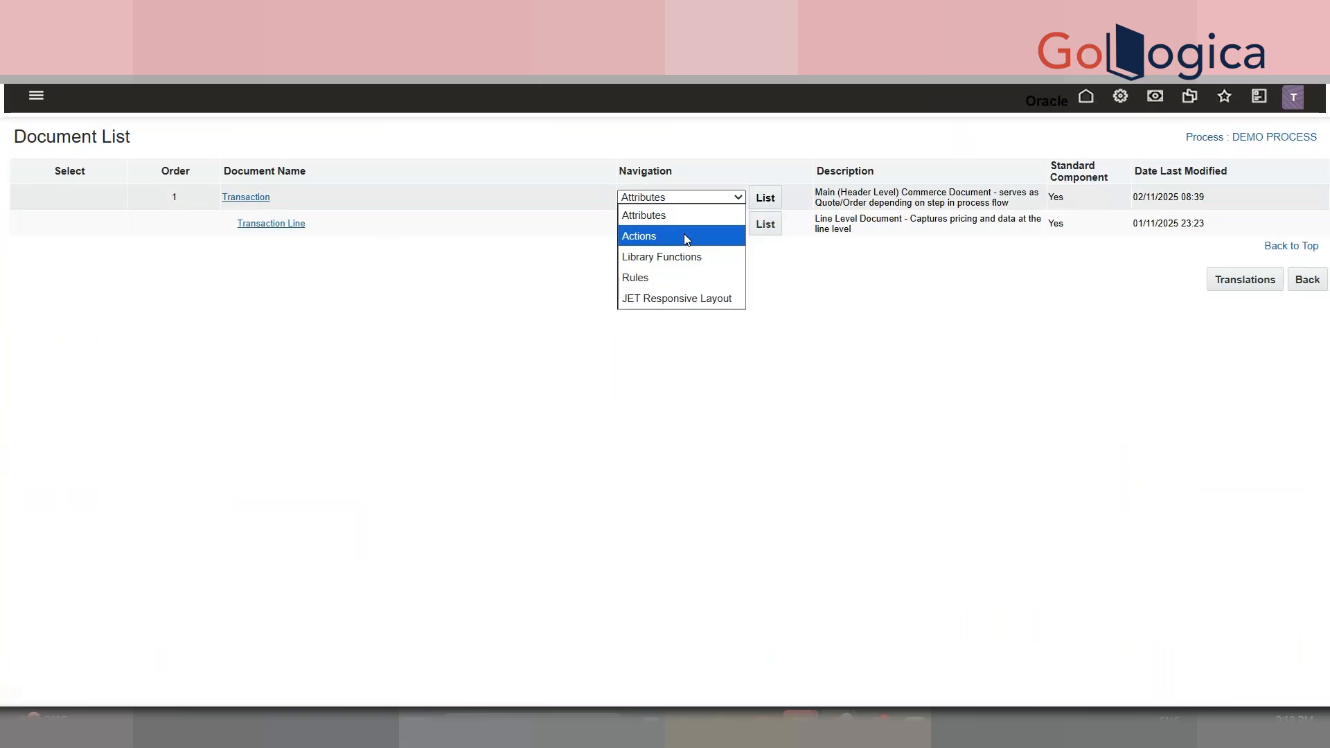
{"action": "left_click", "coordinate": [684, 236]}
{"action": "left_click", "coordinate": [757, 198]}
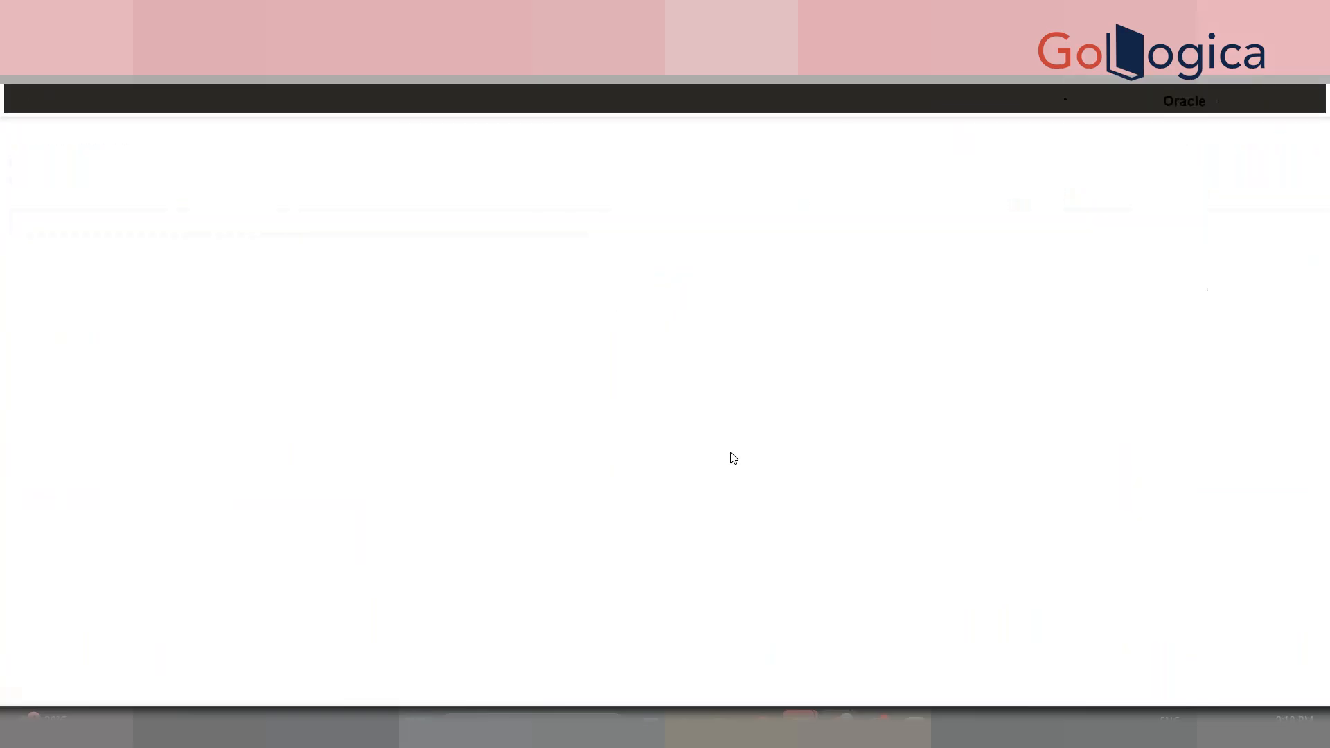
- Find DEMO MODIFY in the action list and open its Advanced Modify settings
{"action": "scroll", "coordinate": [748, 446], "scroll_direction": "down", "scroll_amount": 15}
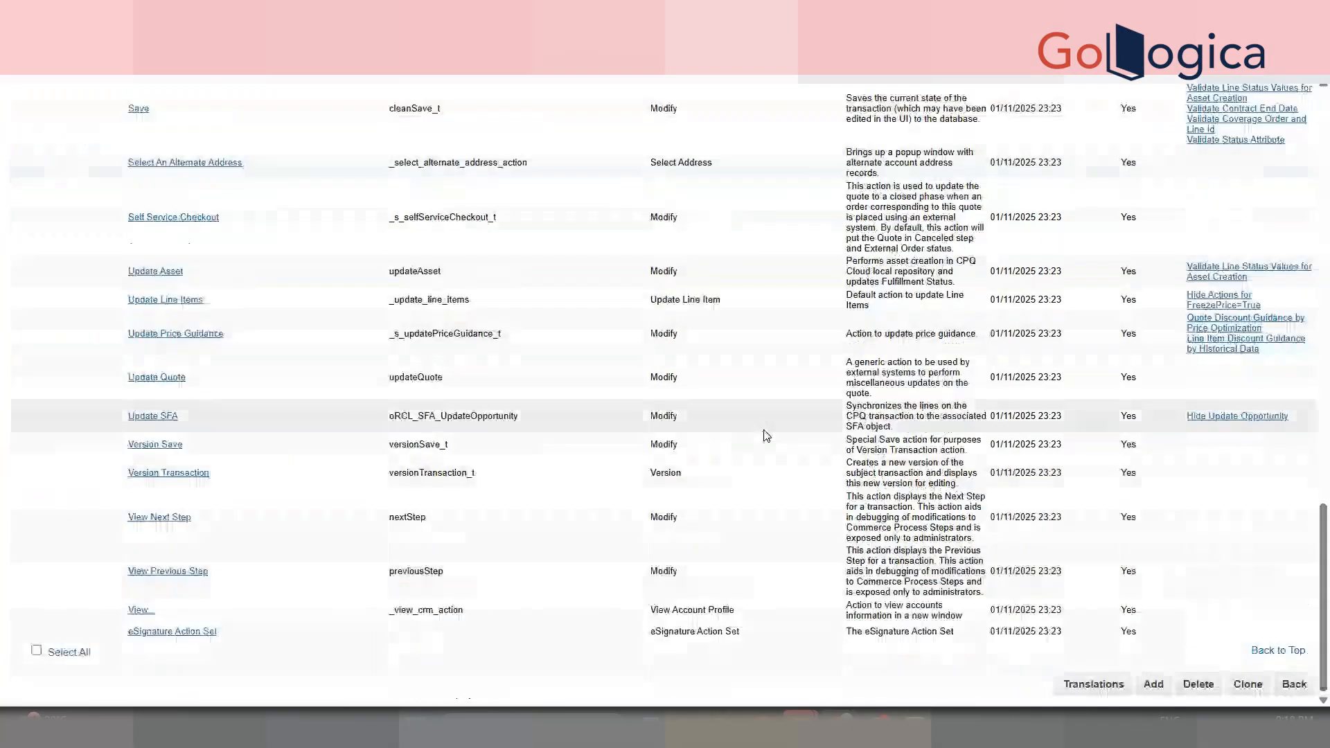
{"action": "key", "text": "ctrl+f"}
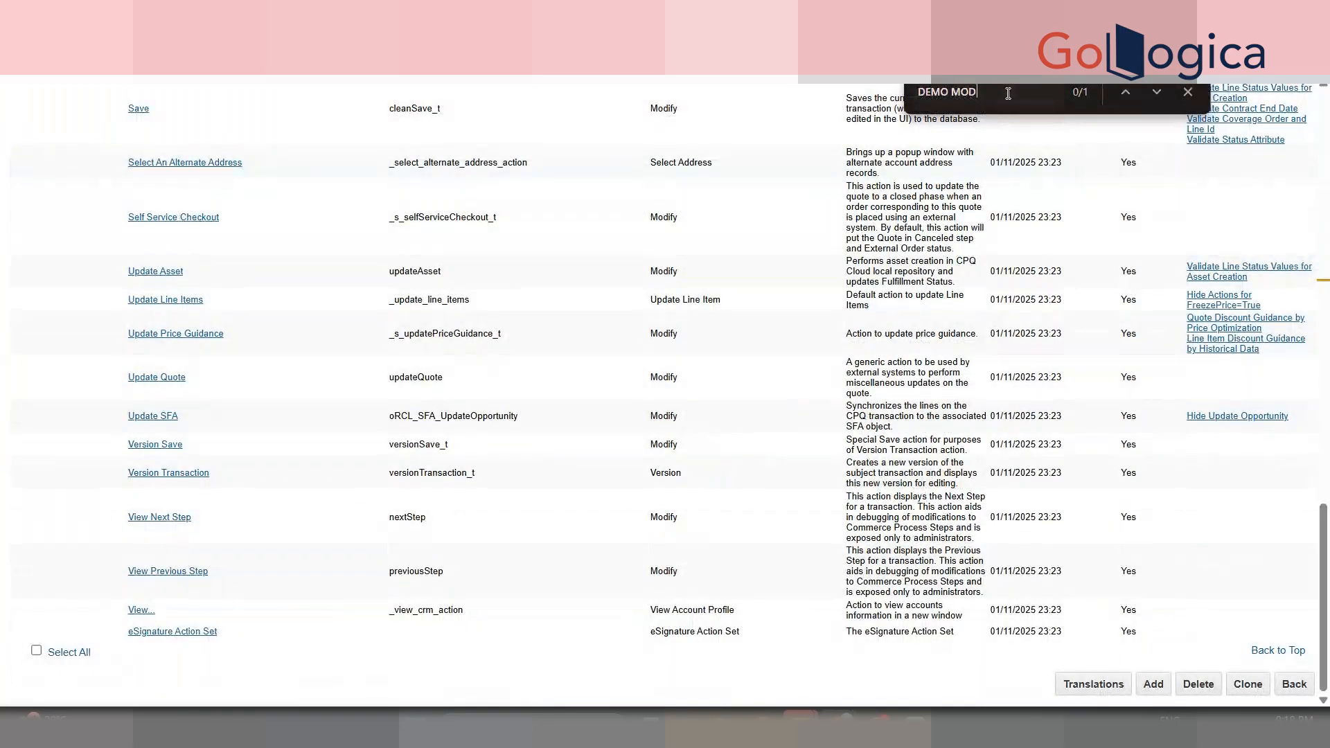
{"action": "key", "text": "Return"}
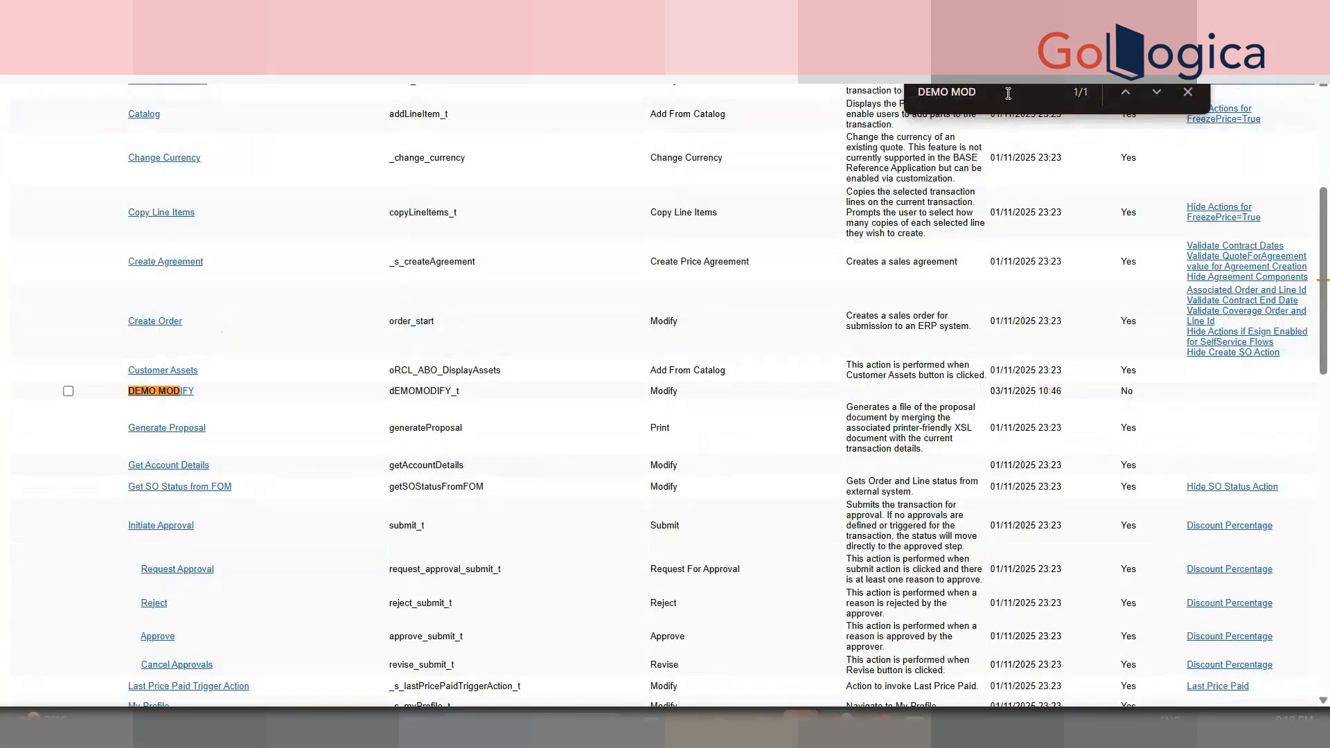
{"action": "left_click", "coordinate": [186, 391]}
{"action": "scroll", "coordinate": [617, 297], "scroll_direction": "down", "scroll_amount": 3}
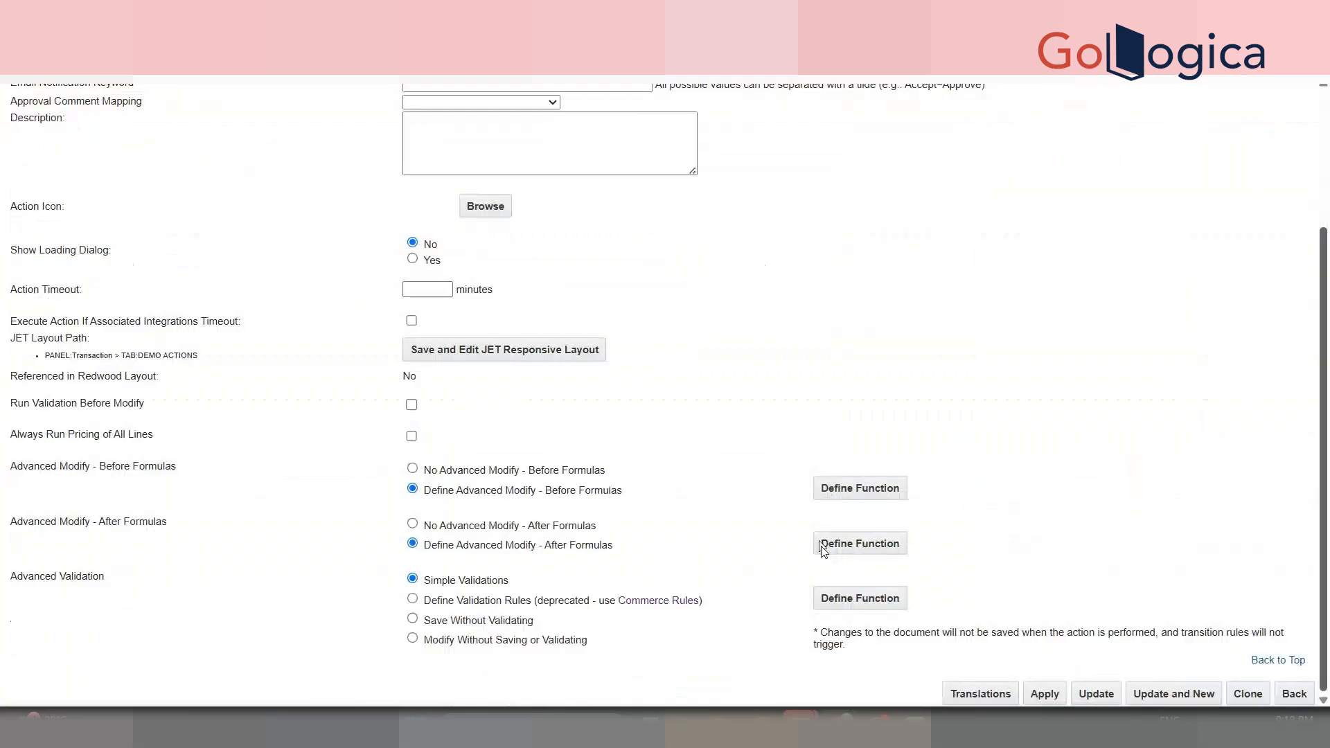
- Change line 16 of Advanced Modify - After Formulas to return returnString, then save and close
{"action": "left_click", "coordinate": [861, 545]}
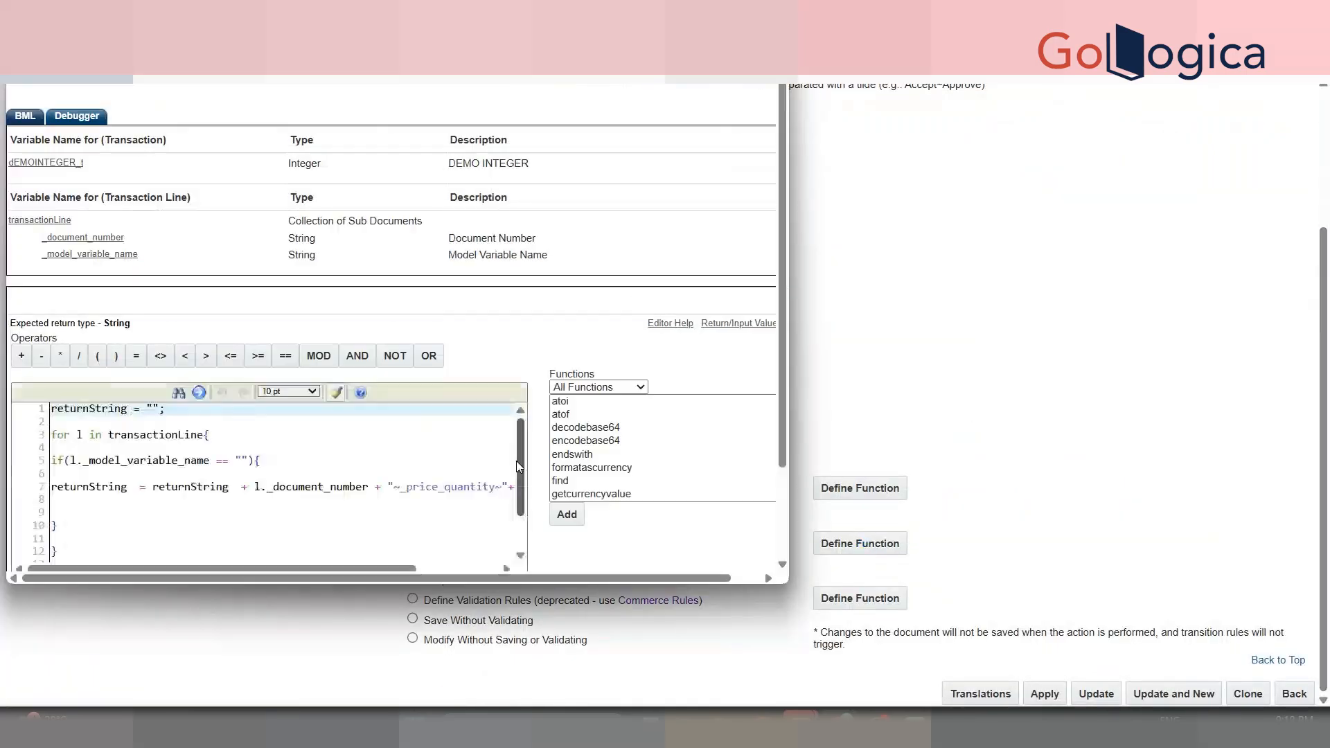
{"action": "left_click_drag", "start_coordinate": [517, 468], "coordinate": [525, 531]}
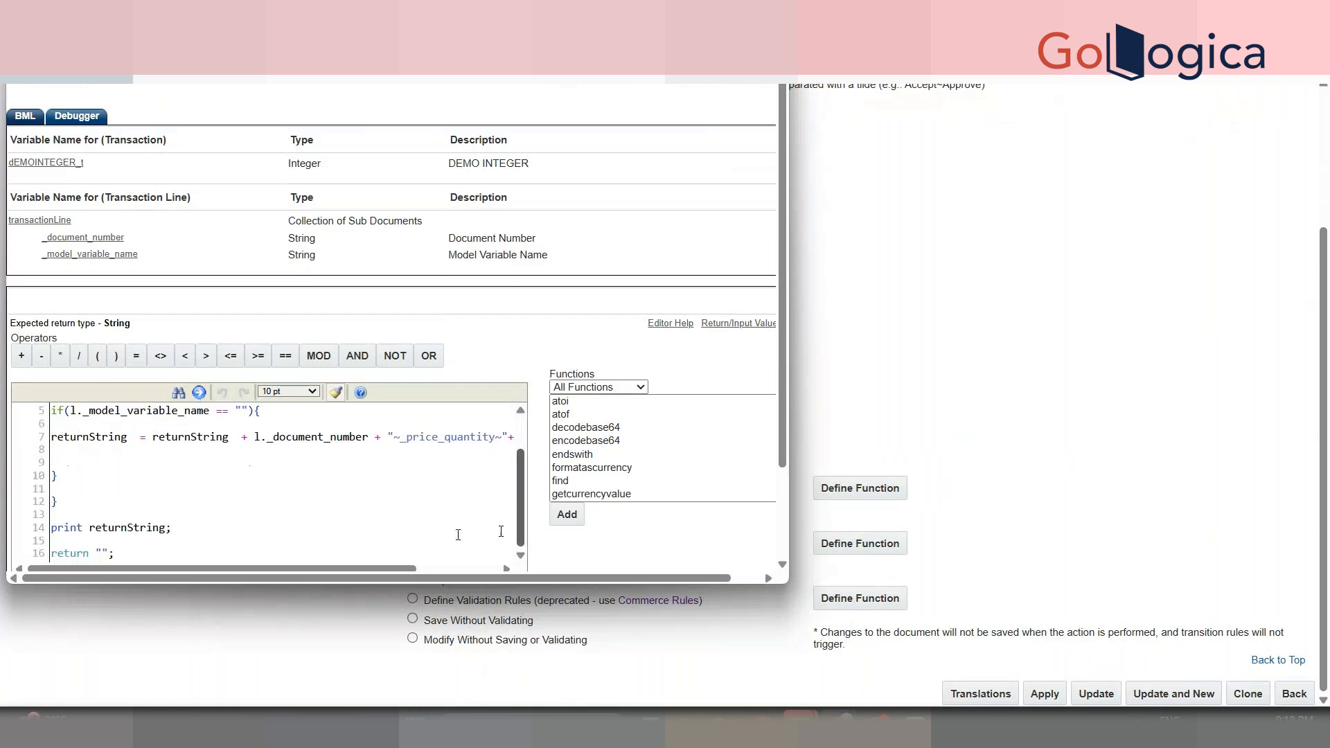
{"action": "double_click", "coordinate": [132, 524]}
{"action": "key", "text": "ctrl+c"}
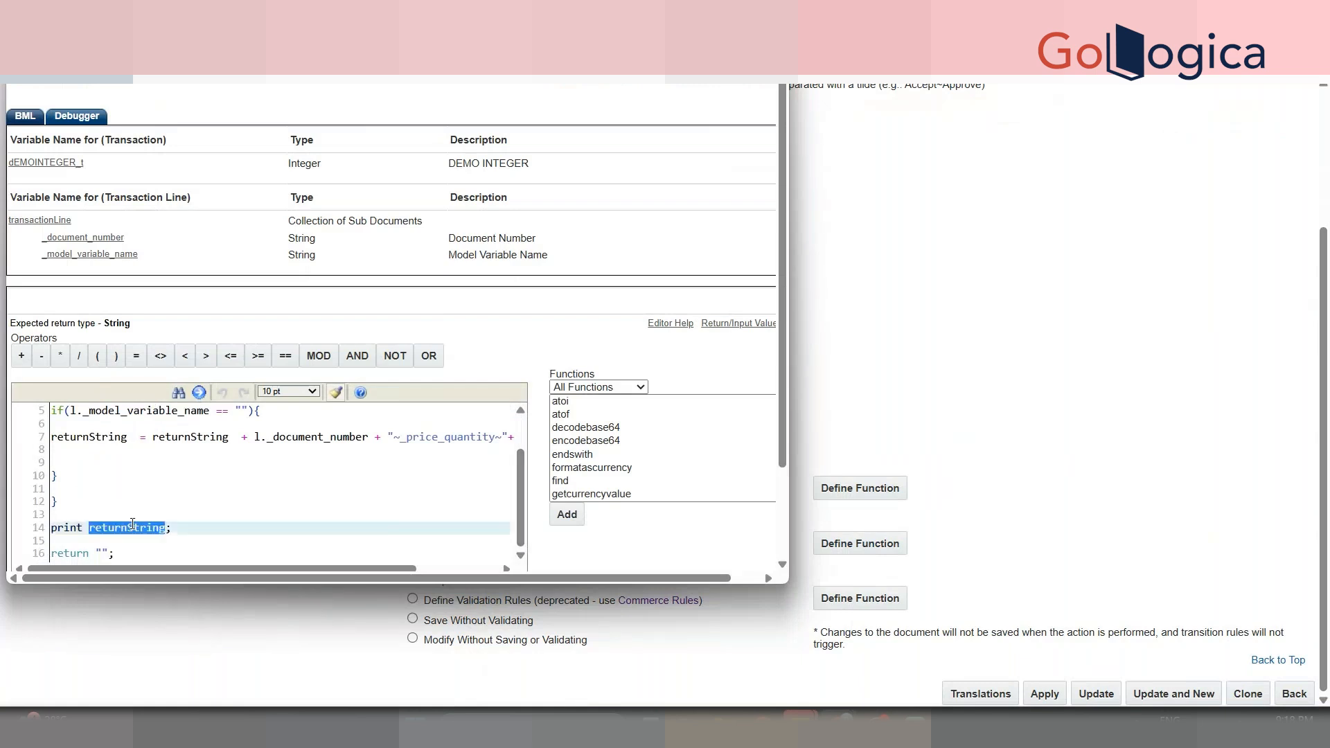
{"action": "left_click", "coordinate": [105, 553]}
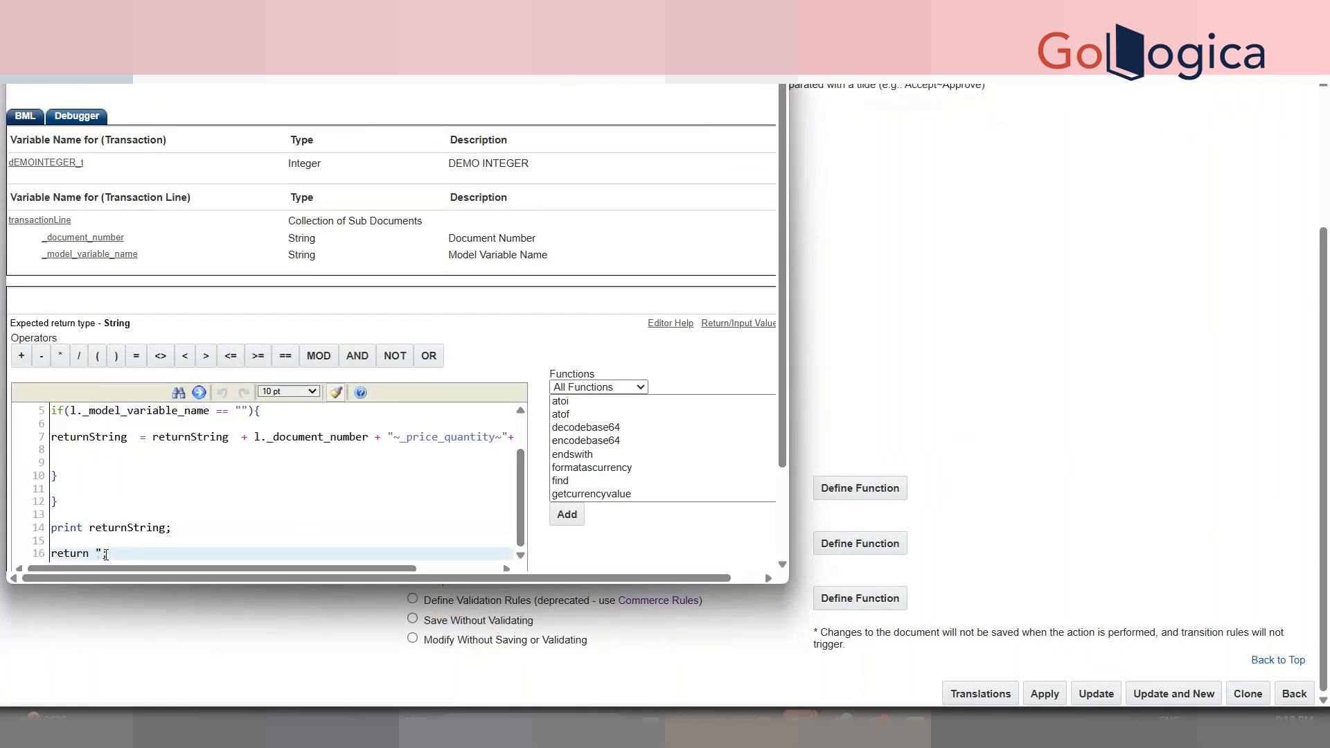
{"action": "key", "text": "ctrl+v"}
{"action": "left_click", "coordinate": [241, 487]}
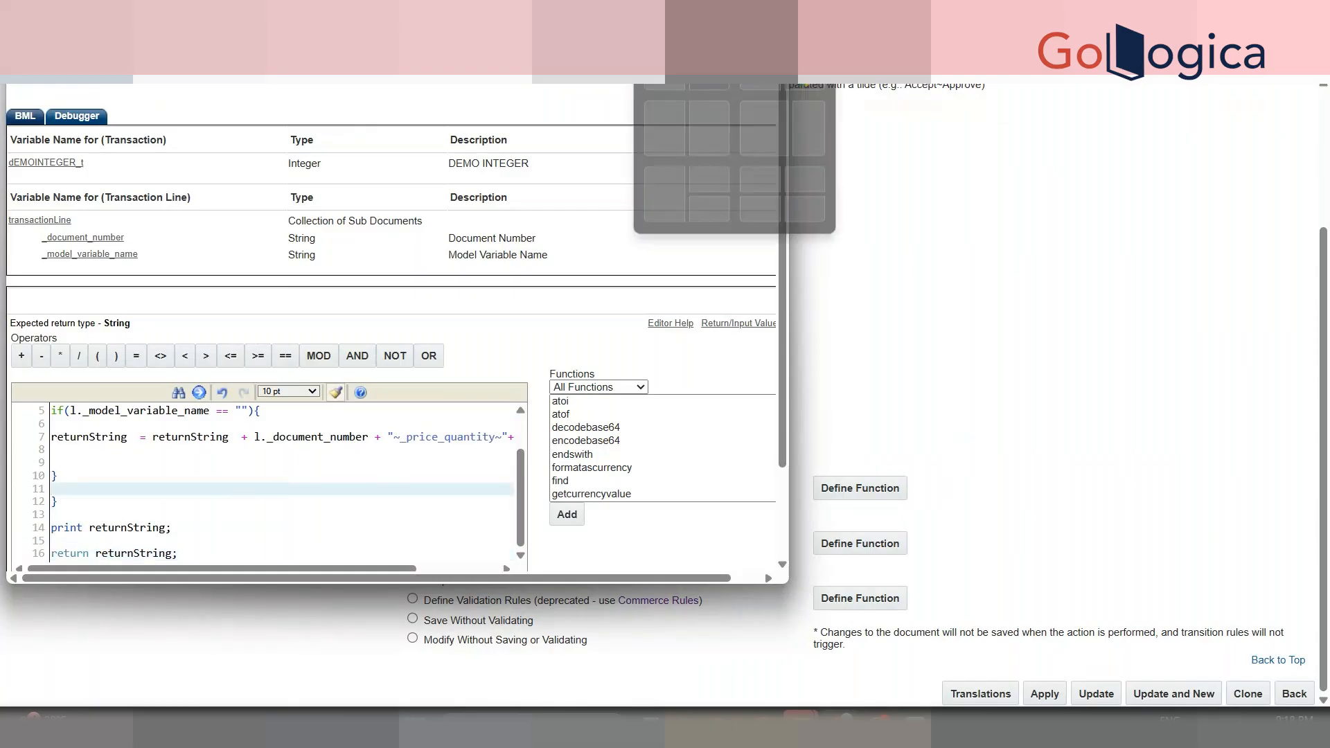
{"action": "left_click", "coordinate": [737, 13]}
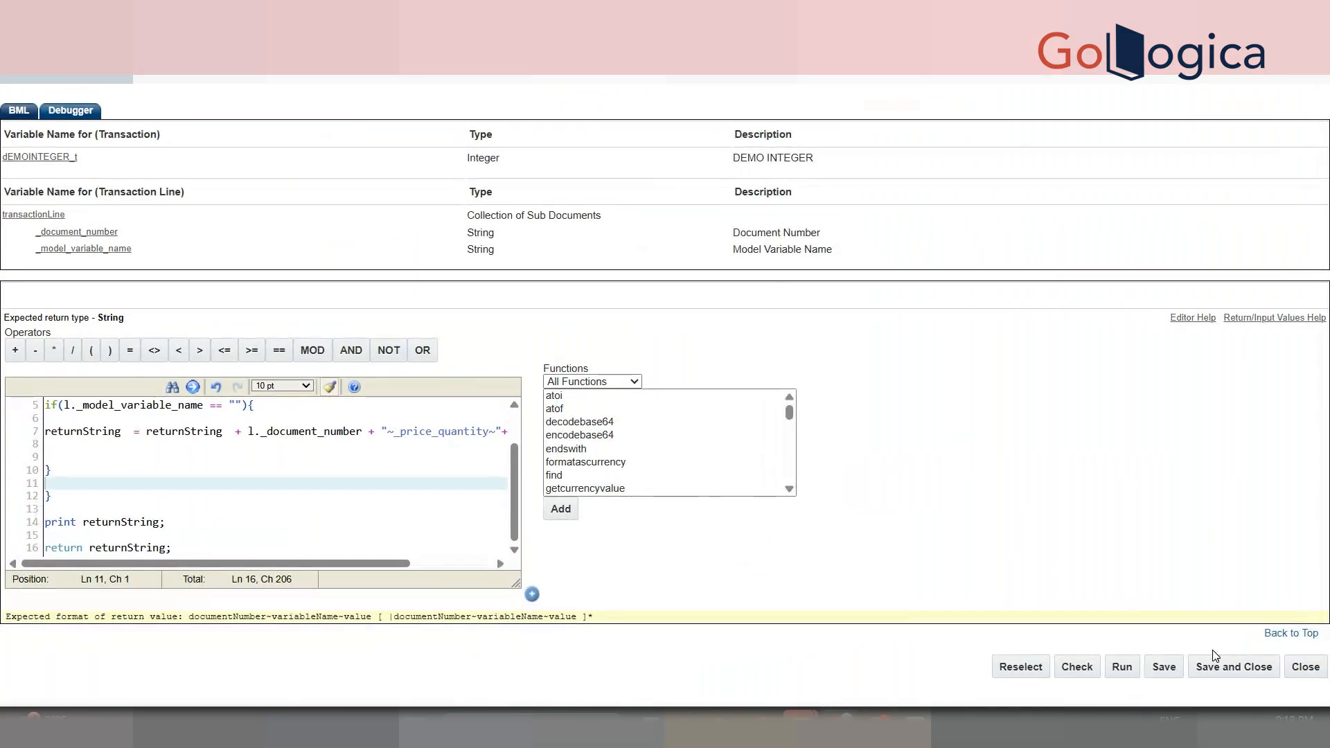
{"action": "left_click", "coordinate": [1212, 666]}
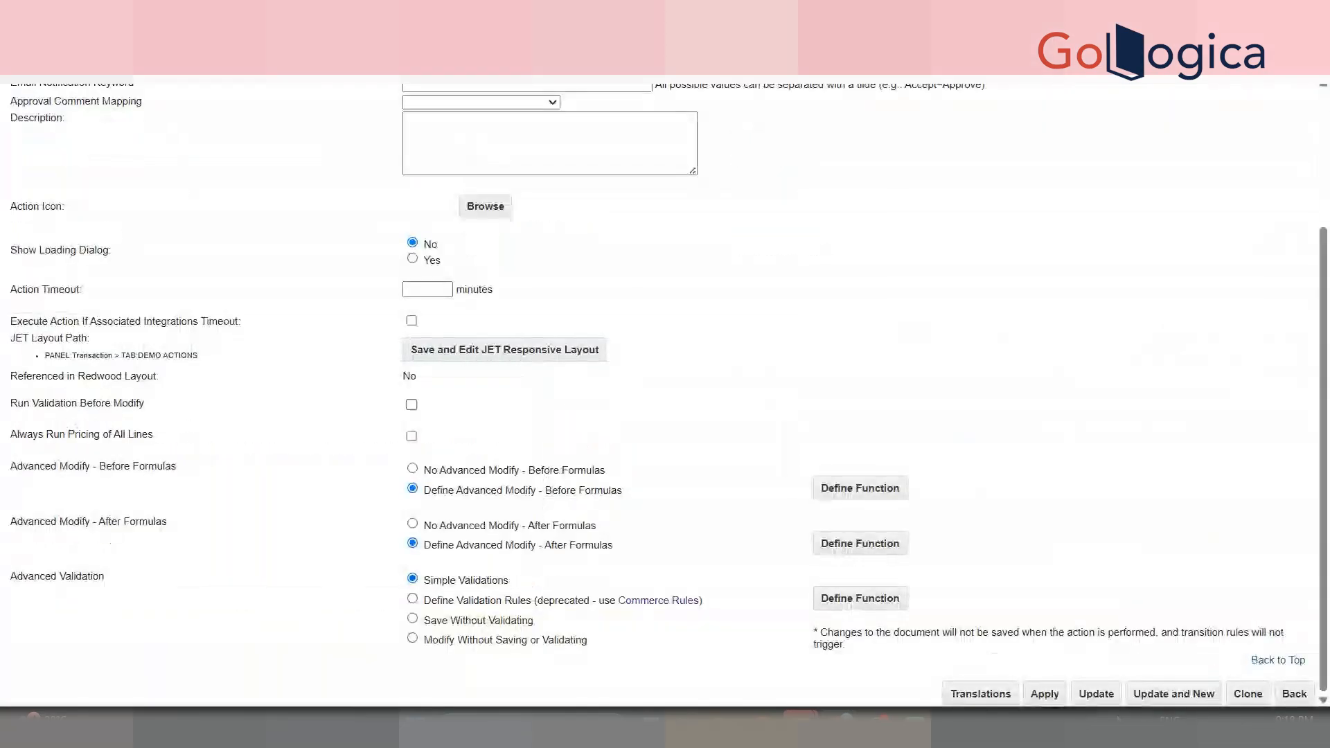
- Update the DEMO MODIFY action and start a DEMO PROCESS deployment from the Deployment Center
{"action": "left_click", "coordinate": [1099, 696]}
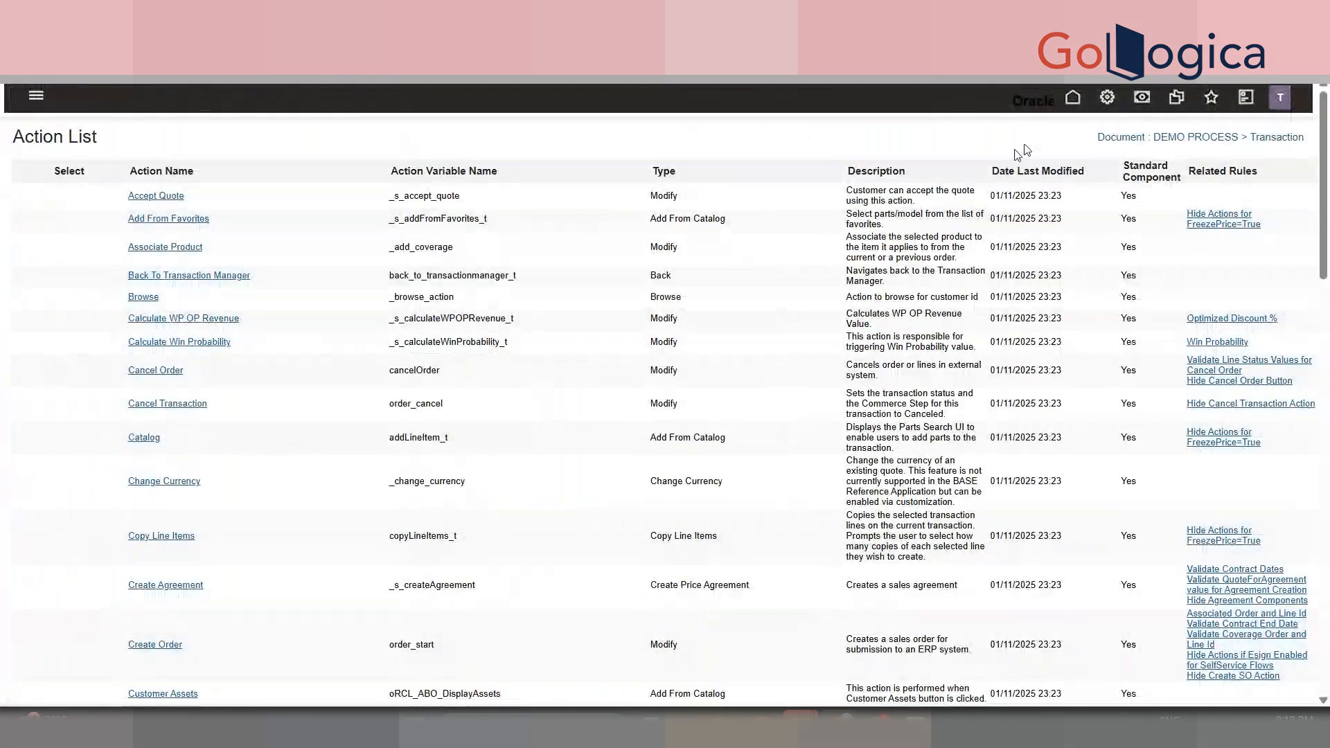
{"action": "left_click", "coordinate": [1110, 109]}
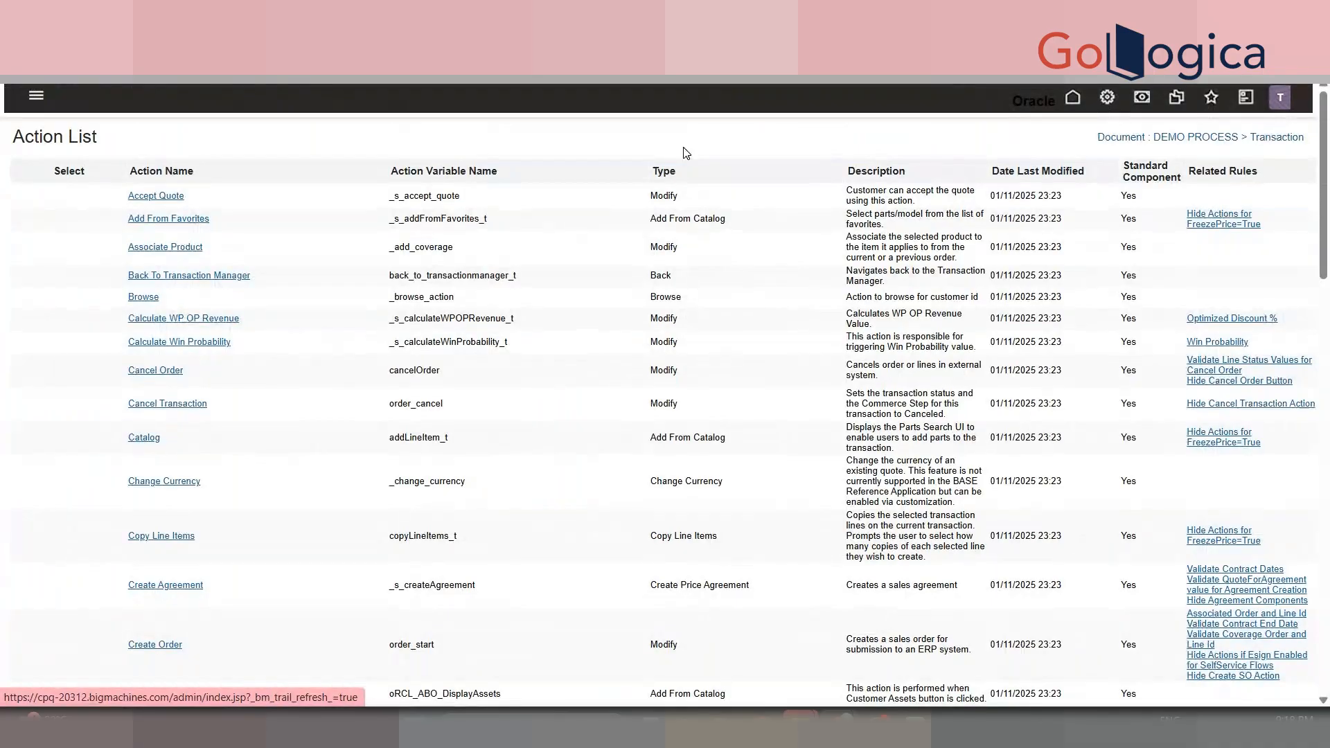
{"action": "left_click", "coordinate": [329, 237]}
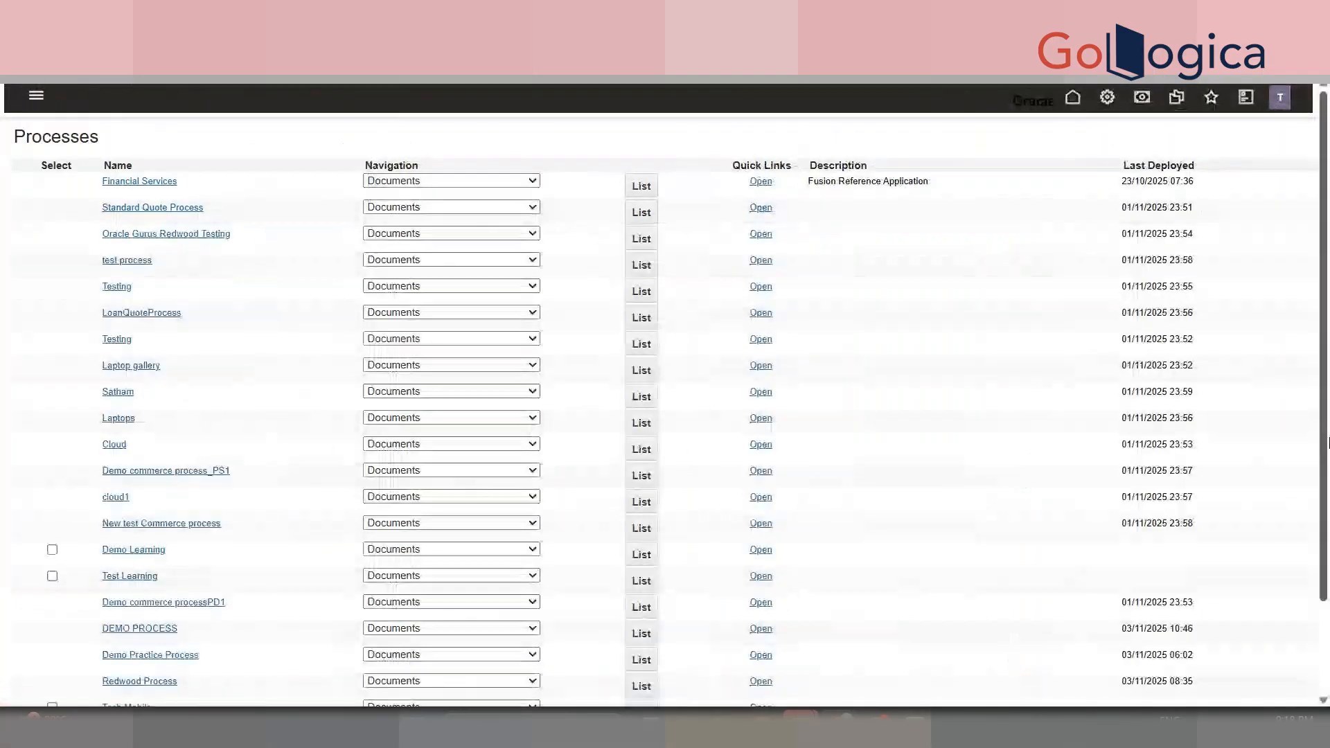
{"action": "scroll", "coordinate": [597, 254], "scroll_direction": "down", "scroll_amount": 3}
{"action": "left_click", "coordinate": [439, 517]}
{"action": "left_click", "coordinate": [457, 494]}
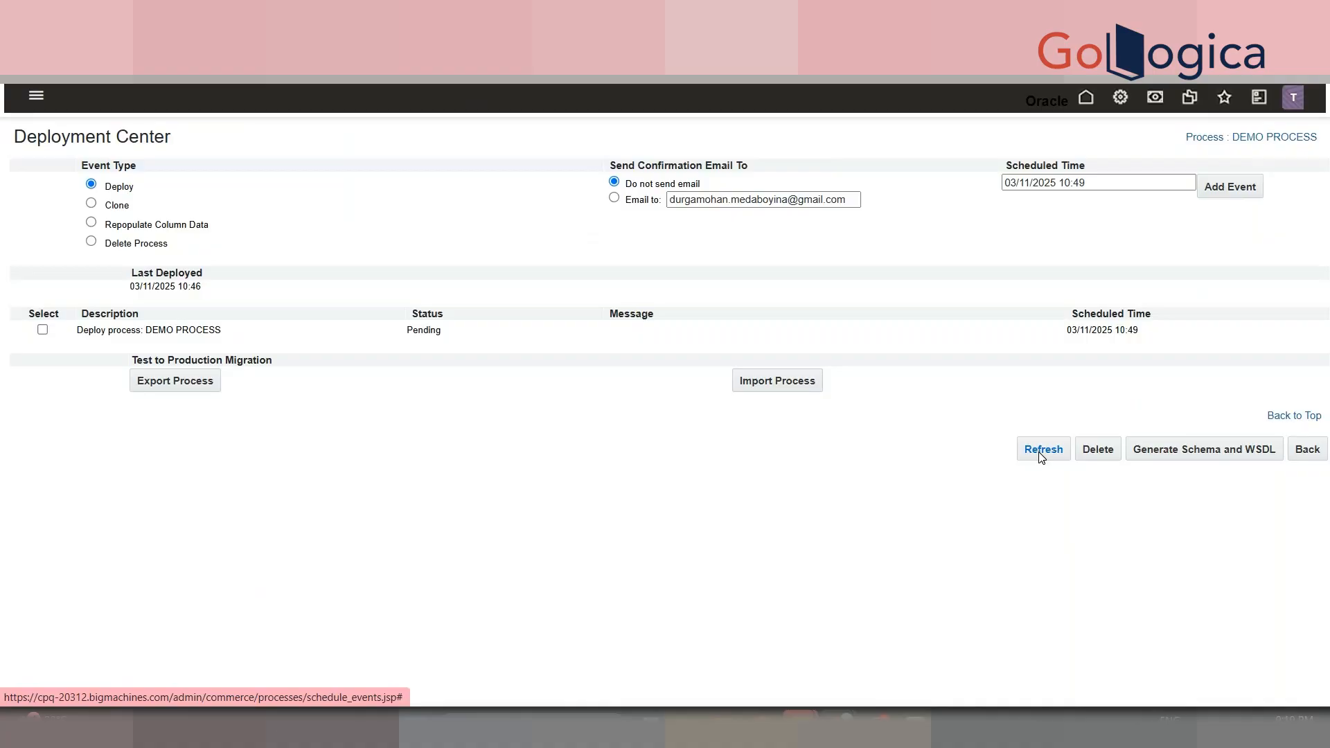
- Refresh the deployment status until the DEMO PROCESS deployment completes
{"action": "left_click", "coordinate": [1040, 454]}
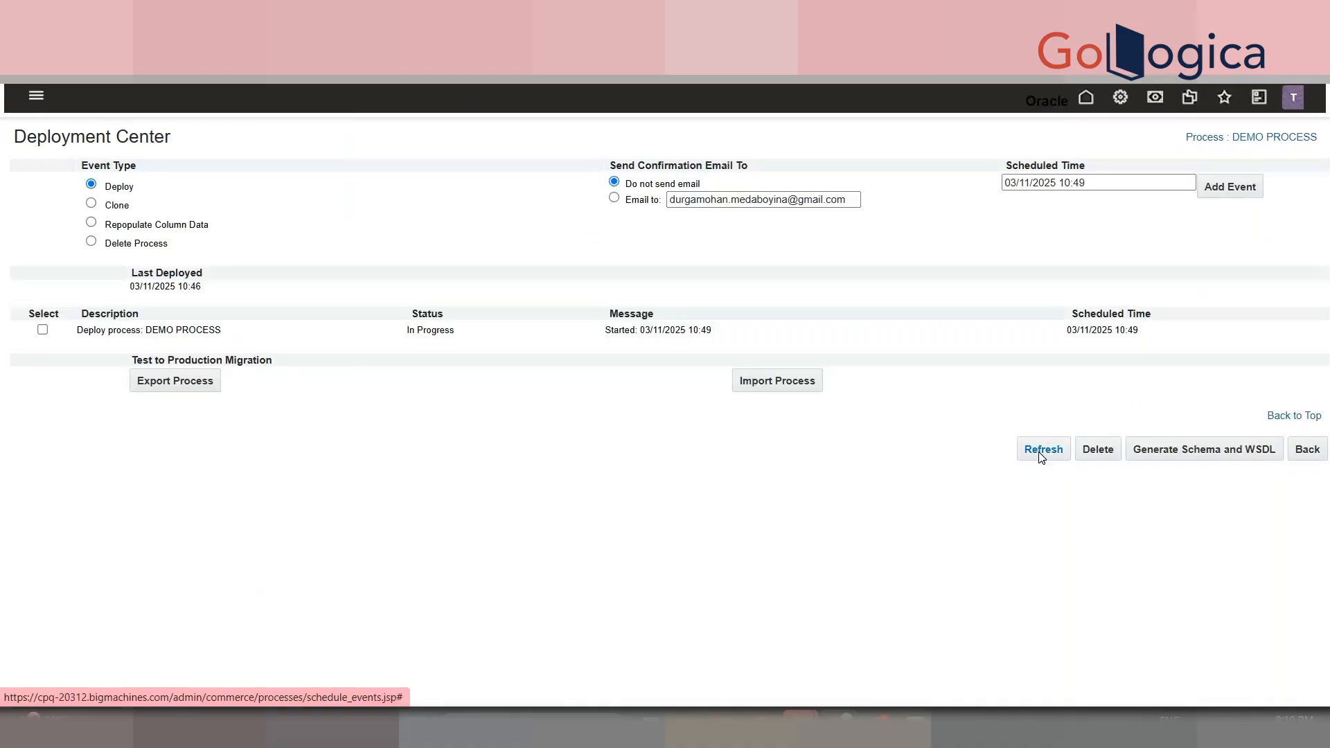
{"action": "left_click", "coordinate": [1041, 456]}
{"action": "left_click", "coordinate": [1041, 455]}
{"action": "left_click", "coordinate": [1041, 455]}
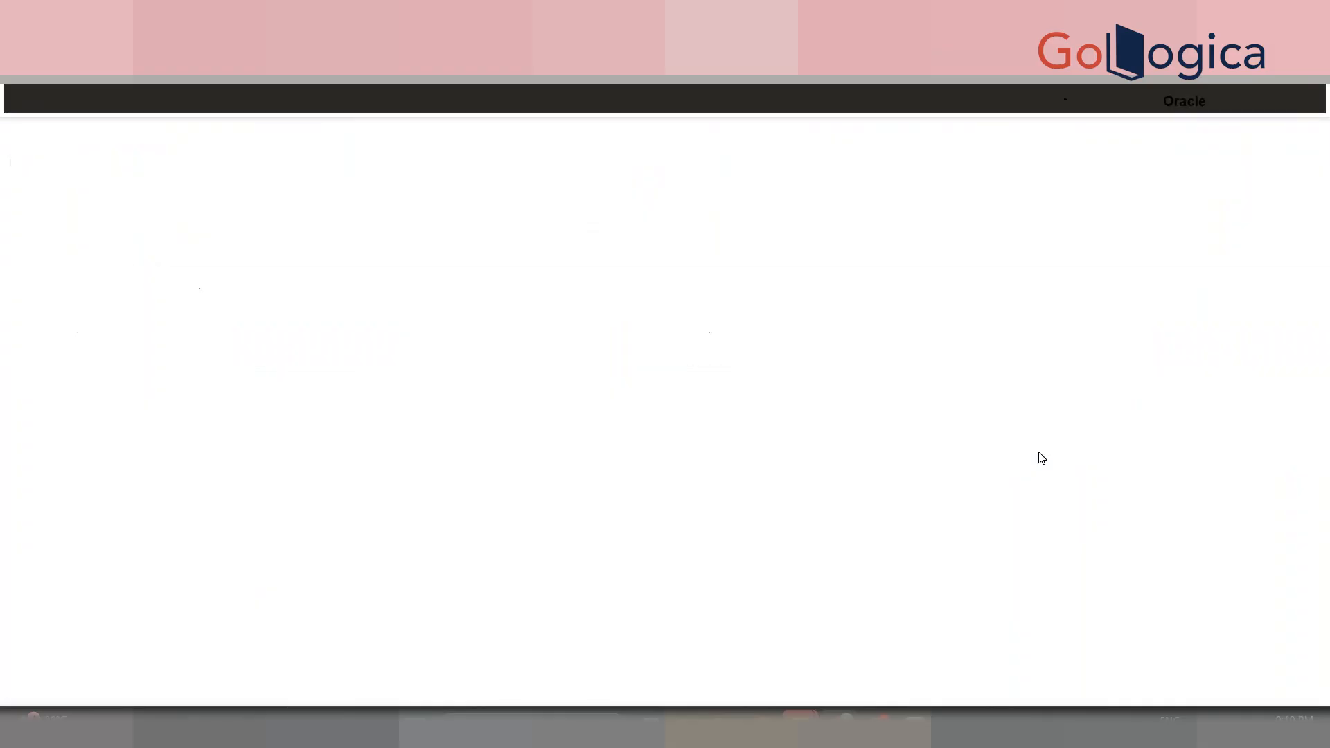
{"action": "left_click", "coordinate": [1041, 450]}
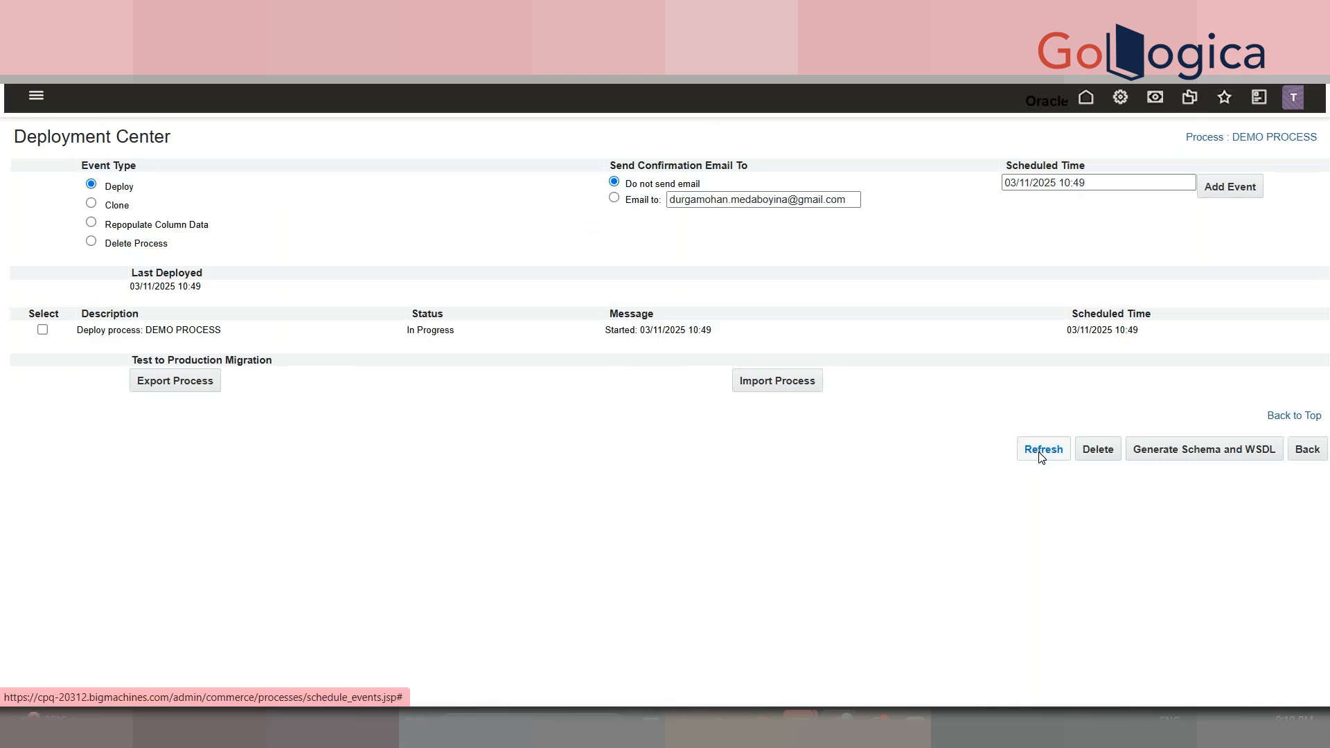
{"action": "left_click", "coordinate": [1040, 456]}
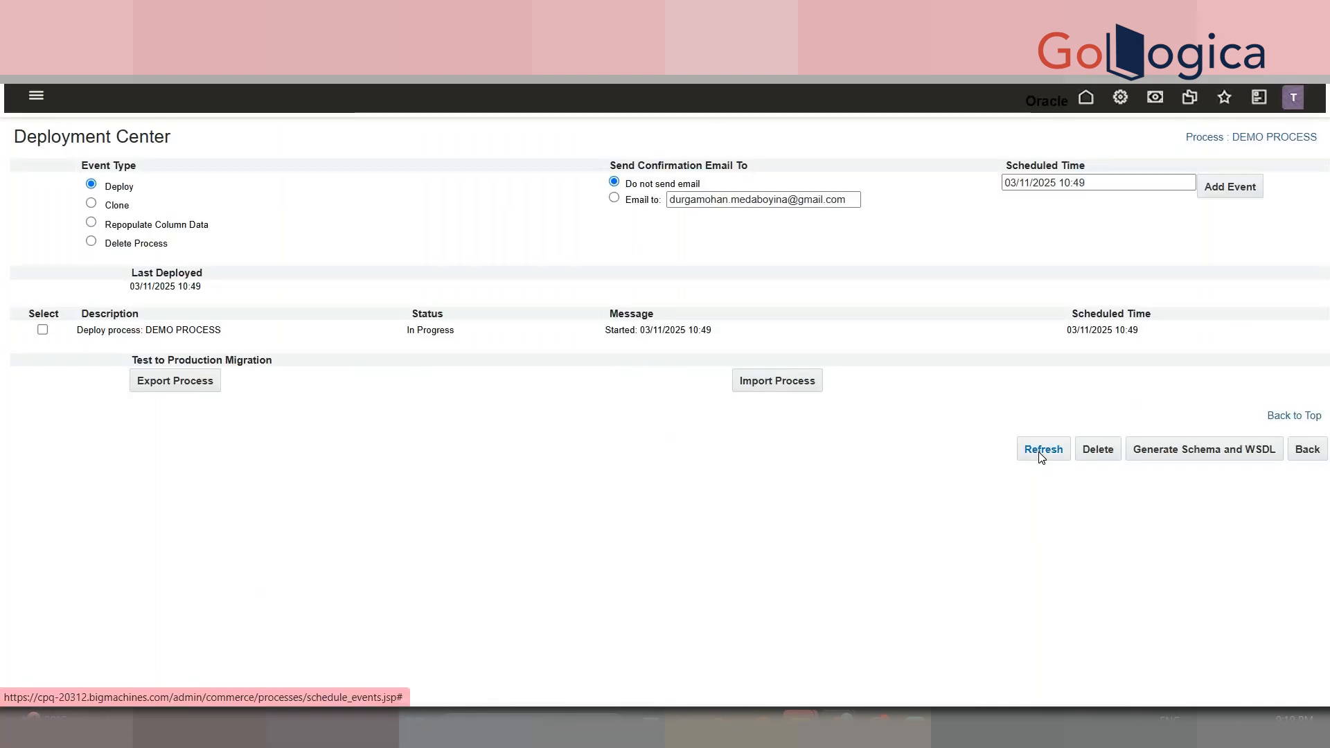
{"action": "left_click", "coordinate": [1041, 456]}
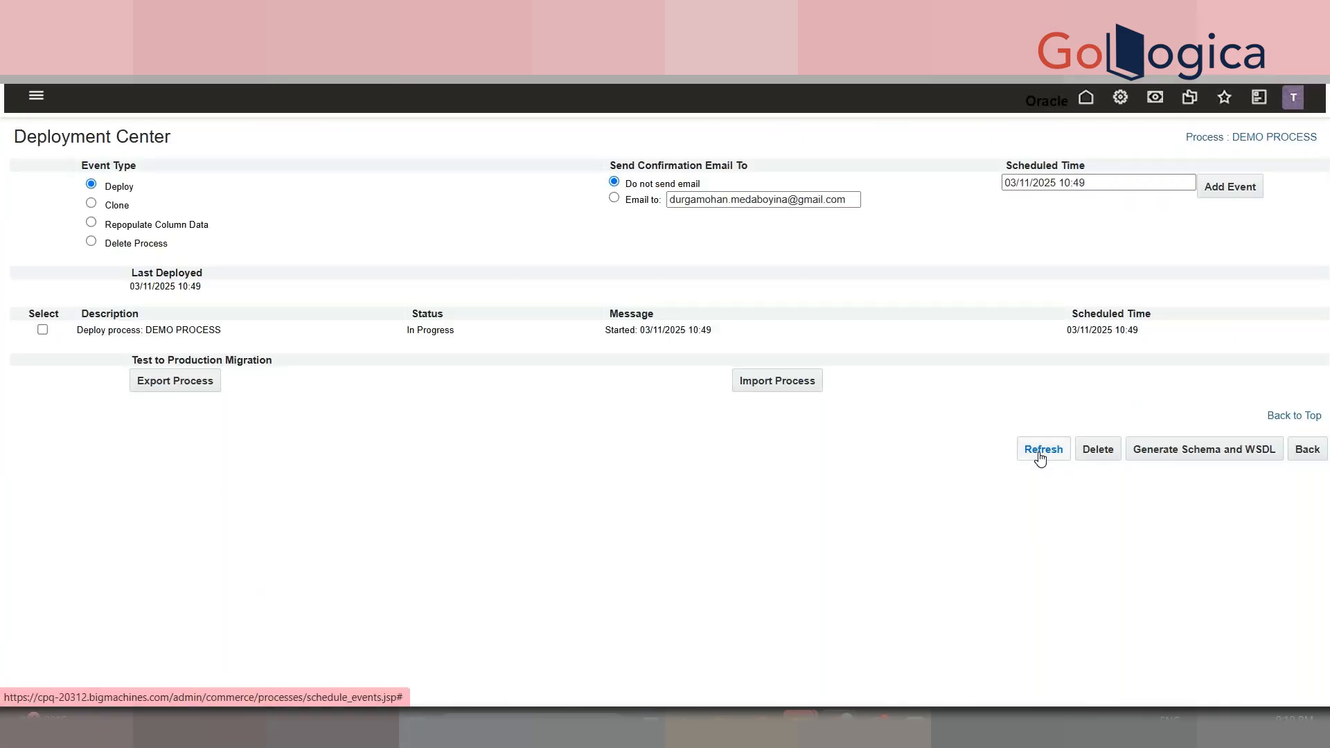
{"action": "left_click", "coordinate": [1041, 455]}
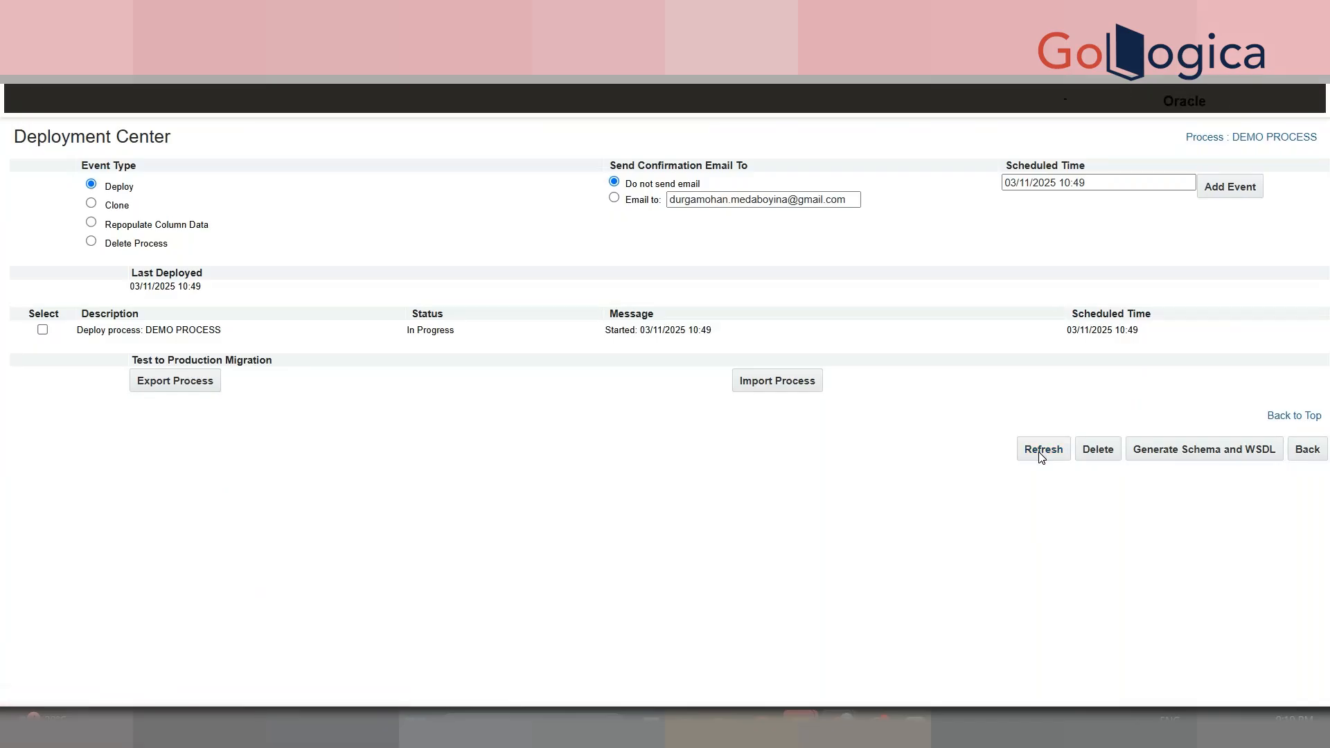
{"action": "left_click", "coordinate": [1041, 456]}
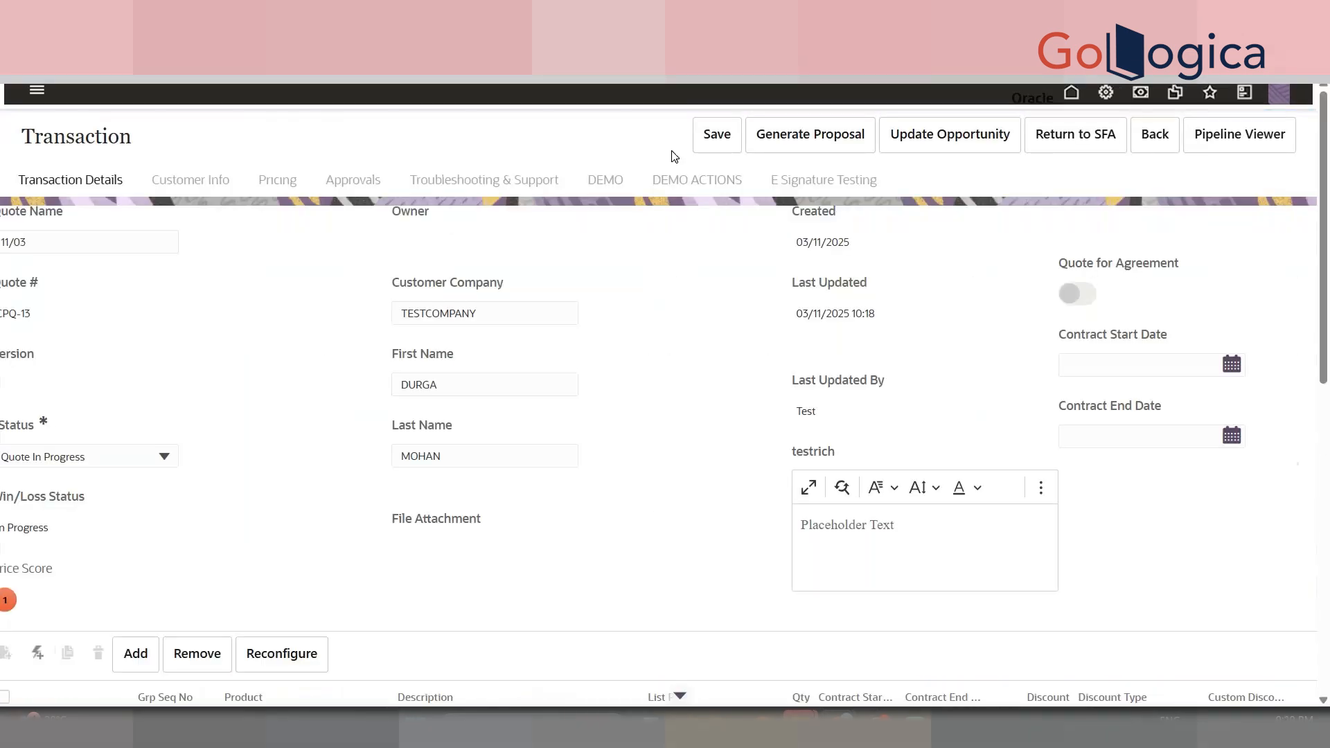
- Run the DEMO MODIFY action from the transaction's DEMO ACTIONS section
{"action": "left_click_drag", "start_coordinate": [675, 159], "coordinate": [681, 187]}
{"action": "left_click", "coordinate": [681, 184]}
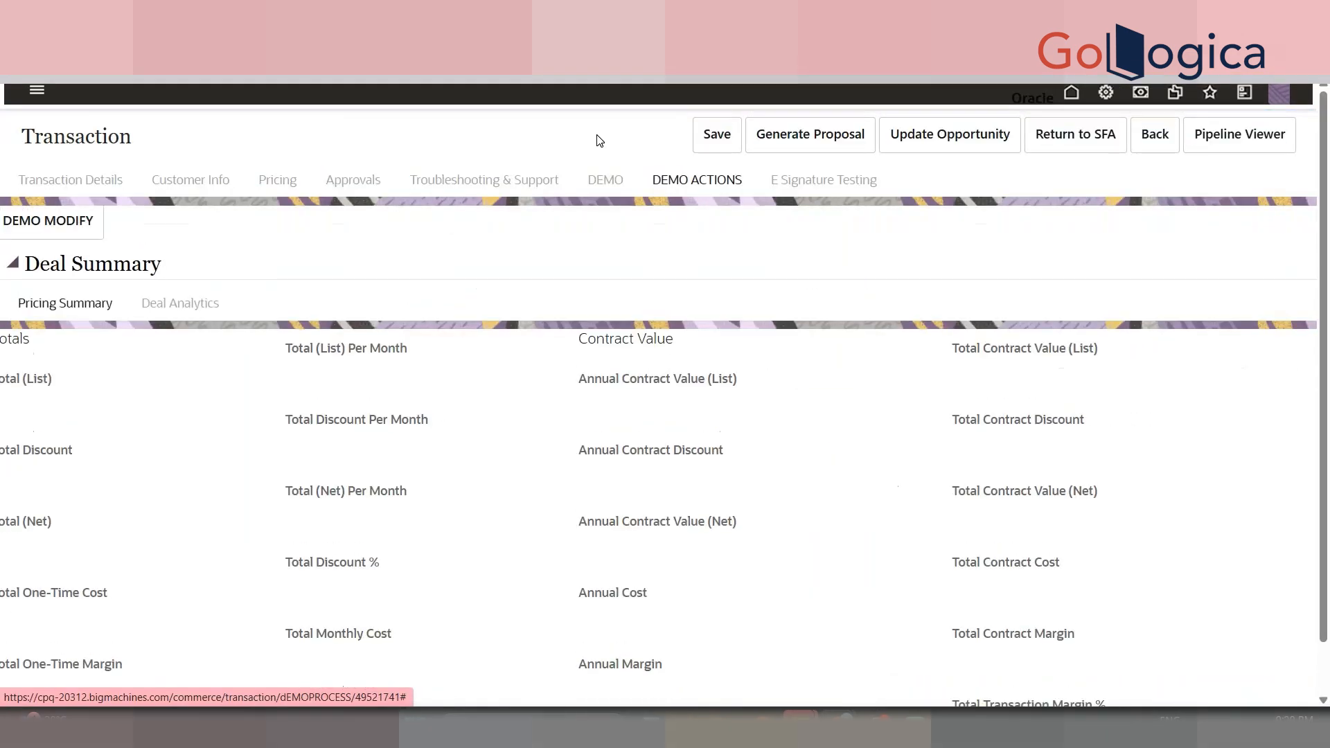
{"action": "left_click", "coordinate": [95, 223]}
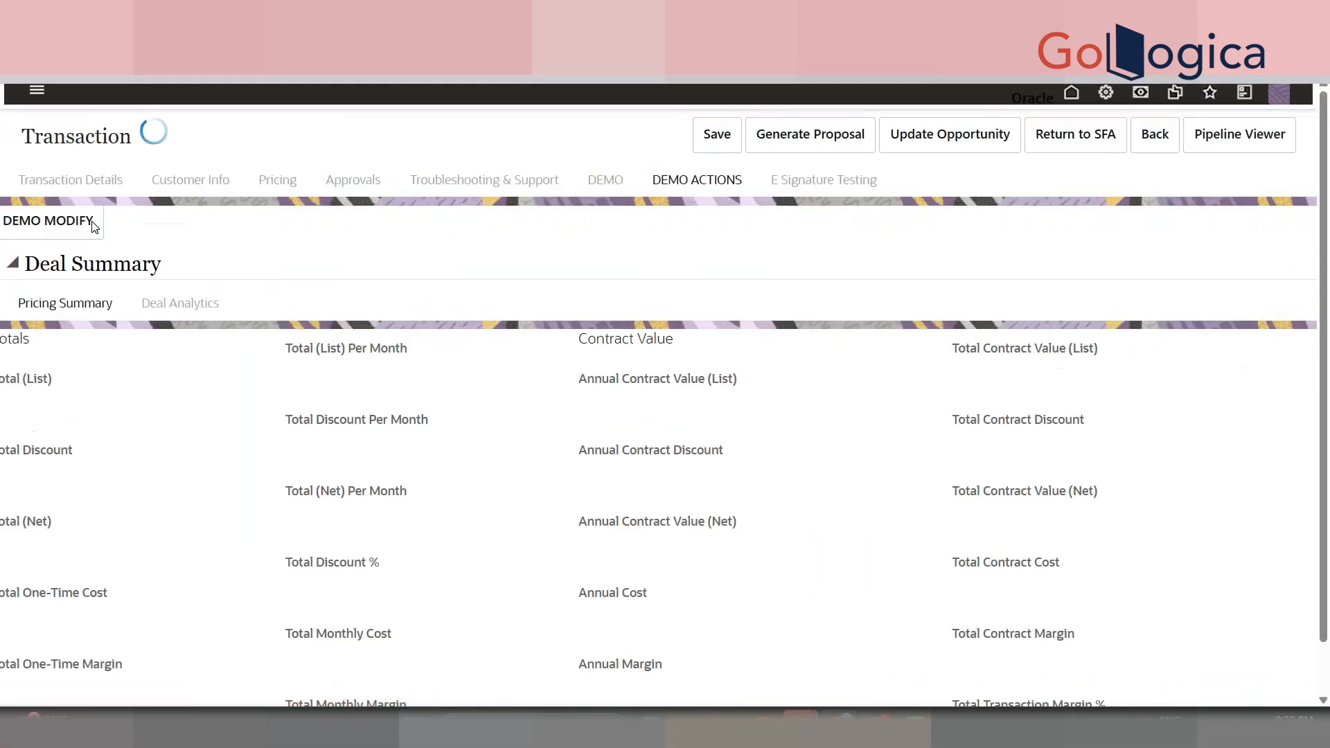
- Back in Transaction Details, expand model line 1.0 to confirm BETHANECHOL line 1.1 shows quantity 100
{"action": "left_click", "coordinate": [104, 182]}
{"action": "scroll", "coordinate": [942, 403], "scroll_direction": "down", "scroll_amount": 5}
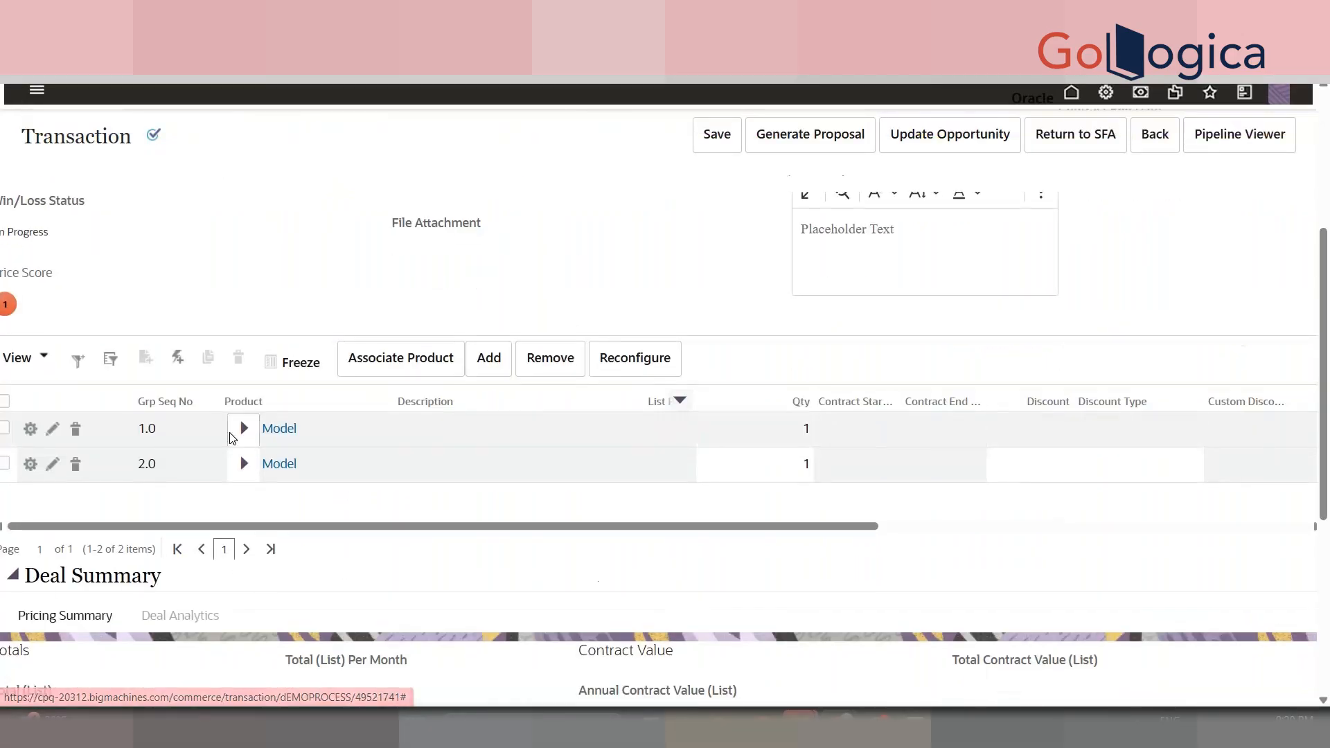
{"action": "left_click", "coordinate": [233, 436]}
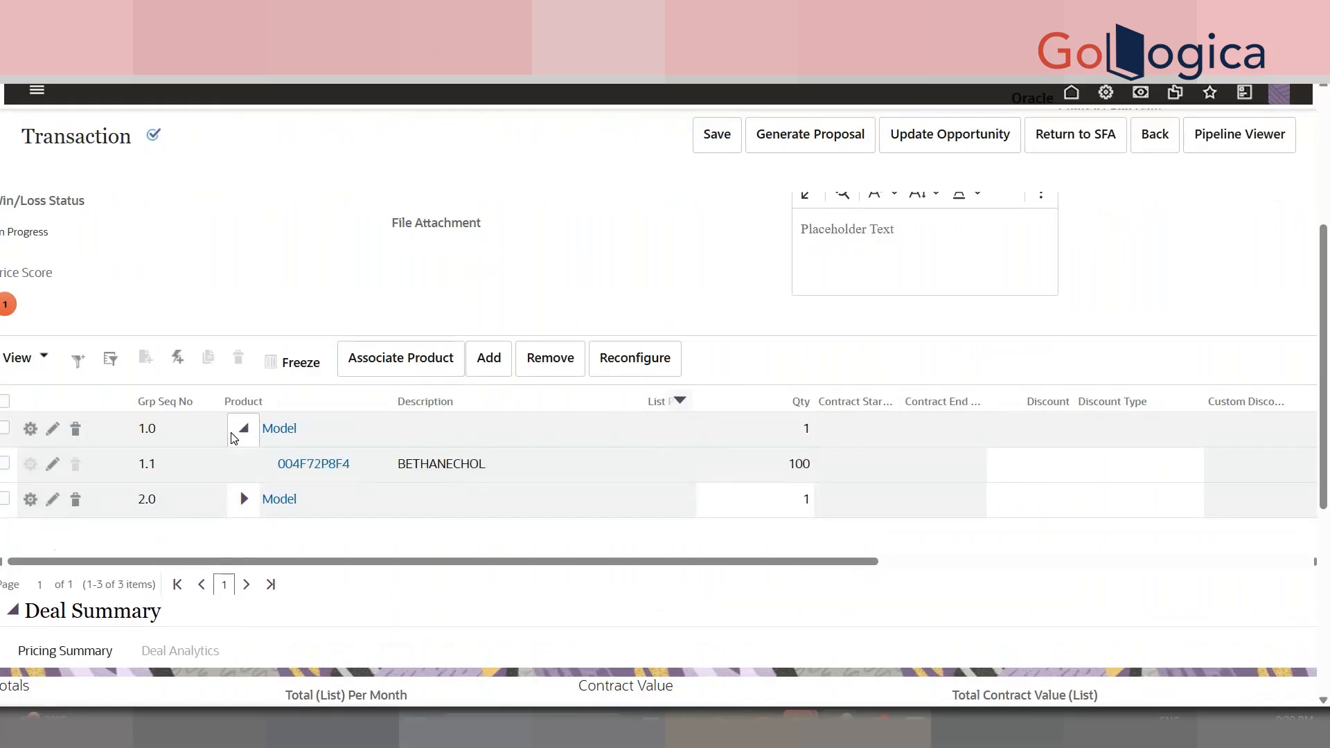
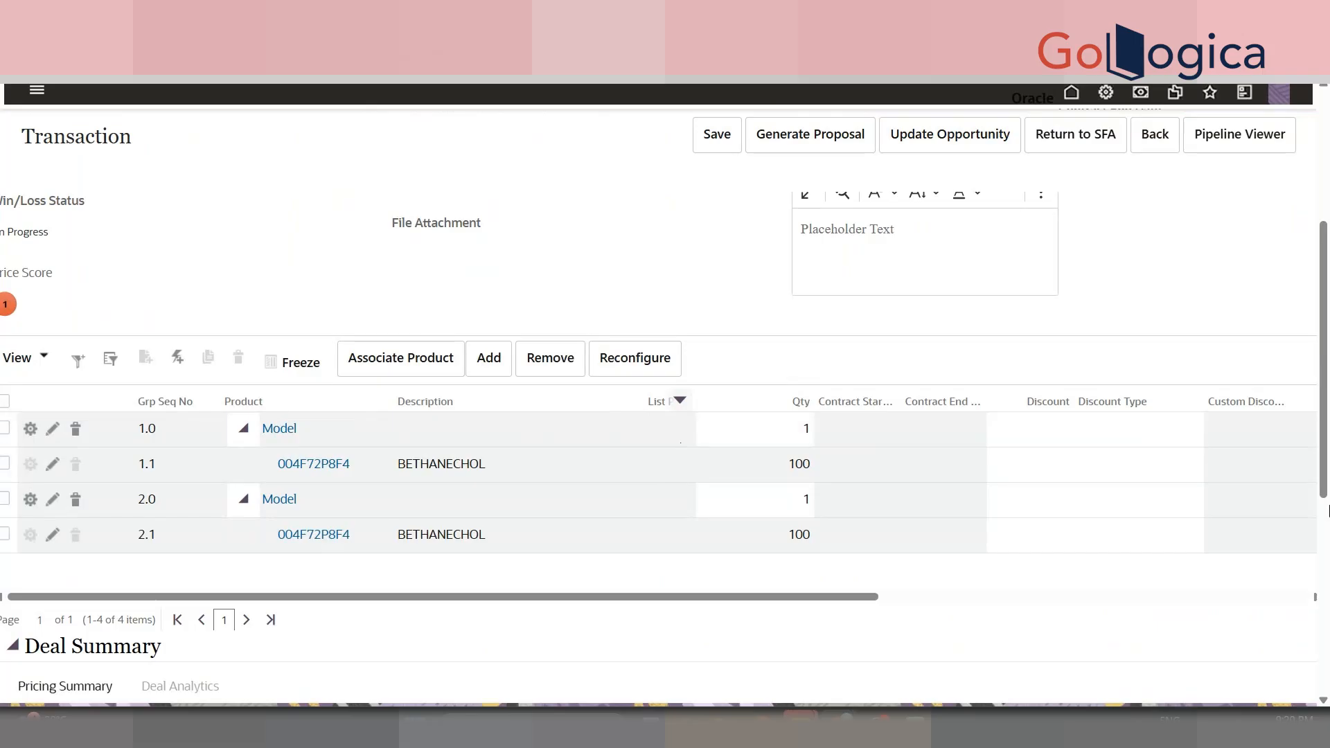
- Open the Administration Platform in a new tab from the top-bar Admin gear icon
{"action": "scroll", "coordinate": [1326, 431], "scroll_direction": "up", "scroll_amount": 5}
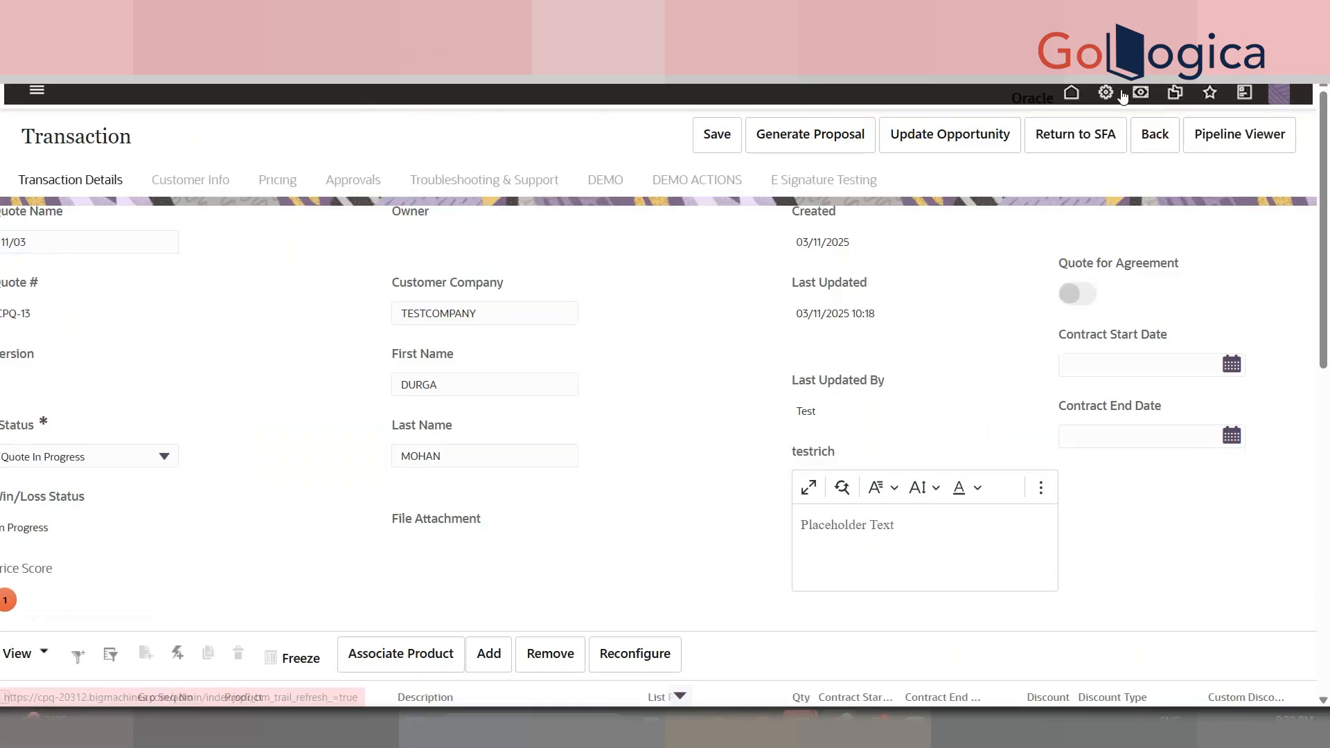
{"action": "right_click", "coordinate": [1105, 96]}
{"action": "left_click", "coordinate": [1163, 120]}
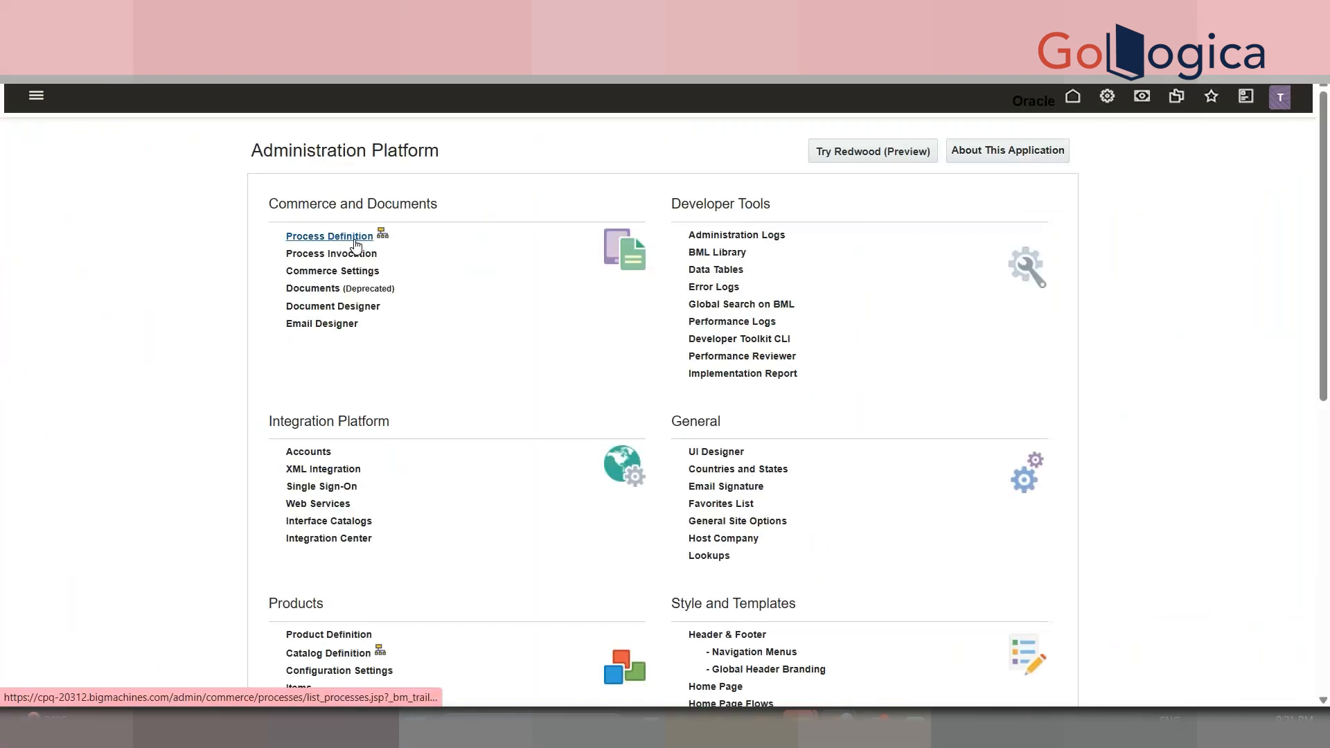
- From Process Definition, list DEMO PROCESS's documents and open the Transaction document's Rules
{"action": "left_click", "coordinate": [355, 243]}
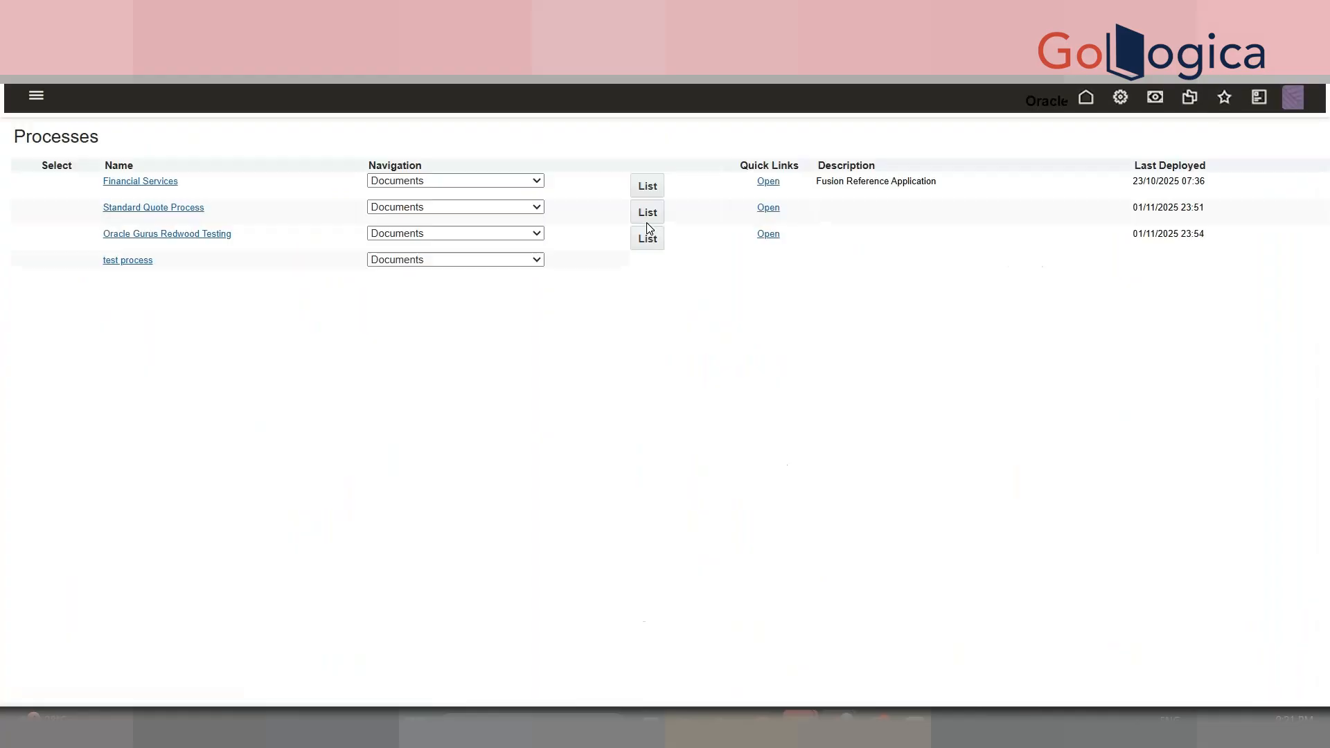
{"action": "scroll", "coordinate": [636, 498], "scroll_direction": "down", "scroll_amount": 3}
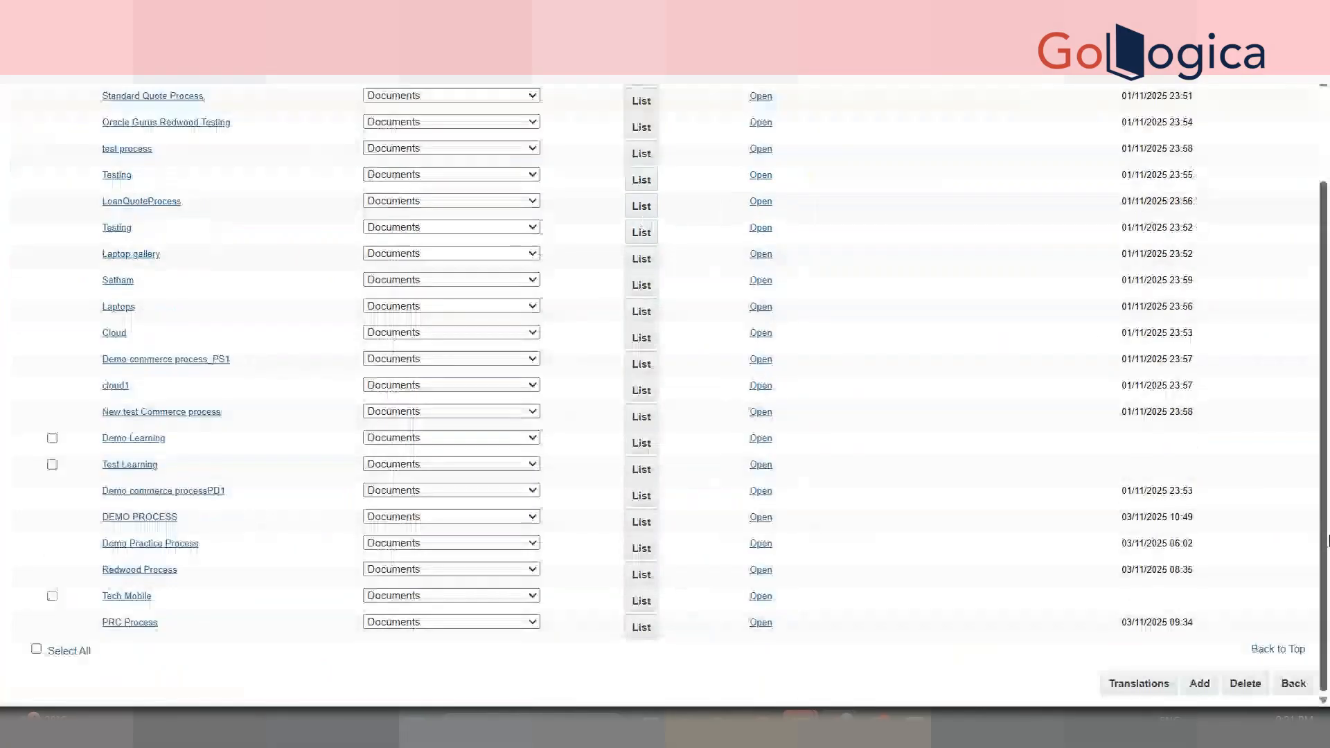
{"action": "left_click", "coordinate": [642, 522]}
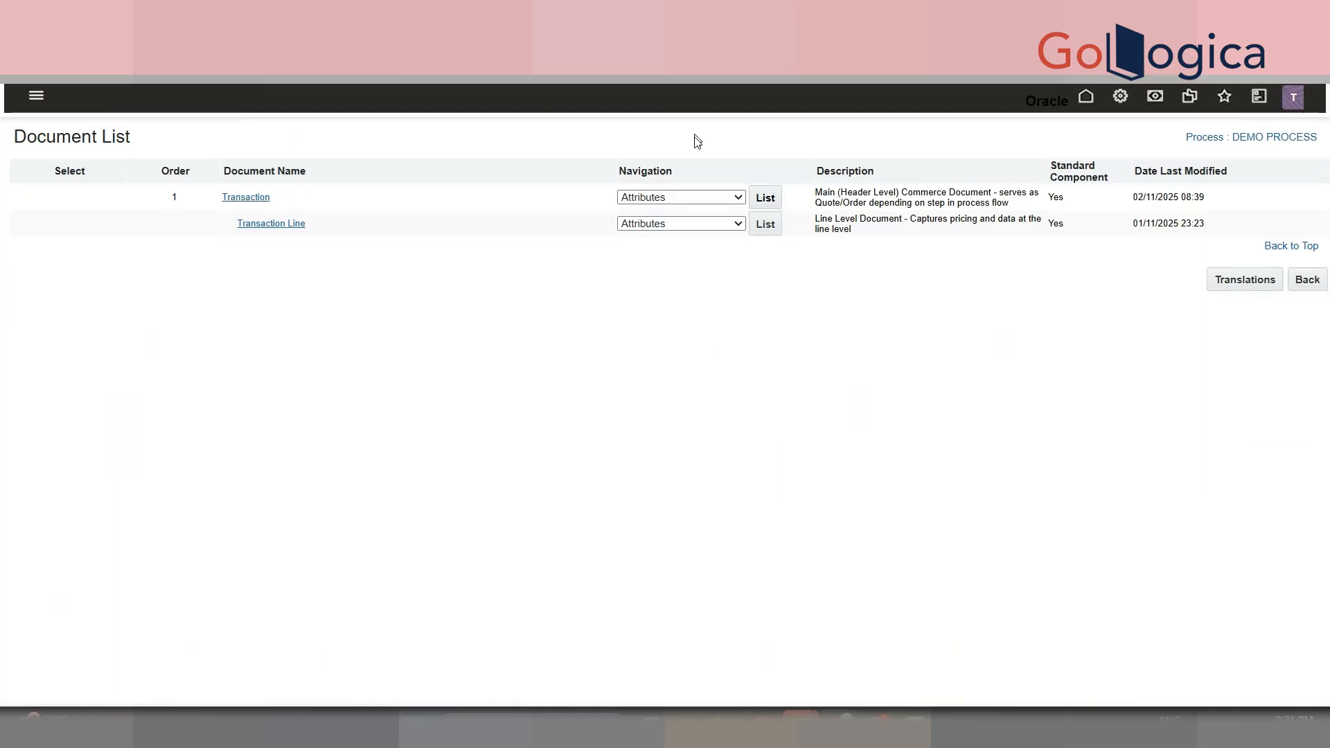
{"action": "left_click", "coordinate": [684, 197]}
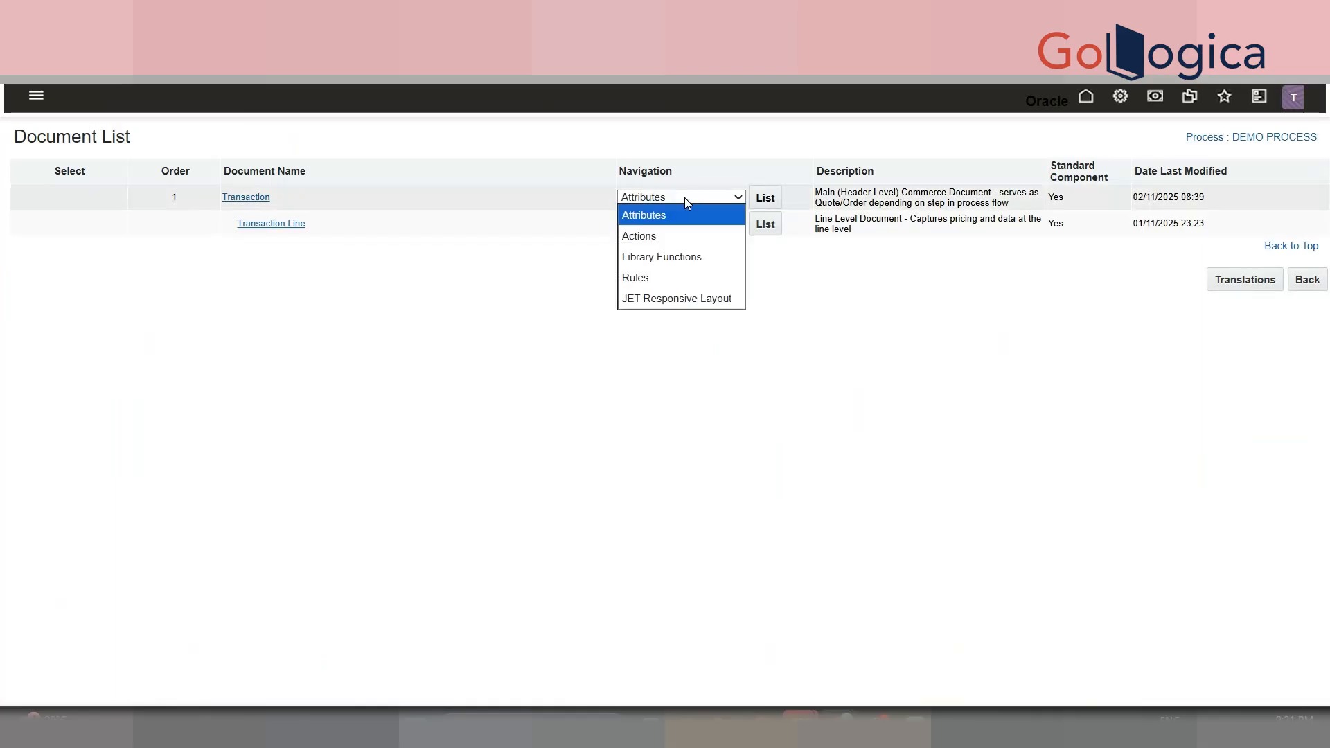
{"action": "left_click", "coordinate": [670, 277]}
{"action": "left_click", "coordinate": [773, 199]}
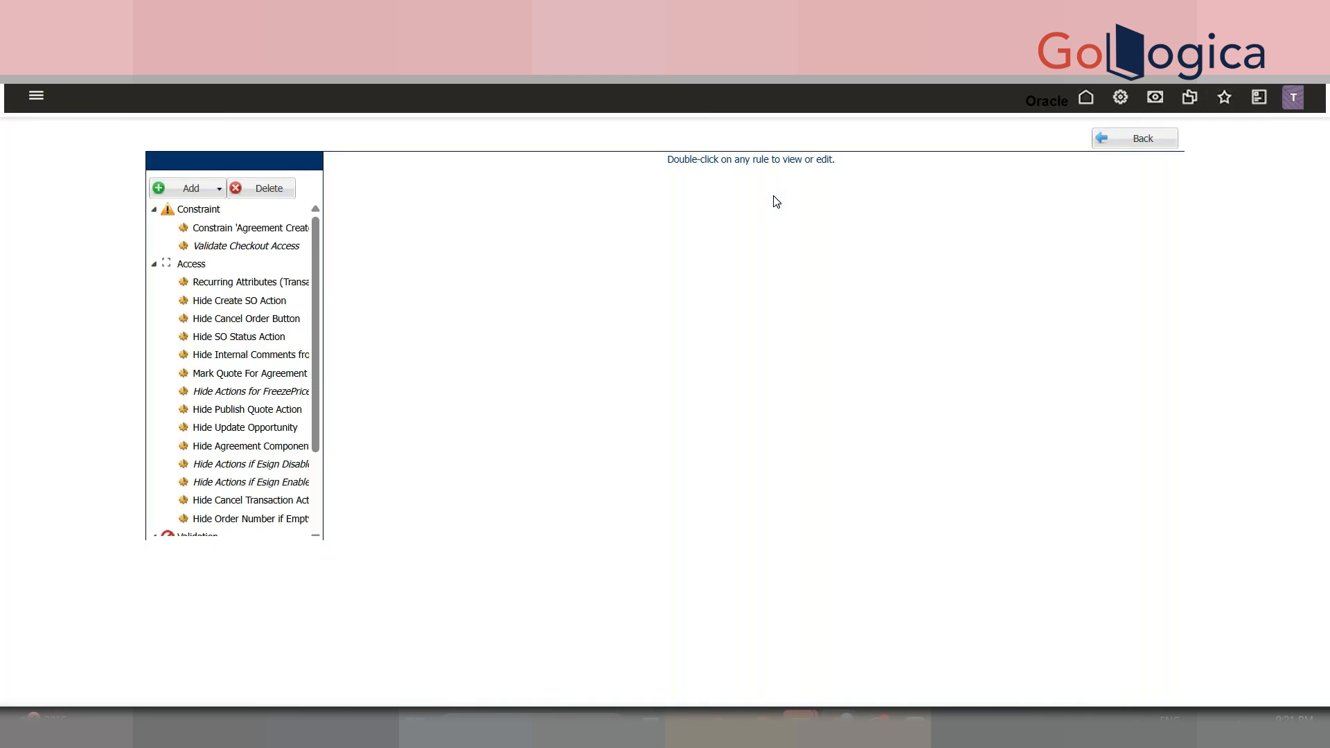
- Start a new Access rule named 'Hide Demo Text Area'
{"action": "left_click", "coordinate": [194, 195]}
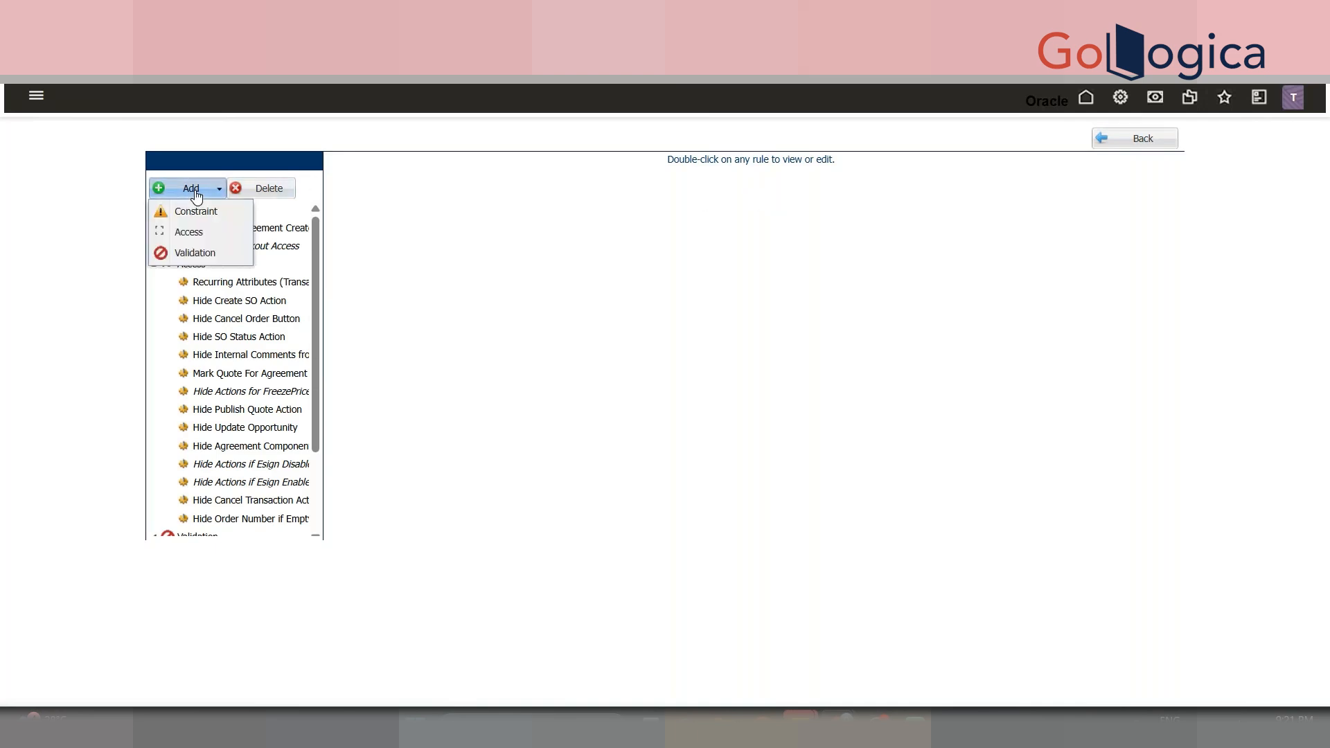
{"action": "left_click", "coordinate": [202, 236]}
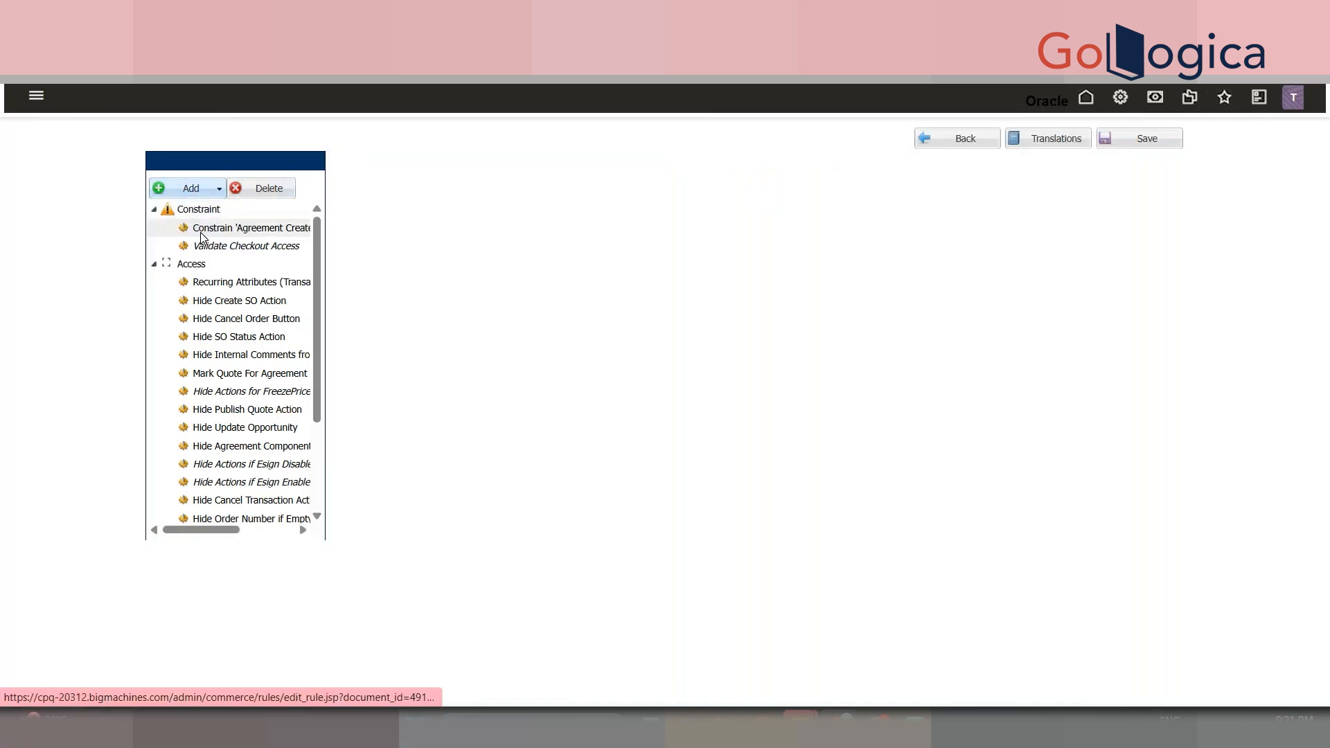
{"action": "left_click", "coordinate": [500, 184]}
{"action": "type", "text": "Hide Tets"}
{"action": "key", "text": "BackSpace"}
{"action": "key", "text": "BackSpace"}
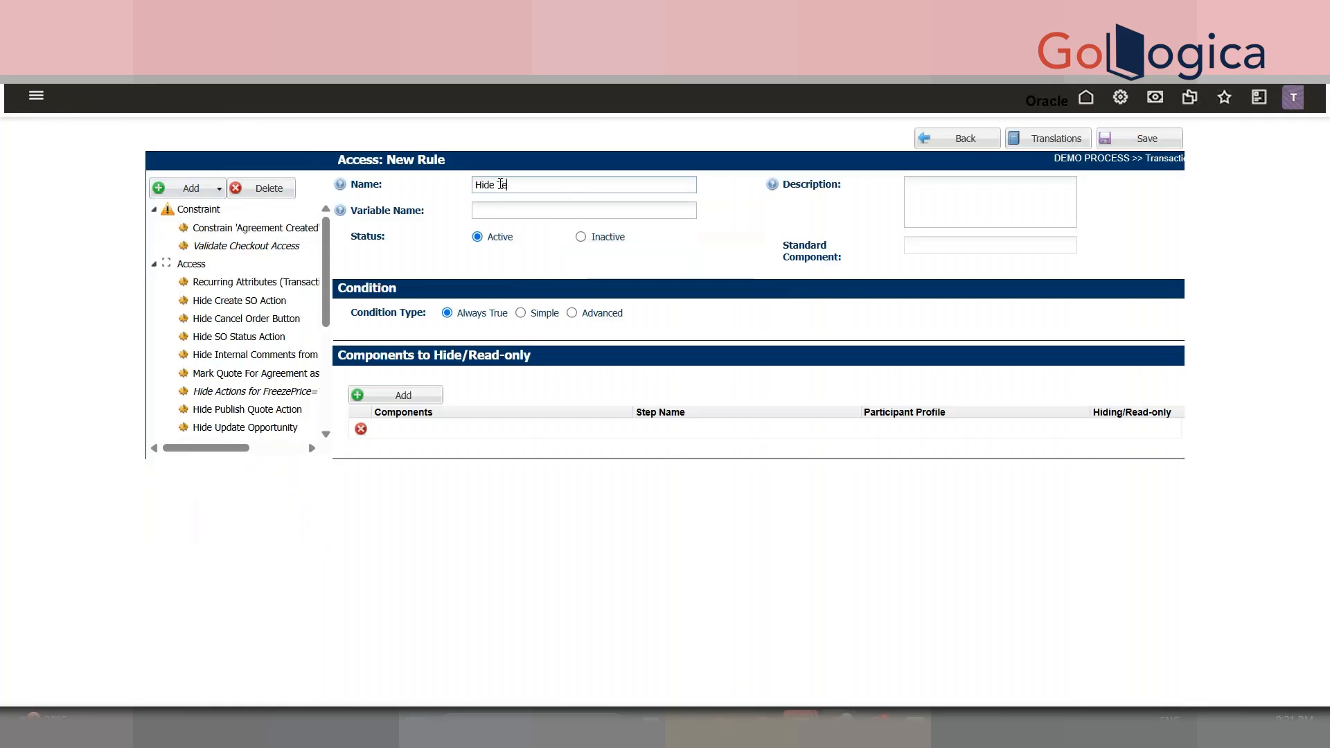
{"action": "key", "text": "BackSpace"}
{"action": "key", "text": "BackSpace"}
{"action": "type", "text": "Demo Tex"}
{"action": "key", "text": "BackSpace"}
{"action": "type", "text": "xt Area"}
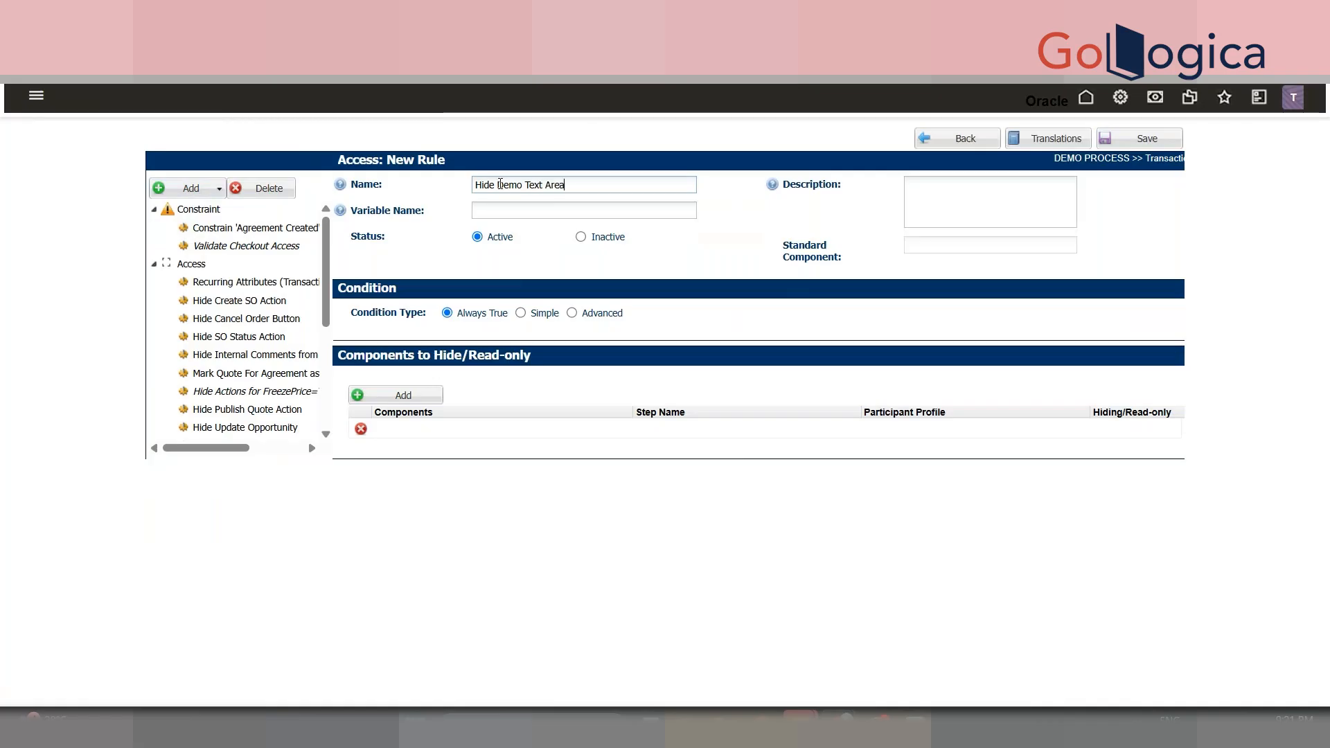
{"action": "key", "text": "Tab"}
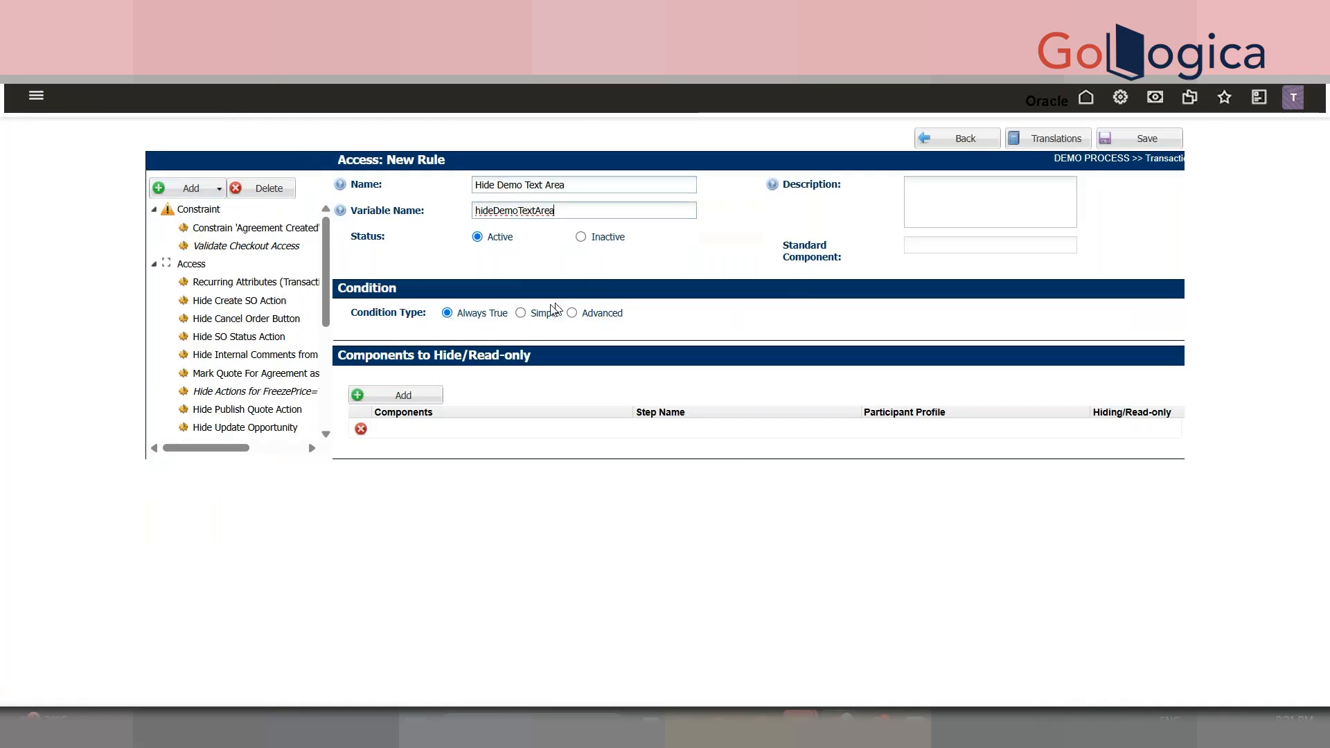
- Add DEMO TEXT AREA as the rule's component with the Hide setting
{"action": "left_click", "coordinate": [396, 429]}
{"action": "type", "text": "Te"}
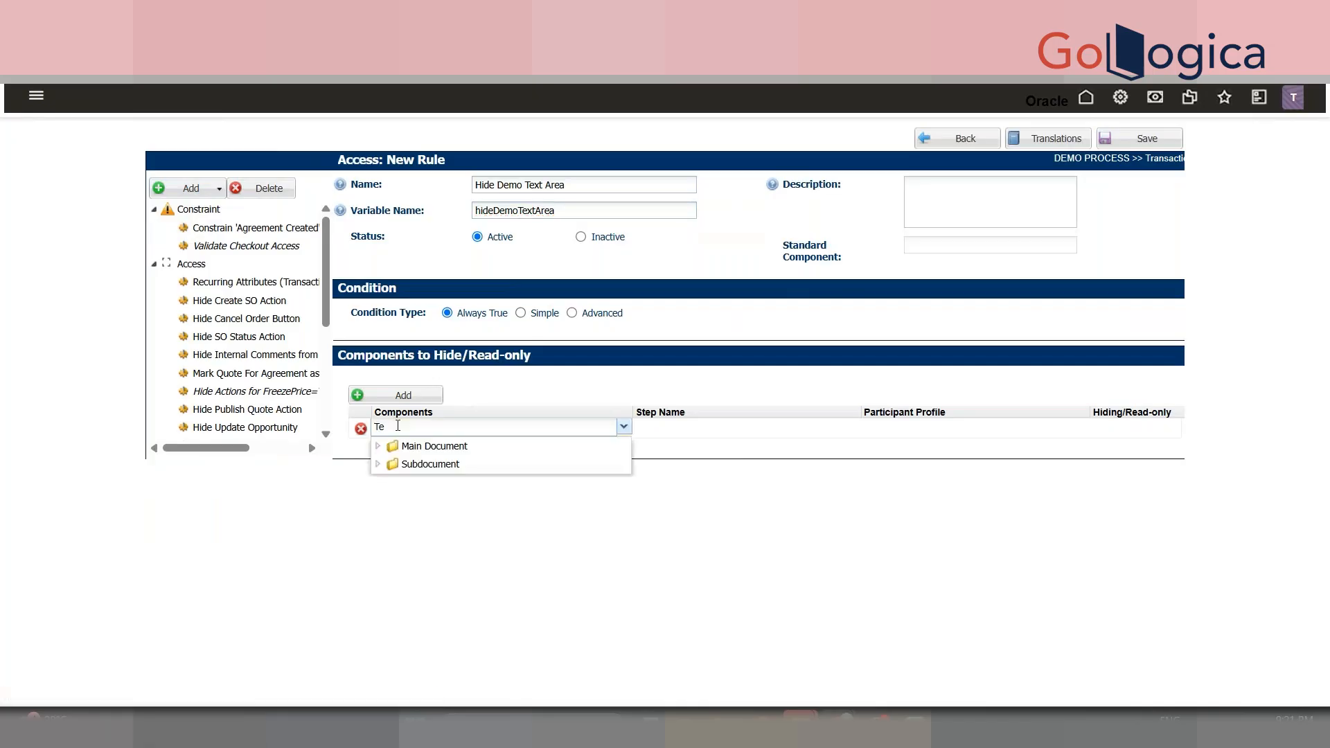
{"action": "key", "text": "BackSpace"}
{"action": "key", "text": "BackSpace"}
{"action": "type", "text": "Demo T"}
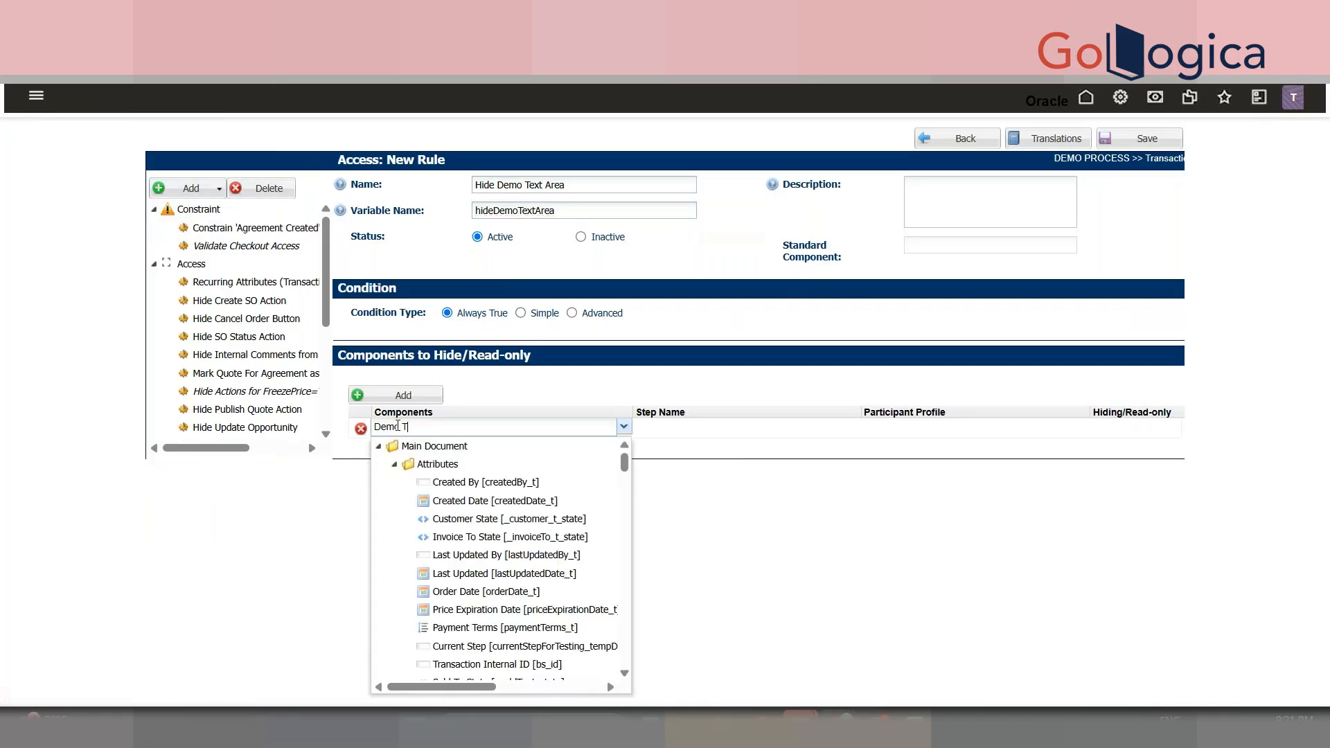
{"action": "left_click", "coordinate": [520, 500]}
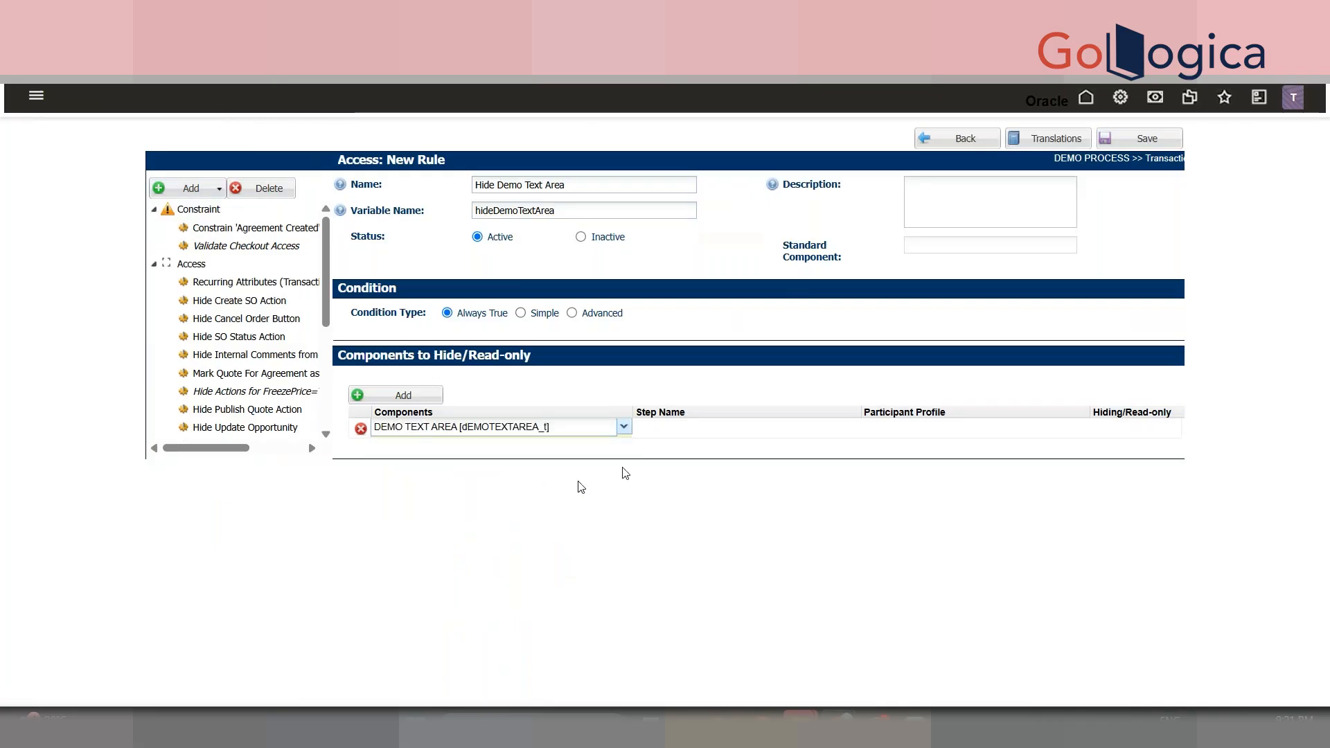
{"action": "left_click", "coordinate": [792, 433]}
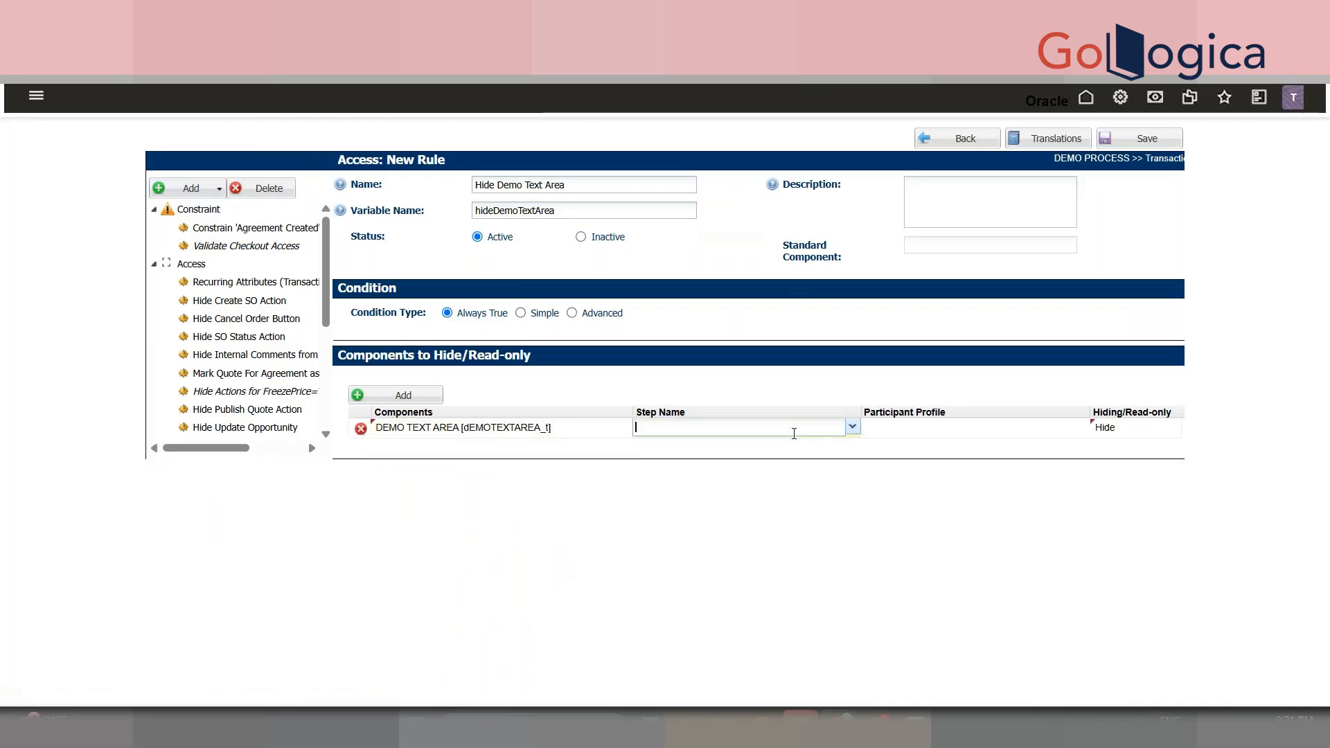
{"action": "left_click", "coordinate": [859, 430]}
{"action": "scroll", "coordinate": [858, 574], "scroll_direction": "down", "scroll_amount": 1}
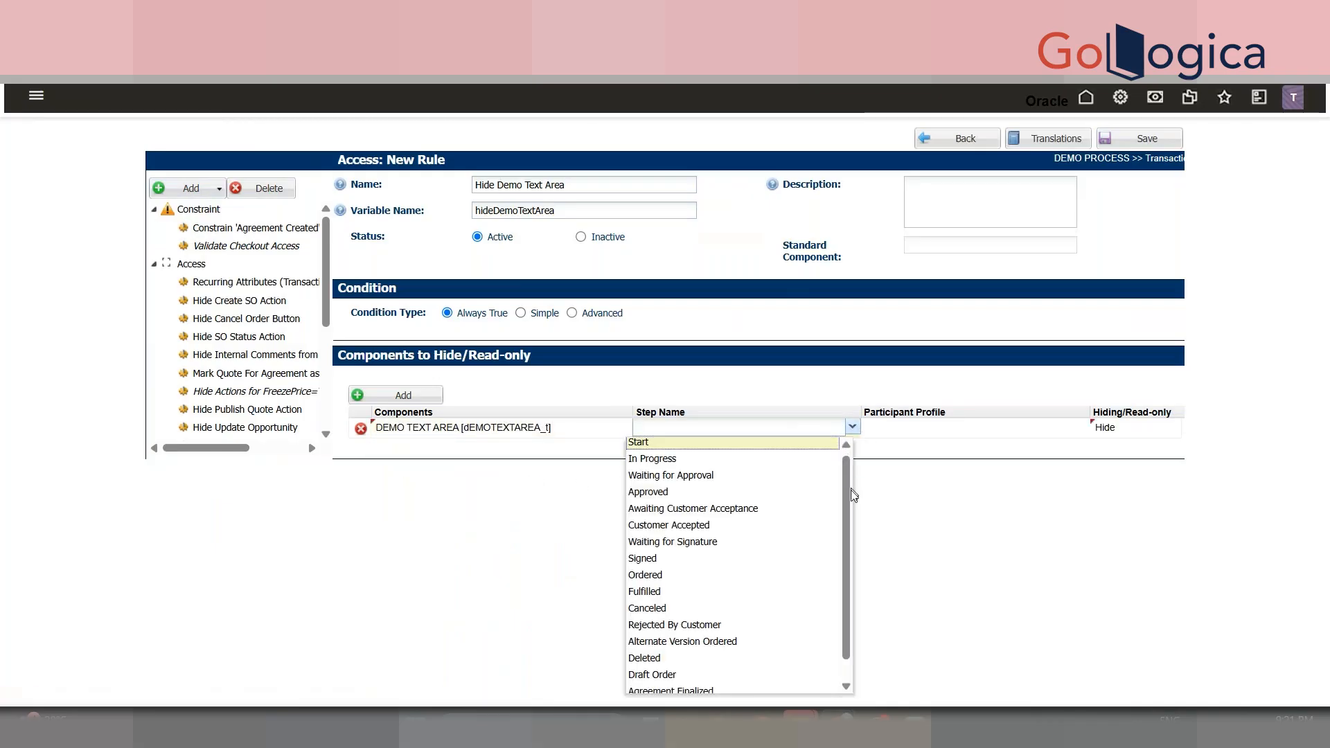
{"action": "left_click", "coordinate": [876, 570]}
{"action": "left_click", "coordinate": [1141, 428]}
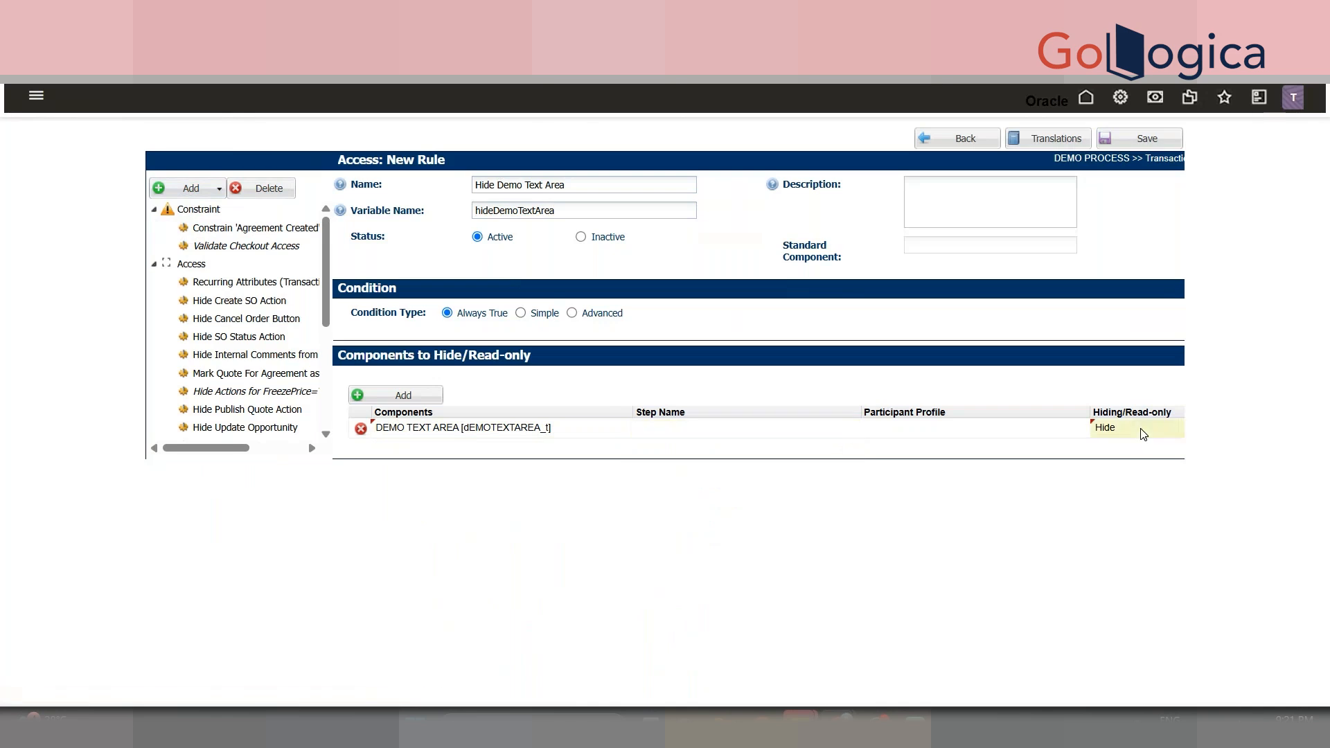
{"action": "left_click_drag", "start_coordinate": [1141, 428], "coordinate": [1030, 420]}
{"action": "left_click", "coordinate": [1039, 424]}
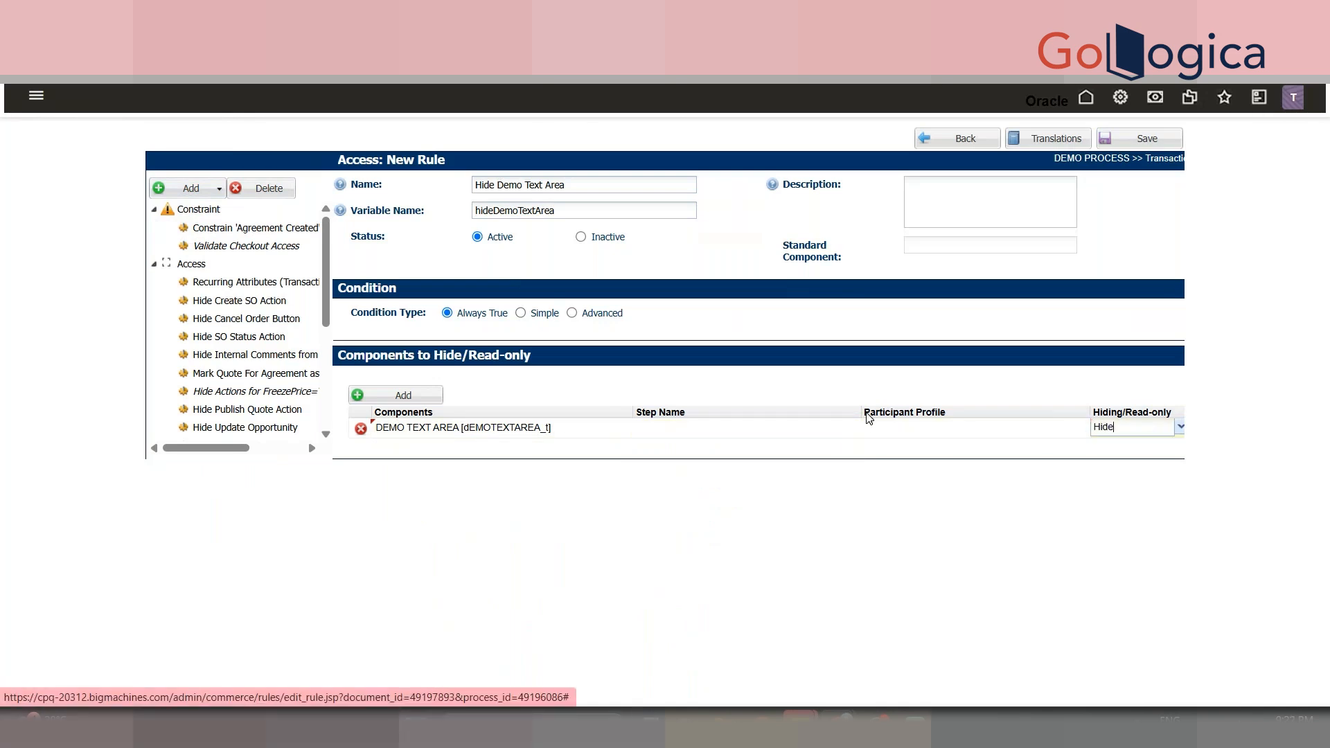
- Leave the component's Step Name and profile blank, keep Hide, and save the rule
{"action": "left_click", "coordinate": [851, 433]}
{"action": "left_click", "coordinate": [852, 428]}
{"action": "left_click", "coordinate": [778, 480]}
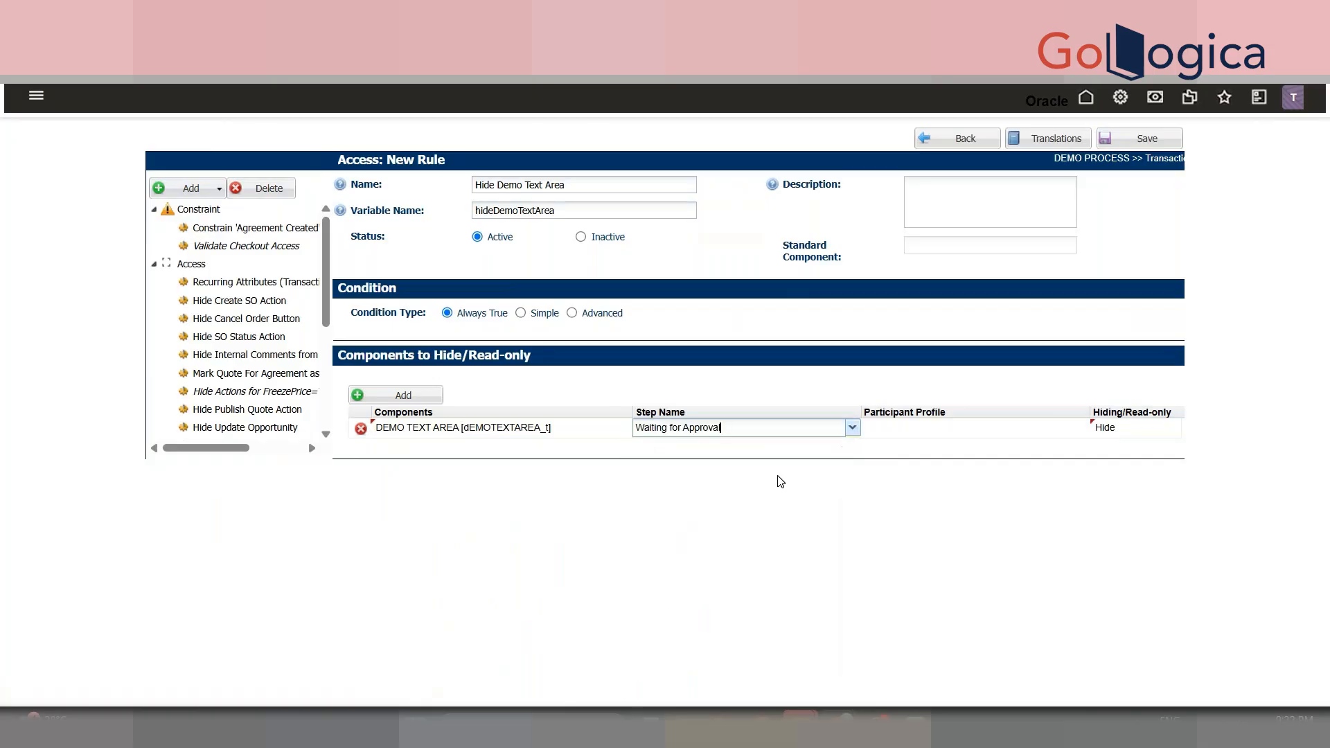
{"action": "left_click", "coordinate": [1009, 433]}
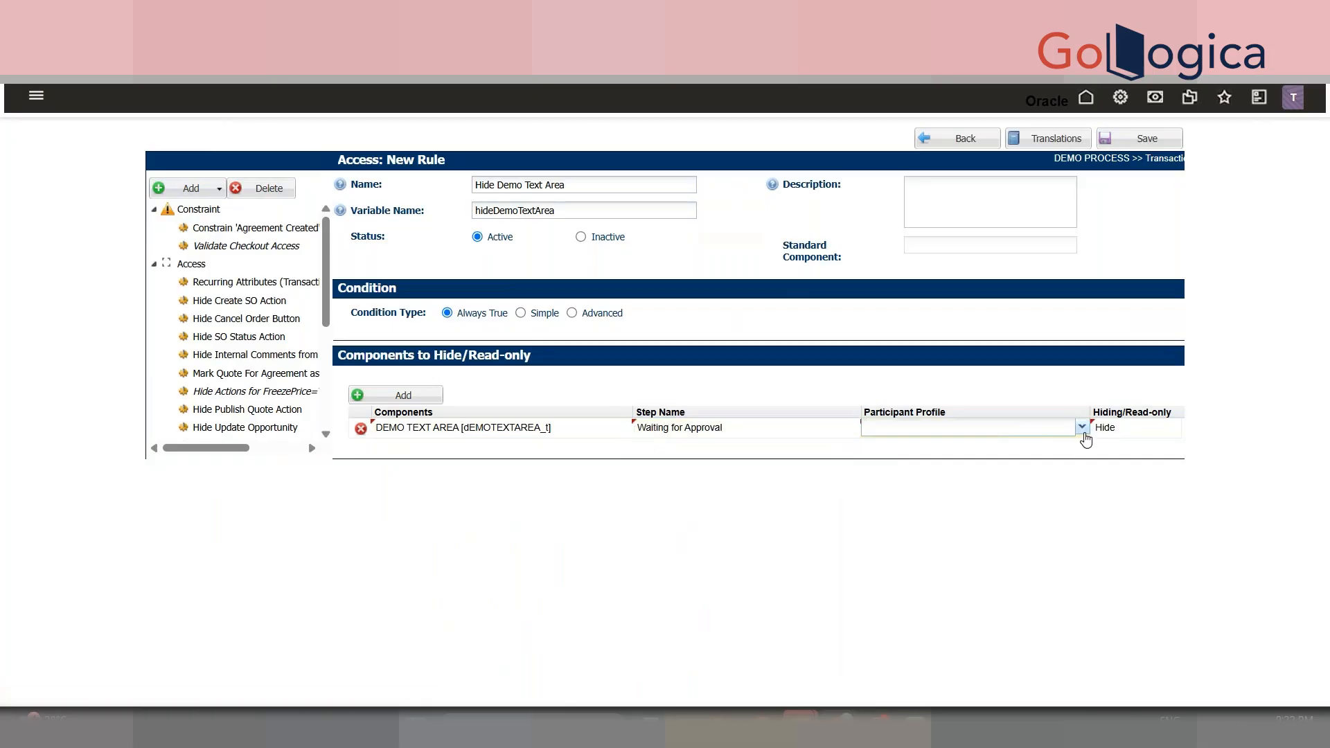
{"action": "left_click", "coordinate": [1081, 428]}
{"action": "left_click", "coordinate": [727, 426]}
{"action": "left_click", "coordinate": [727, 427]}
{"action": "left_click", "coordinate": [852, 427]}
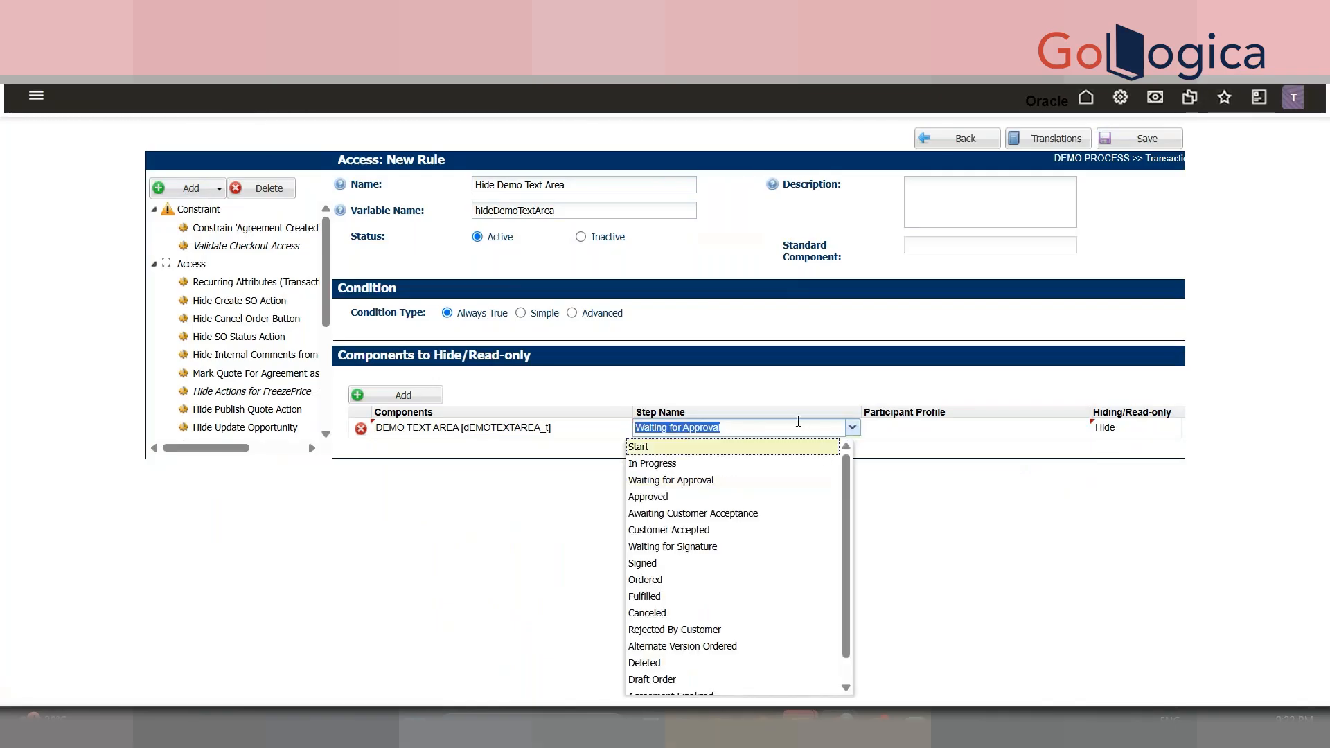
{"action": "key", "text": "BackSpace"}
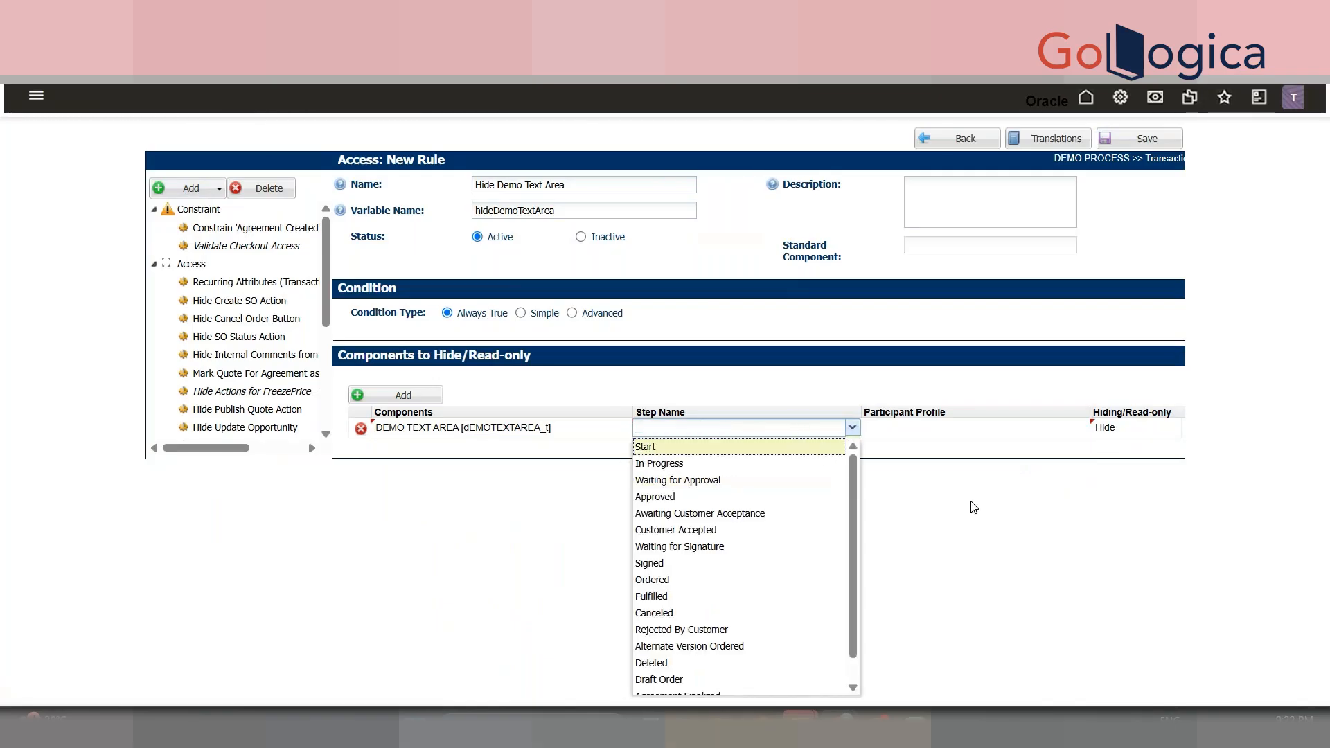
{"action": "left_click", "coordinate": [973, 507]}
{"action": "left_click", "coordinate": [1113, 432]}
{"action": "left_click", "coordinate": [1119, 497]}
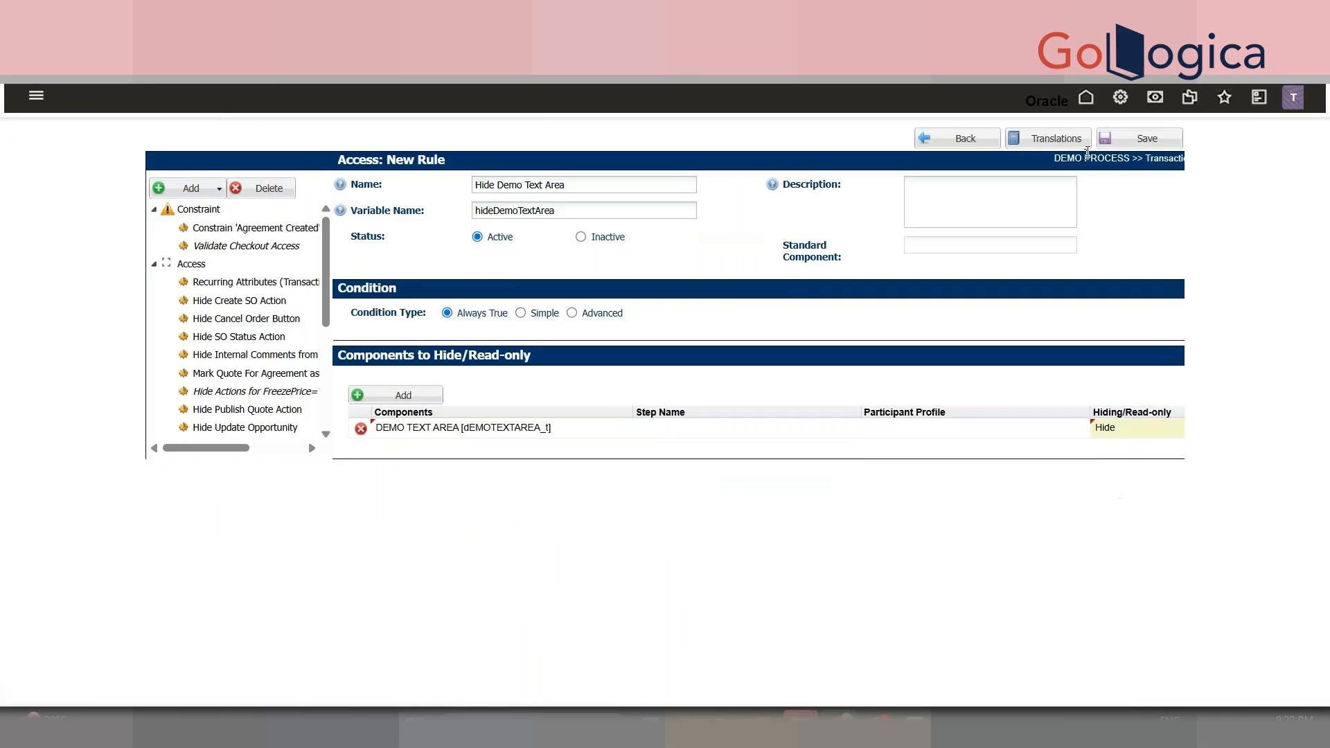
{"action": "left_click", "coordinate": [1139, 138]}
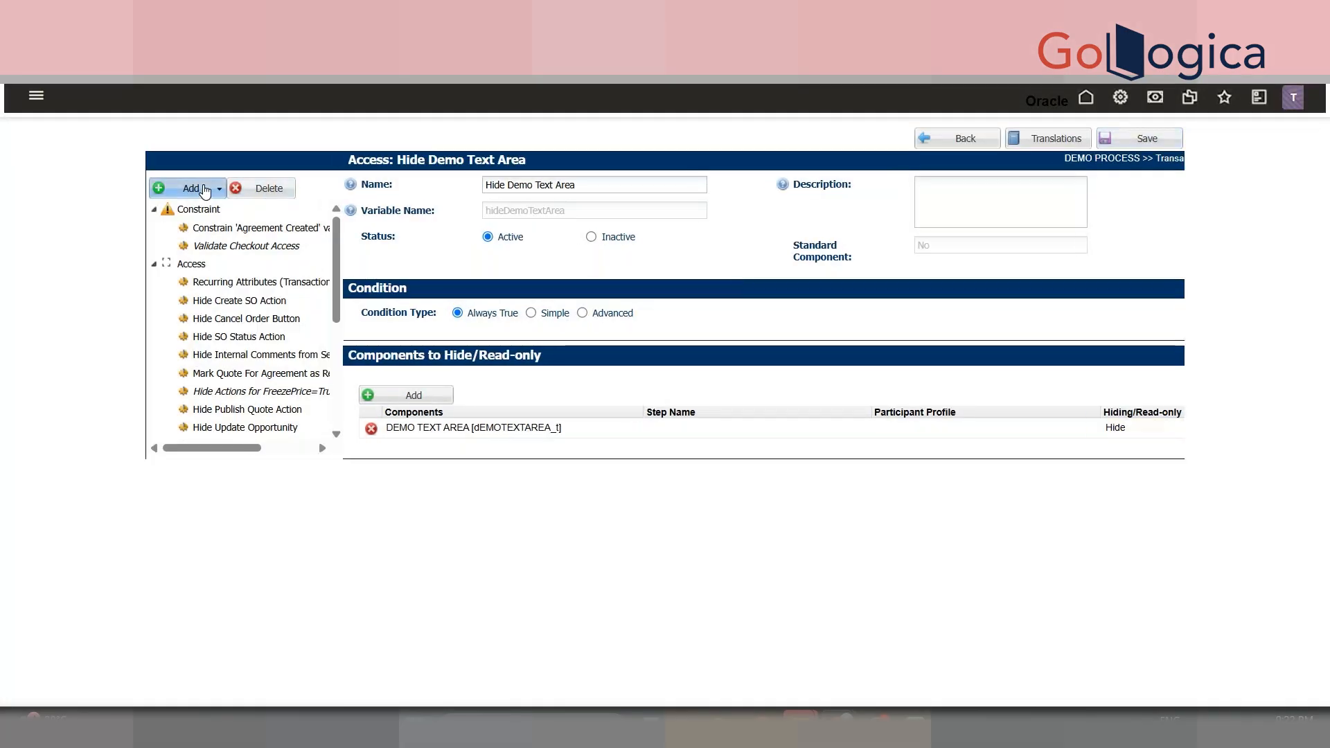
- Reopen the saved Hide Demo Text Area rule to review it
{"action": "left_click", "coordinate": [204, 191]}
{"action": "left_click", "coordinate": [215, 219]}
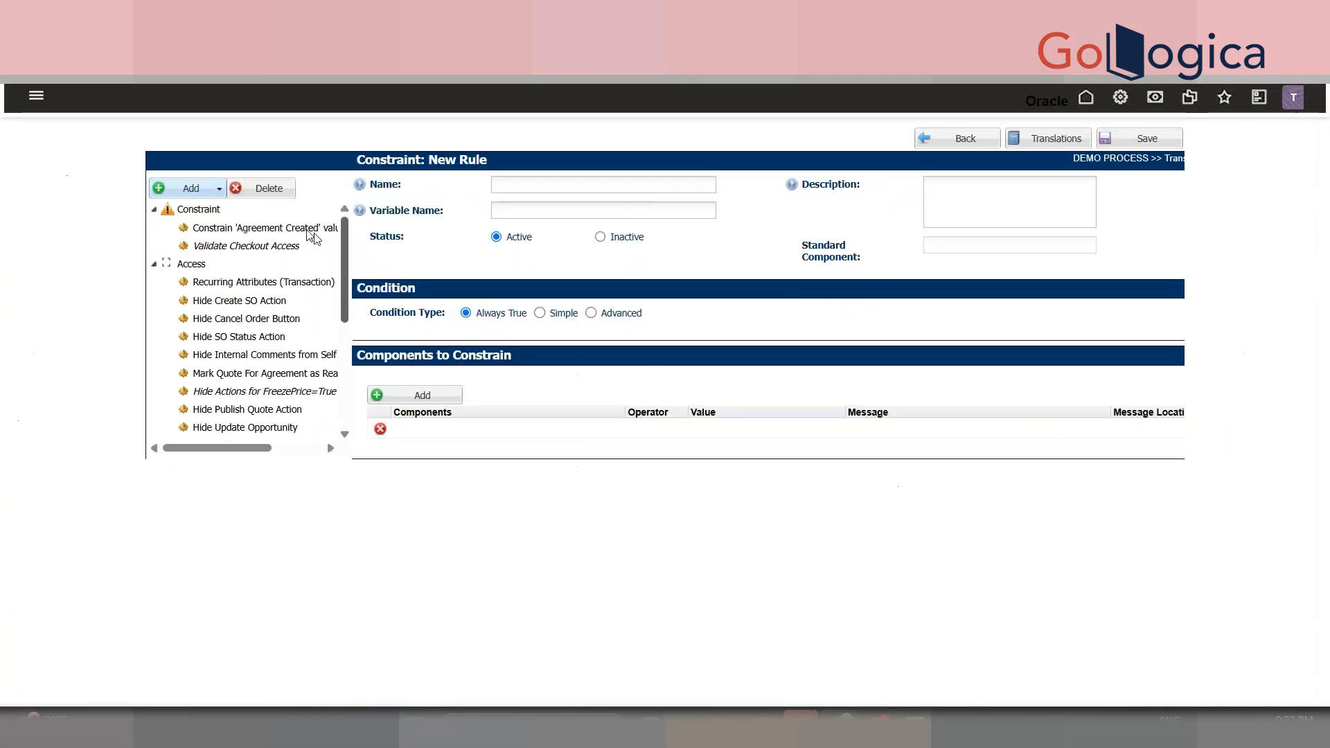
{"action": "left_click_drag", "start_coordinate": [343, 266], "coordinate": [342, 367]}
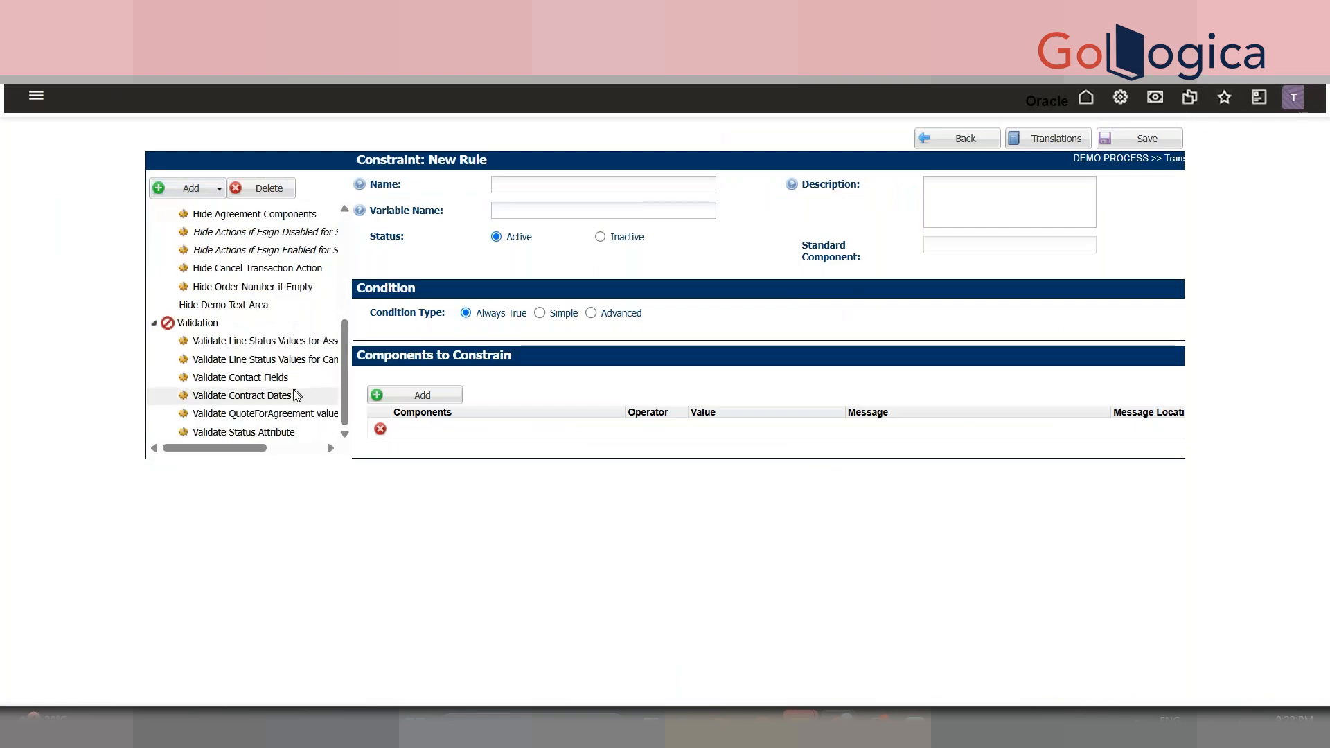
{"action": "left_click", "coordinate": [289, 306]}
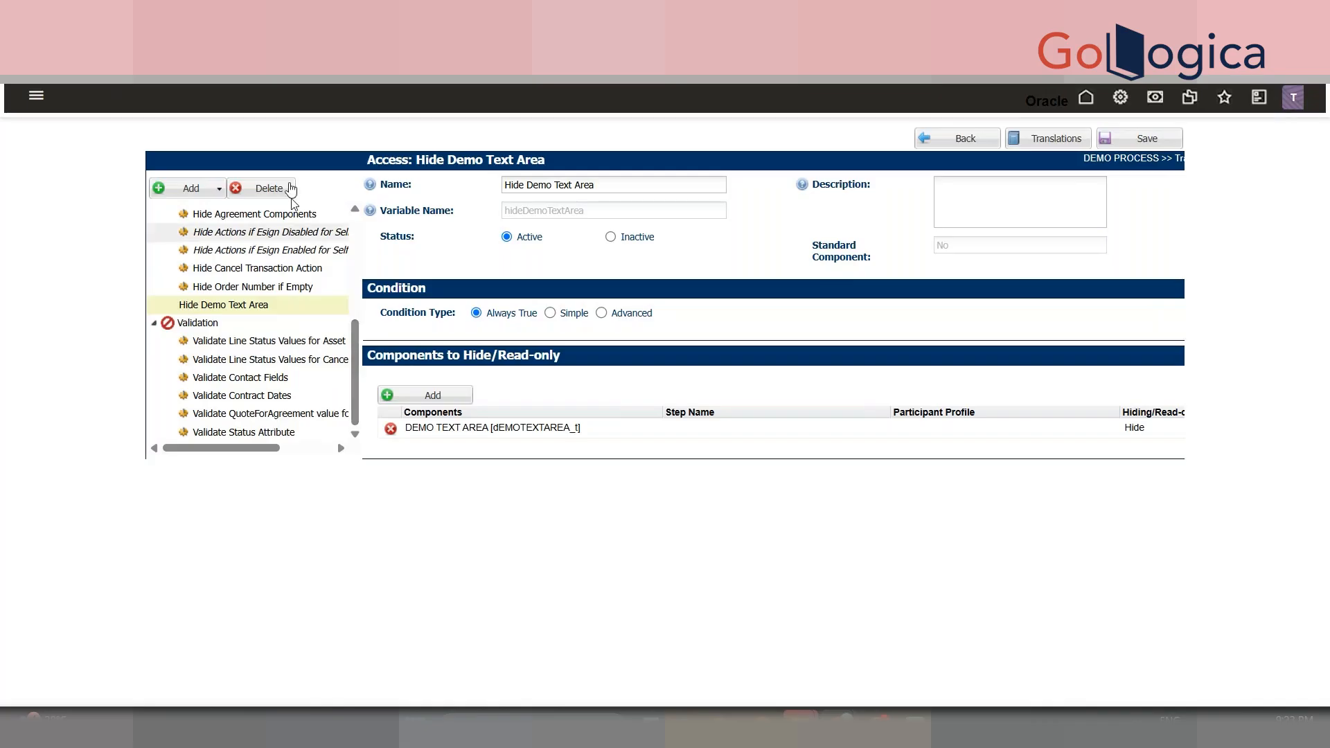
- Start a new Constraint rule and begin its name with 'Constraint'
{"action": "left_click_drag", "start_coordinate": [354, 334], "coordinate": [355, 199]}
{"action": "left_click", "coordinate": [214, 189]}
{"action": "left_click", "coordinate": [198, 211]}
{"action": "left_click", "coordinate": [547, 184]}
{"action": "type", "text": "Constraint"}
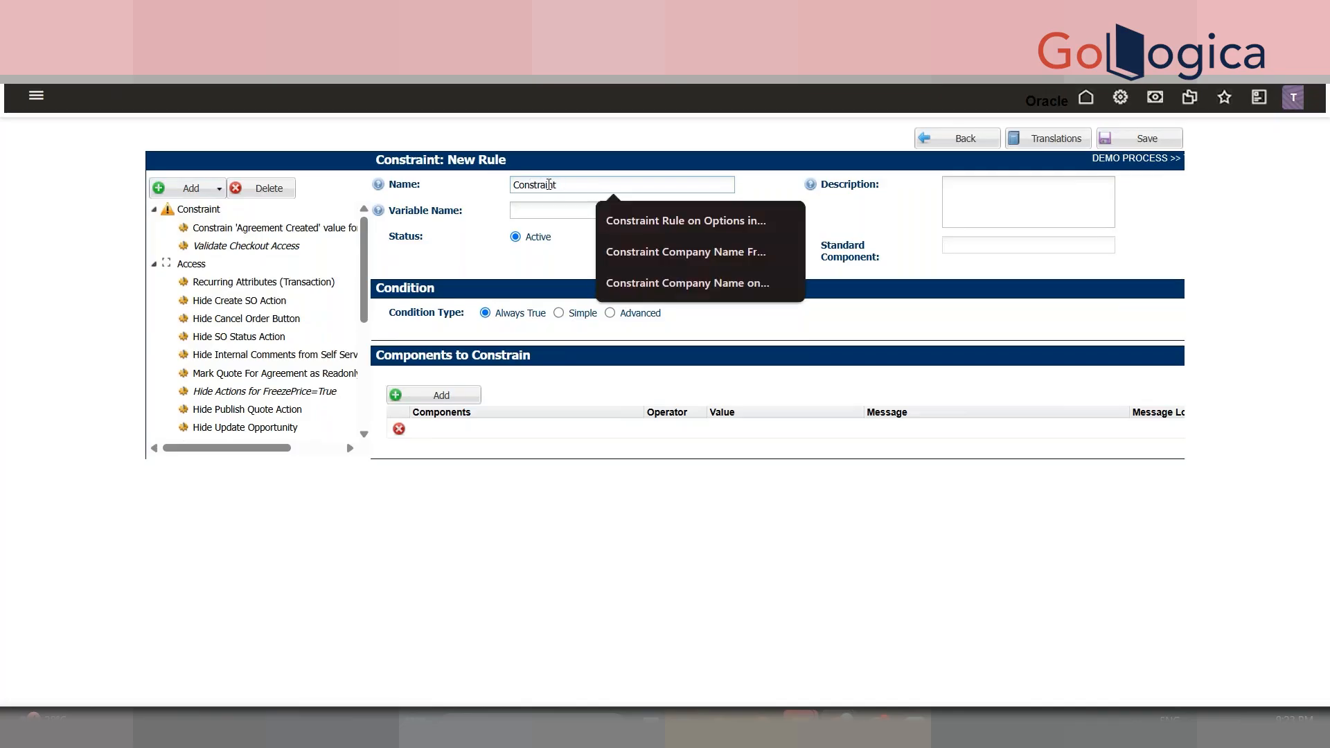
- Check the transaction's DEMO CURRENCY value of $9.00, then extend the rule name with 'Demo Currency'
{"action": "key", "text": "ctrl+shift+Tab"}
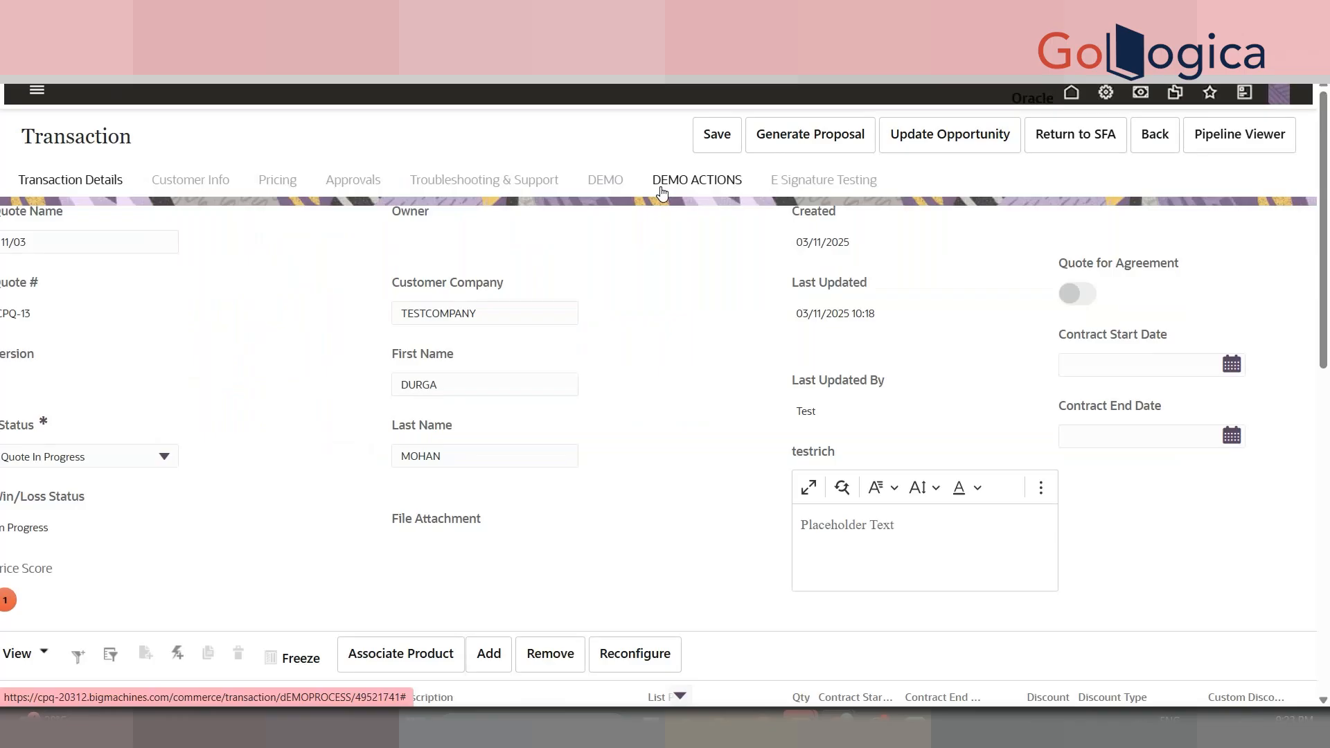
{"action": "left_click", "coordinate": [608, 180]}
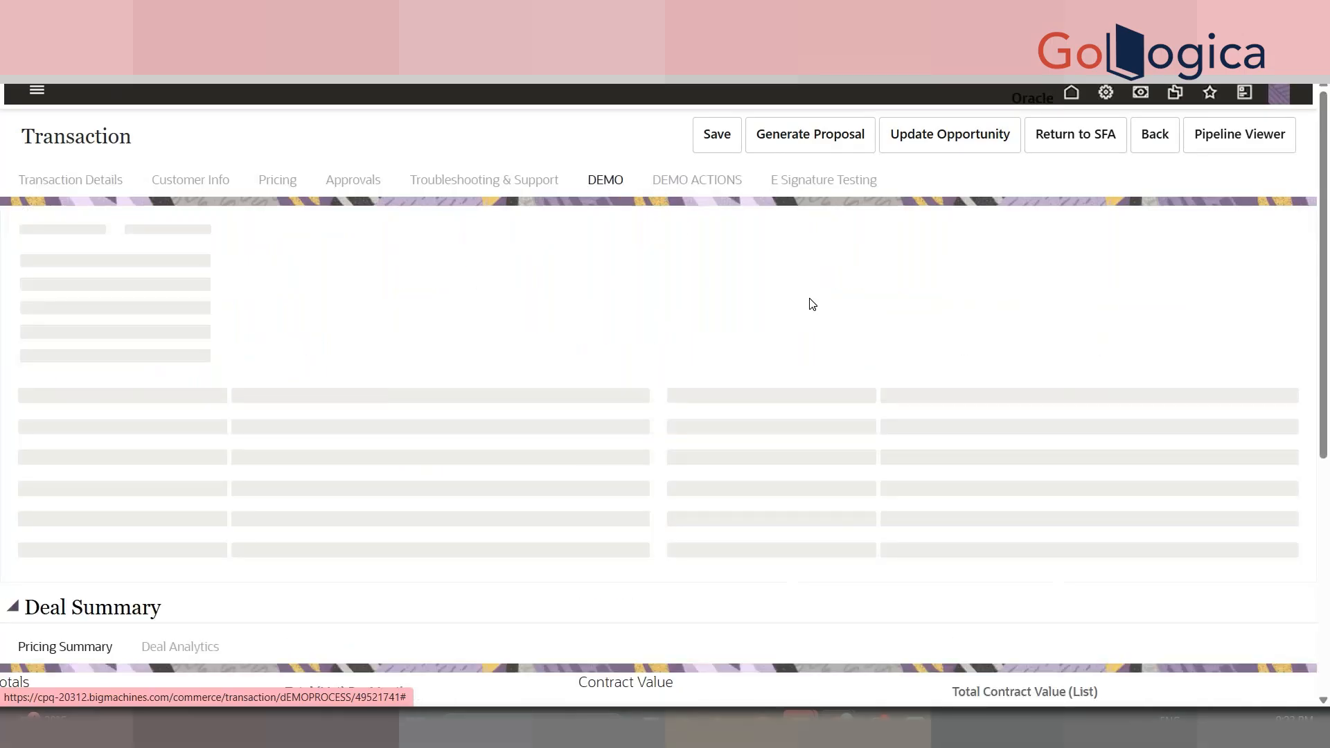
{"action": "left_click", "coordinate": [931, 363]}
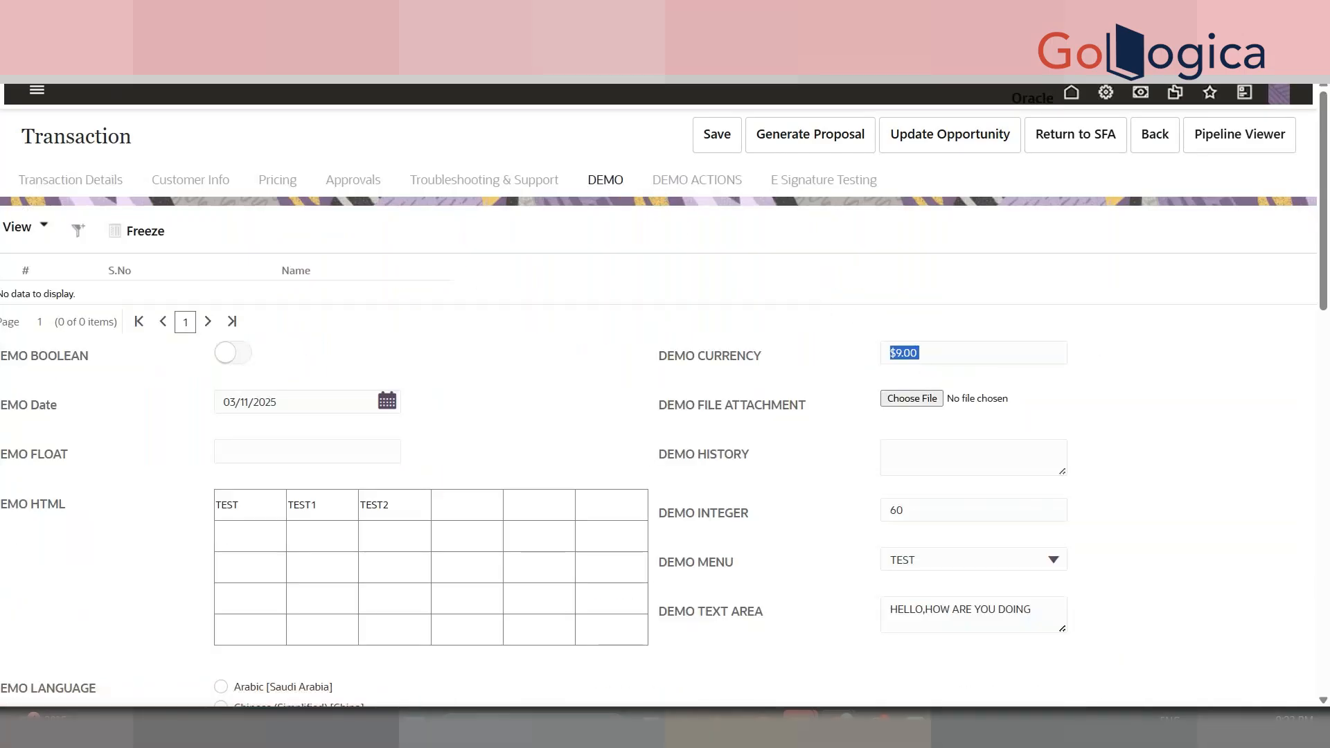
{"action": "type", "text": "Demo Curren"}
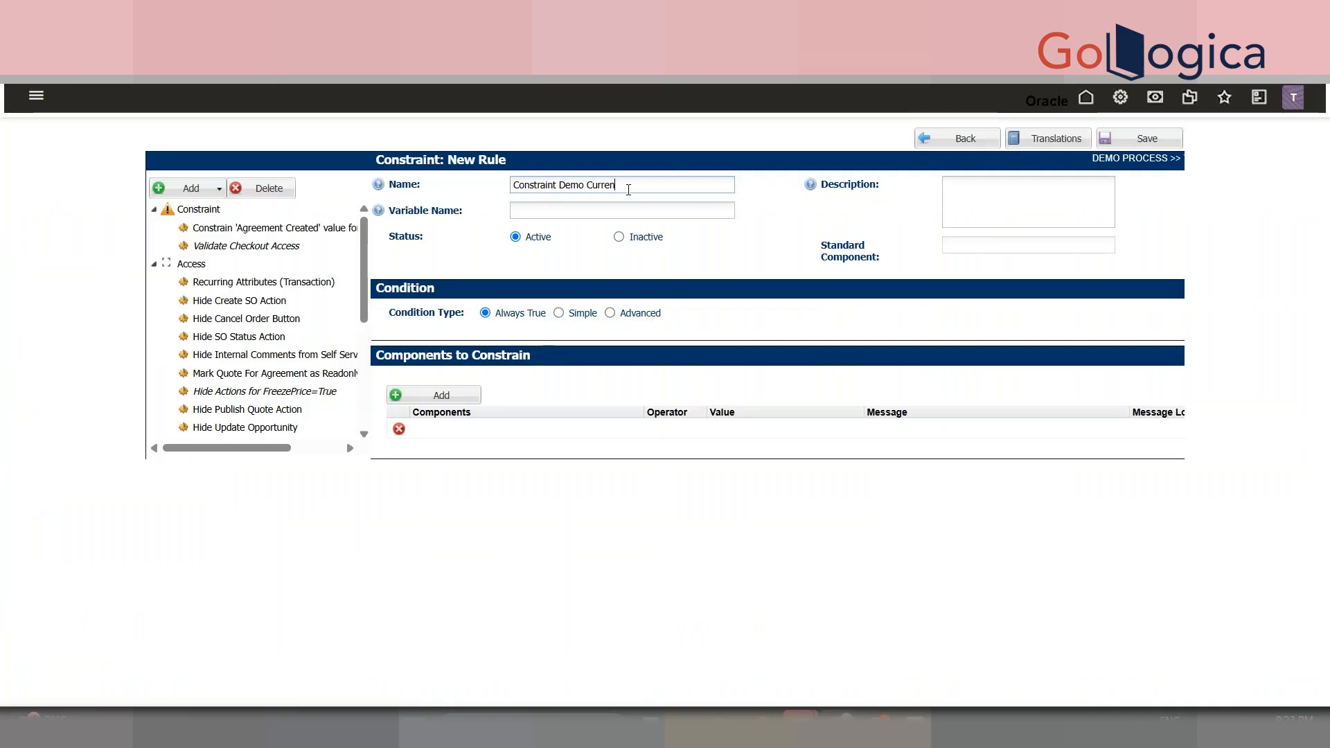
{"action": "type", "text": "cy"}
- Confirm the name 'Constraint Demo Currency' and set a simple condition DEMO CURRENCY <= 9
{"action": "key", "text": "Tab"}
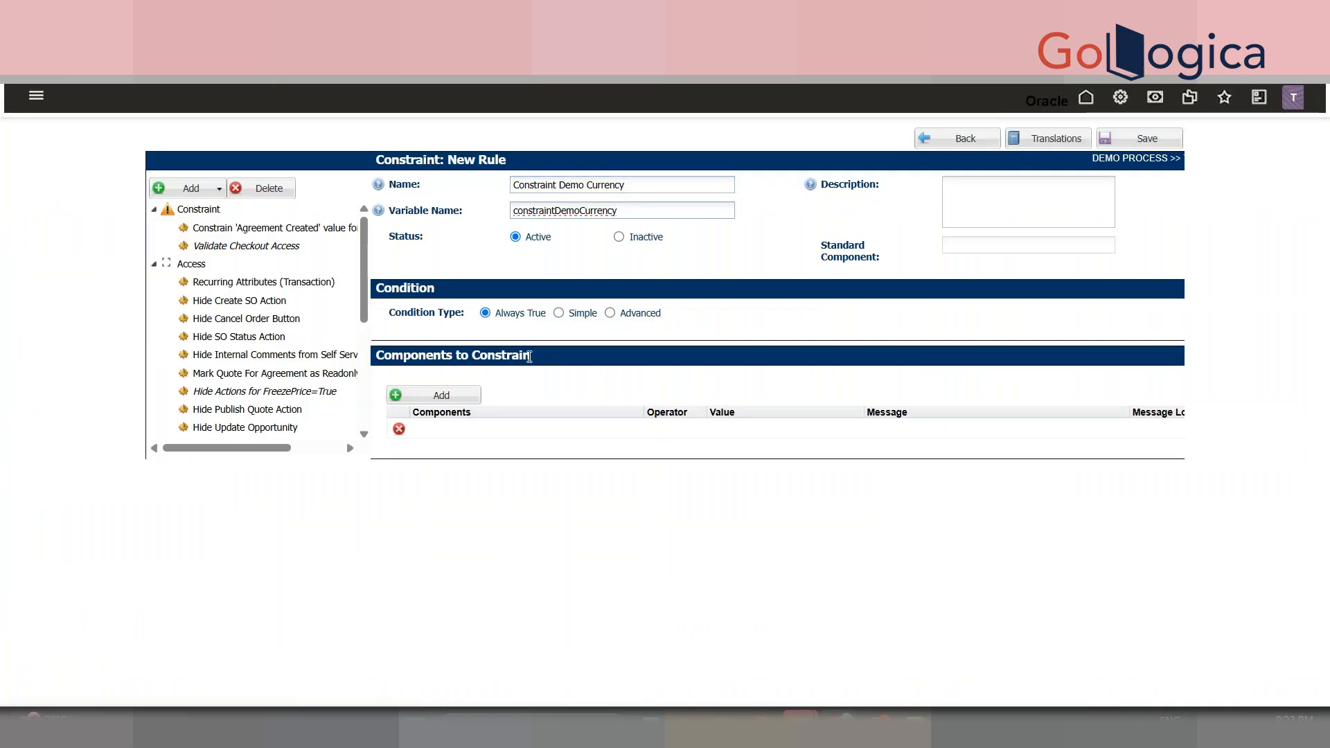
{"action": "left_click", "coordinate": [560, 314]}
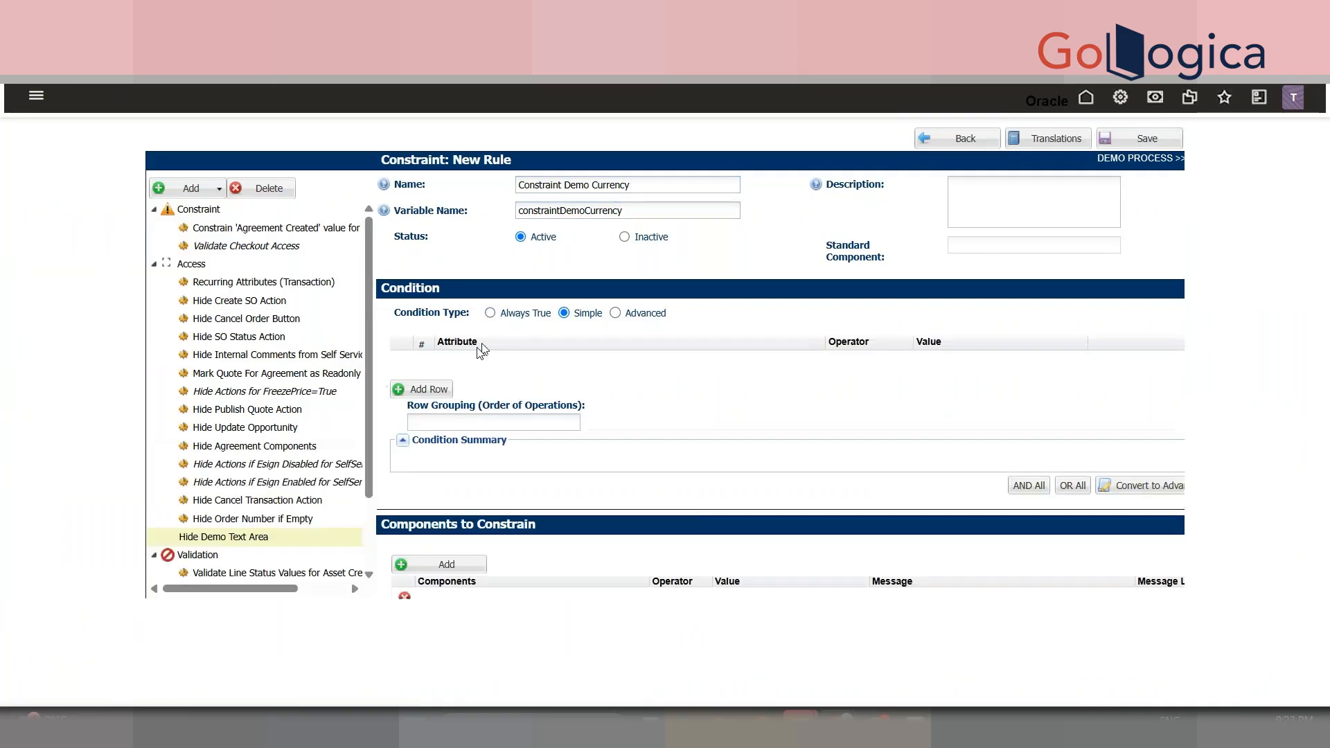
{"action": "left_click", "coordinate": [444, 389]}
{"action": "type", "text": "Demo Cu"}
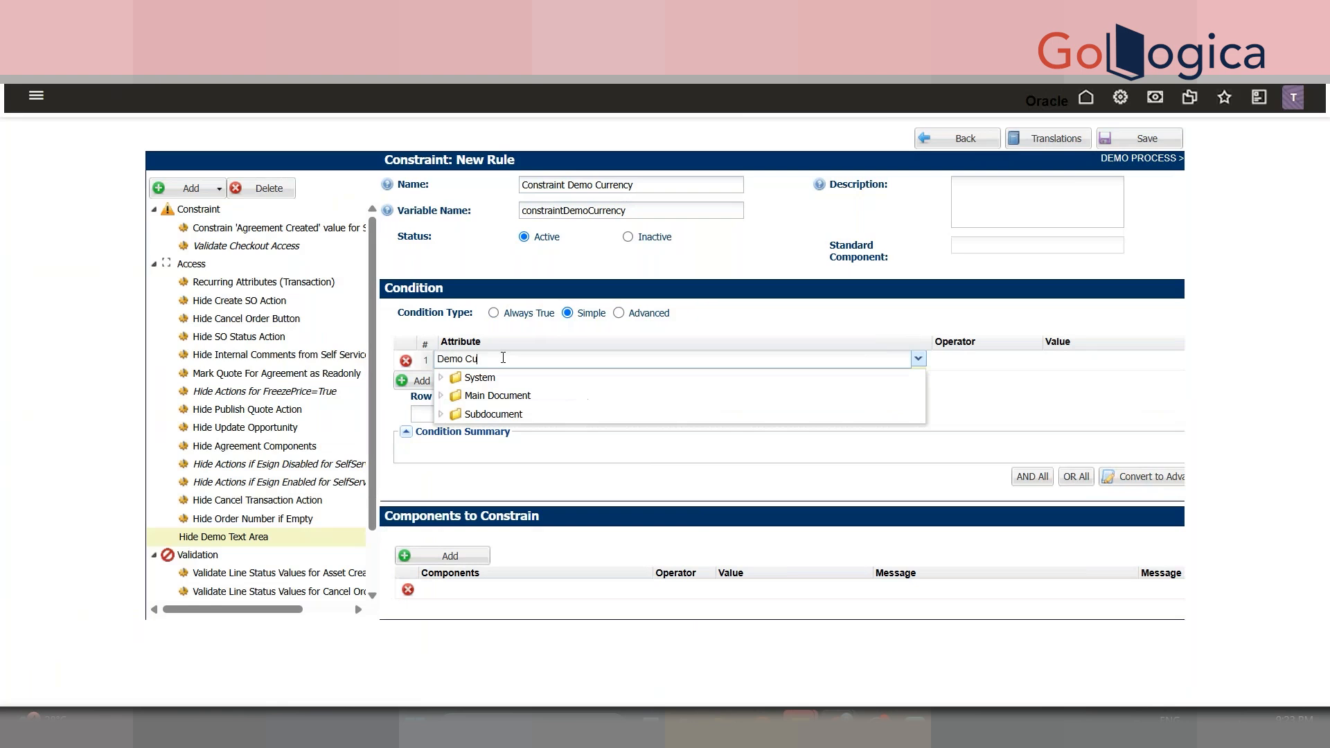
{"action": "left_click", "coordinate": [570, 415]}
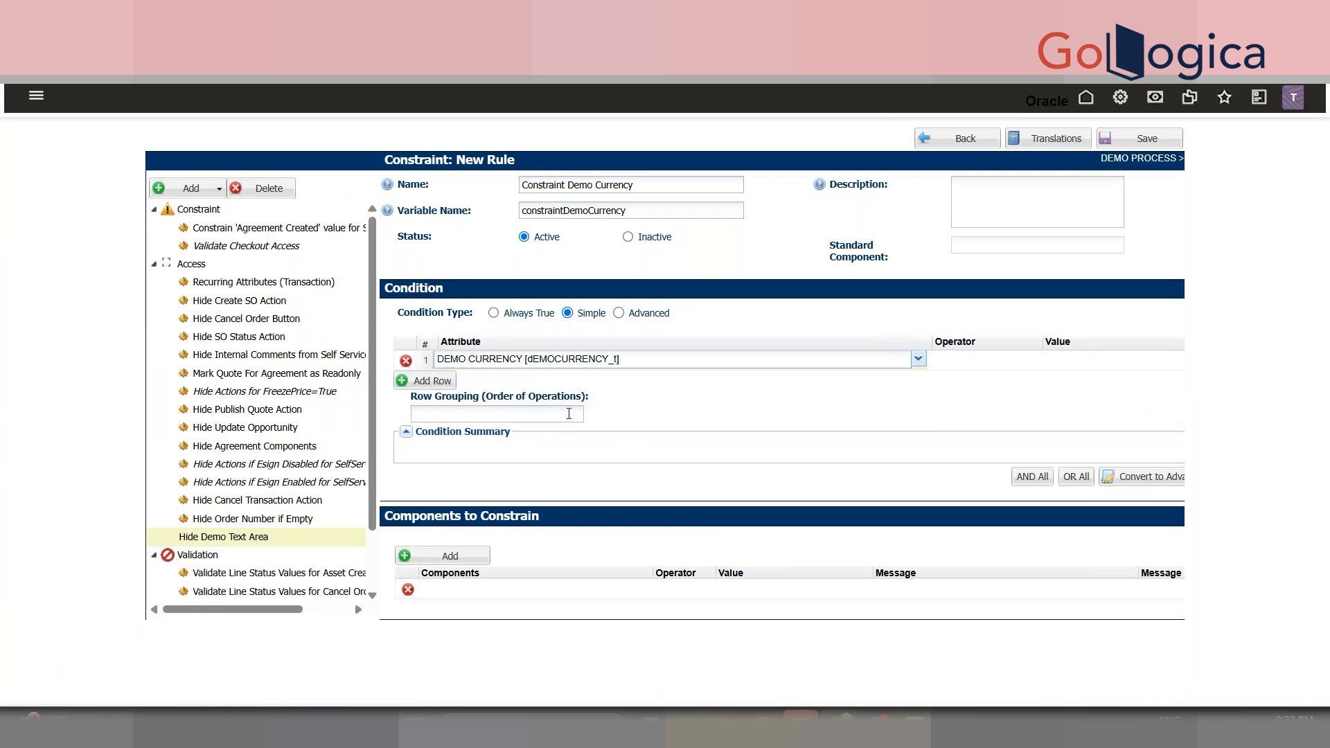
{"action": "double_click", "coordinate": [1043, 365]}
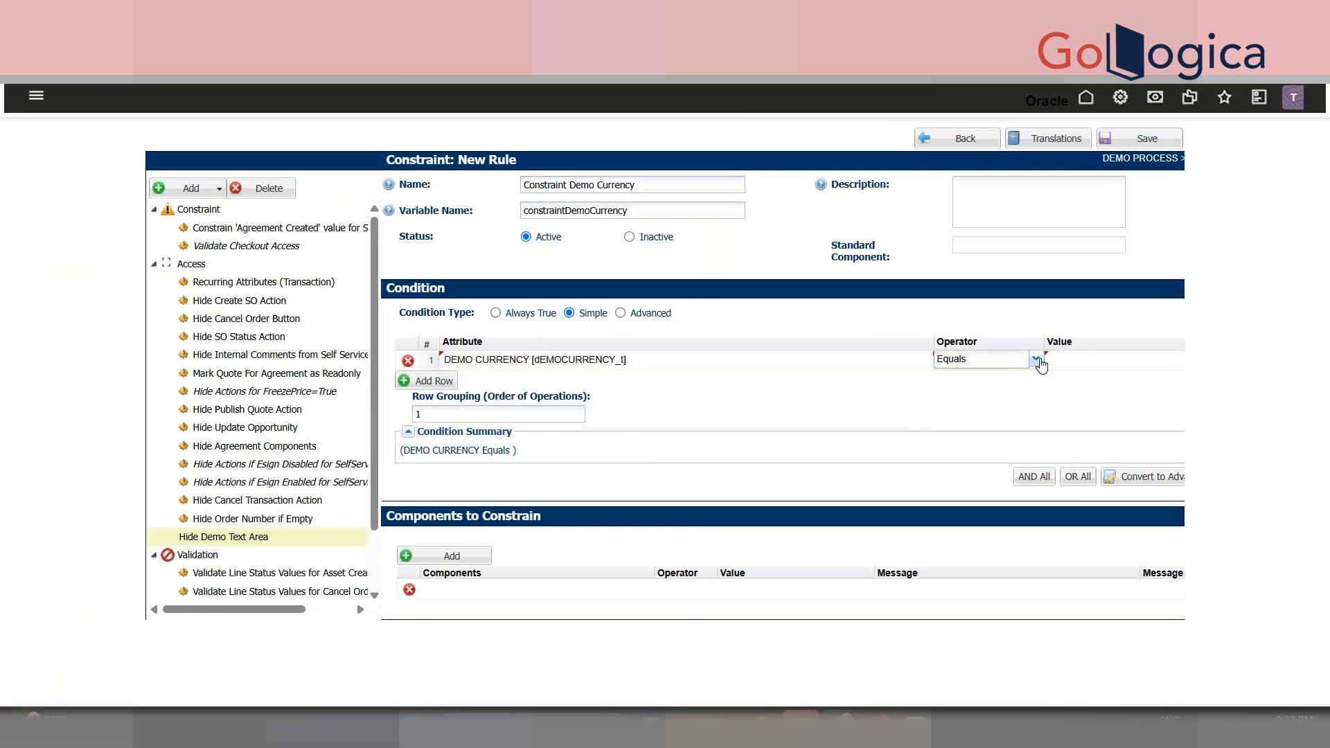
{"action": "left_click", "coordinate": [1036, 359]}
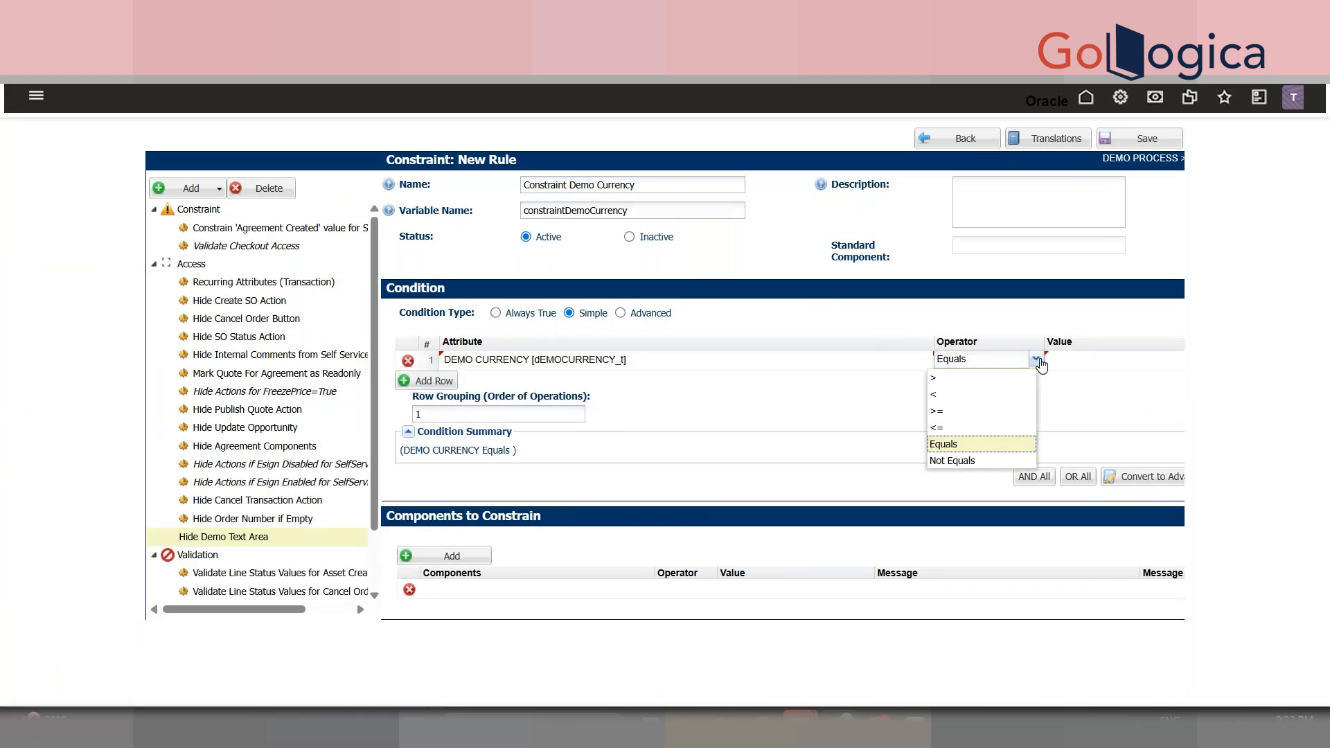
{"action": "left_click", "coordinate": [970, 431]}
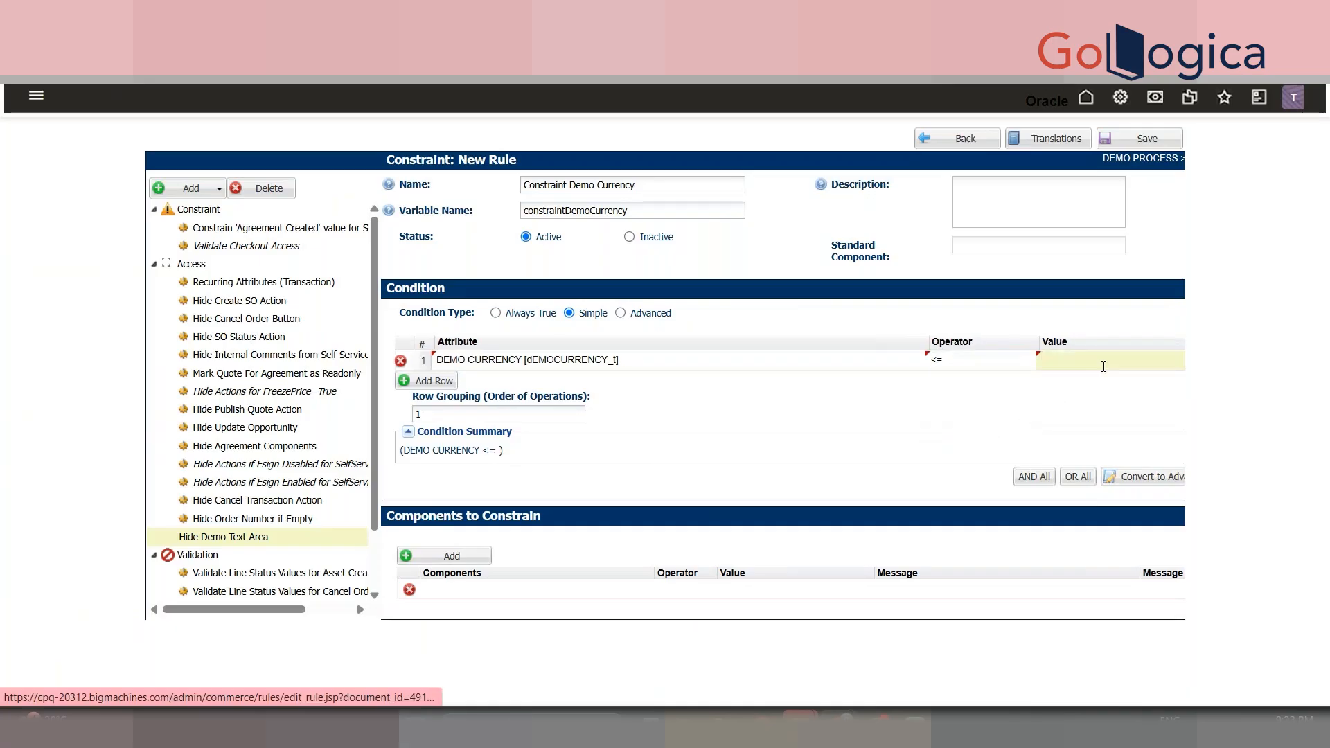
{"action": "left_click", "coordinate": [1104, 366]}
{"action": "type", "text": "9"}
- Add DEMO CURRENCY as the constrained component with operator <= and value 9
{"action": "left_click", "coordinate": [429, 590]}
{"action": "type", "text": "Demo Cu"}
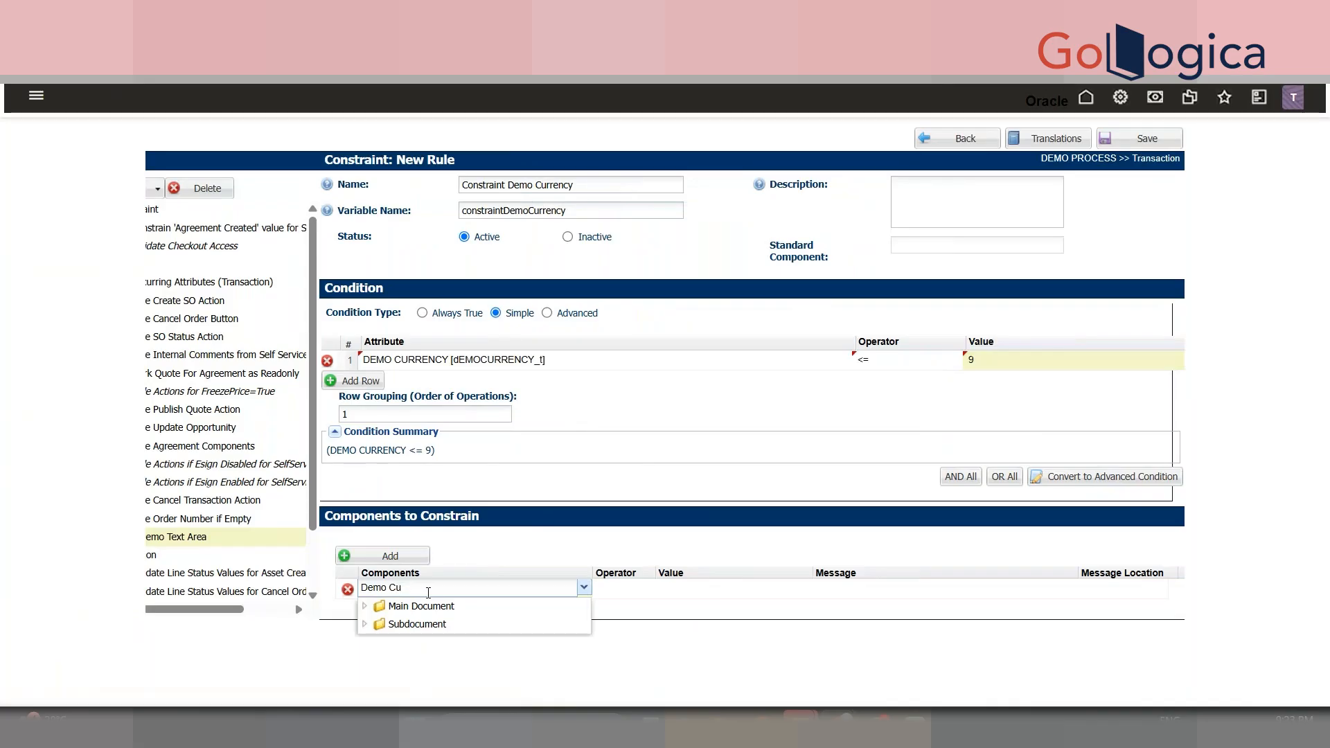
{"action": "left_click", "coordinate": [518, 644]}
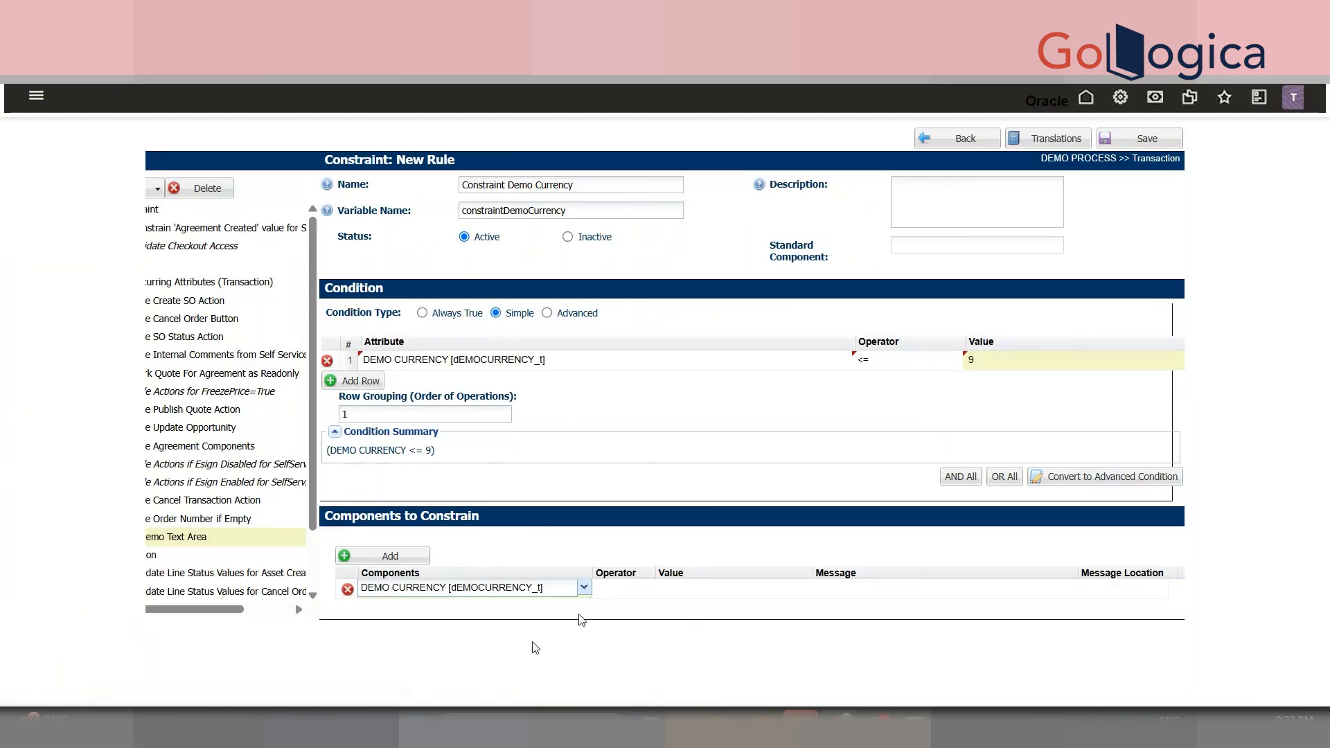
{"action": "left_click", "coordinate": [645, 588]}
{"action": "left_click", "coordinate": [652, 595]}
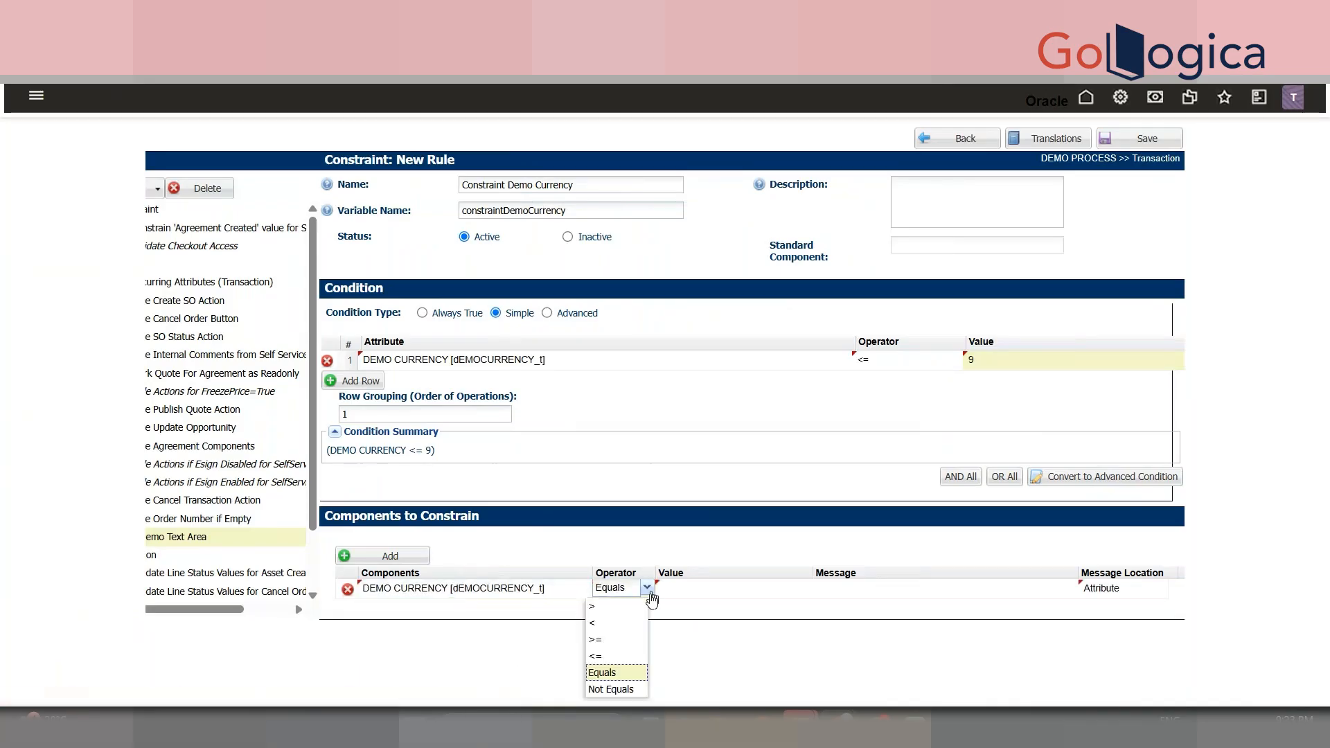
{"action": "left_click", "coordinate": [627, 663]}
{"action": "left_click", "coordinate": [723, 588]}
{"action": "type", "text": "9"}
{"action": "key", "text": "Tab"}
- Enter the message 'Please Increment Value should always be greater than 9', place it at Top, and save
{"action": "type", "text": "Pleas"}
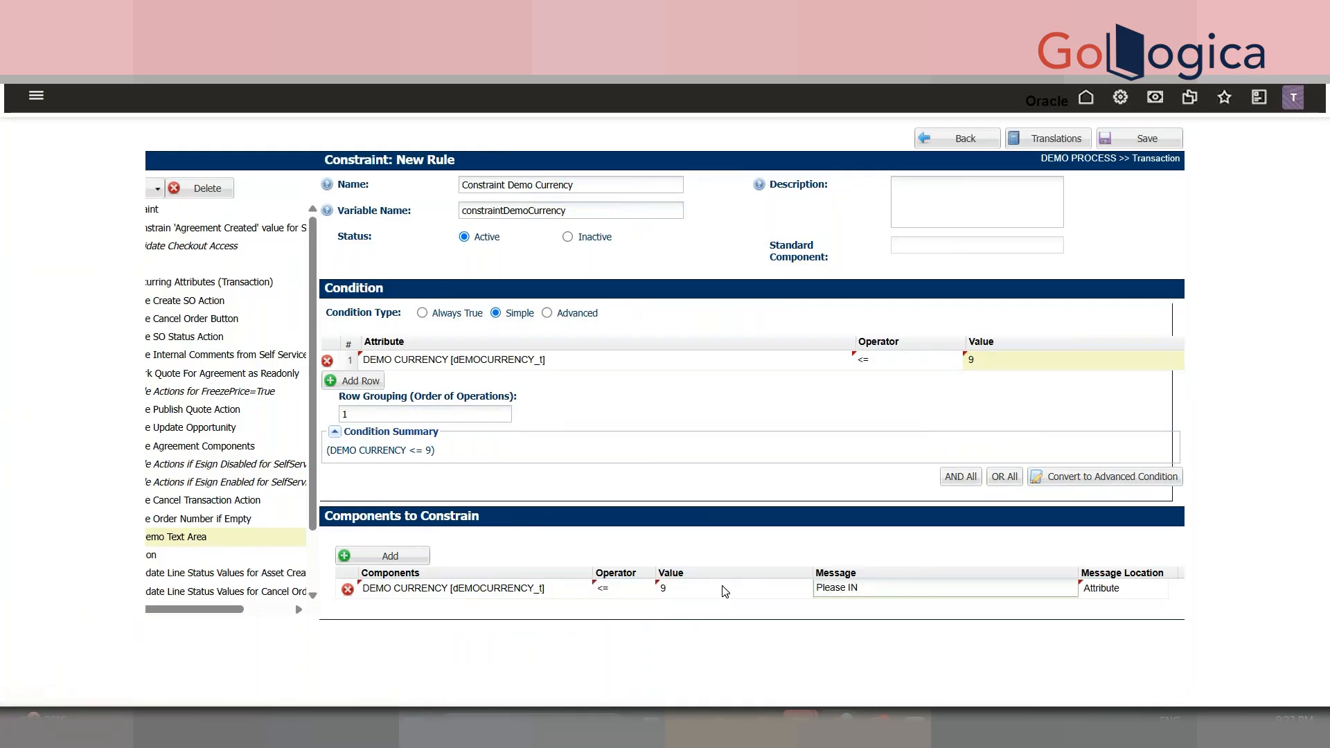
{"action": "type", "text": "e Increment "}
{"action": "type", "text": " Value shu"}
{"action": "key", "text": "BackSpace"}
{"action": "type", "text": "ould always be gret"}
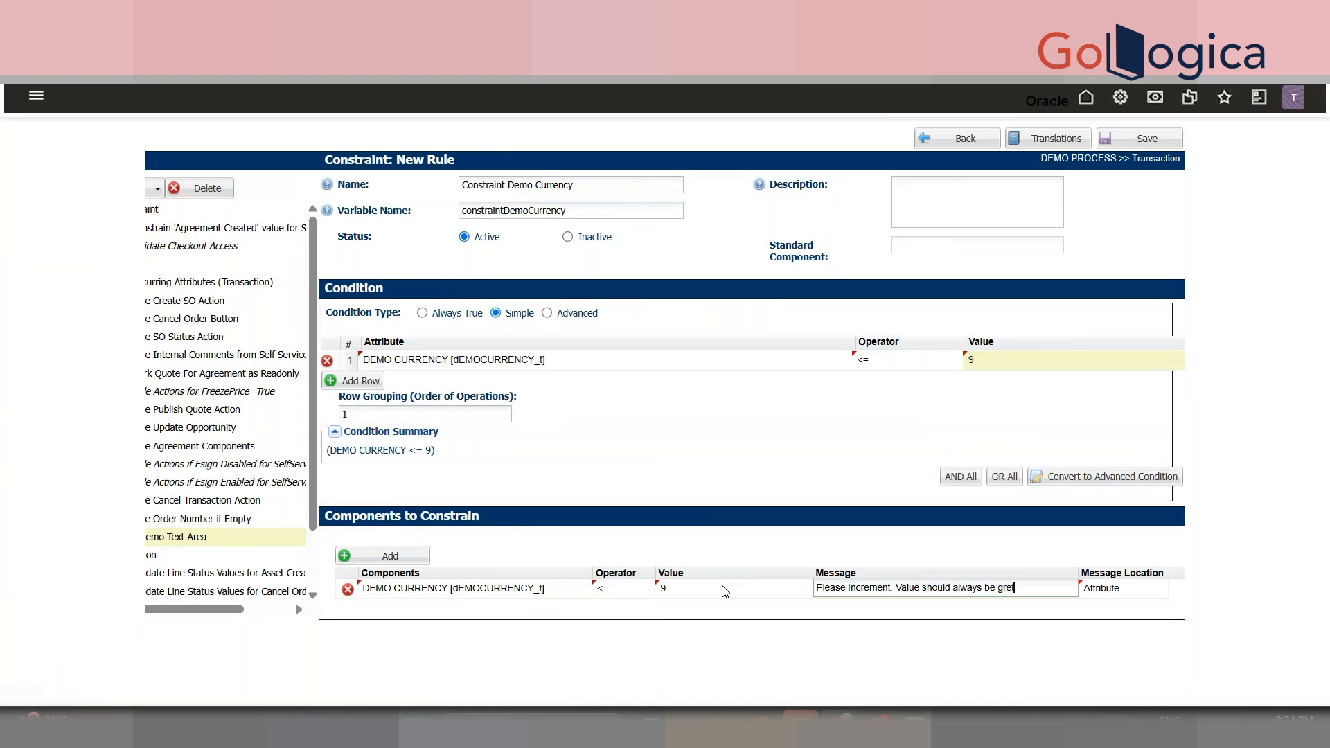
{"action": "type", "text": "er"}
{"action": "key", "text": "BackSpace"}
{"action": "key", "text": "BackSpace"}
{"action": "key", "text": "BackSpace"}
{"action": "key", "text": "BackSpace"}
{"action": "type", "text": "ays be grea"}
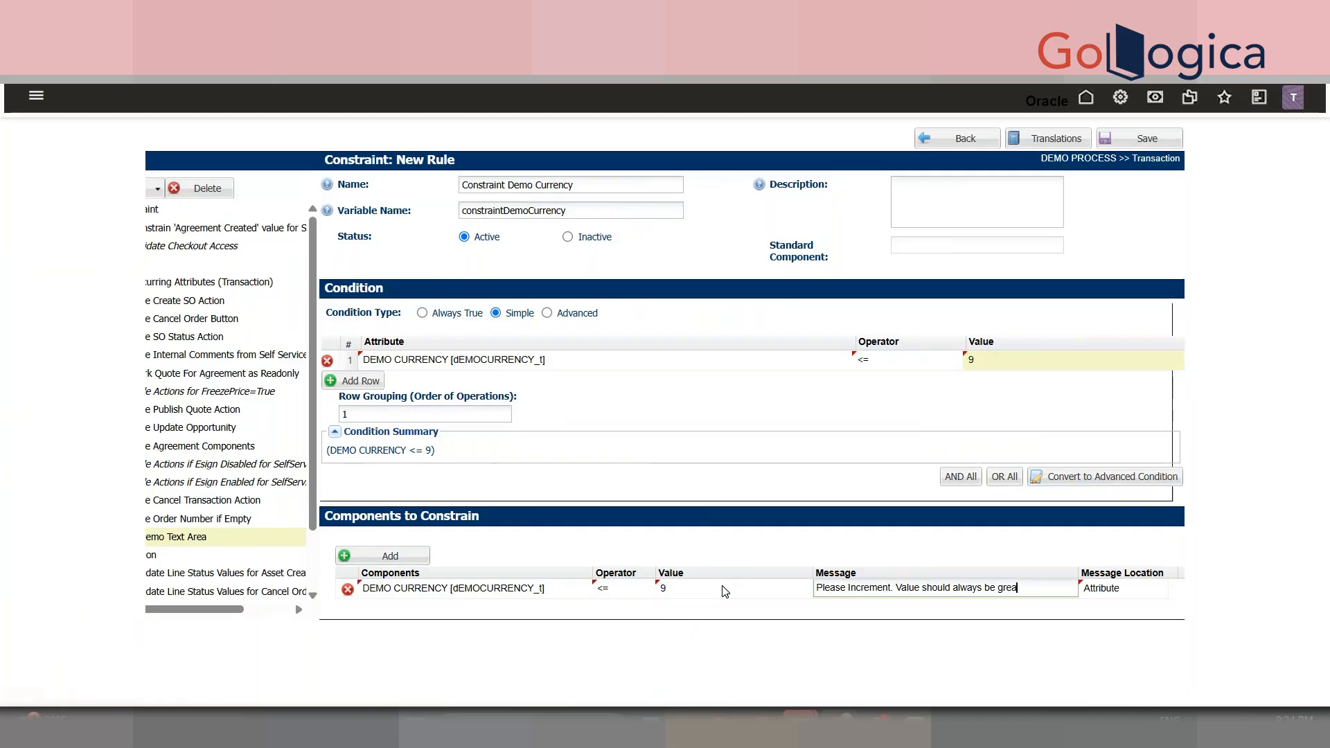
{"action": "type", "text": "ter than 9"}
{"action": "left_click", "coordinate": [1132, 587]}
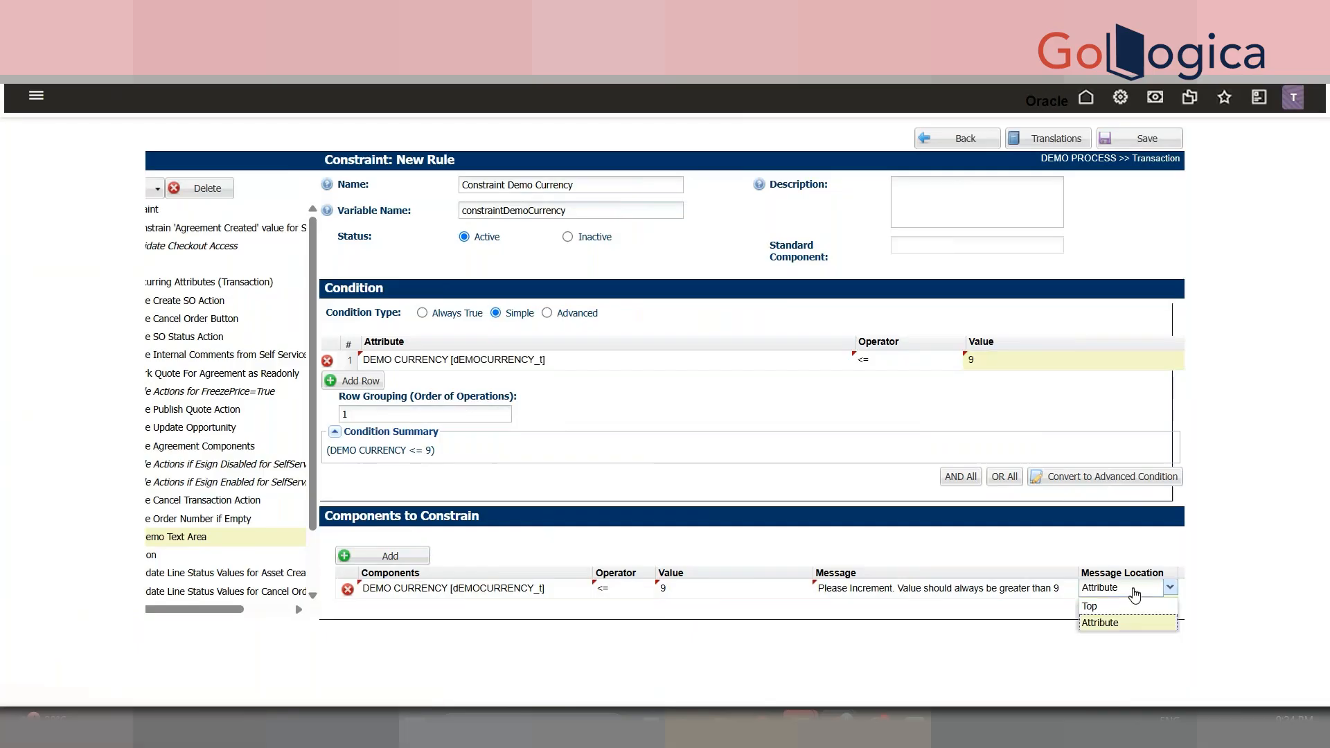
{"action": "left_click", "coordinate": [1131, 606]}
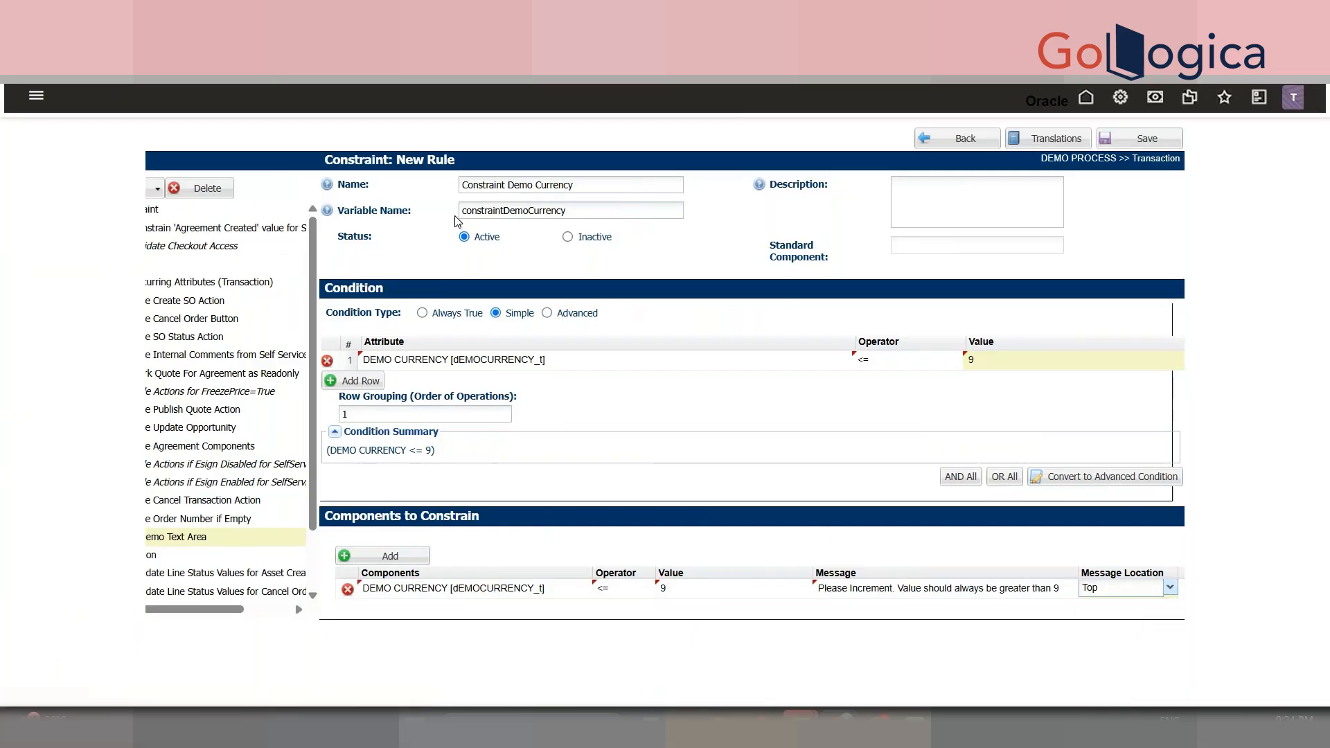
{"action": "left_click", "coordinate": [1146, 137]}
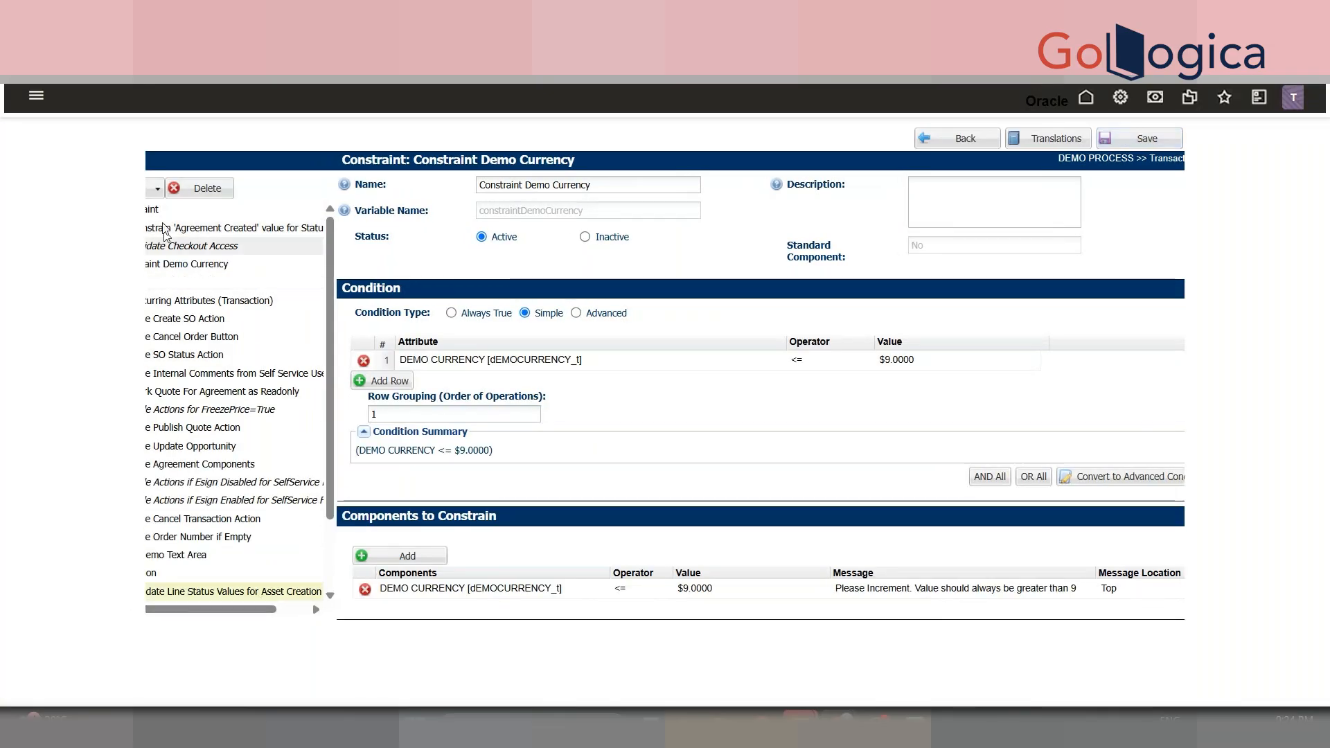
- Create a Validation rule named 'Validate Customer ID' after inspecting the transaction's Customer ID field variable
{"action": "left_click", "coordinate": [157, 188]}
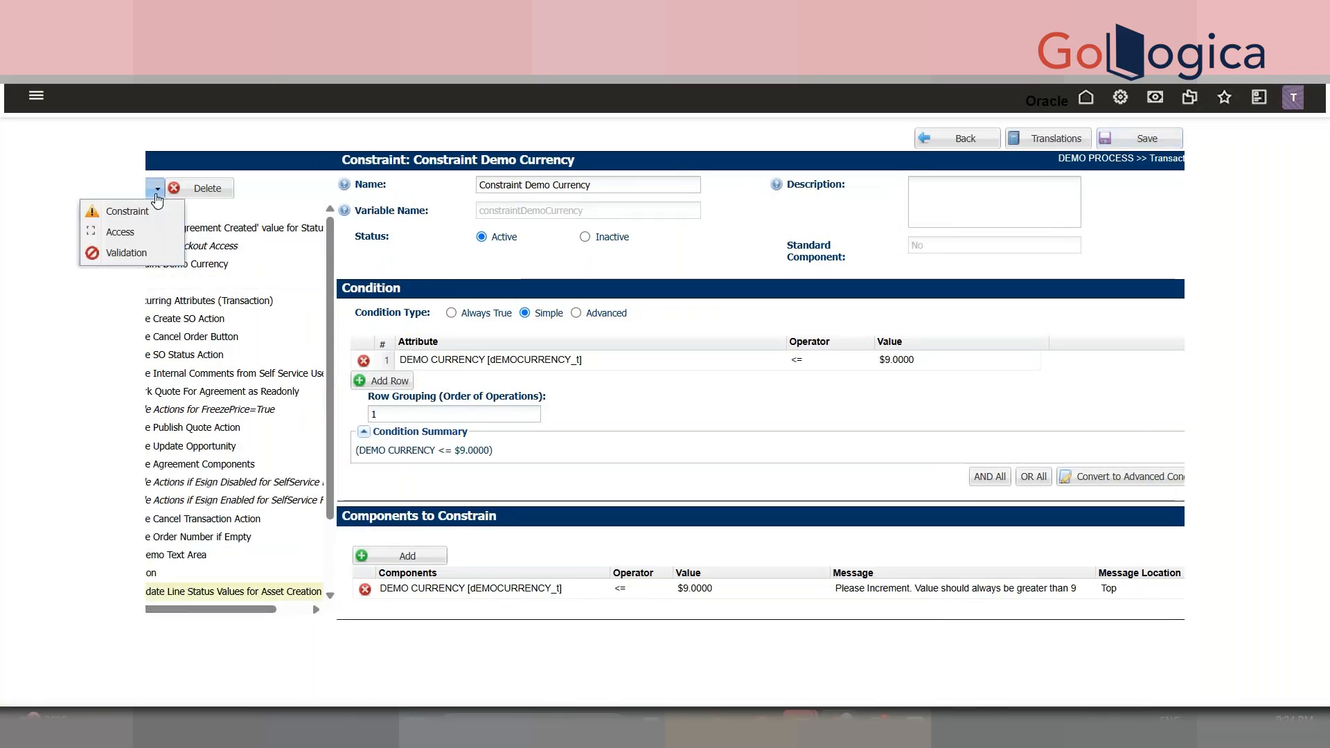
{"action": "left_click", "coordinate": [151, 252]}
{"action": "left_click", "coordinate": [556, 184]}
{"action": "type", "text": "Cal"}
{"action": "key", "text": "BackSpace"}
{"action": "key", "text": "BackSpace"}
{"action": "key", "text": "BackSpace"}
{"action": "type", "text": "Validat"}
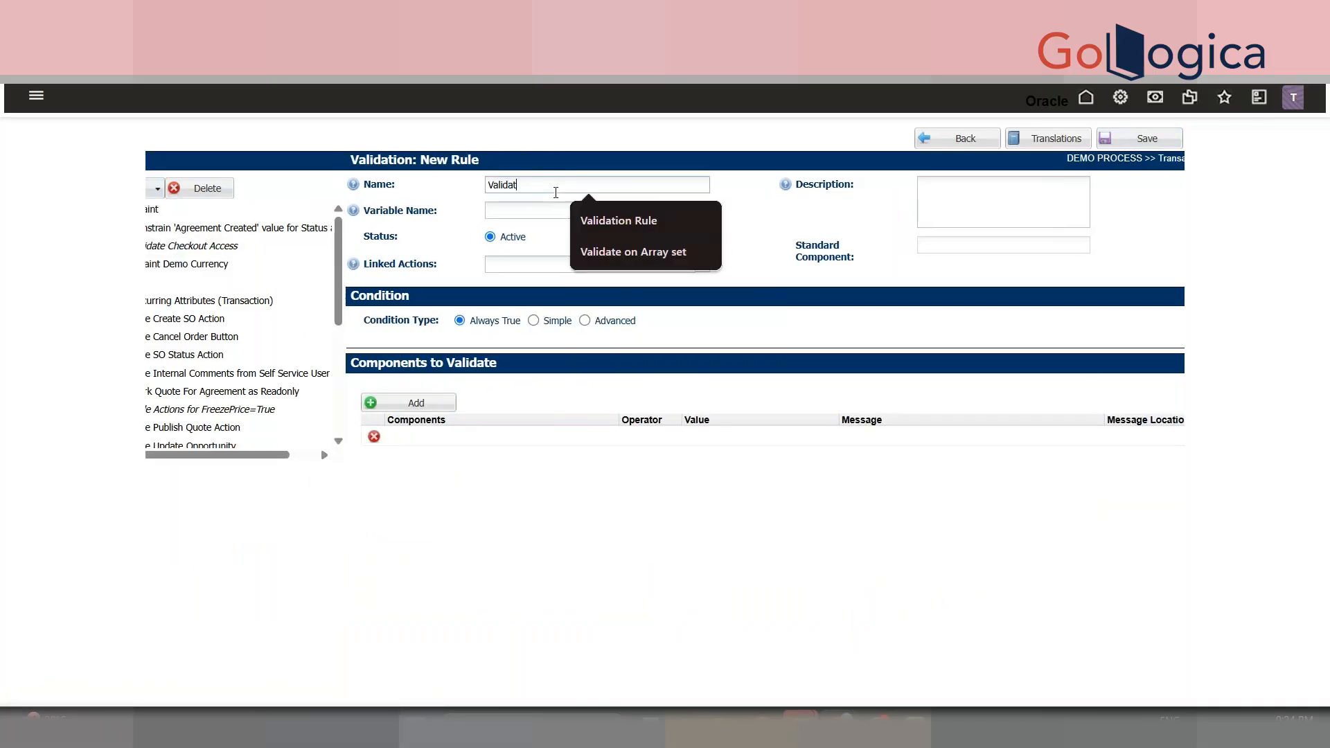
{"action": "type", "text": "e"}
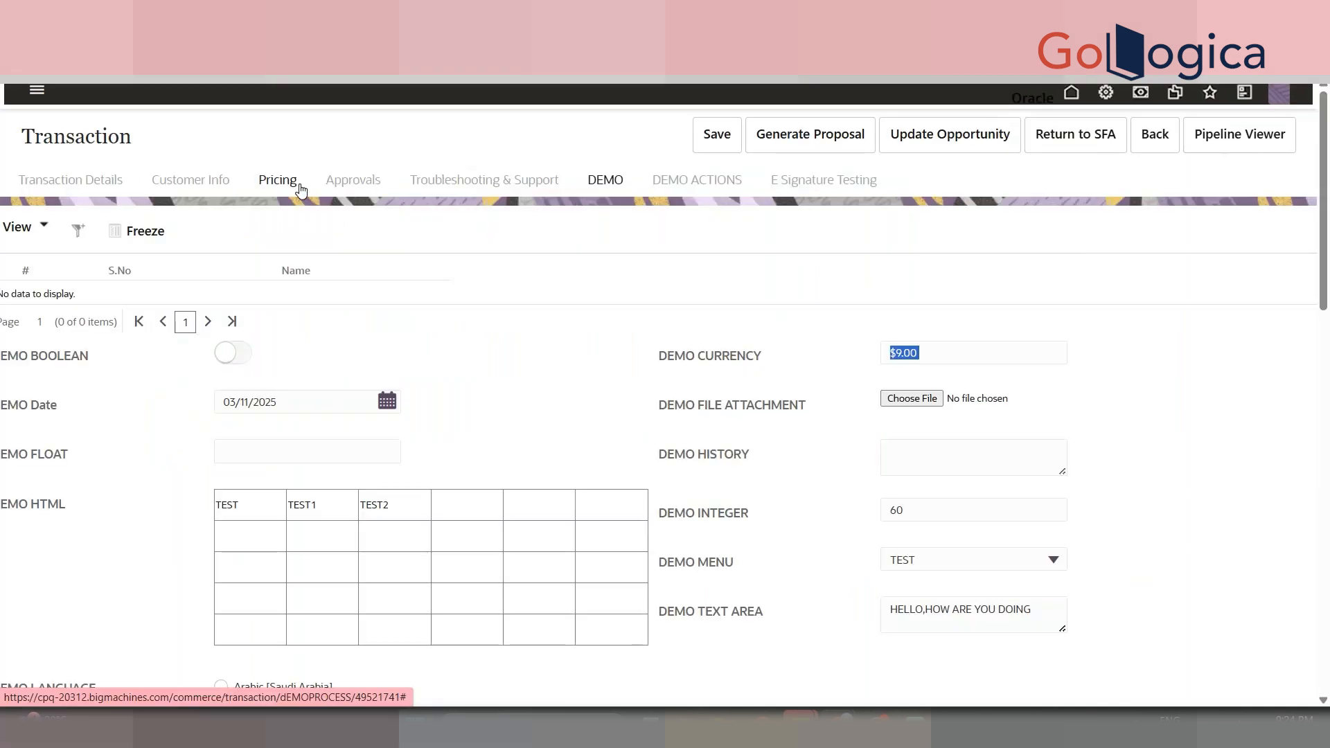
{"action": "left_click", "coordinate": [354, 181]}
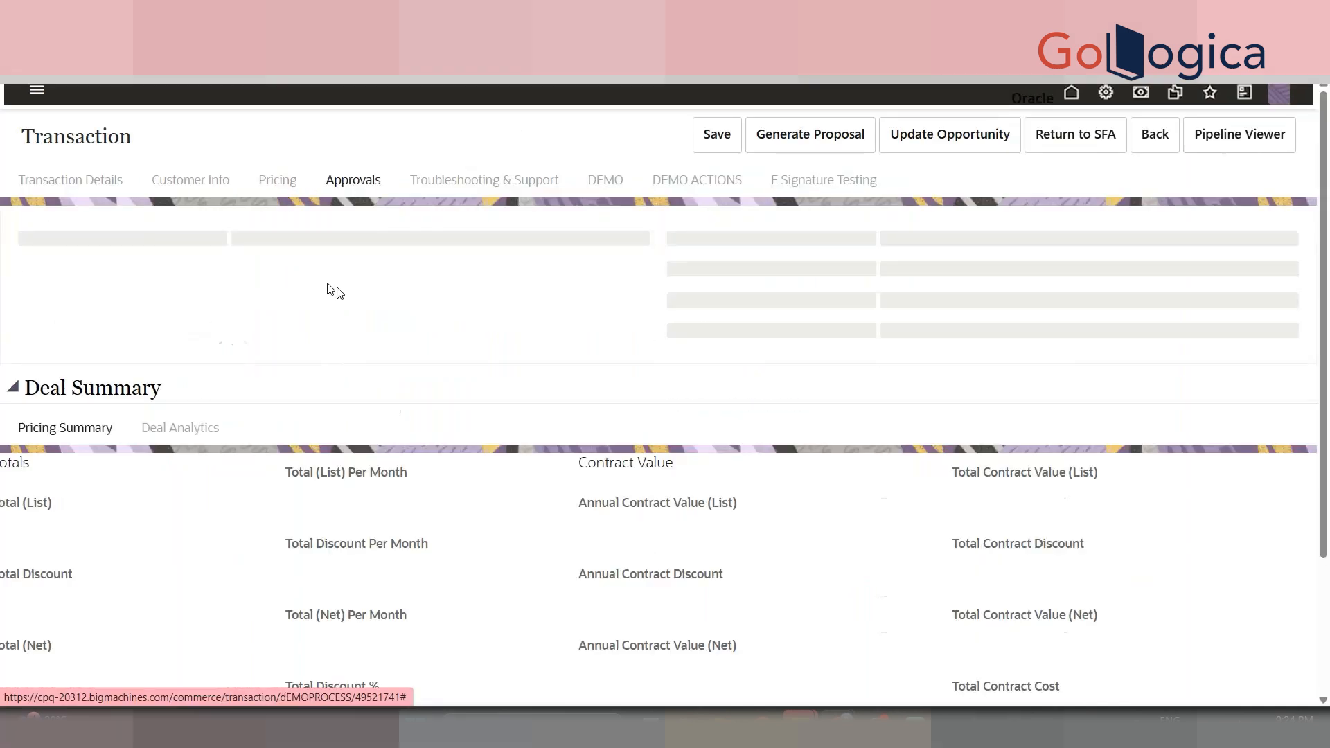
{"action": "left_click", "coordinate": [495, 192]}
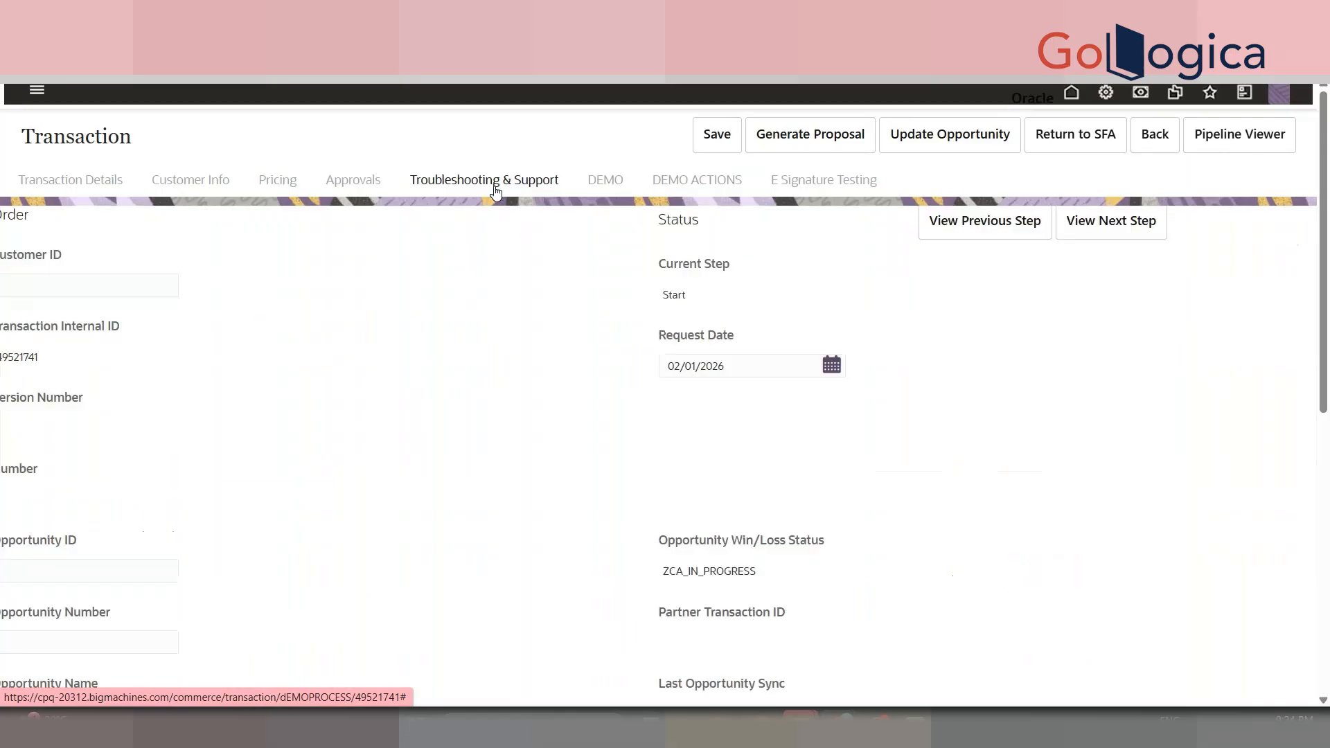
{"action": "right_click", "coordinate": [72, 289]}
{"action": "left_click", "coordinate": [103, 682]}
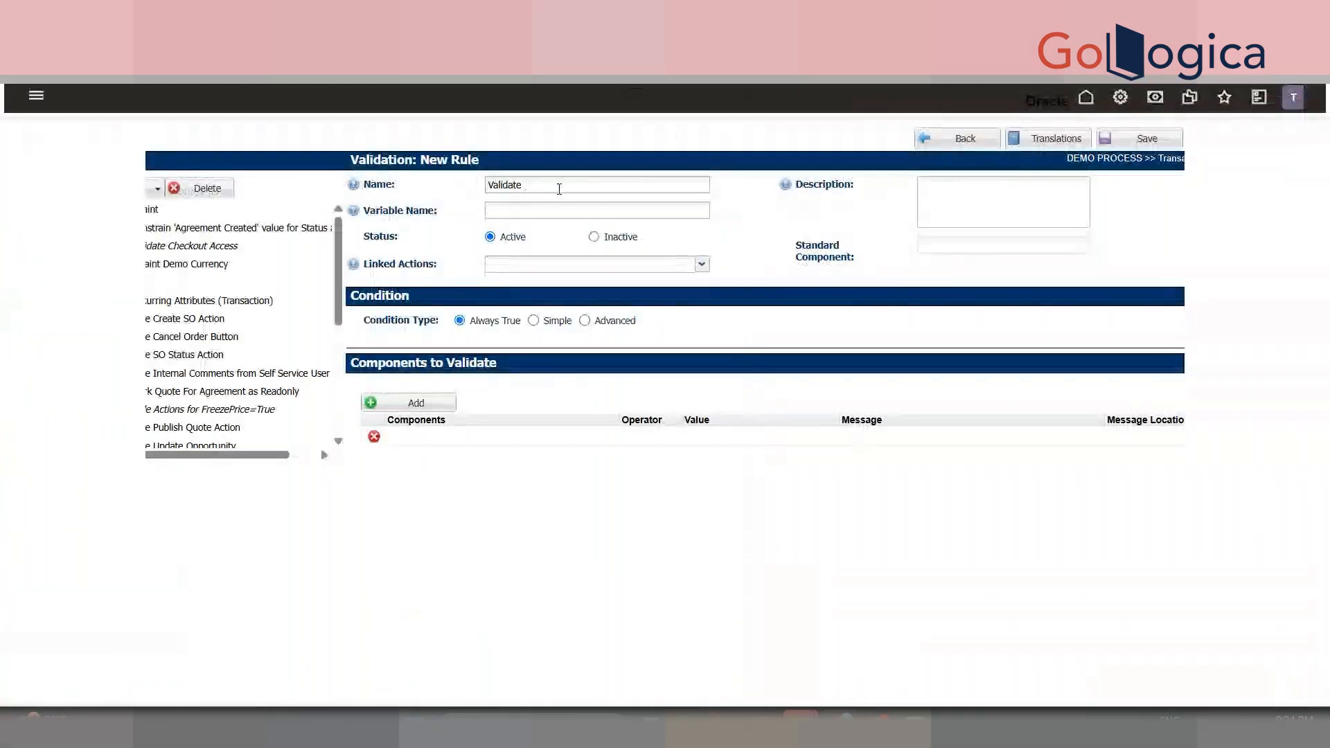
{"action": "type", "text": "Customer ID"}
{"action": "key", "text": "Tab"}
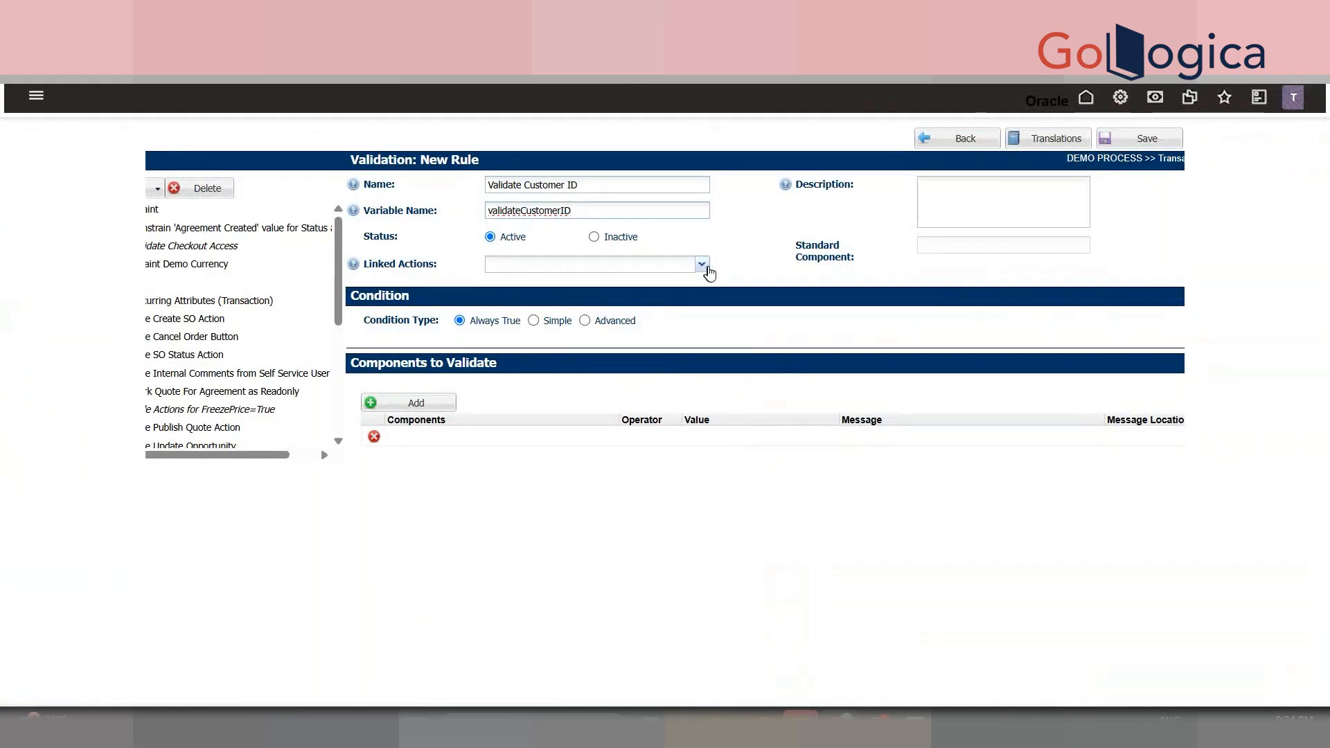
- Link the rule to the DEMO MODIFY action
{"action": "left_click", "coordinate": [648, 268]}
{"action": "type", "text": "D"}
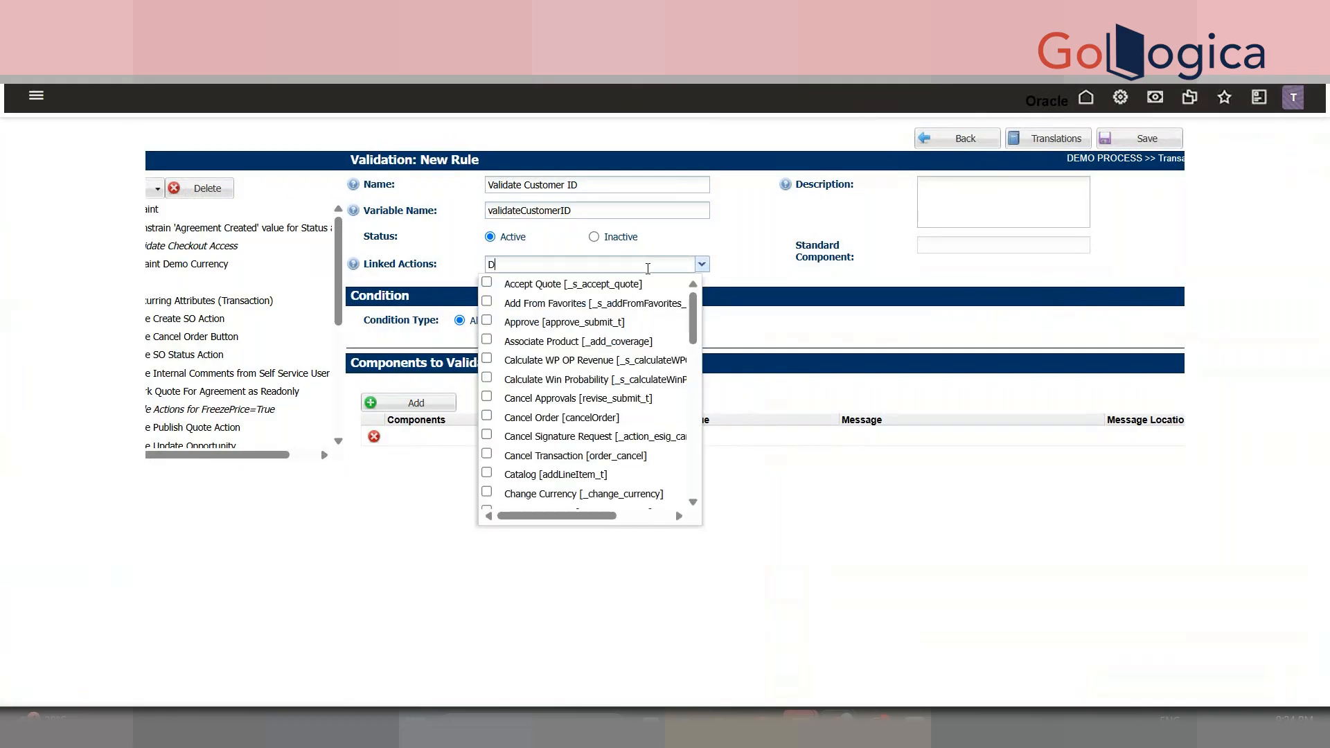
{"action": "type", "text": "emo Mo"}
{"action": "left_click", "coordinate": [611, 287]}
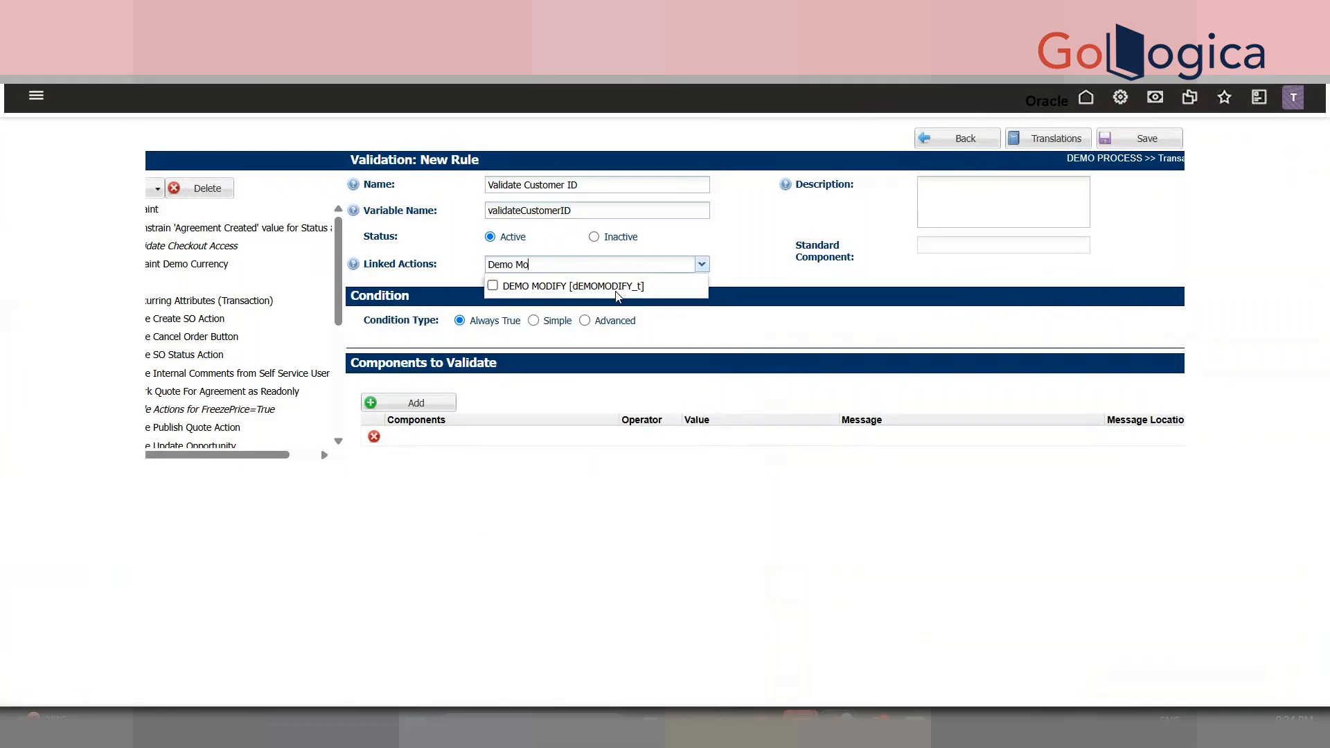
{"action": "left_click", "coordinate": [689, 315]}
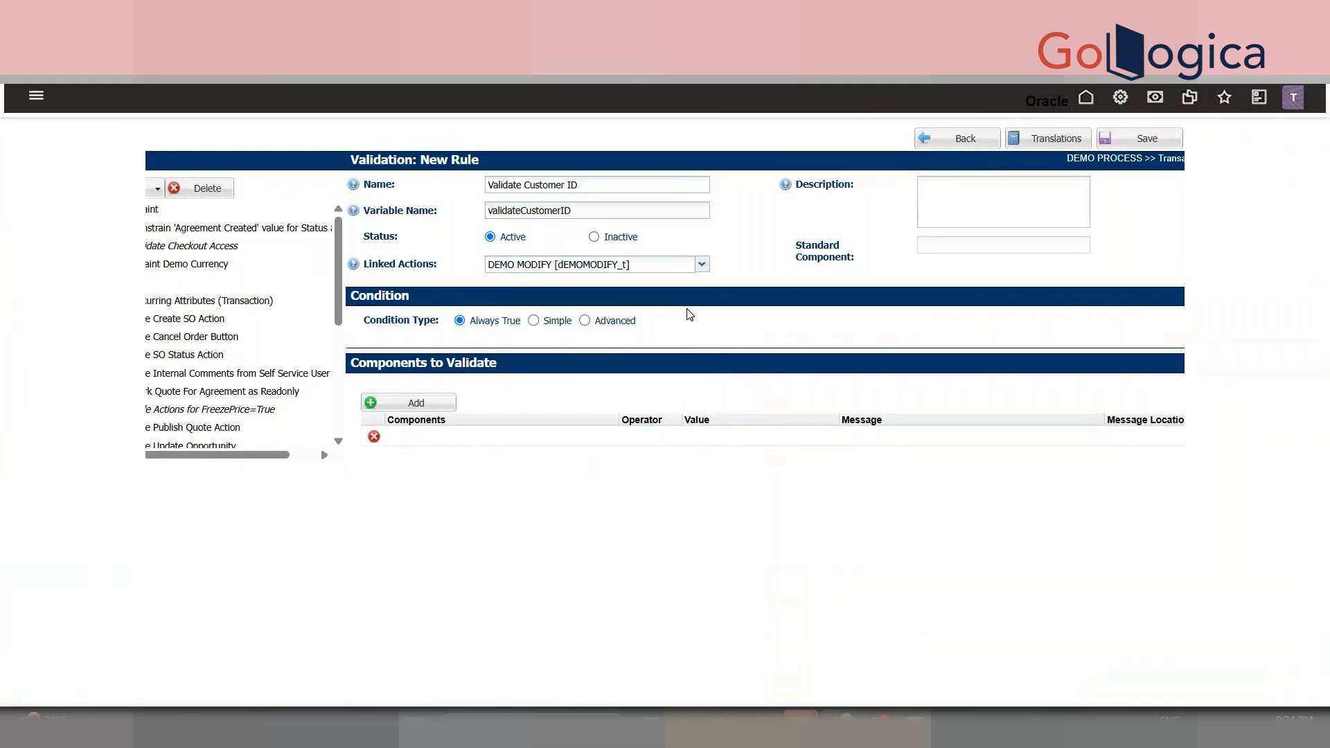
- Set a simple condition on the Customer Id attribute
{"action": "left_click", "coordinate": [532, 321]}
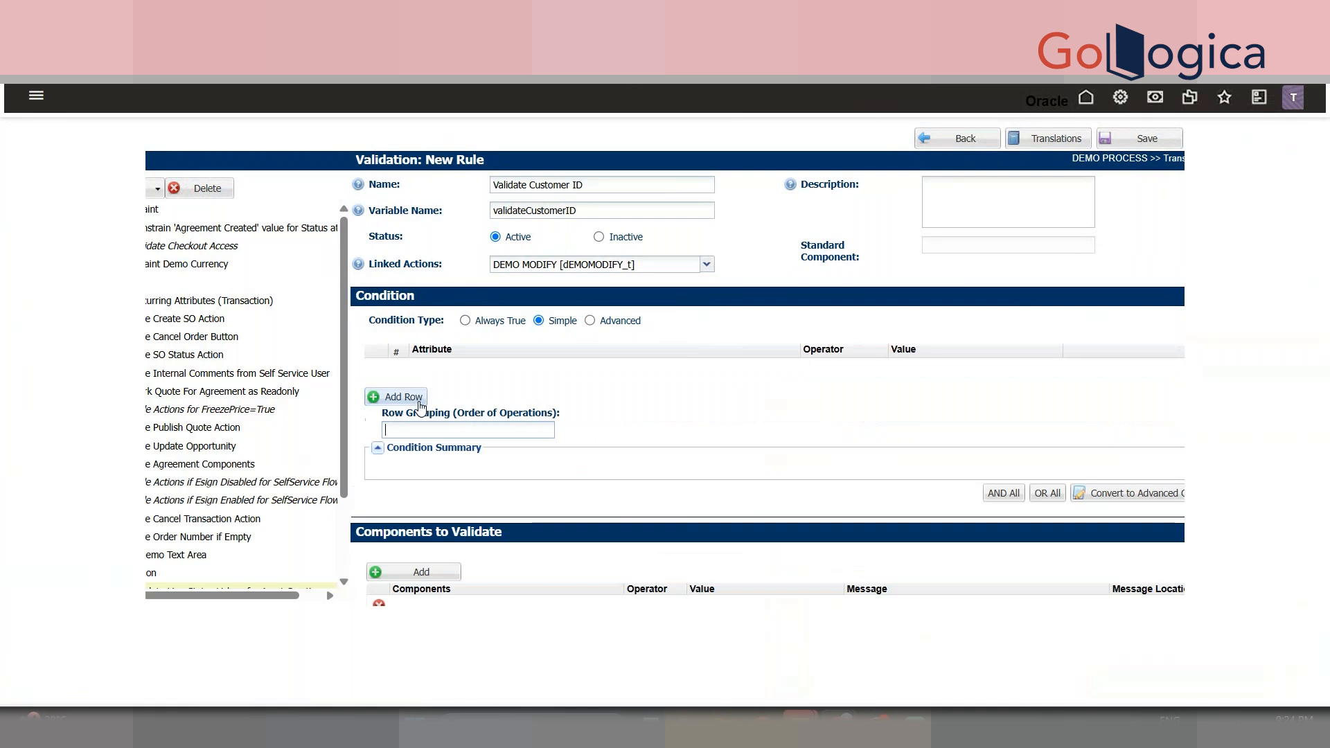
{"action": "left_click", "coordinate": [483, 367]}
{"action": "type", "text": "Custo"}
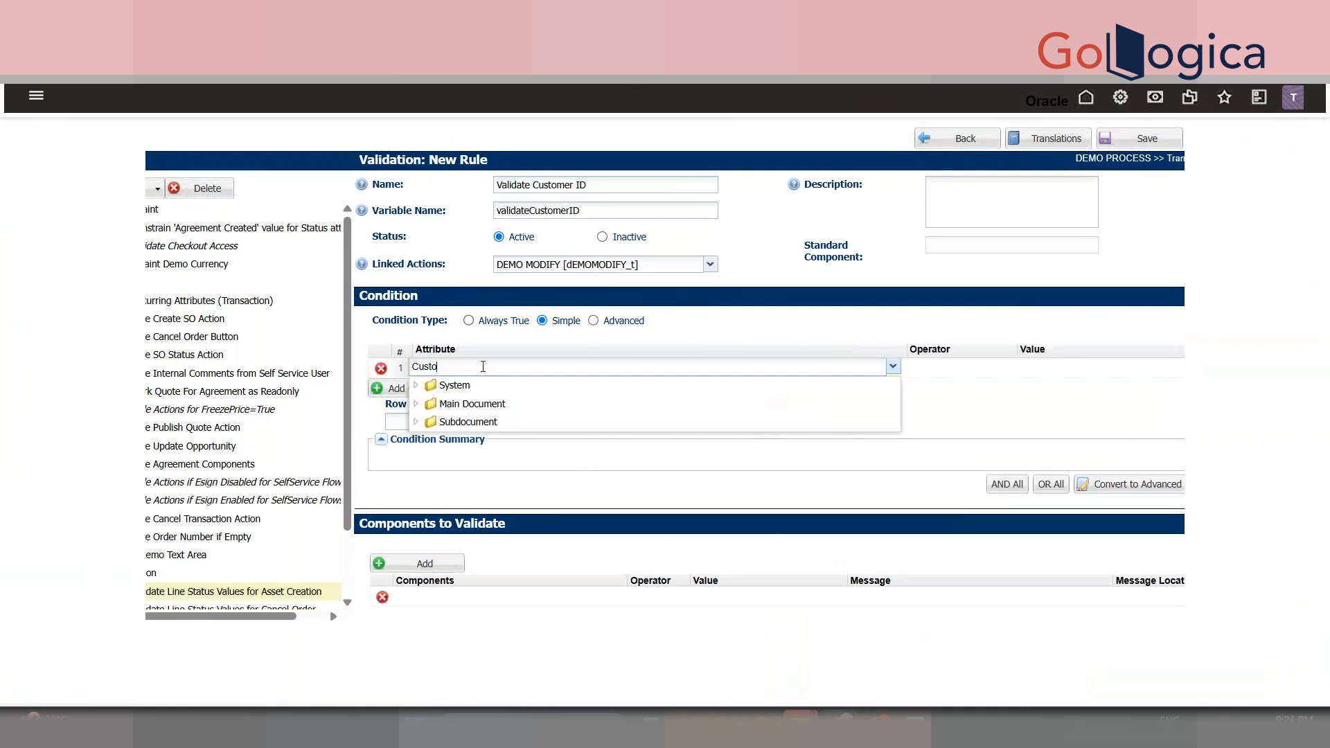
{"action": "type", "text": "mer Id"}
{"action": "left_click", "coordinate": [638, 419]}
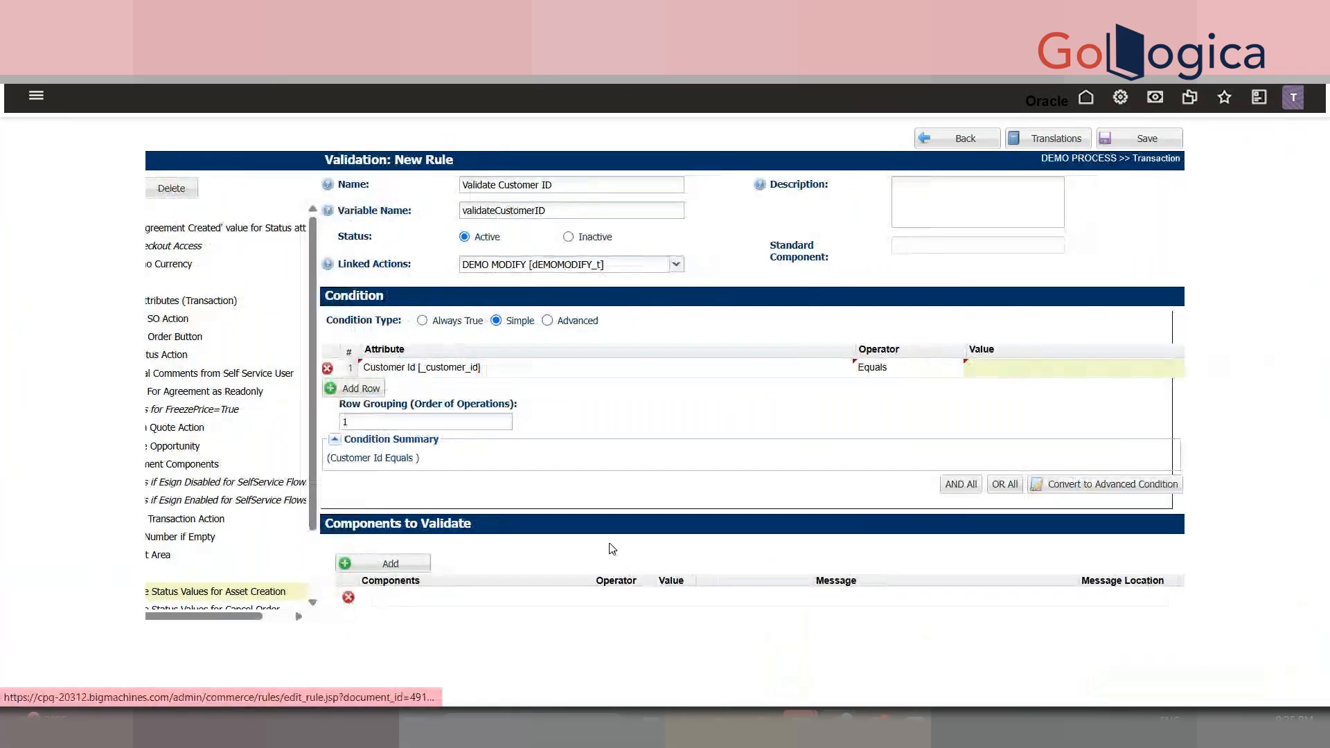
- Validate Customer Id with Equals, message 'Please Enter Customer ID' shown at Attribute
{"action": "left_click", "coordinate": [453, 594]}
{"action": "type", "text": "cu"}
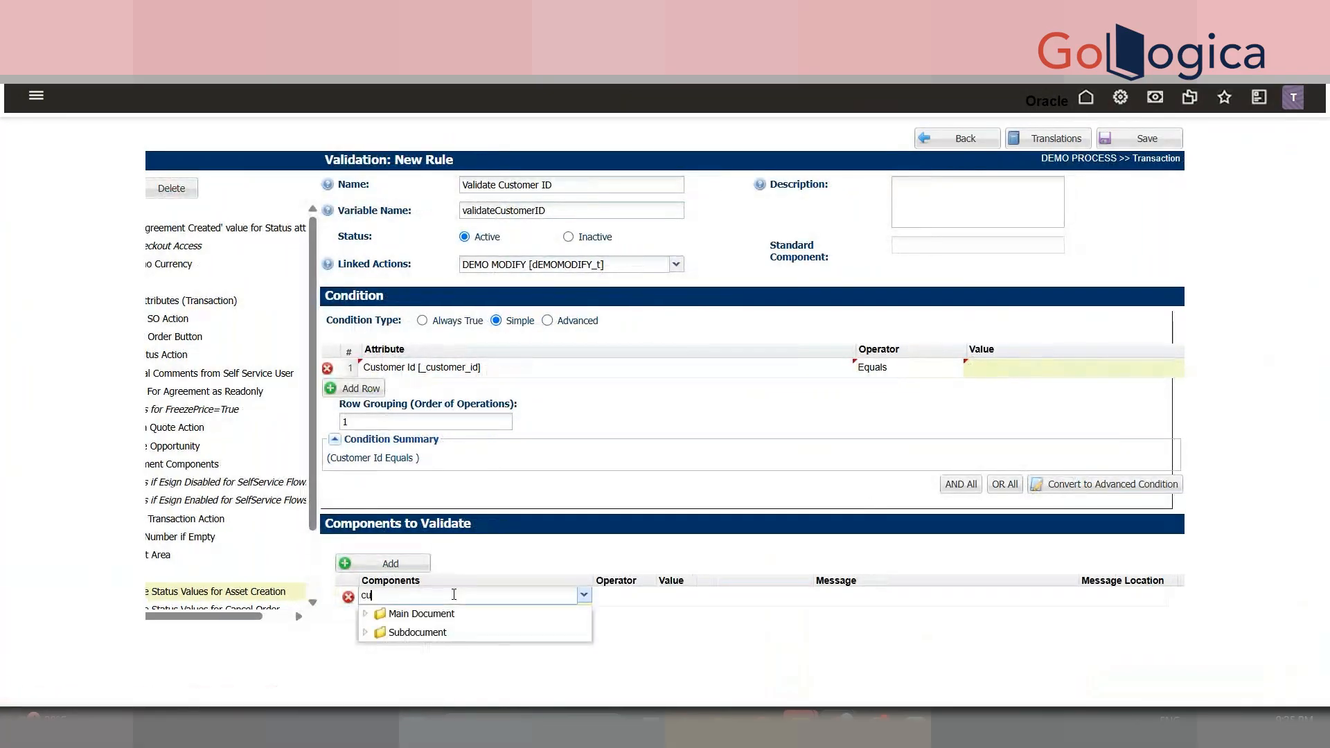
{"action": "type", "text": "stomer"}
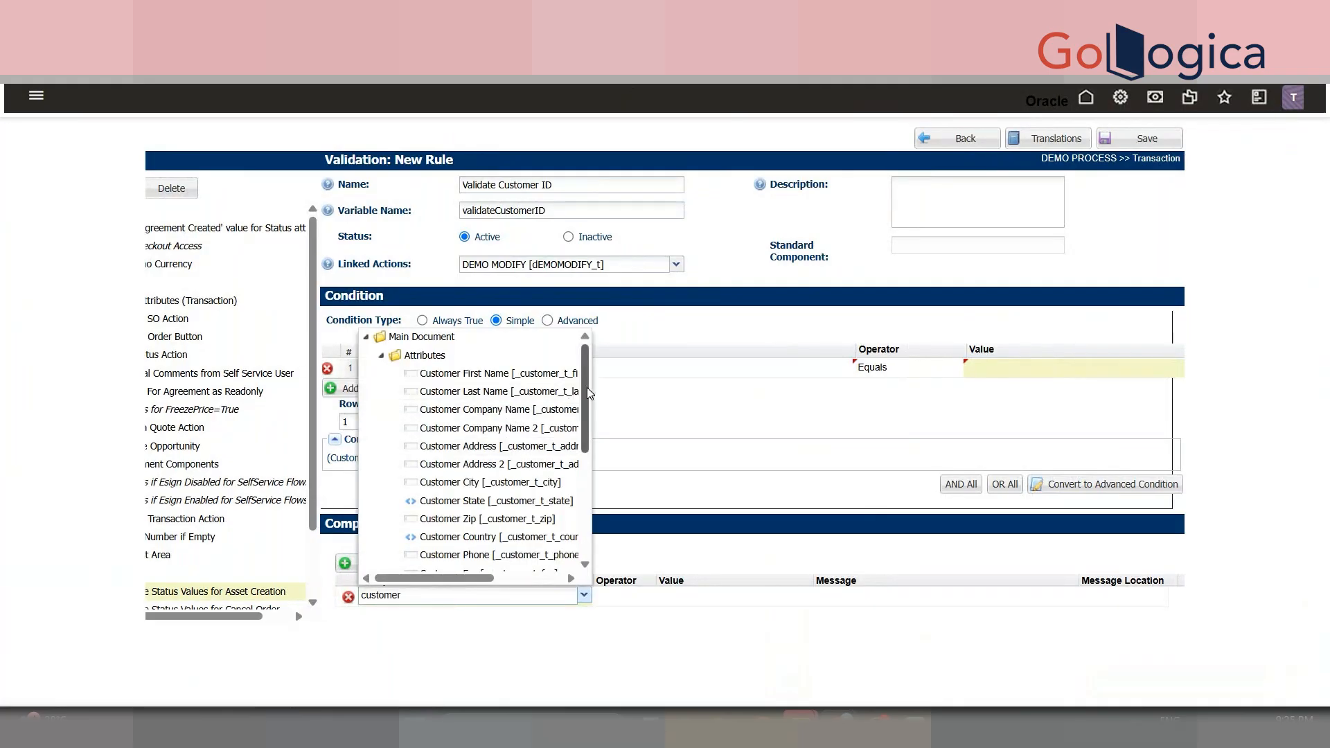
{"action": "scroll", "coordinate": [587, 415], "scroll_direction": "down", "scroll_amount": 5}
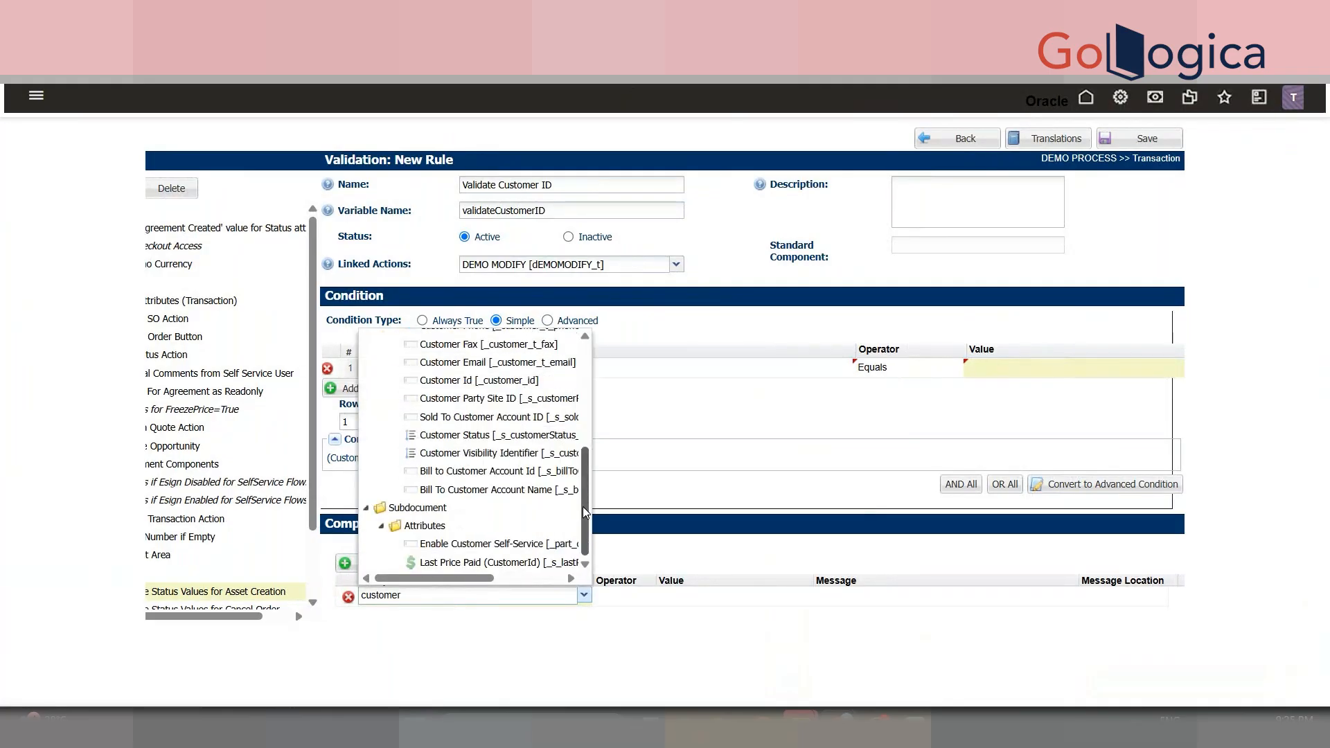
{"action": "left_click", "coordinate": [483, 381]}
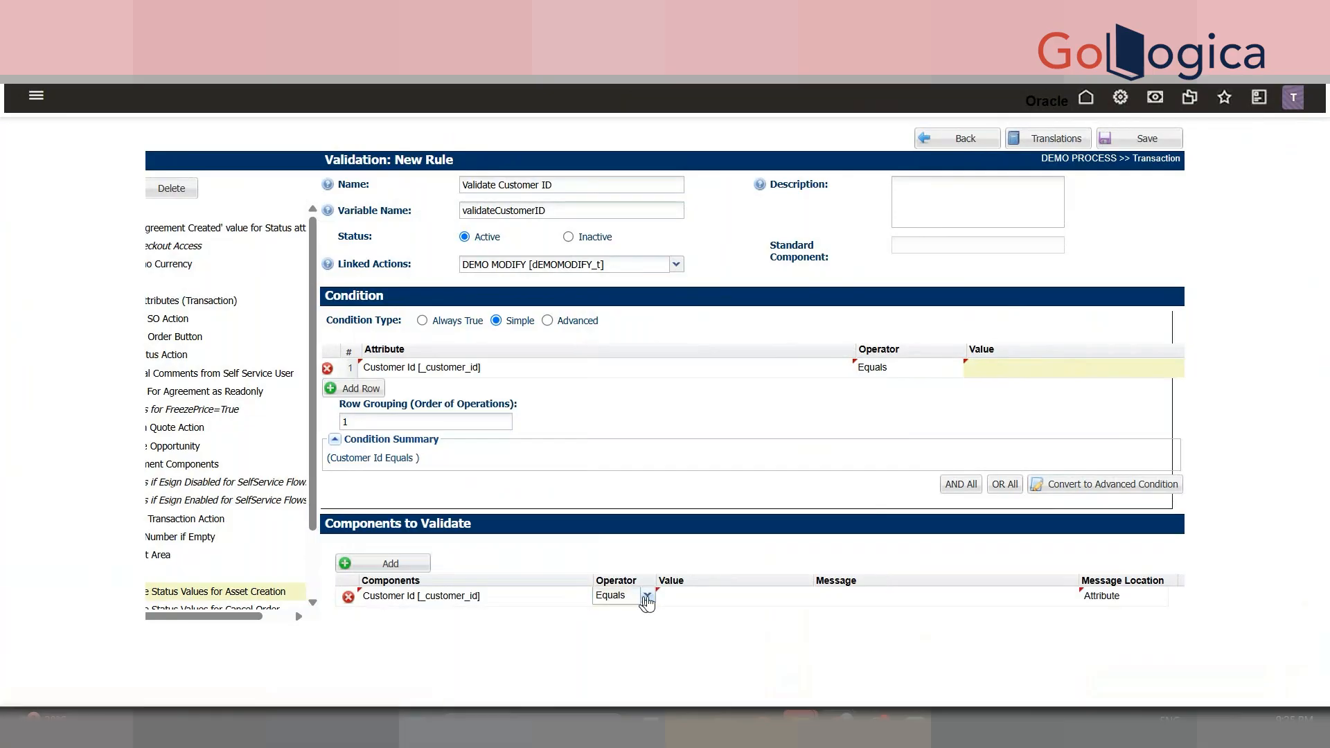
{"action": "left_click", "coordinate": [647, 596]}
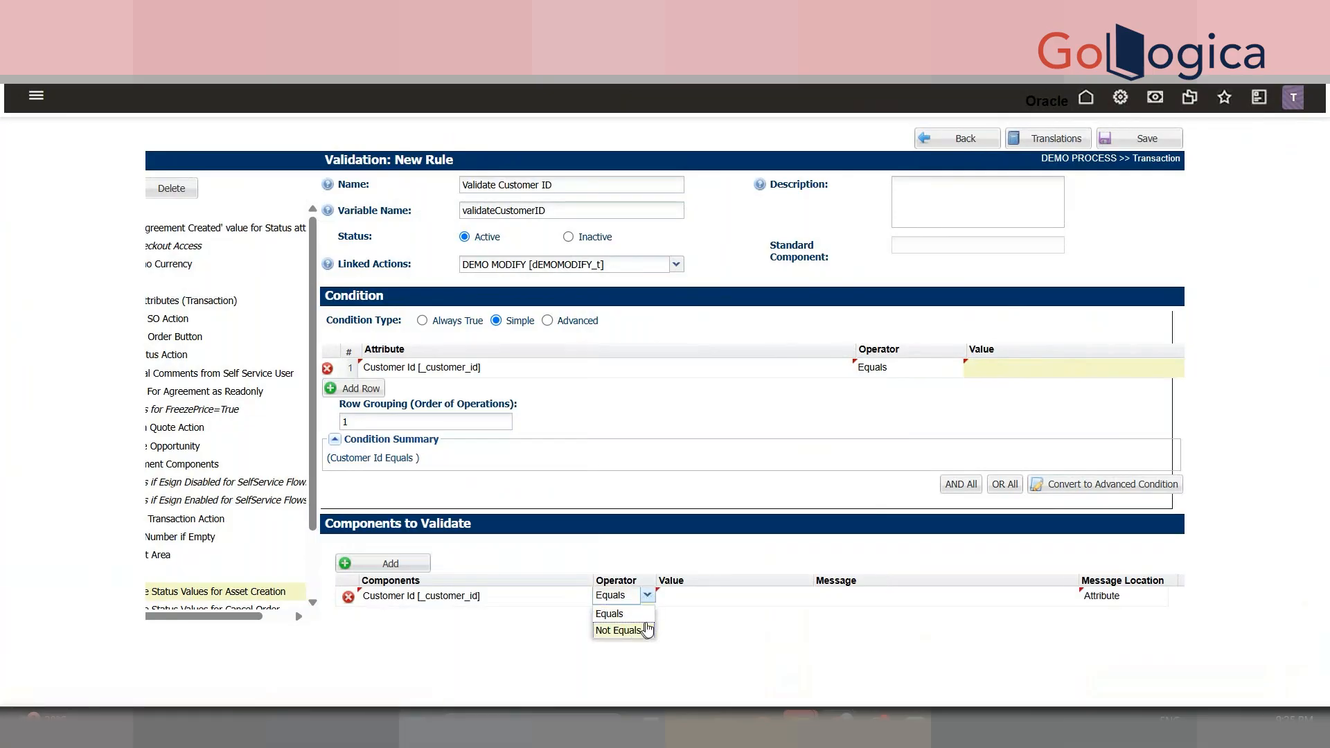
{"action": "left_click", "coordinate": [713, 603]}
{"action": "left_click", "coordinate": [912, 602]}
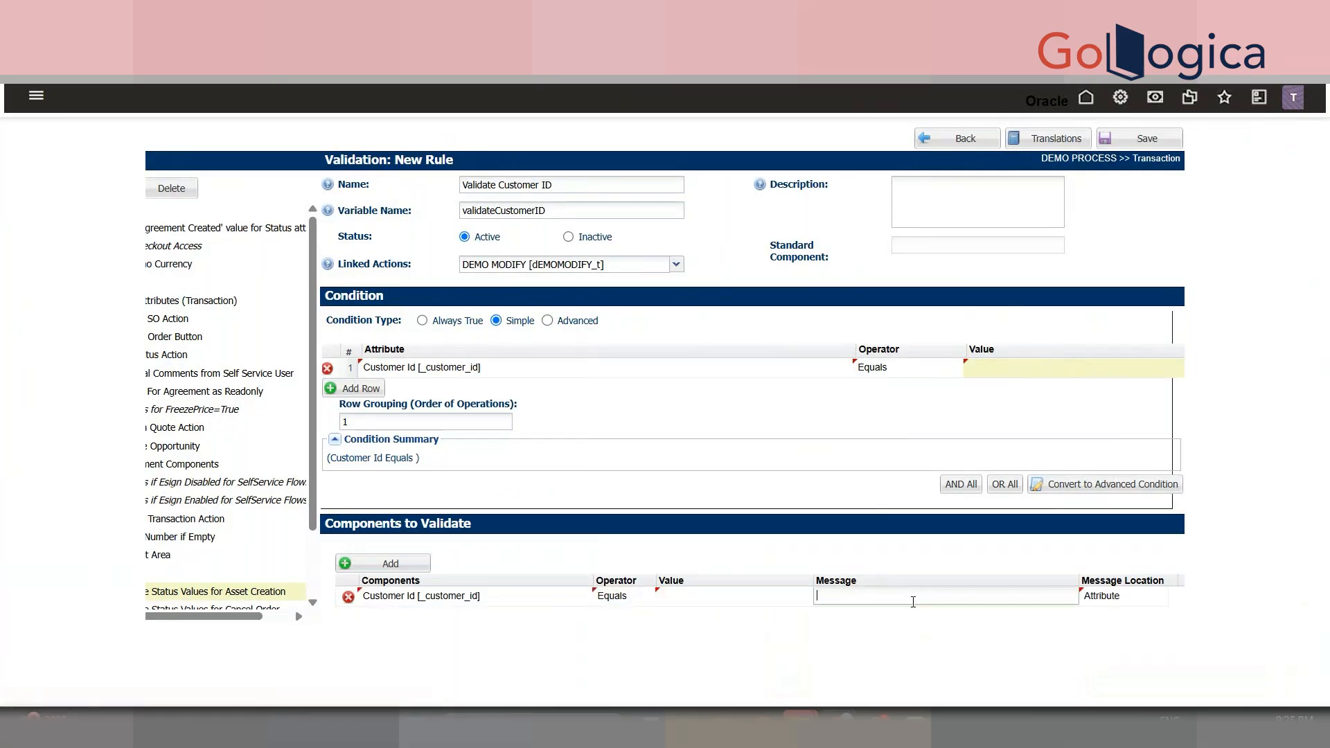
{"action": "type", "text": "Please Enter Customer ID"}
{"action": "key", "text": "Tab"}
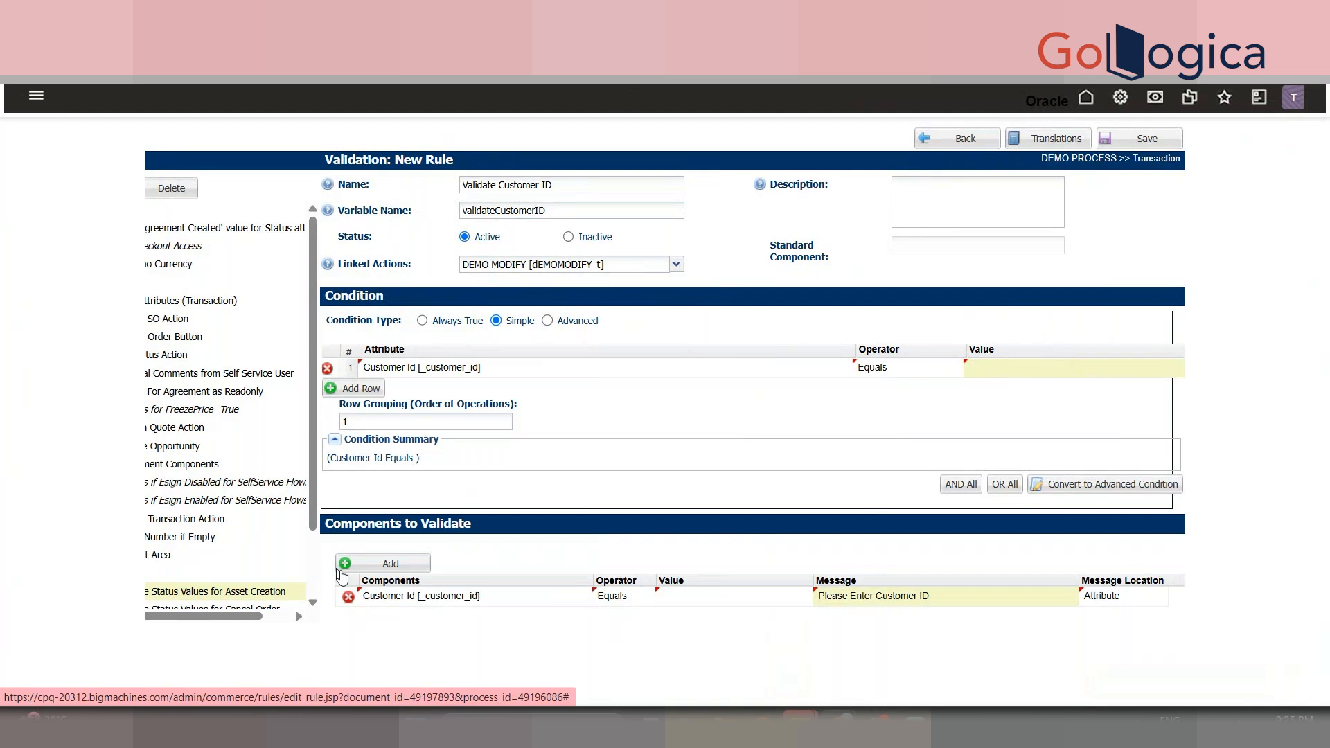
{"action": "left_click", "coordinate": [1151, 599]}
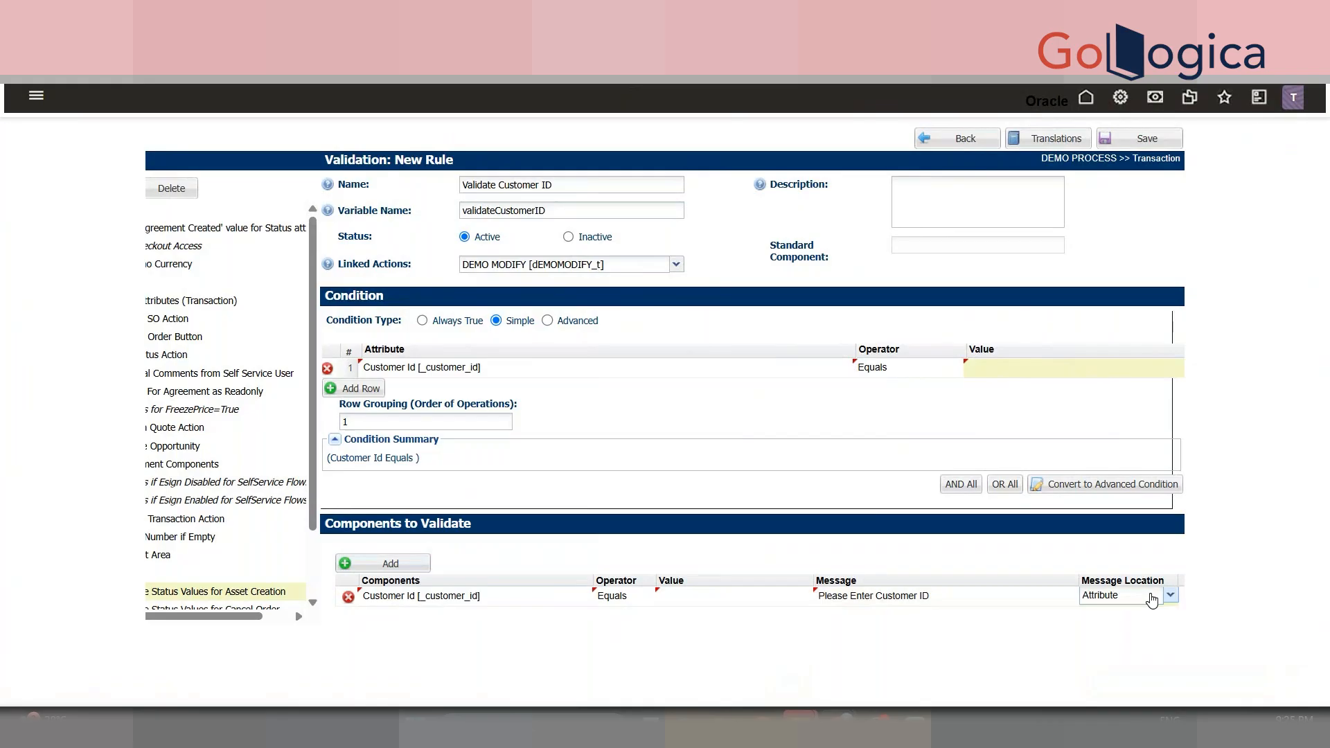
{"action": "left_click", "coordinate": [1151, 598]}
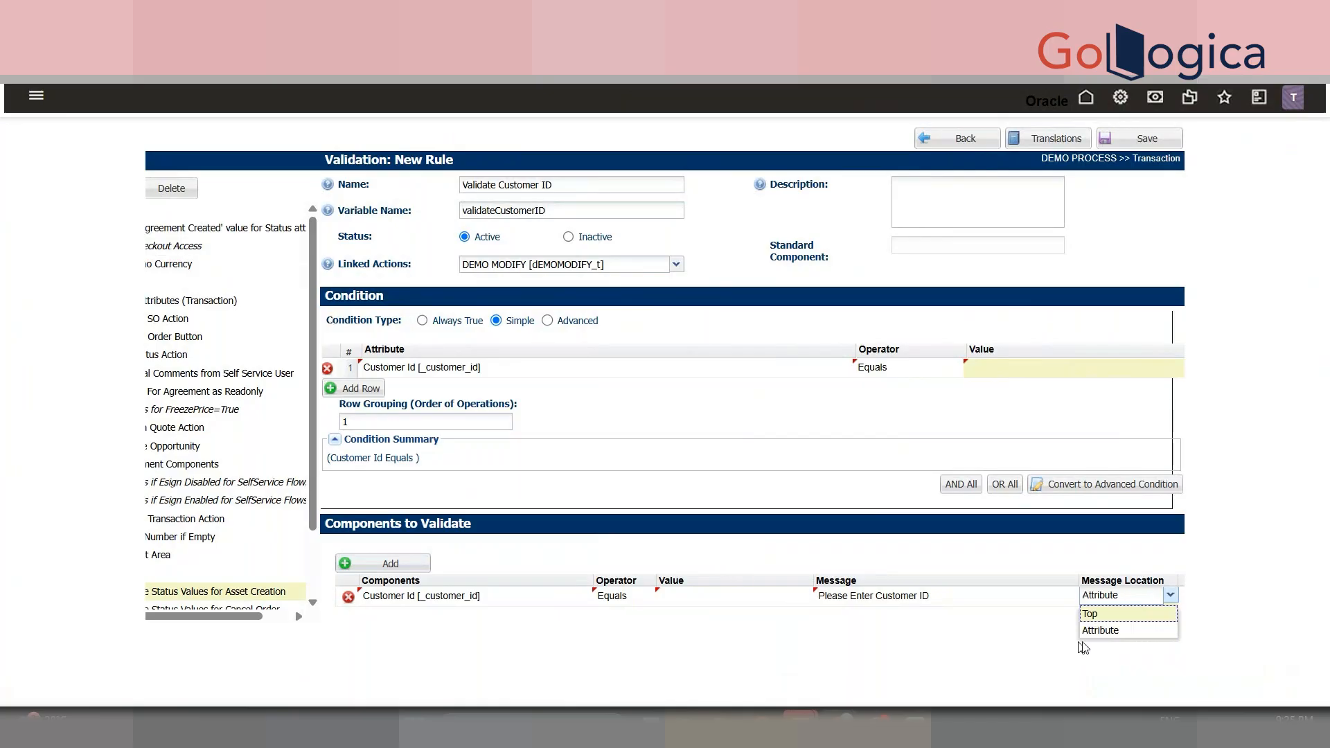
{"action": "left_click", "coordinate": [1113, 630]}
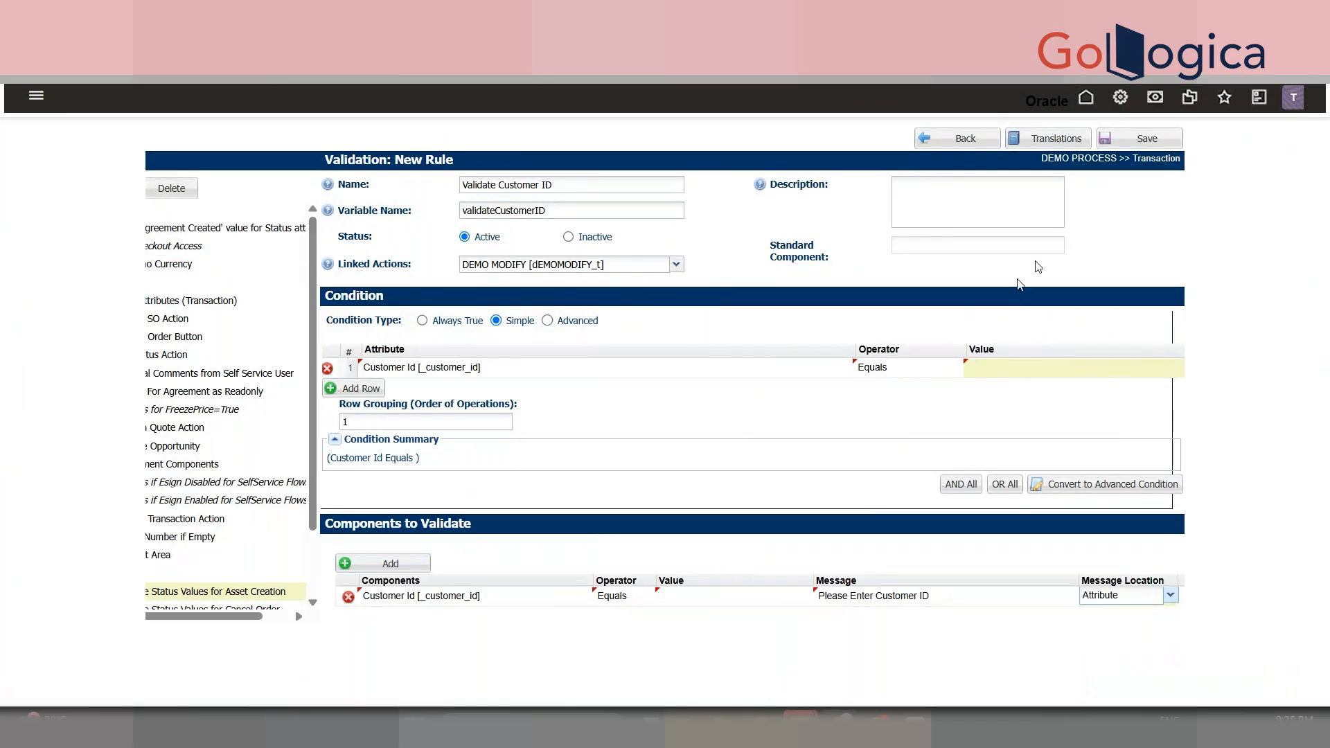
- Save the validation rule and refresh the deployment status until DEMO PROCESS deployment completes
{"action": "left_click", "coordinate": [1157, 146]}
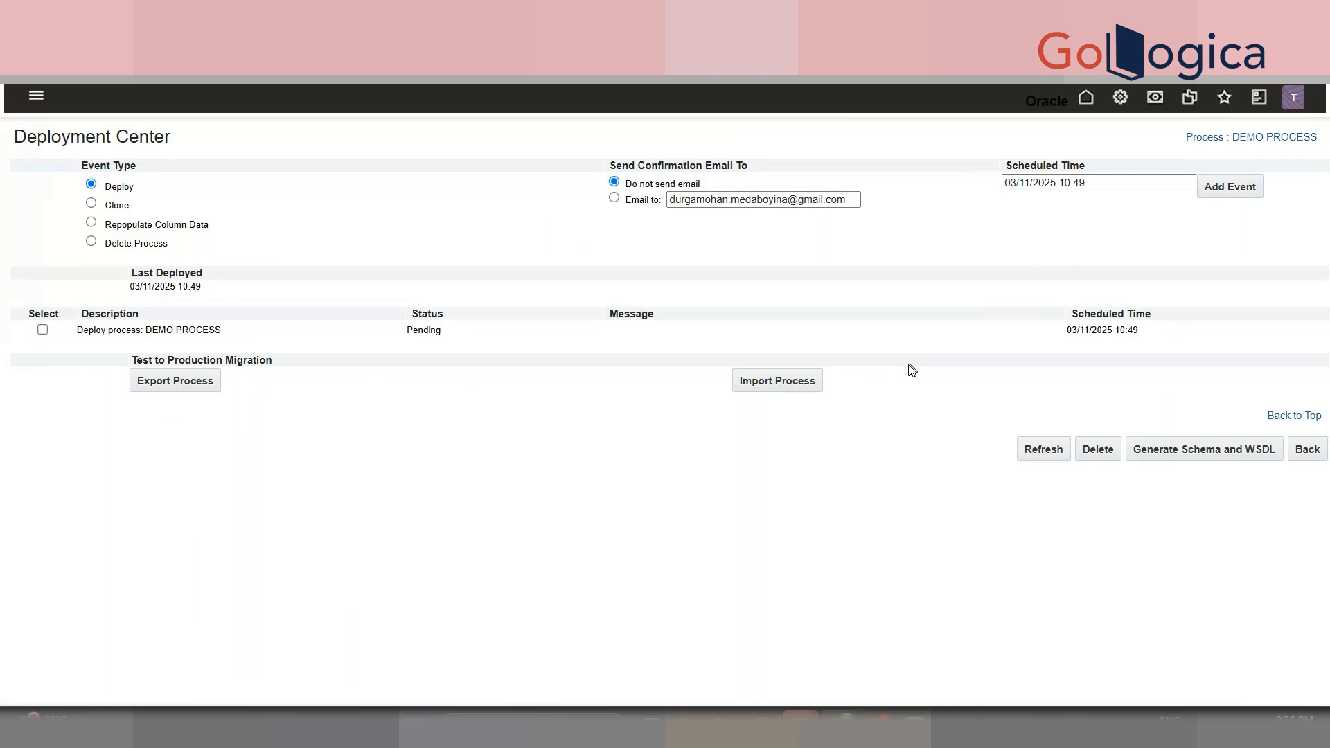
{"action": "left_click", "coordinate": [1030, 452]}
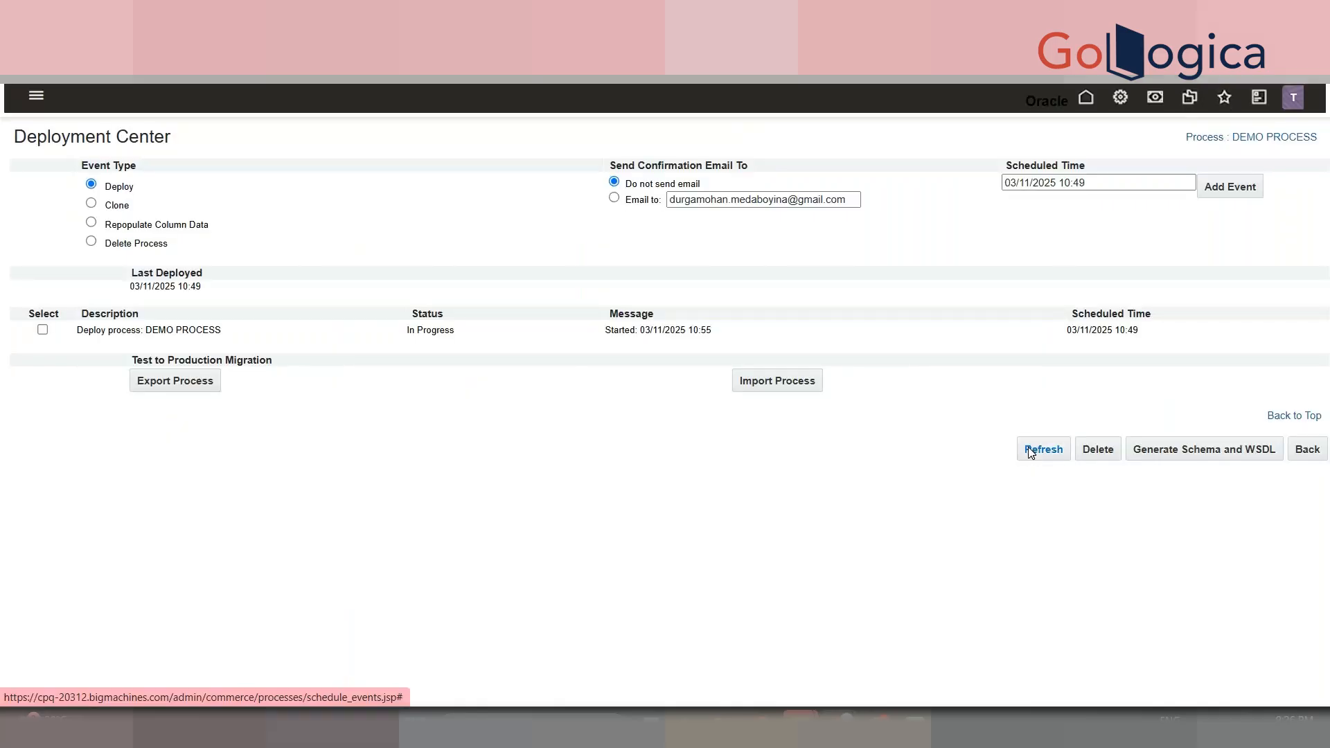
{"action": "left_click", "coordinate": [1030, 452]}
{"action": "left_click", "coordinate": [1030, 456]}
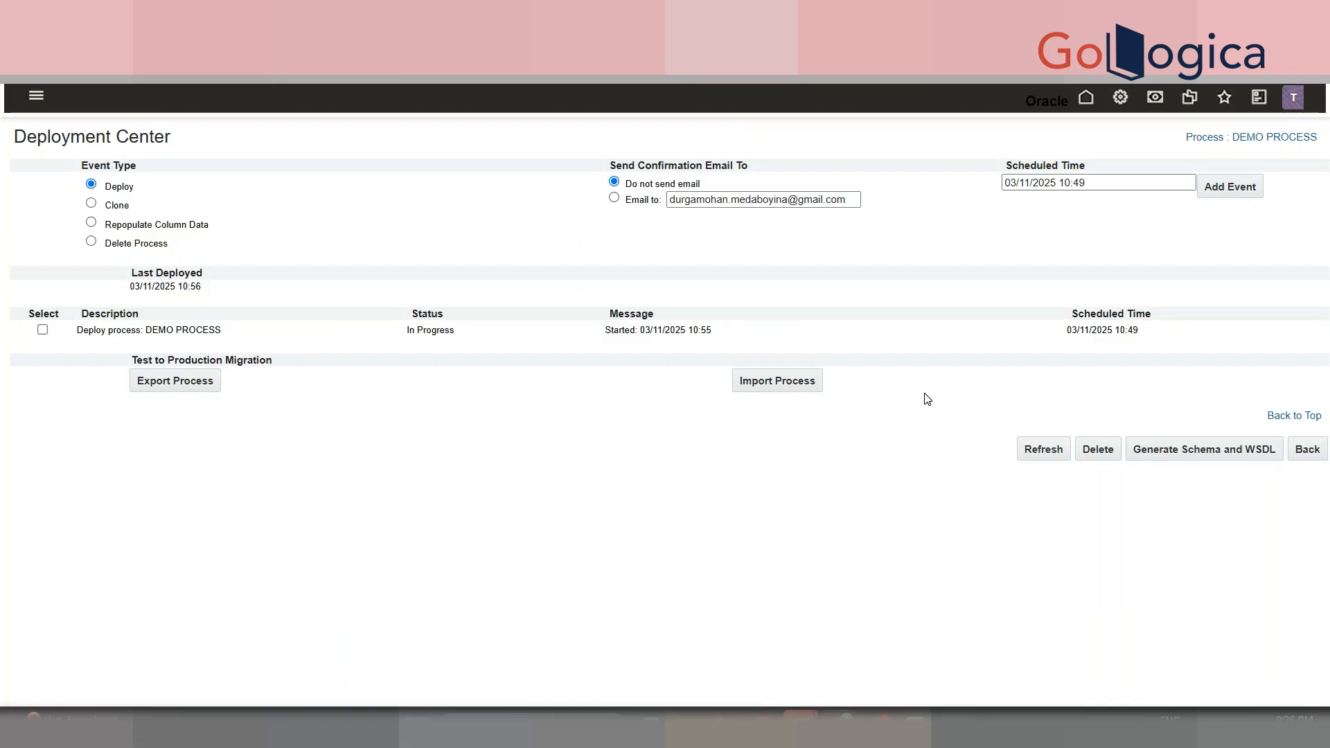
{"action": "left_click", "coordinate": [1042, 450]}
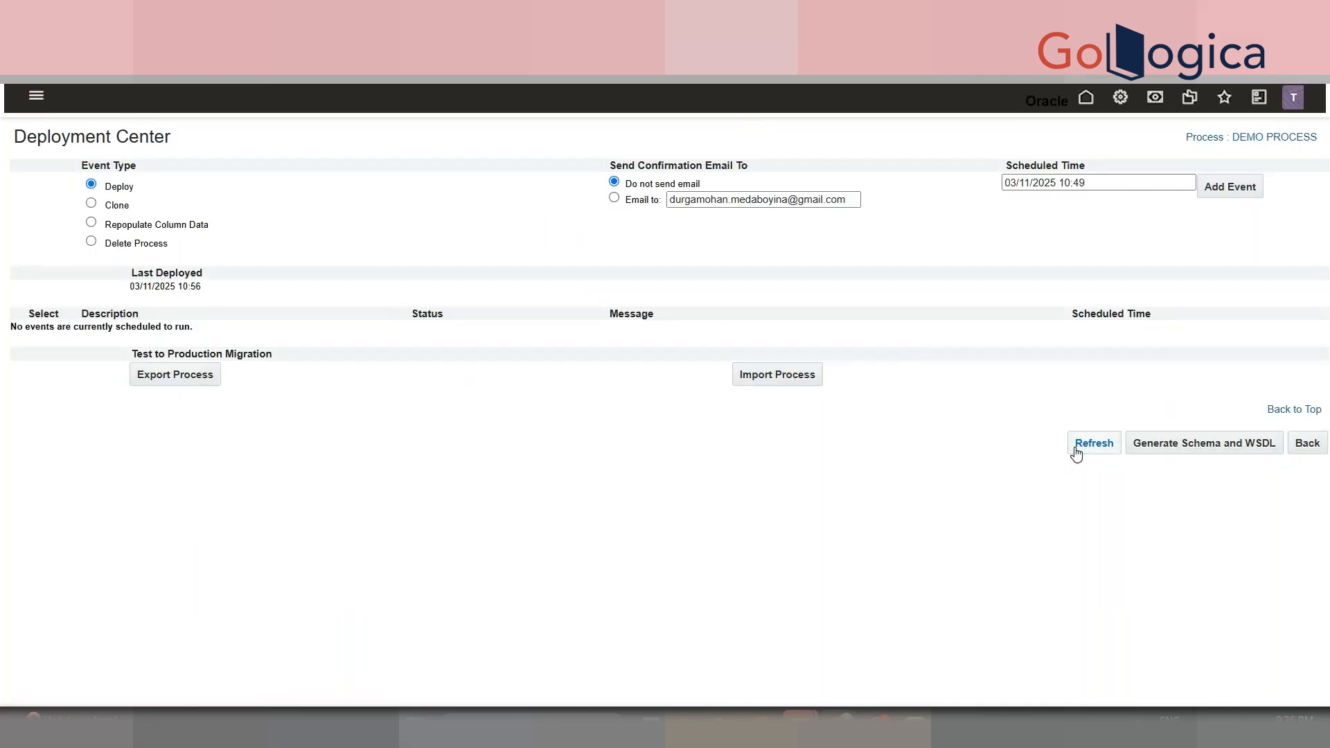
{"action": "left_click", "coordinate": [1077, 449]}
{"action": "left_click", "coordinate": [1223, 688]}
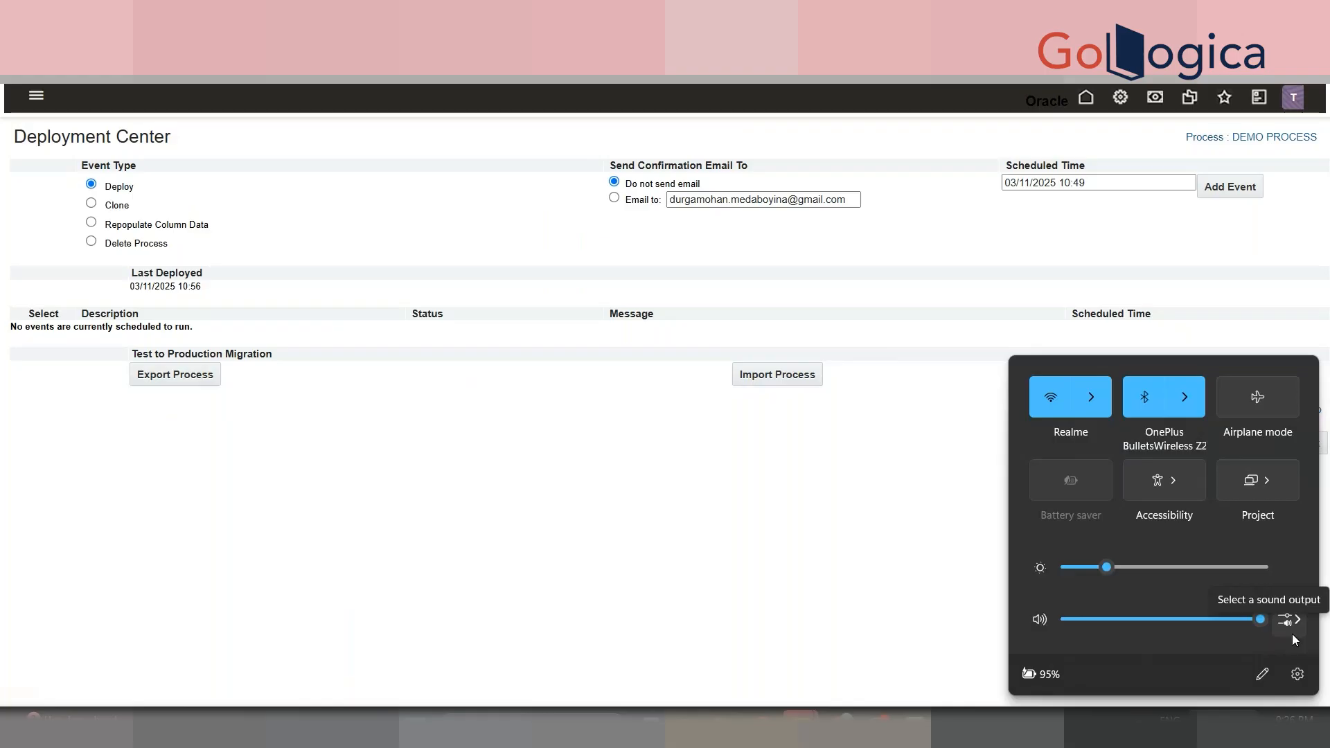
{"action": "left_click", "coordinate": [855, 576]}
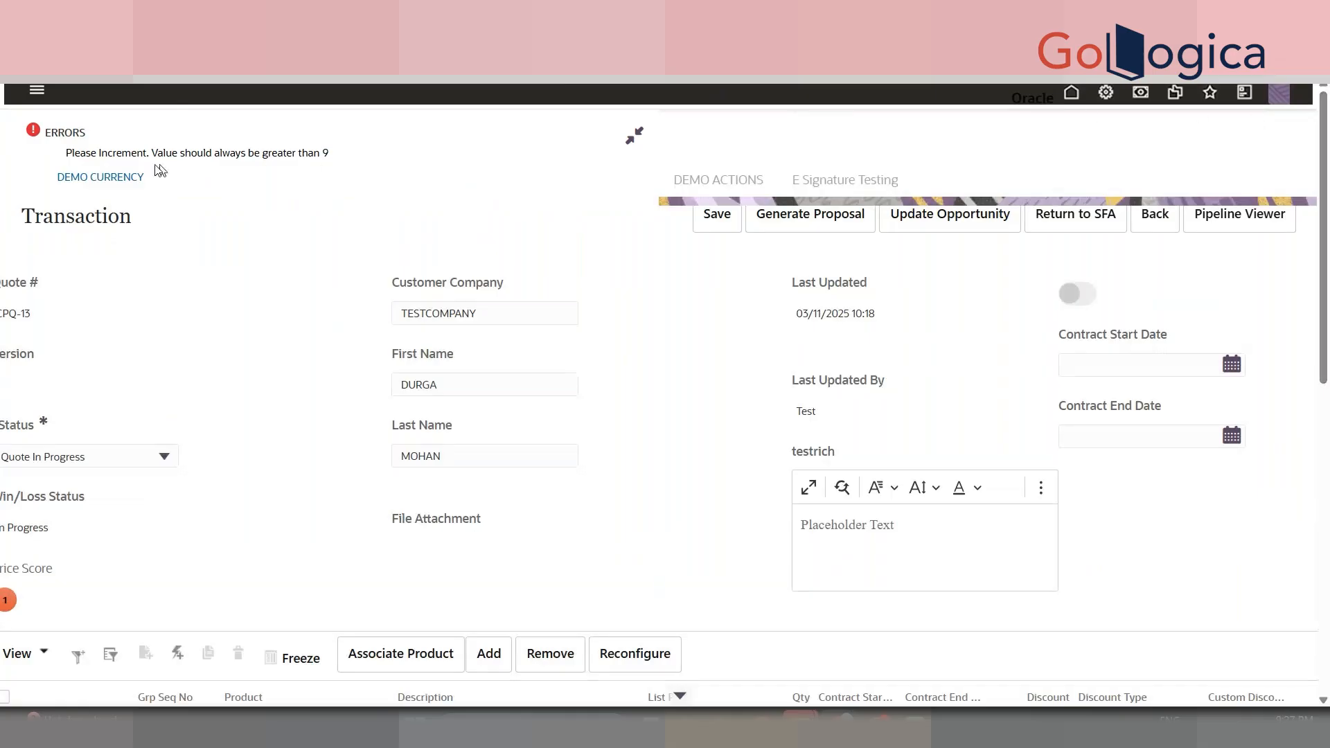
- Jump to DEMO CURRENCY from the ERRORS panel and change its value to 10
{"action": "left_click", "coordinate": [124, 180]}
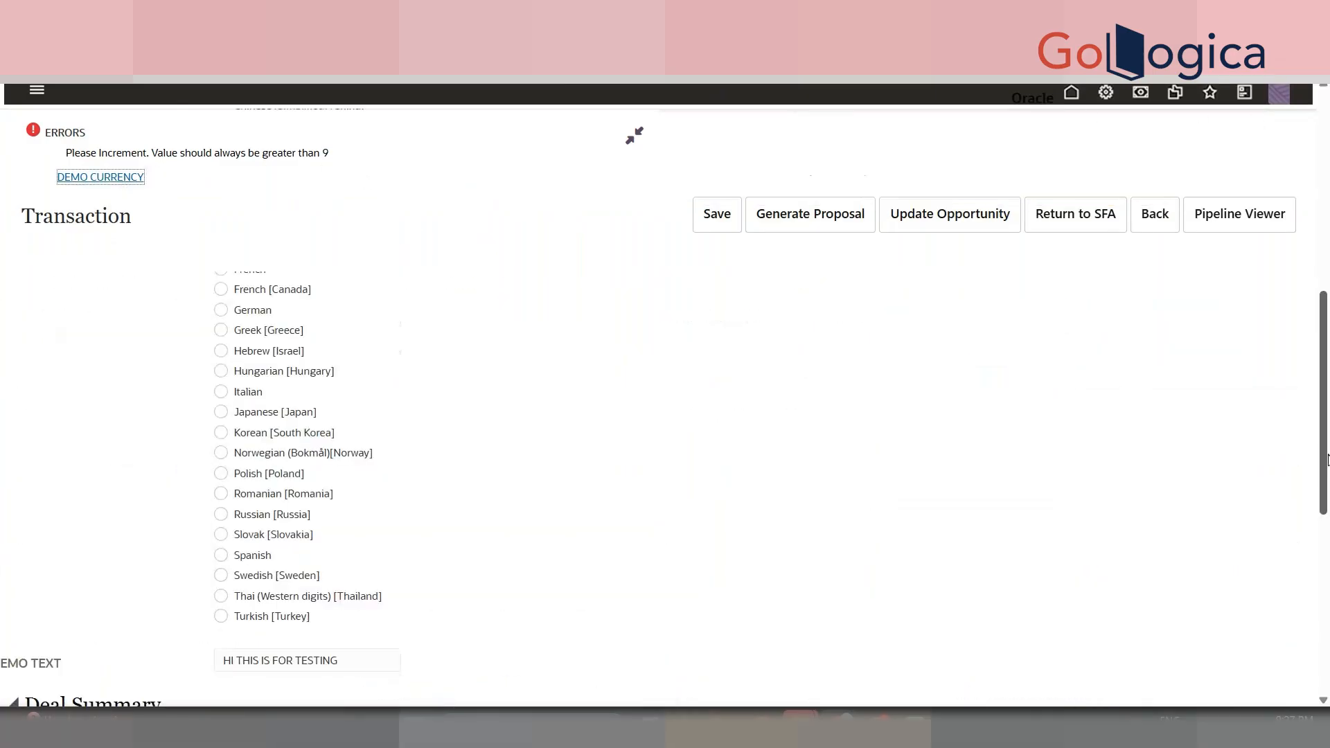
{"action": "left_click", "coordinate": [929, 347]}
{"action": "key", "text": "BackSpace"}
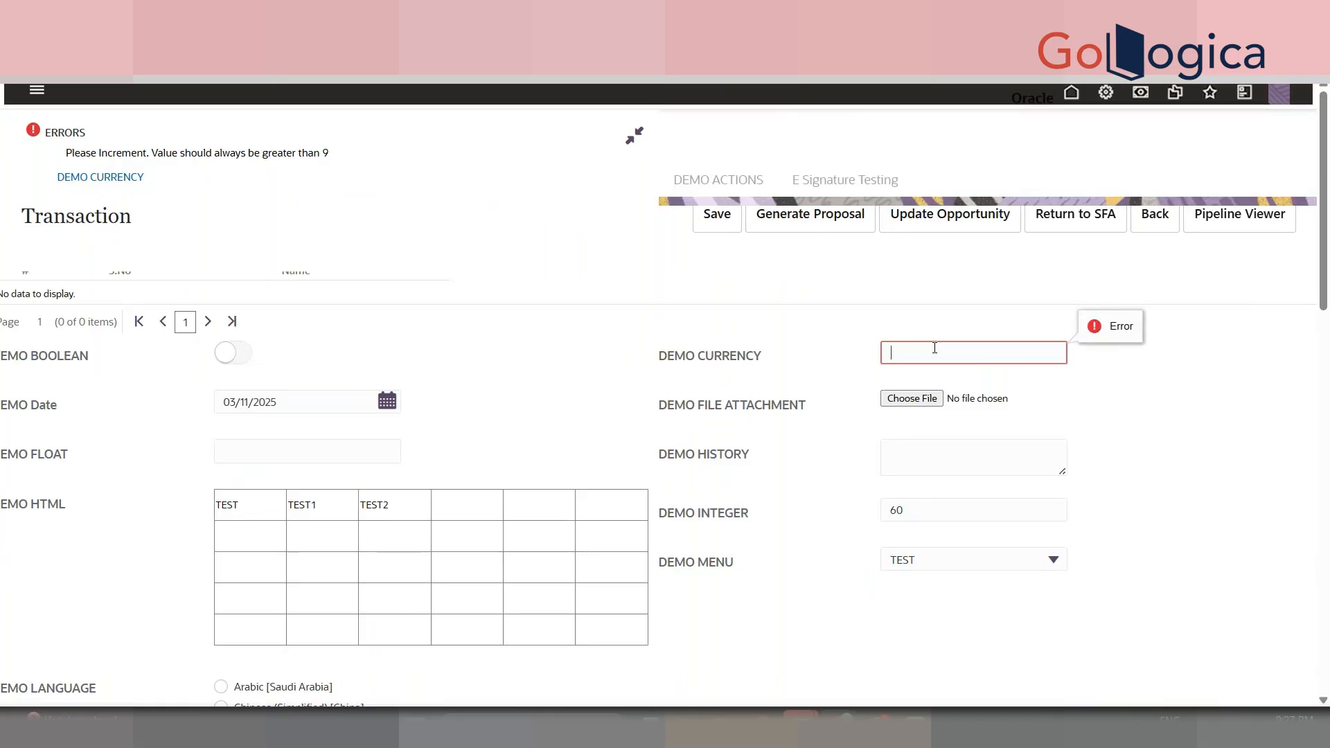
{"action": "type", "text": "10"}
{"action": "left_click", "coordinate": [1214, 498]}
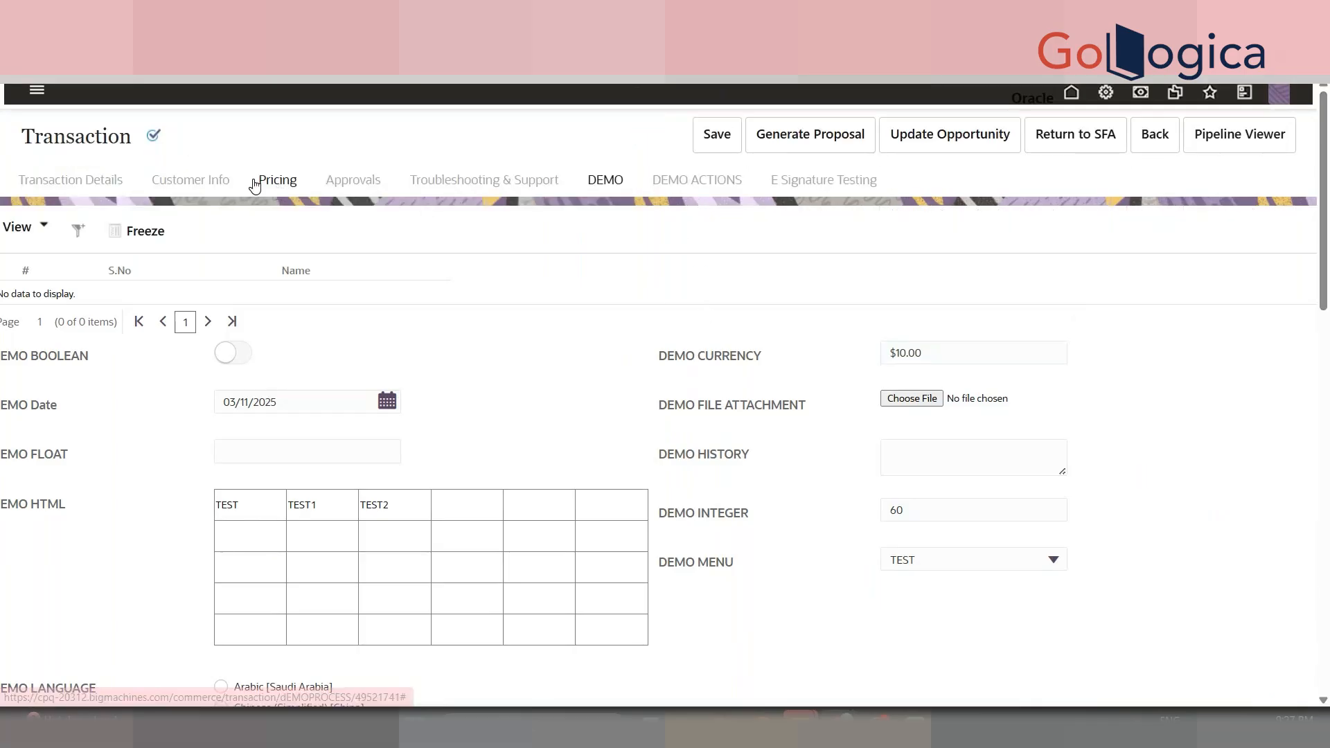
- Review the transaction's customer info, details, approvals, pricing and troubleshooting sections
{"action": "left_click", "coordinate": [209, 184]}
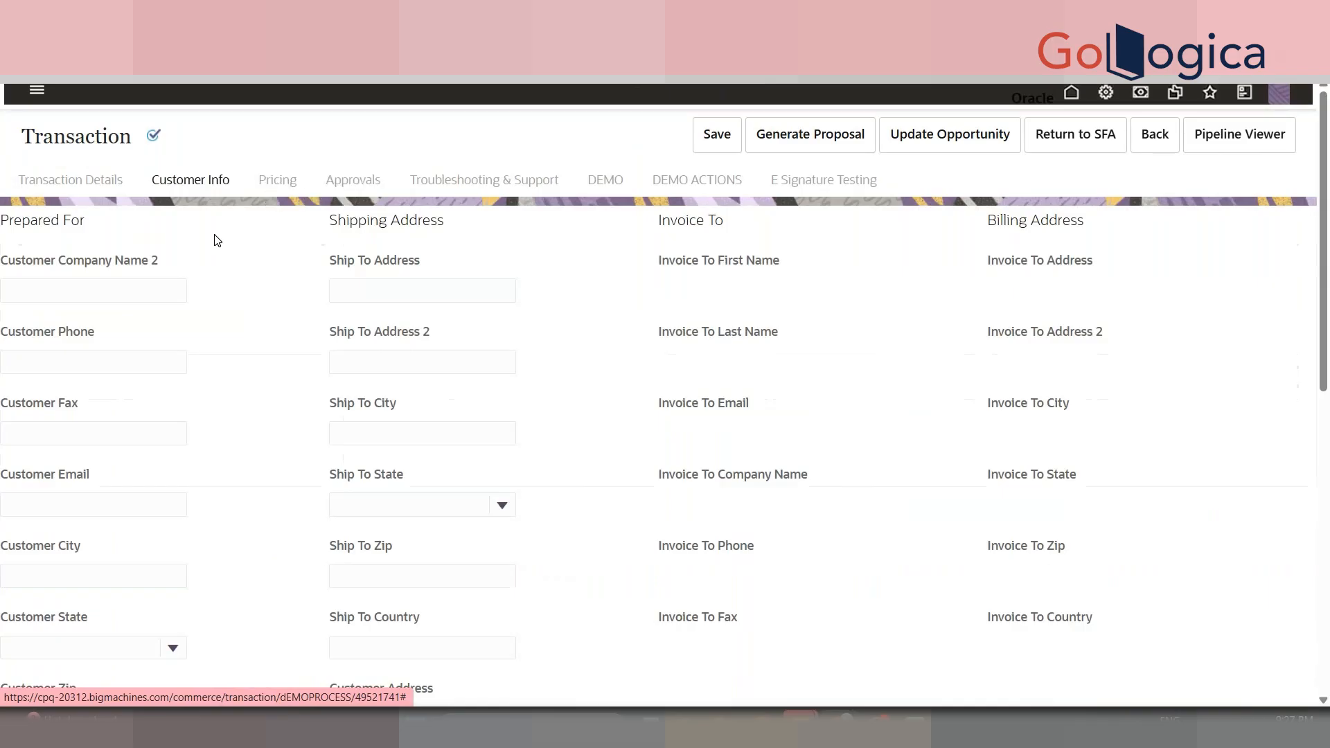
{"action": "left_click", "coordinate": [104, 182]}
{"action": "left_click", "coordinate": [319, 181]}
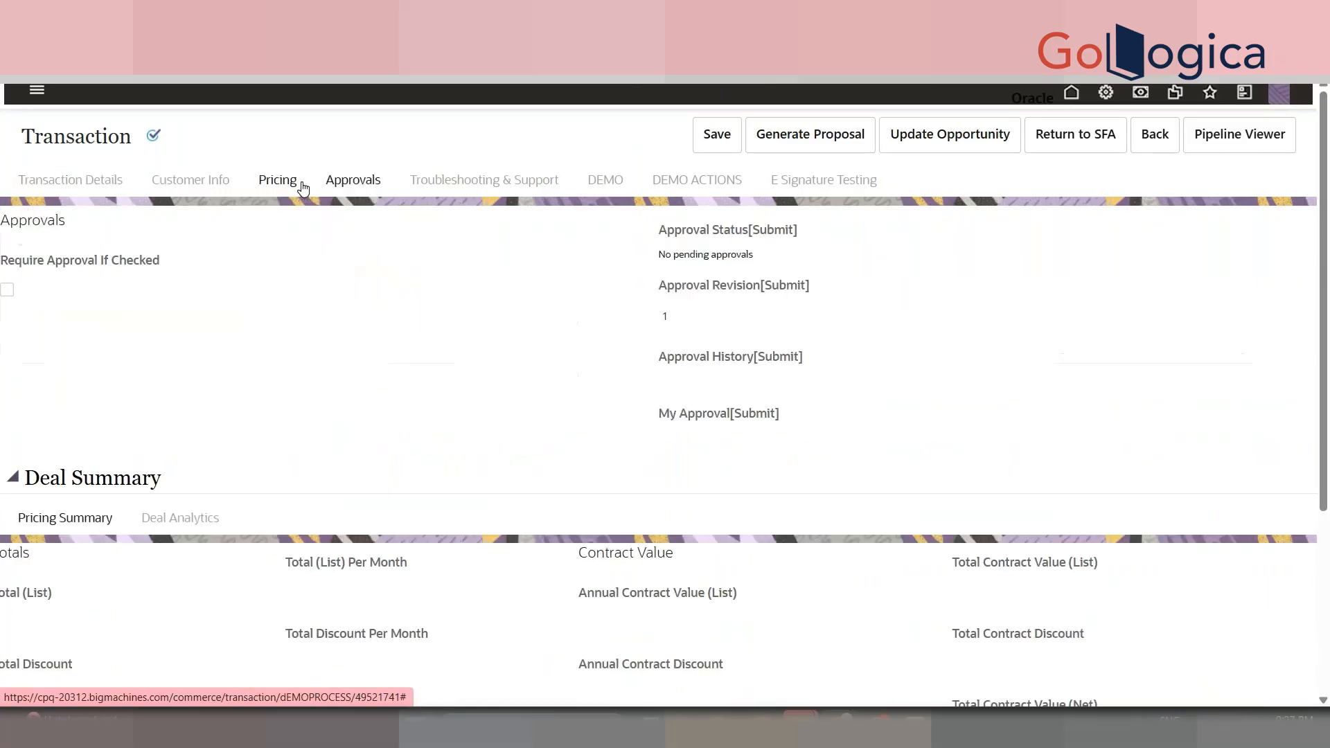
{"action": "left_click", "coordinate": [298, 184]}
{"action": "left_click", "coordinate": [442, 182]}
- Run DEMO MODIFY without a Customer ID and follow the validation error to that field
{"action": "left_click", "coordinate": [693, 184]}
{"action": "left_click", "coordinate": [69, 219]}
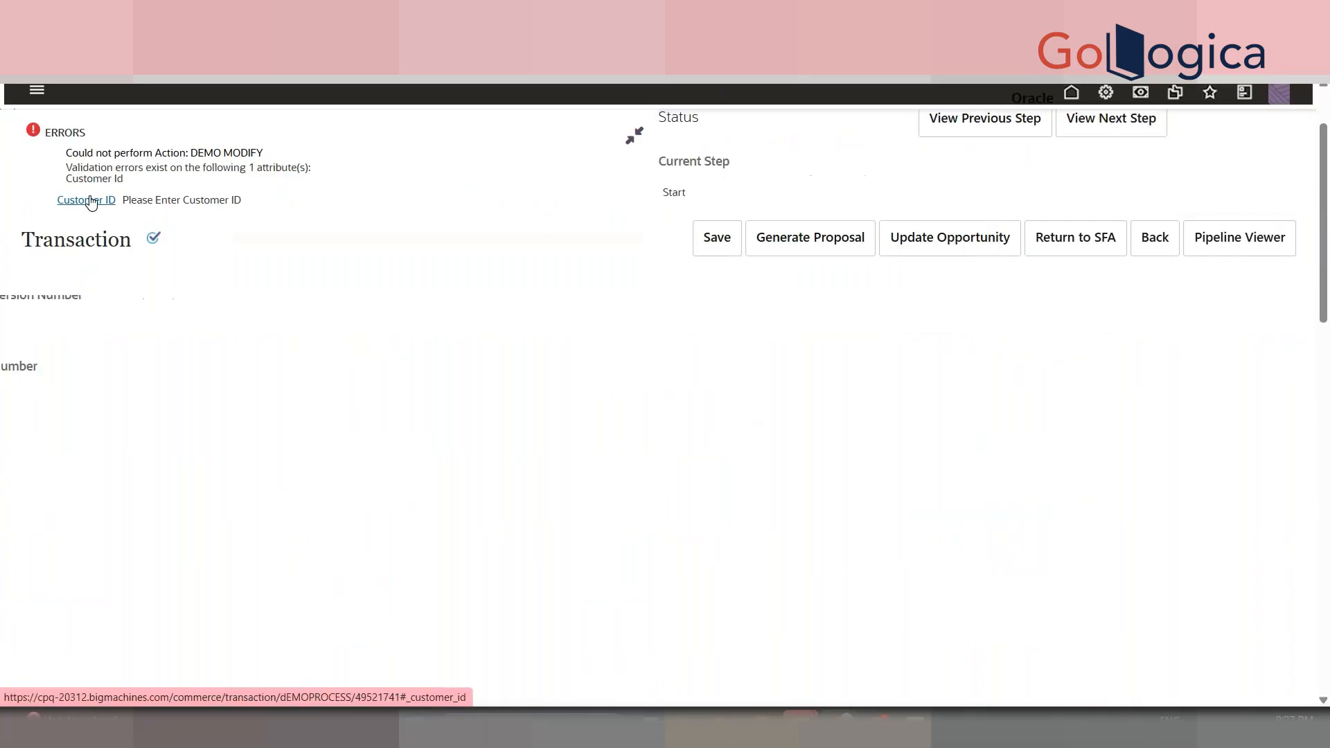
{"action": "left_click", "coordinate": [111, 202]}
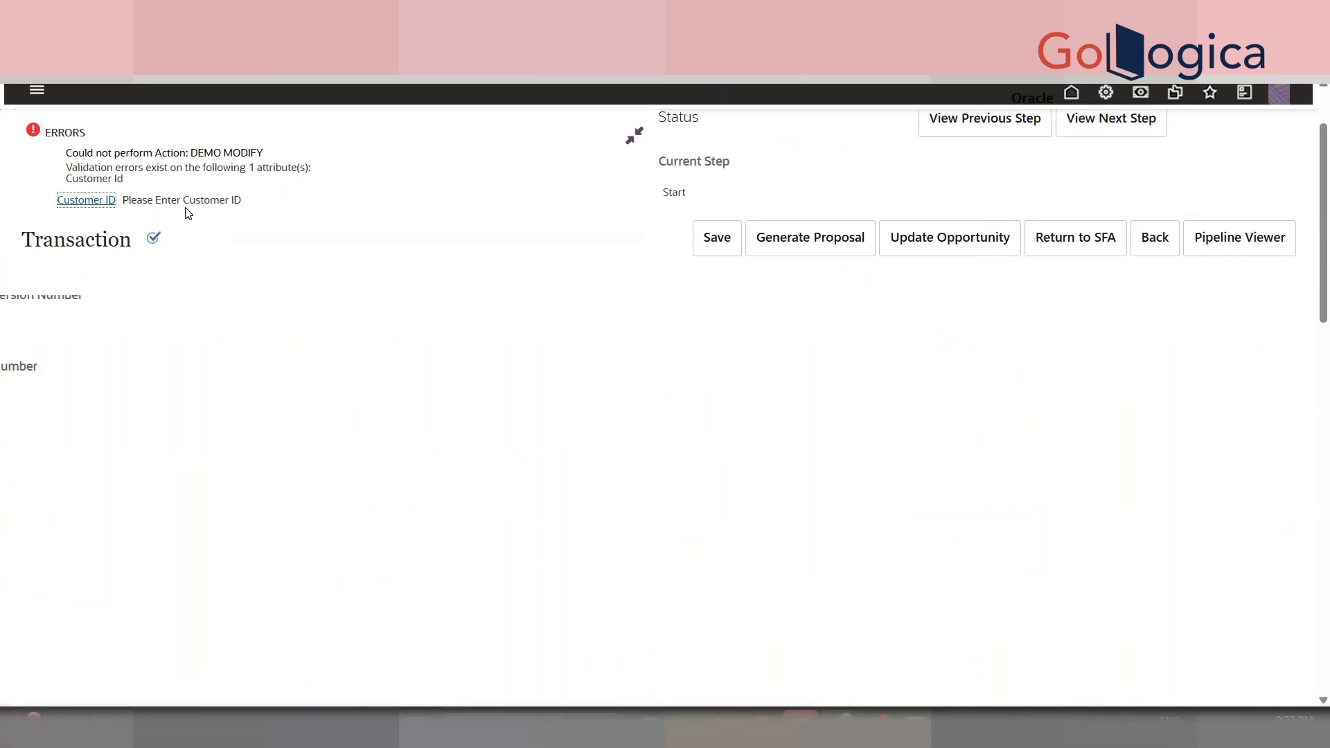
{"action": "left_click", "coordinate": [633, 136]}
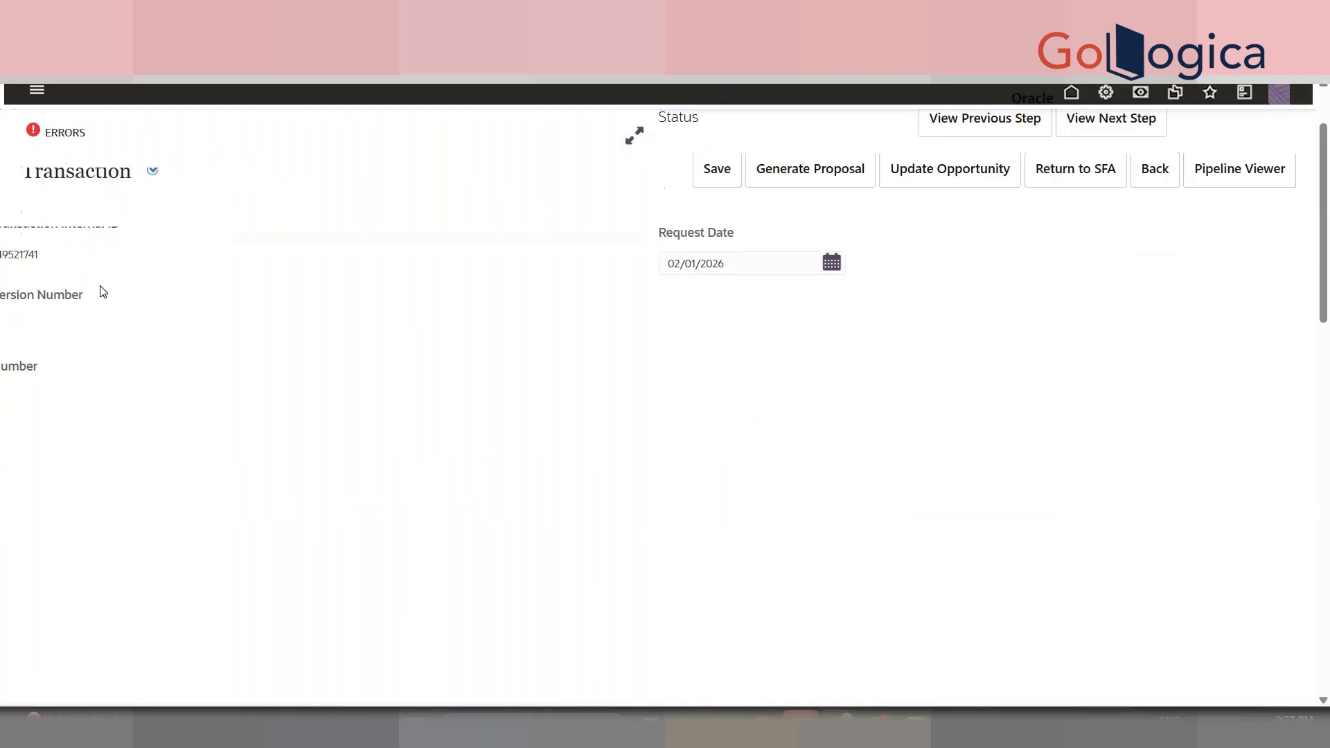
- Enter TEST as the Customer ID
{"action": "left_click_drag", "start_coordinate": [1328, 141], "coordinate": [1327, 109]}
{"action": "left_click", "coordinate": [144, 288]}
{"action": "type", "text": "TEST"}
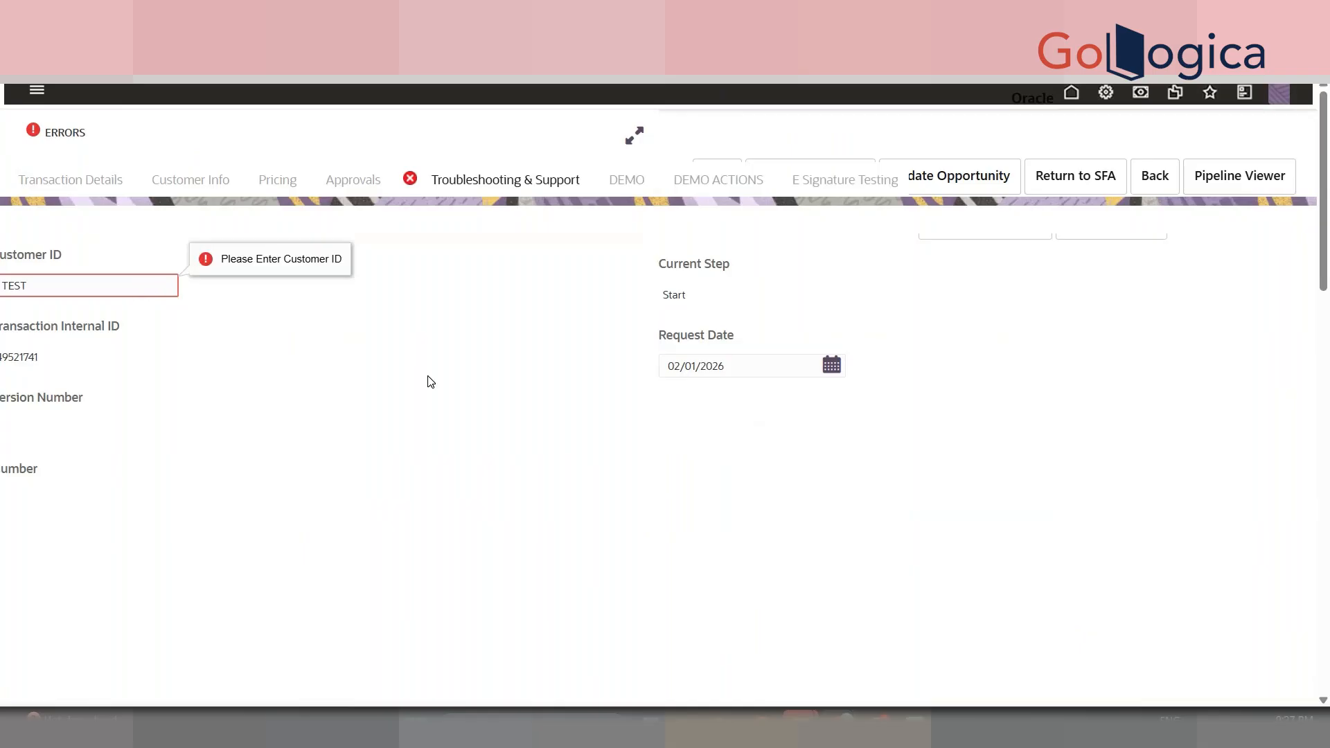
{"action": "left_click", "coordinate": [430, 381]}
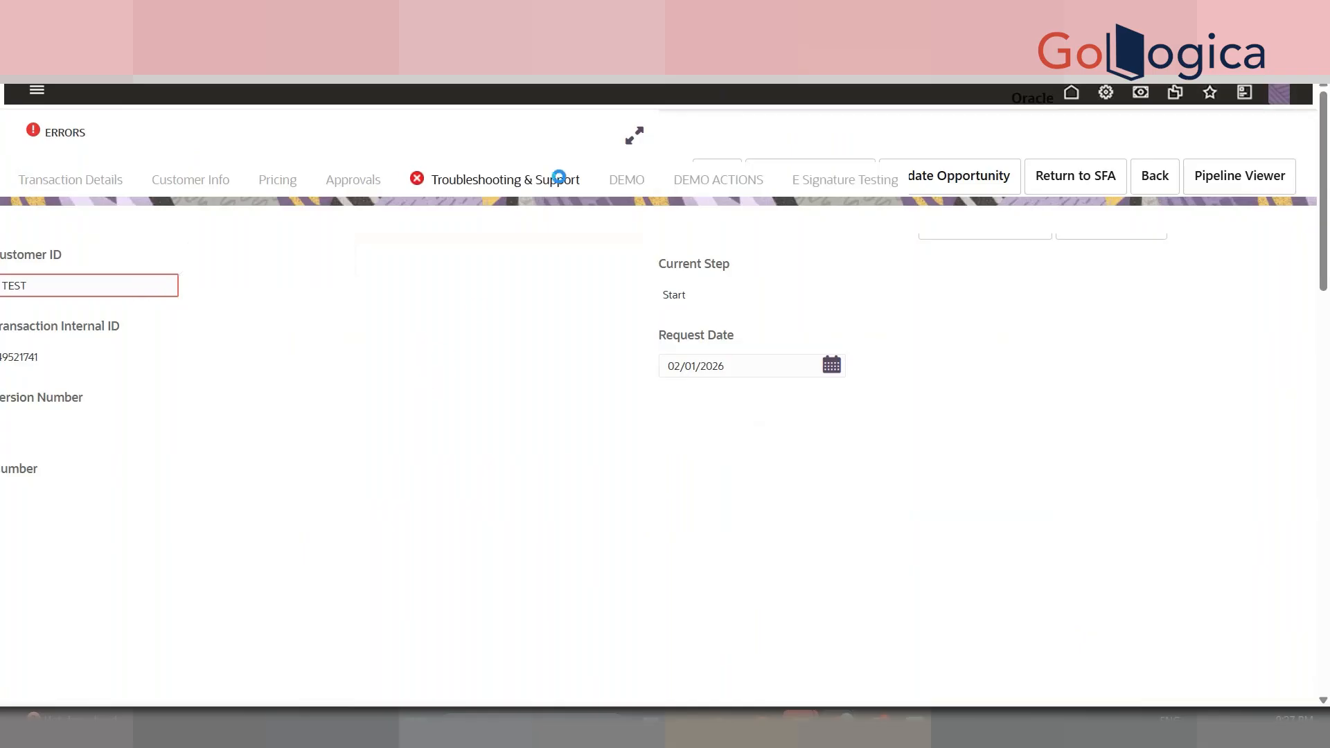
- Rerun DEMO MODIFY without errors and return to the DEMO fields
{"action": "left_click", "coordinate": [738, 187]}
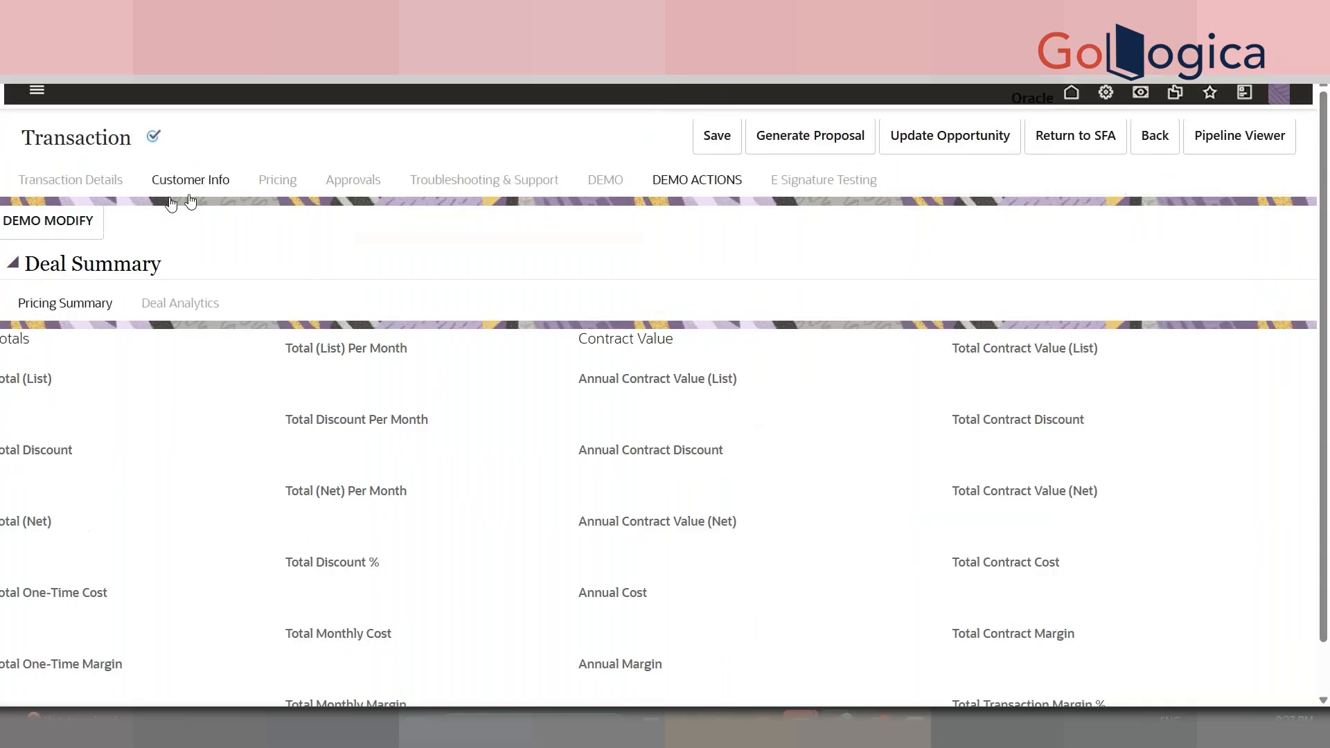
{"action": "left_click", "coordinate": [61, 223]}
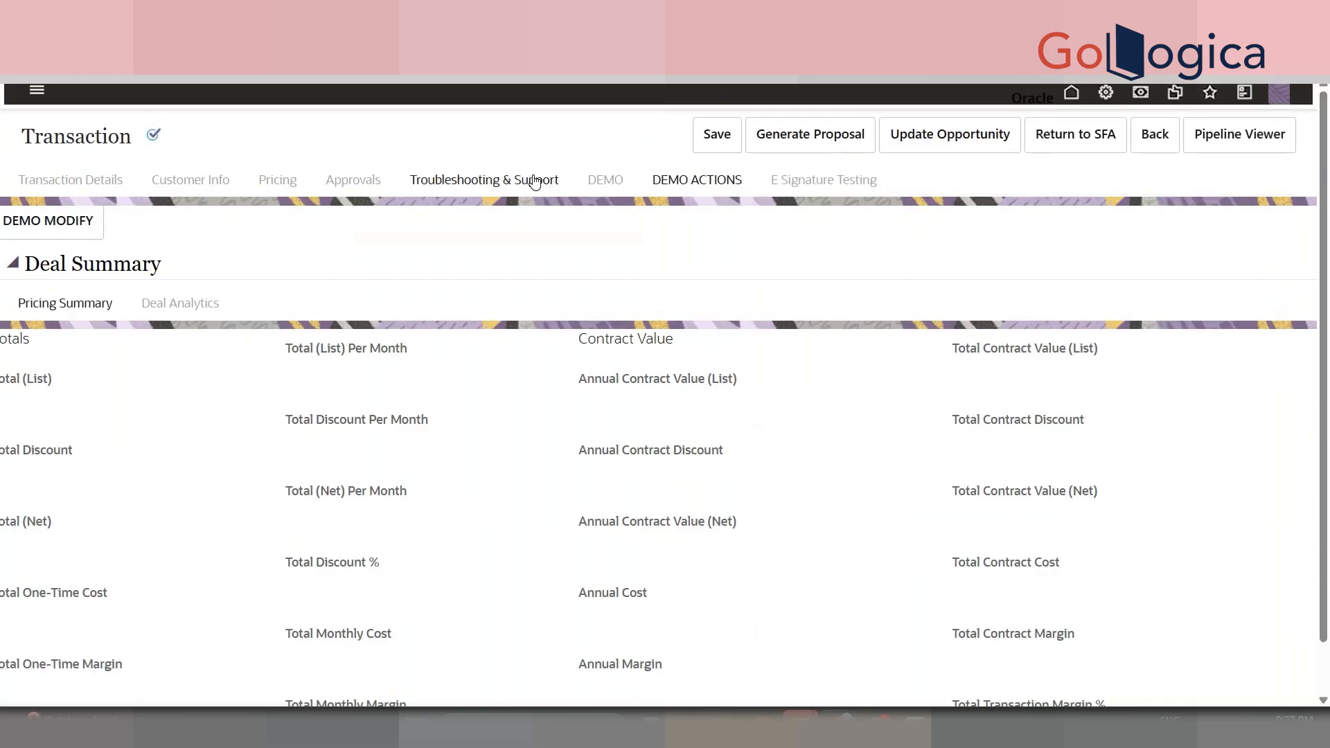
{"action": "left_click", "coordinate": [618, 188]}
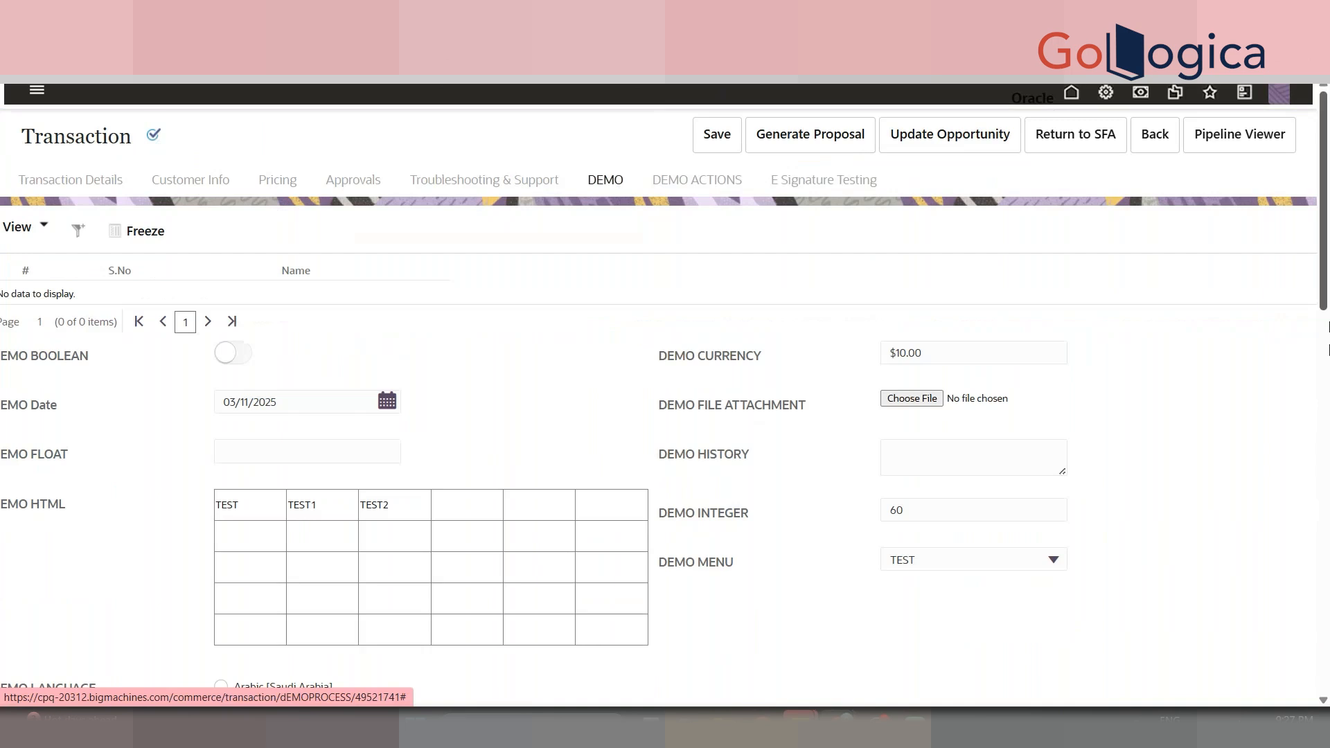
{"action": "scroll", "coordinate": [795, 512], "scroll_direction": "down", "scroll_amount": 5}
{"action": "scroll", "coordinate": [795, 512], "scroll_direction": "up", "scroll_amount": 4}
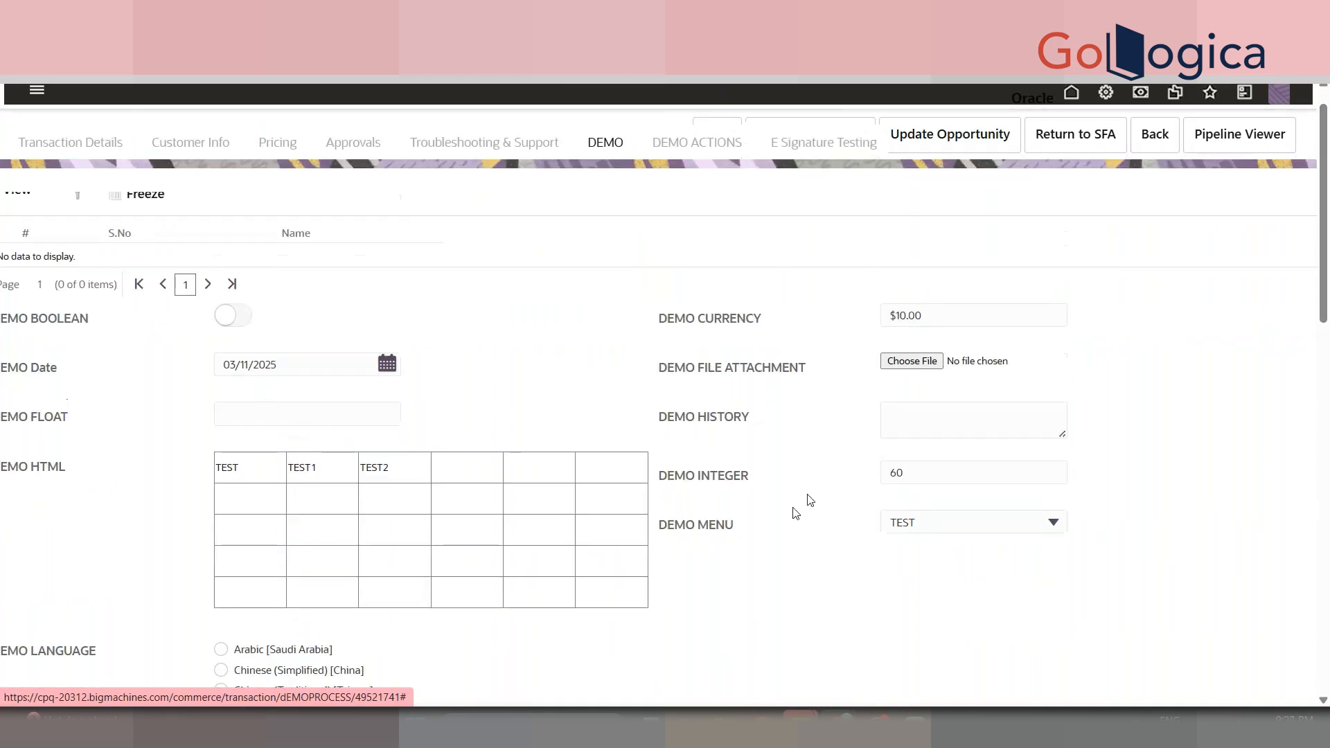